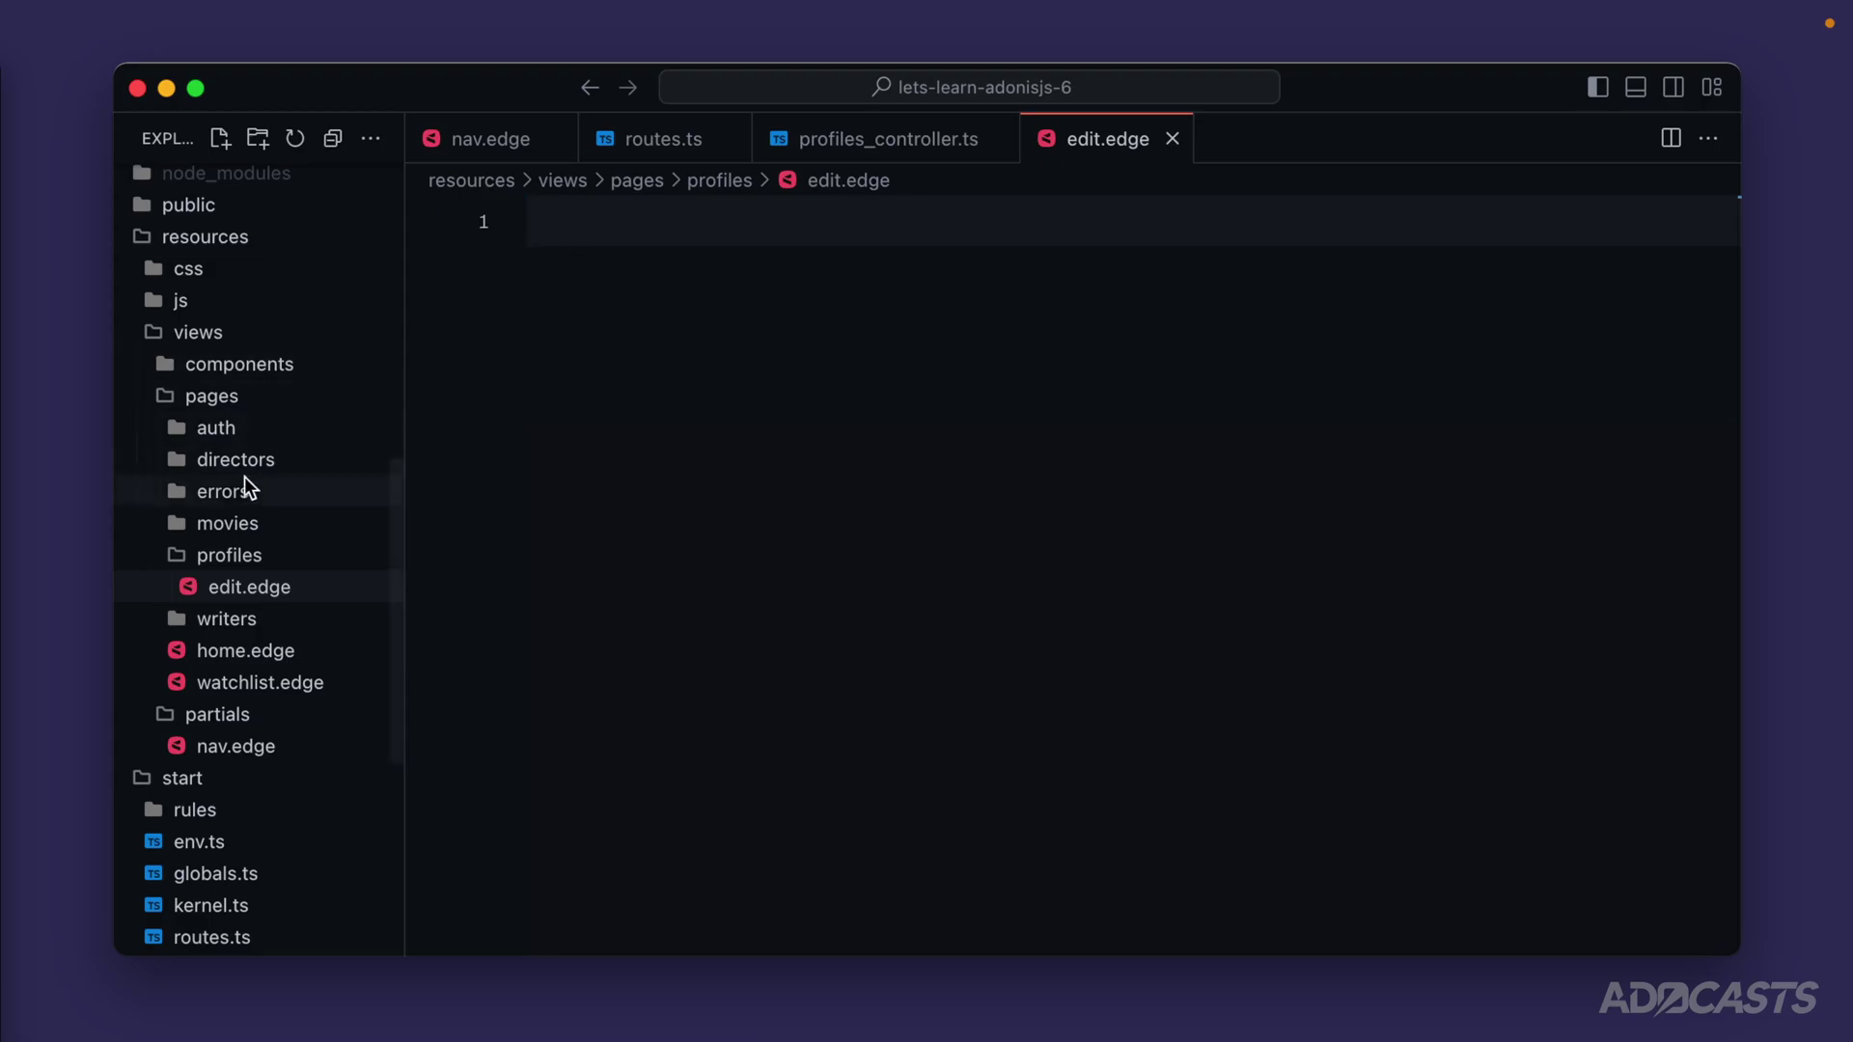
- Copy all of login.edge's markup into the empty profile edit.edge template
{"action": "left_click", "coordinate": [202, 435]}
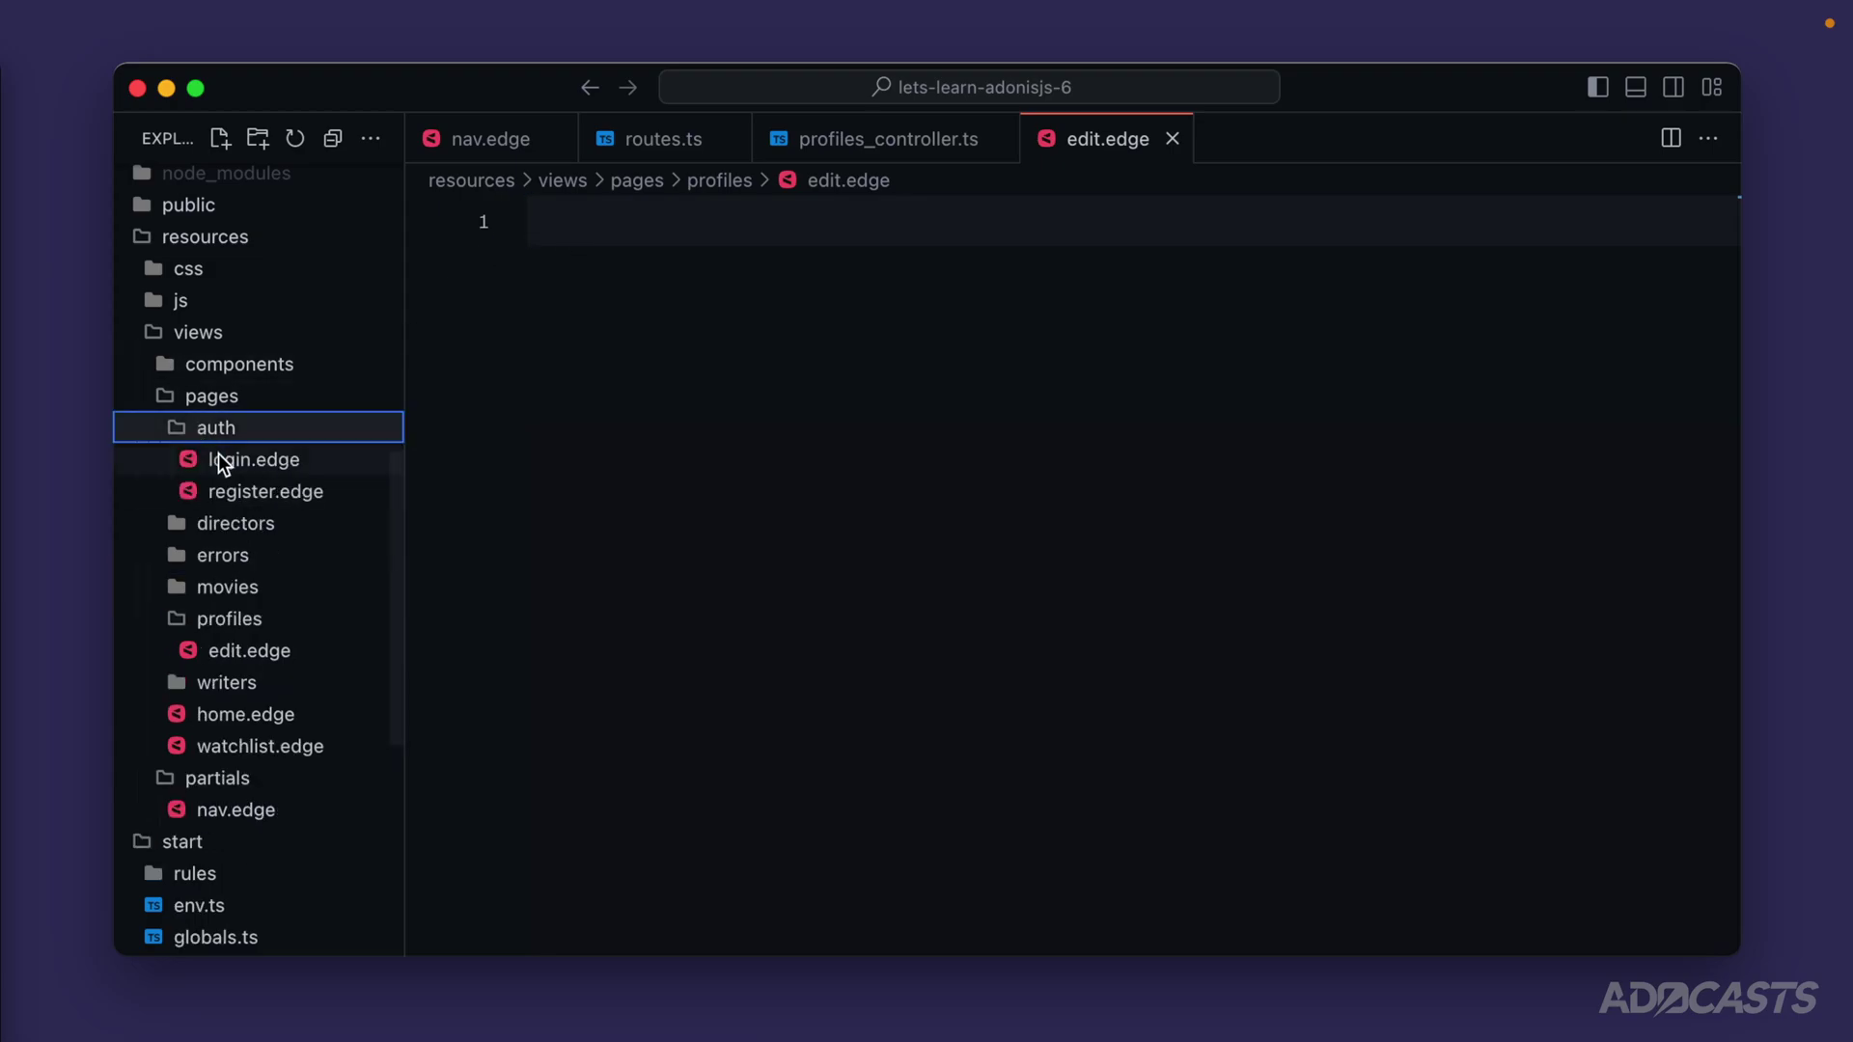
{"action": "left_click", "coordinate": [220, 460]}
{"action": "key", "text": "super+a"}
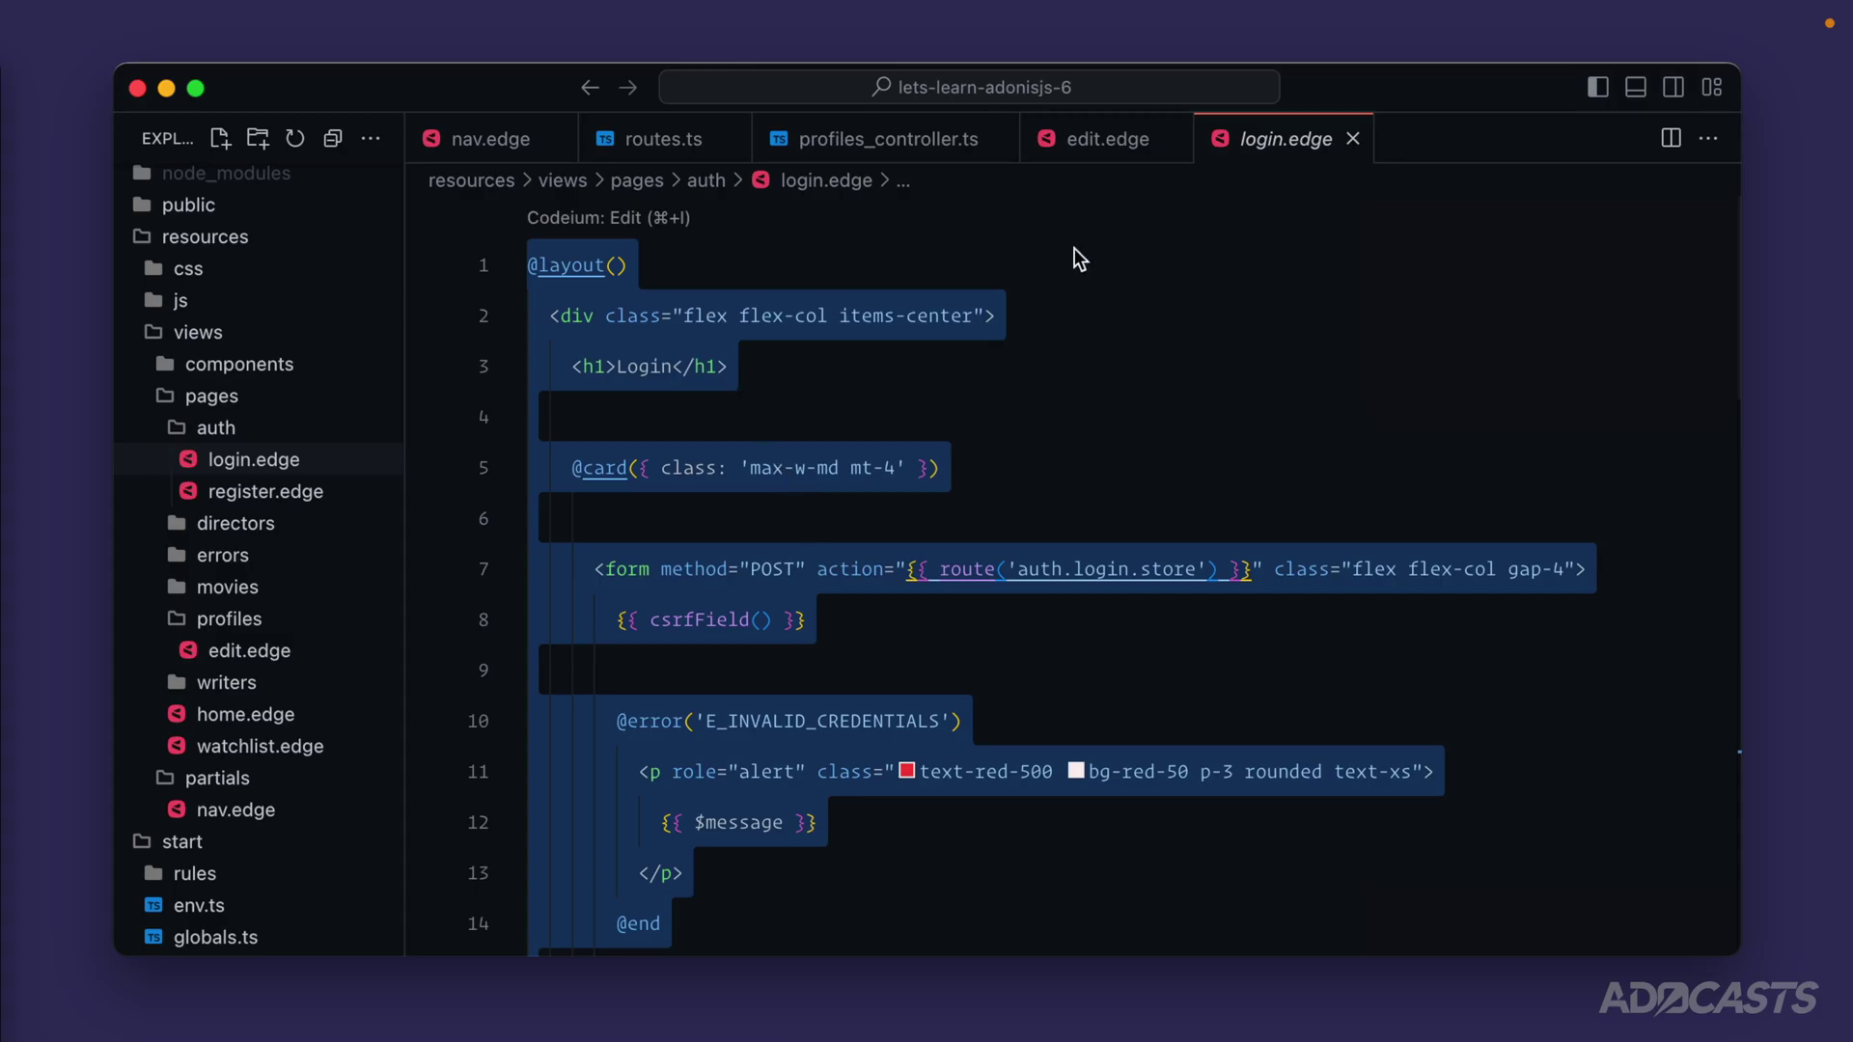
{"action": "left_click", "coordinate": [1106, 141]}
{"action": "key", "text": "super+v"}
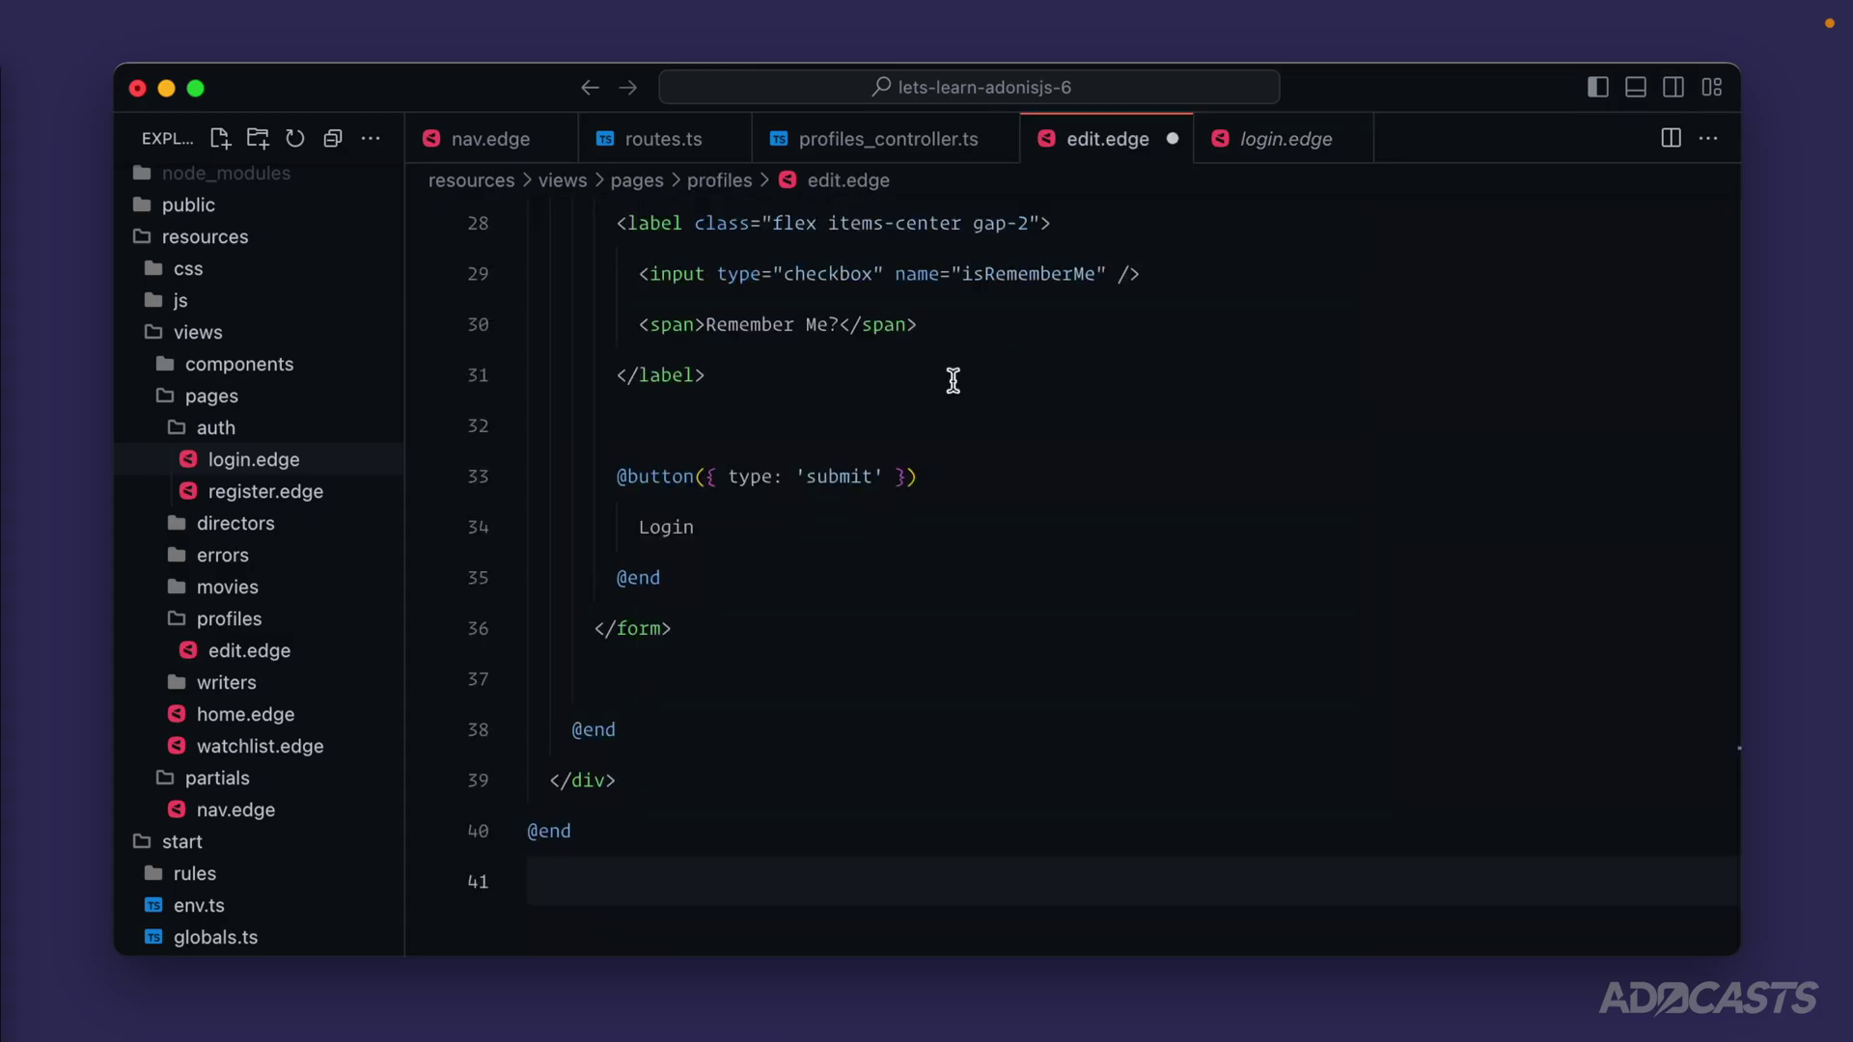
{"action": "scroll", "coordinate": [954, 507], "scroll_direction": "up", "scroll_amount": 5}
{"action": "scroll", "coordinate": [955, 509], "scroll_direction": "up", "scroll_amount": 3}
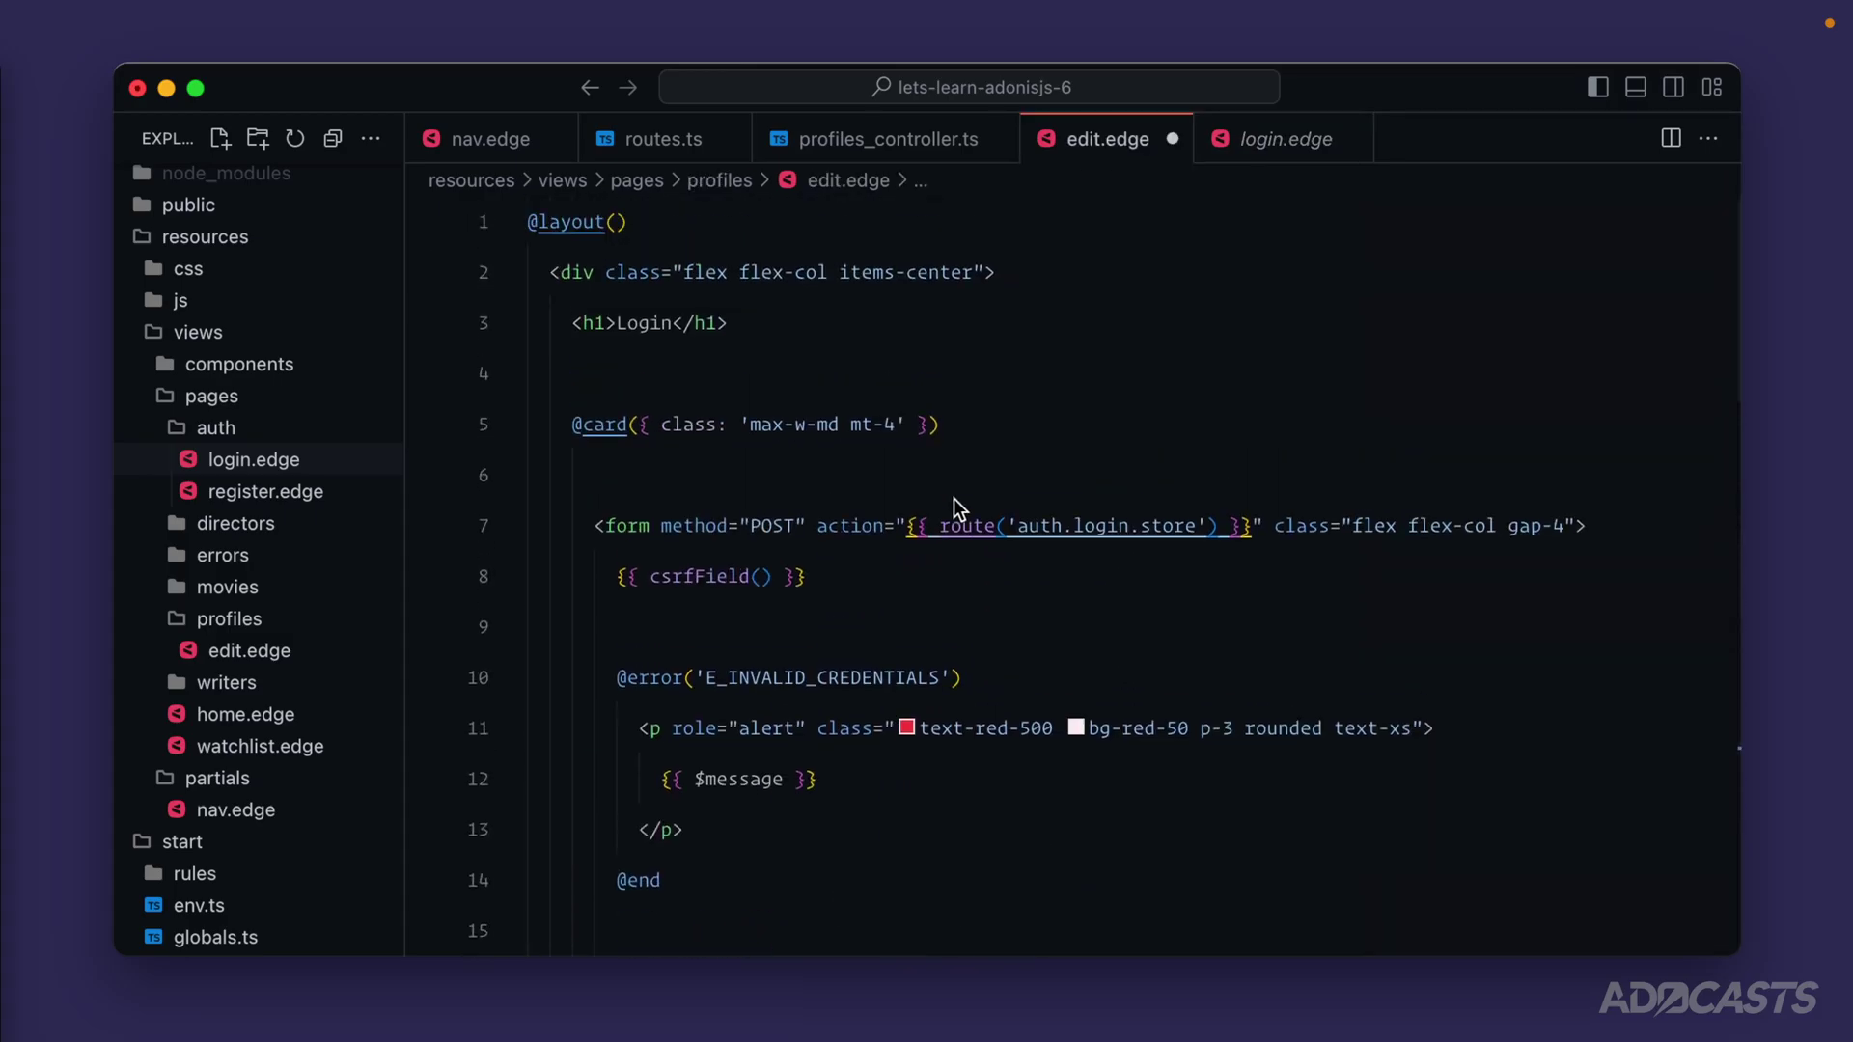
- Change the heading to 'Edit Your Profile' and the form action to '#'
{"action": "left_click", "coordinate": [211, 426]}
{"action": "double_click", "coordinate": [643, 322]}
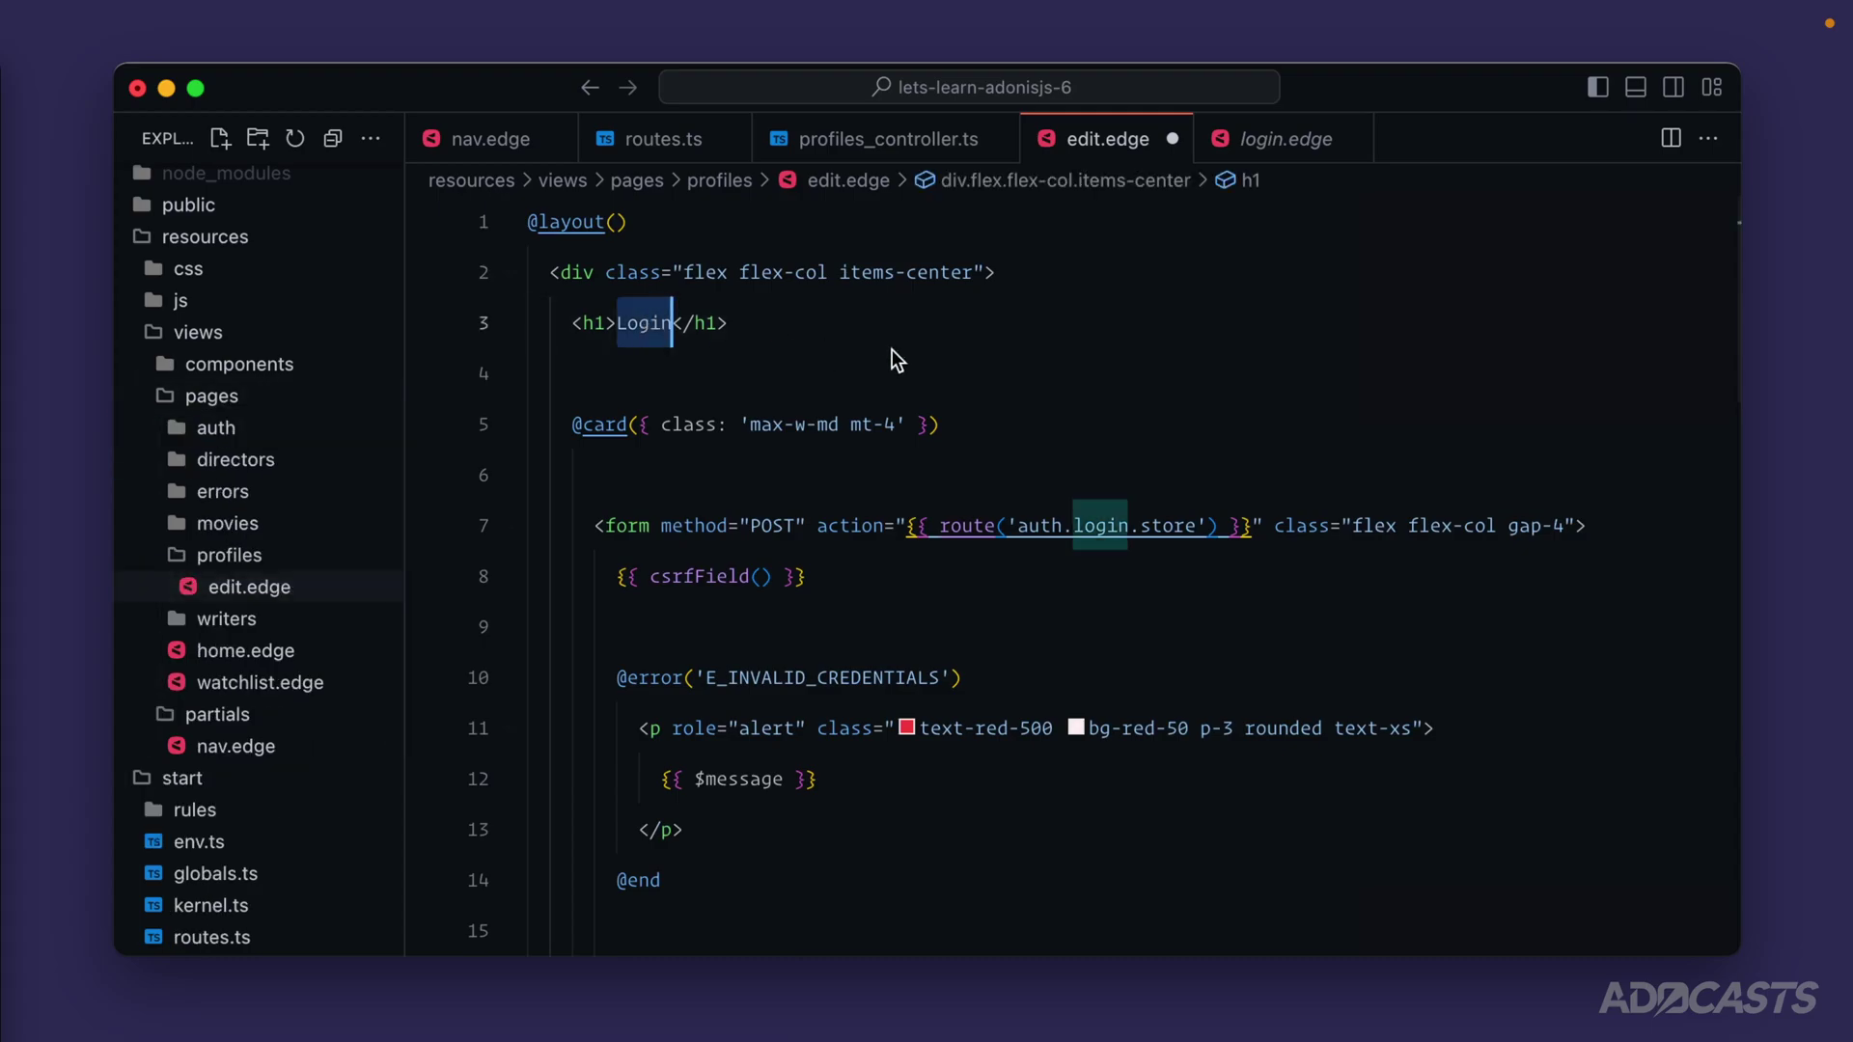
{"action": "type", "text": "Edit Your Pr"}
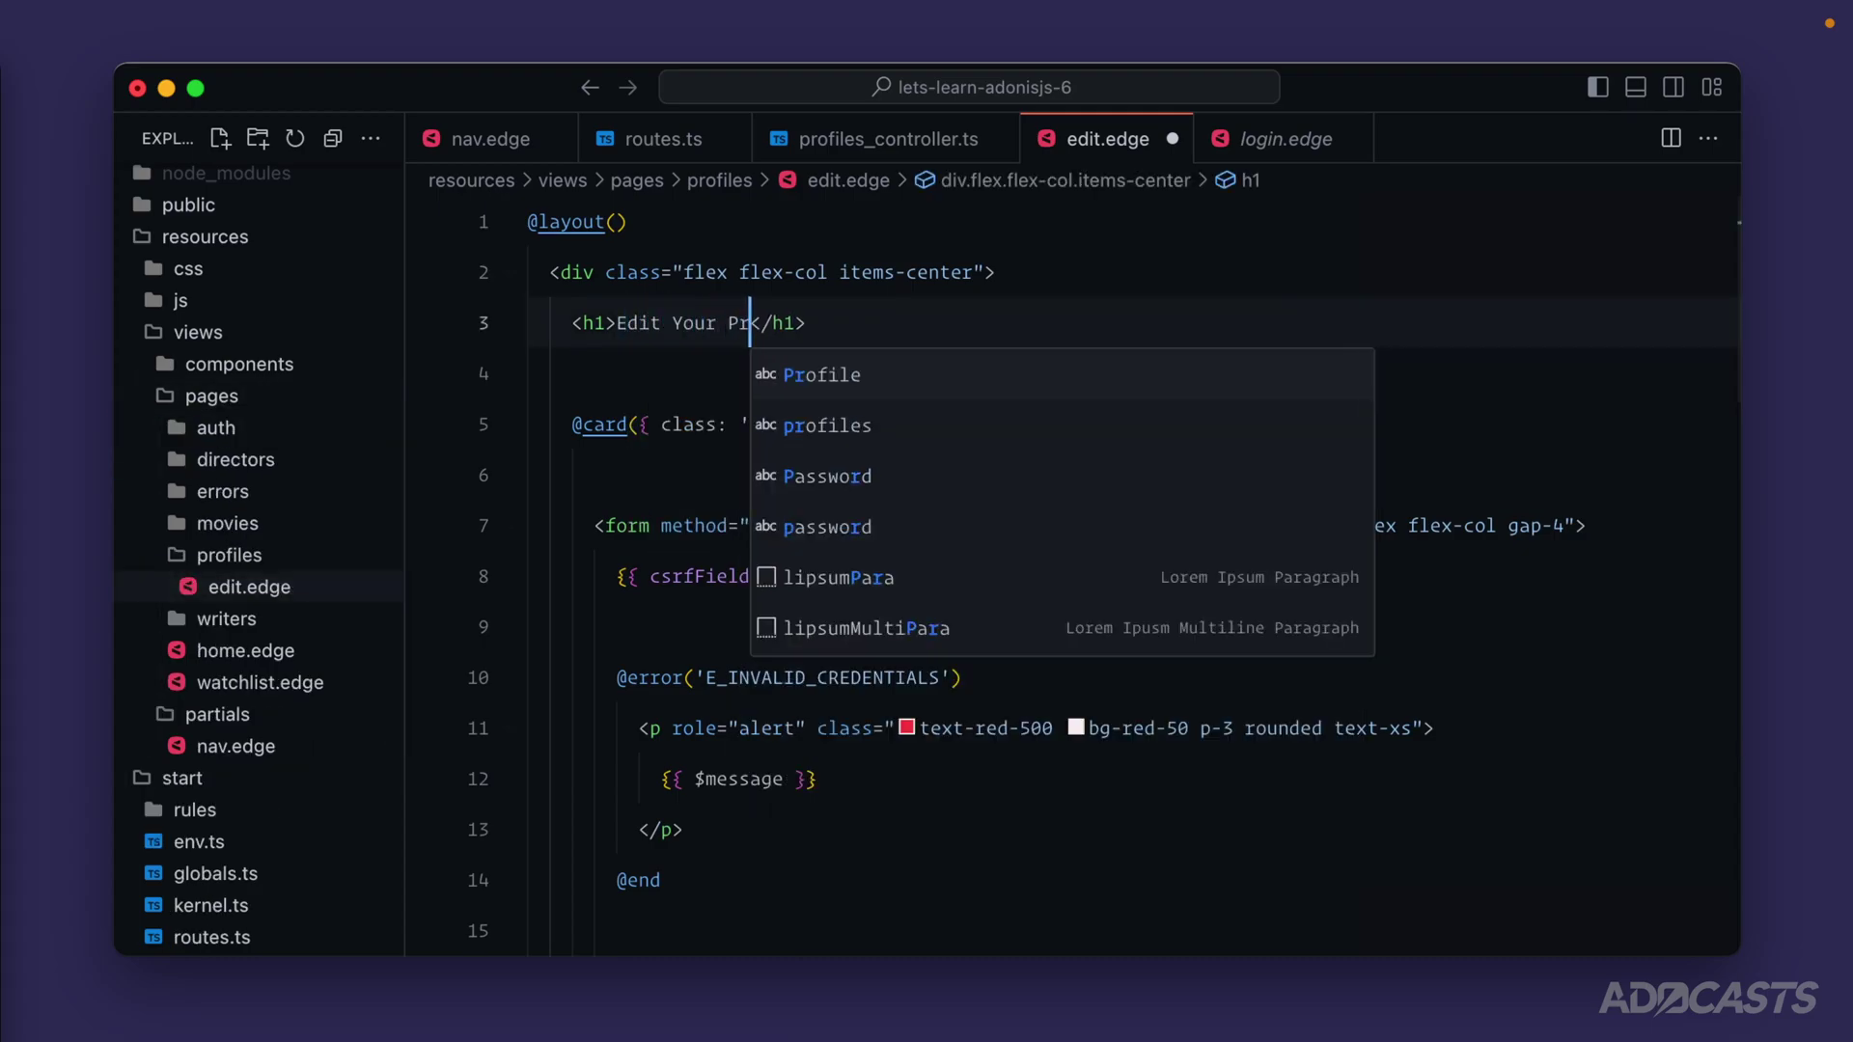
{"action": "type", "text": "ofile"}
{"action": "left_click", "coordinate": [908, 526]}
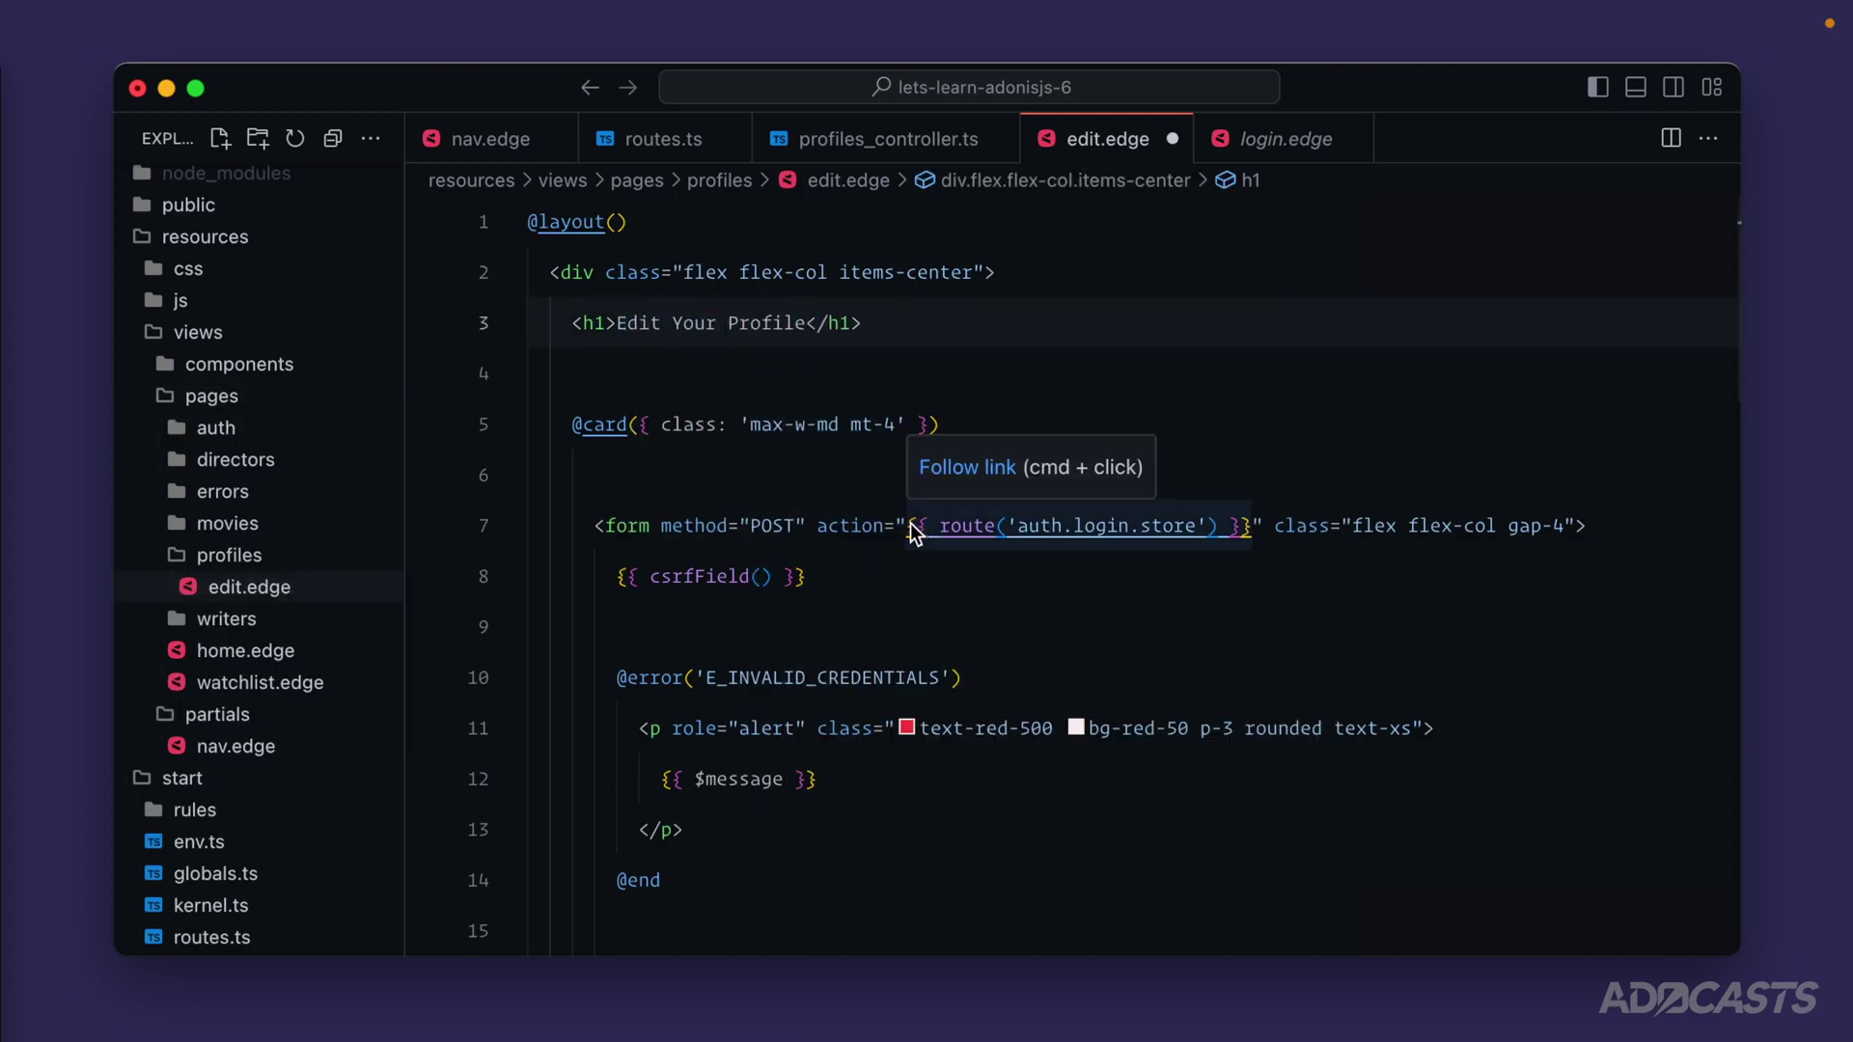
{"action": "left_click", "coordinate": [1252, 528], "text": "shift"}
{"action": "type", "text": "#"}
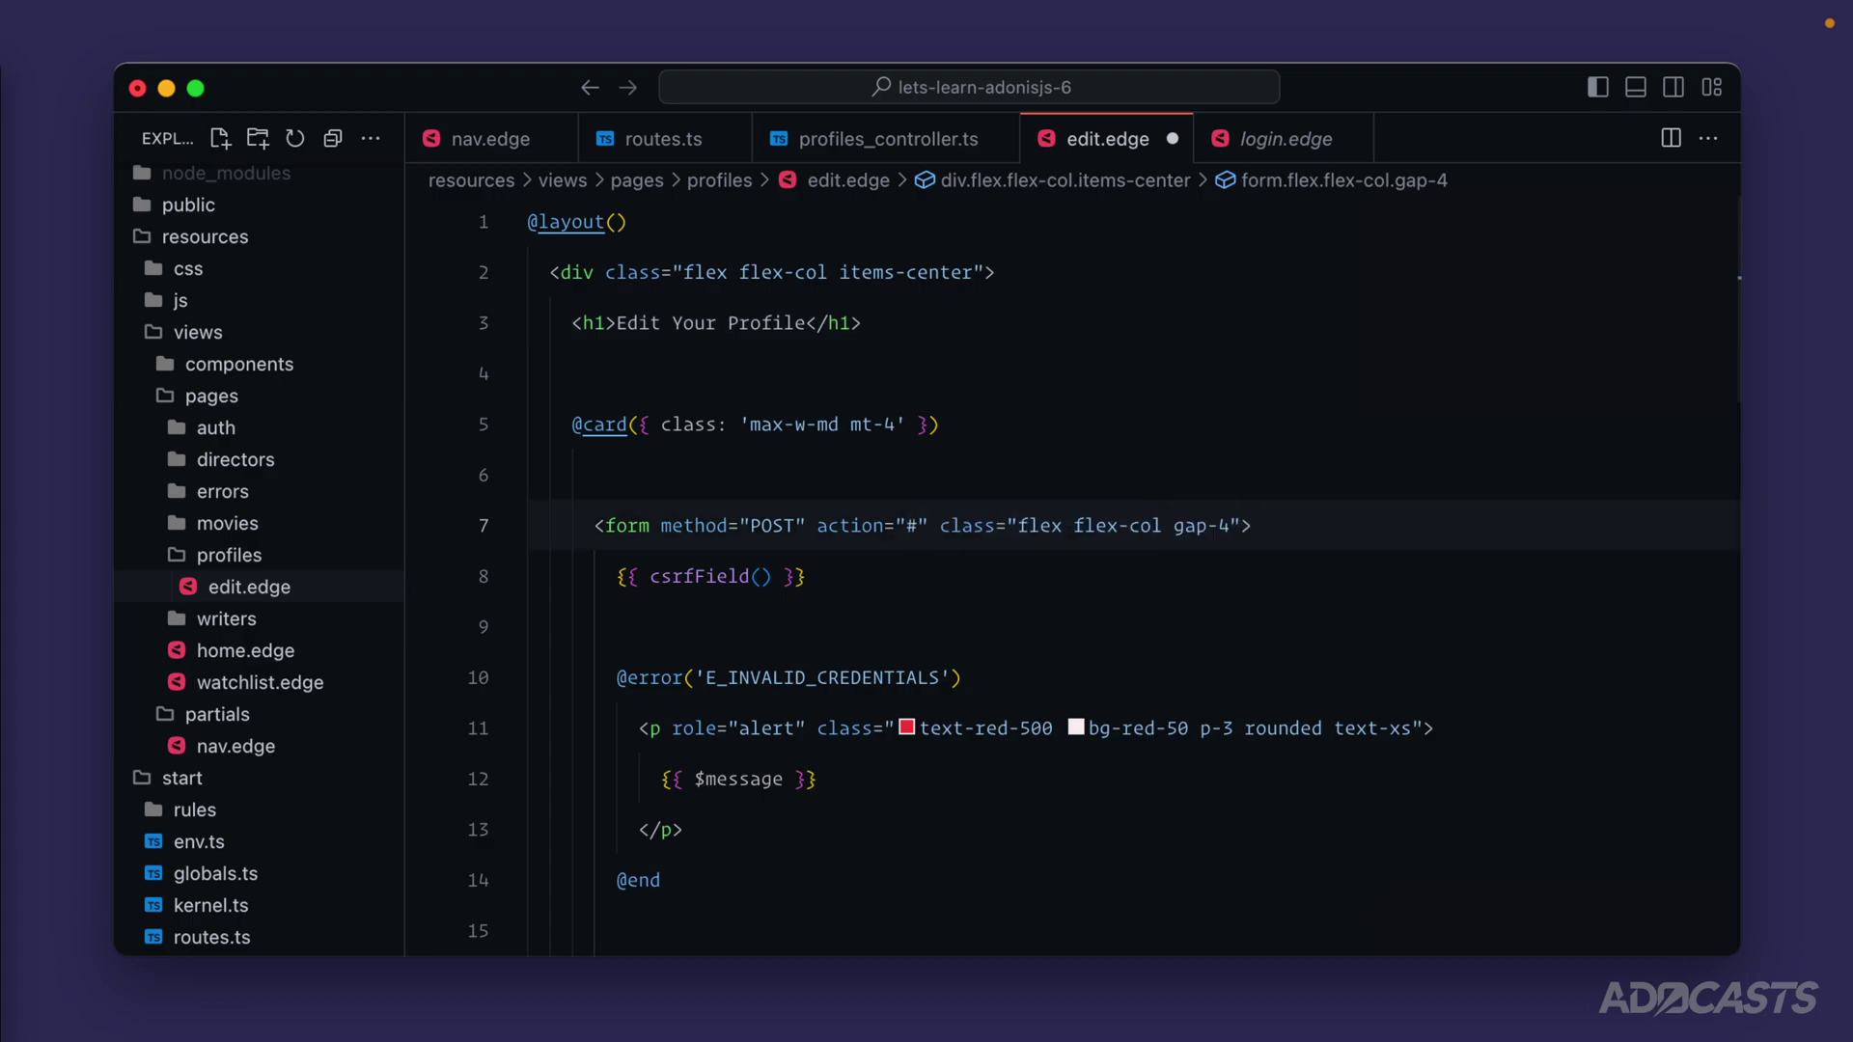
{"action": "scroll", "coordinate": [1110, 580], "scroll_direction": "down", "scroll_amount": 1}
{"action": "scroll", "coordinate": [1111, 581], "scroll_direction": "down", "scroll_amount": 2}
{"action": "left_click", "coordinate": [739, 670]}
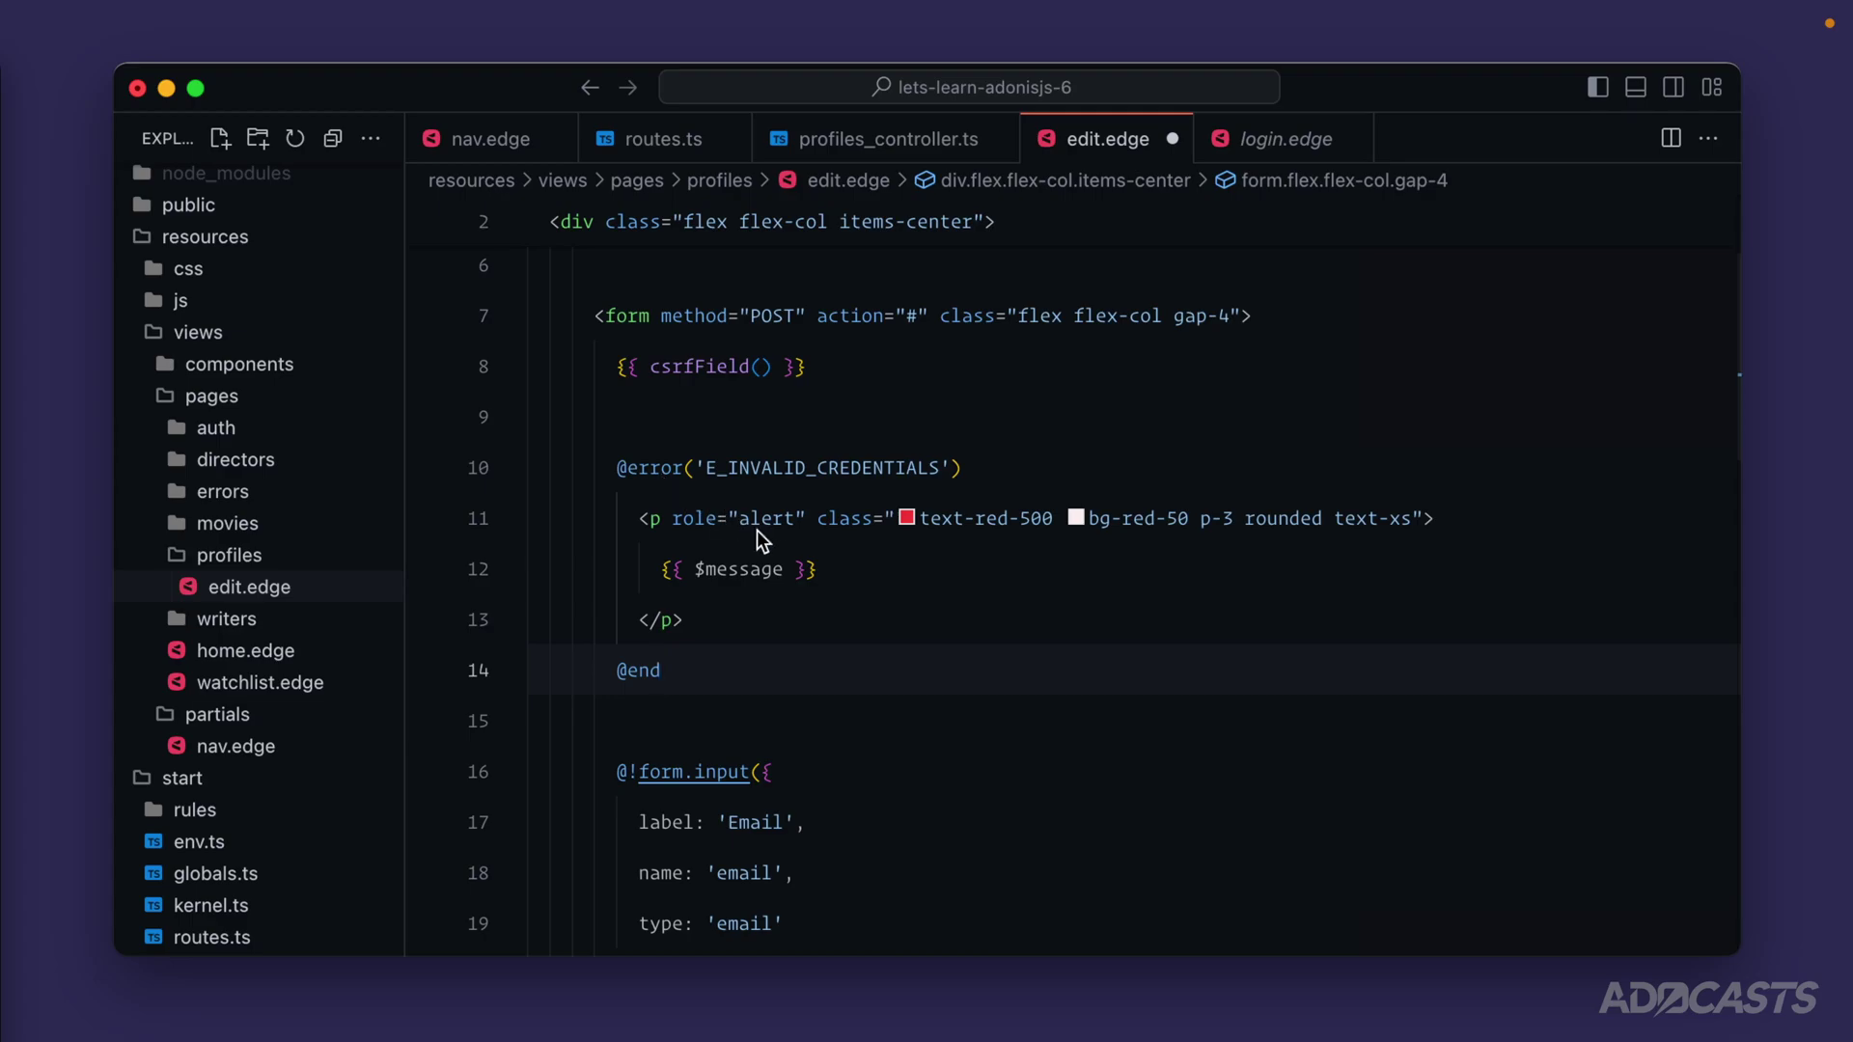
{"action": "scroll", "coordinate": [791, 570], "scroll_direction": "down", "scroll_amount": 2}
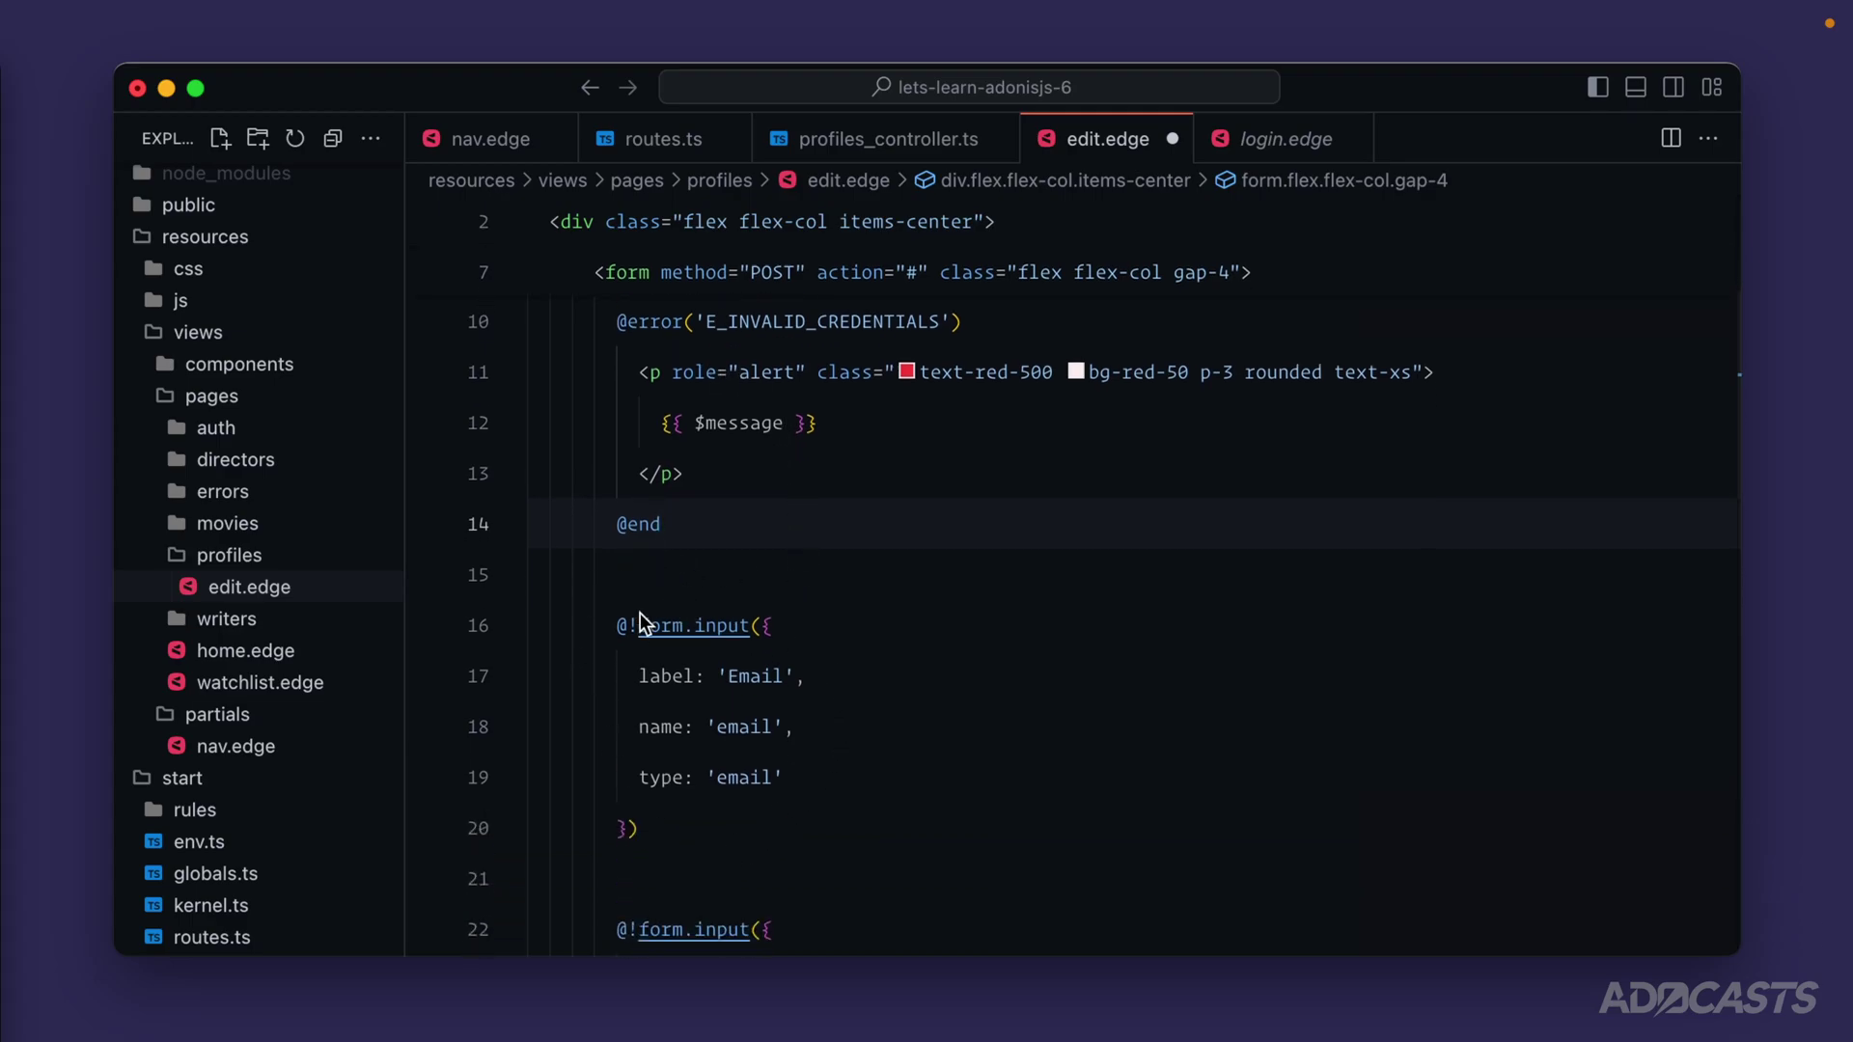
{"action": "key", "text": "shift+Up"}
{"action": "key", "text": "shift+Up"}
{"action": "key", "text": "shift+Up"}
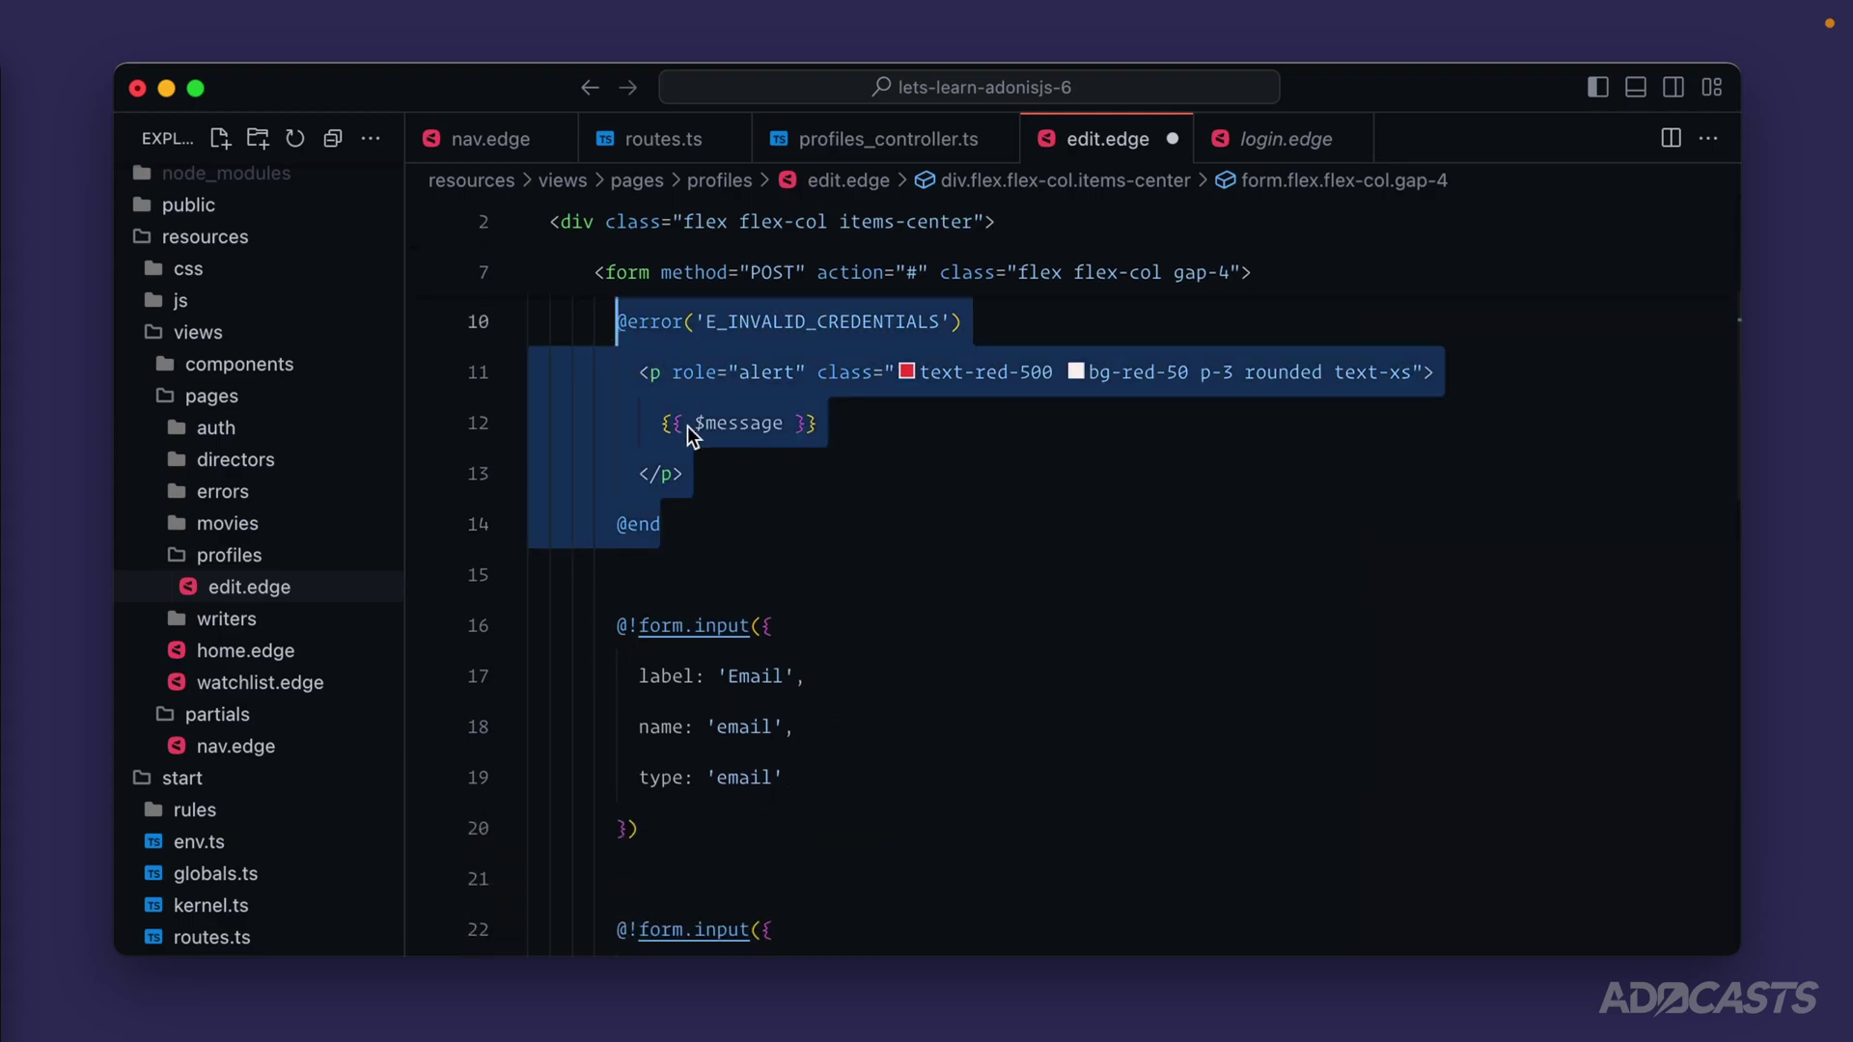
{"action": "scroll", "coordinate": [725, 485], "scroll_direction": "up", "scroll_amount": 3}
{"action": "key", "text": "shift+Up"}
{"action": "key", "text": "BackSpace"}
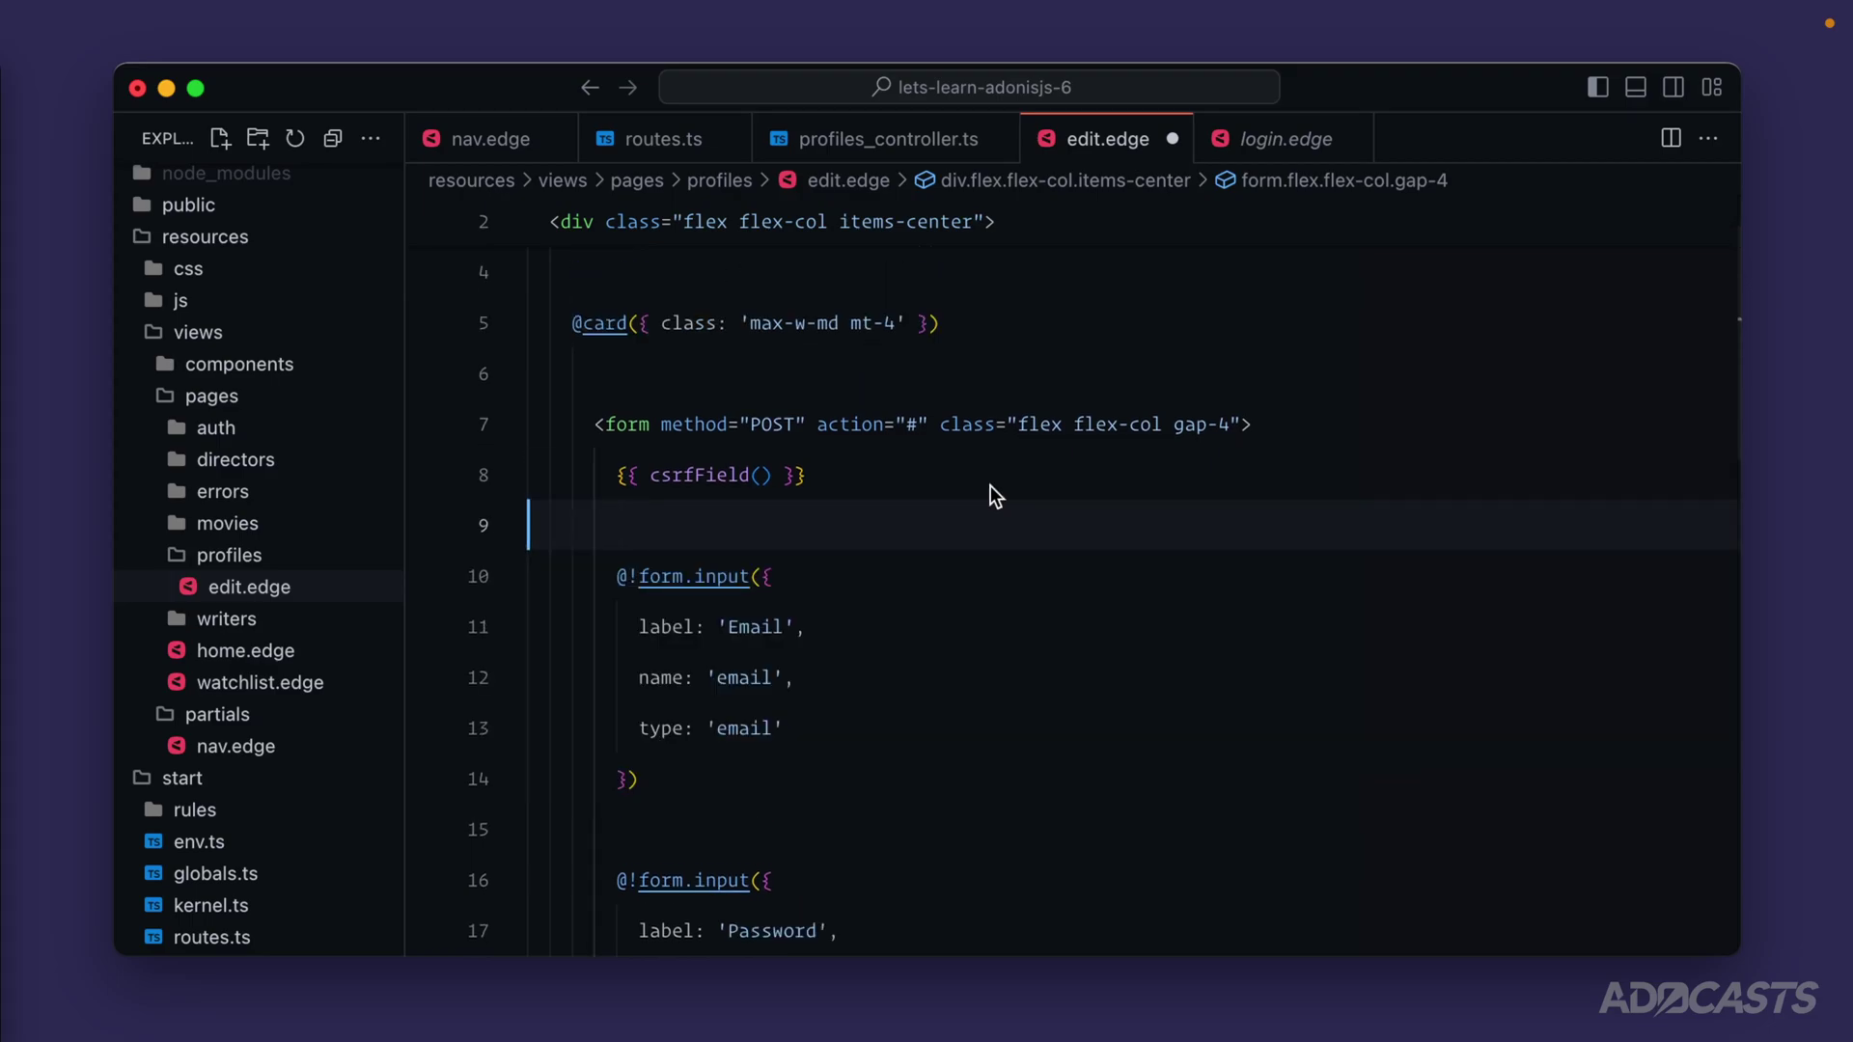
{"action": "scroll", "coordinate": [990, 485], "scroll_direction": "down", "scroll_amount": 2}
- Relabel the email field as Full Name with name fullName, removing its type line
{"action": "double_click", "coordinate": [748, 516]}
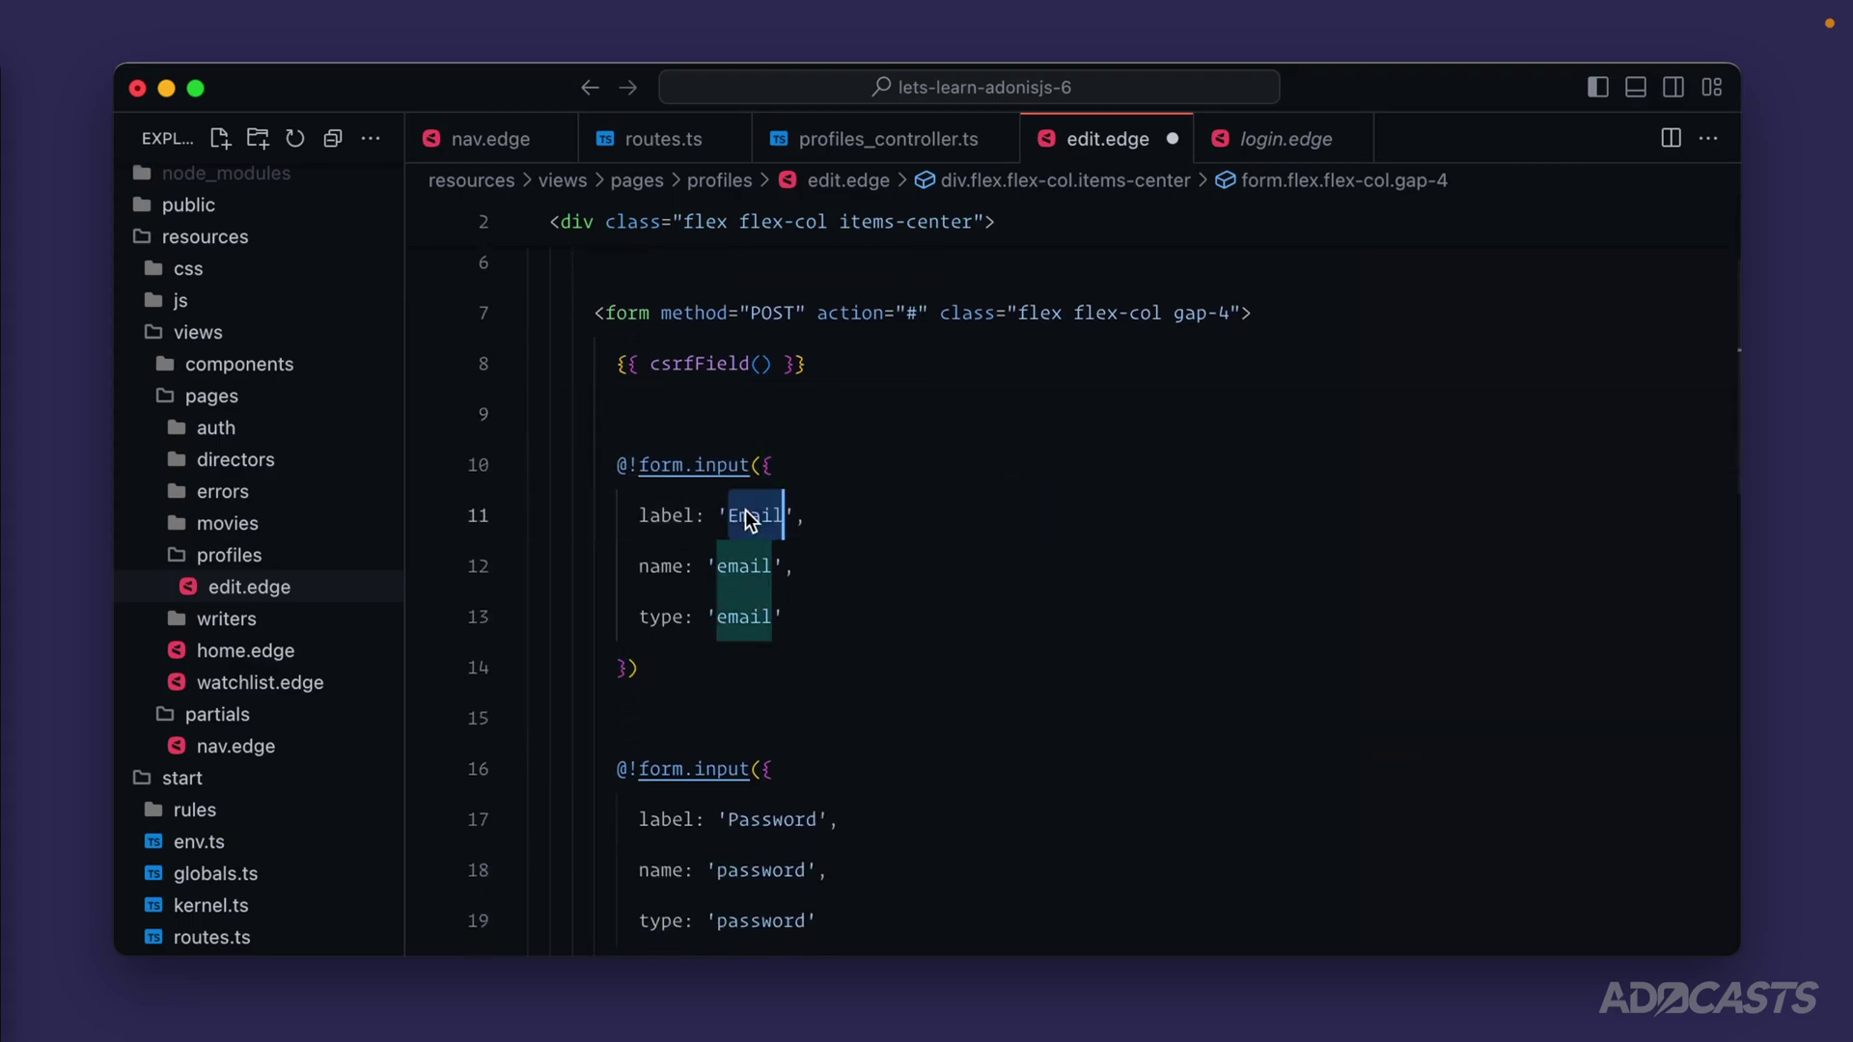
{"action": "type", "text": "Fu"}
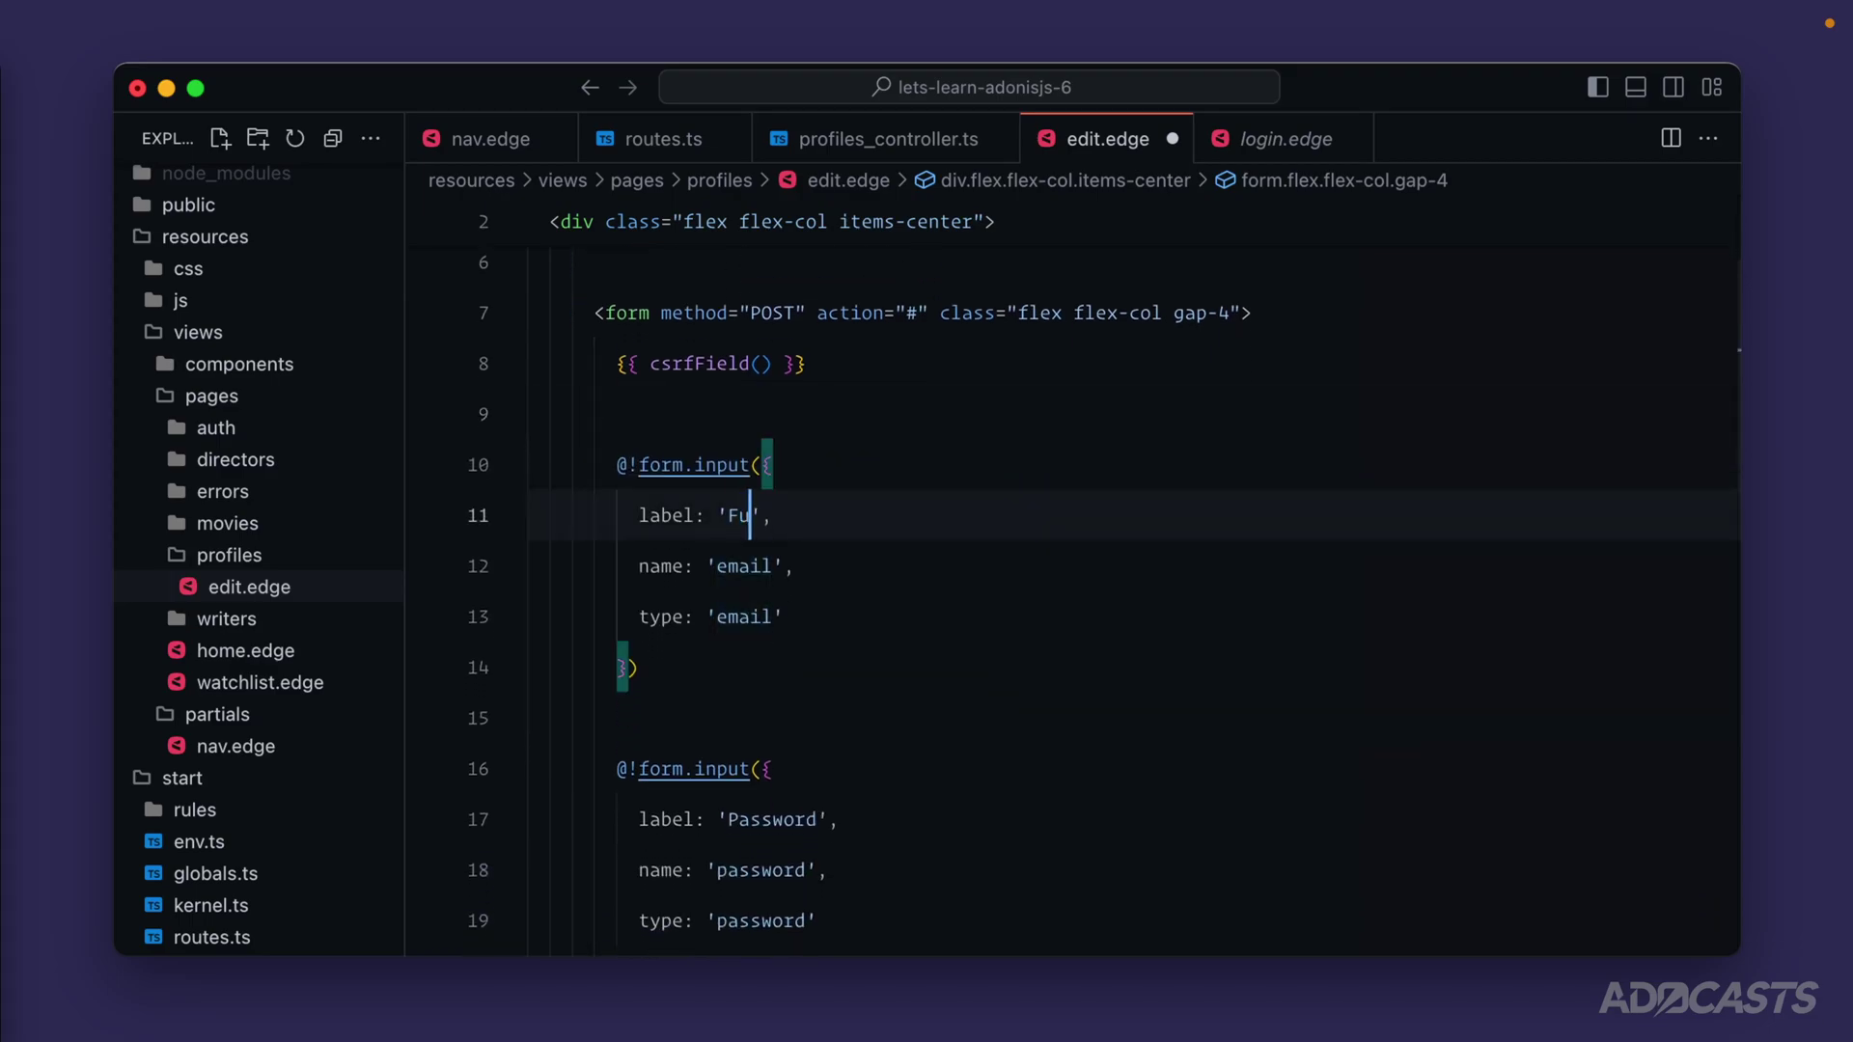
{"action": "type", "text": "ll Name"}
{"action": "left_click", "coordinate": [783, 566]}
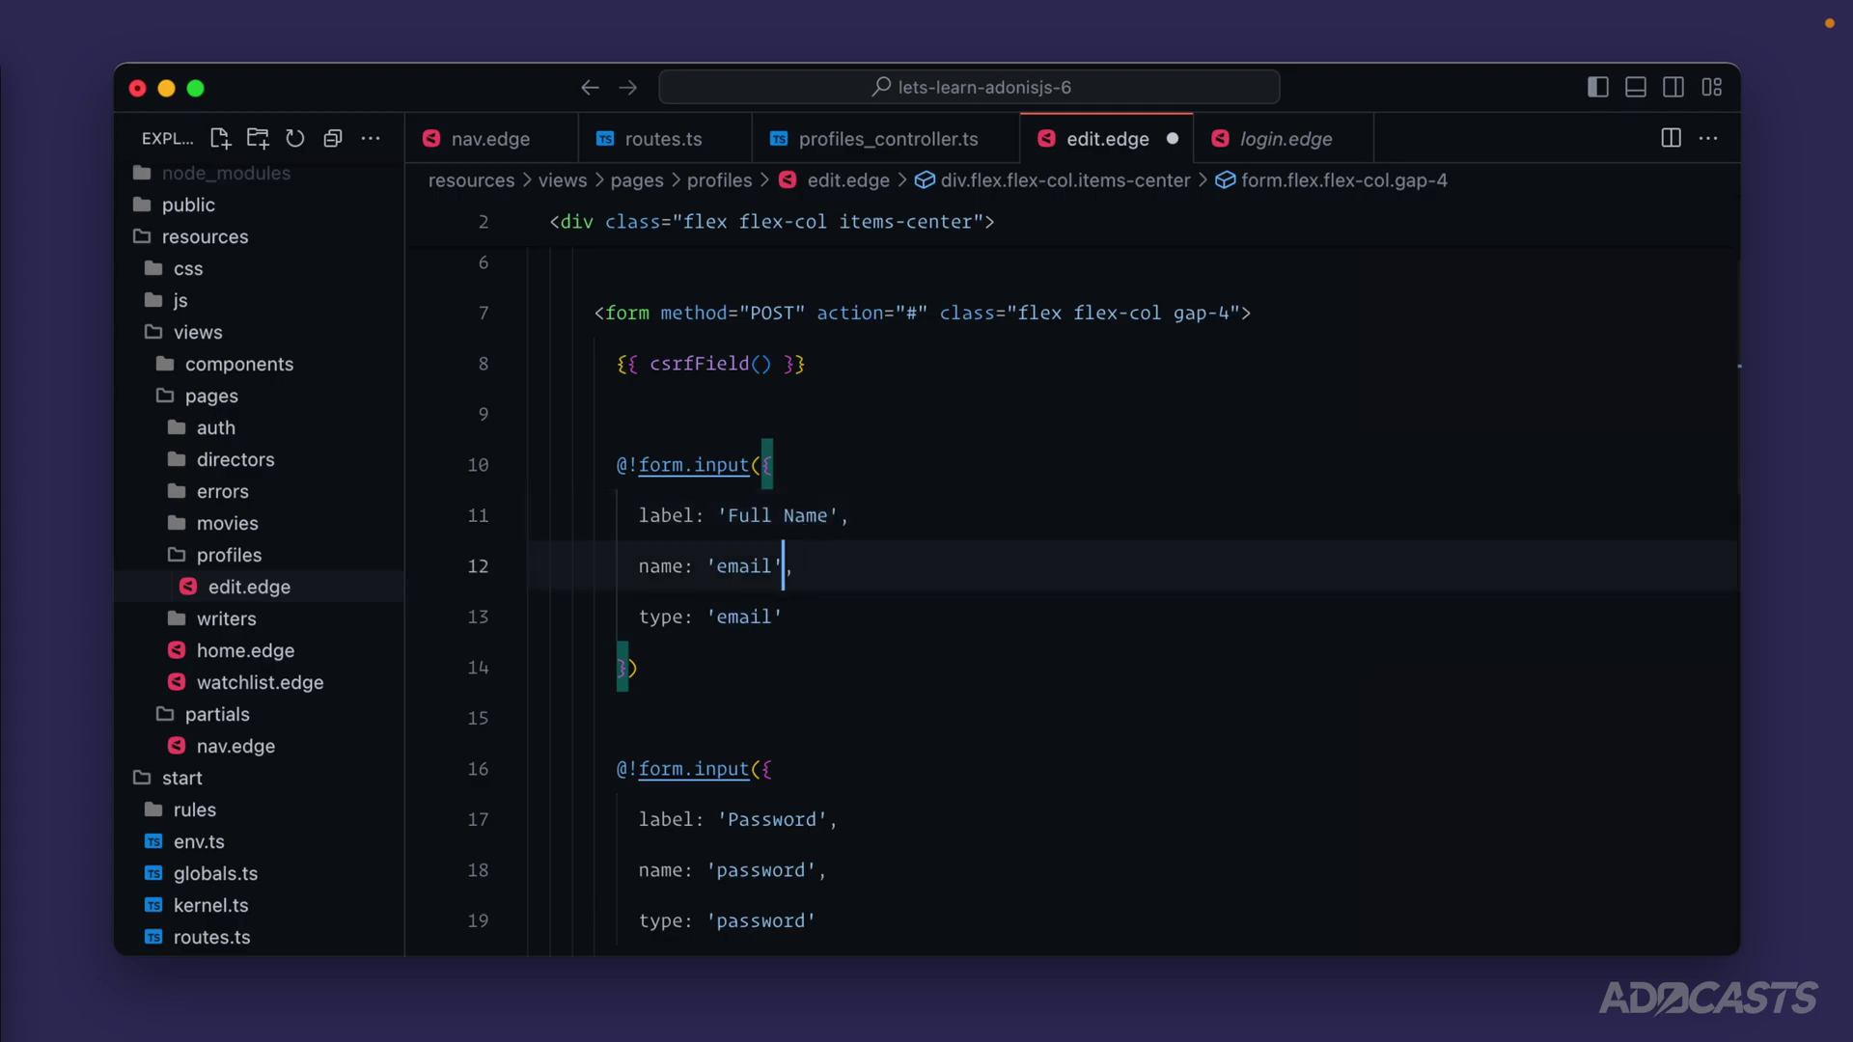
{"action": "double_click", "coordinate": [744, 567]}
{"action": "key", "text": "BackSpace"}
{"action": "type", "text": "full"}
{"action": "type", "text": "Name"}
{"action": "key", "text": "Down"}
{"action": "key", "text": "super+d"}
{"action": "key", "text": "Right"}
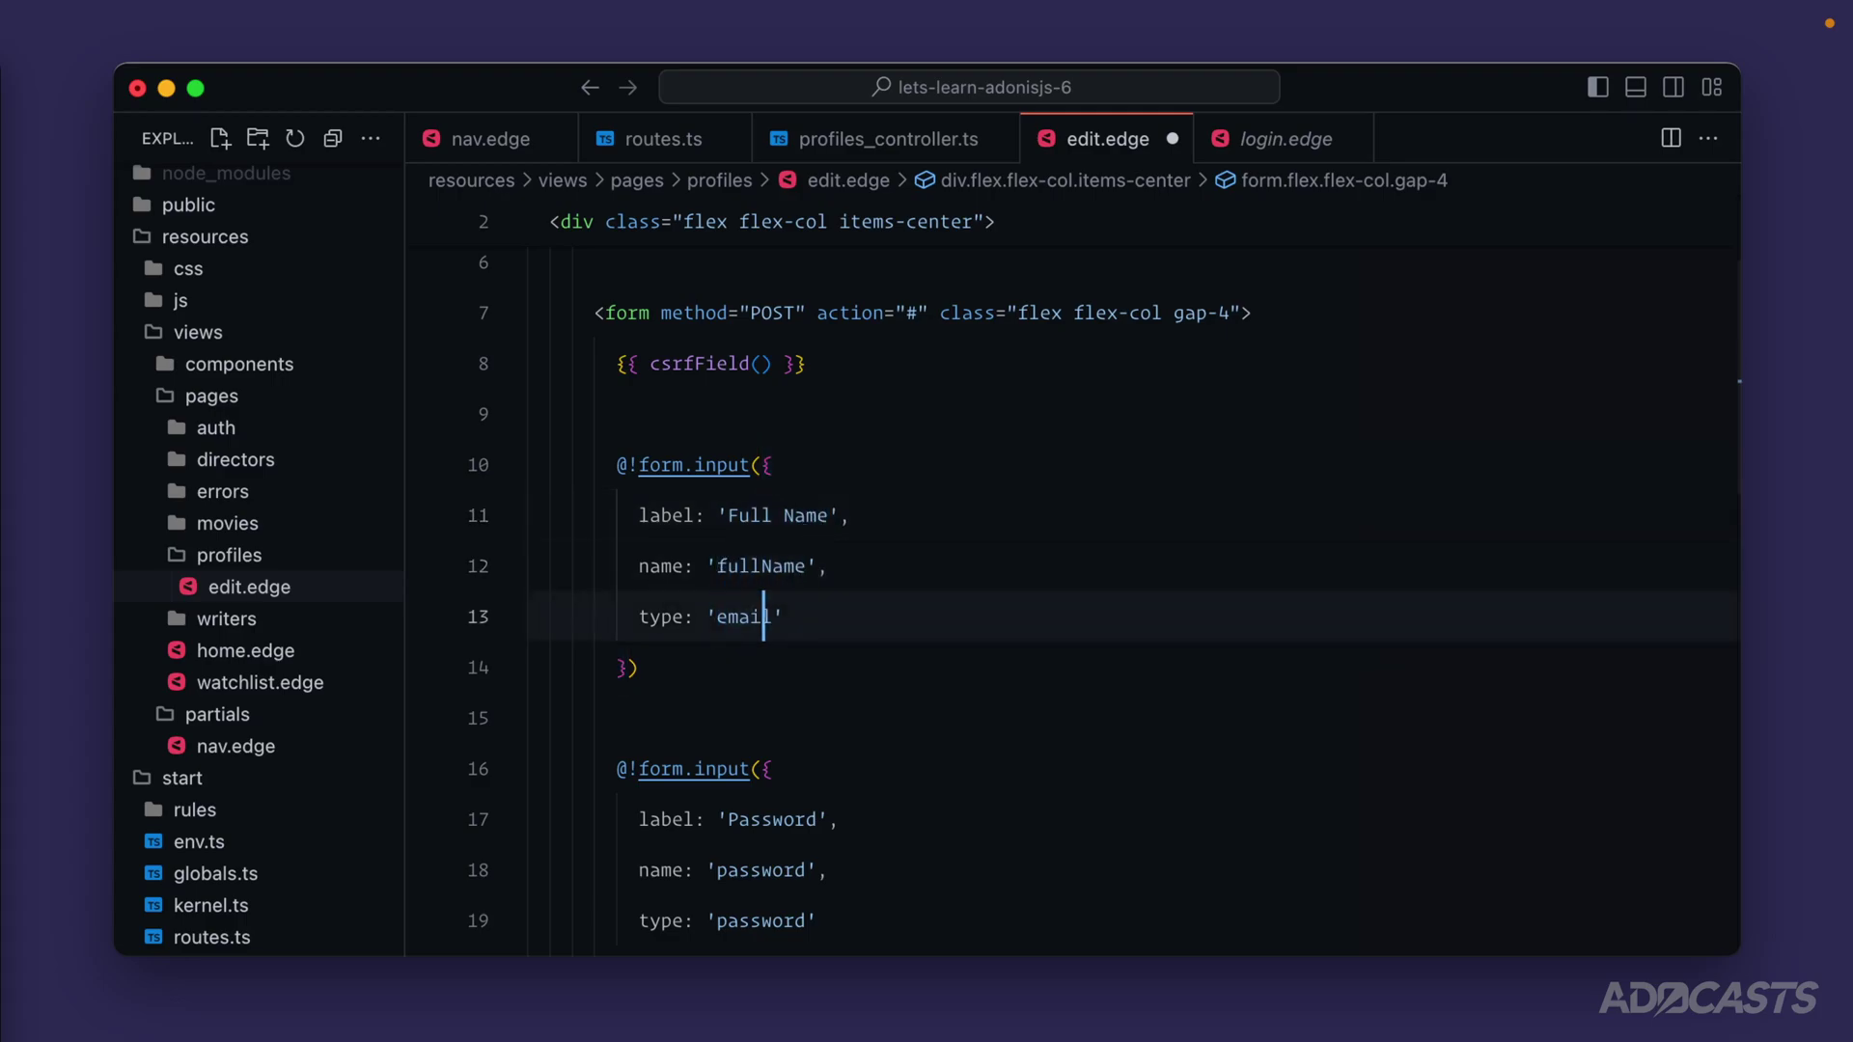
{"action": "key", "text": "shift+Home"}
{"action": "key", "text": "shift+Home"}
{"action": "key", "text": "BackSpace"}
{"action": "key", "text": "BackSpace"}
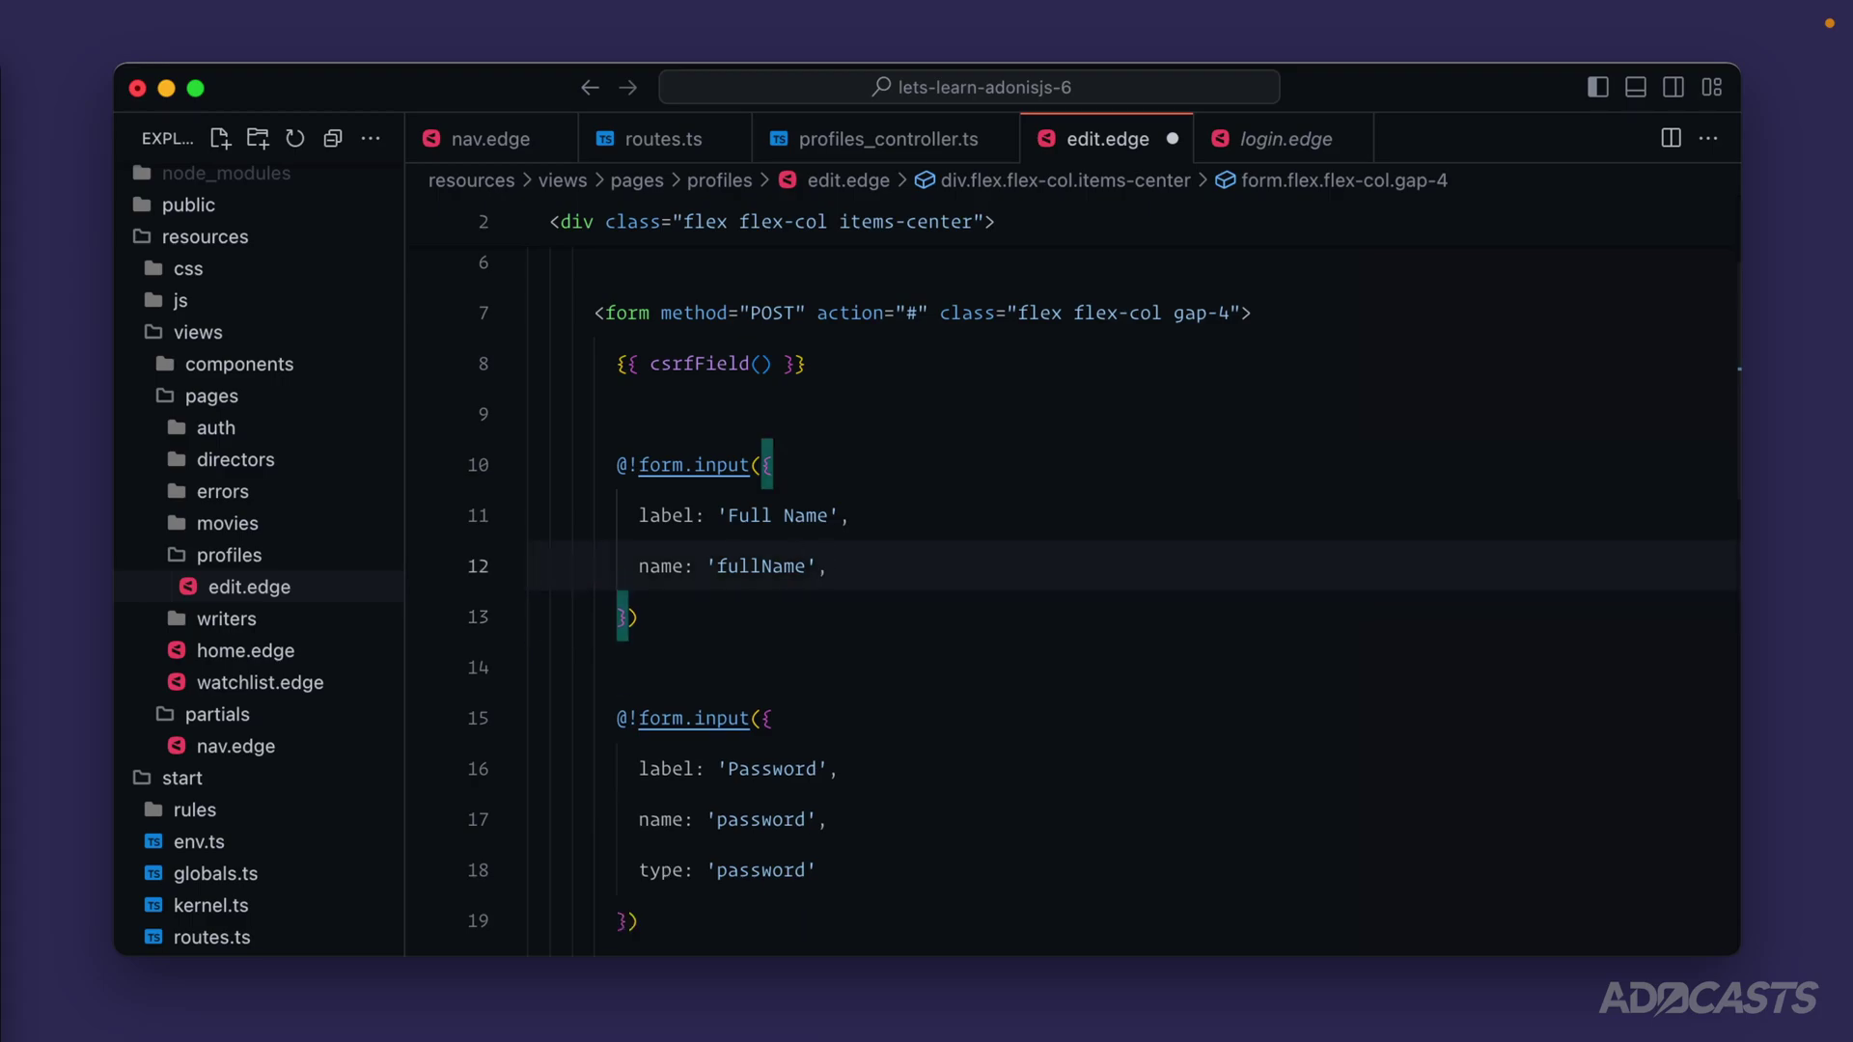
{"action": "scroll", "coordinate": [958, 582], "scroll_direction": "down", "scroll_amount": 2}
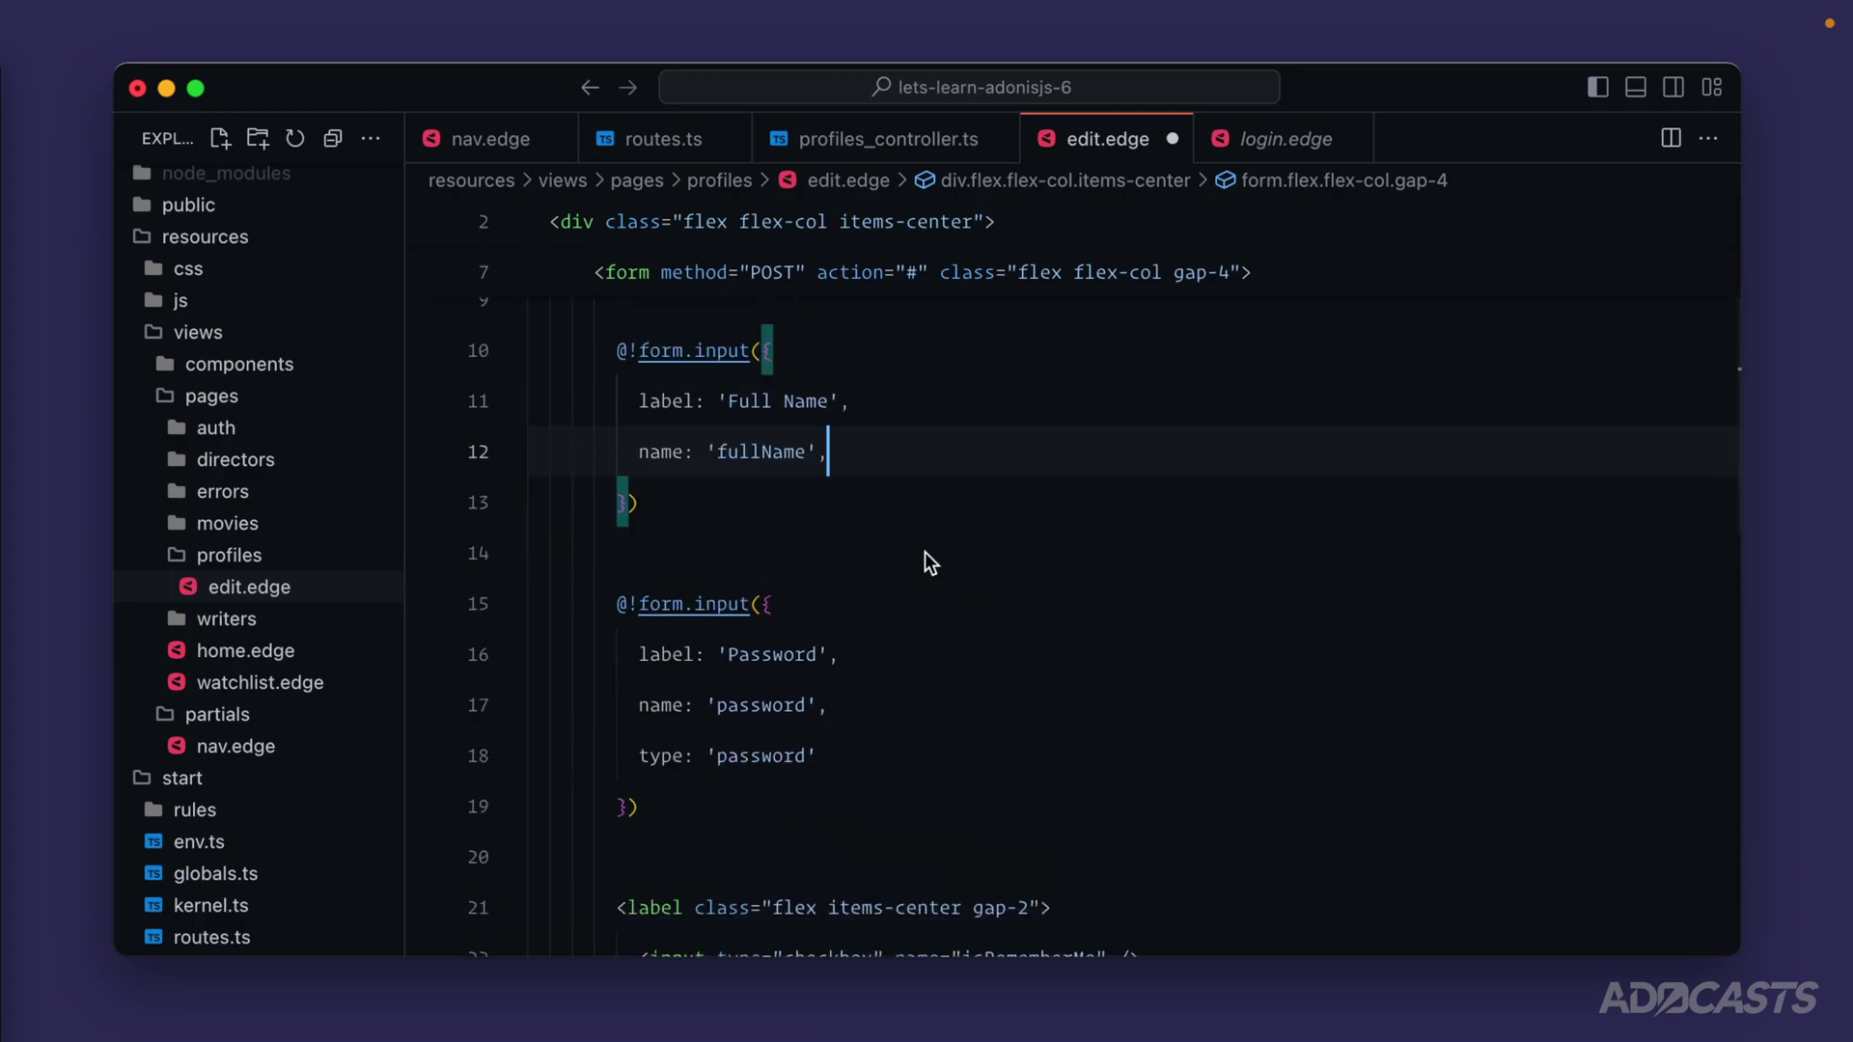
{"action": "scroll", "coordinate": [925, 551], "scroll_direction": "down", "scroll_amount": 2}
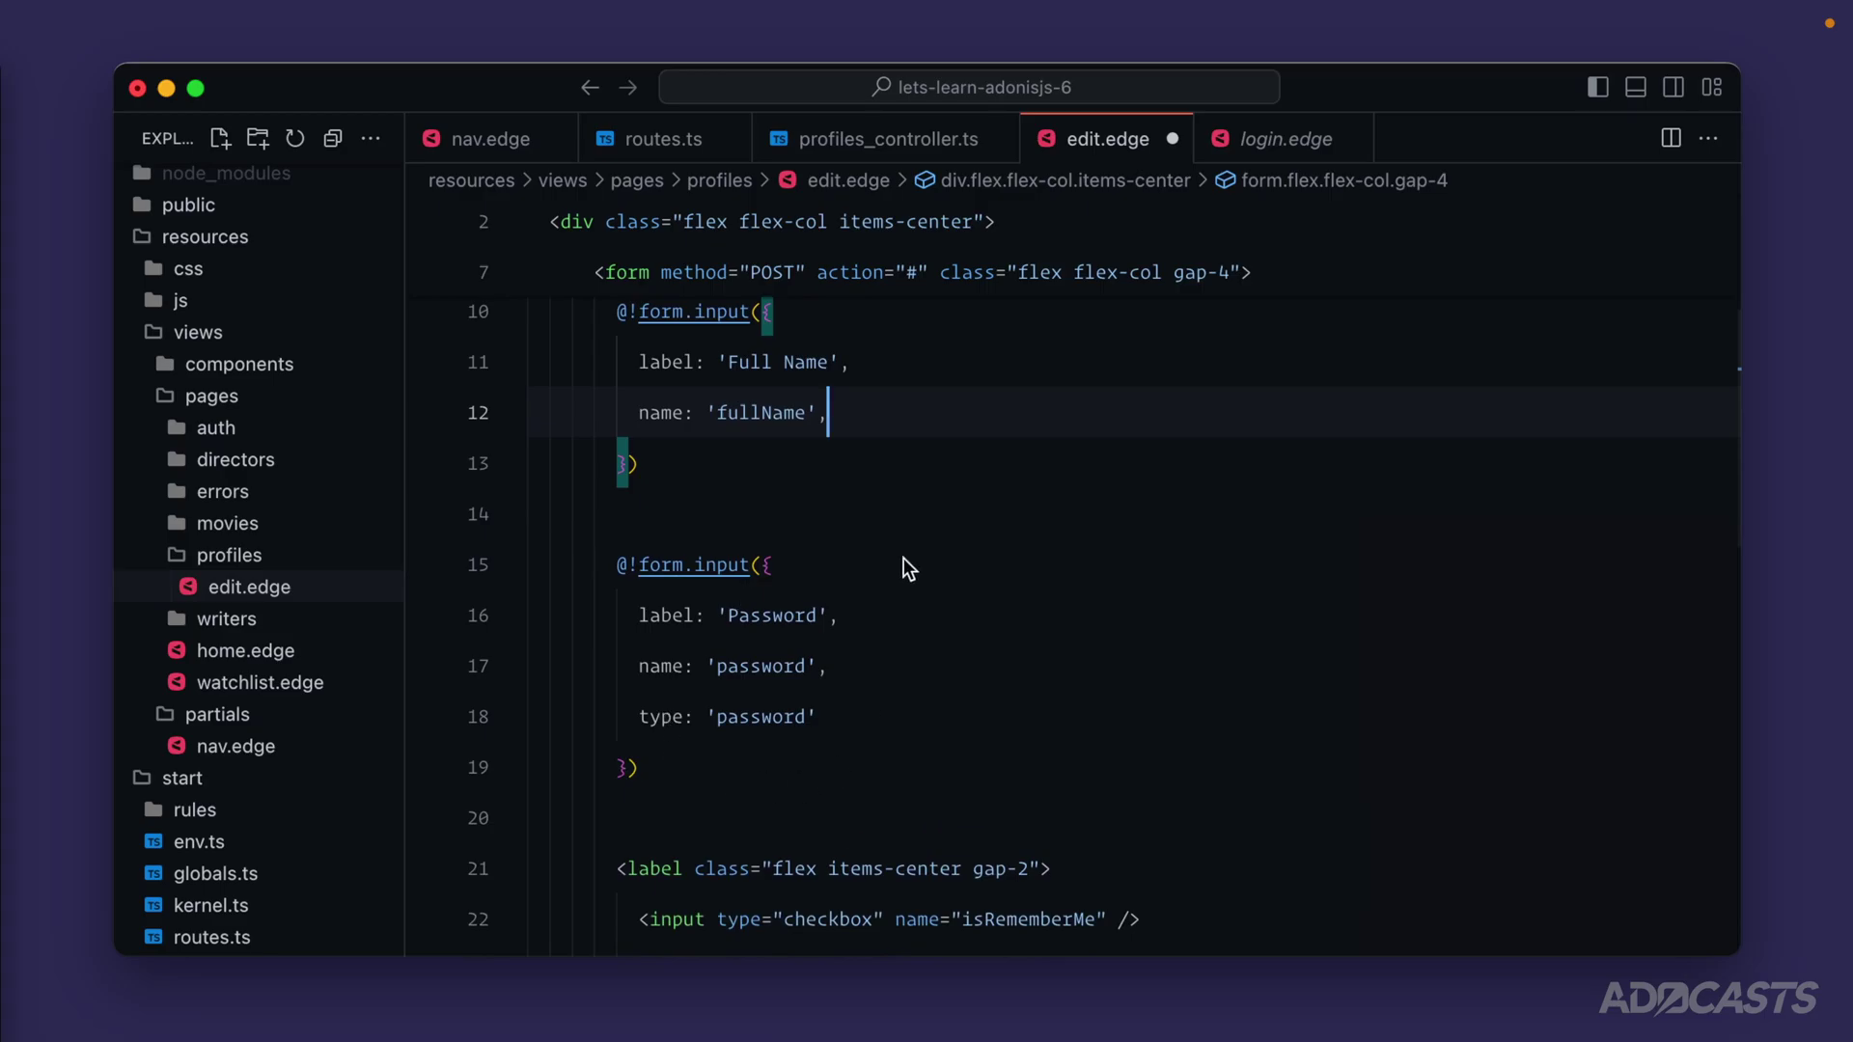
{"action": "left_click", "coordinate": [247, 367]}
{"action": "left_click", "coordinate": [214, 441]}
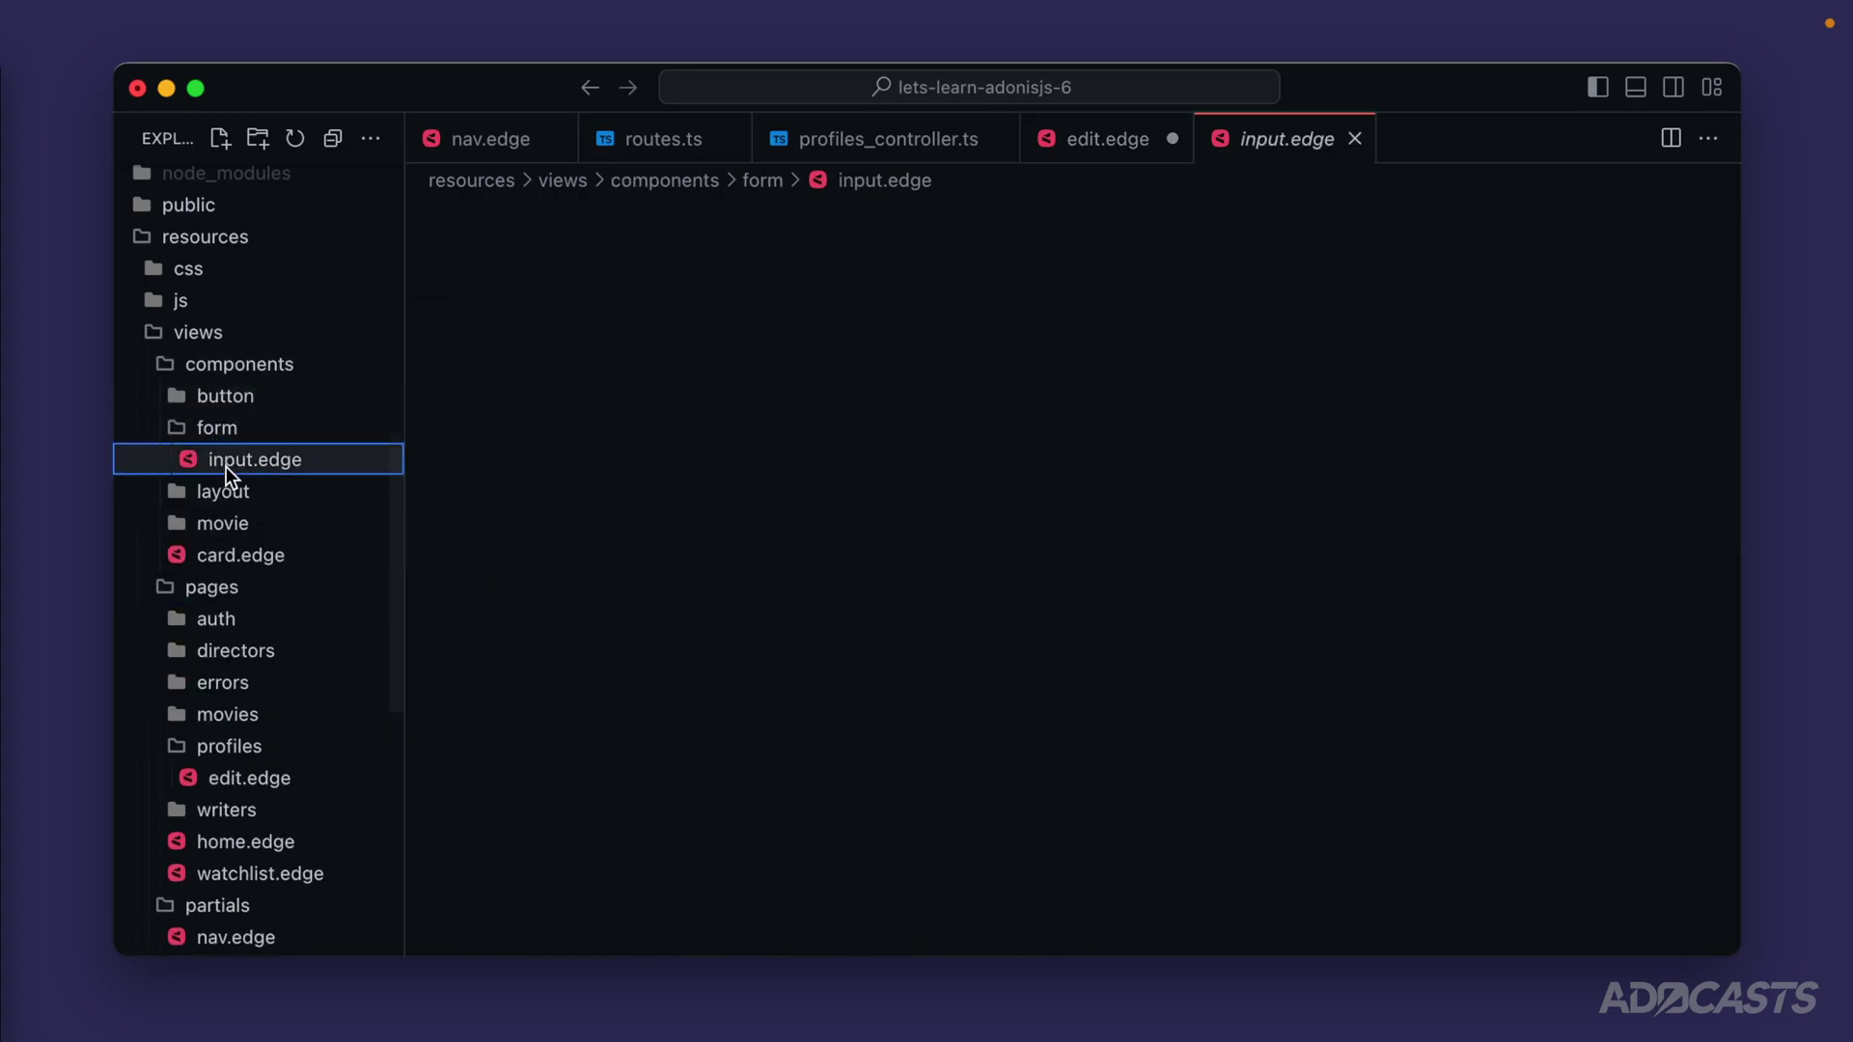
{"action": "left_click", "coordinate": [706, 640]}
{"action": "left_click_drag", "start_coordinate": [705, 639], "coordinate": [549, 435]}
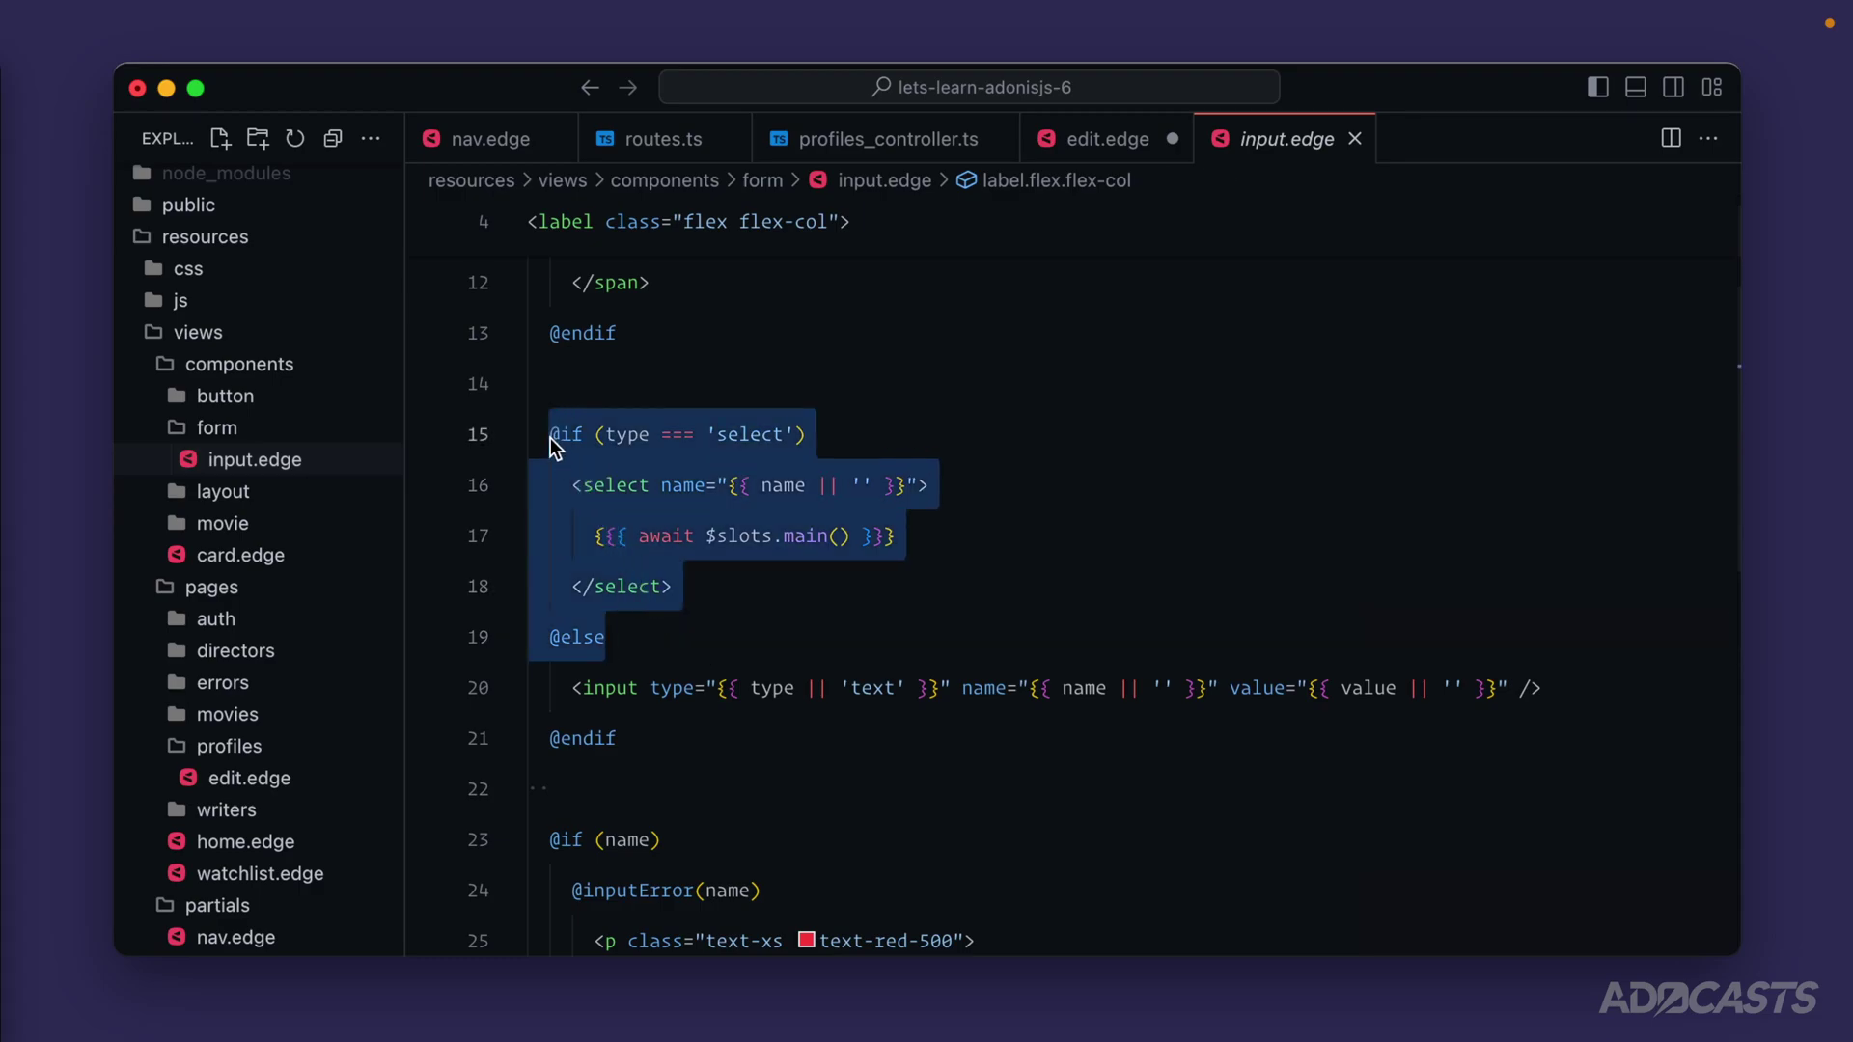
{"action": "key", "text": "Right"}
{"action": "key", "text": "super+shift+Return"}
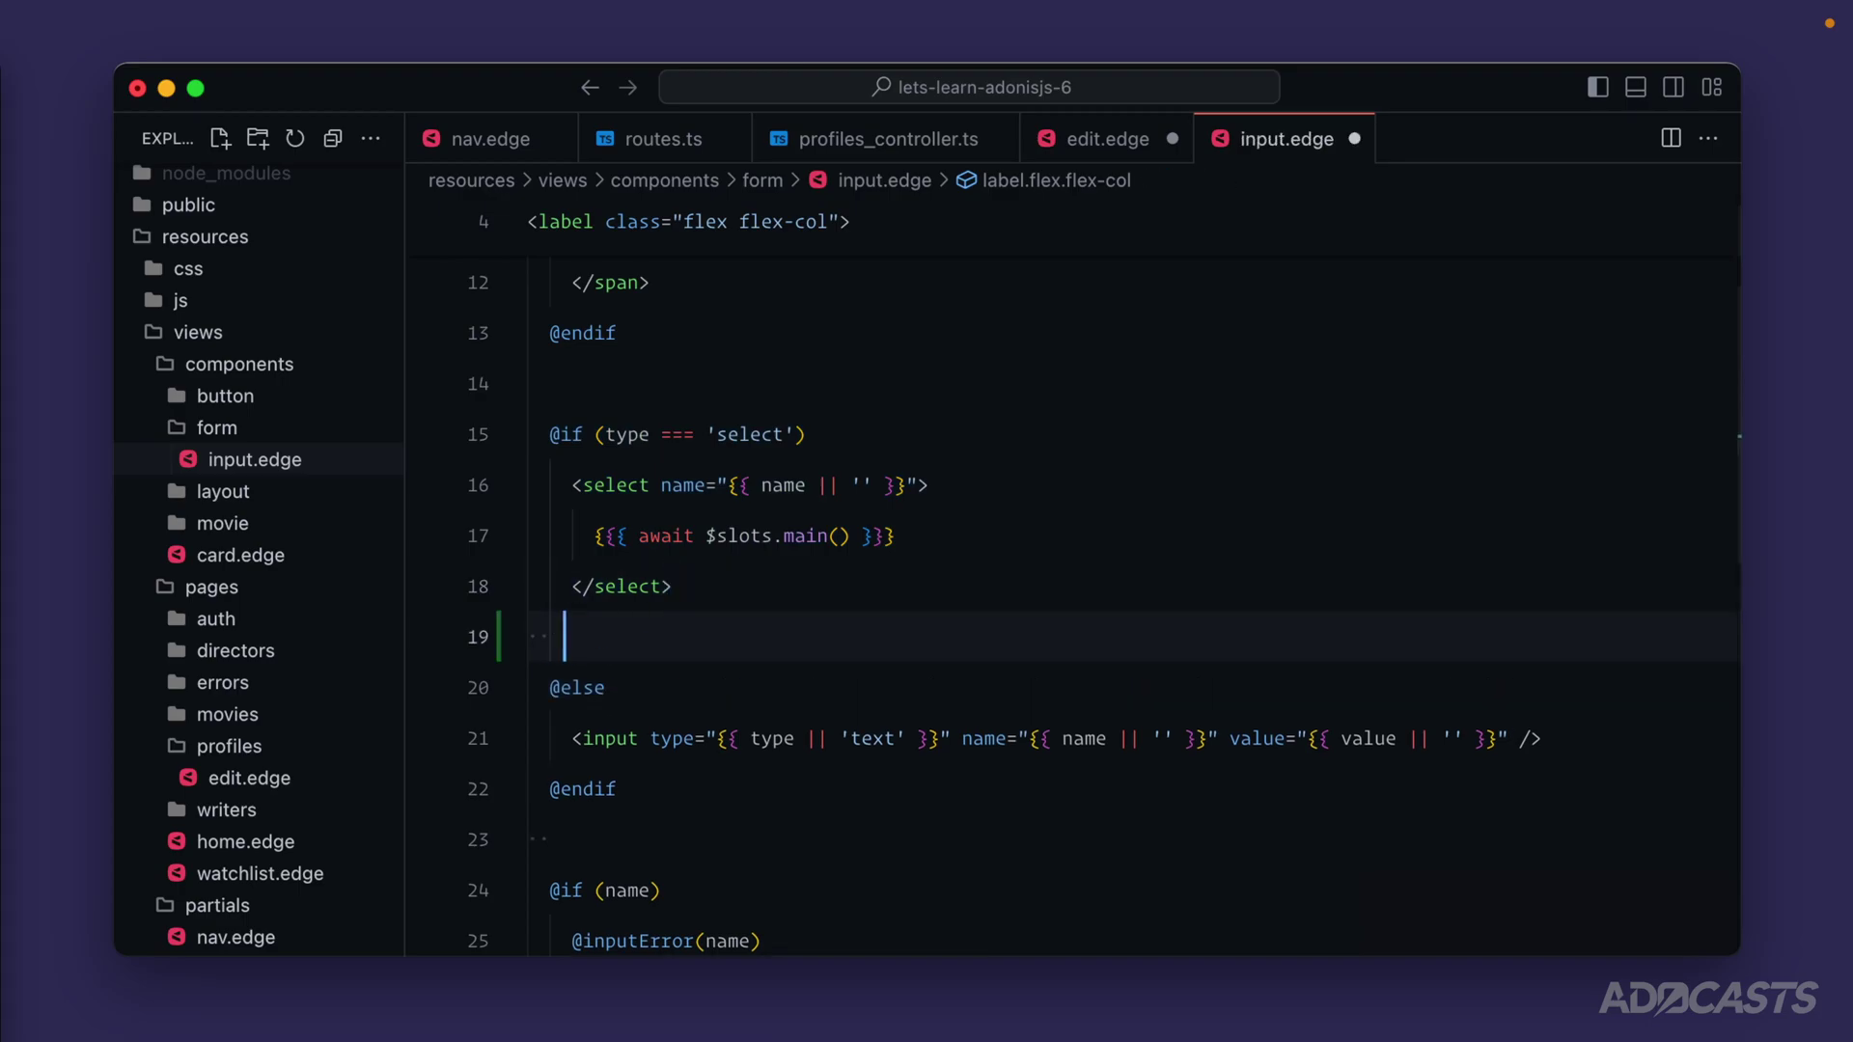
{"action": "type", "text": "@if (type === 'select')     <select name=\"{{ name || '' }}\">       {{{ await $slots.main() }}}     </select>   @else"}
{"action": "scroll", "coordinate": [531, 412], "scroll_direction": "down", "scroll_amount": 3}
{"action": "left_click", "coordinate": [561, 478]}
{"action": "type", "text": "el"}
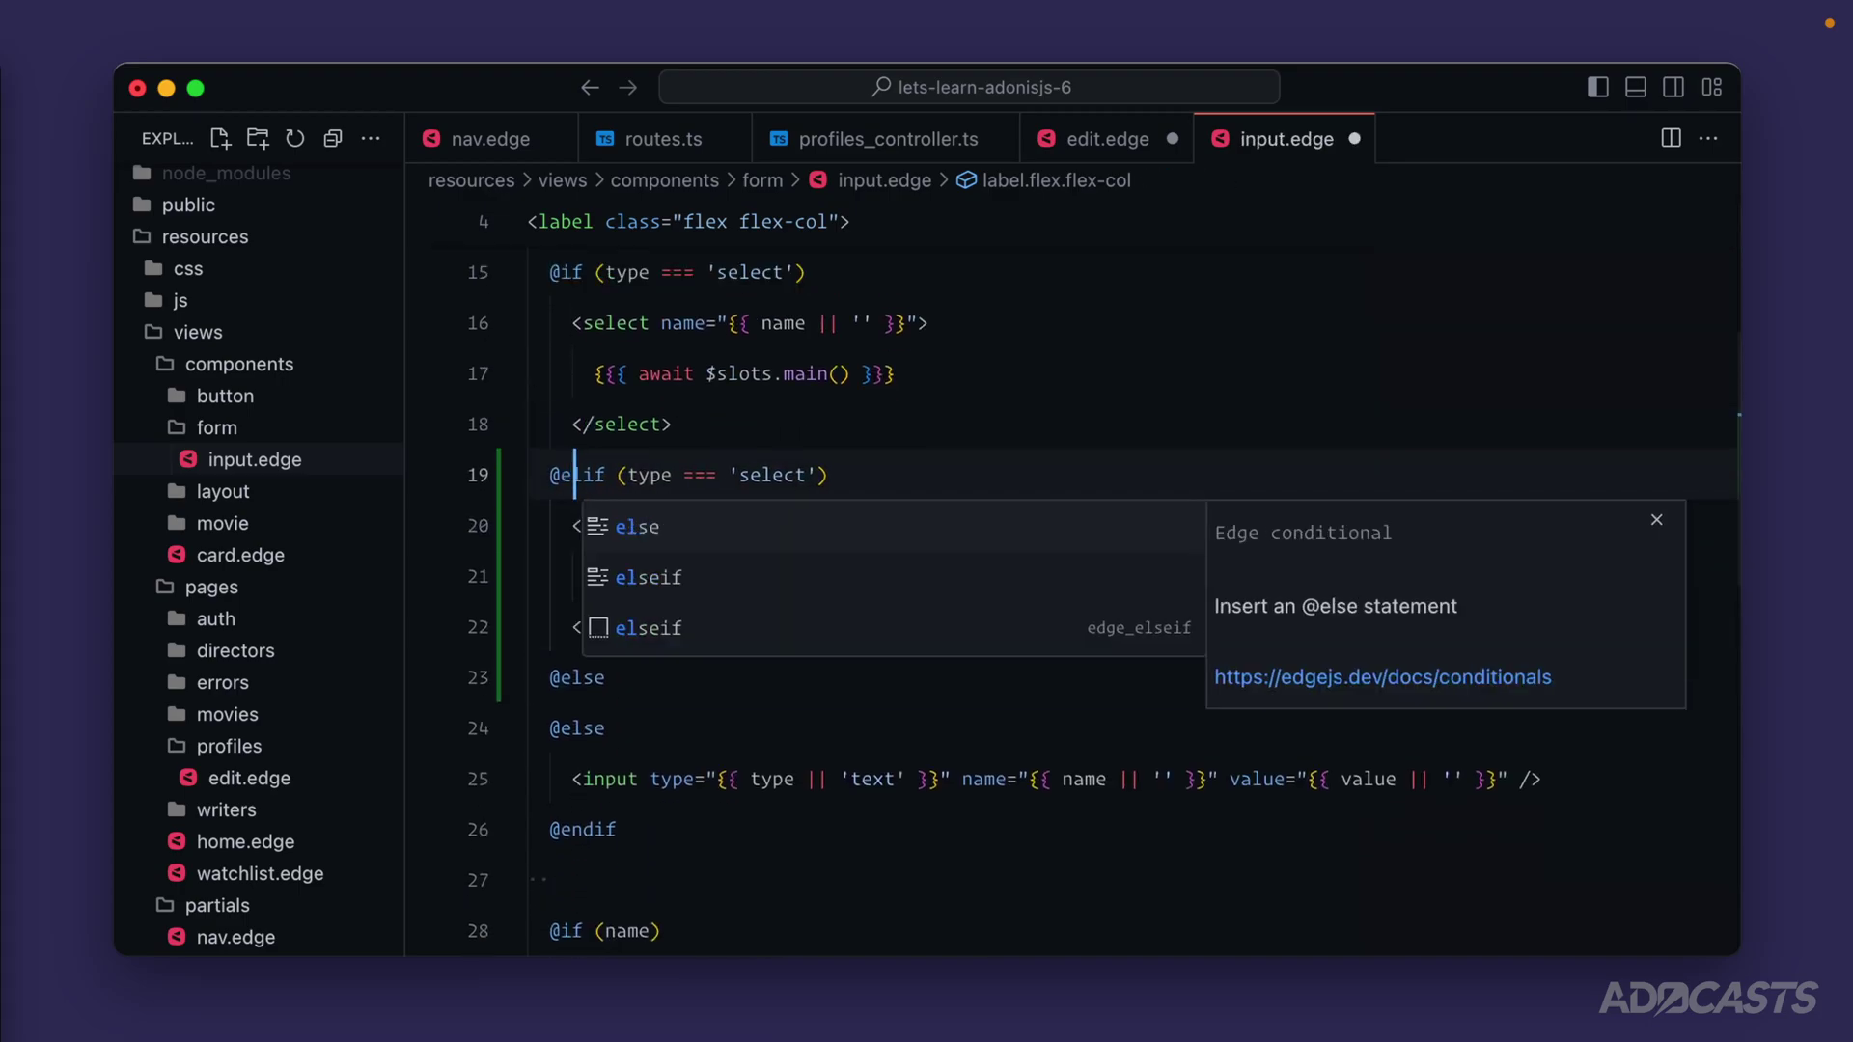
{"action": "key", "text": "Down"}
{"action": "key", "text": "Return"}
{"action": "type", "text": "texta"}
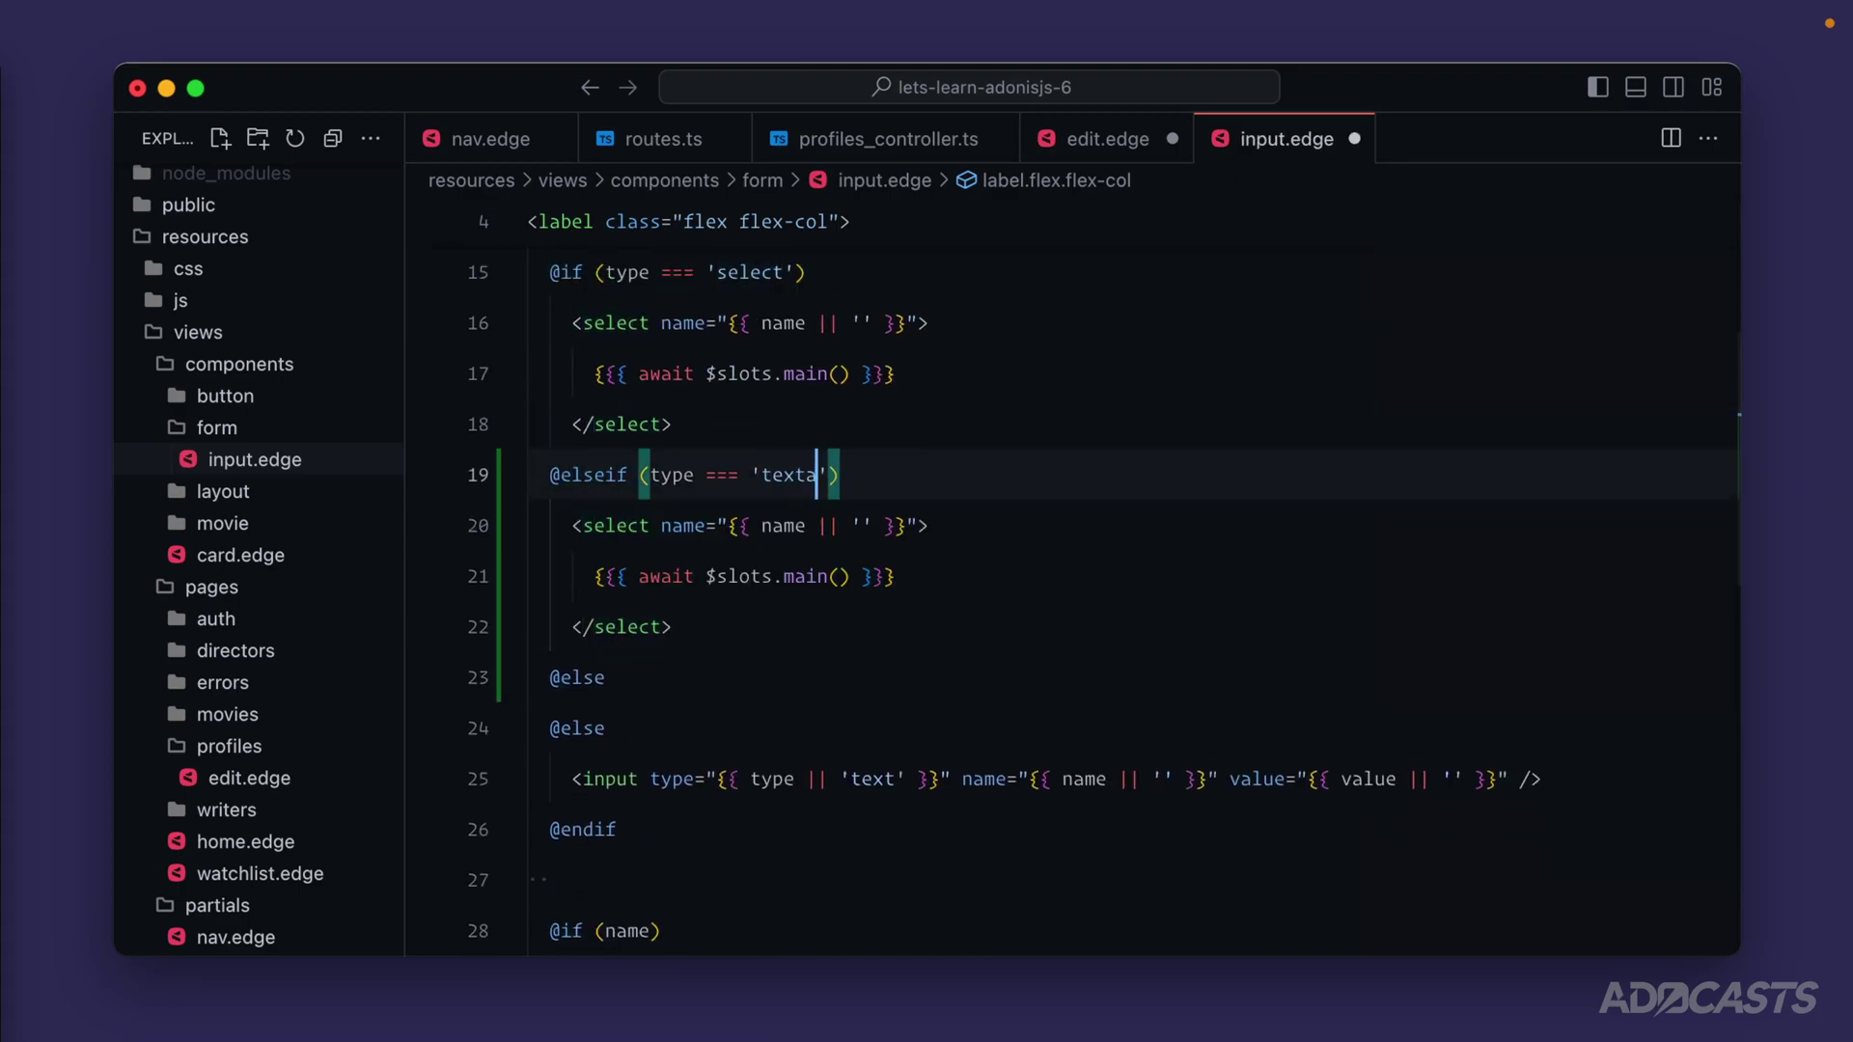
{"action": "type", "text": "rea"}
- Remove the duplicate else line and copied select markup, leaving a line for the textarea
{"action": "left_click", "coordinate": [565, 679]}
{"action": "key", "text": "End"}
{"action": "key", "text": "super+BackSpace"}
{"action": "key", "text": "BackSpace"}
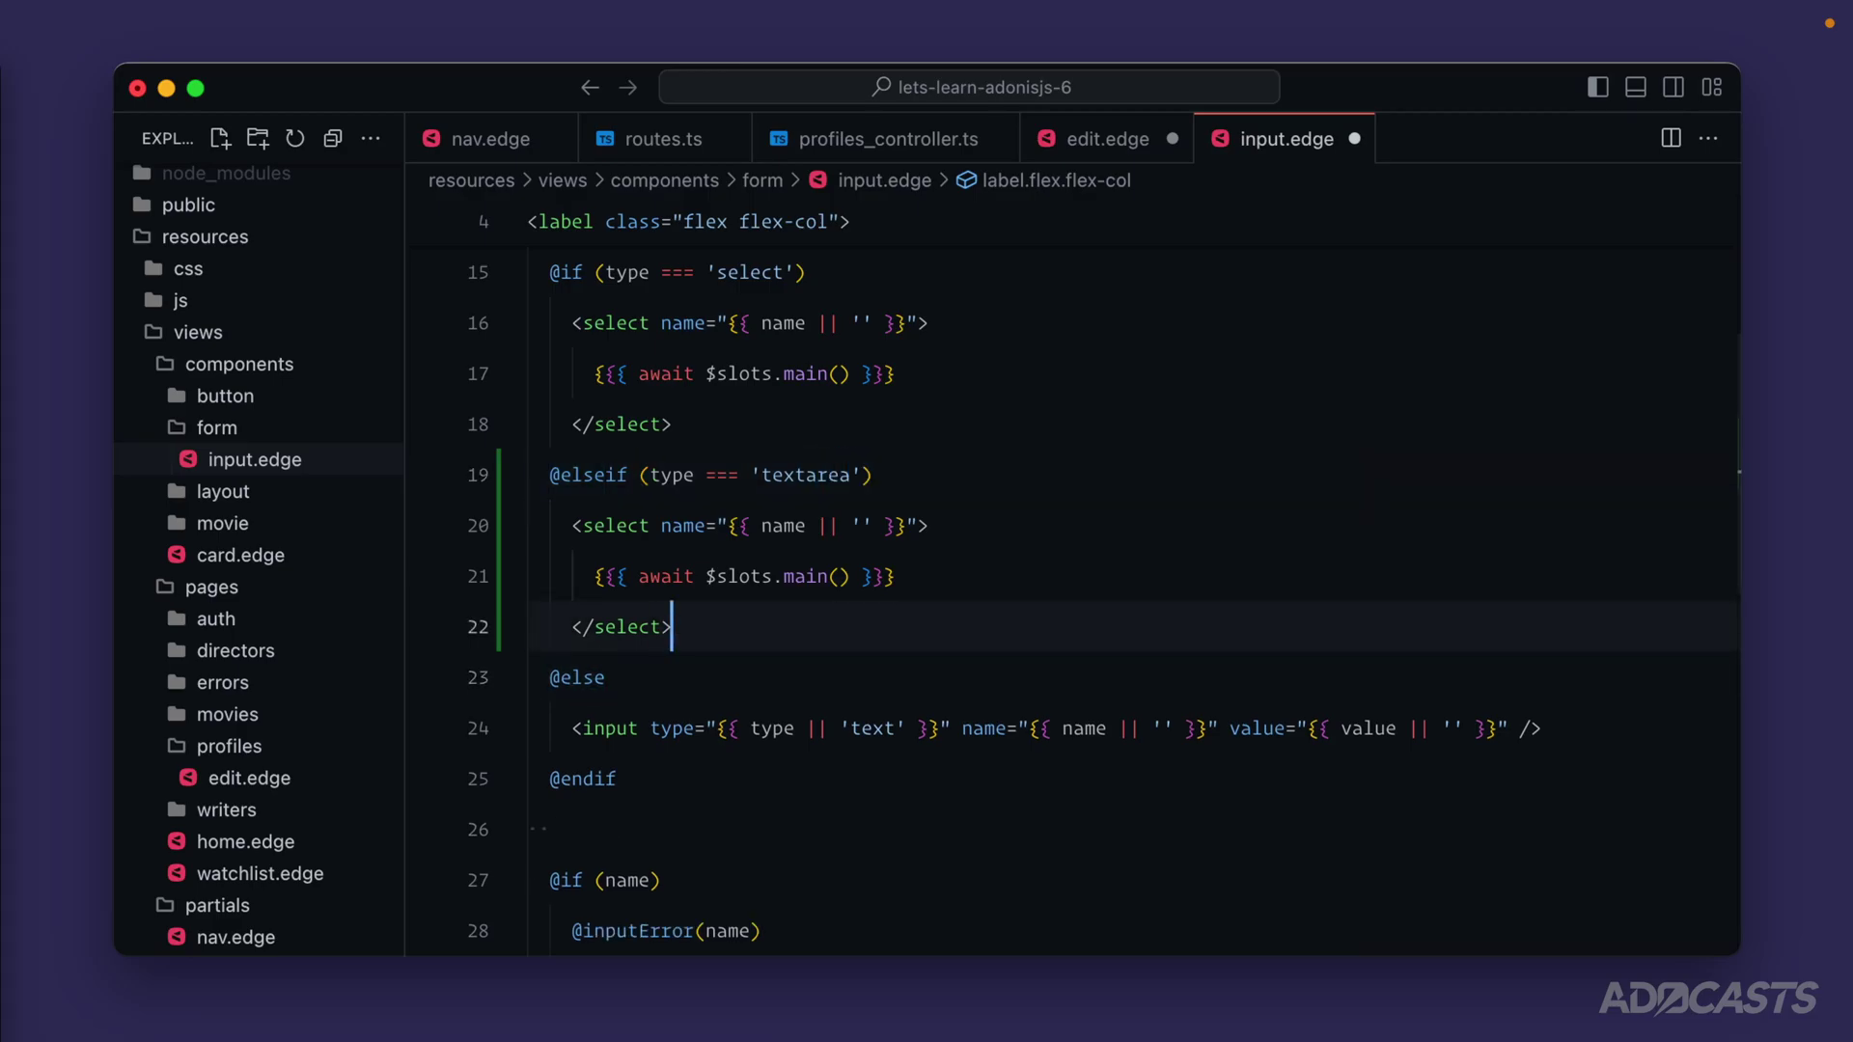
{"action": "key", "text": "shift+Up"}
{"action": "key", "text": "shift+Up"}
{"action": "key", "text": "BackSpace"}
{"action": "type", "text": "<tex"}
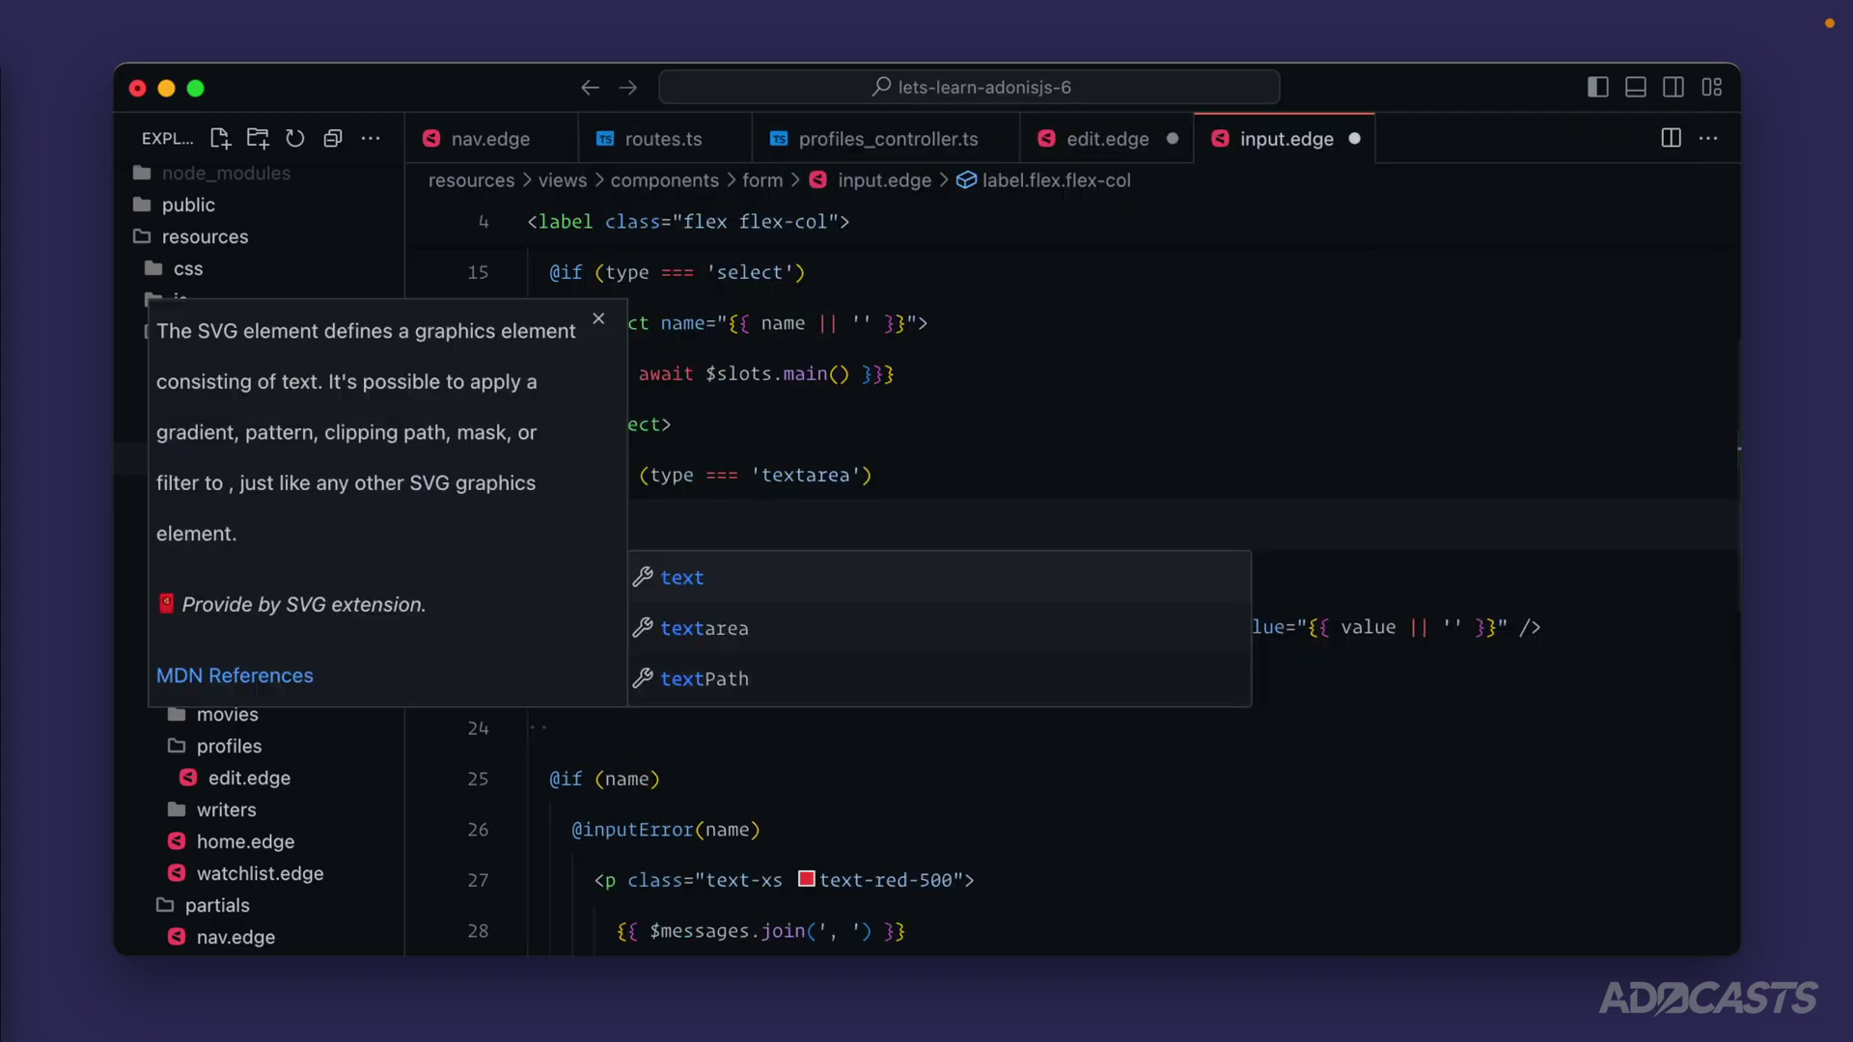
{"action": "type", "text": "tarea name=\""}
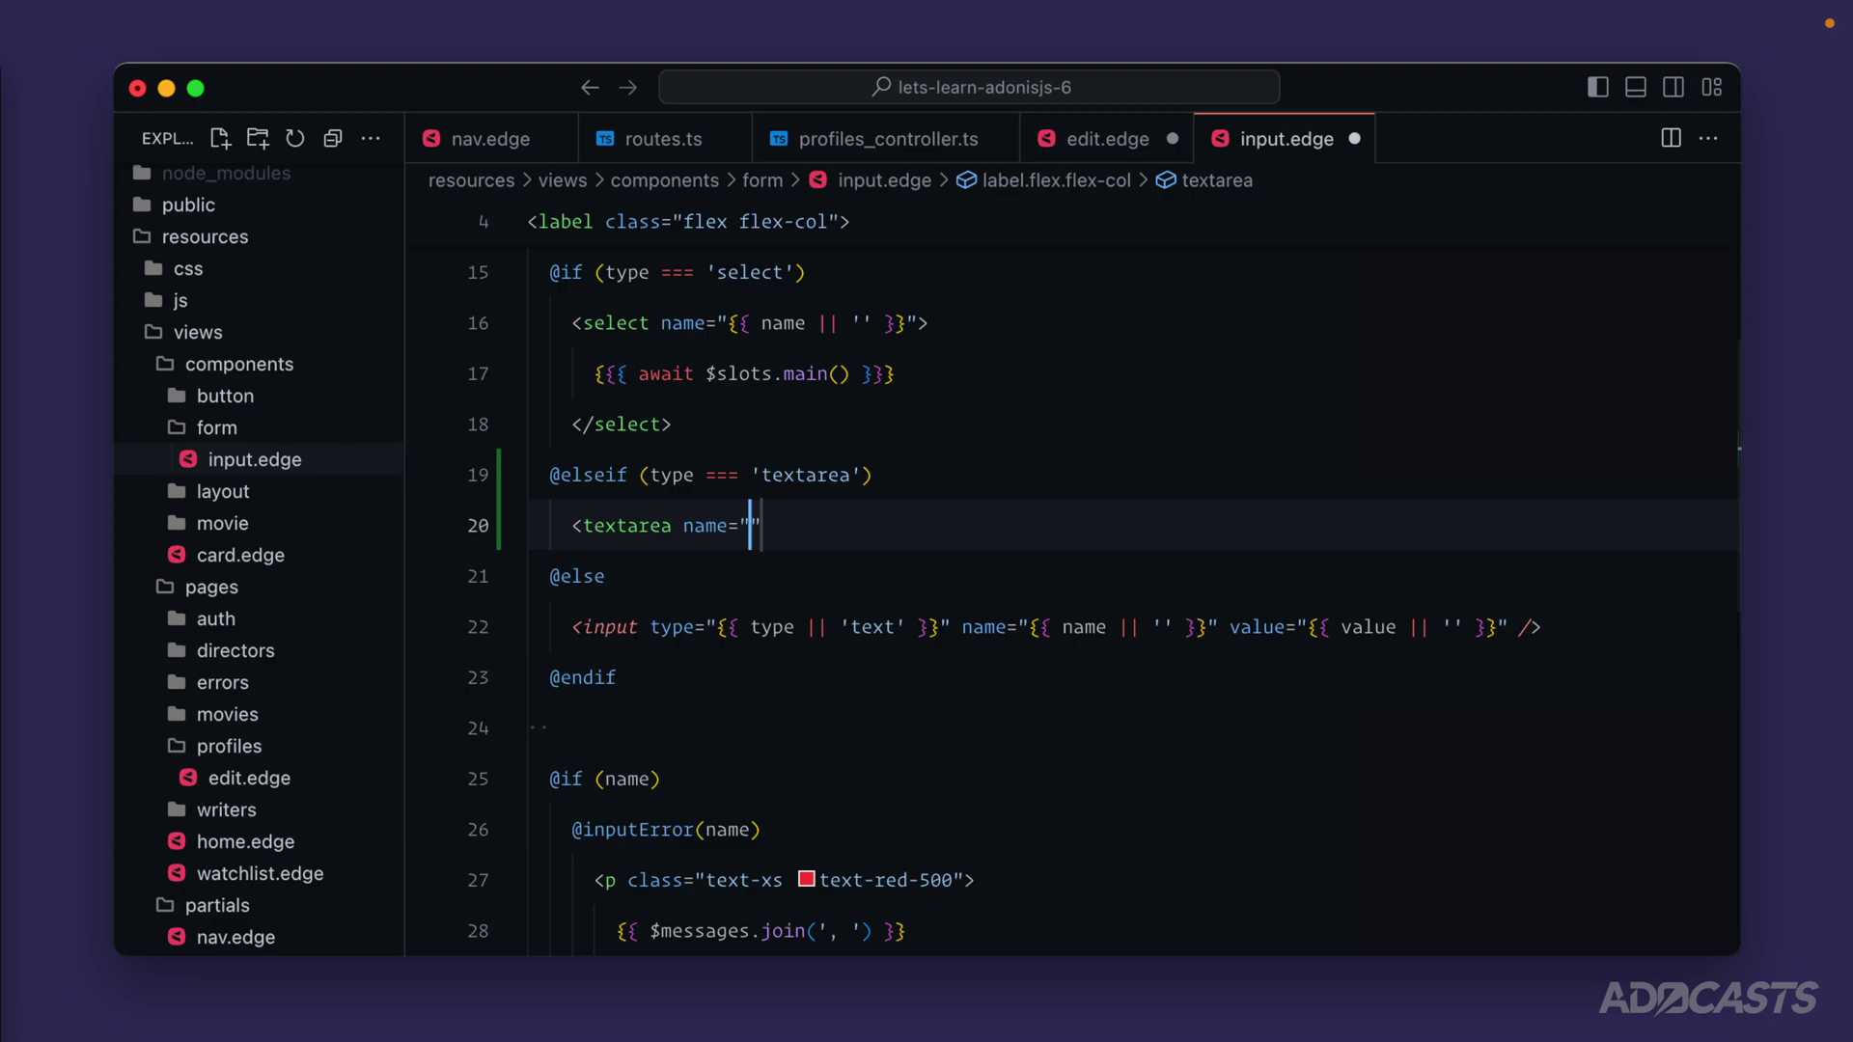
{"action": "type", "text": "{{ name || '"}
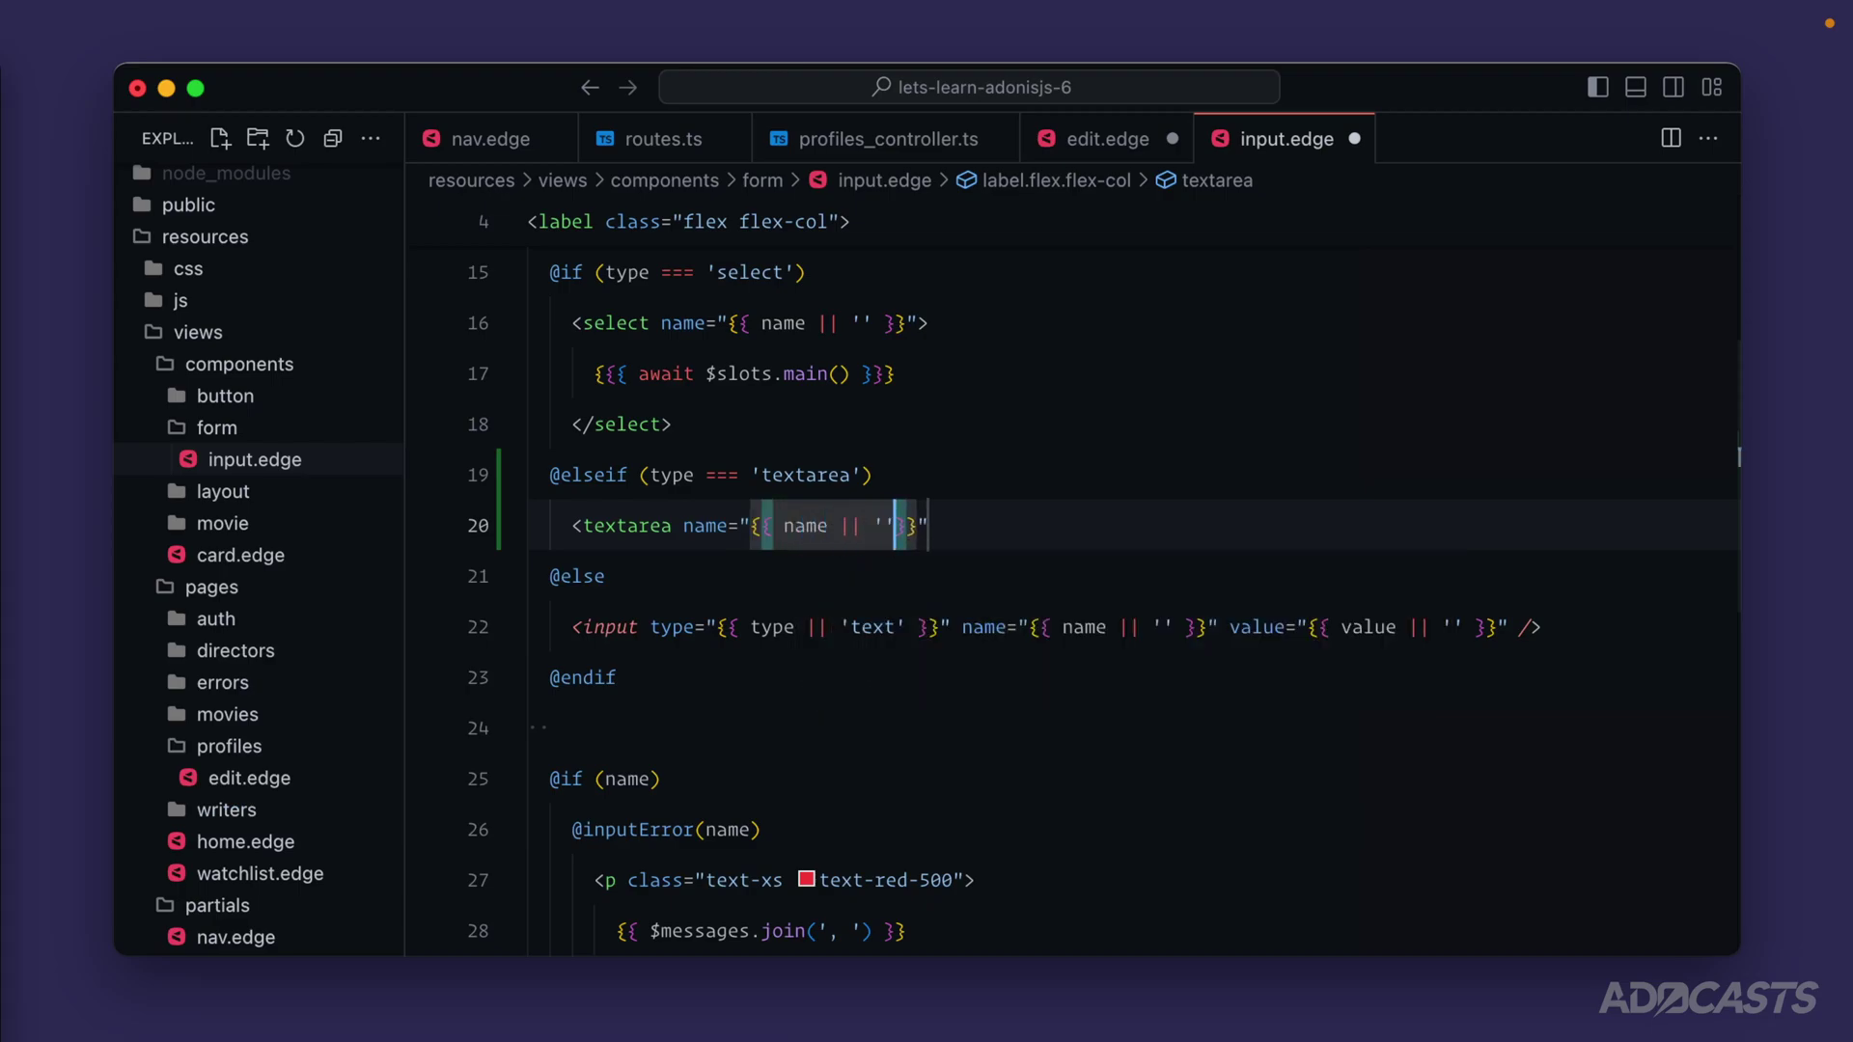
{"action": "type", "text": "'"}
- Print {{ value || '' }} inside the textarea and save input.edge
{"action": "key", "text": "End"}
{"action": "type", "text": ">{{ val"}
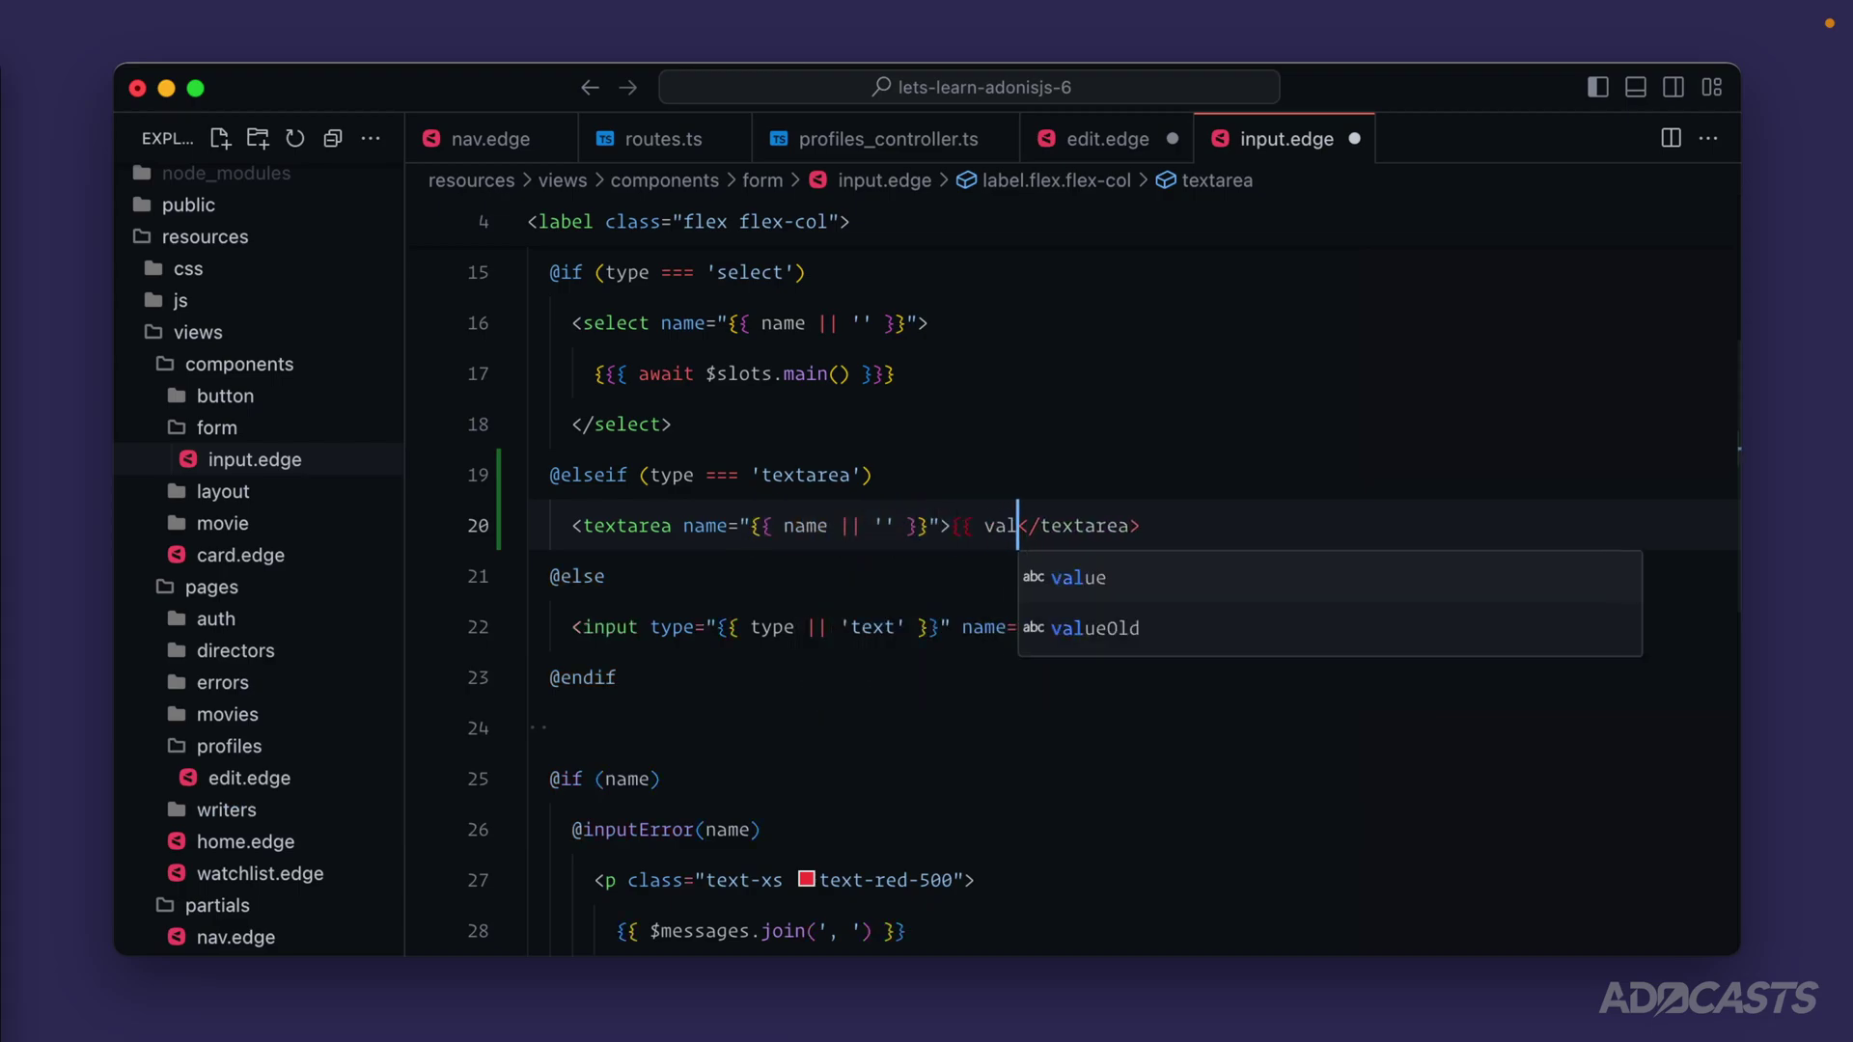
{"action": "type", "text": "ue || '' }}"}
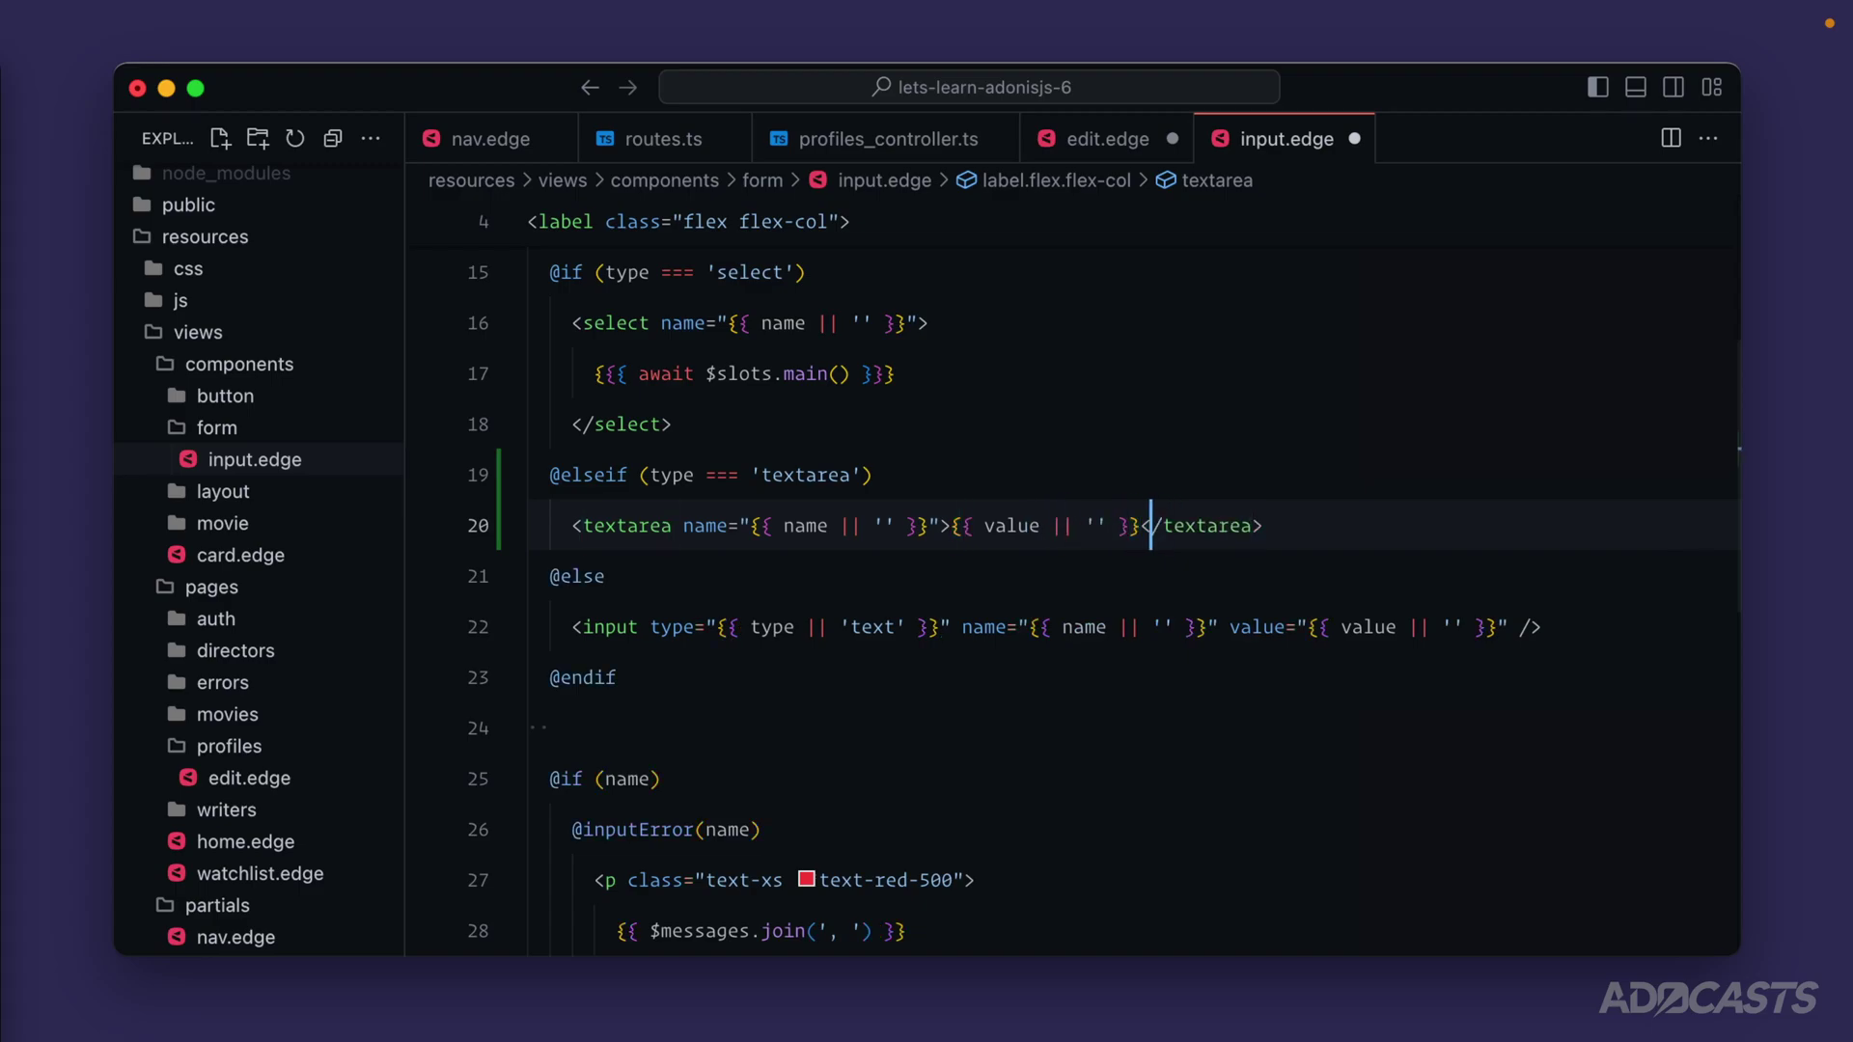
{"action": "key", "text": "alt+shift+Left"}
{"action": "key", "text": "alt+shift+Left"}
{"action": "key", "text": "alt+shift+Left"}
{"action": "key", "text": "alt+shift+Left"}
{"action": "key", "text": "alt+shift+Left"}
{"action": "key", "text": "shift+Right"}
{"action": "key", "text": "shift+Right"}
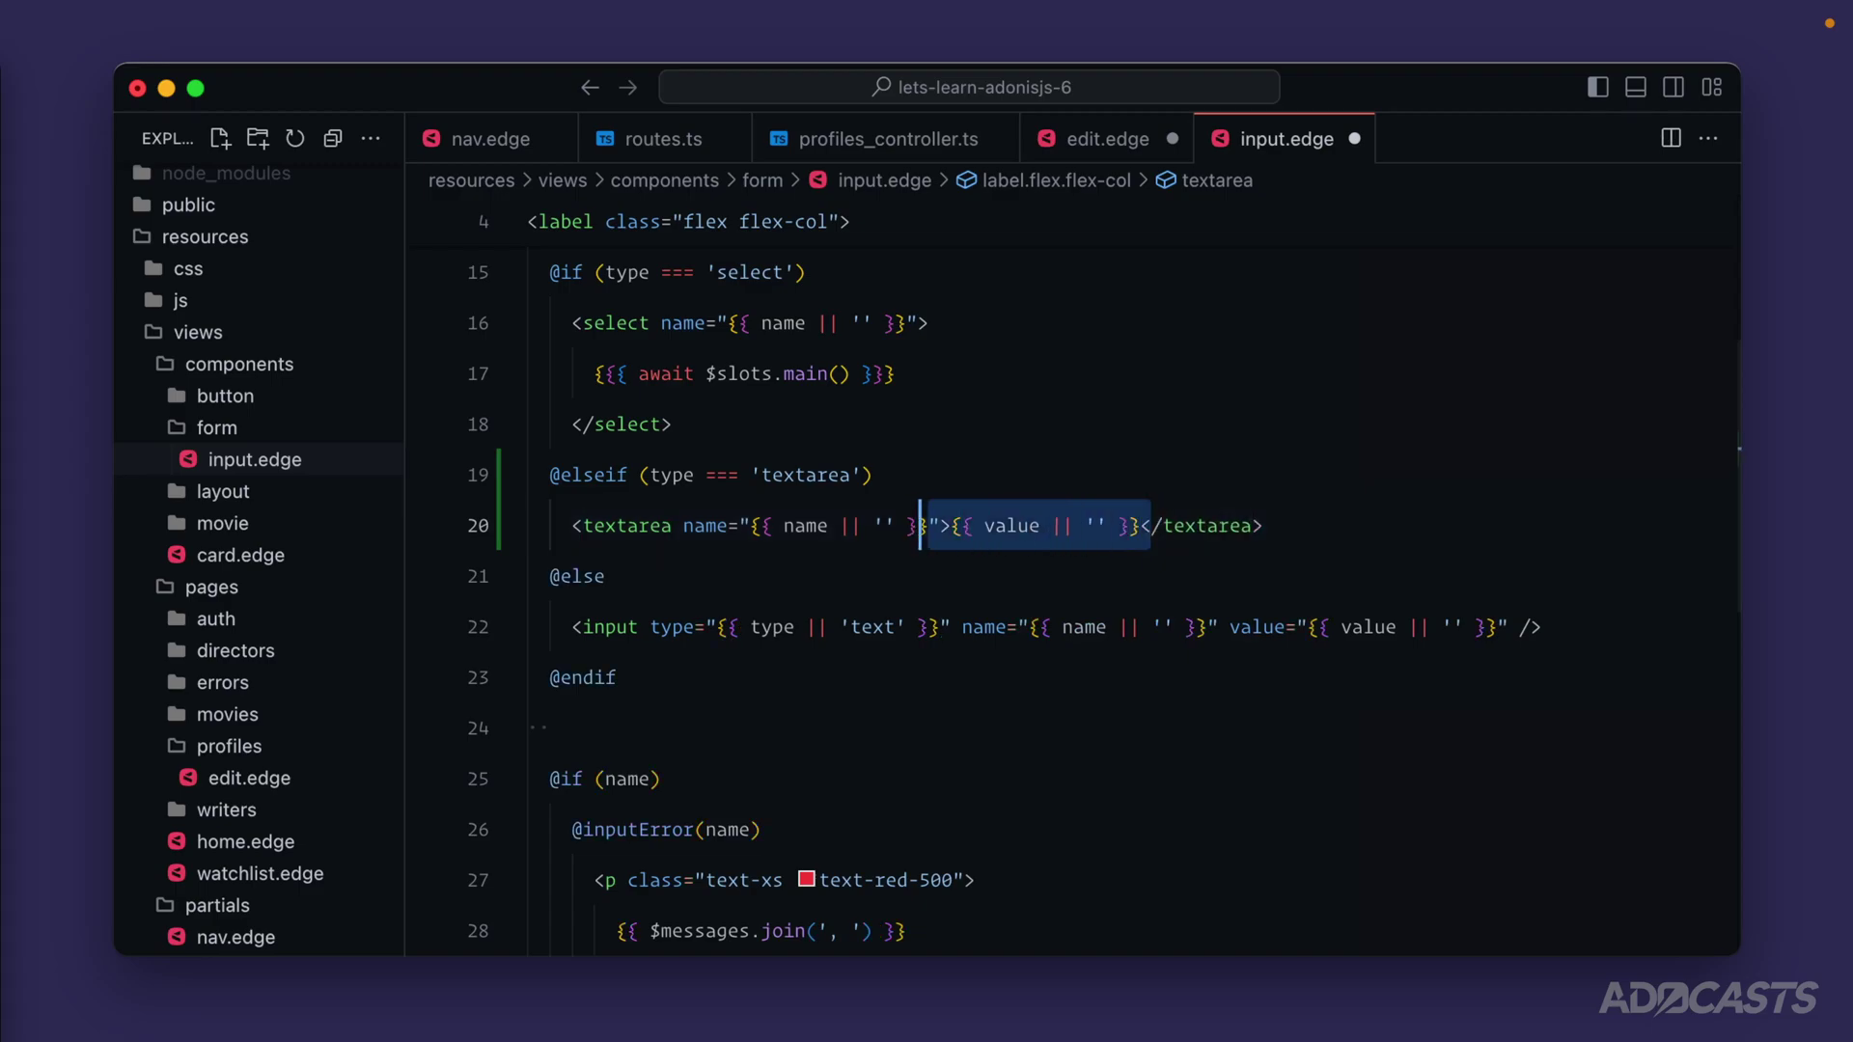
{"action": "key", "text": "shift+Right"}
{"action": "left_click", "coordinate": [951, 530]}
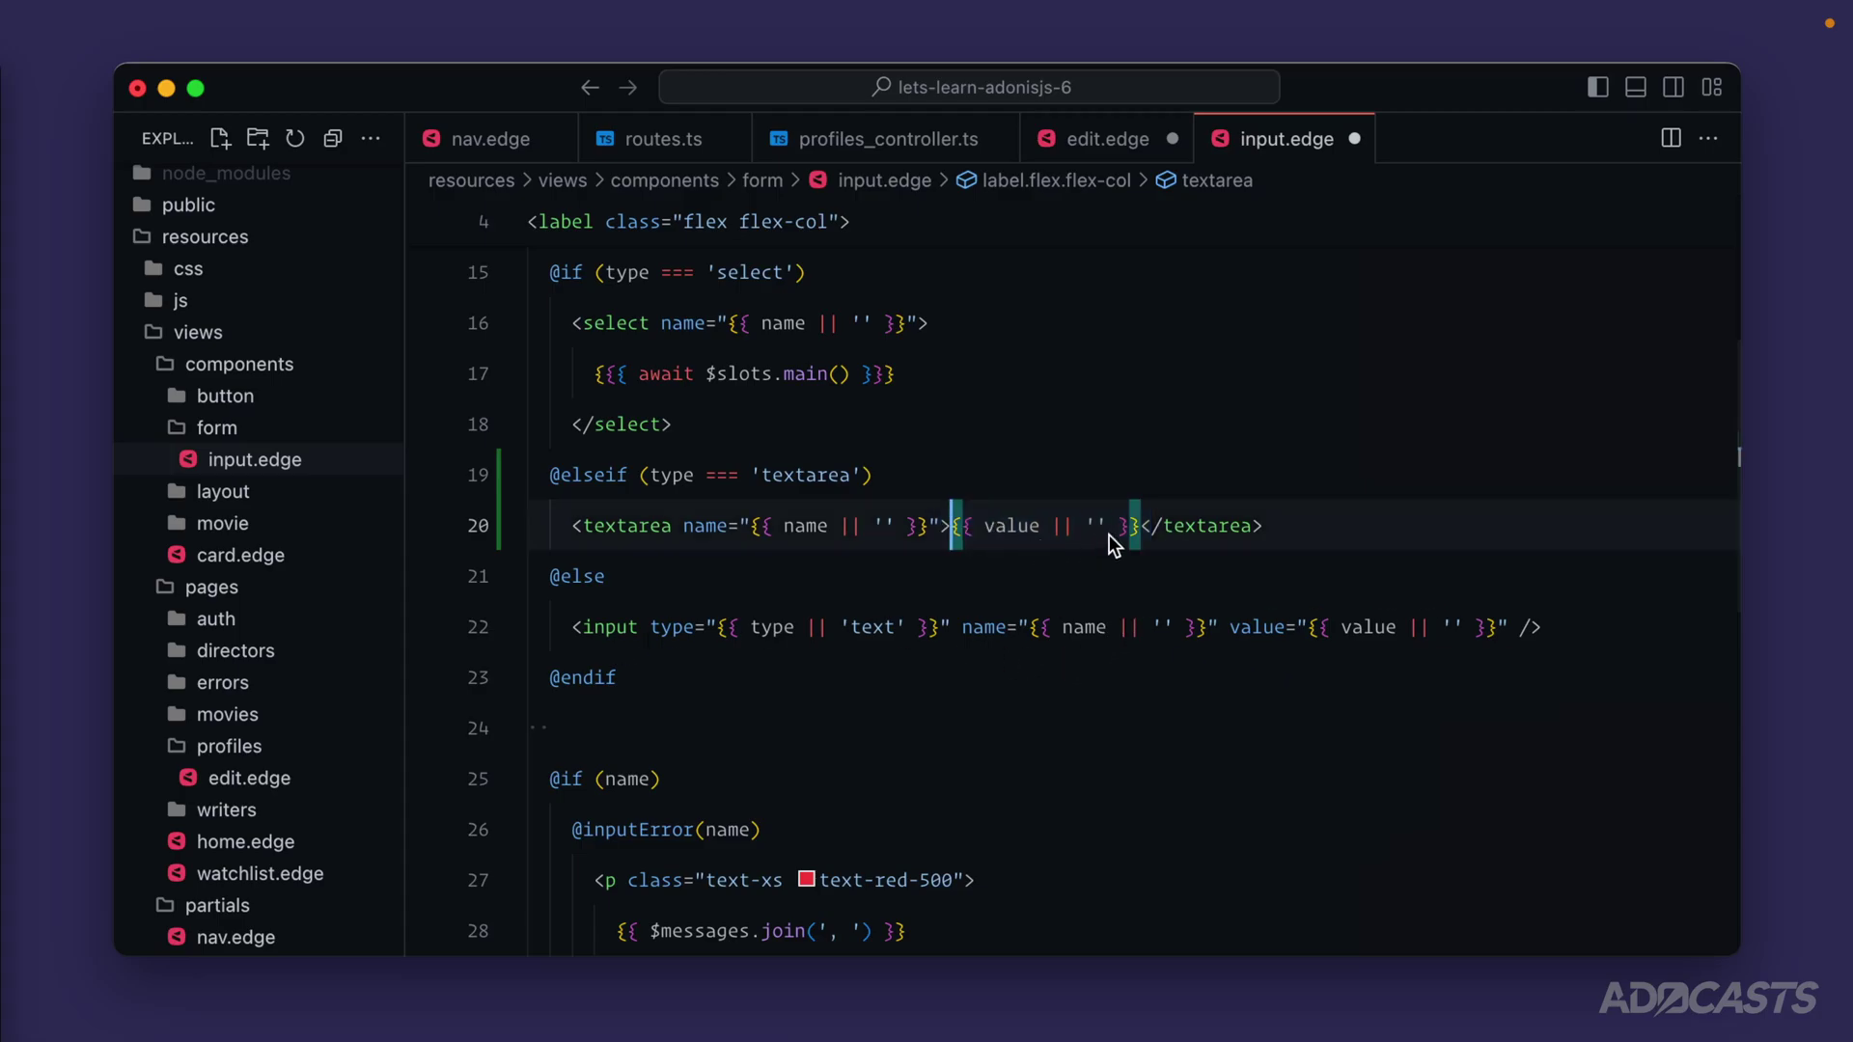
{"action": "key", "text": "Down"}
{"action": "key", "text": "ctrl+s"}
- Relabel the edit form's Password field as Biography
{"action": "left_click", "coordinate": [1111, 139]}
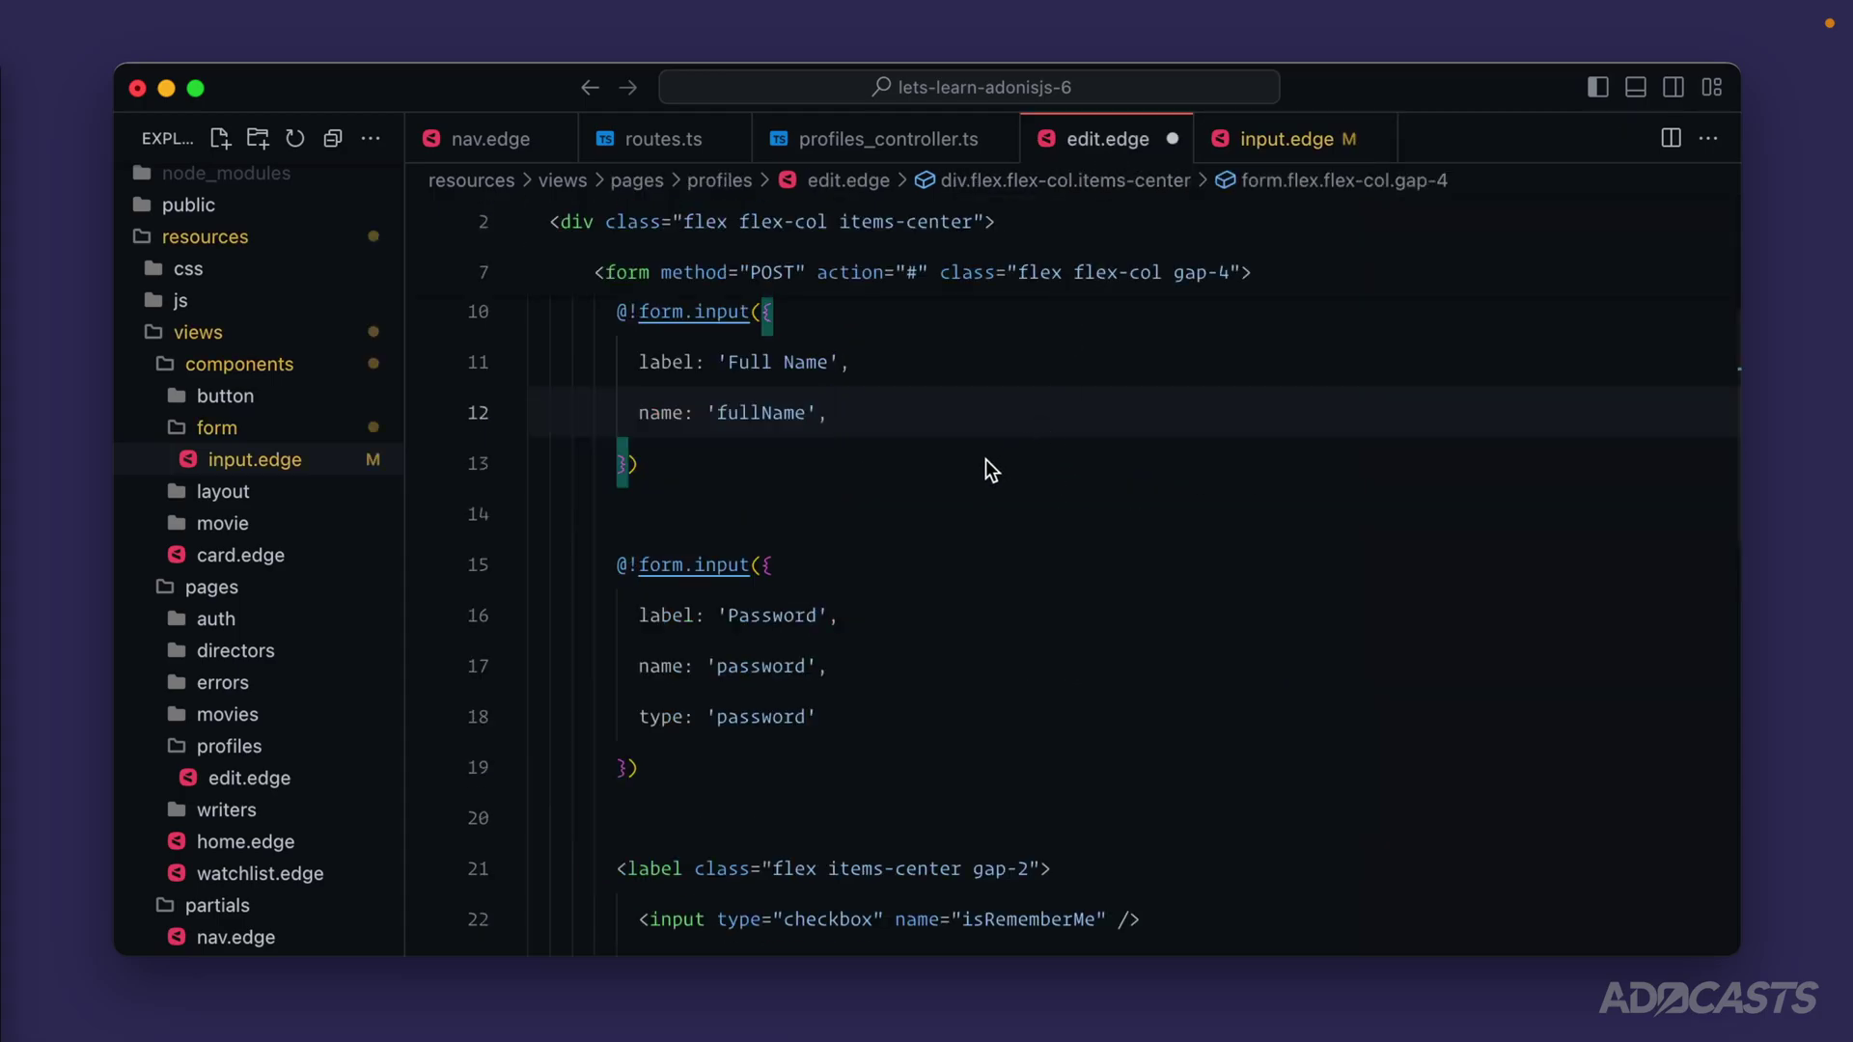
{"action": "double_click", "coordinate": [771, 616]}
{"action": "type", "text": "Biography"}
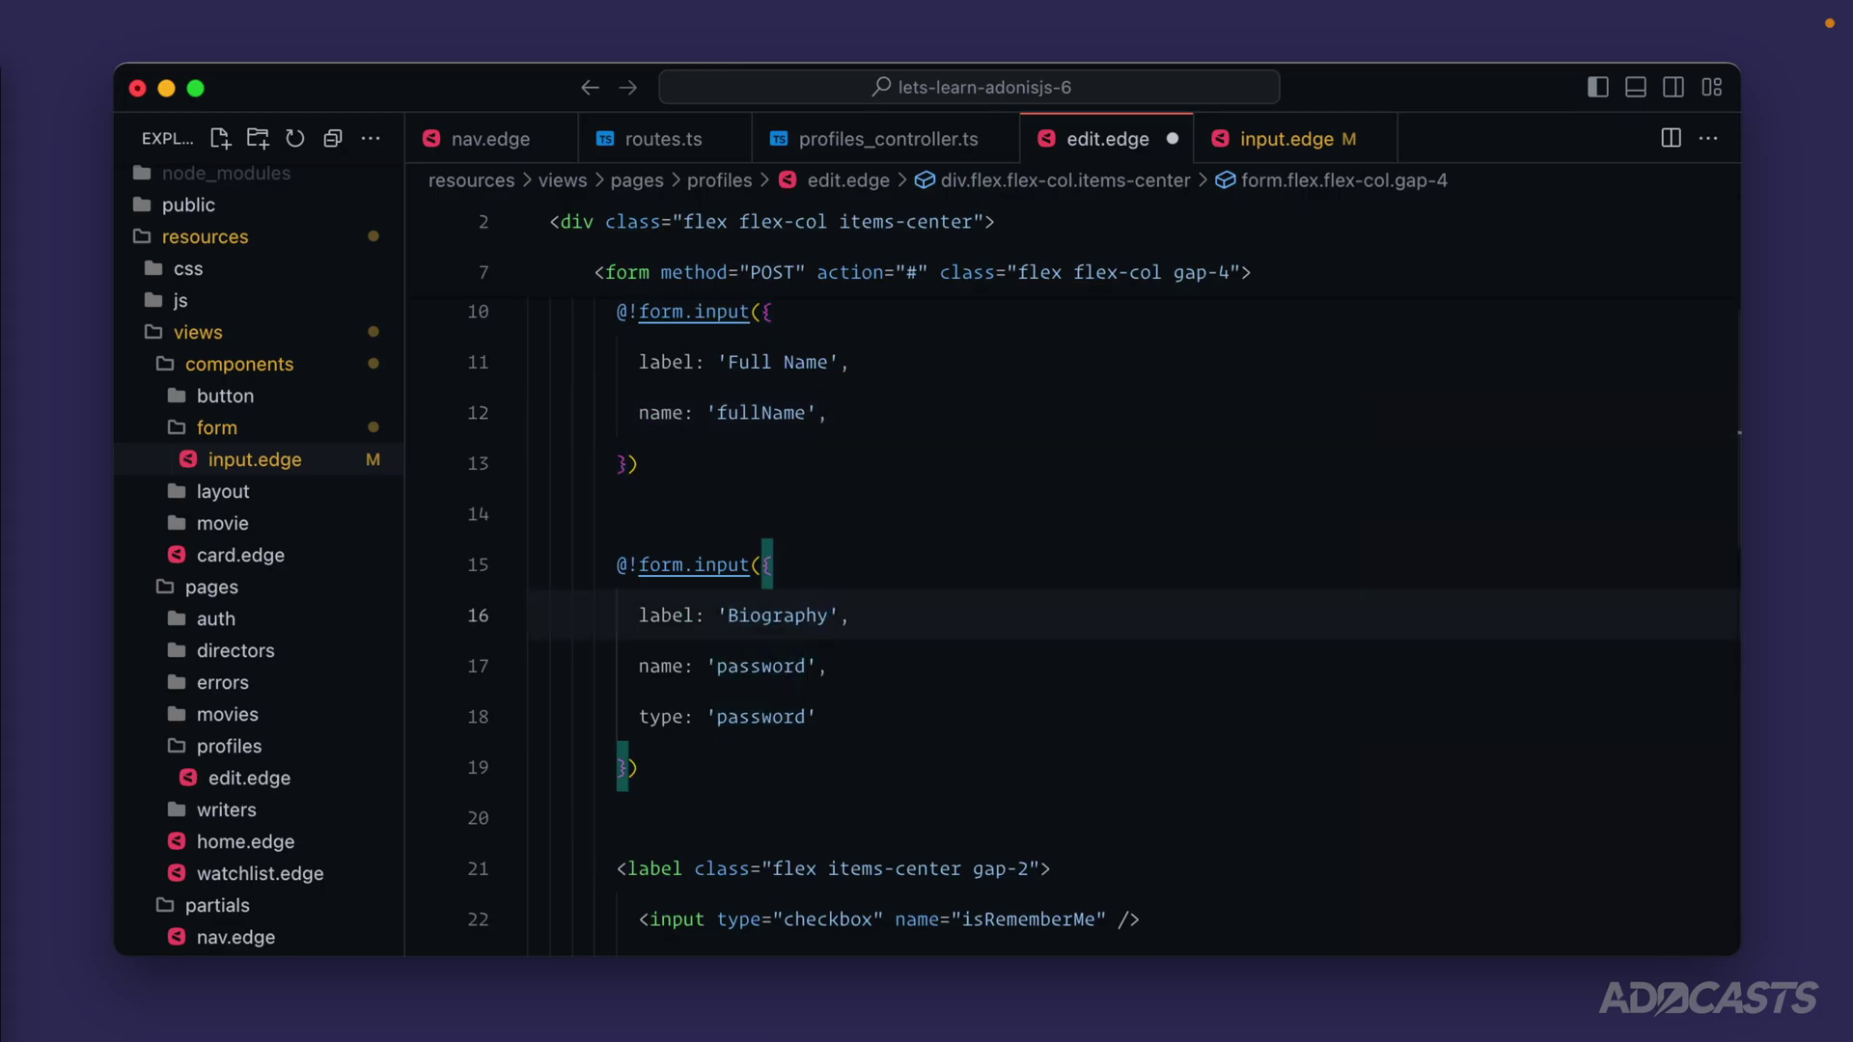
{"action": "key", "text": "Down"}
{"action": "key", "text": "Left"}
{"action": "key", "text": "alt+shift+Left"}
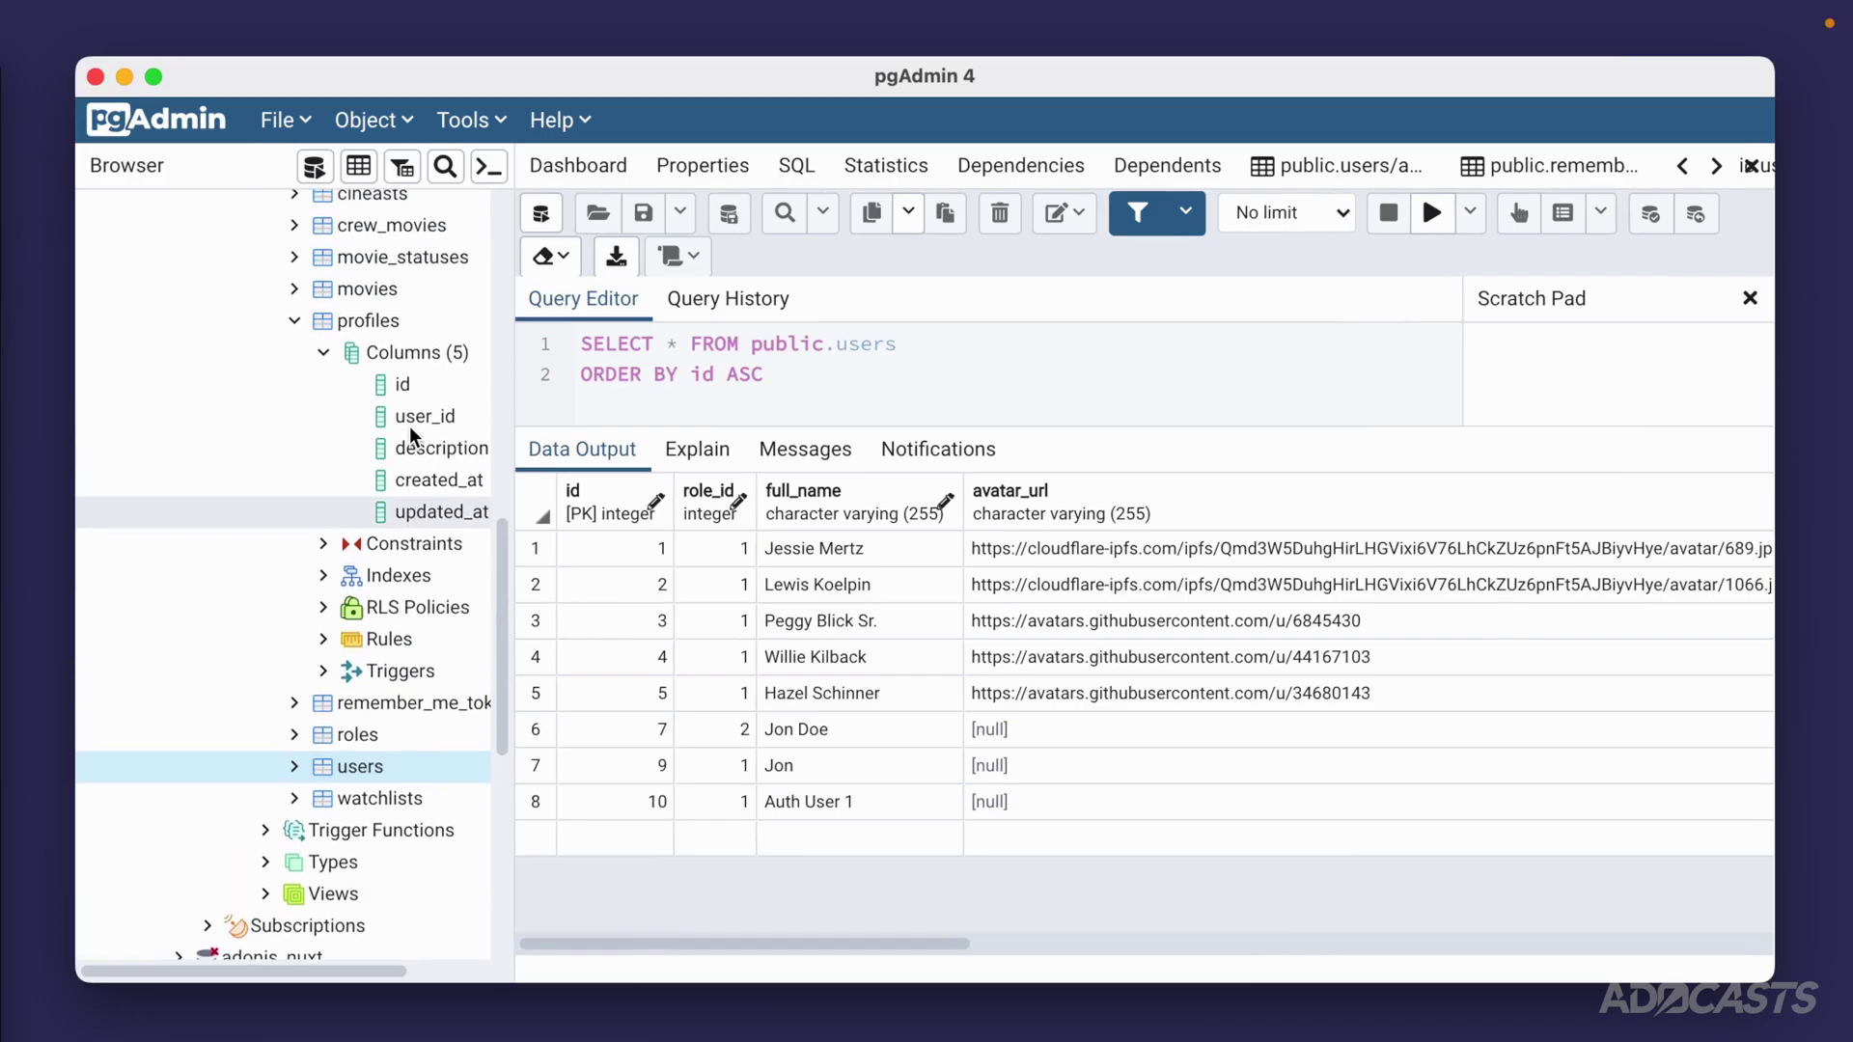
{"action": "scroll", "coordinate": [410, 426], "scroll_direction": "up", "scroll_amount": 1}
{"action": "scroll", "coordinate": [410, 426], "scroll_direction": "right", "scroll_amount": 2}
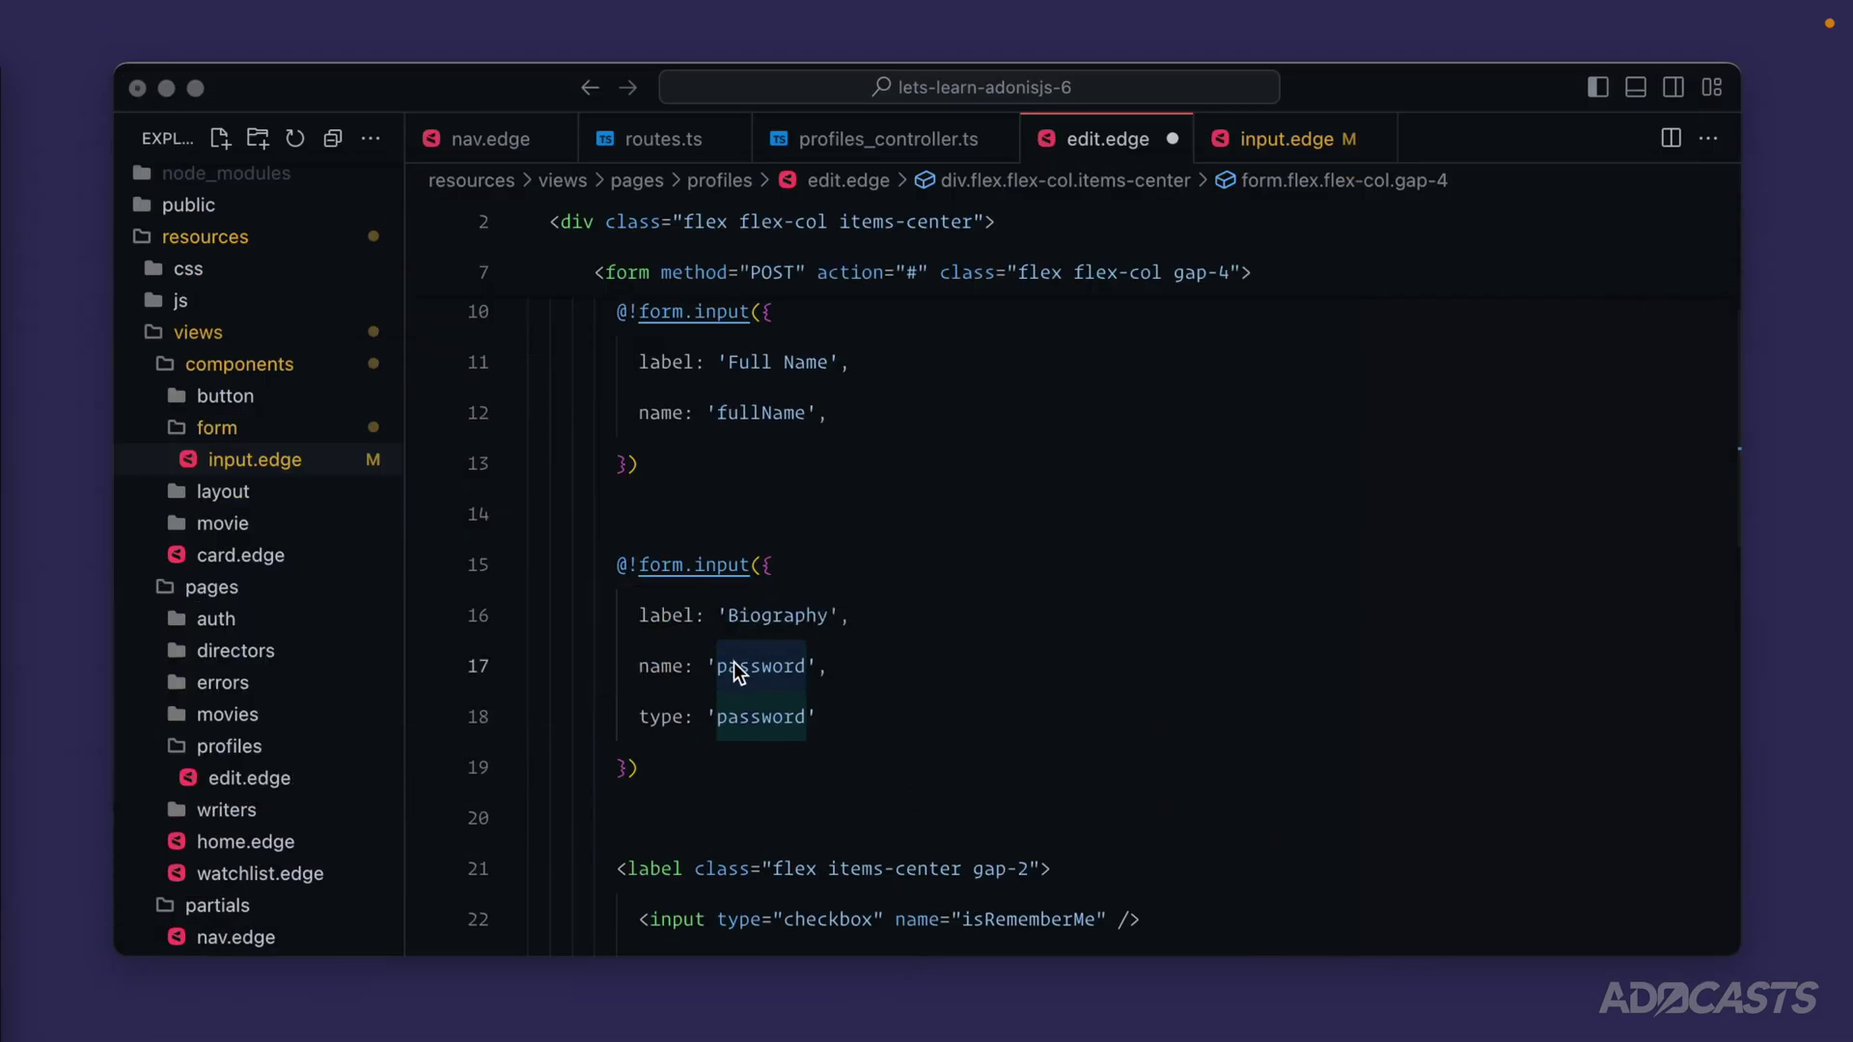
- Rename the password field to description and make its type textarea
{"action": "double_click", "coordinate": [735, 669]}
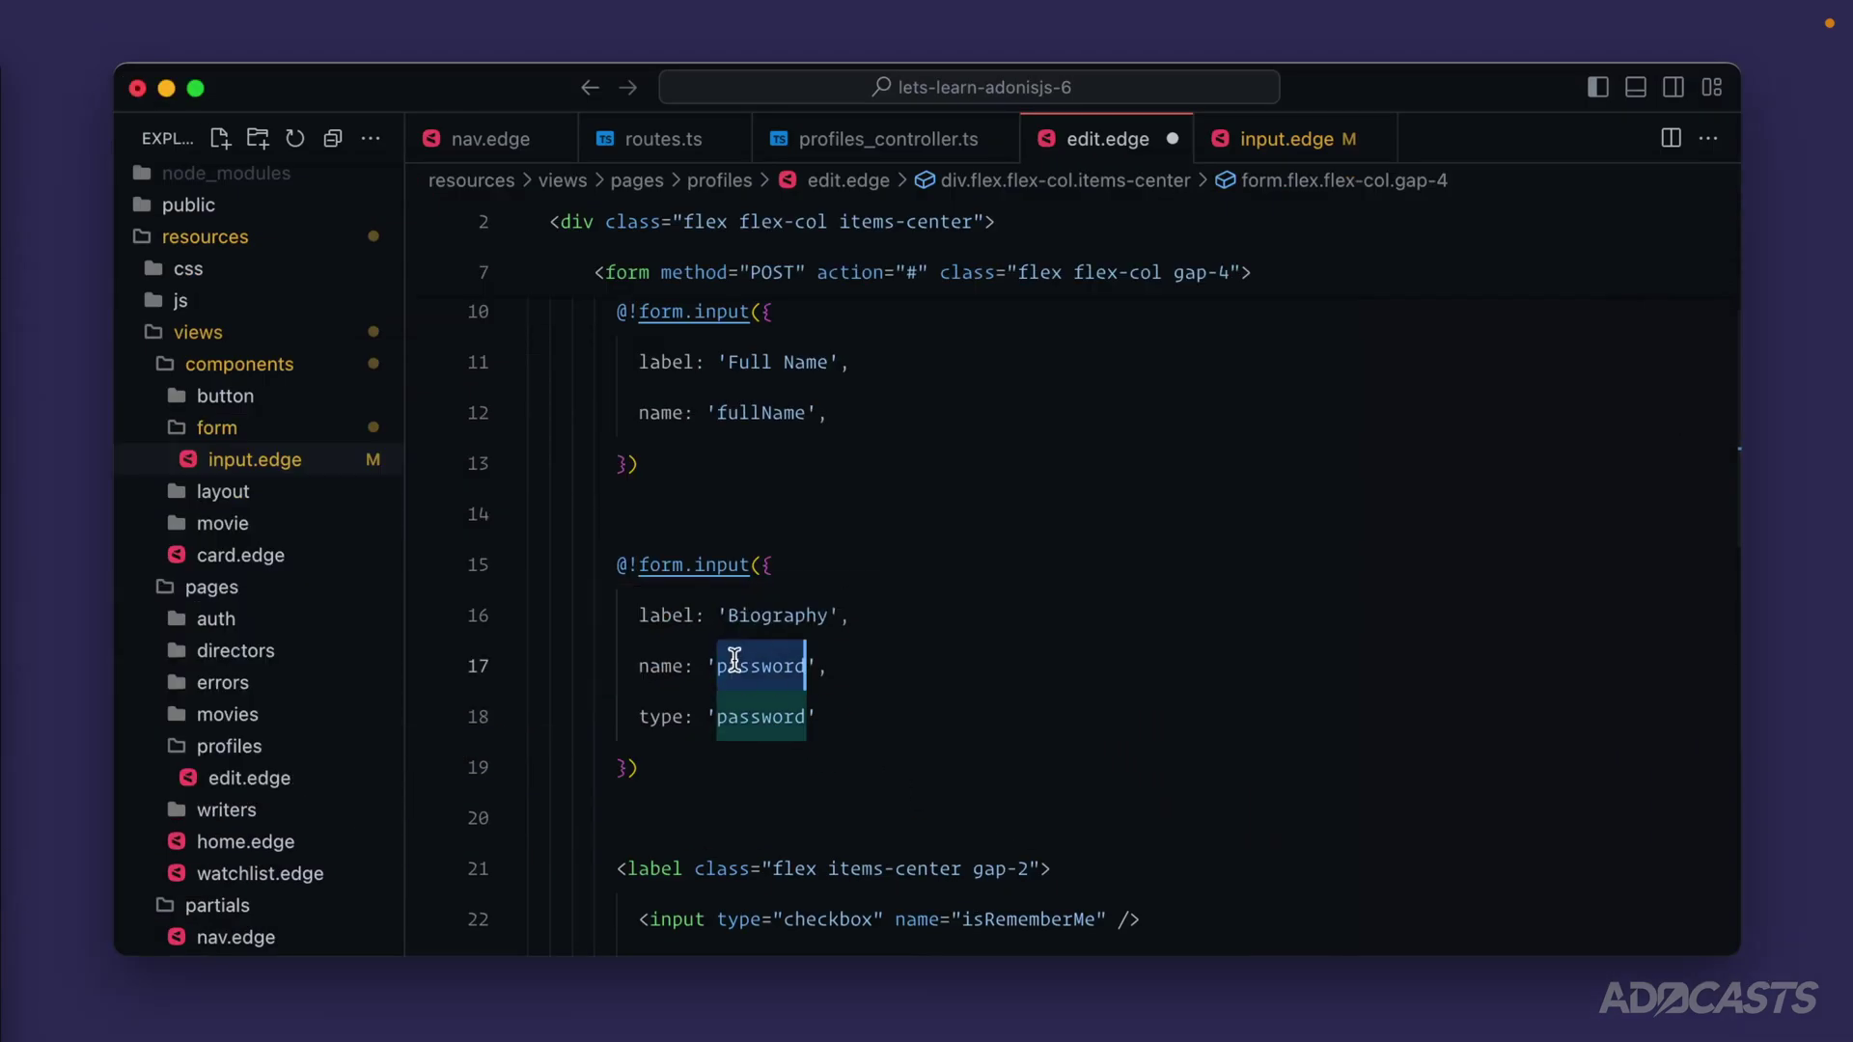
{"action": "type", "text": "description"}
{"action": "double_click", "coordinate": [765, 717]}
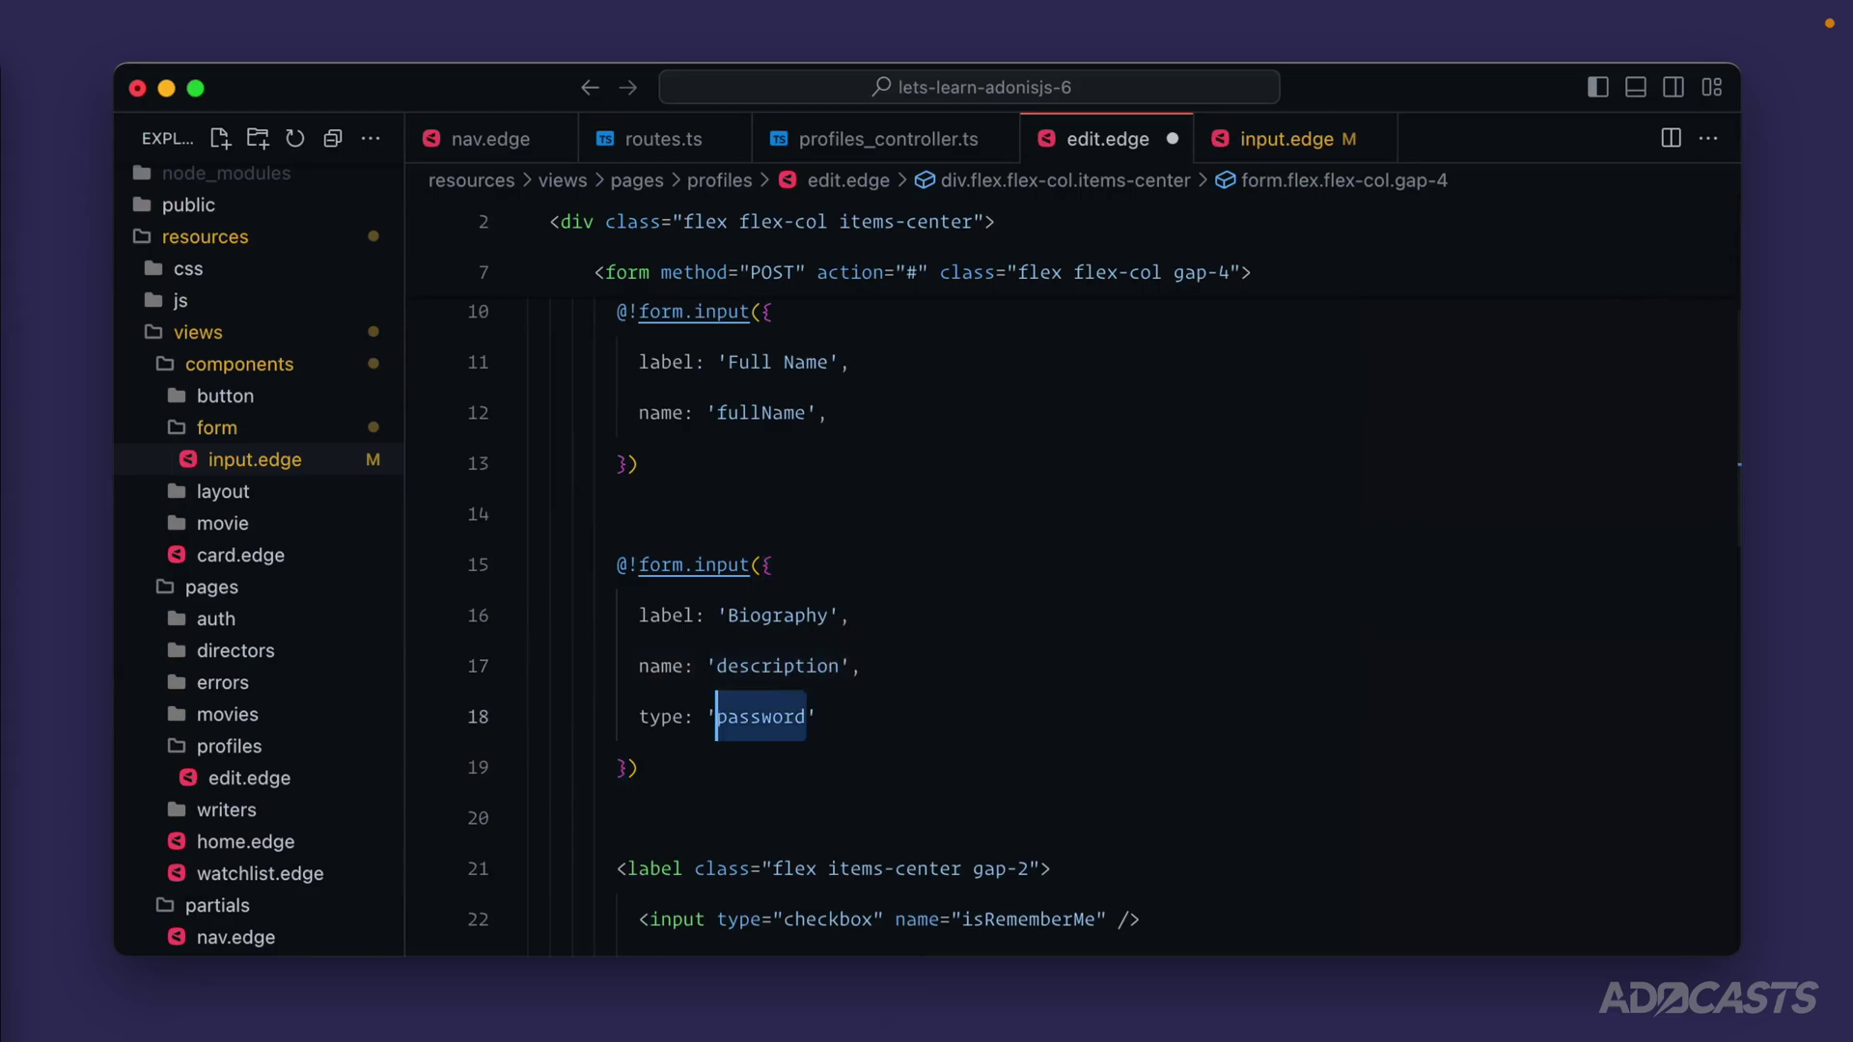
{"action": "type", "text": "textarea"}
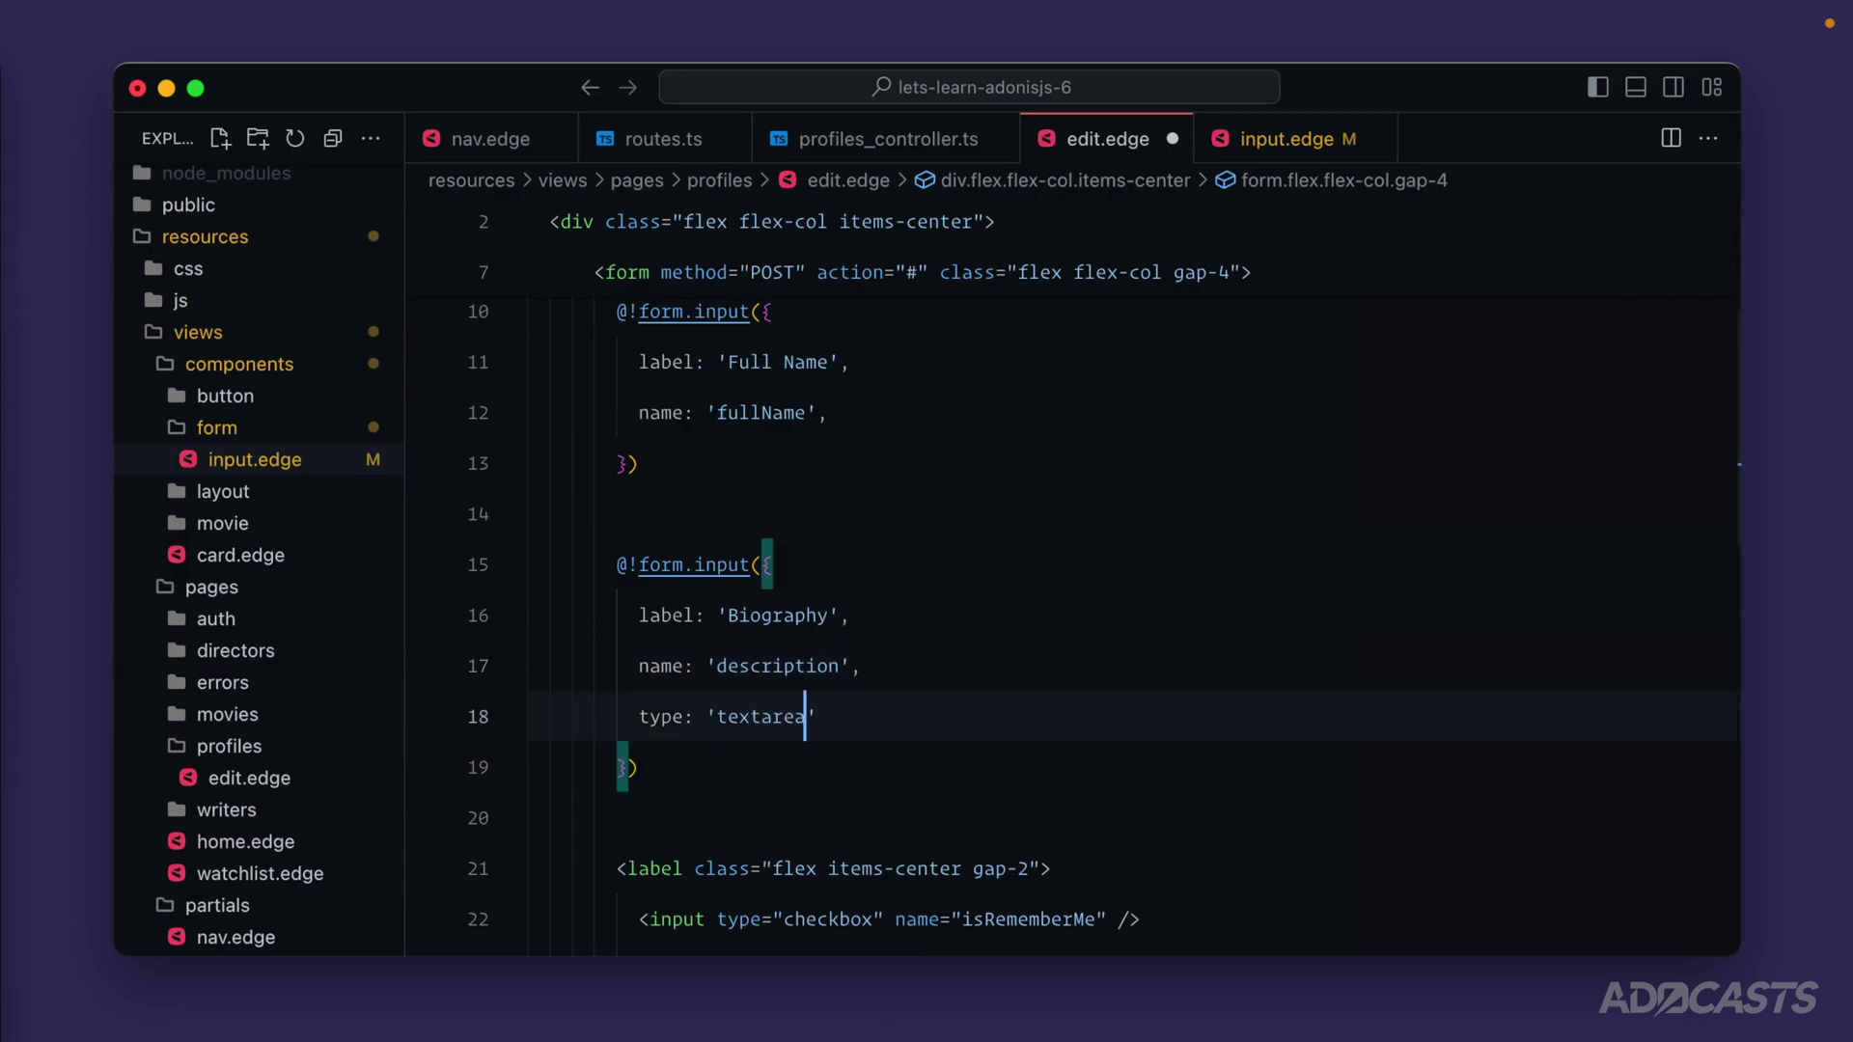
{"action": "key", "text": "End"}
{"action": "key", "text": "shift+Home"}
{"action": "key", "text": "End"}
{"action": "scroll", "coordinate": [962, 669], "scroll_direction": "down", "scroll_amount": 2}
{"action": "scroll", "coordinate": [963, 669], "scroll_direction": "down", "scroll_amount": 1}
{"action": "scroll", "coordinate": [963, 669], "scroll_direction": "down", "scroll_amount": 1}
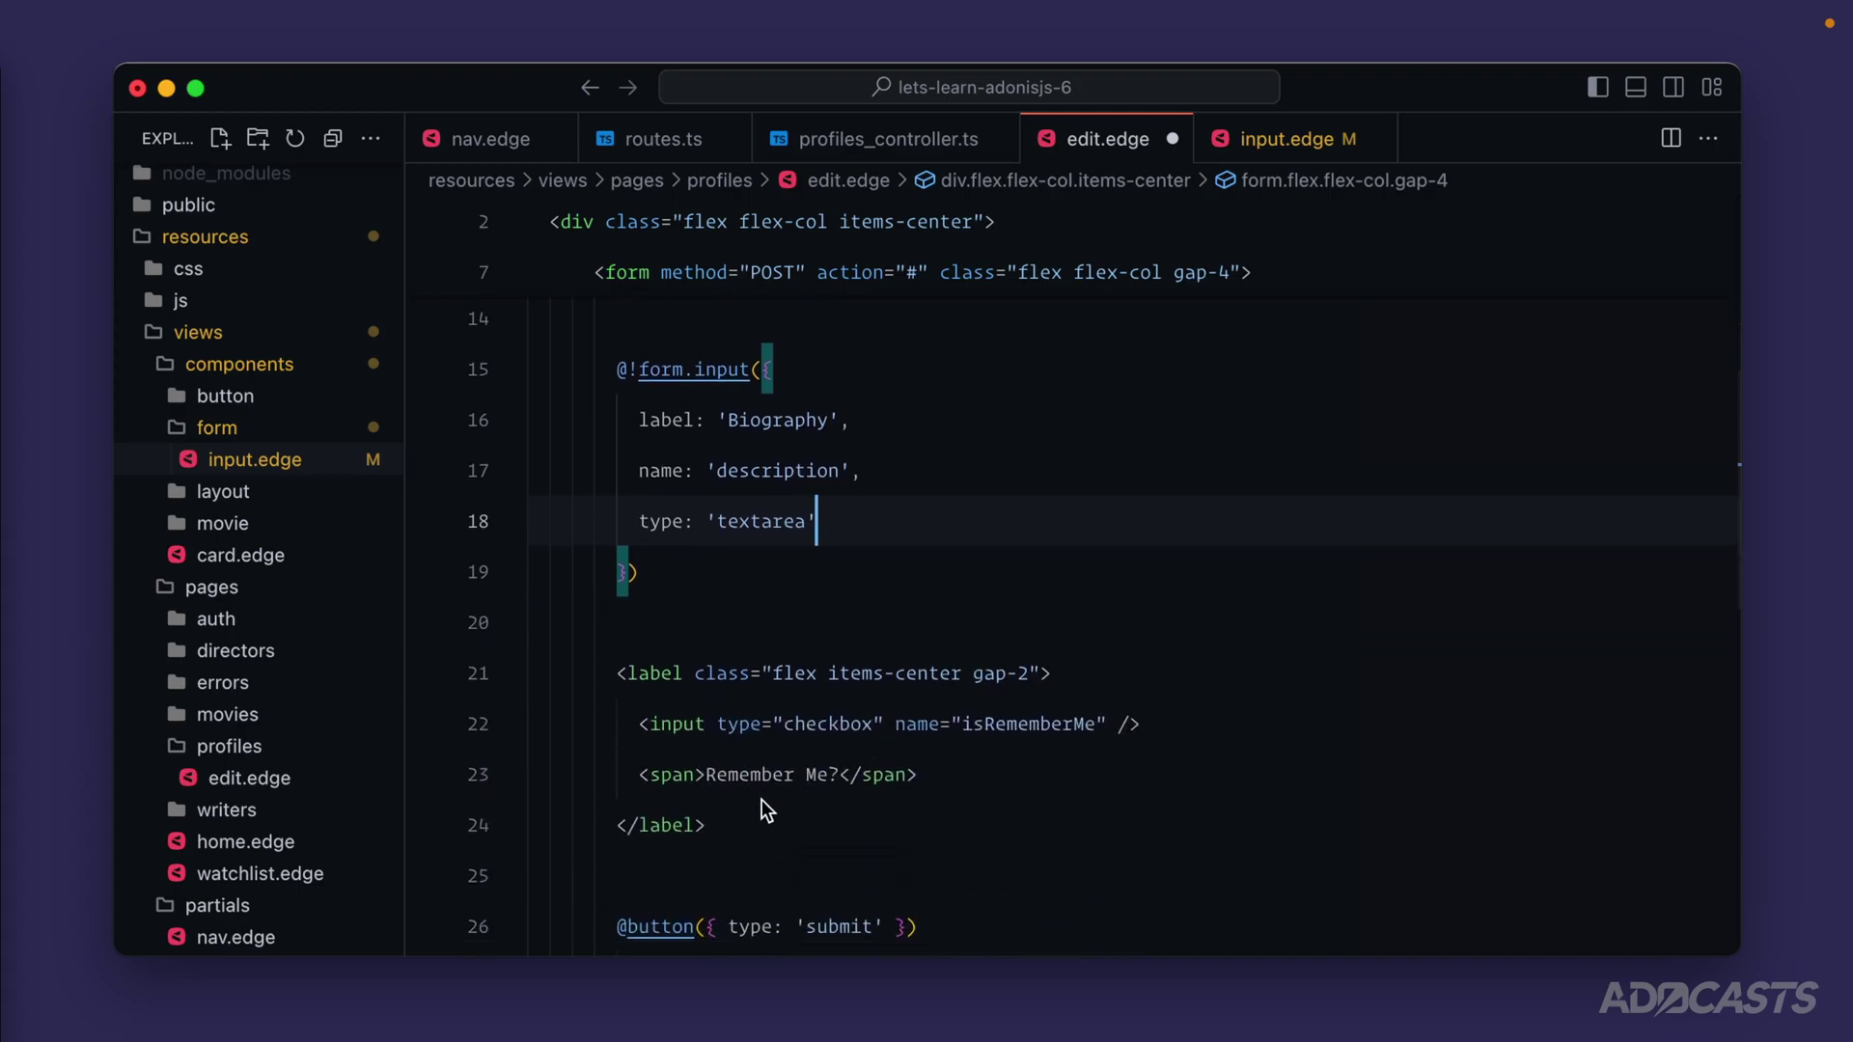
- Delete the remember-me checkbox block and change the button text to Update Profile
{"action": "left_click_drag", "start_coordinate": [762, 801], "coordinate": [553, 621]}
{"action": "key", "text": "BackSpace"}
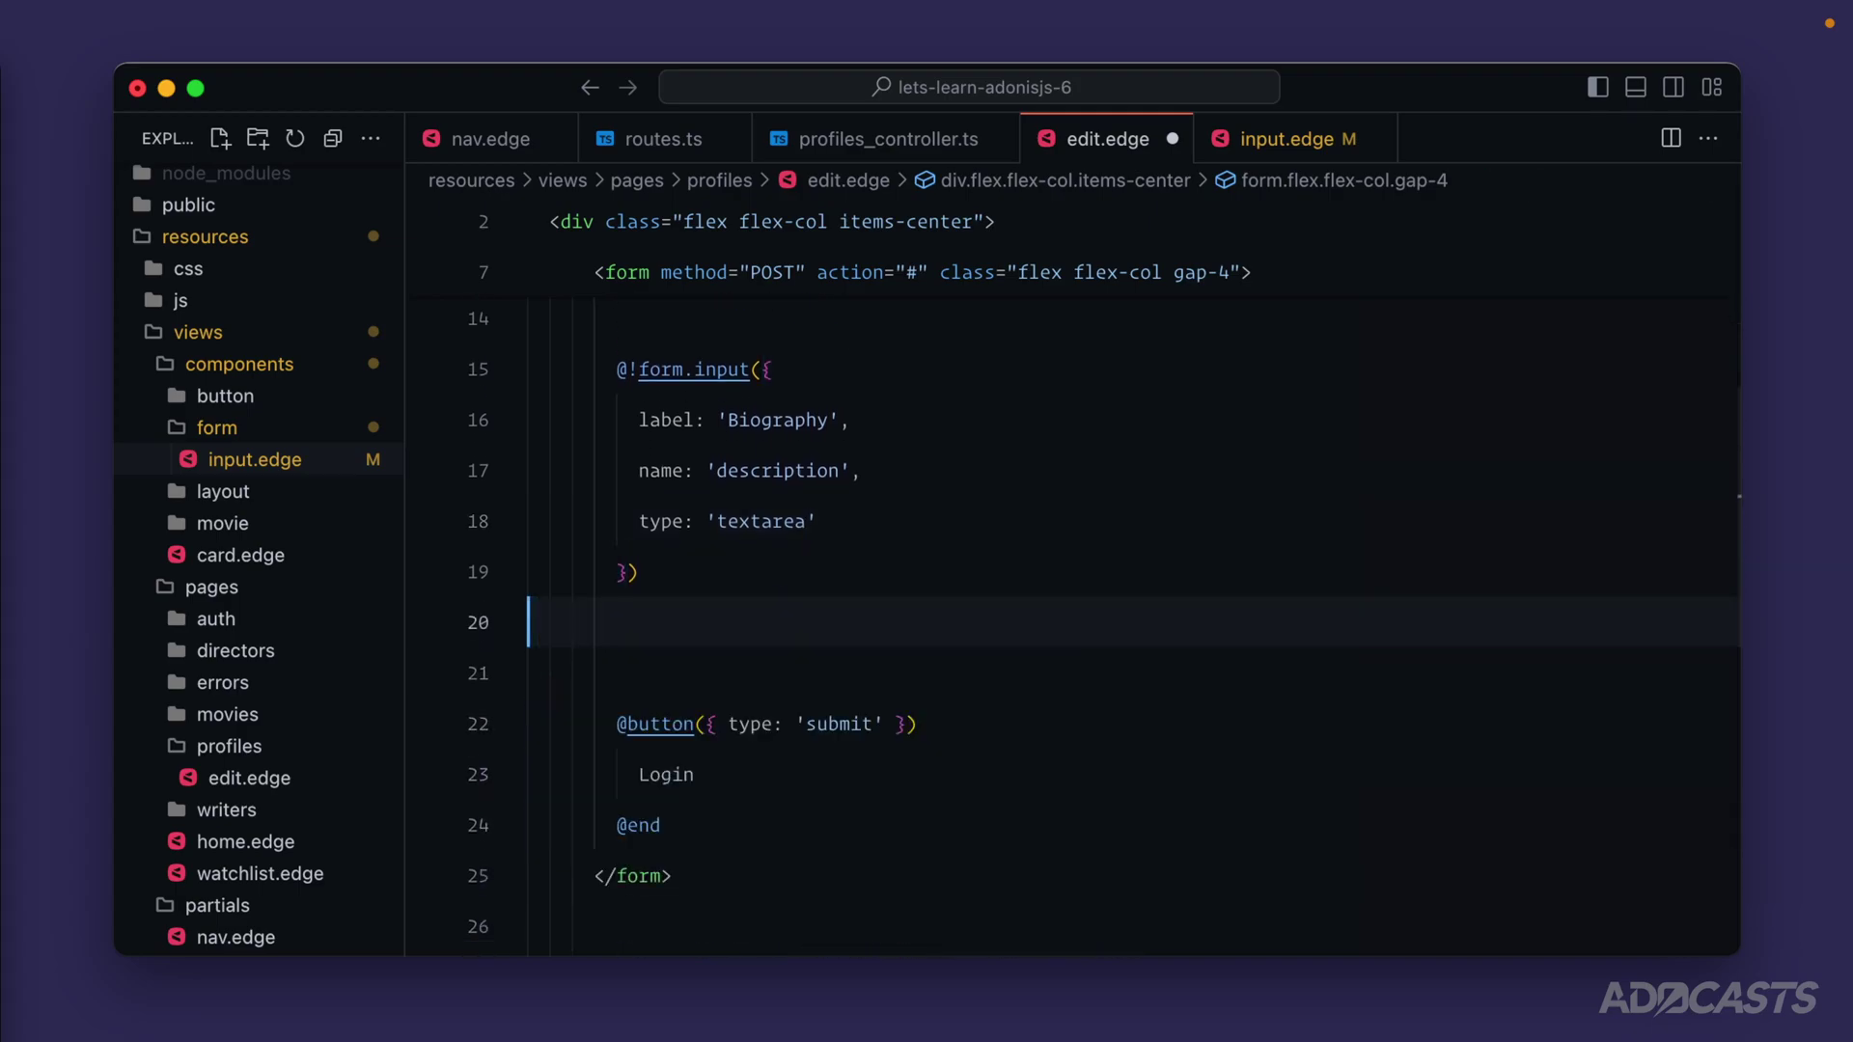
{"action": "key", "text": "BackSpace"}
{"action": "left_click", "coordinate": [721, 711]}
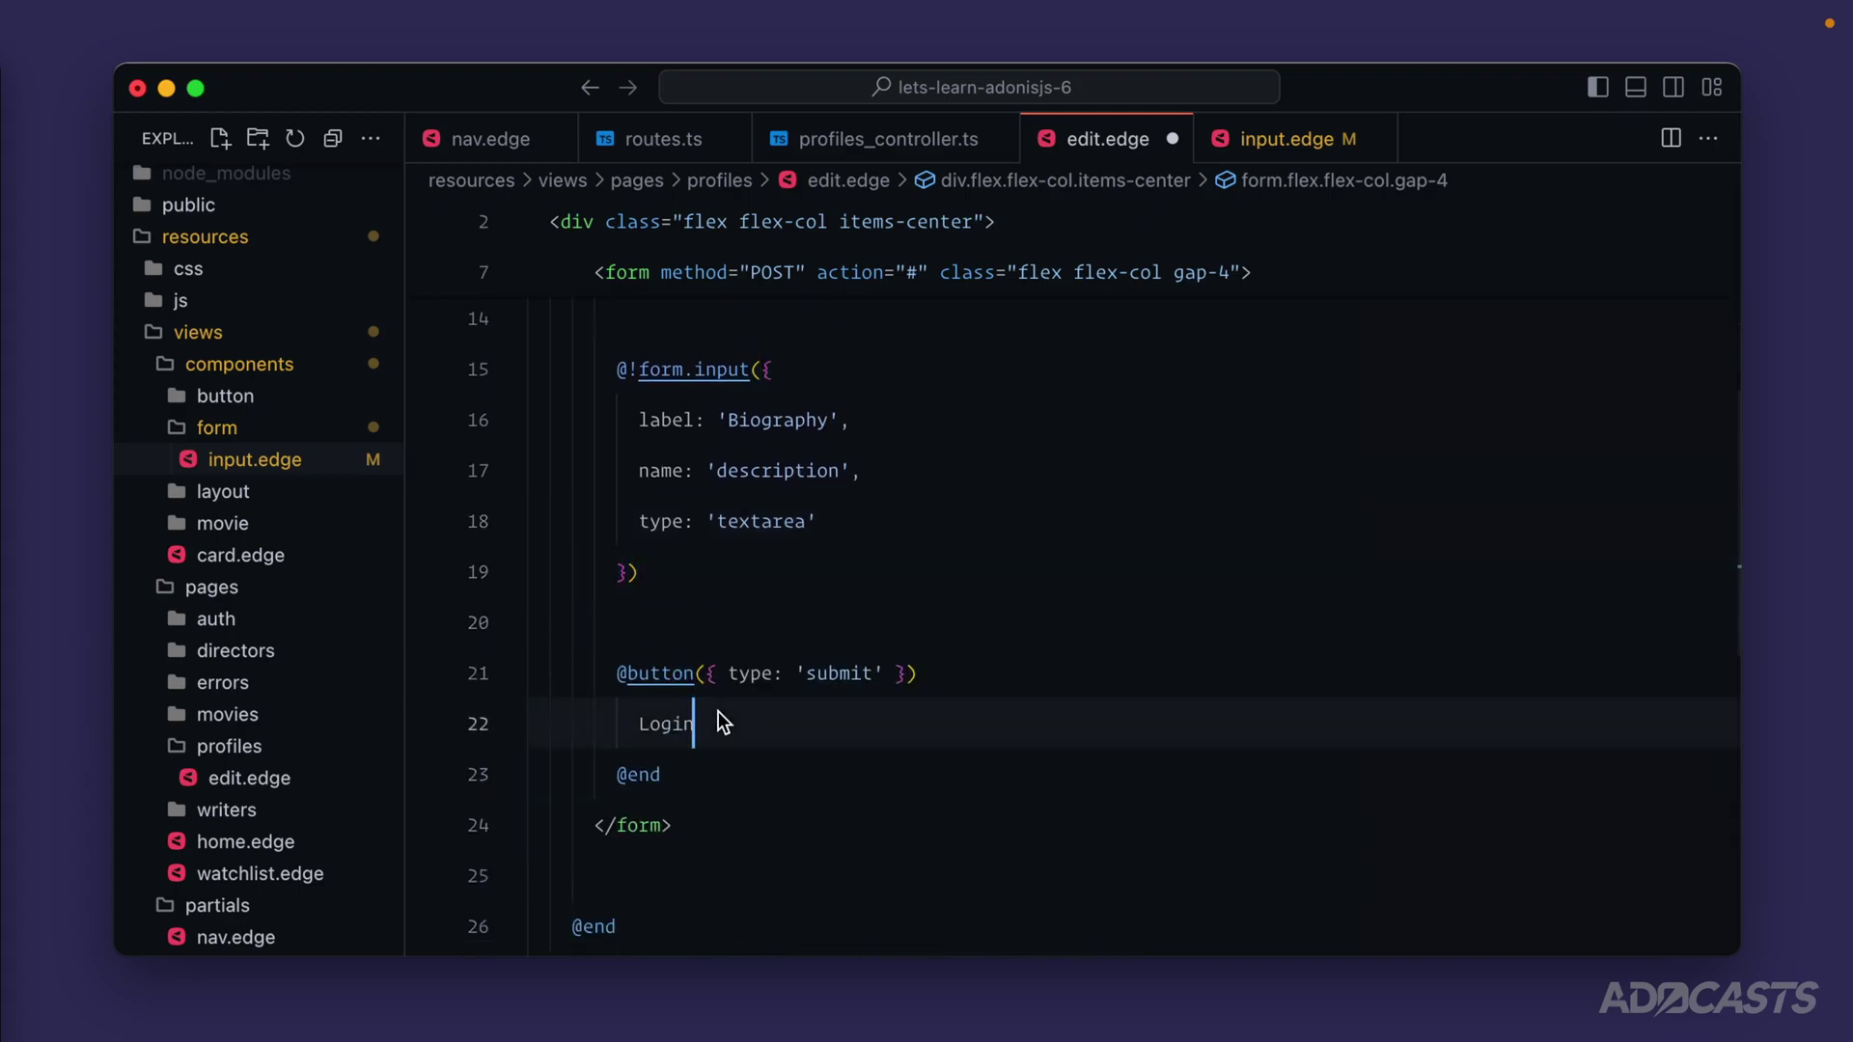
{"action": "key", "text": "super+shift+Left"}
{"action": "type", "text": "Update Profi"}
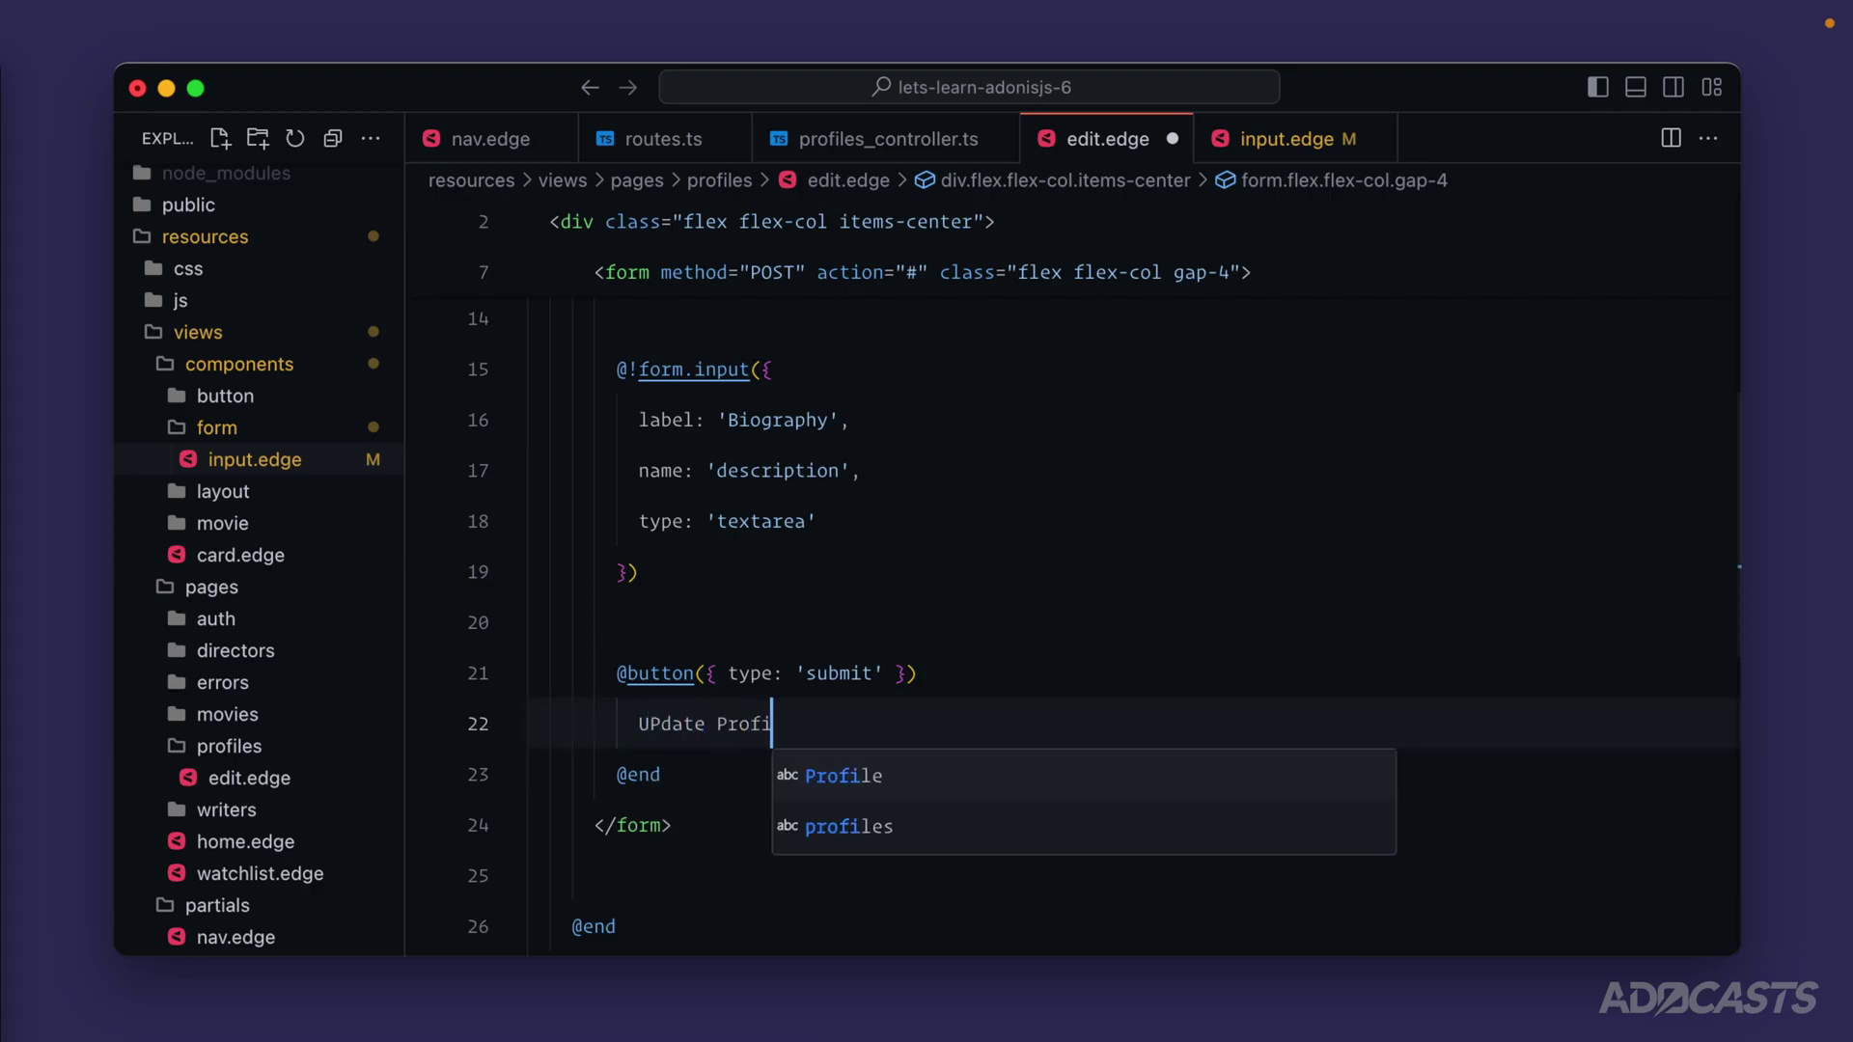
{"action": "type", "text": "le"}
{"action": "scroll", "coordinate": [1004, 605], "scroll_direction": "up", "scroll_amount": 2}
{"action": "scroll", "coordinate": [1004, 605], "scroll_direction": "up", "scroll_amount": 3}
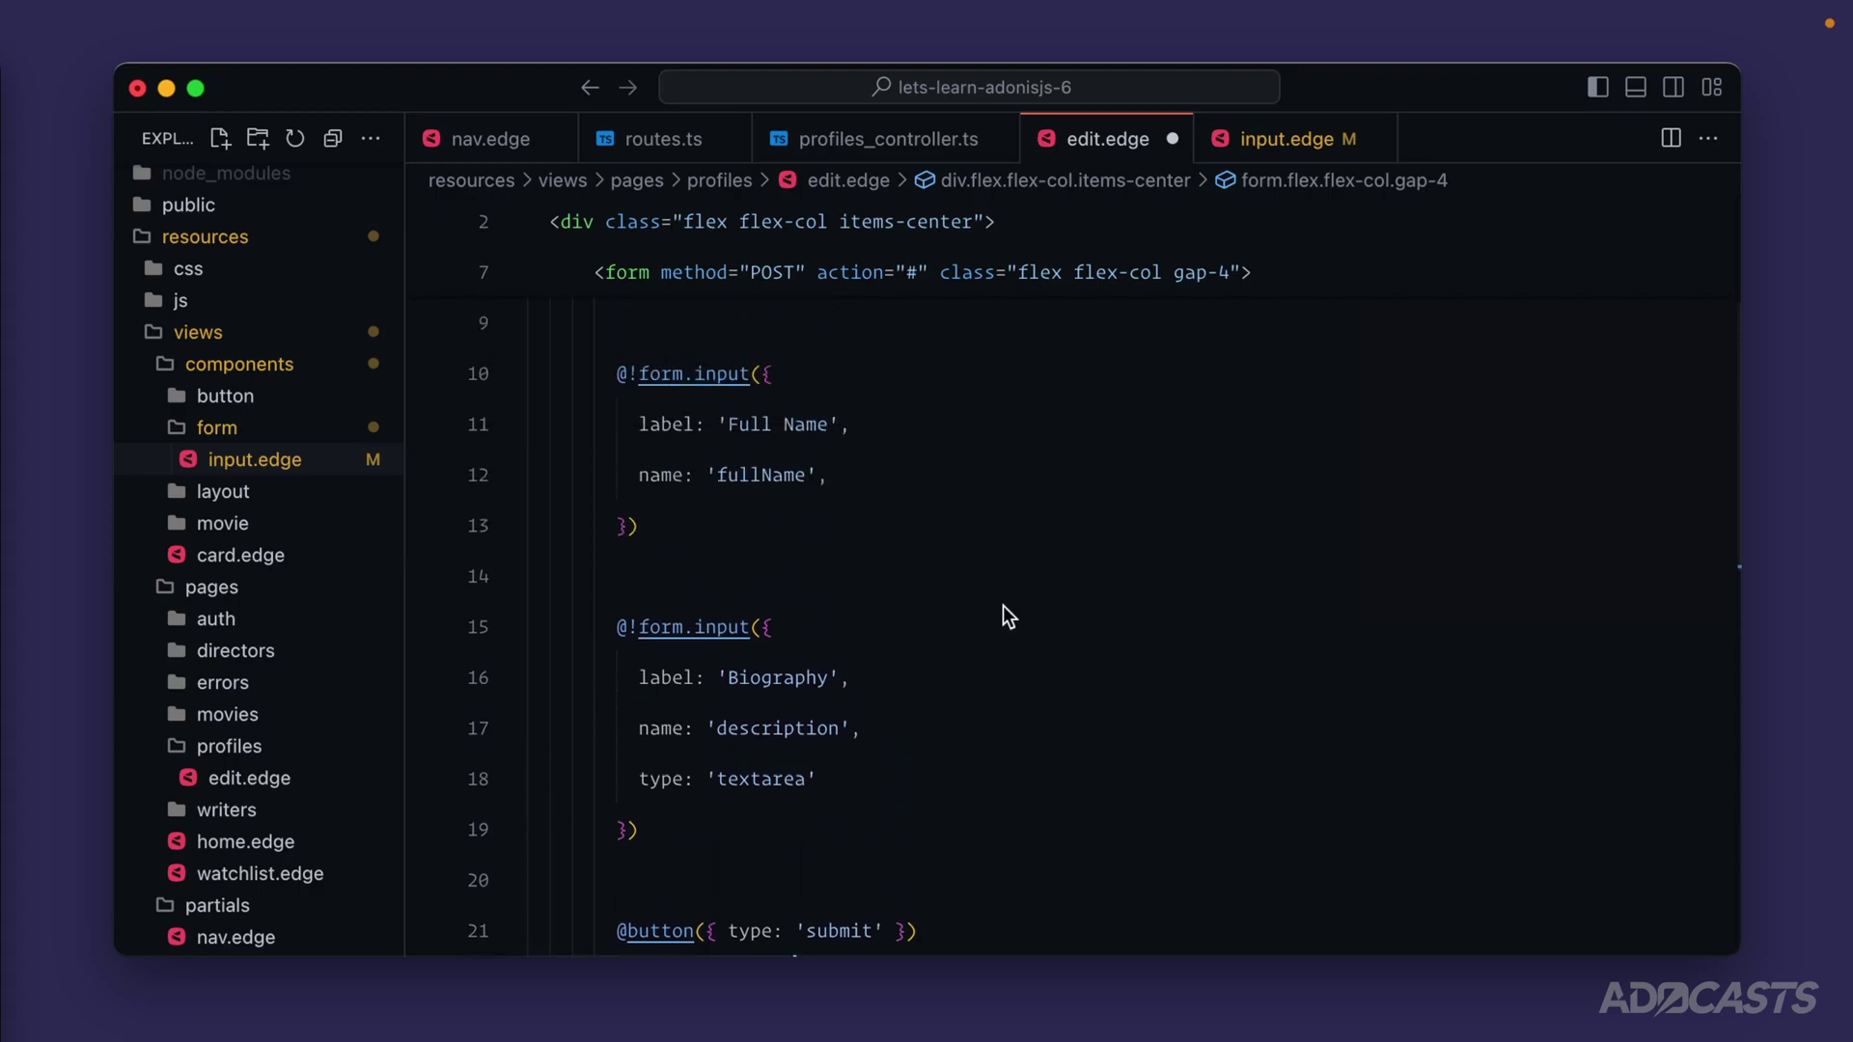
- Add value entries prefilling full name and profile description, then save edit.edge
{"action": "left_click", "coordinate": [863, 489]}
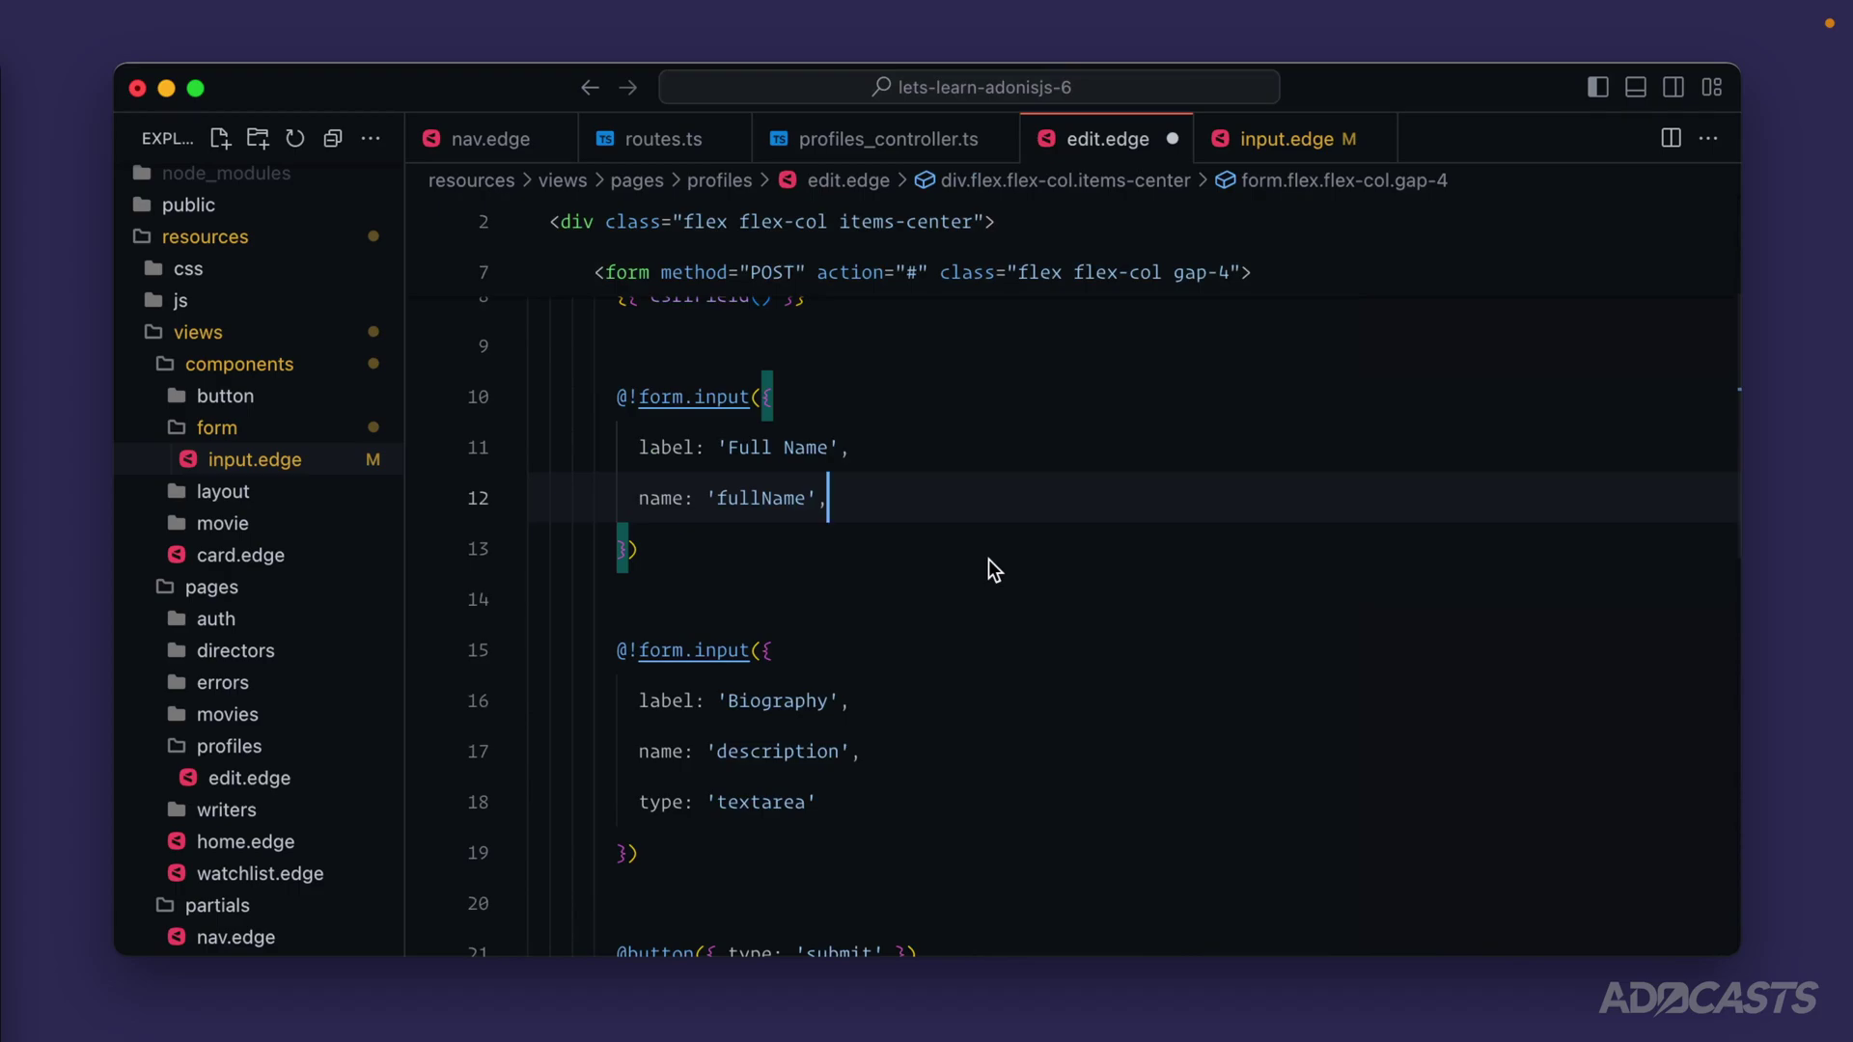
{"action": "key", "text": "Return"}
{"action": "type", "text": "value: "}
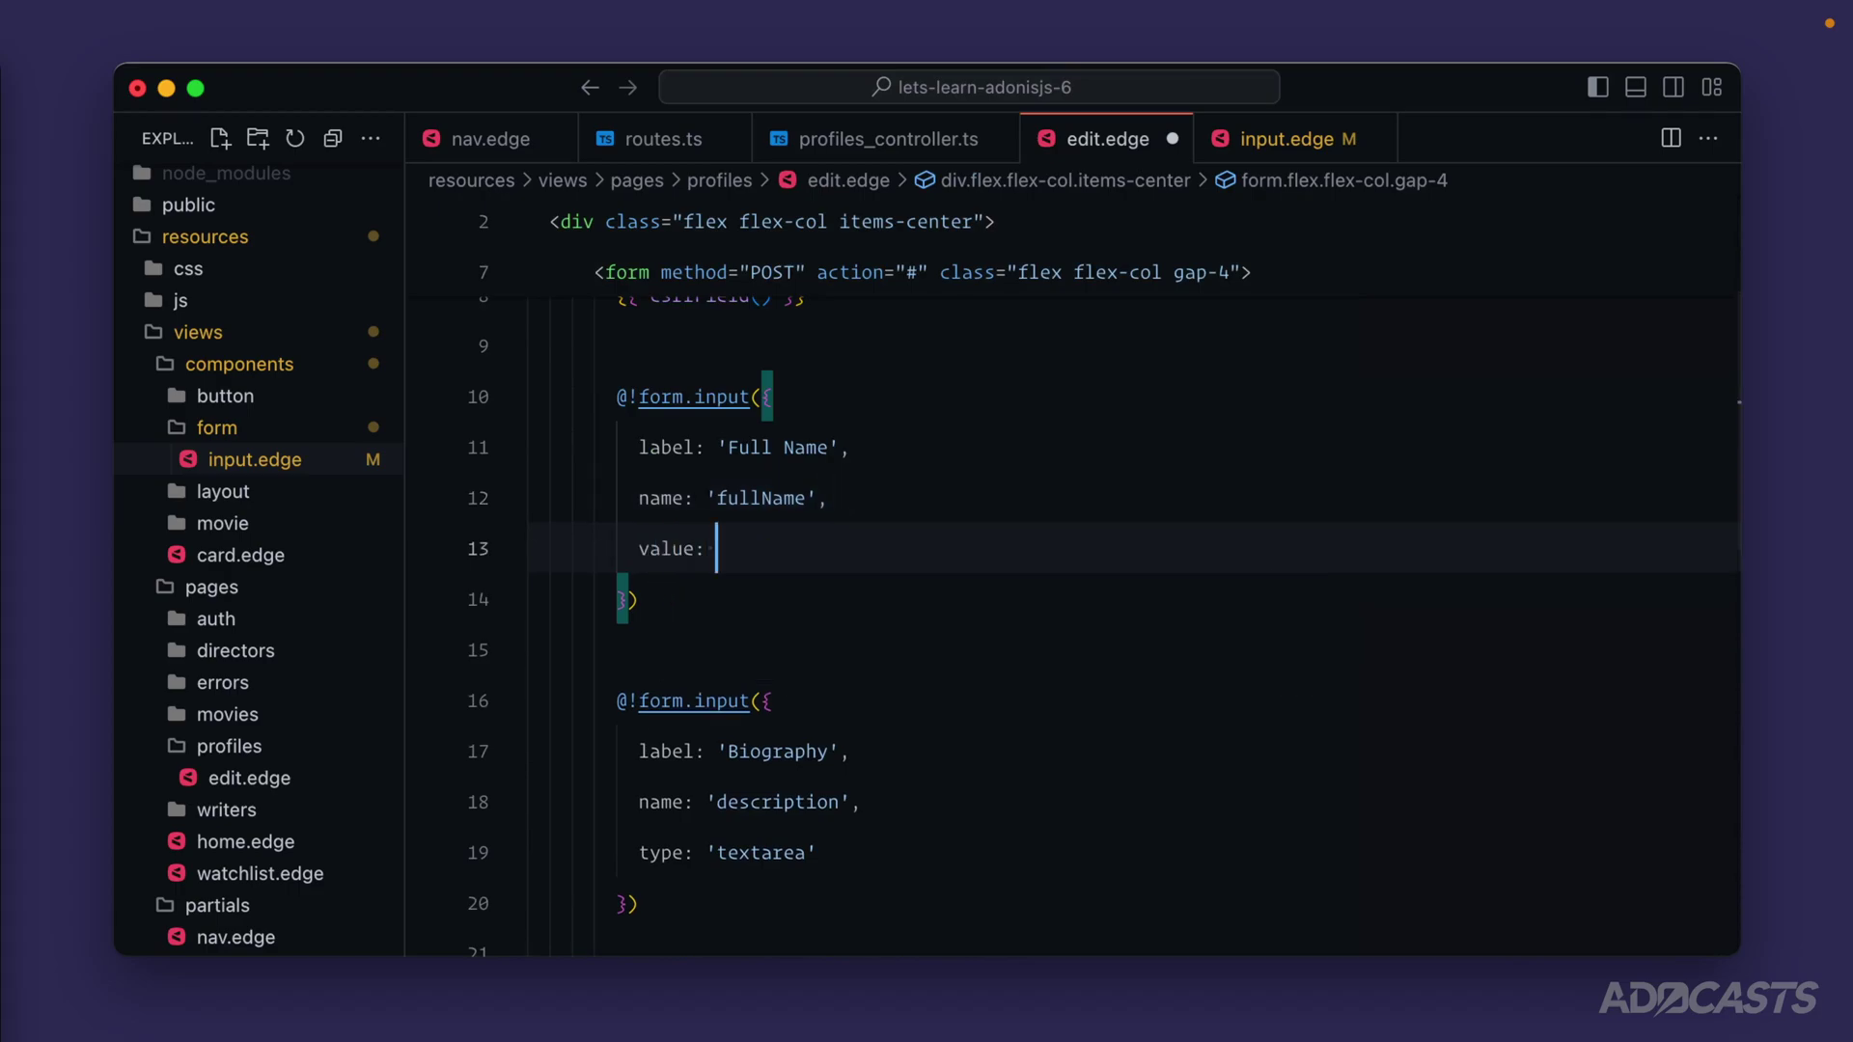
{"action": "type", "text": "auth.use"}
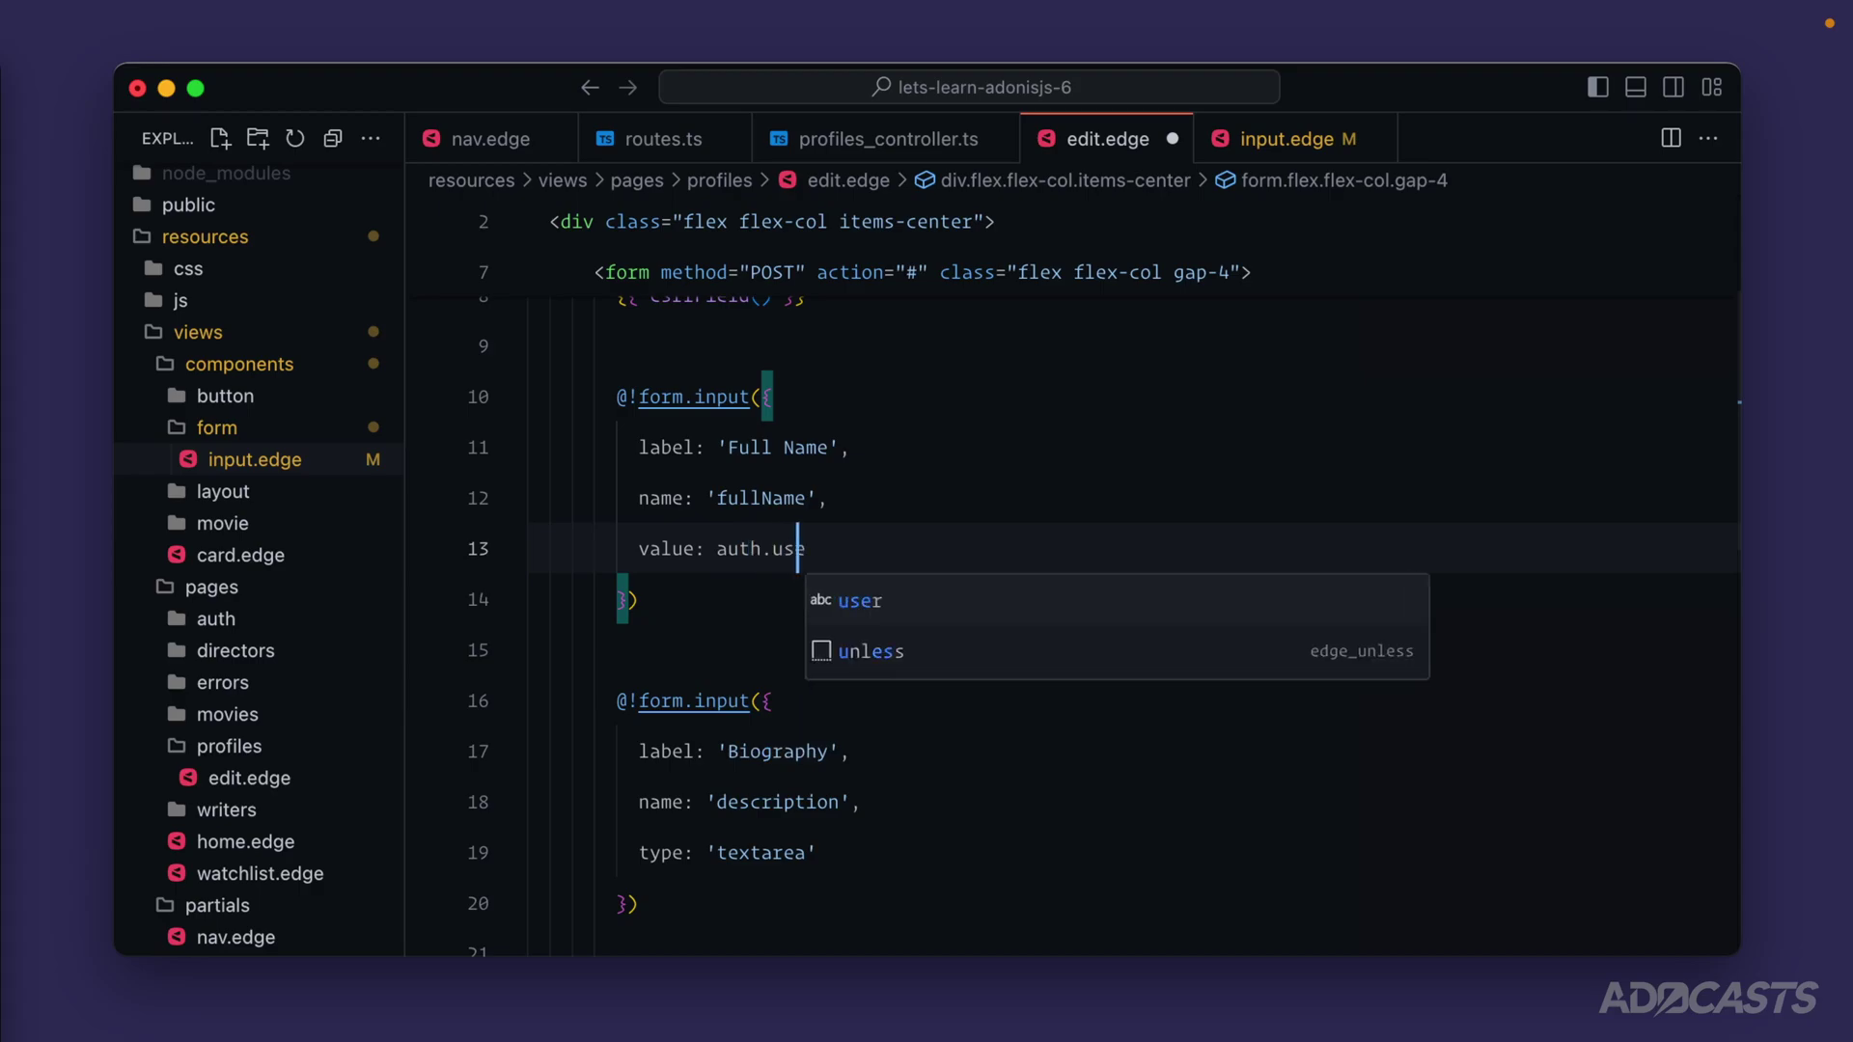
{"action": "type", "text": "r.fullName"}
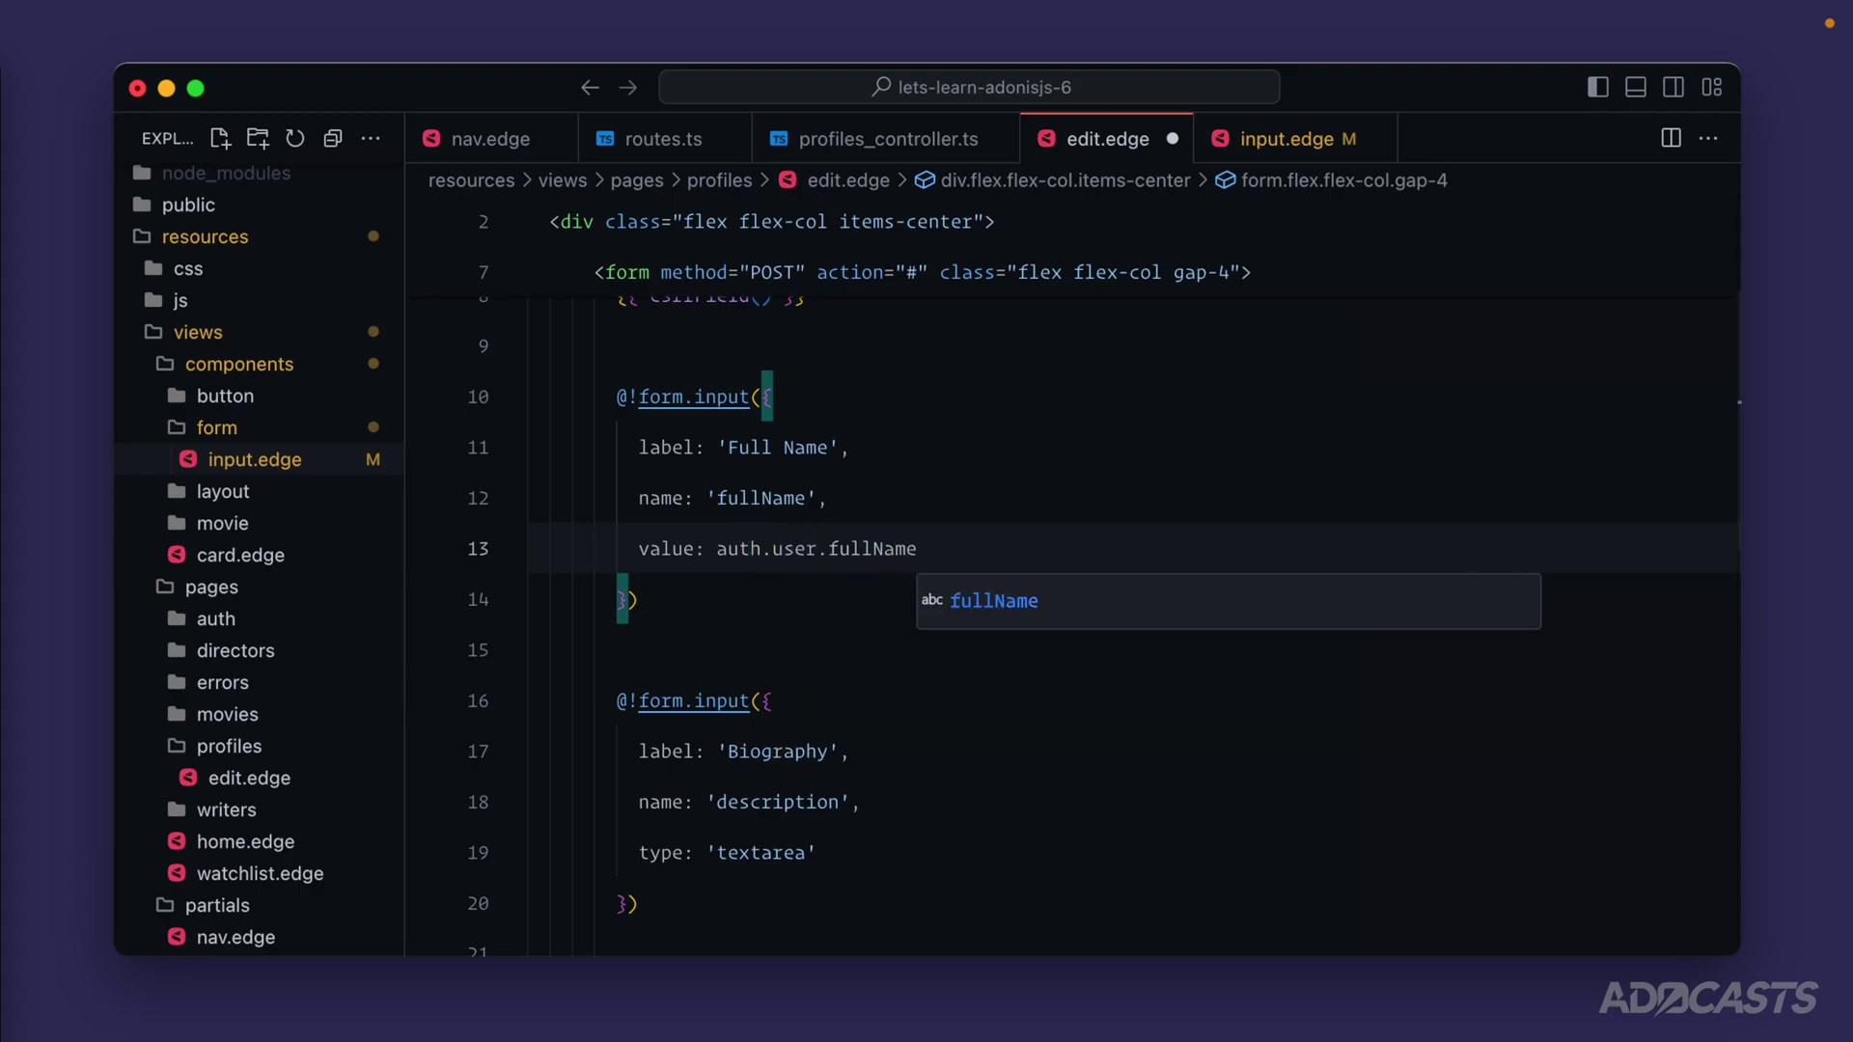
{"action": "scroll", "coordinate": [1132, 416], "scroll_direction": "down", "scroll_amount": 3}
{"action": "left_click", "coordinate": [860, 697]}
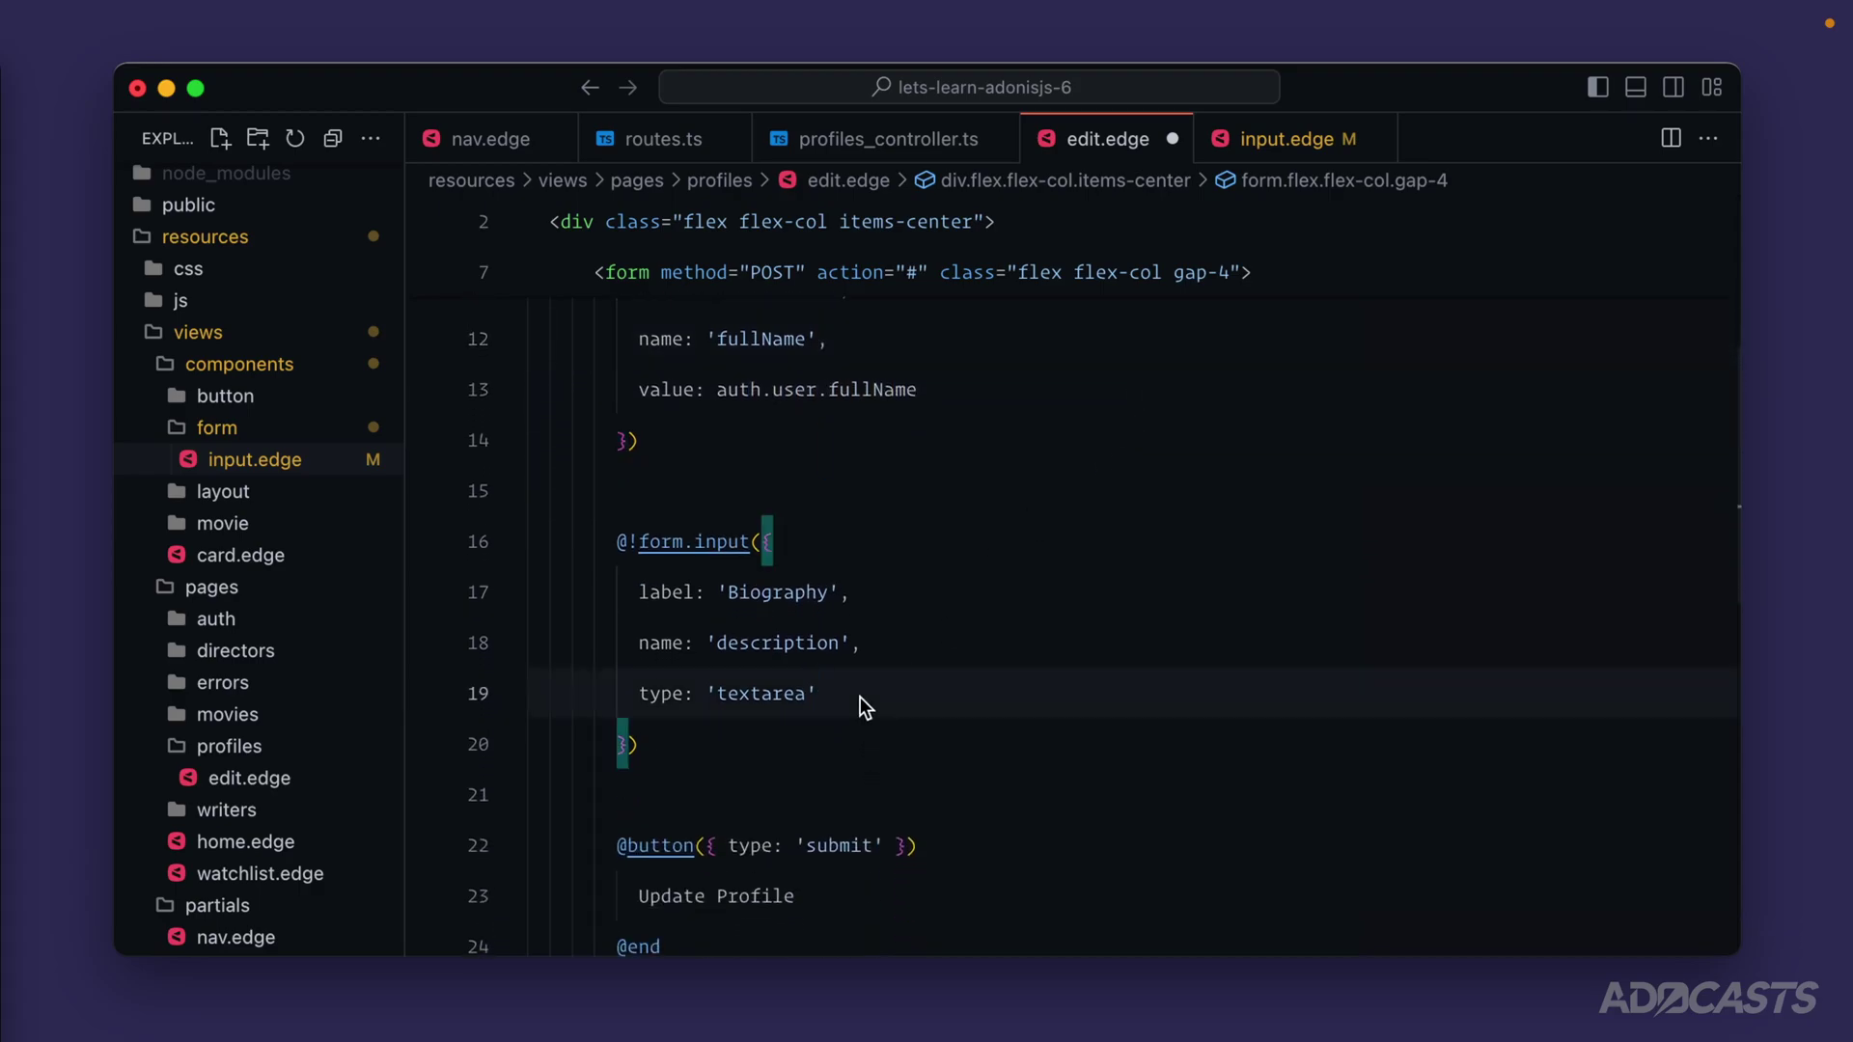
{"action": "type", "text": ","}
{"action": "key", "text": "Return"}
{"action": "type", "text": "value: "}
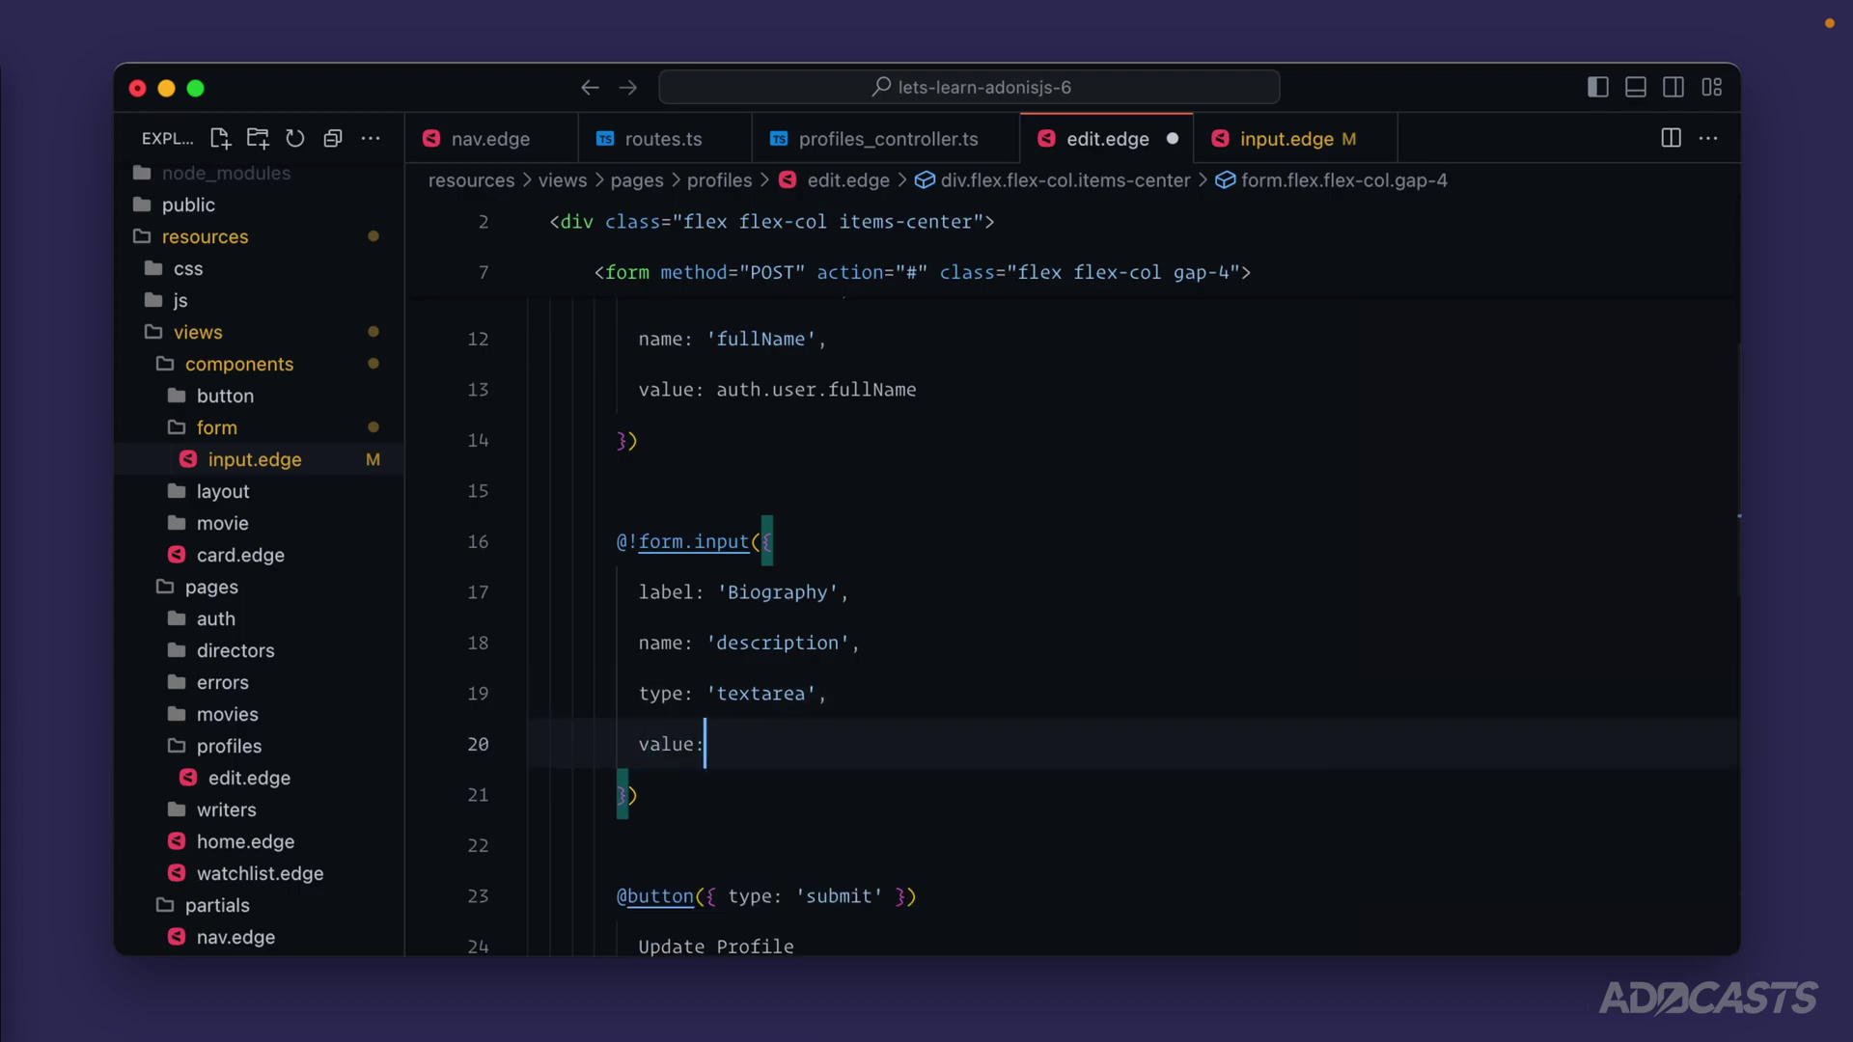
{"action": "type", "text": "profile"}
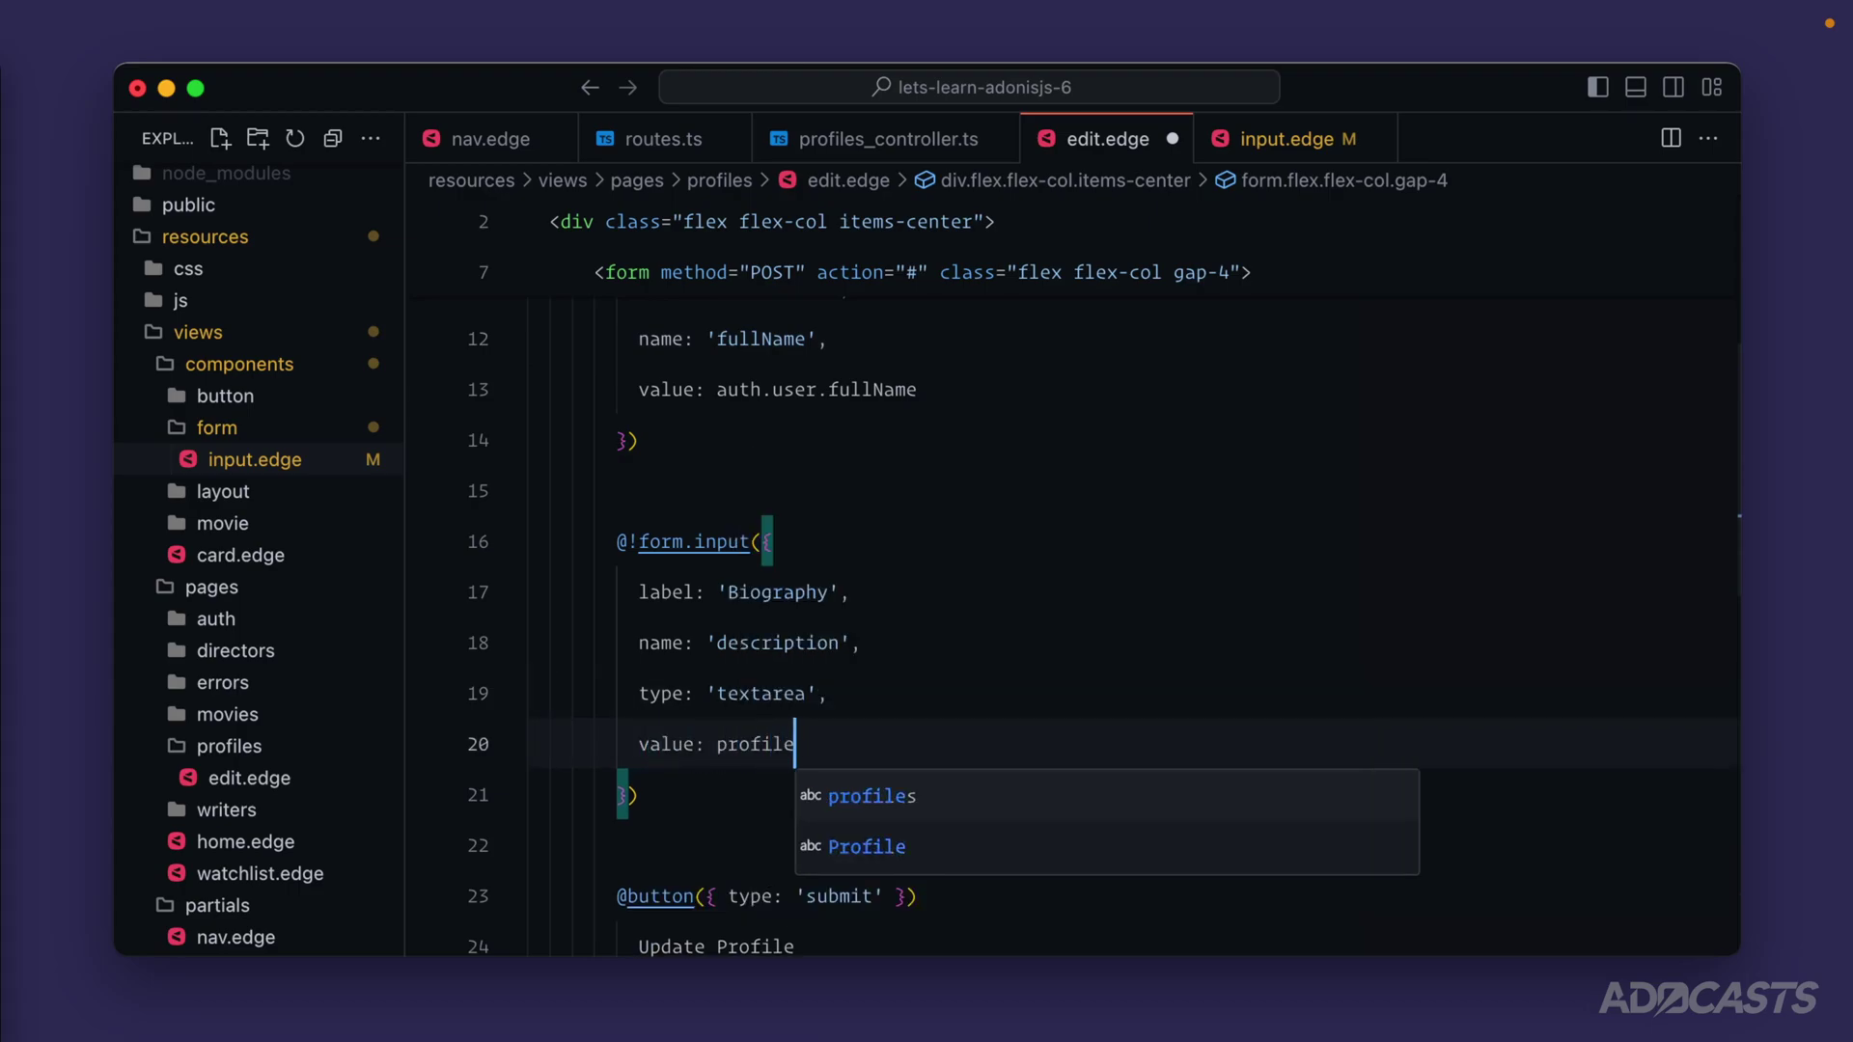
{"action": "type", "text": "."}
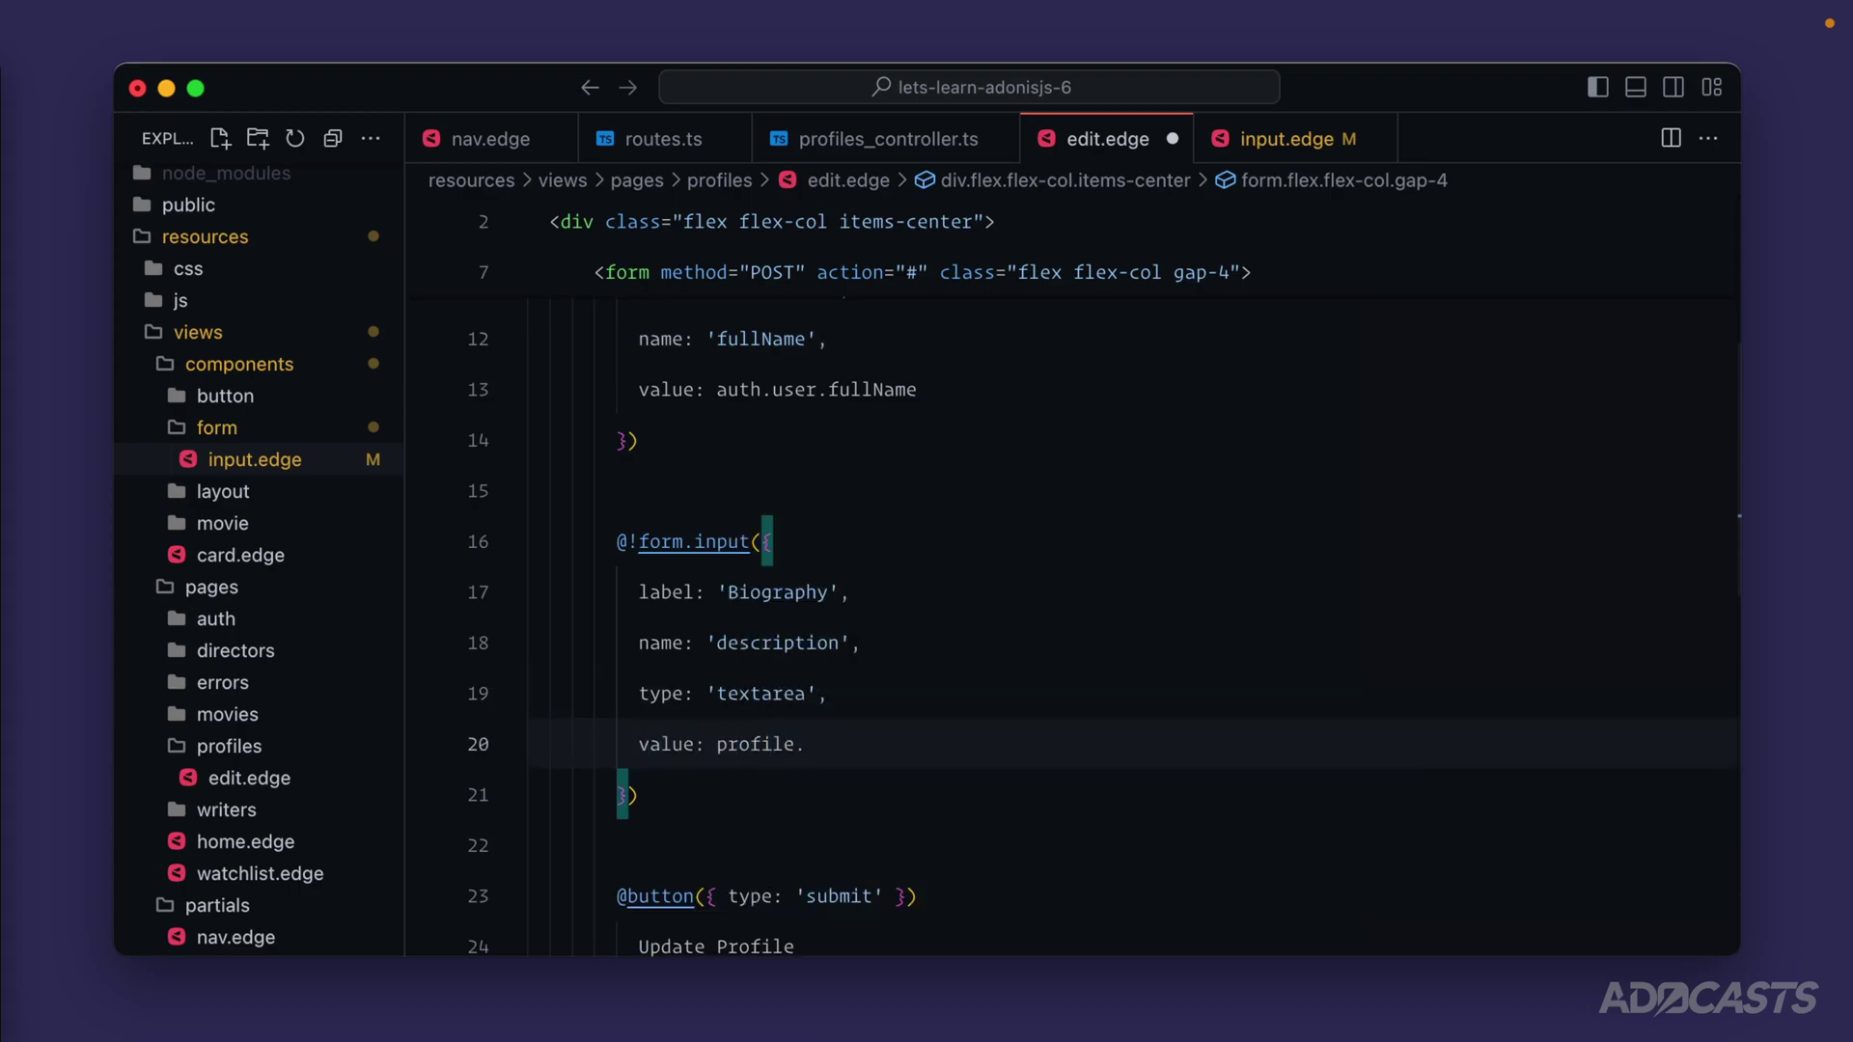
{"action": "type", "text": "description"}
{"action": "key", "text": "ctrl+s"}
{"action": "left_click", "coordinate": [927, 694]}
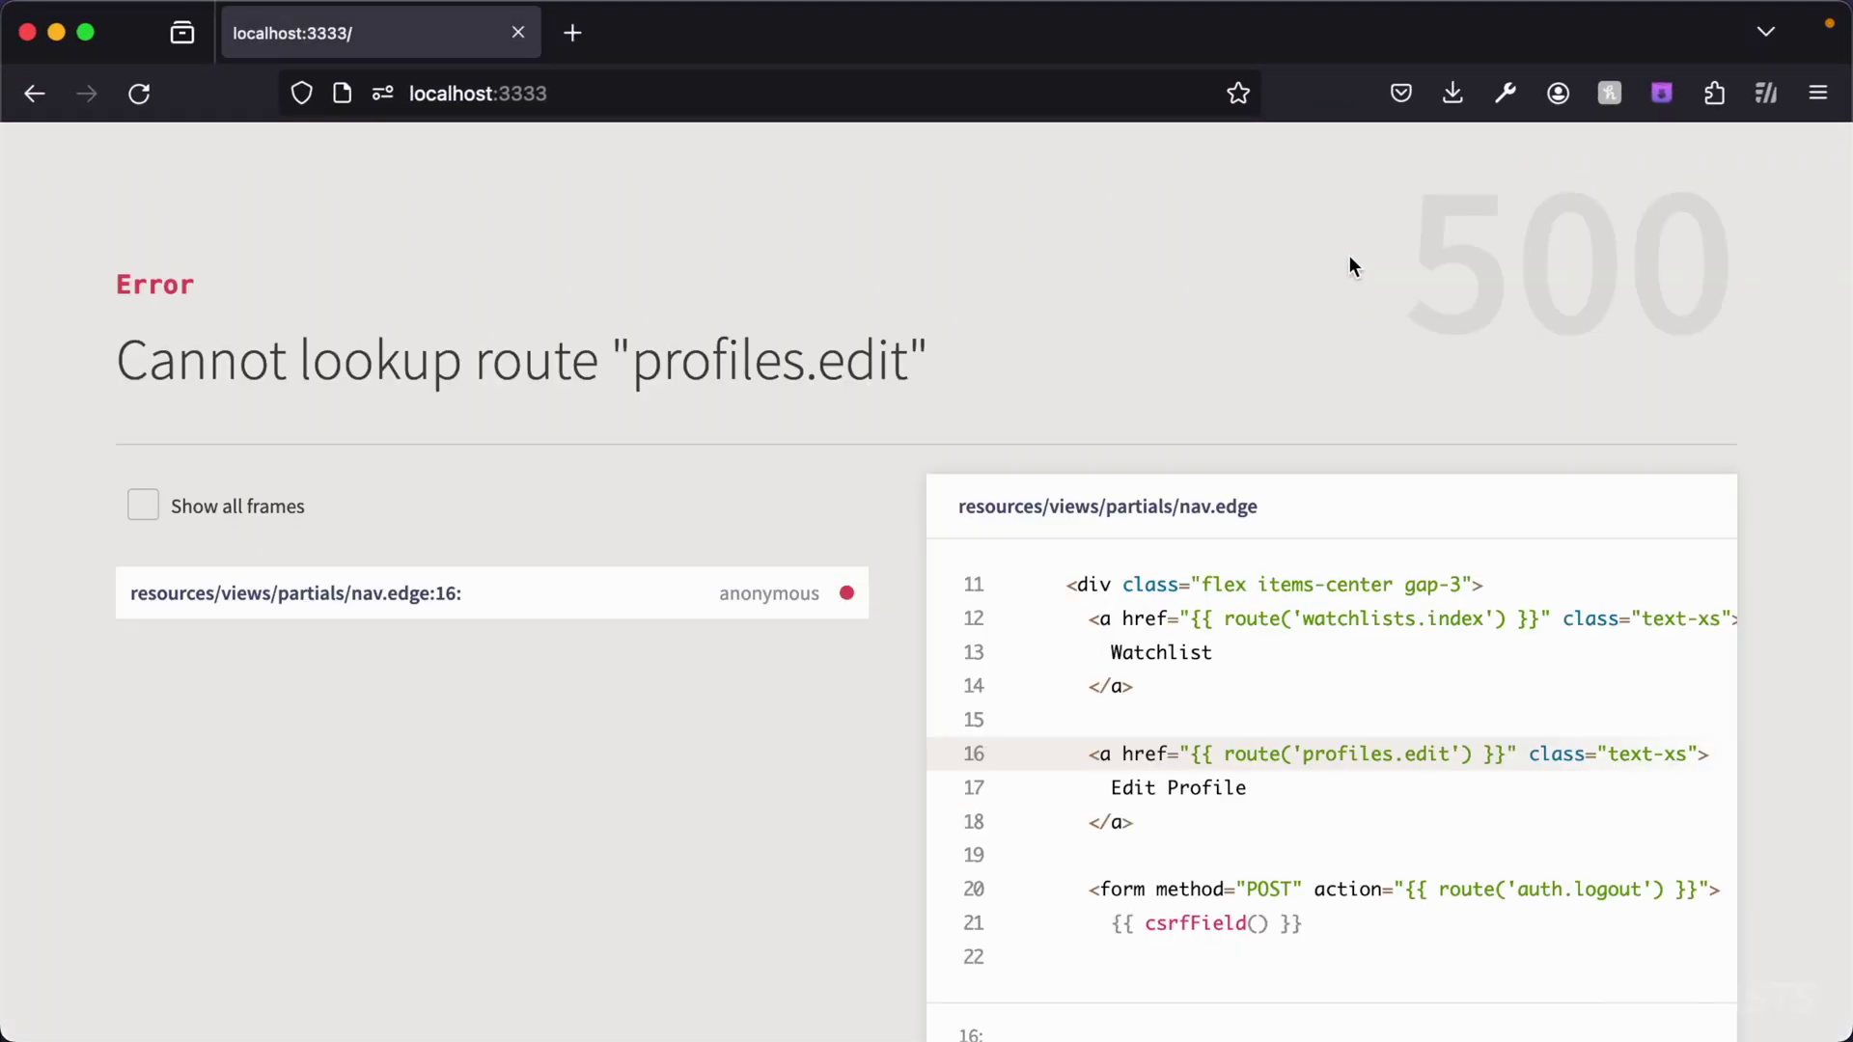
- Reload Firefox and inspect Edit Your Profile, where Biography shows no border
{"action": "left_click", "coordinate": [135, 100]}
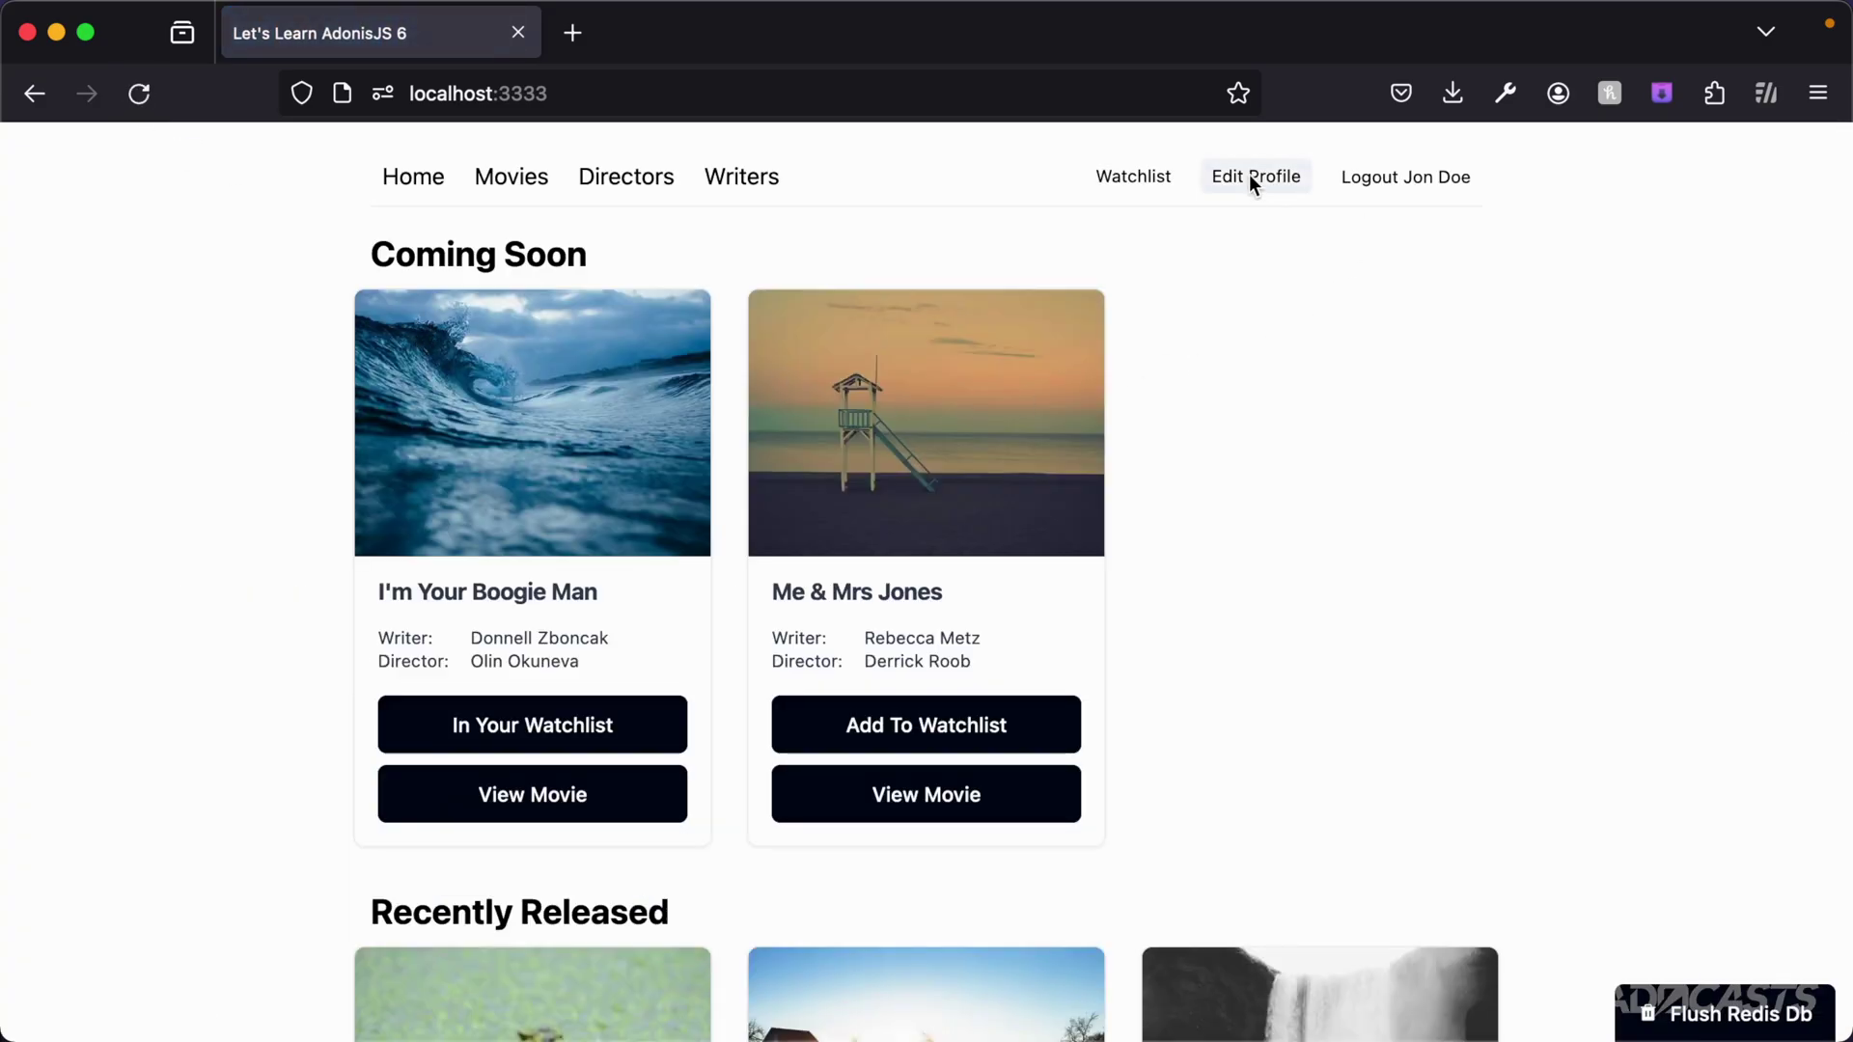
{"action": "left_click", "coordinate": [1252, 177]}
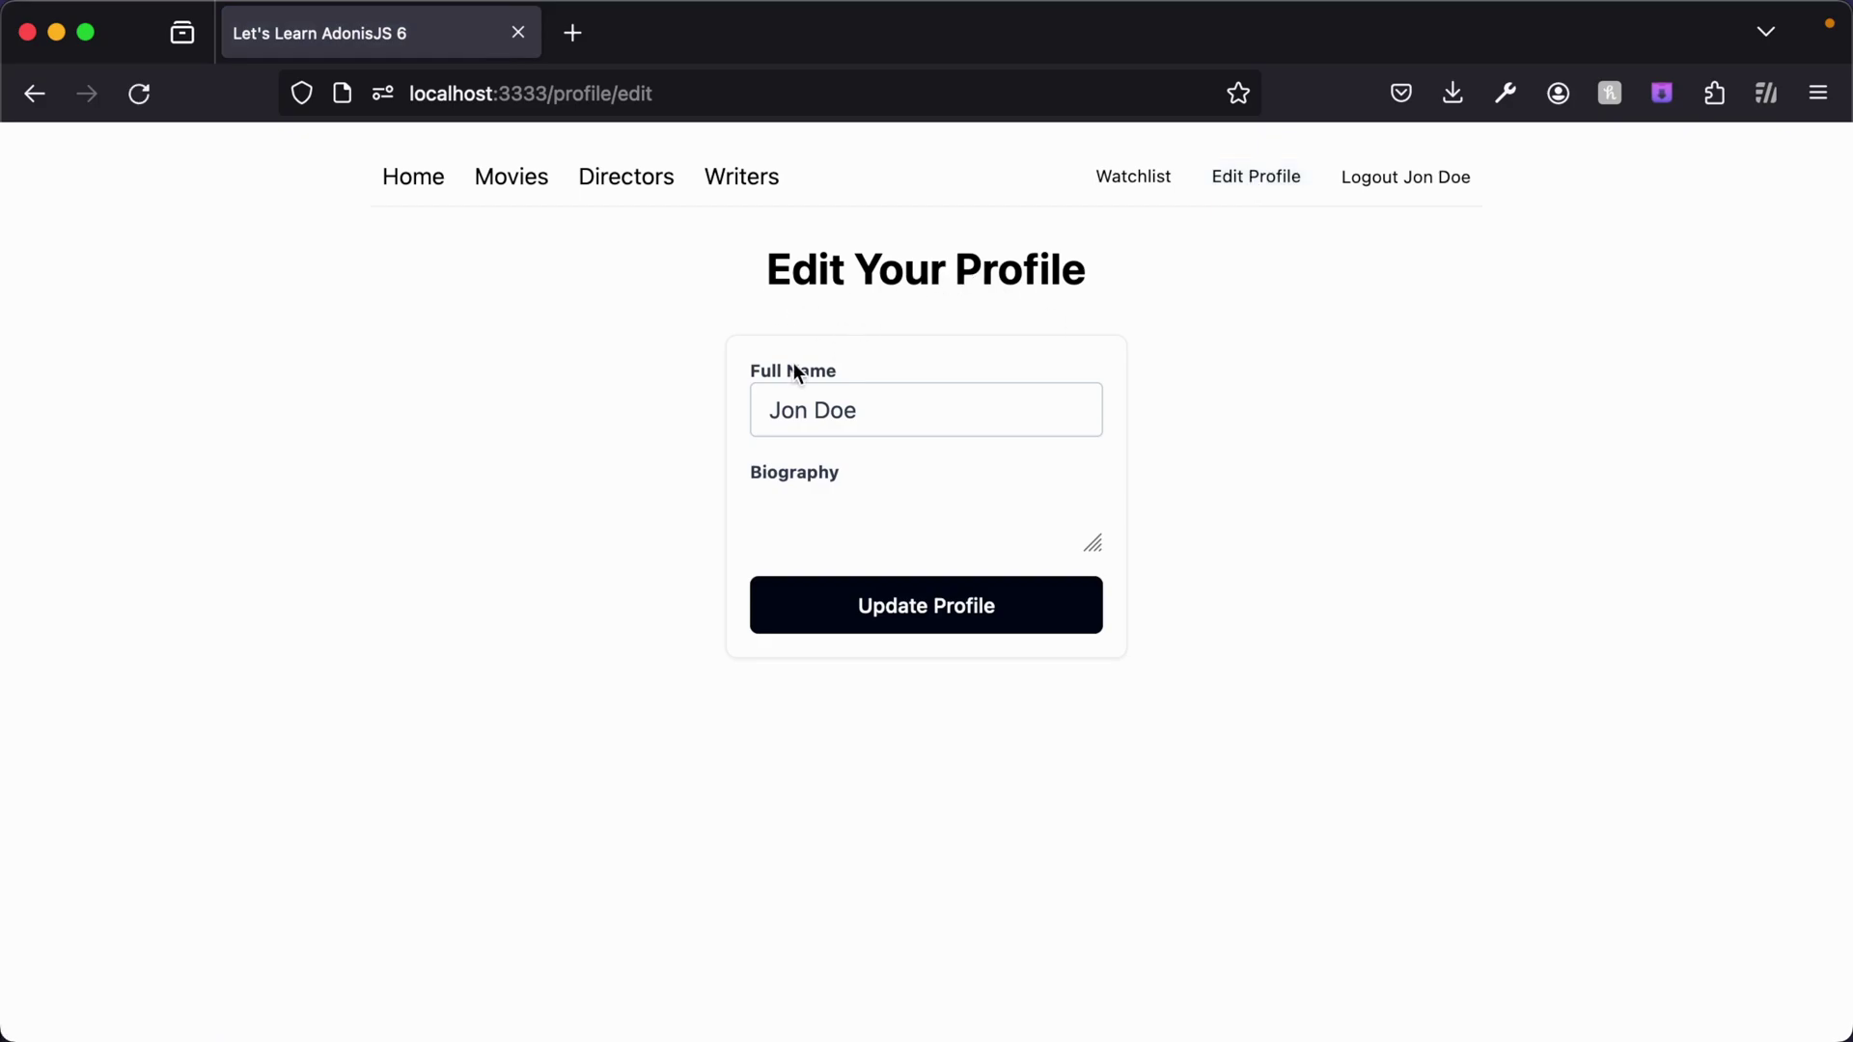
{"action": "left_click", "coordinate": [818, 411]}
{"action": "left_click", "coordinate": [806, 506]}
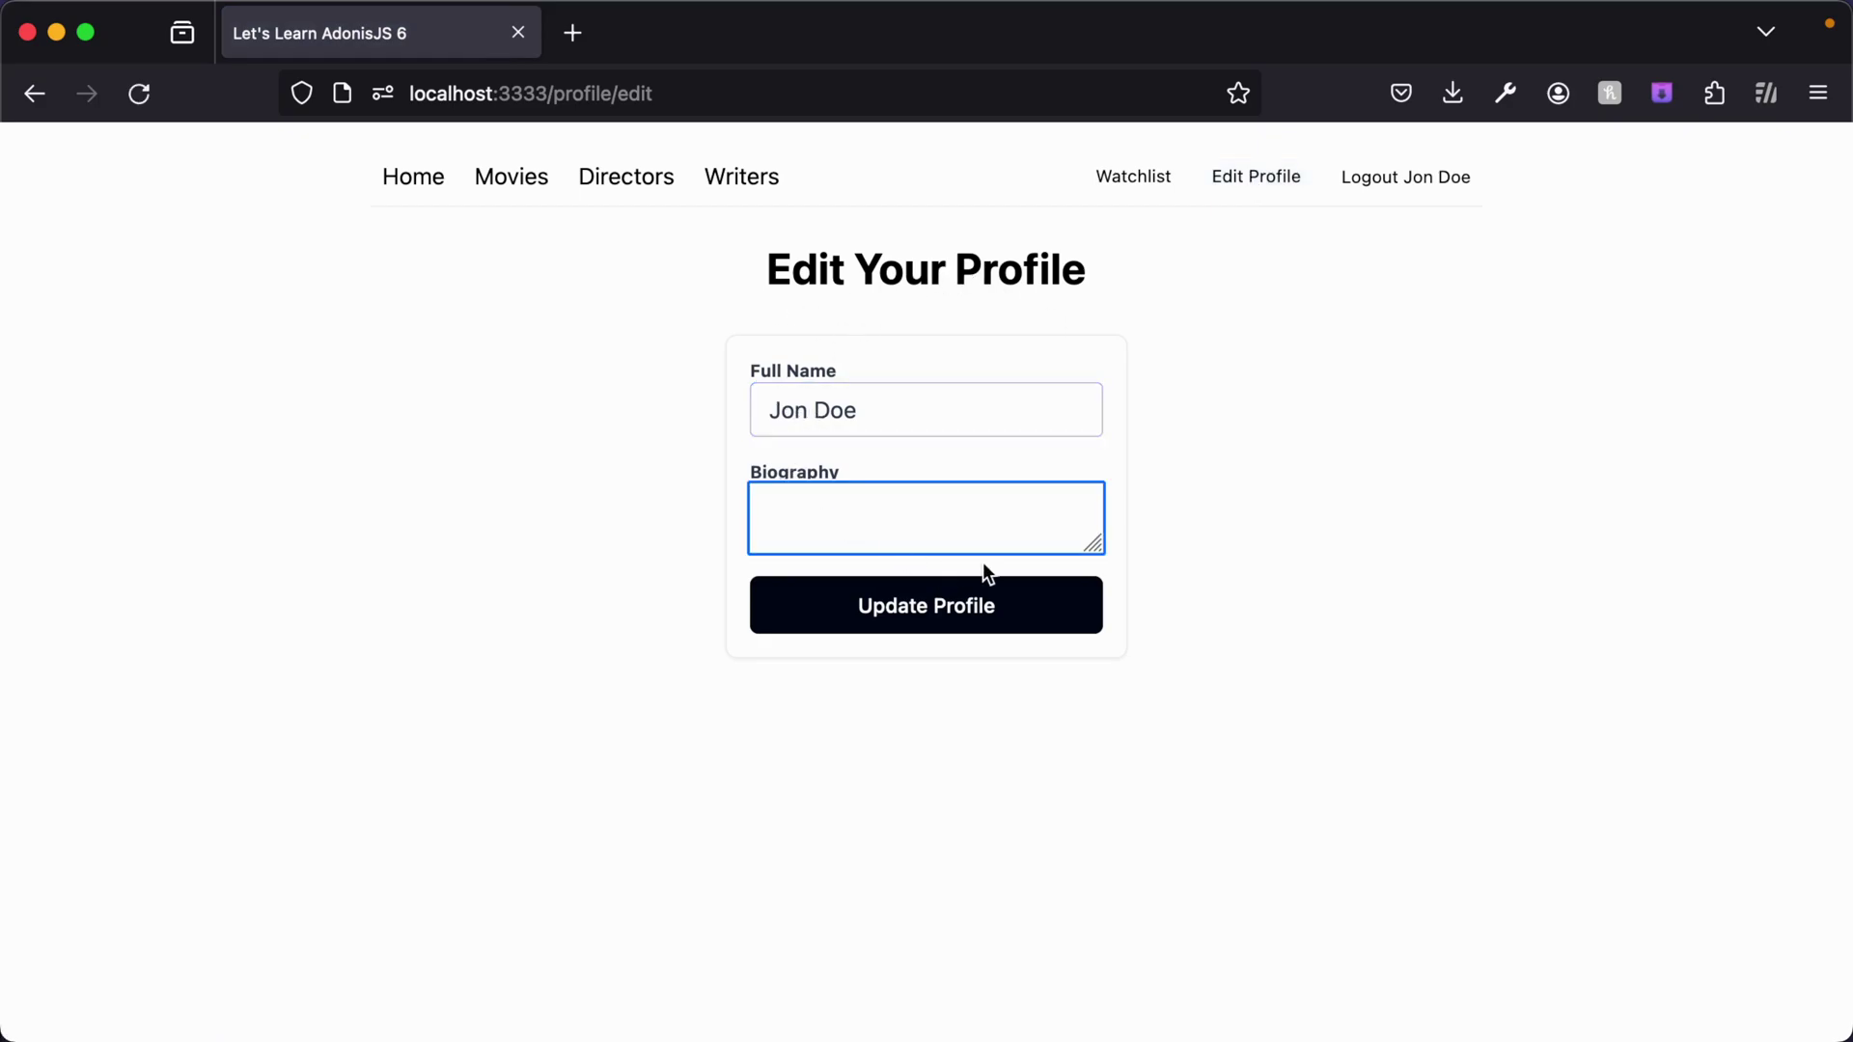
{"action": "left_click", "coordinate": [678, 513]}
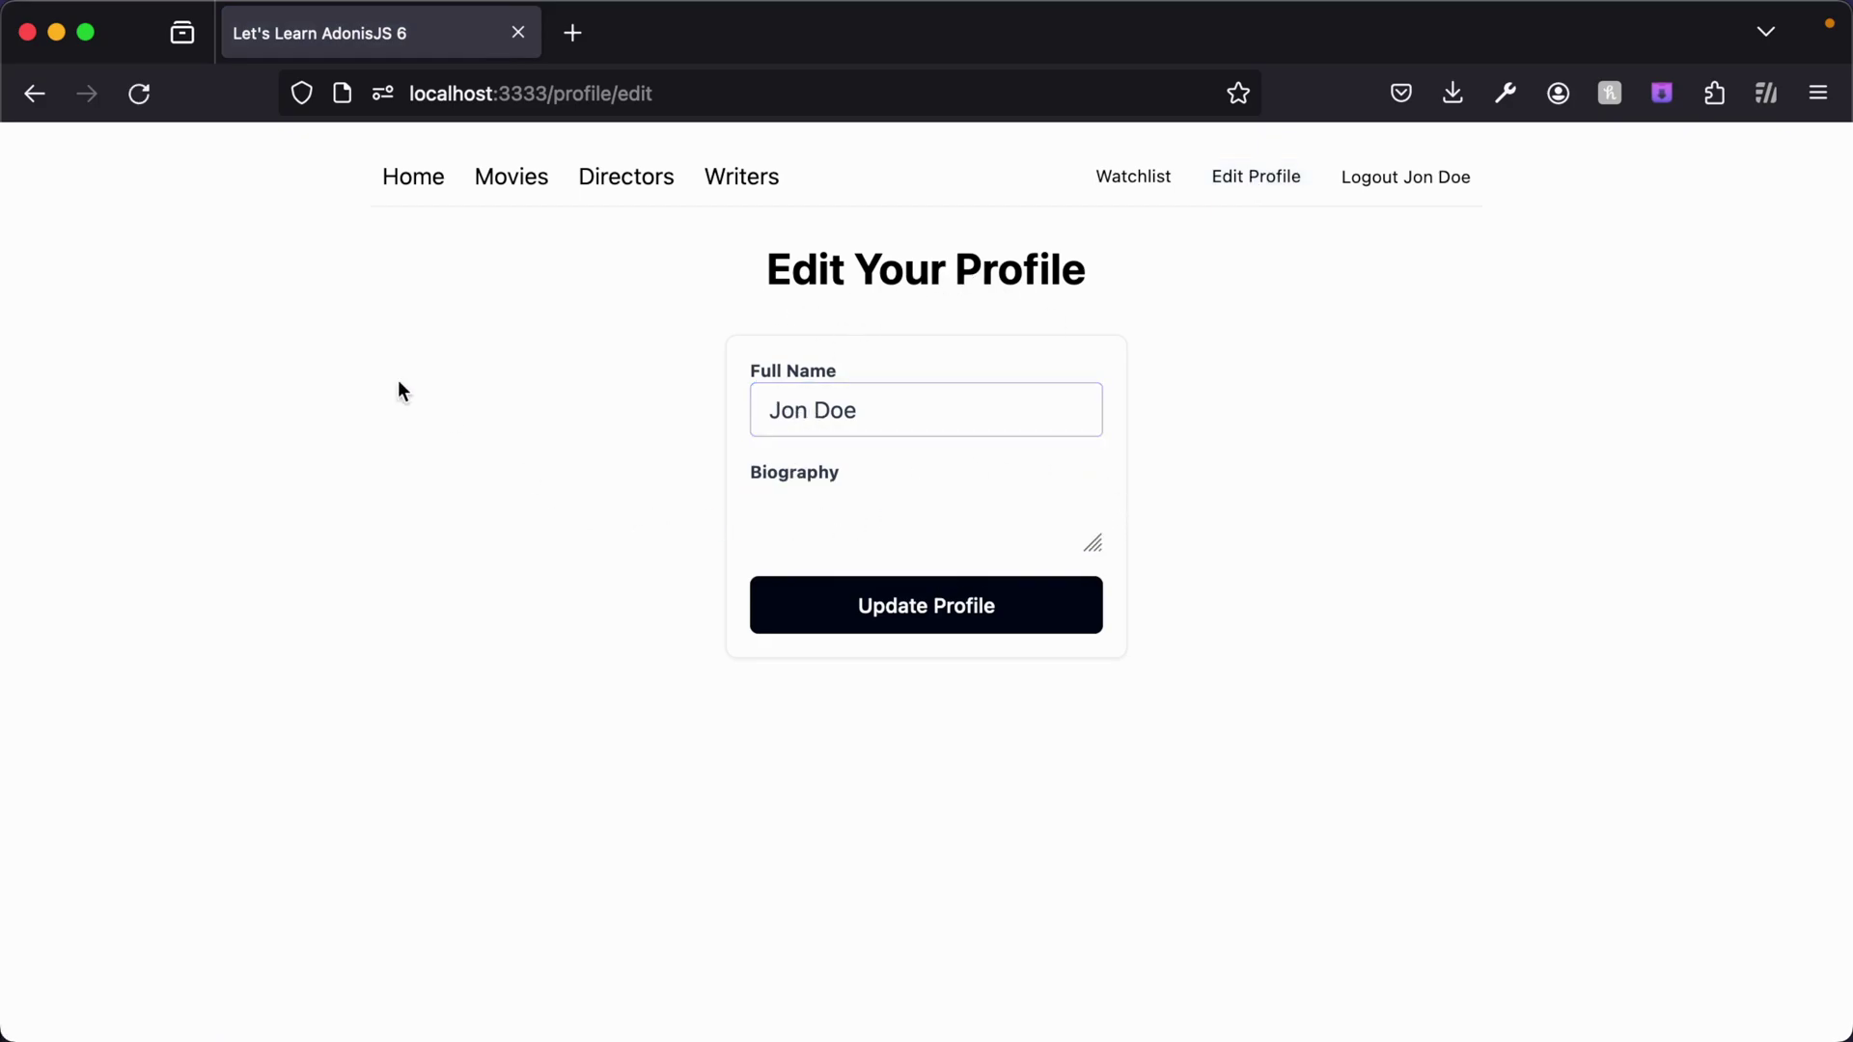
{"action": "key", "text": "super+Tab"}
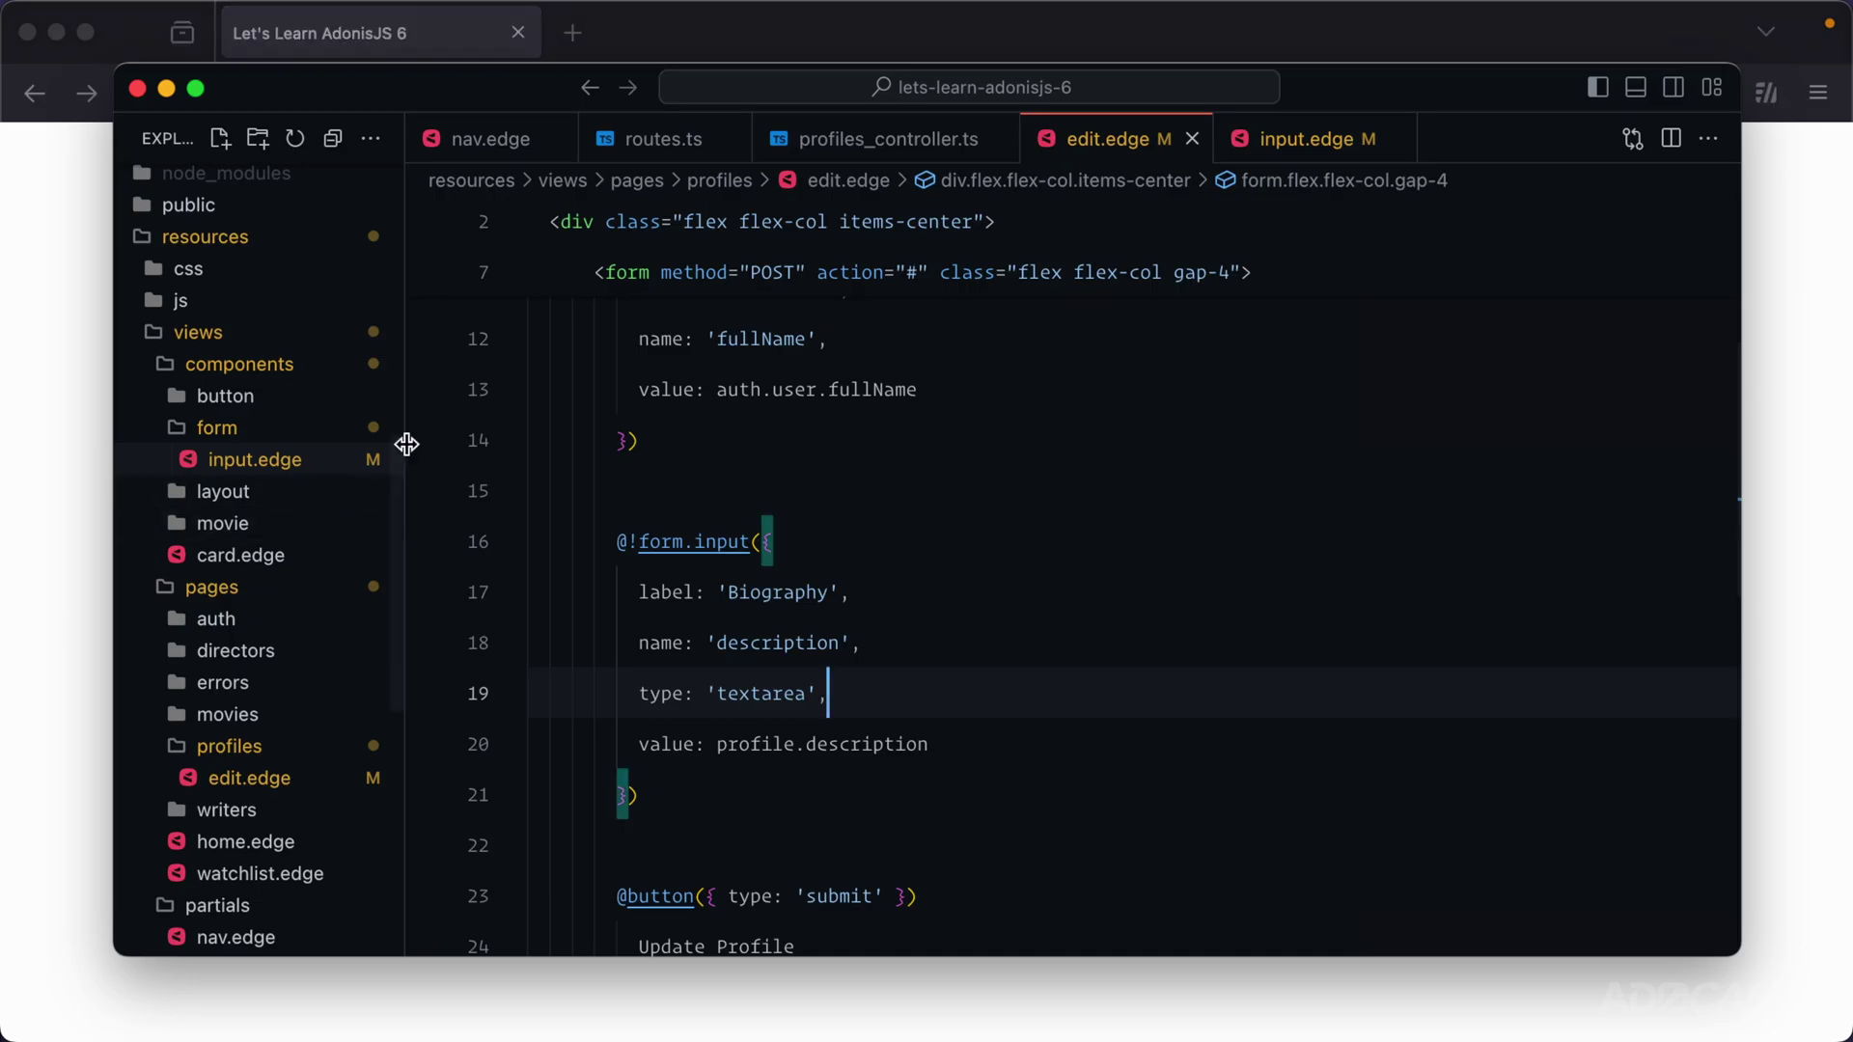
- Add textarea to app.css's input/select selector and confirm the bordered Biography field in Firefox
{"action": "left_click", "coordinate": [183, 271]}
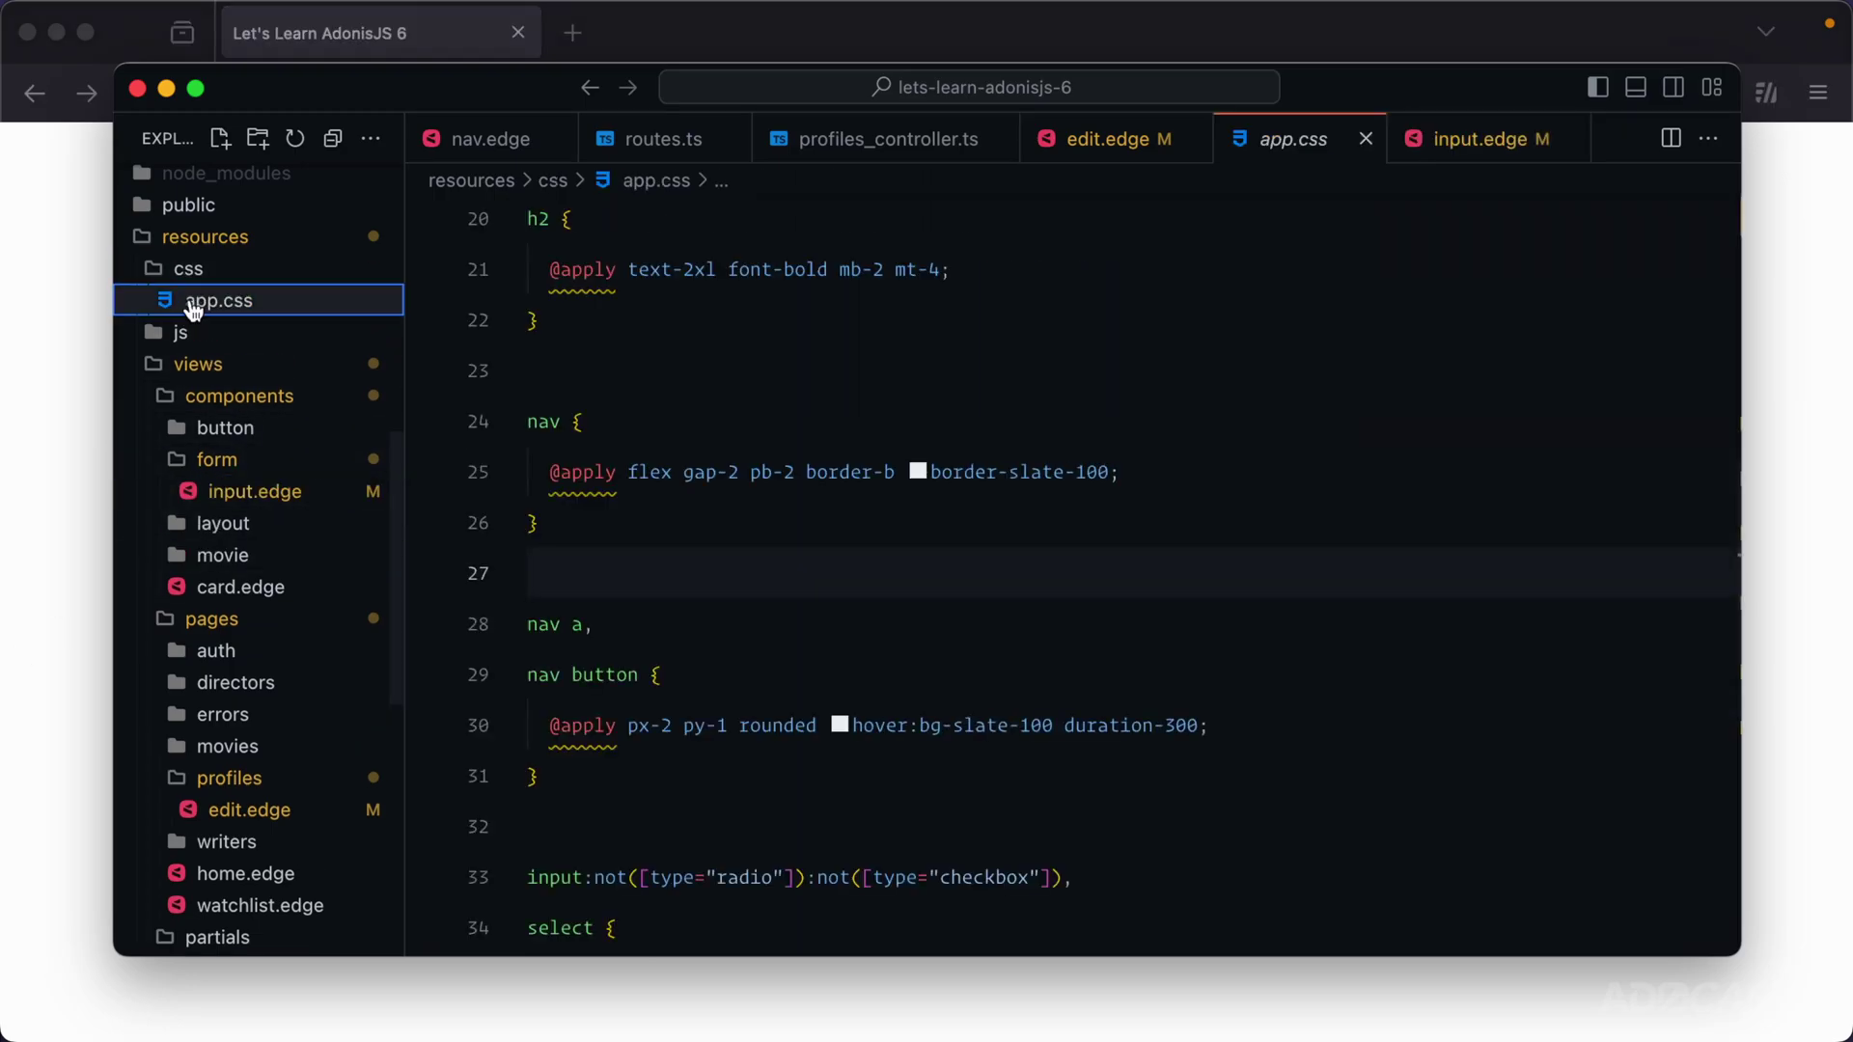
{"action": "scroll", "coordinate": [941, 628], "scroll_direction": "down", "scroll_amount": 1}
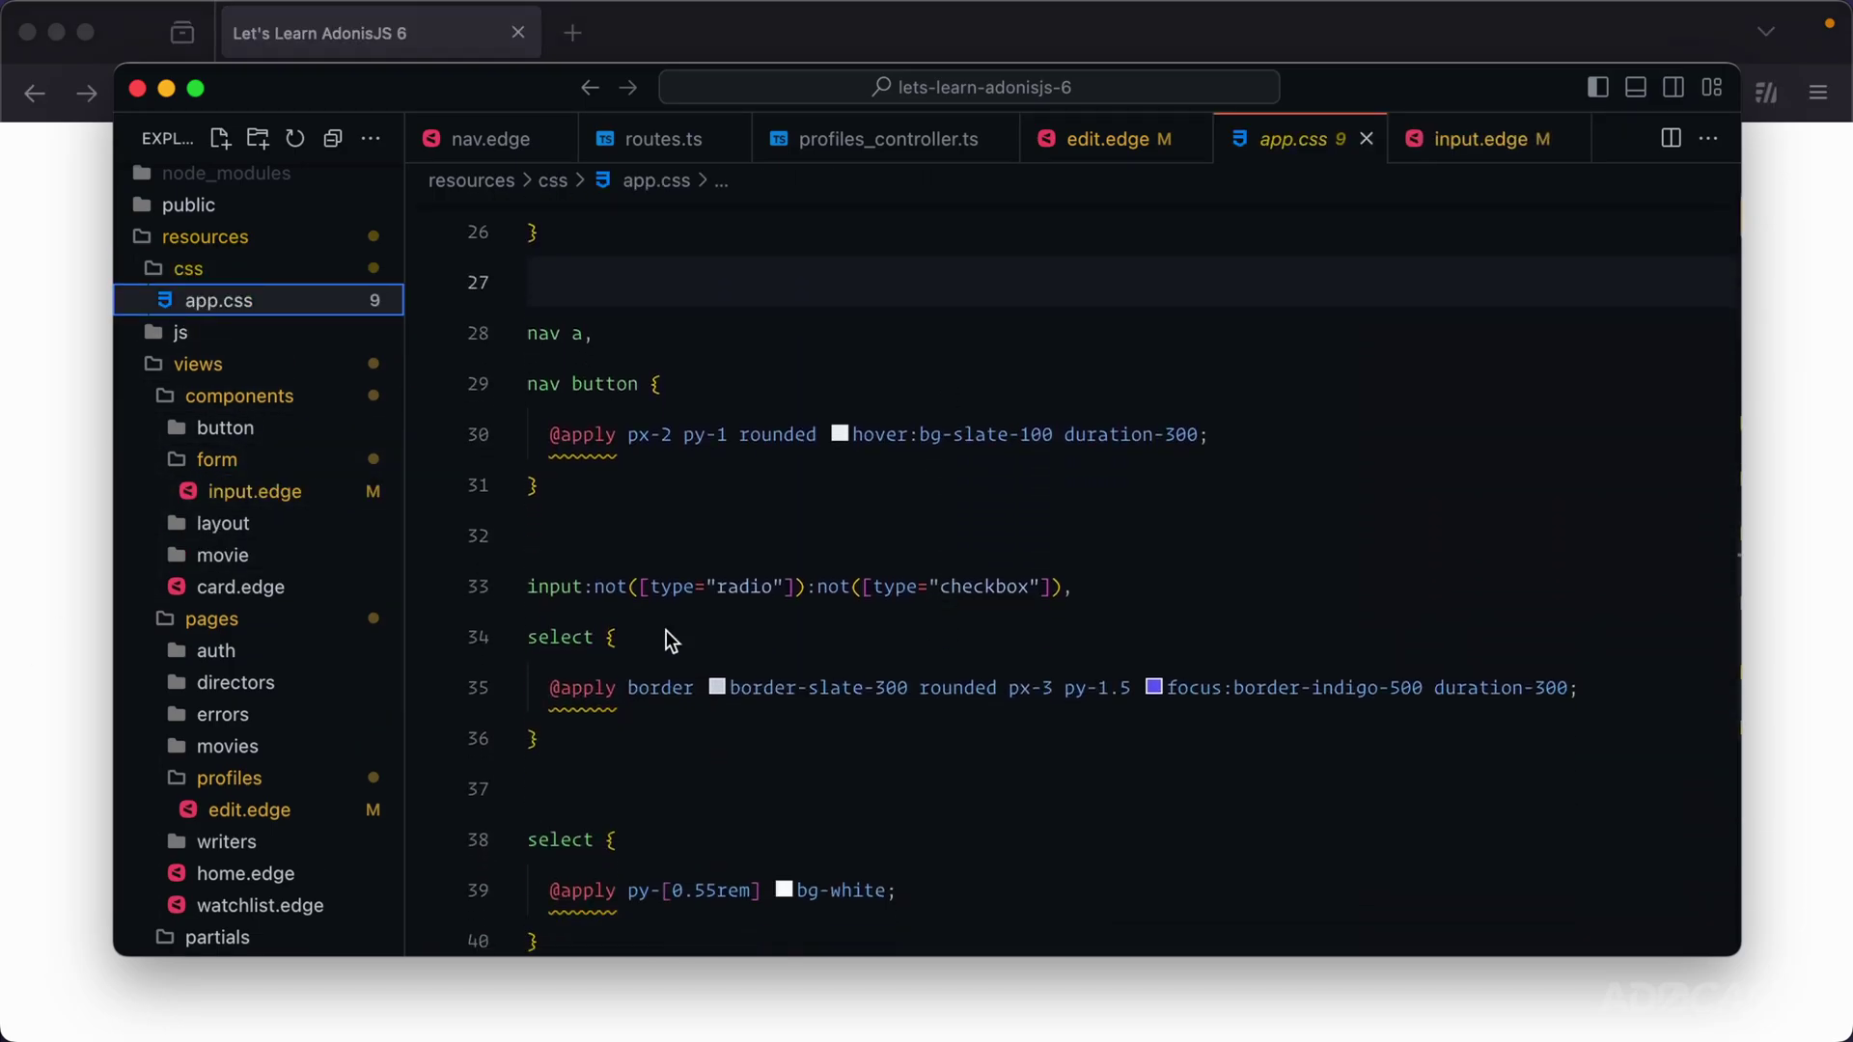
{"action": "left_click", "coordinate": [588, 637]}
{"action": "type", "text": ","}
{"action": "key", "text": "Return"}
{"action": "type", "text": "t"}
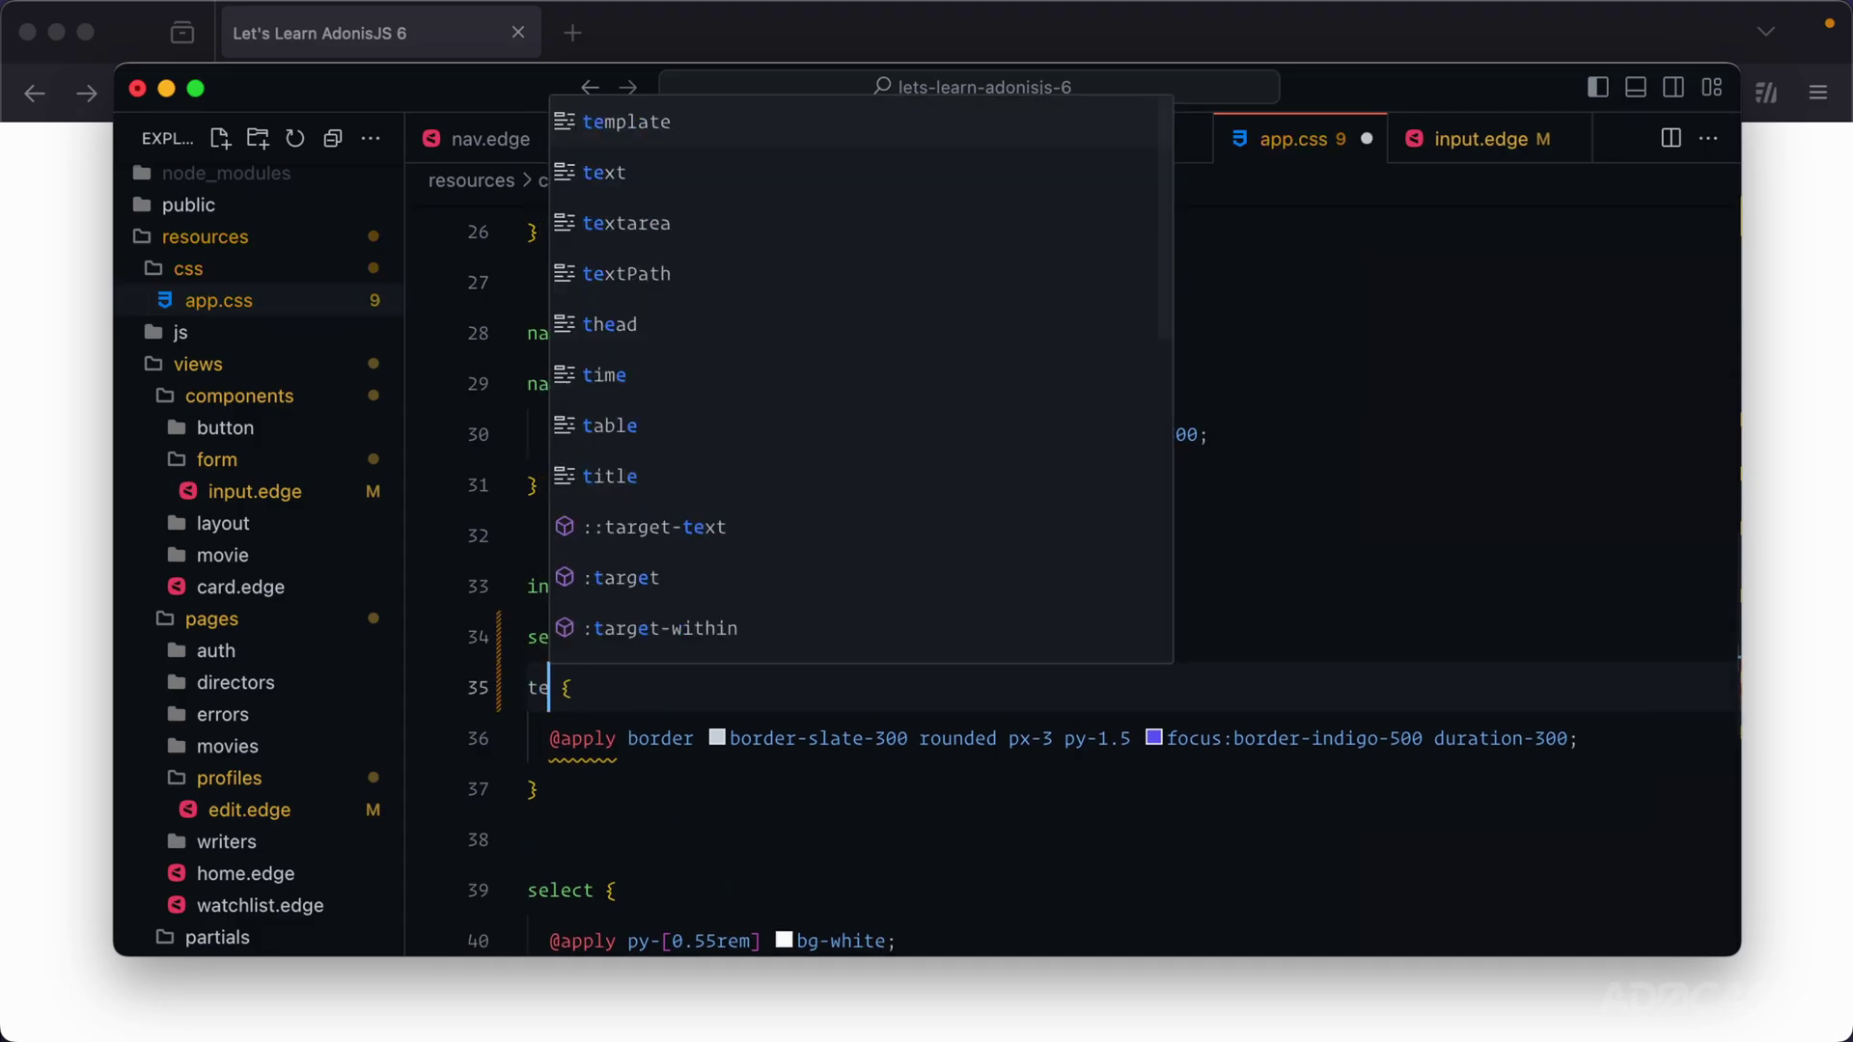
{"action": "type", "text": "extarea"}
{"action": "key", "text": "super+s"}
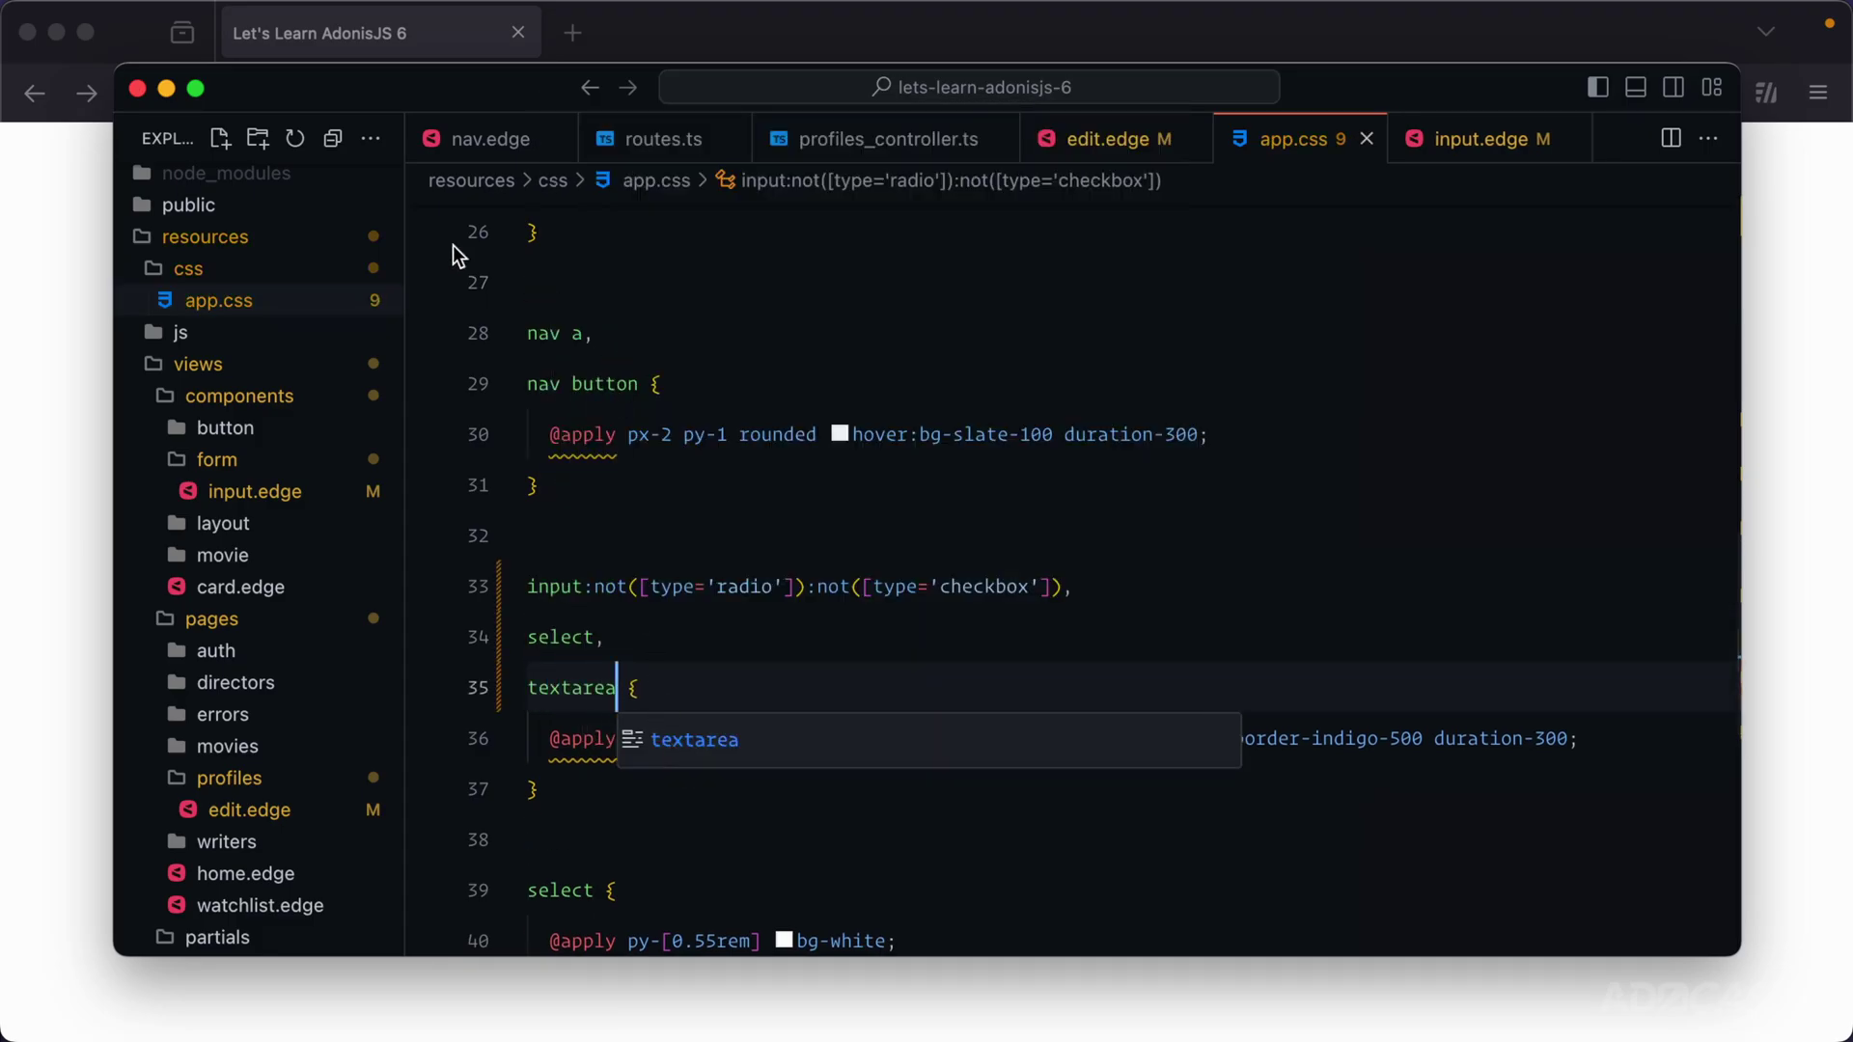
{"action": "key", "text": "super+w"}
{"action": "left_click", "coordinate": [1242, 43]}
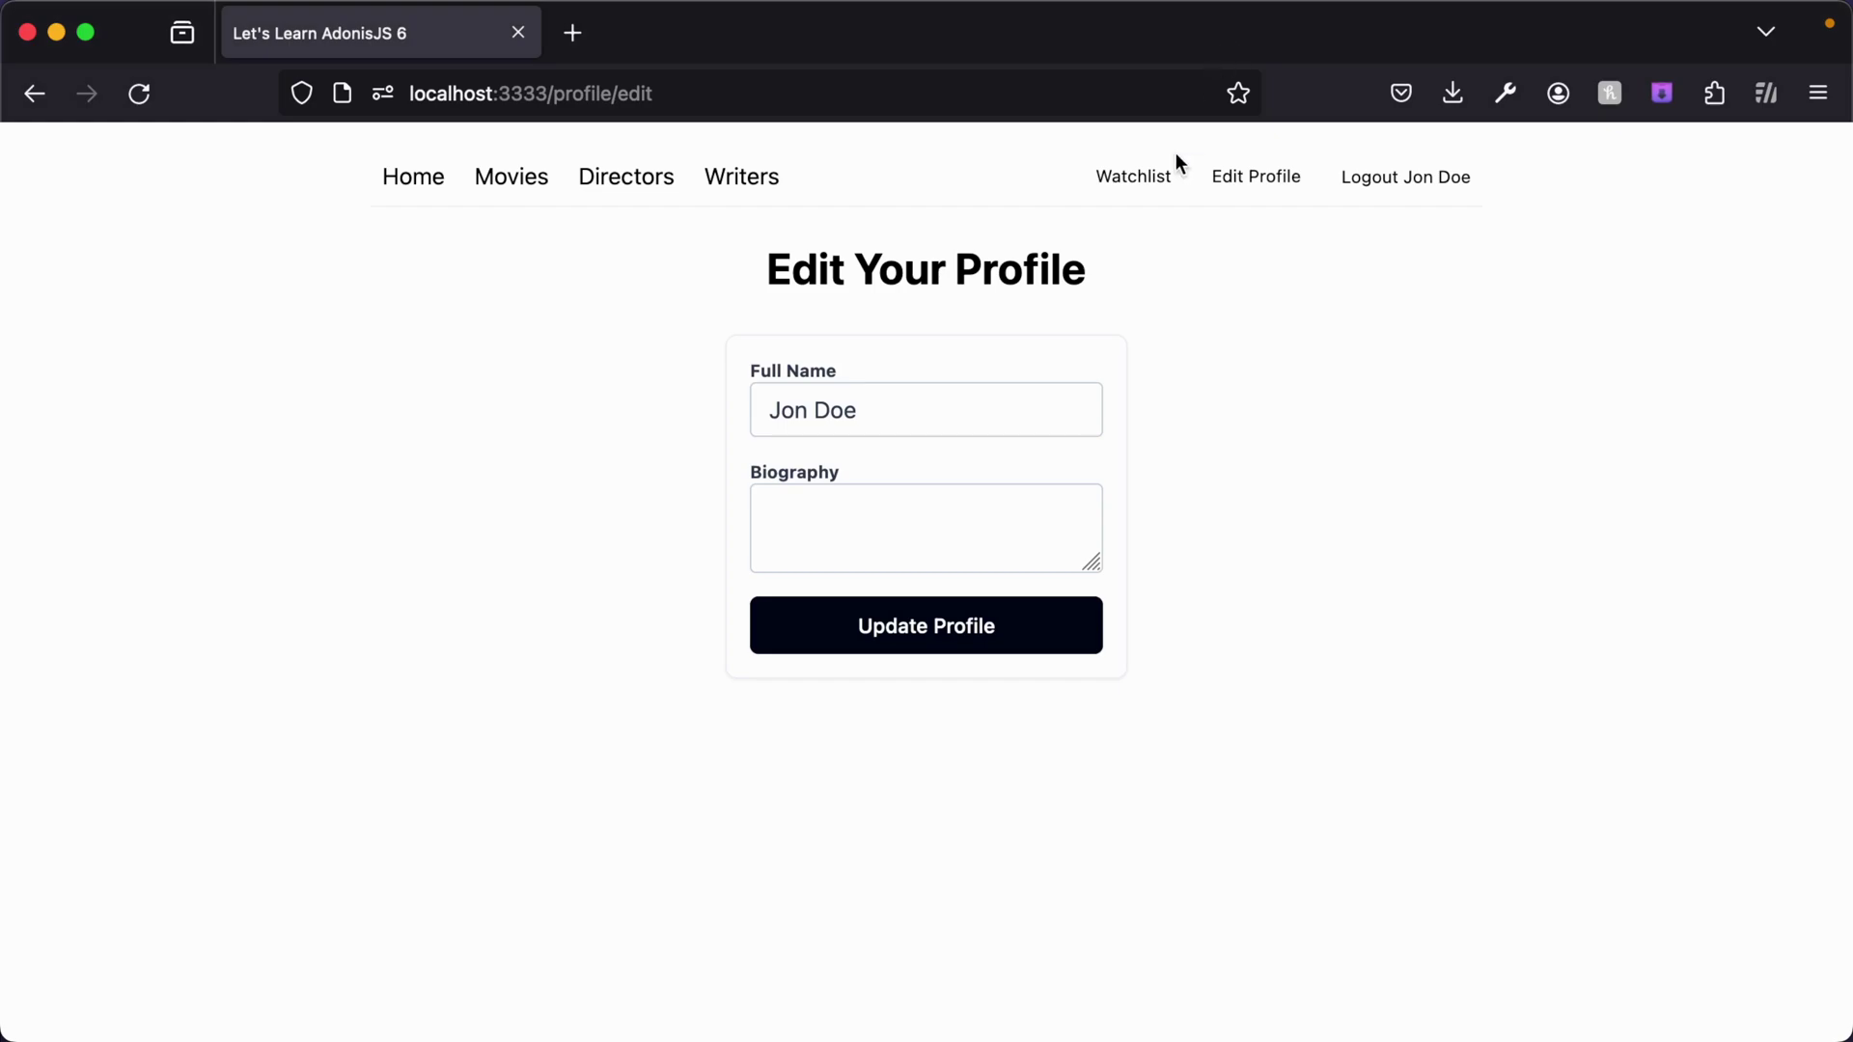
{"action": "left_click", "coordinate": [959, 529]}
{"action": "left_click", "coordinate": [865, 703]}
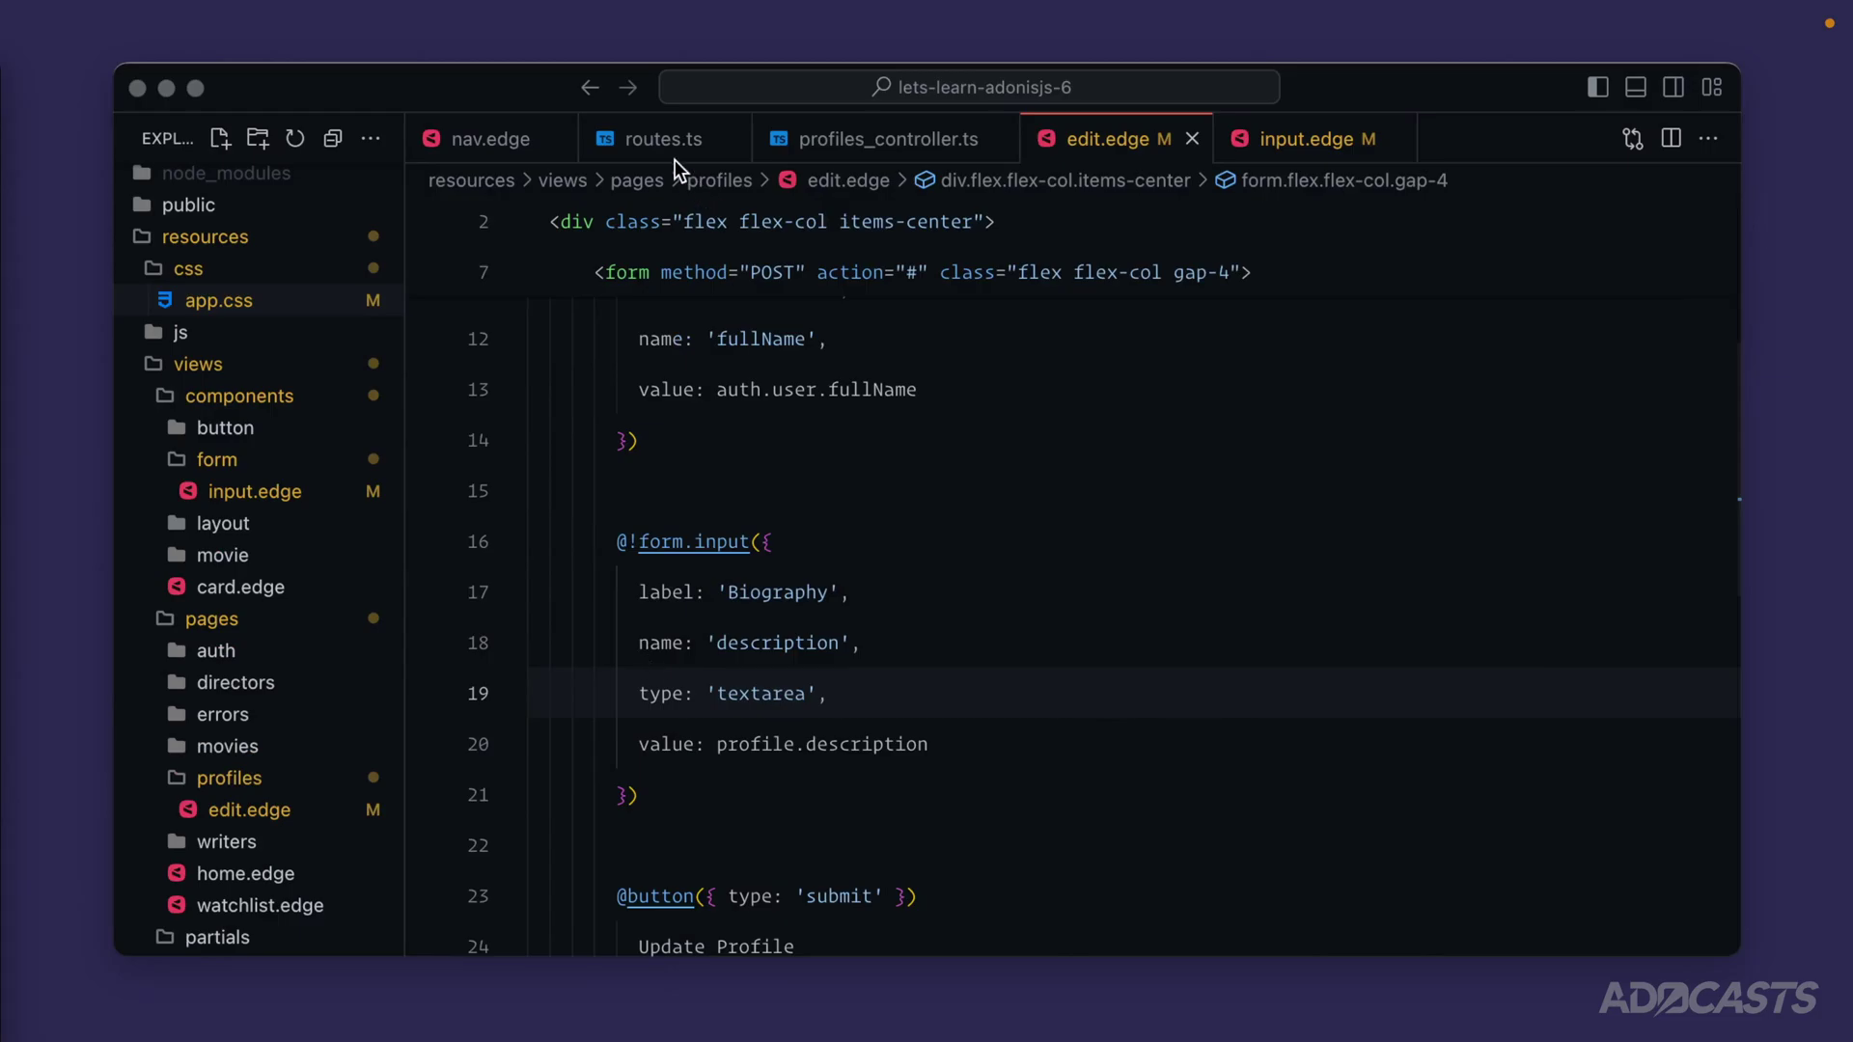
- Add router.put('/profiles', [ProfilesController, 'update']) named profiles.update to routes.ts
{"action": "left_click", "coordinate": [666, 145]}
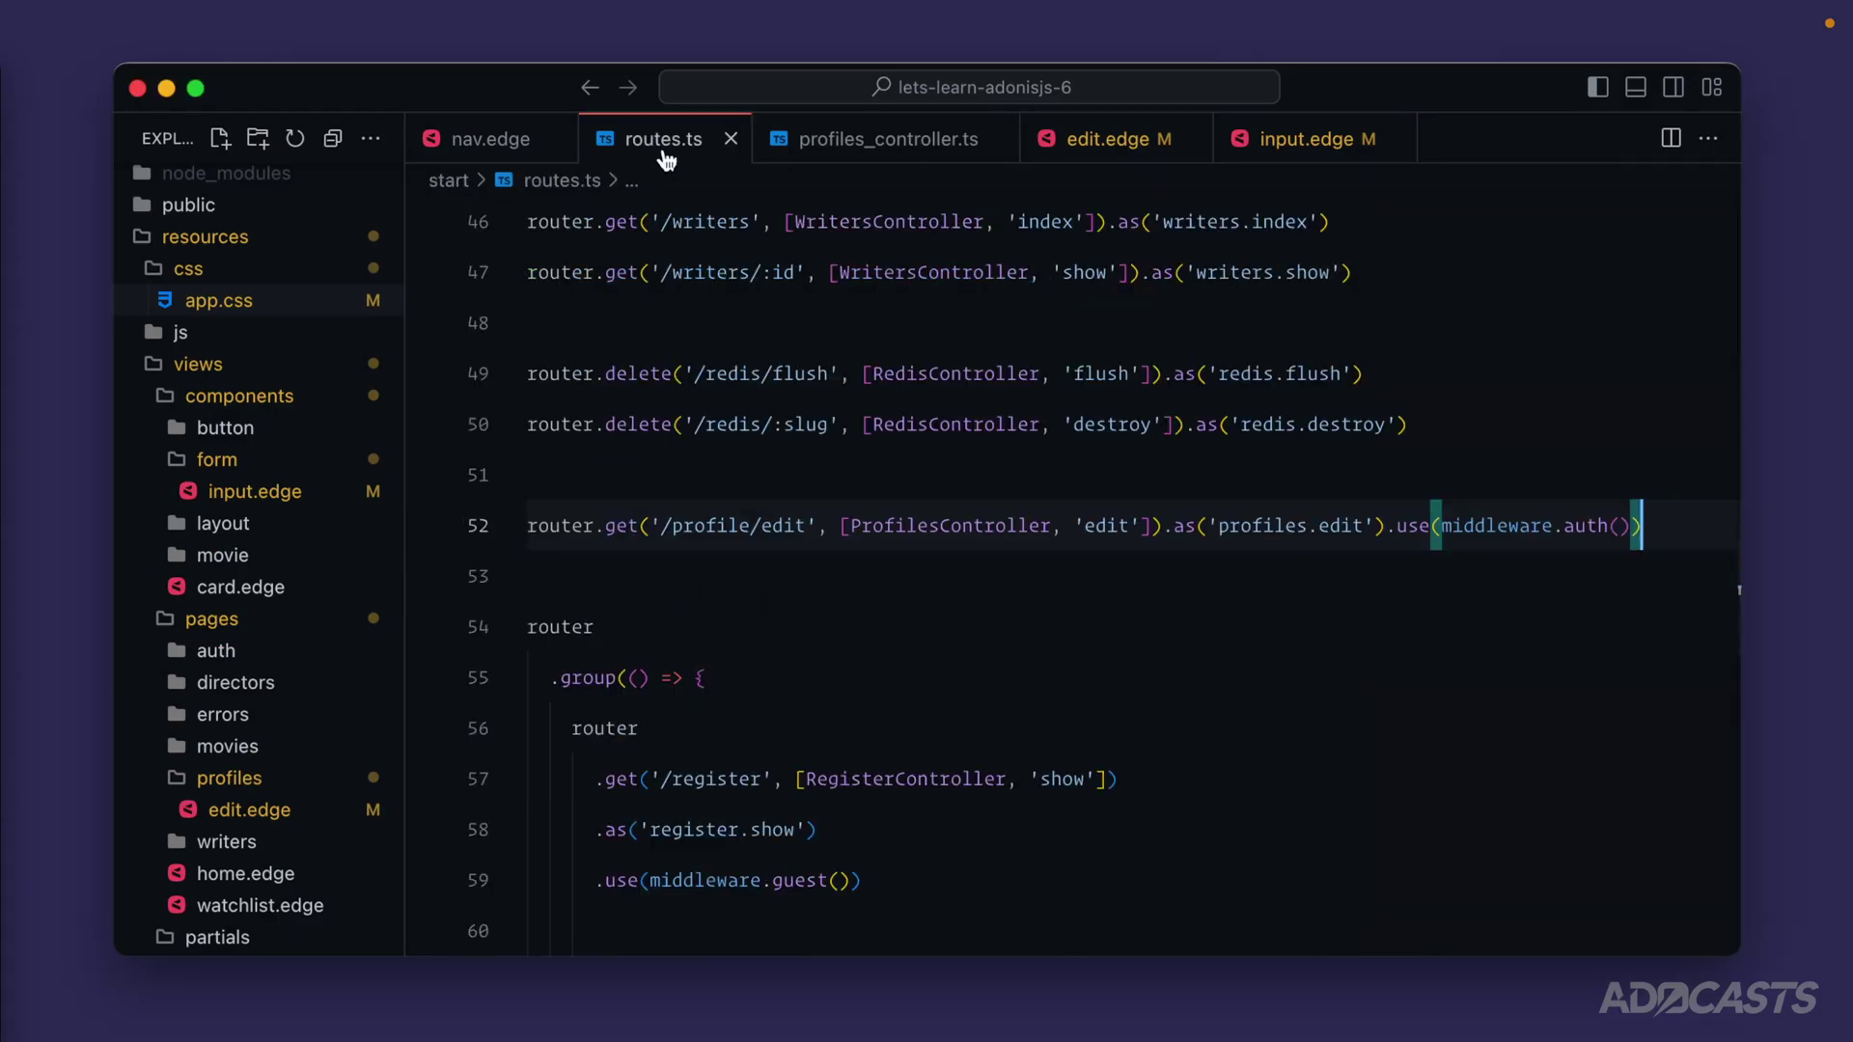
{"action": "key", "text": "Return"}
{"action": "type", "text": "router"}
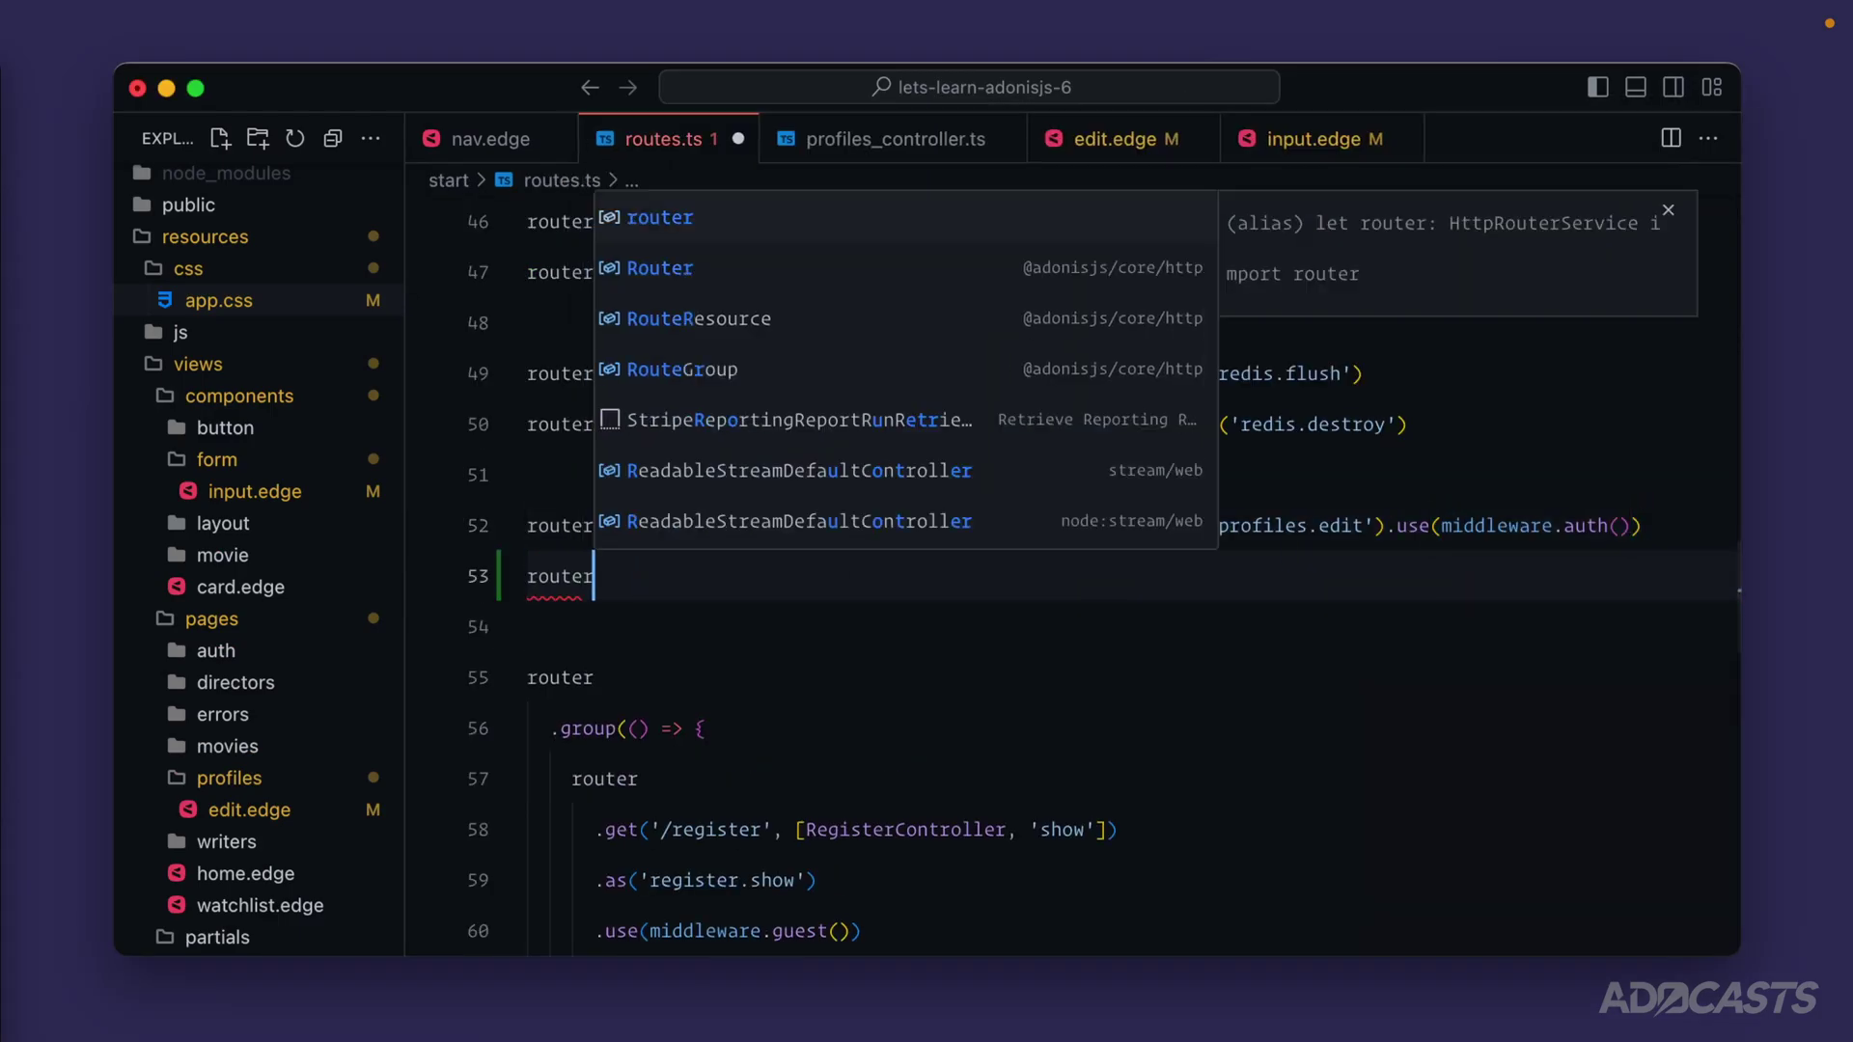
{"action": "type", "text": ".put('"}
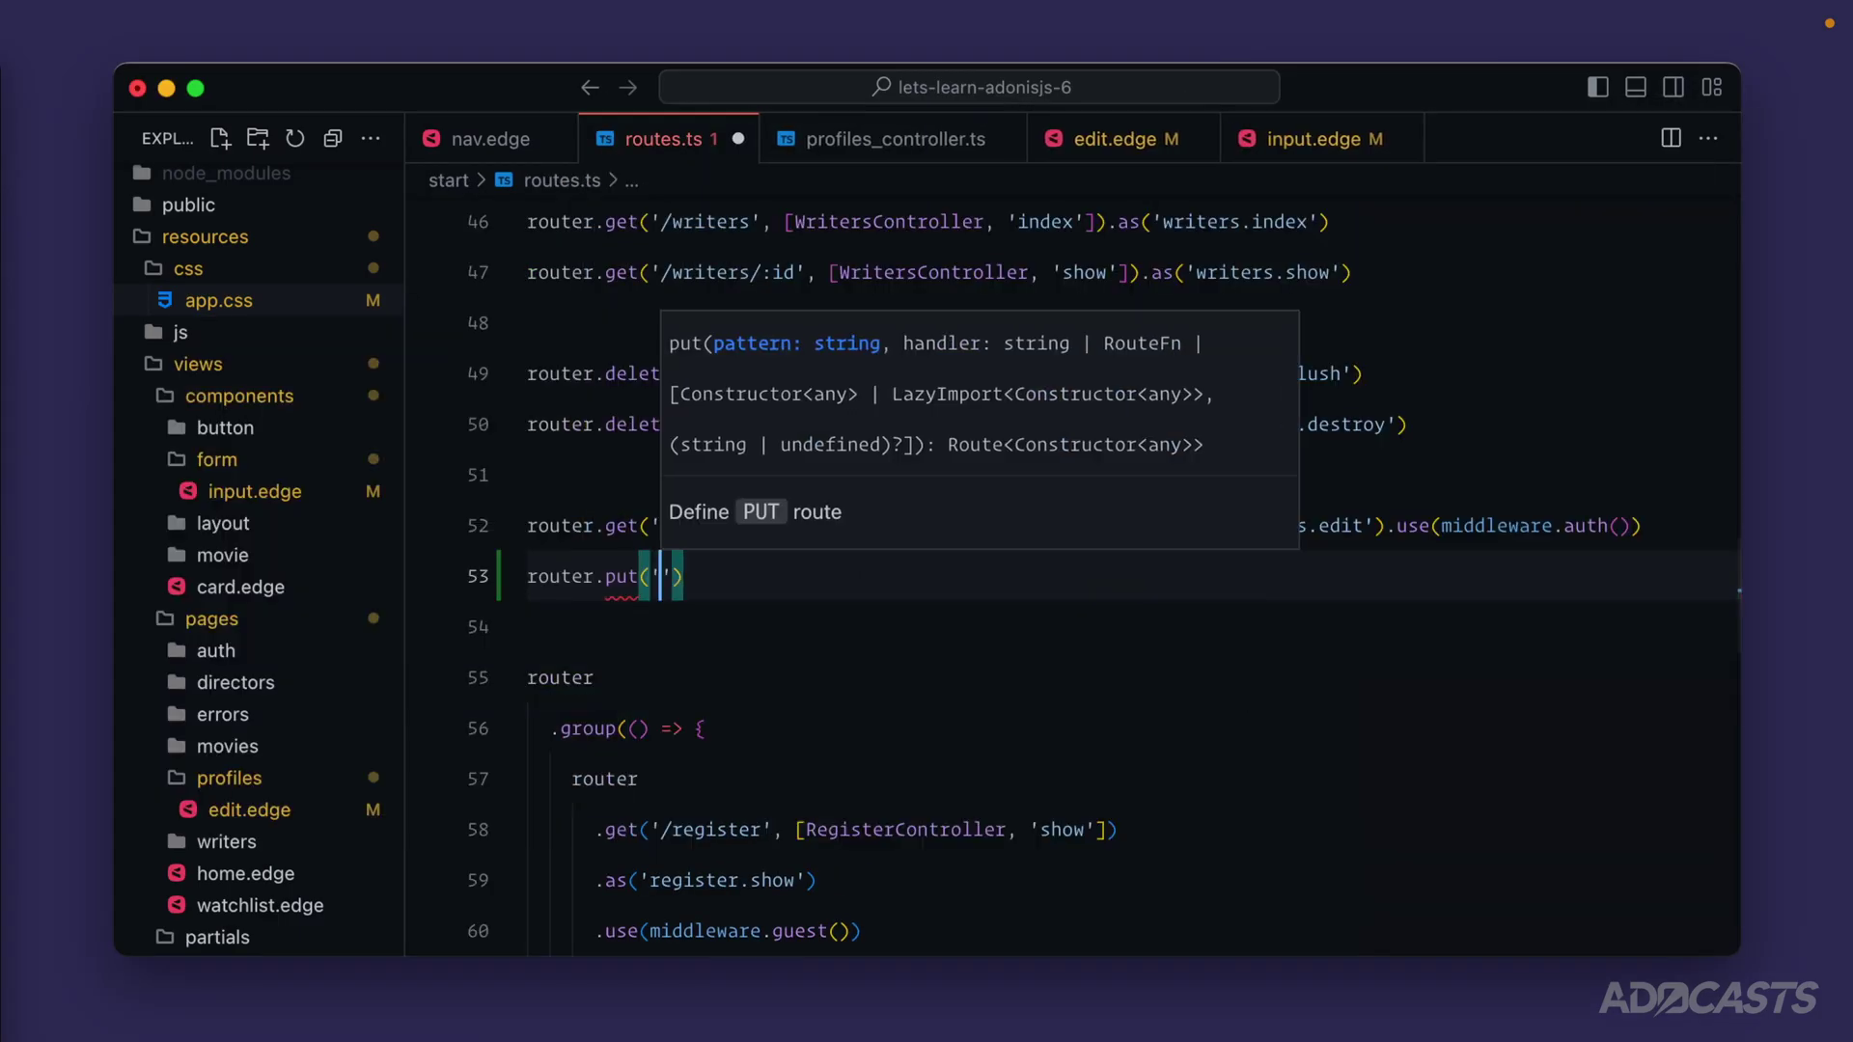
{"action": "type", "text": "/"}
{"action": "key", "text": "Escape"}
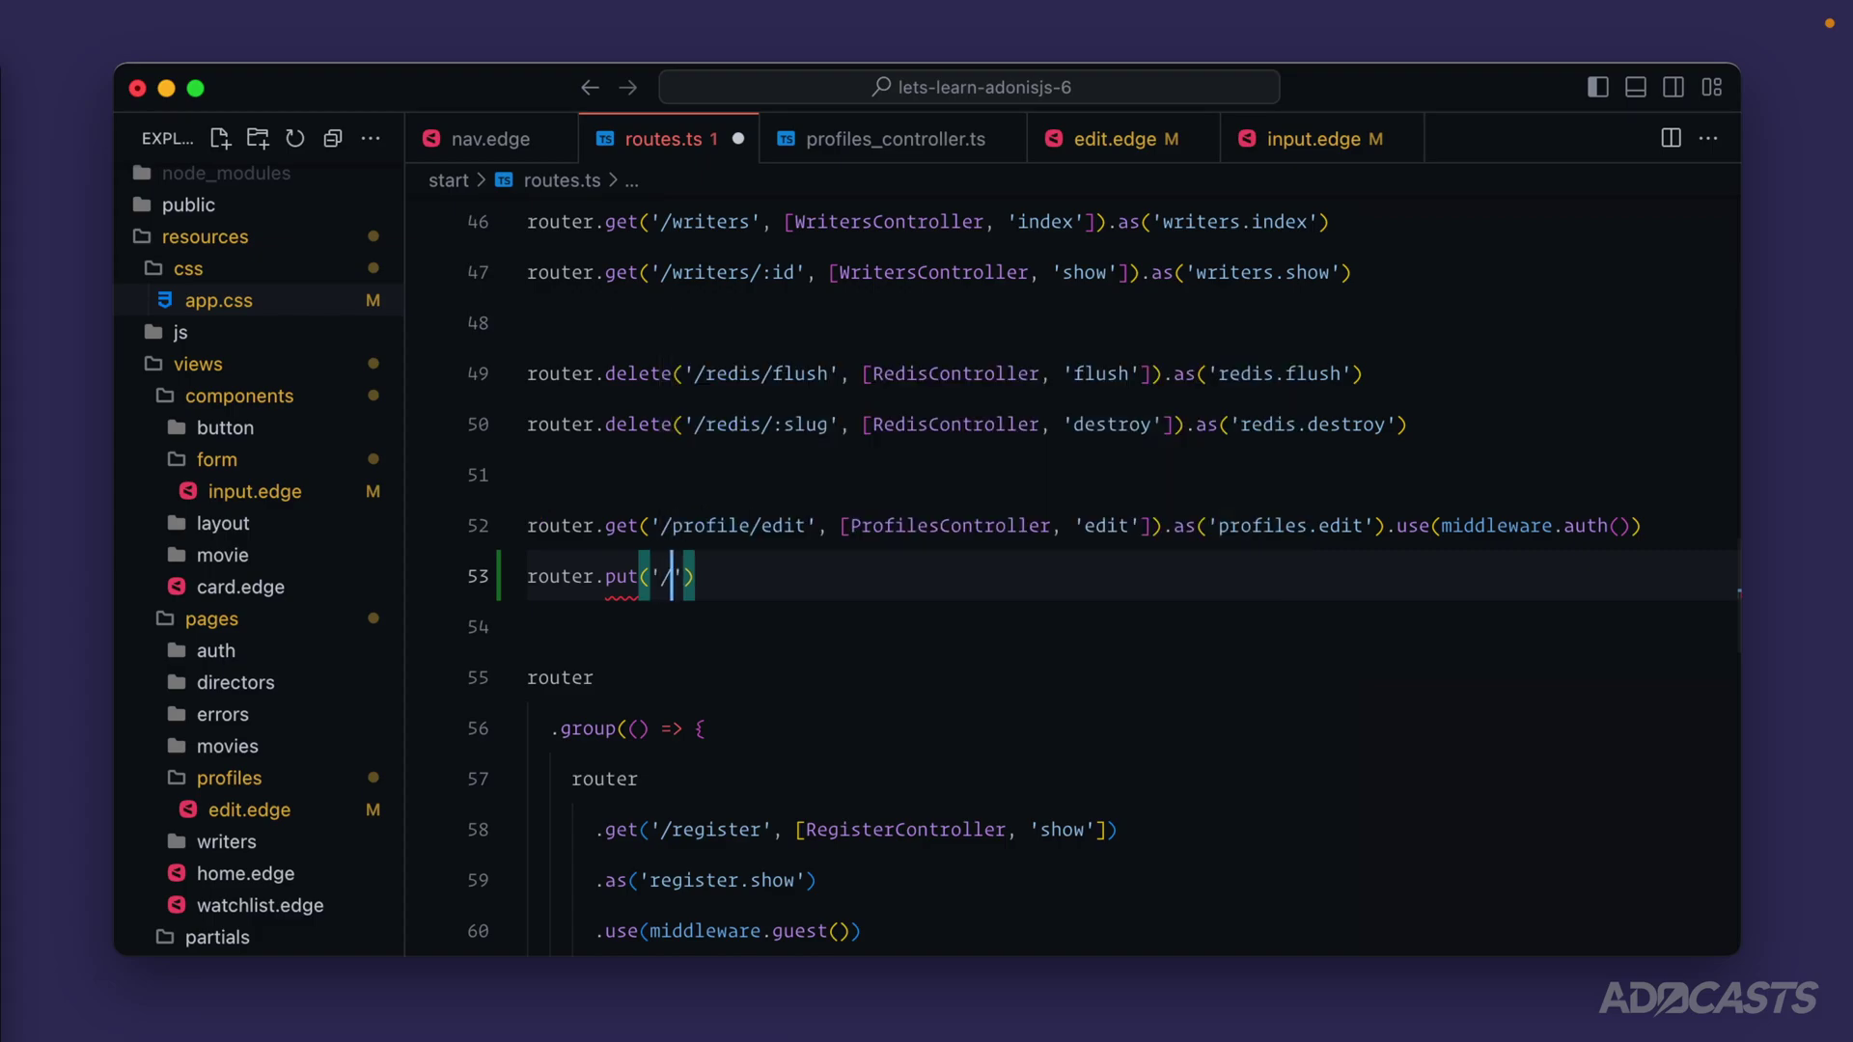
{"action": "type", "text": "profiles"}
{"action": "key", "text": "alt+shift+Left"}
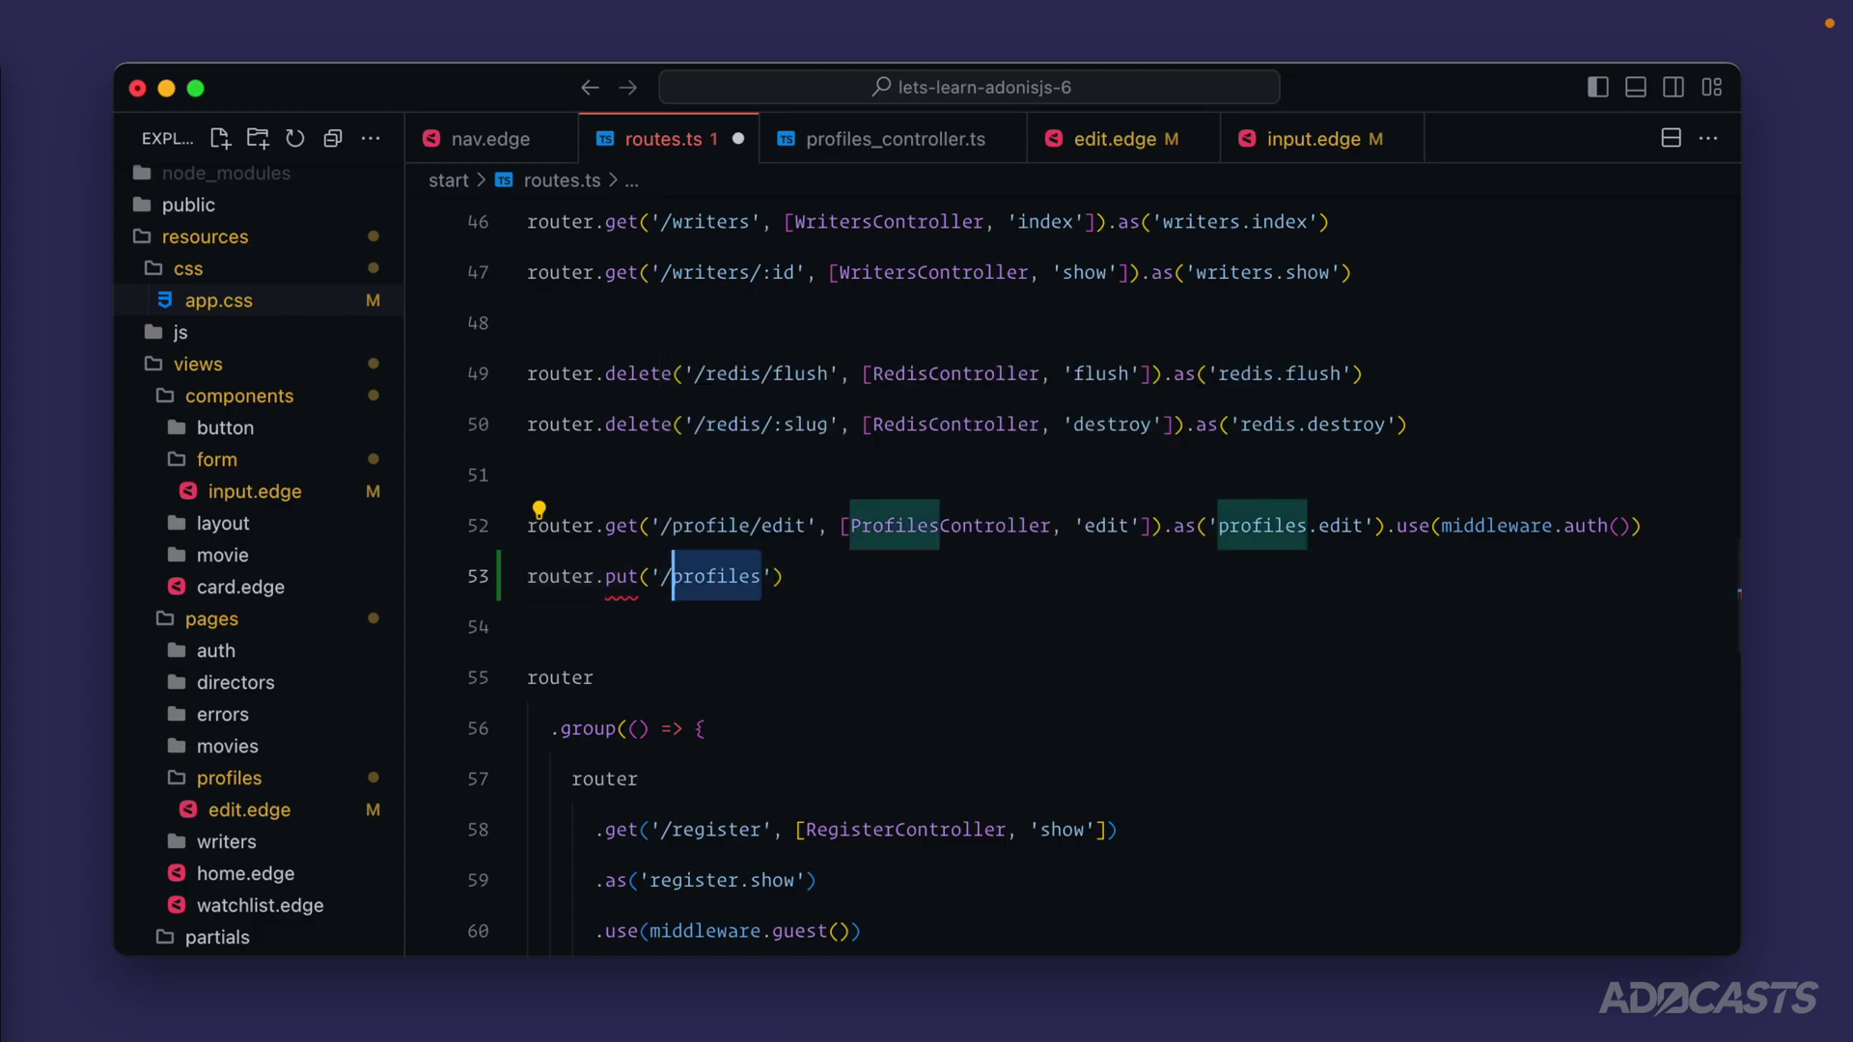
{"action": "key", "text": "Right"}
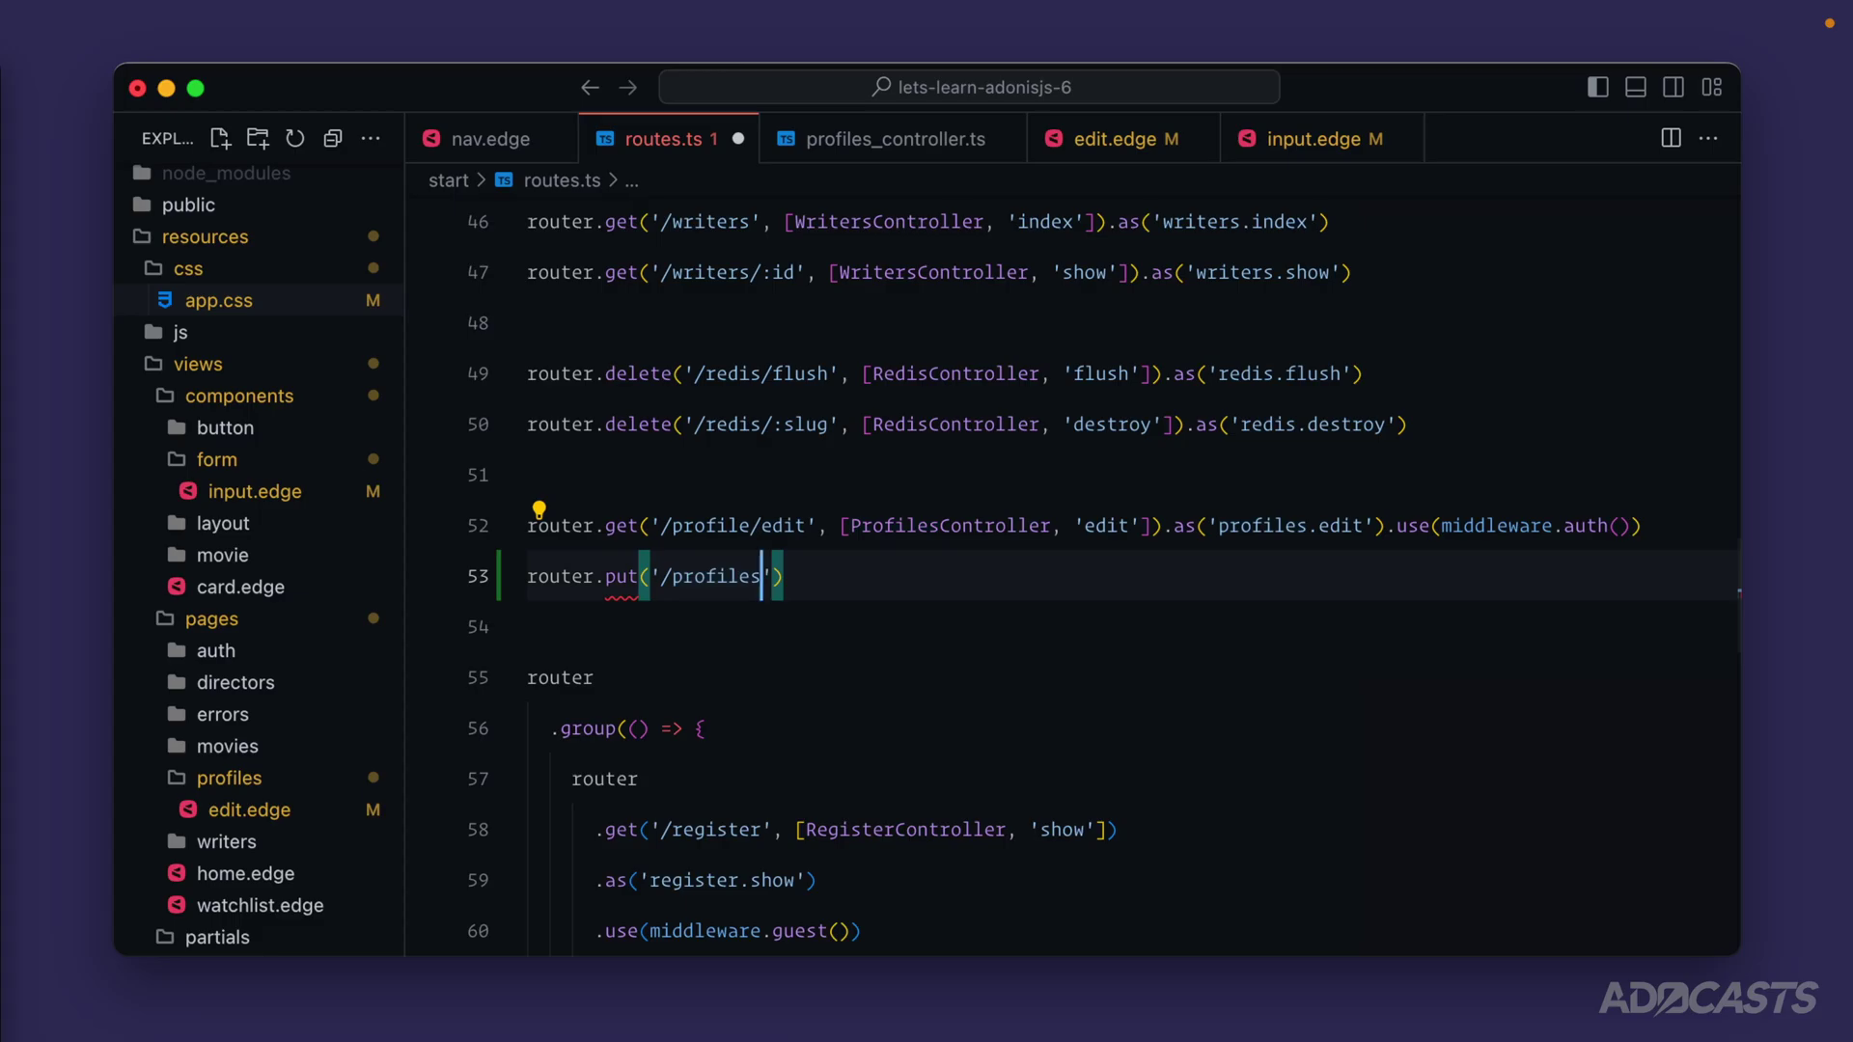
{"action": "type", "text": ", [ProfilesC"}
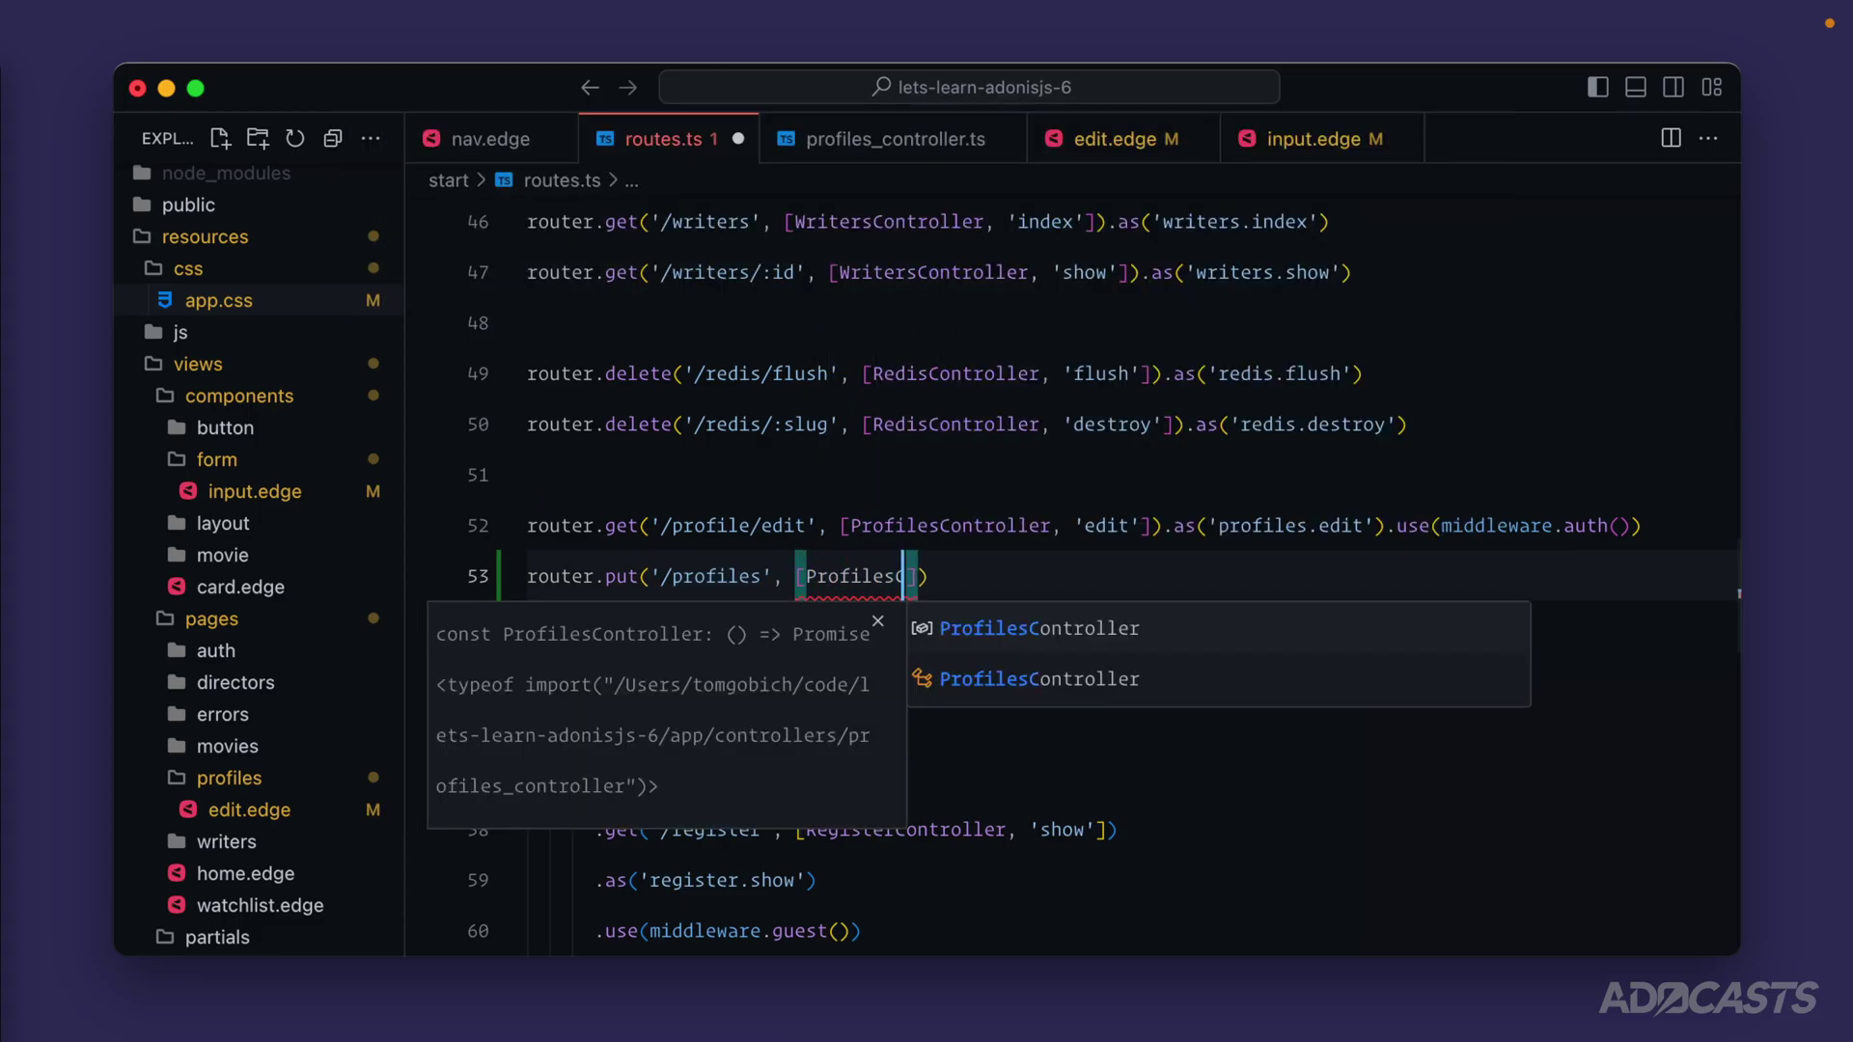
{"action": "key", "text": "Return"}
{"action": "type", "text": ", 'update"}
{"action": "key", "text": "End"}
{"action": "type", "text": ".as('"}
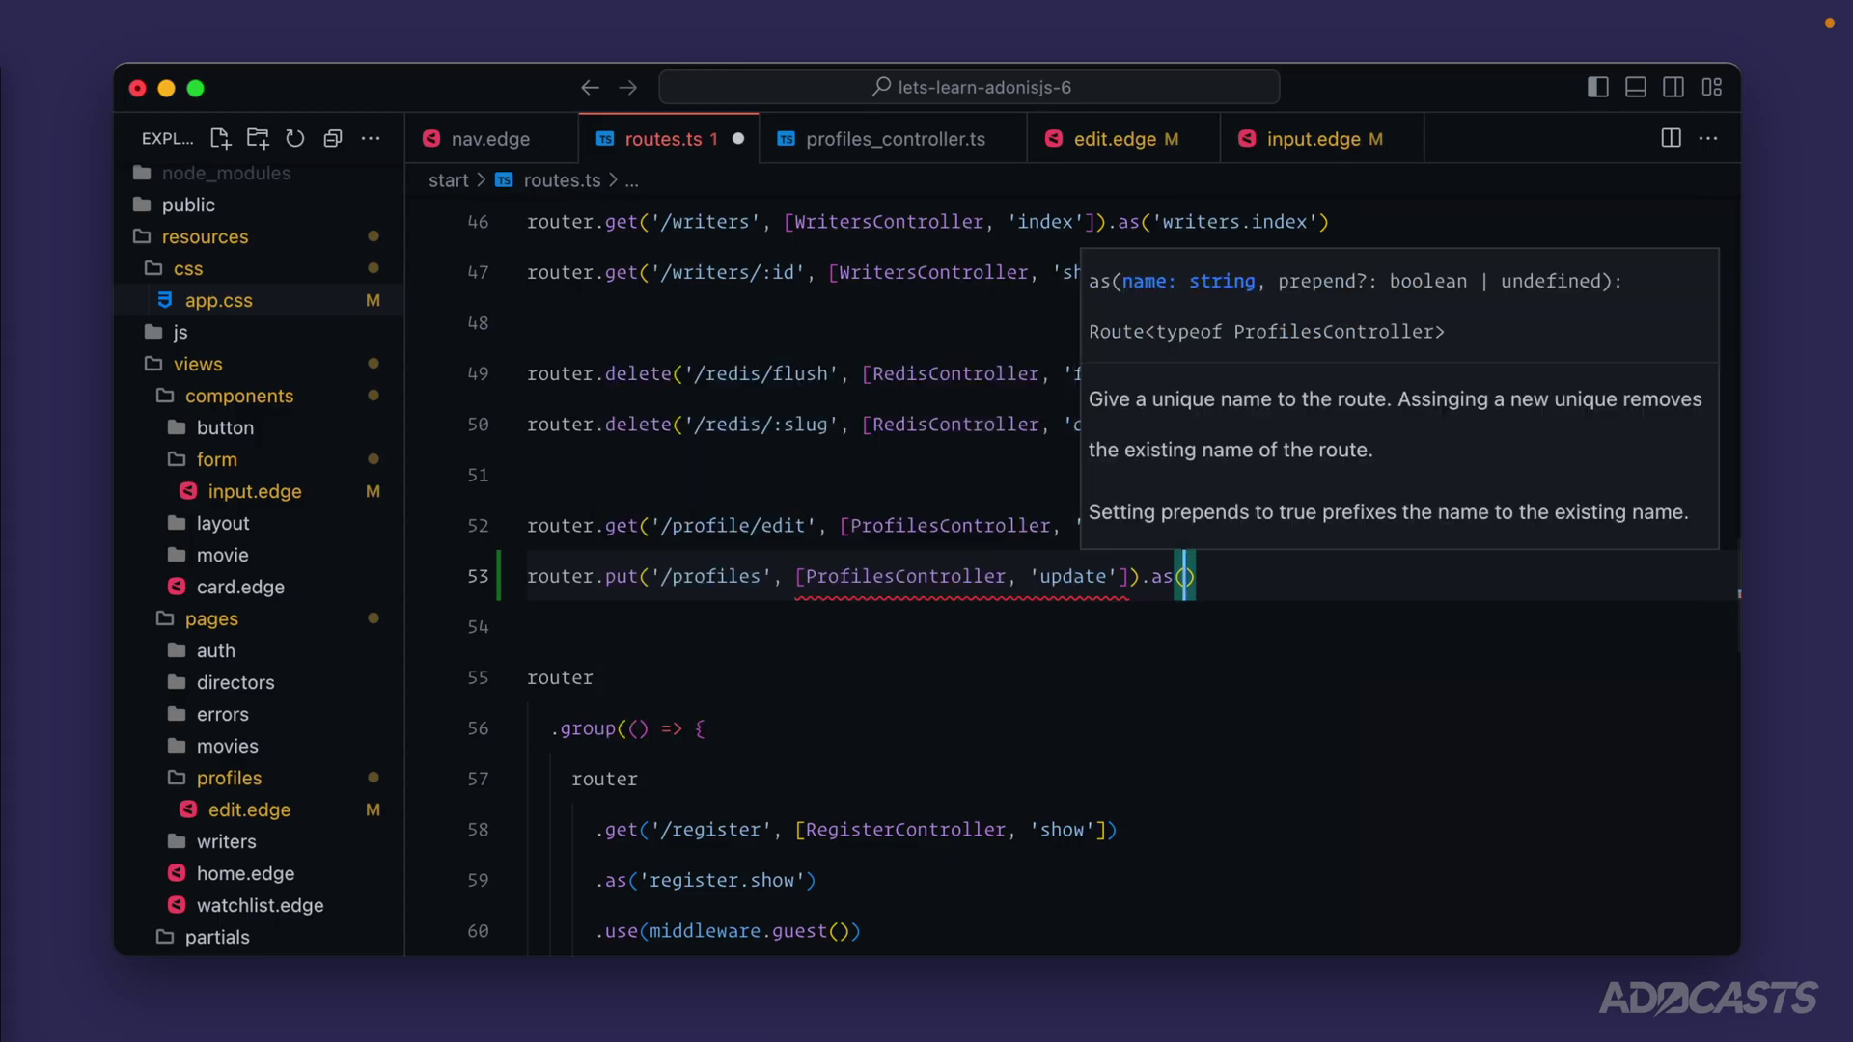
{"action": "type", "text": "profiles.update"}
{"action": "key", "text": "End"}
- Copy .use(middleware.auth()) from line 52 onto the update route
{"action": "key", "text": "Up"}
{"action": "key", "text": "shift+End"}
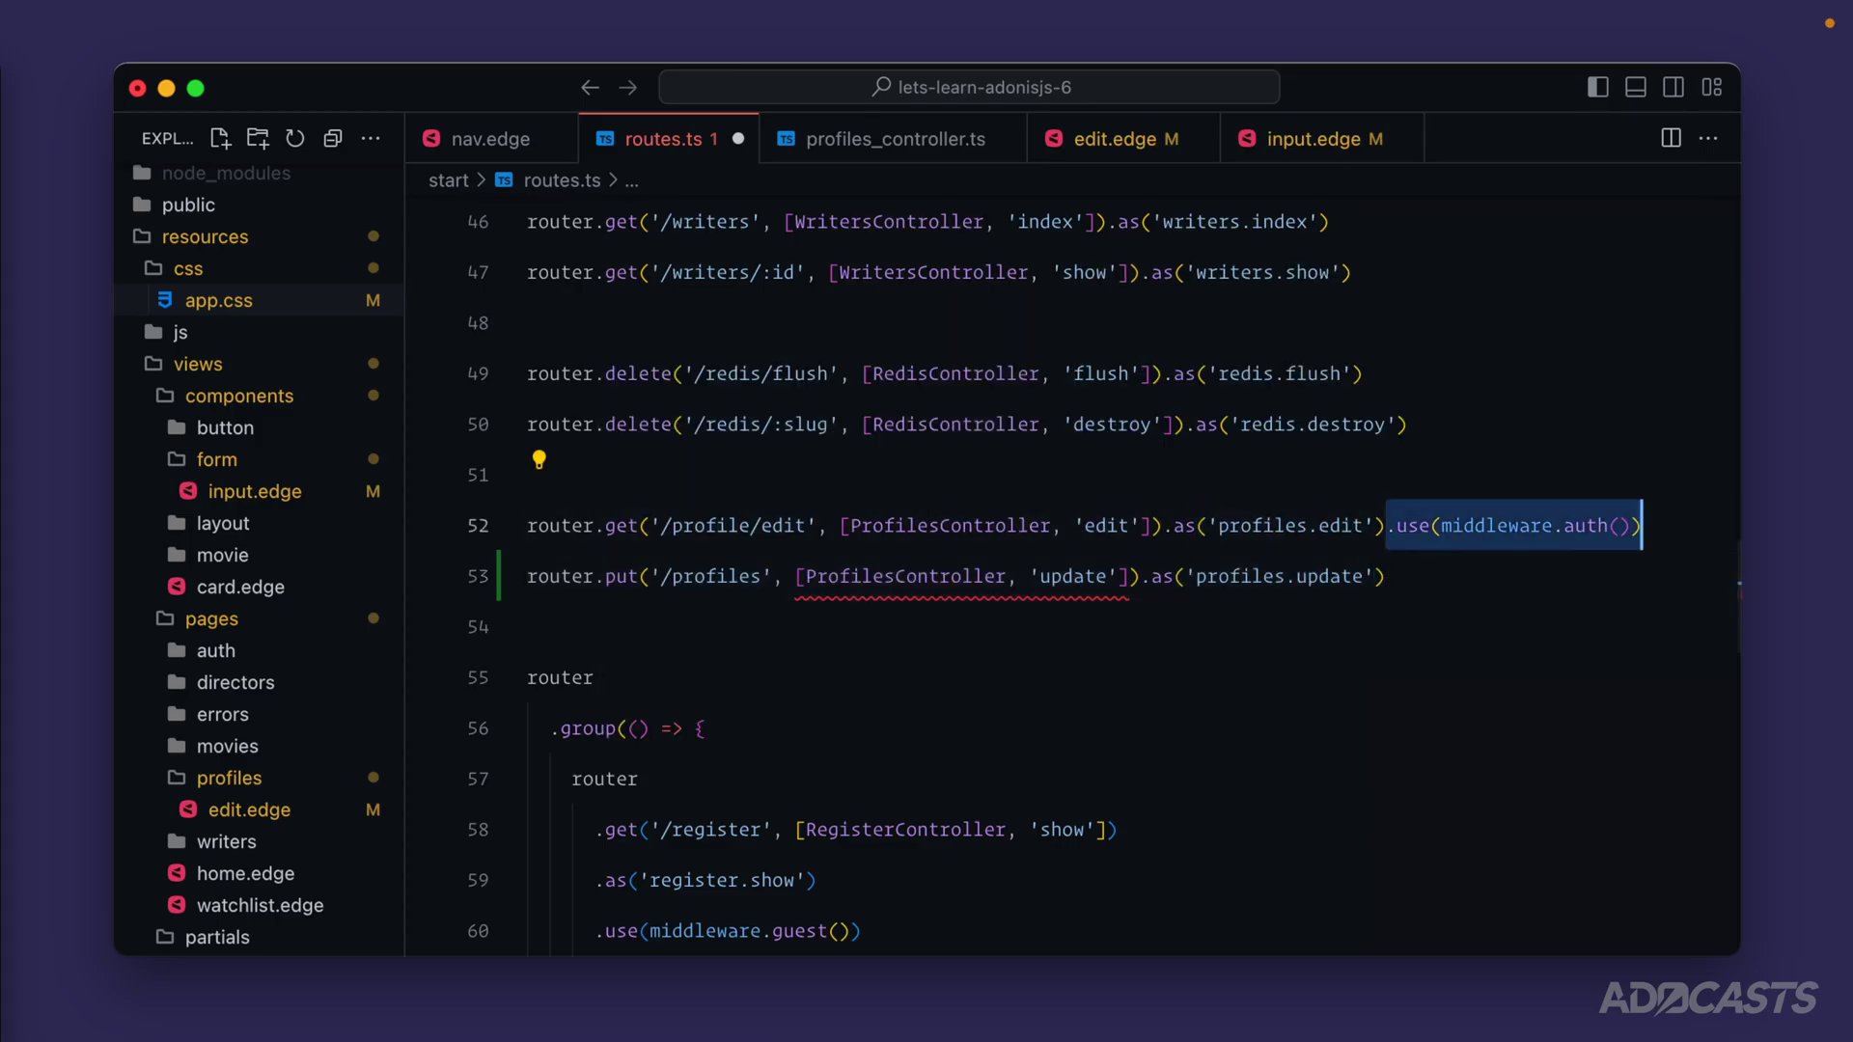
{"action": "key", "text": "ctrl+c"}
{"action": "key", "text": "Down"}
{"action": "key", "text": "ctrl+v"}
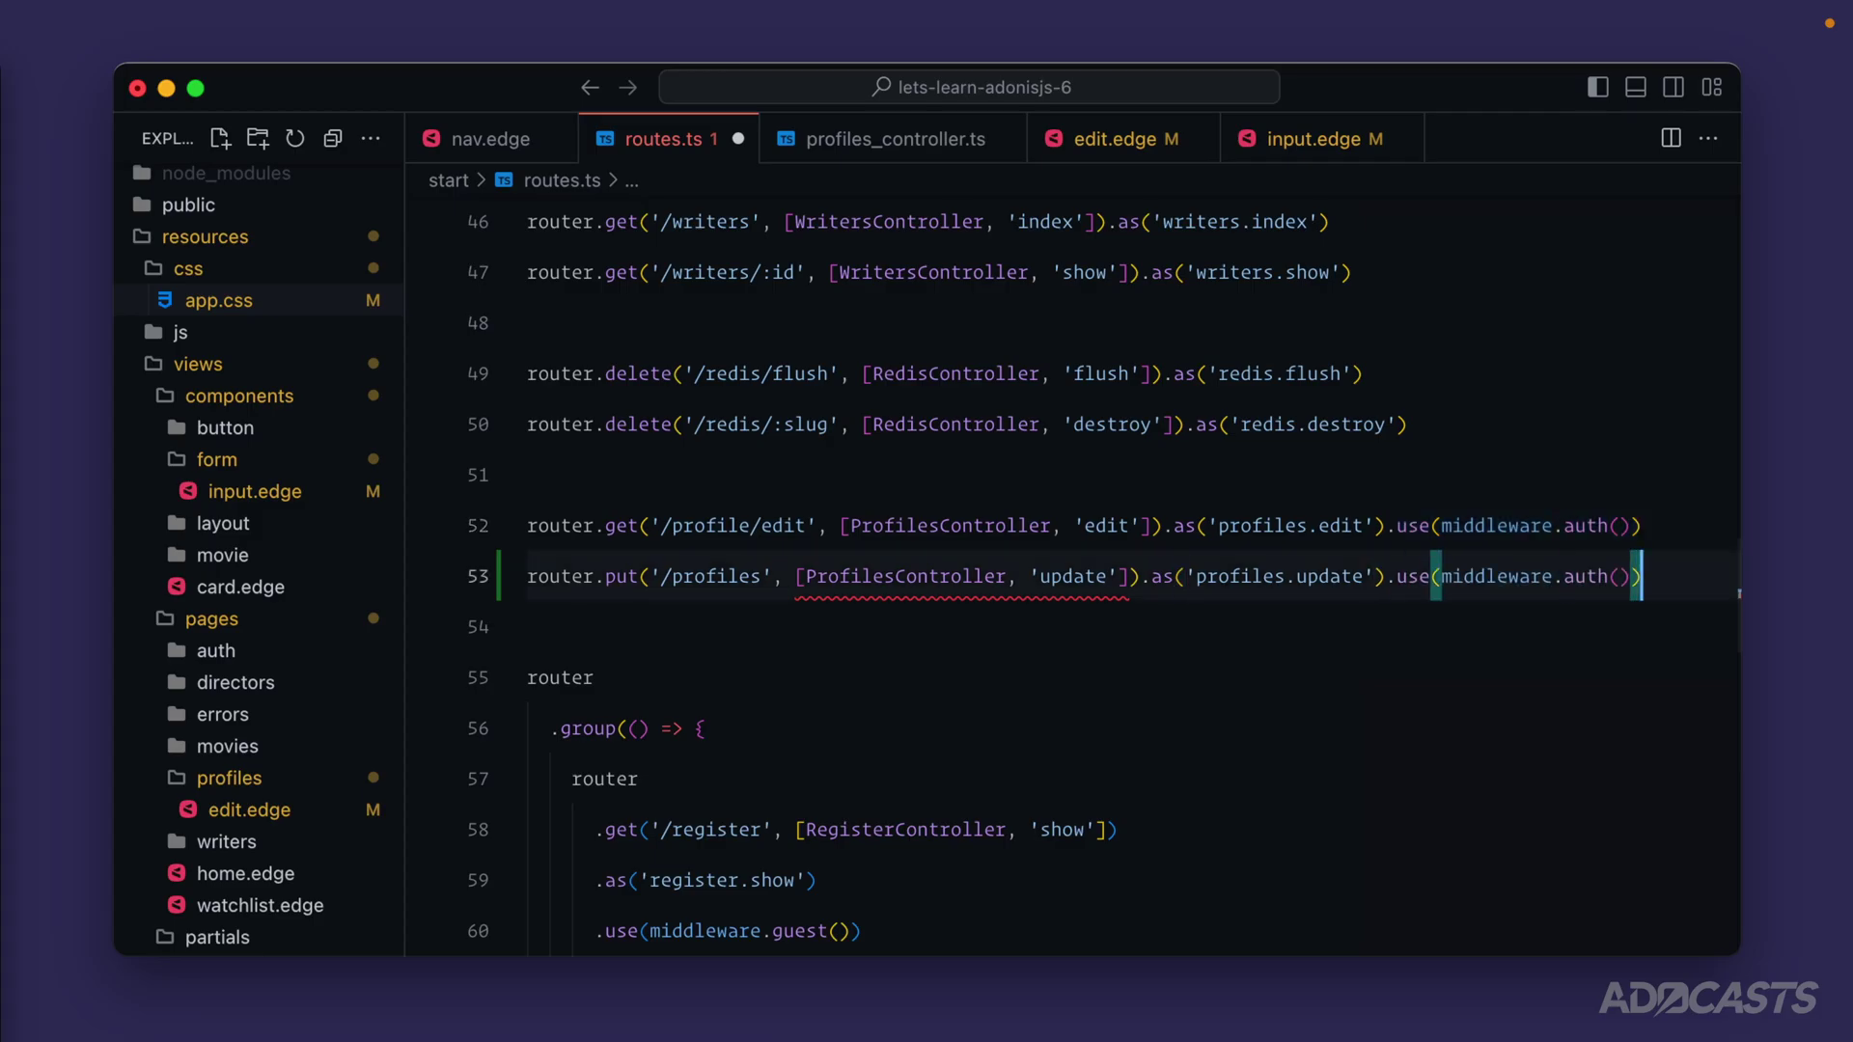
- Check the auth middleware on both profile routes and save routes.ts
{"action": "key", "text": "shift+Home"}
{"action": "key", "text": "shift+Up"}
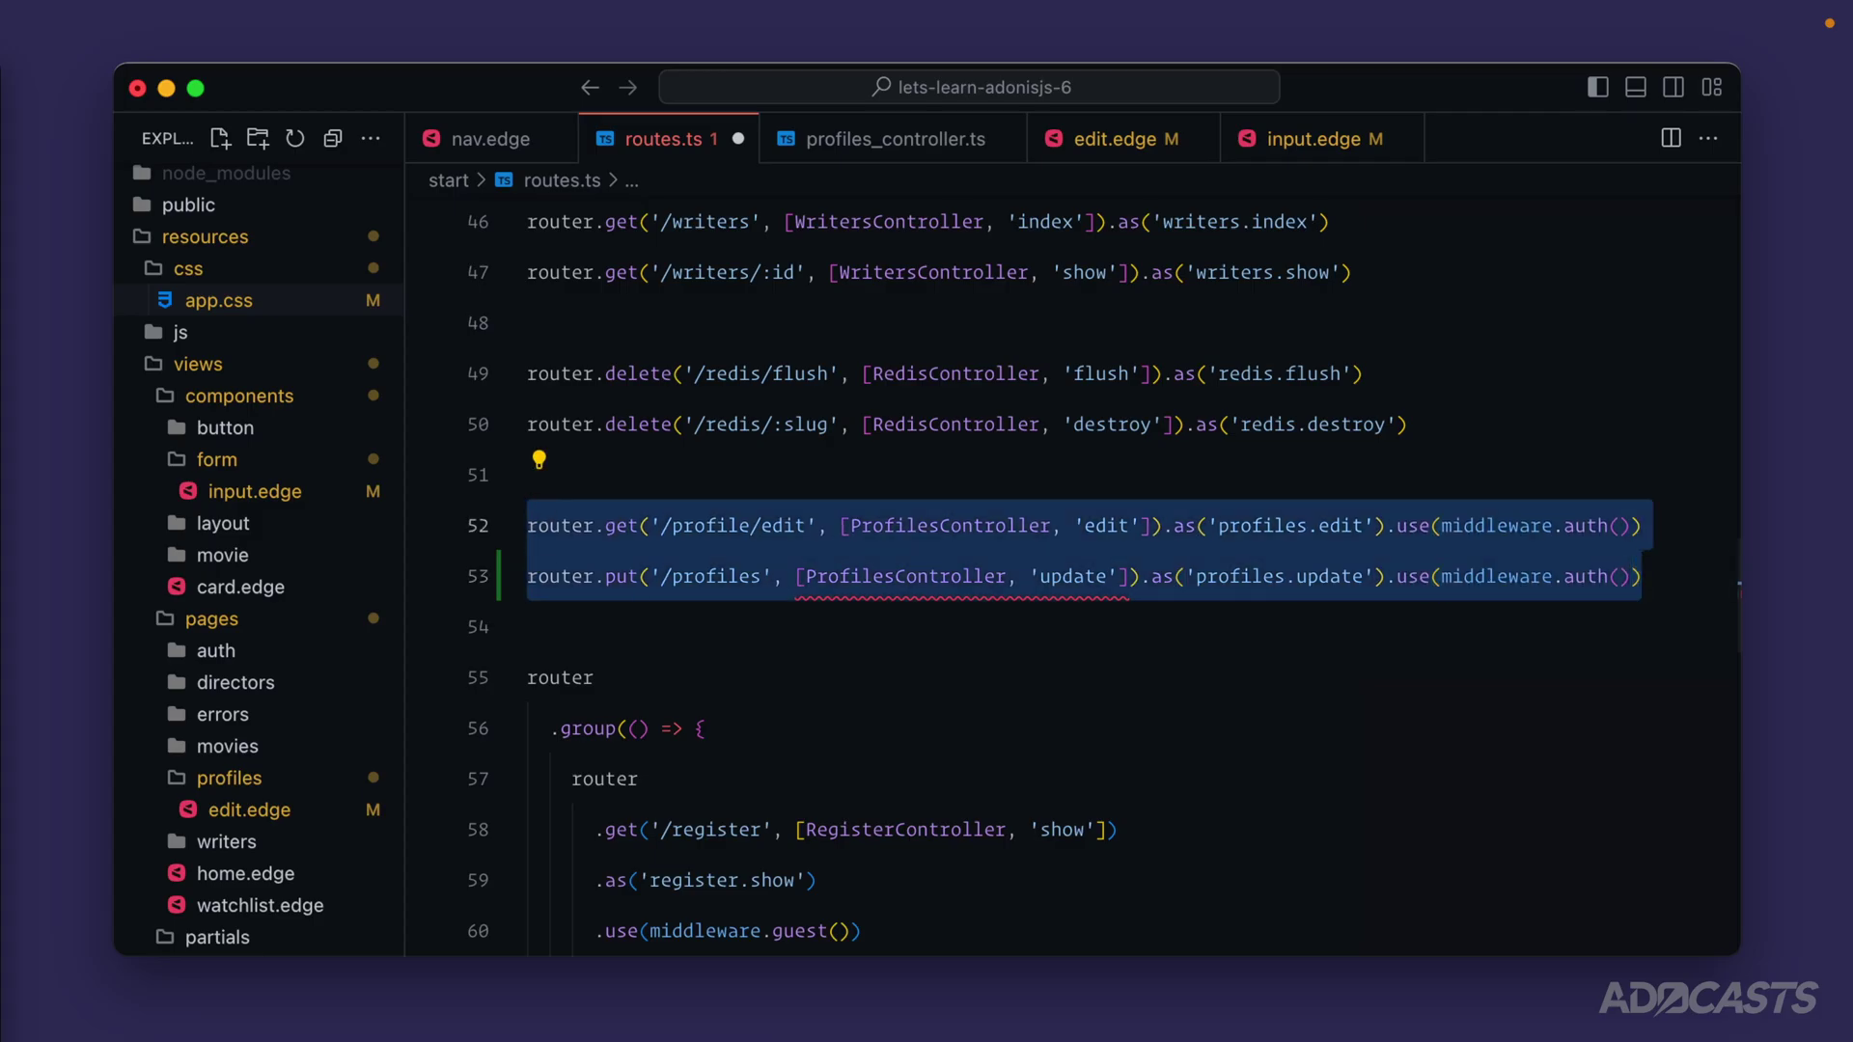
{"action": "key", "text": "Right"}
{"action": "key", "text": "shift+Home"}
{"action": "key", "text": "shift+Up"}
{"action": "key", "text": "Right"}
{"action": "key", "text": "shift+alt+Left"}
{"action": "key", "text": "shift+alt+Left"}
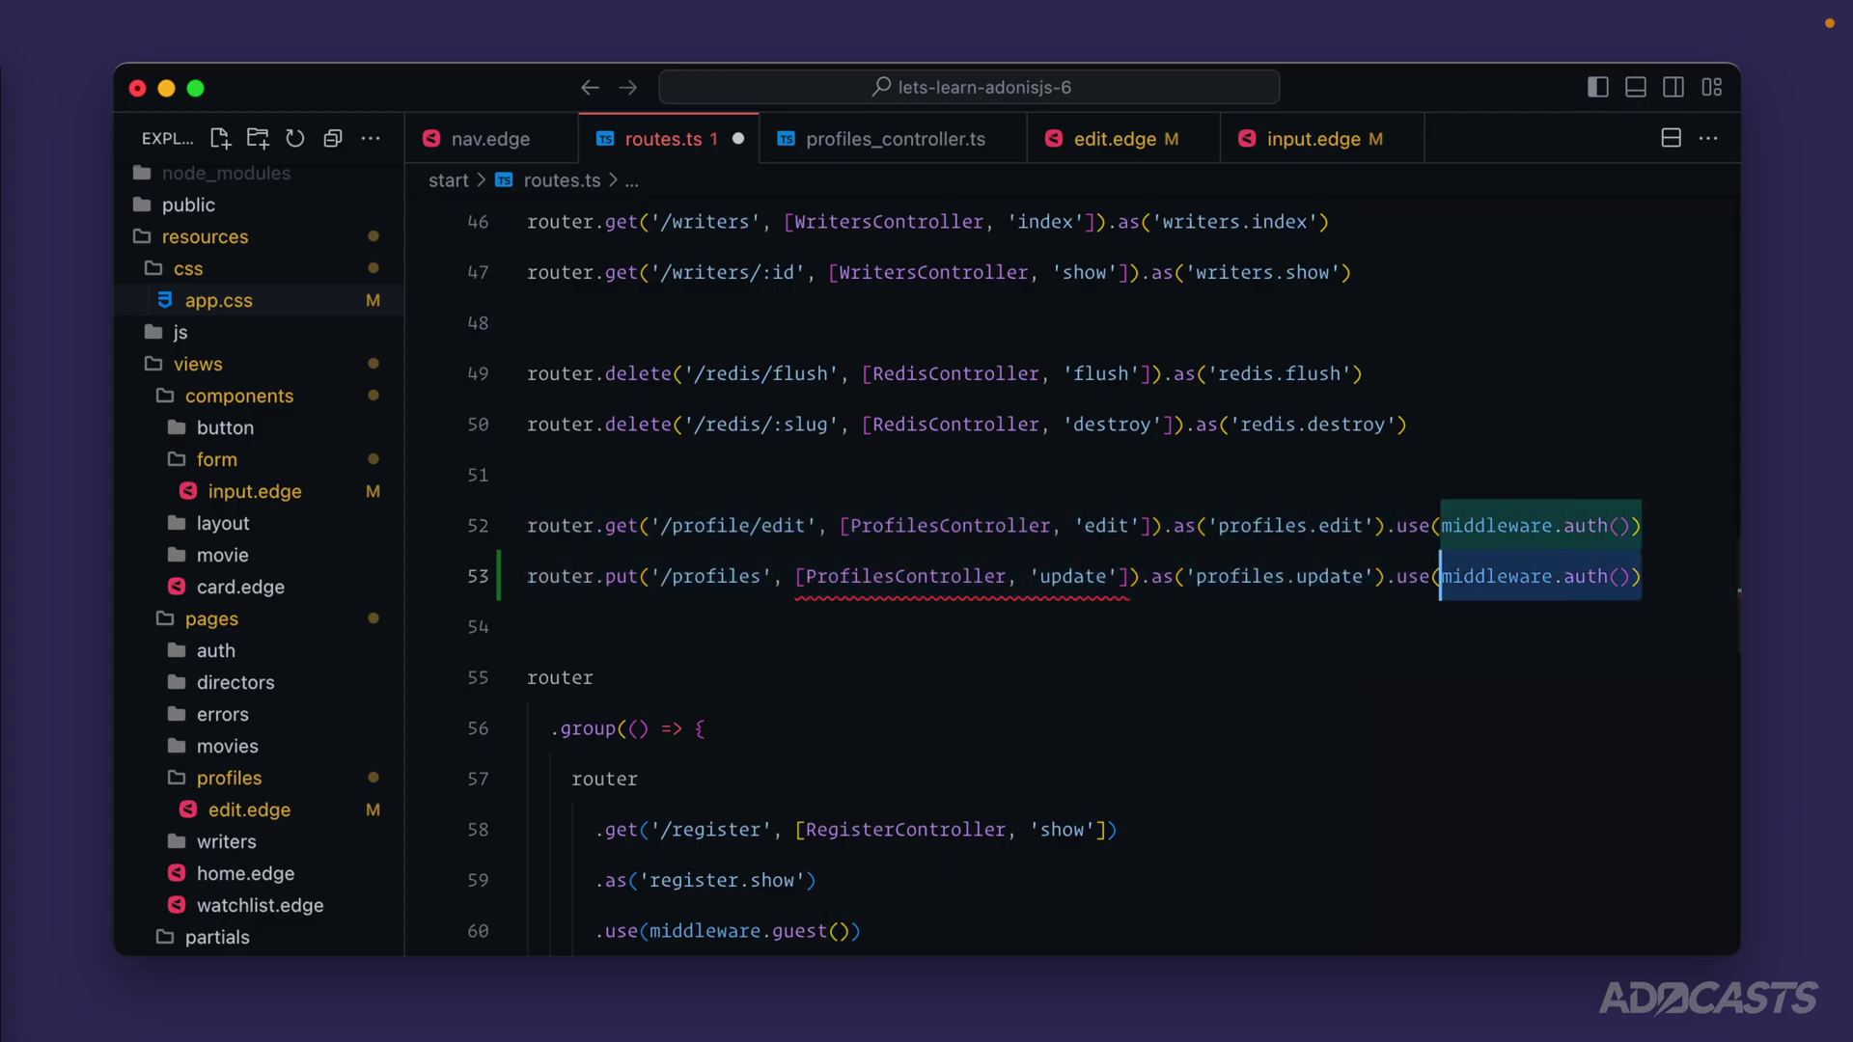
{"action": "key", "text": "shift+alt+Left"}
{"action": "key", "text": "Right"}
{"action": "left_click_drag", "start_coordinate": [1673, 569], "coordinate": [1414, 563]}
{"action": "left_click", "coordinate": [1301, 604]}
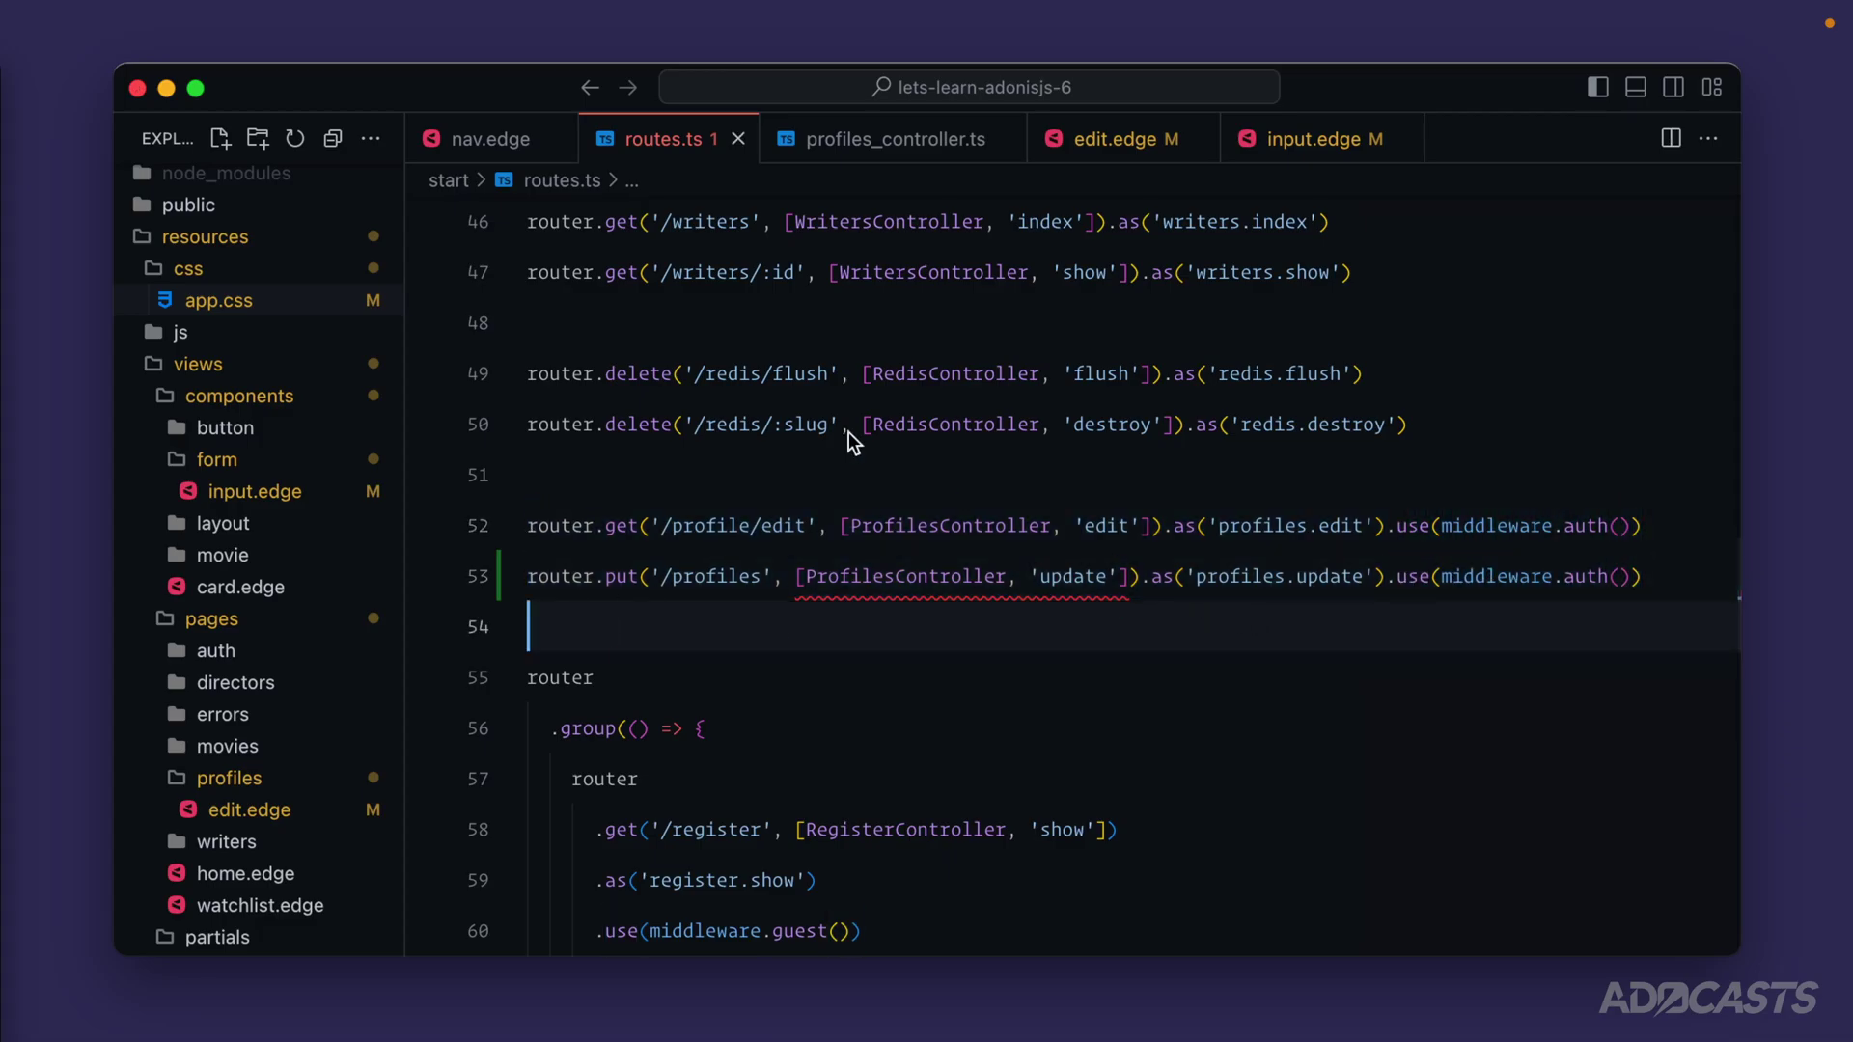
{"action": "key", "text": "super+s"}
- Write async update({ request, response, auth }: HttpContext) {} in ProfilesController, then open the Command Palette
{"action": "left_click", "coordinate": [866, 137]}
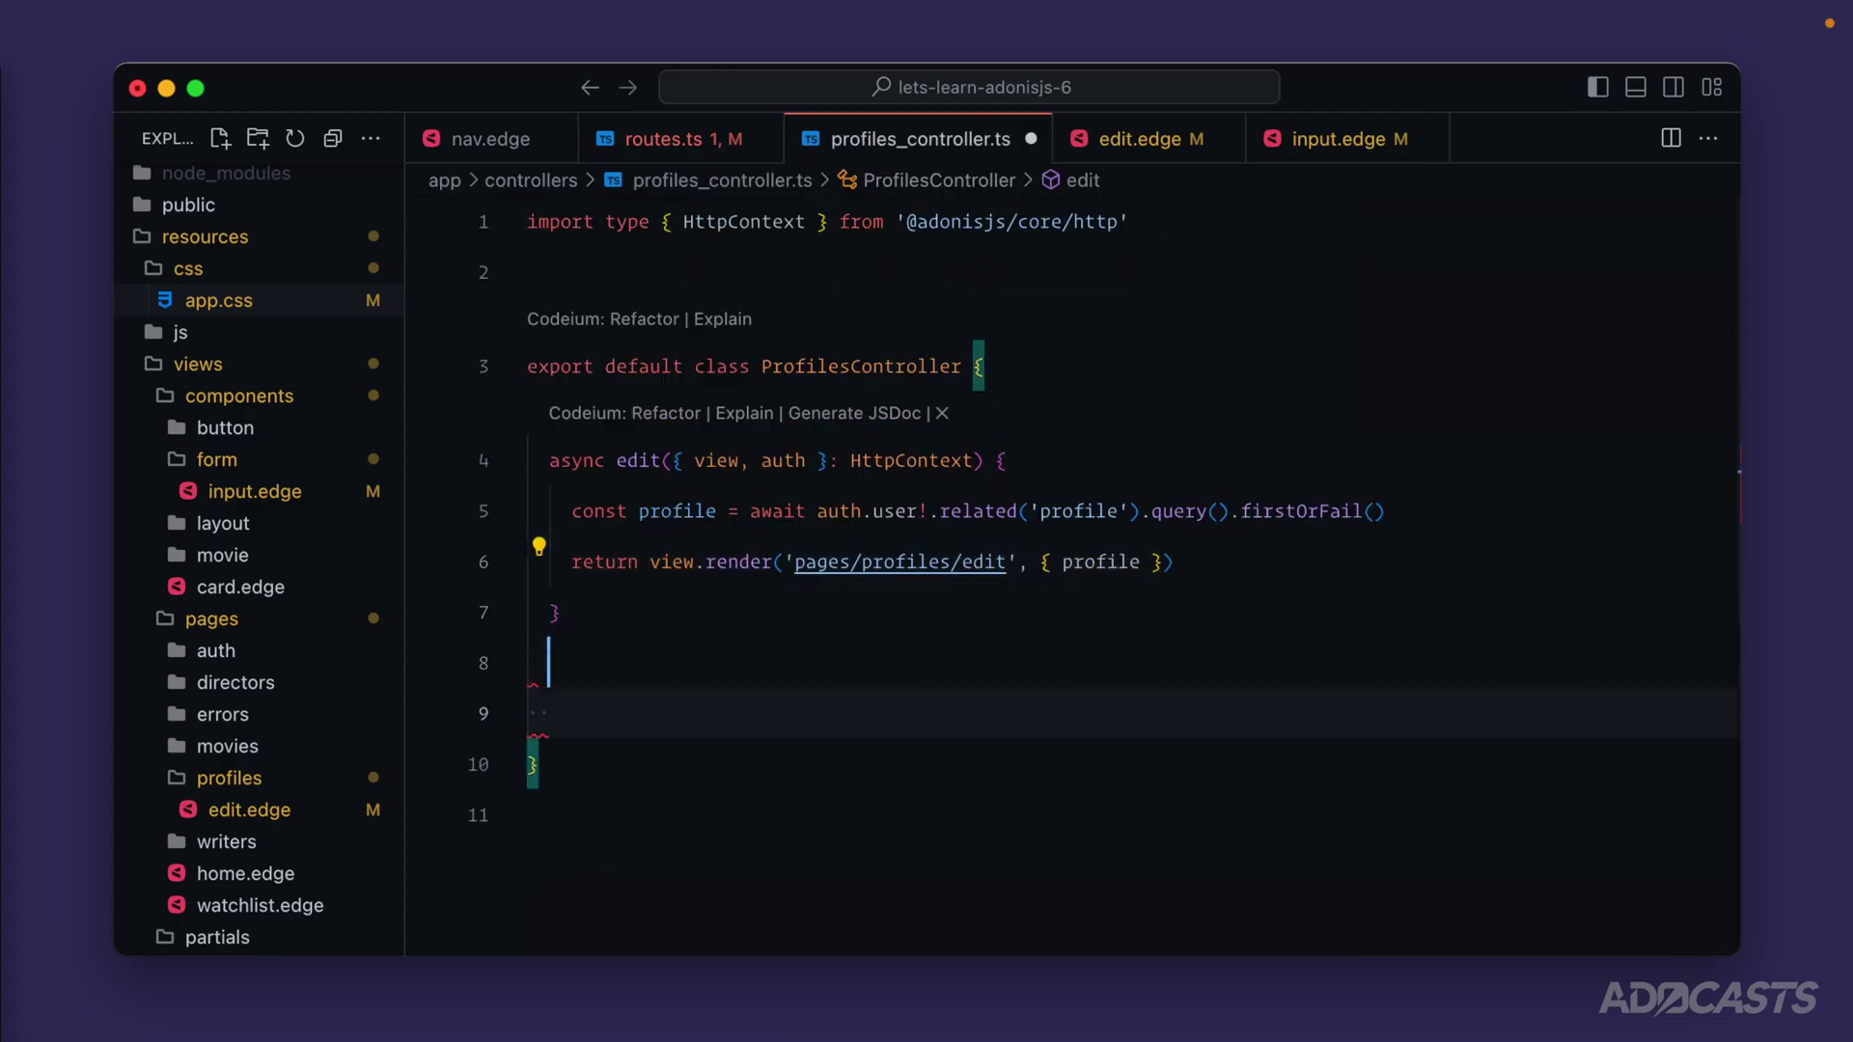
{"action": "type", "text": "async update({"}
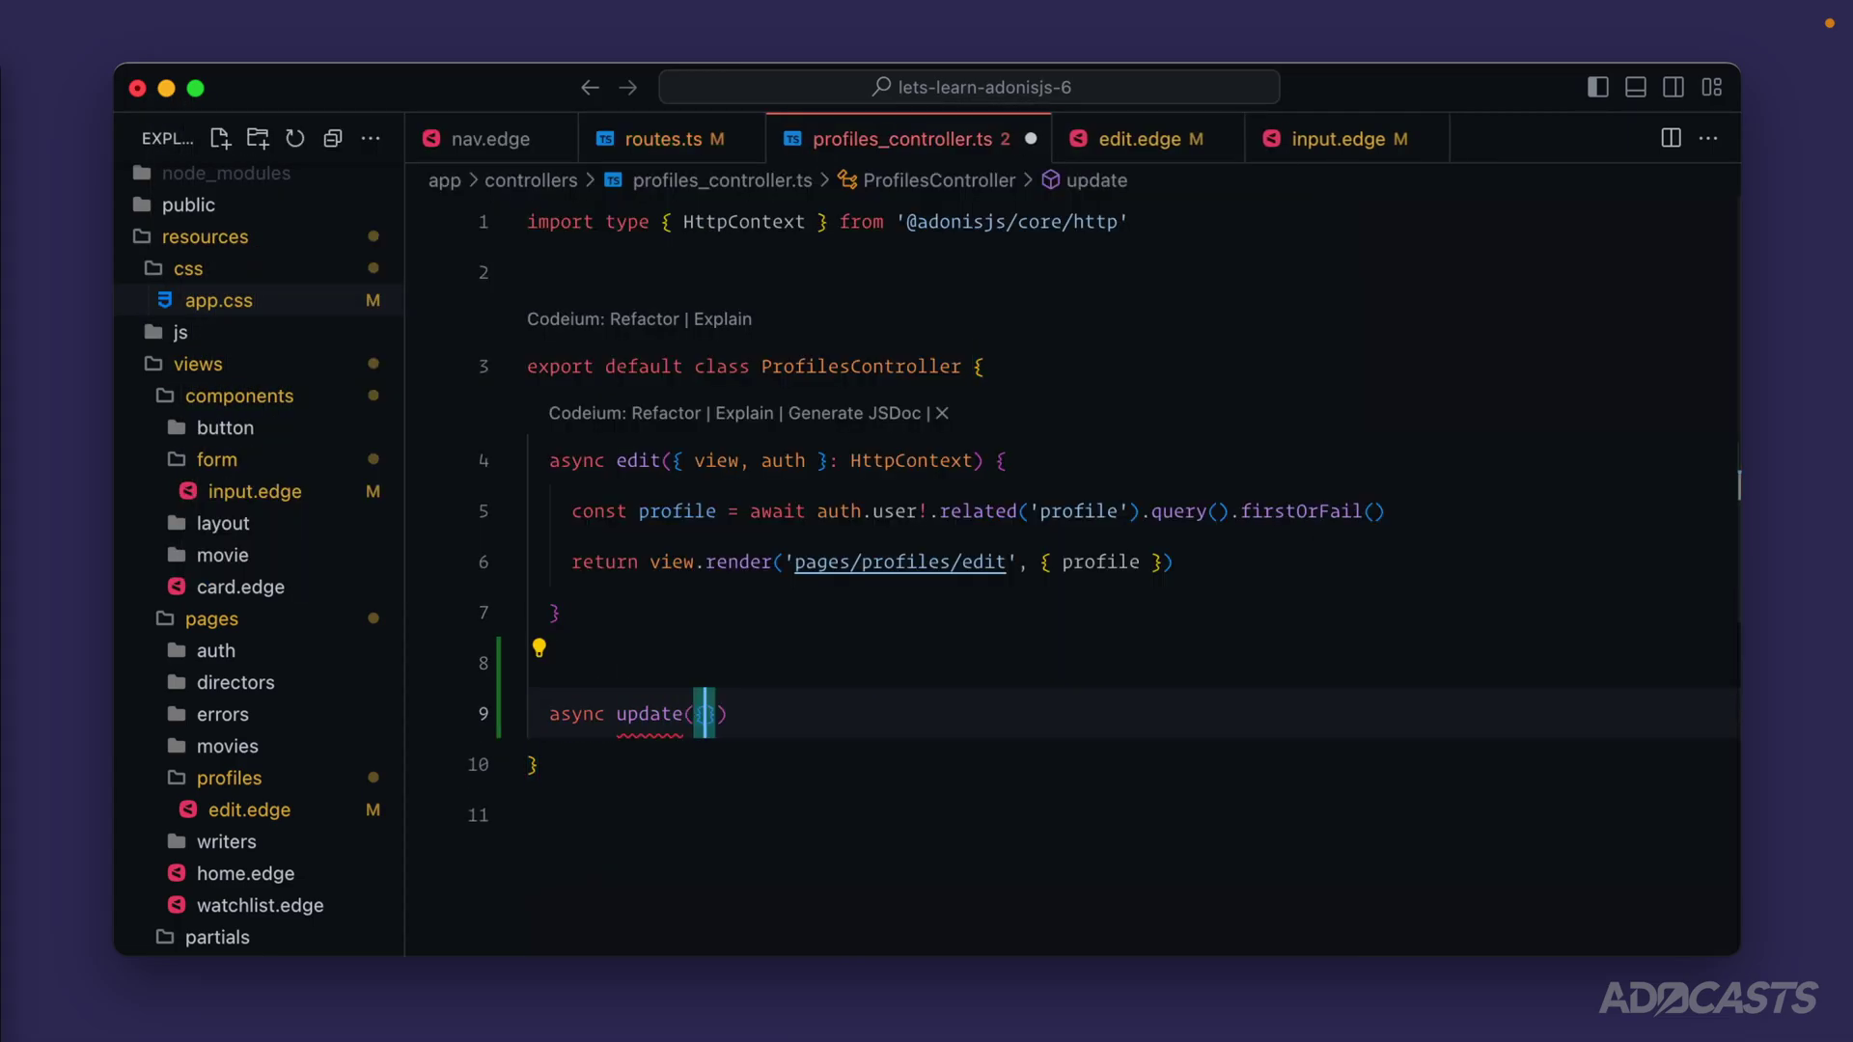
{"action": "type", "text": " request, respo"}
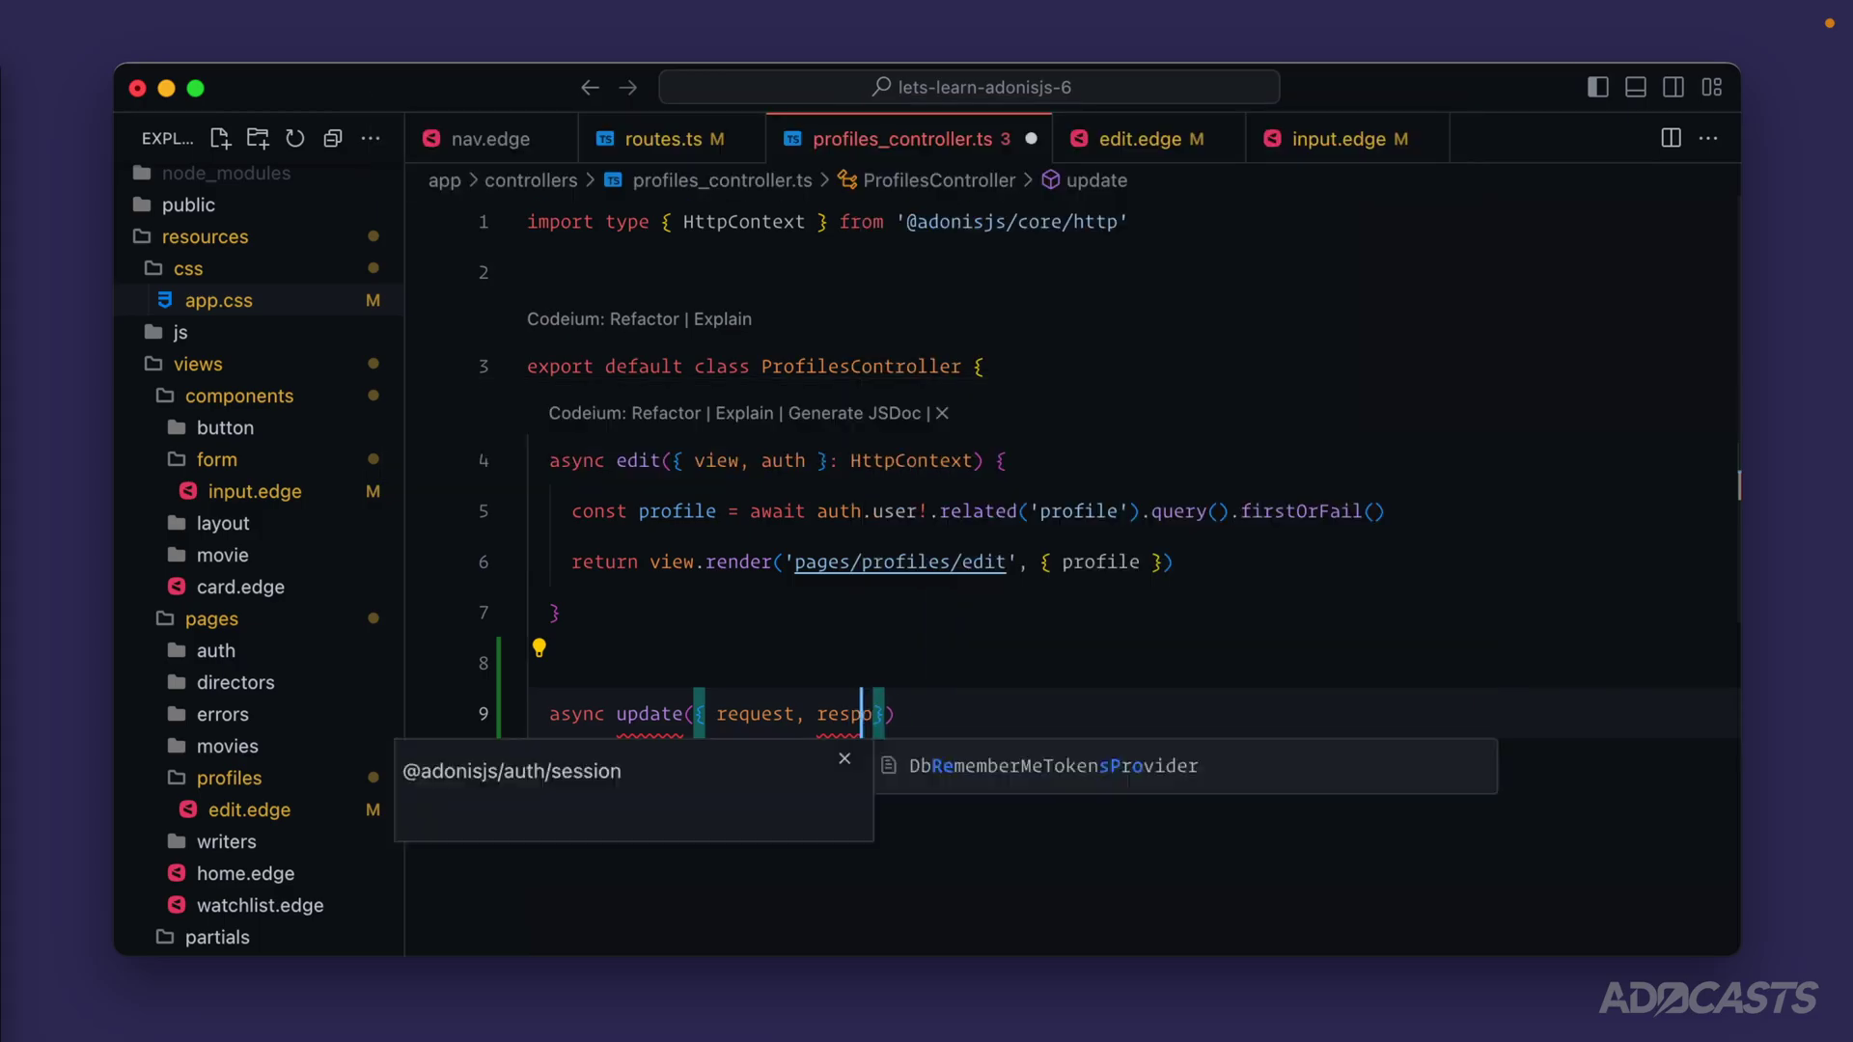
{"action": "type", "text": "nse, auth }: Http"}
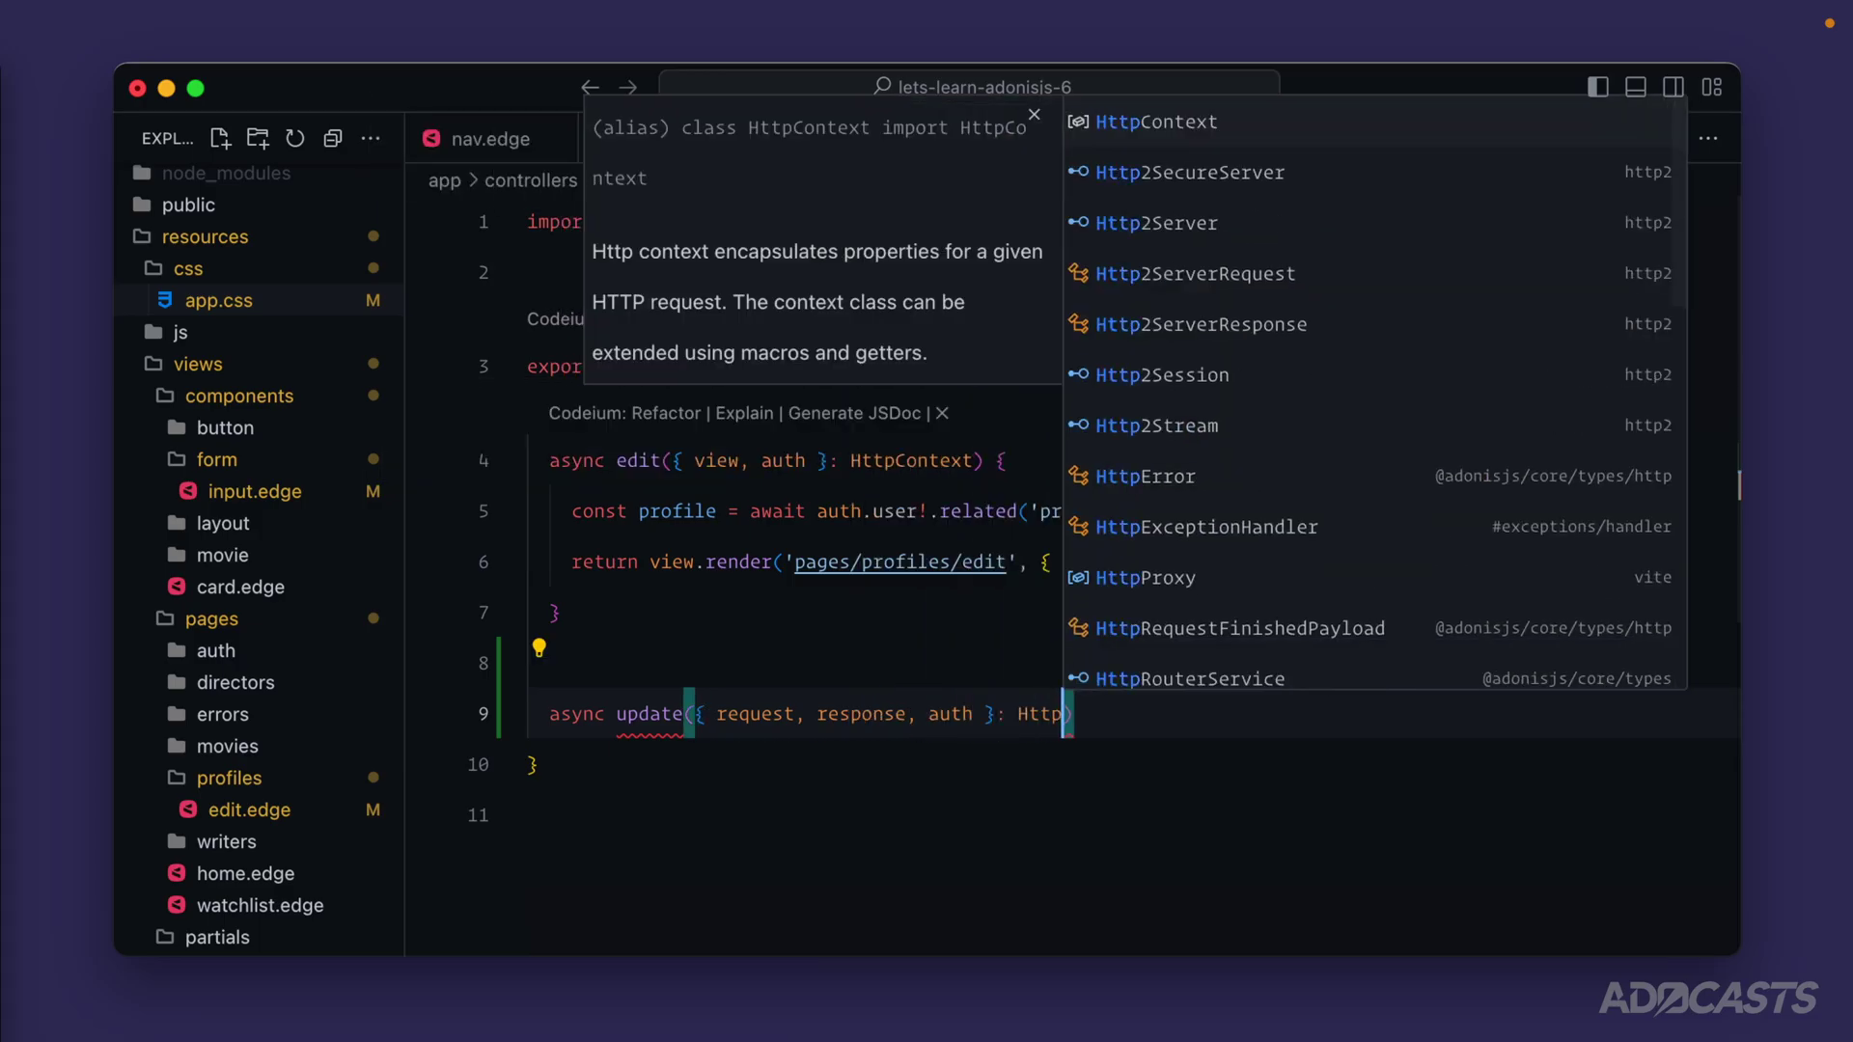
{"action": "key", "text": "Return"}
{"action": "type", "text": ") {"}
{"action": "key", "text": "Return"}
{"action": "scroll", "coordinate": [1025, 682], "scroll_direction": "down", "scroll_amount": 1}
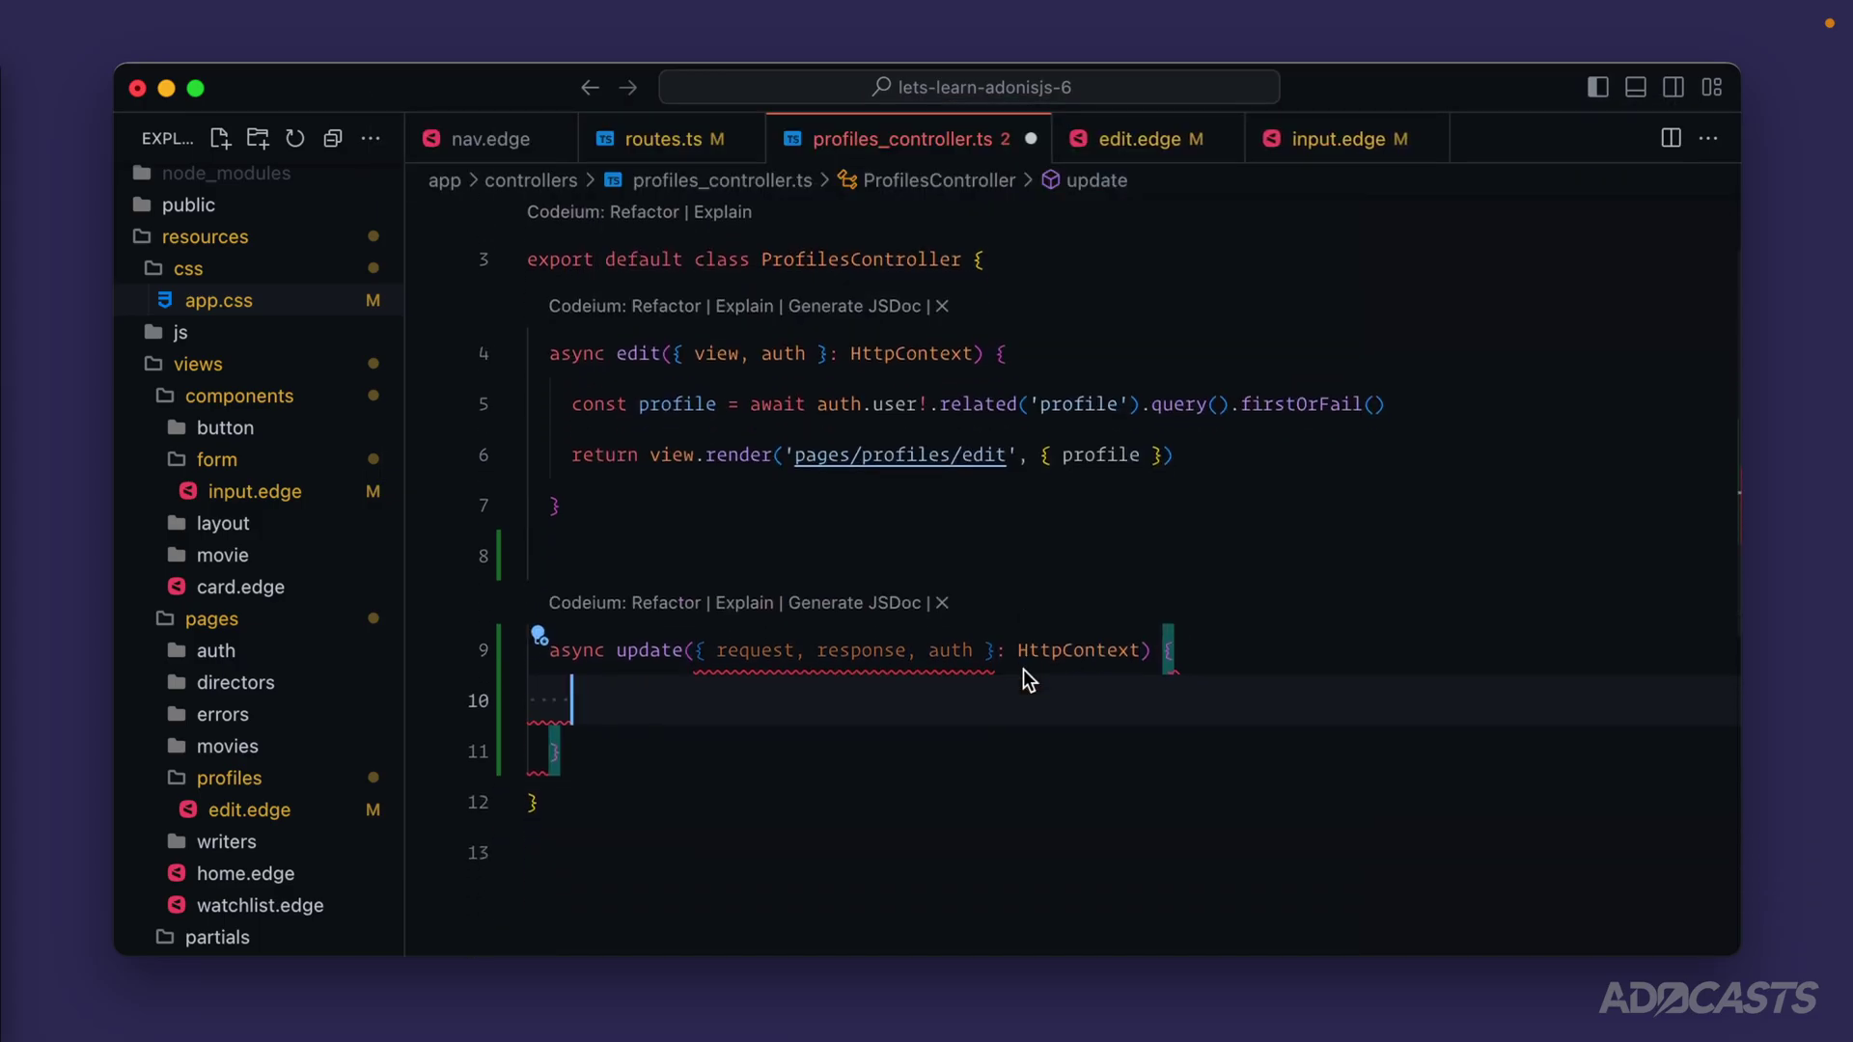
{"action": "scroll", "coordinate": [1024, 681], "scroll_direction": "down", "scroll_amount": 2}
{"action": "scroll", "coordinate": [1024, 682], "scroll_direction": "down", "scroll_amount": 1}
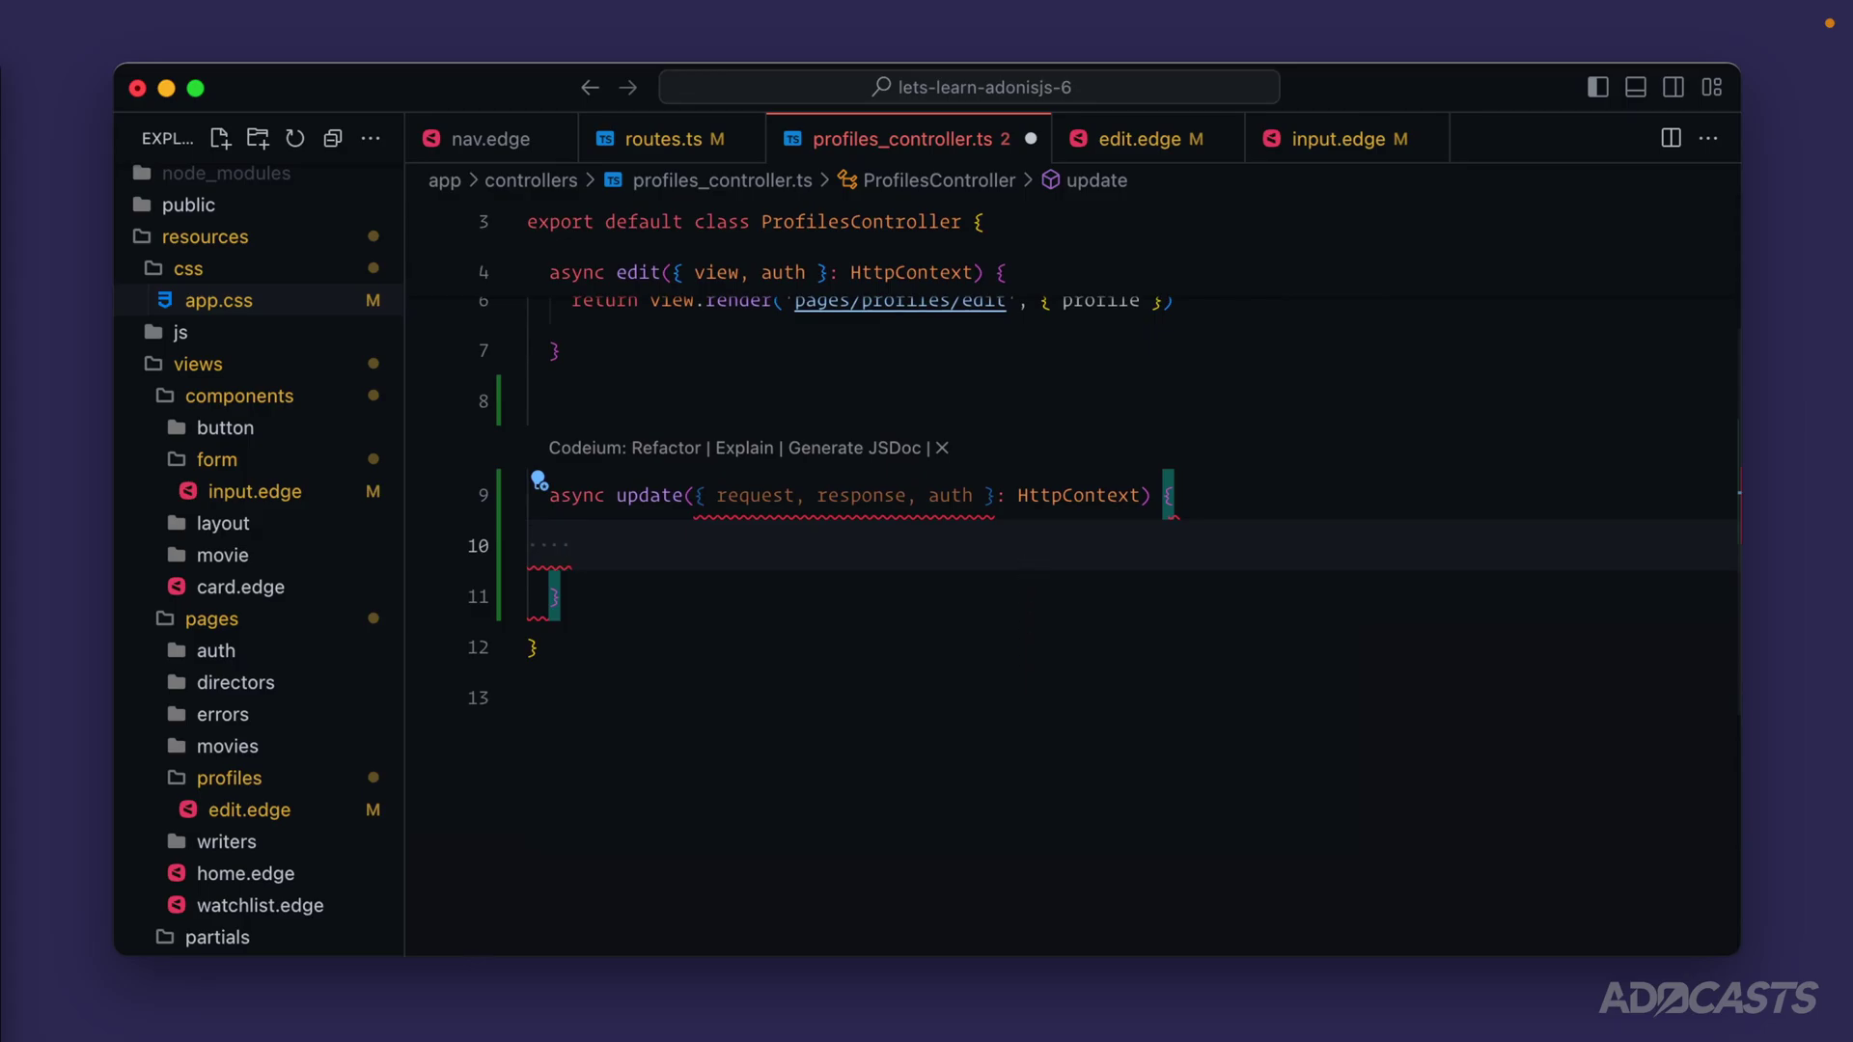
{"action": "key", "text": "cmd+shift+p"}
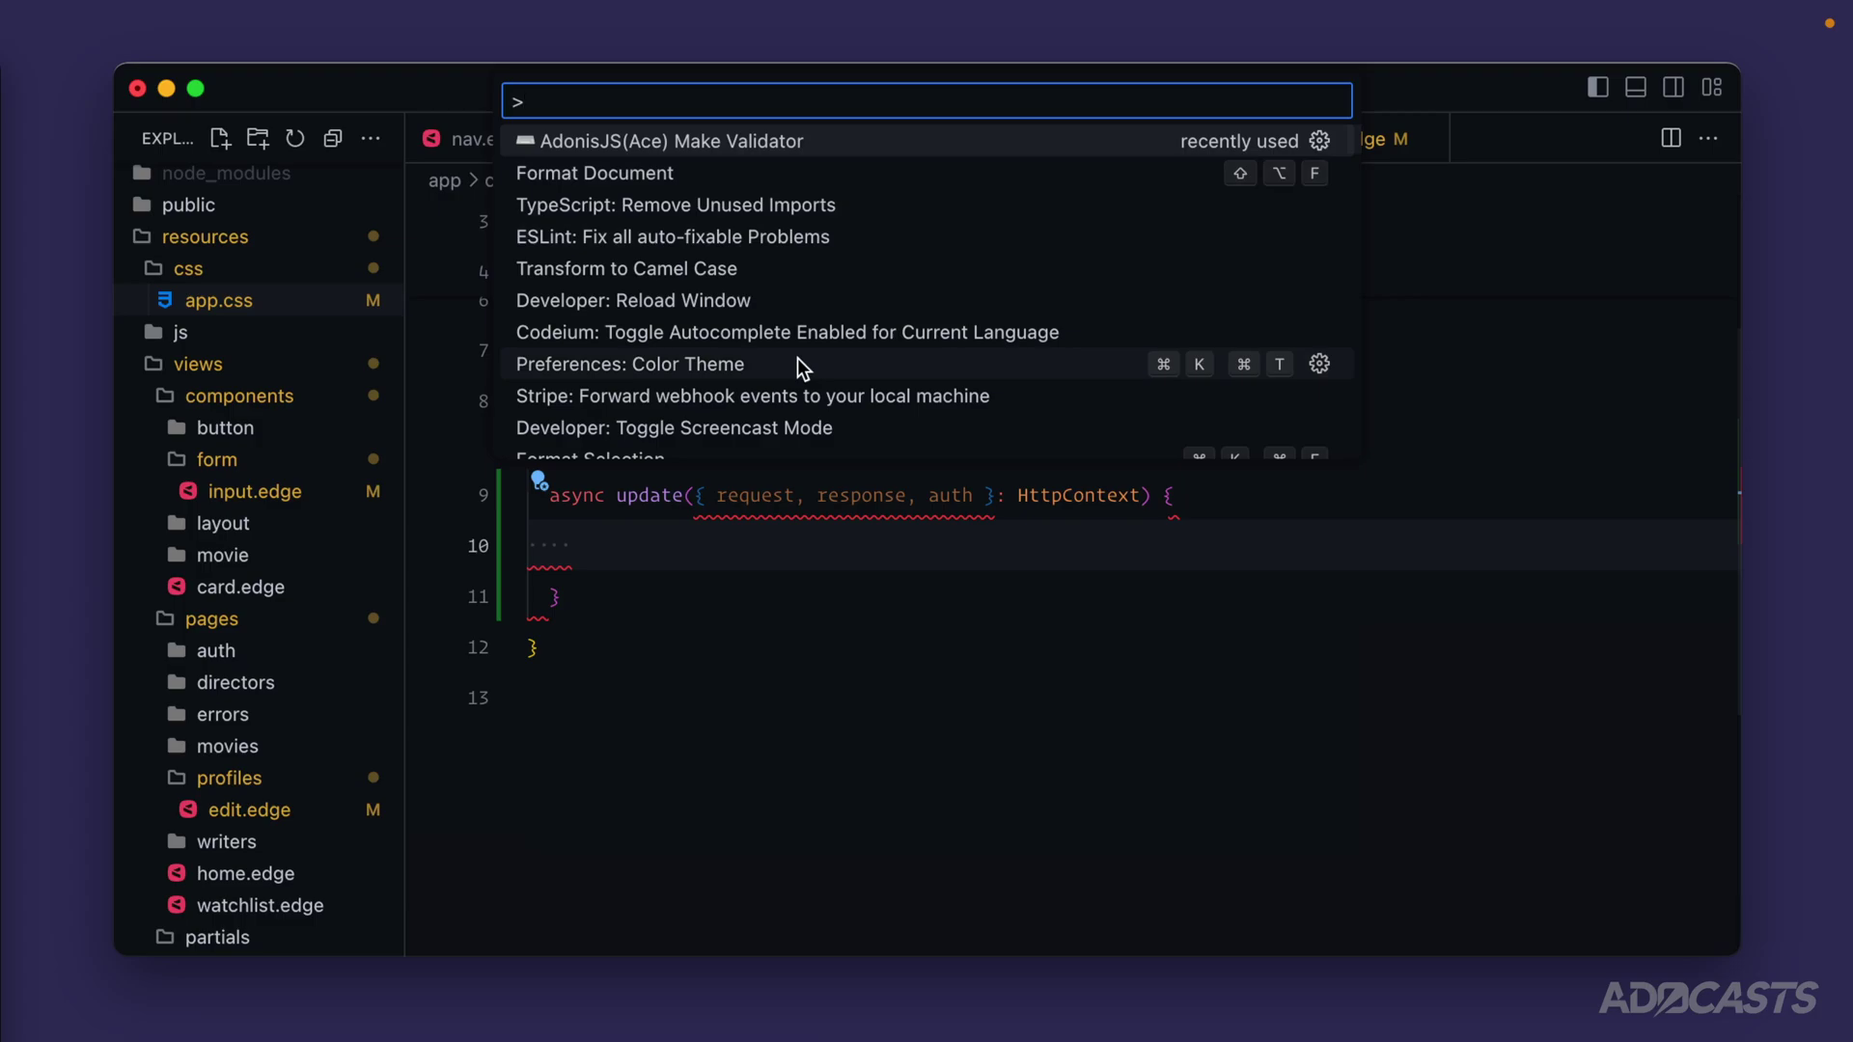
{"action": "type", "text": "adonisjs"}
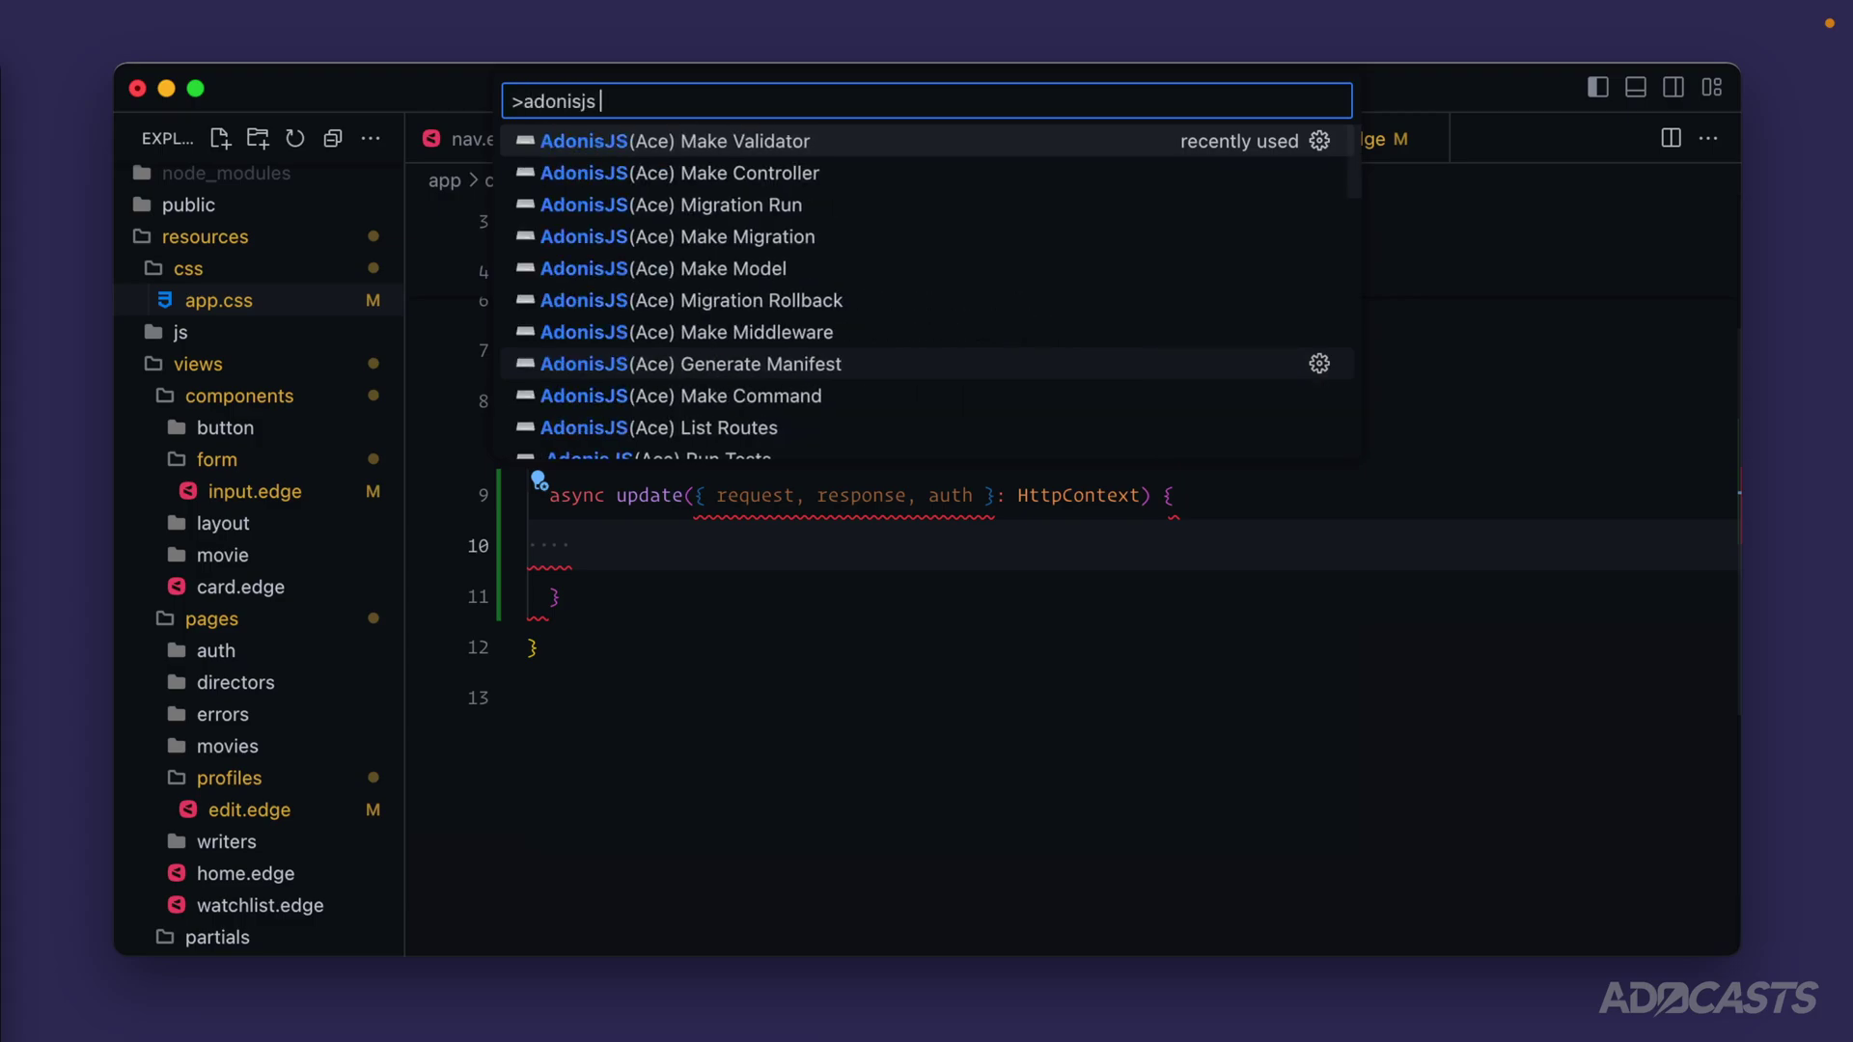
{"action": "type", "text": " makeva"}
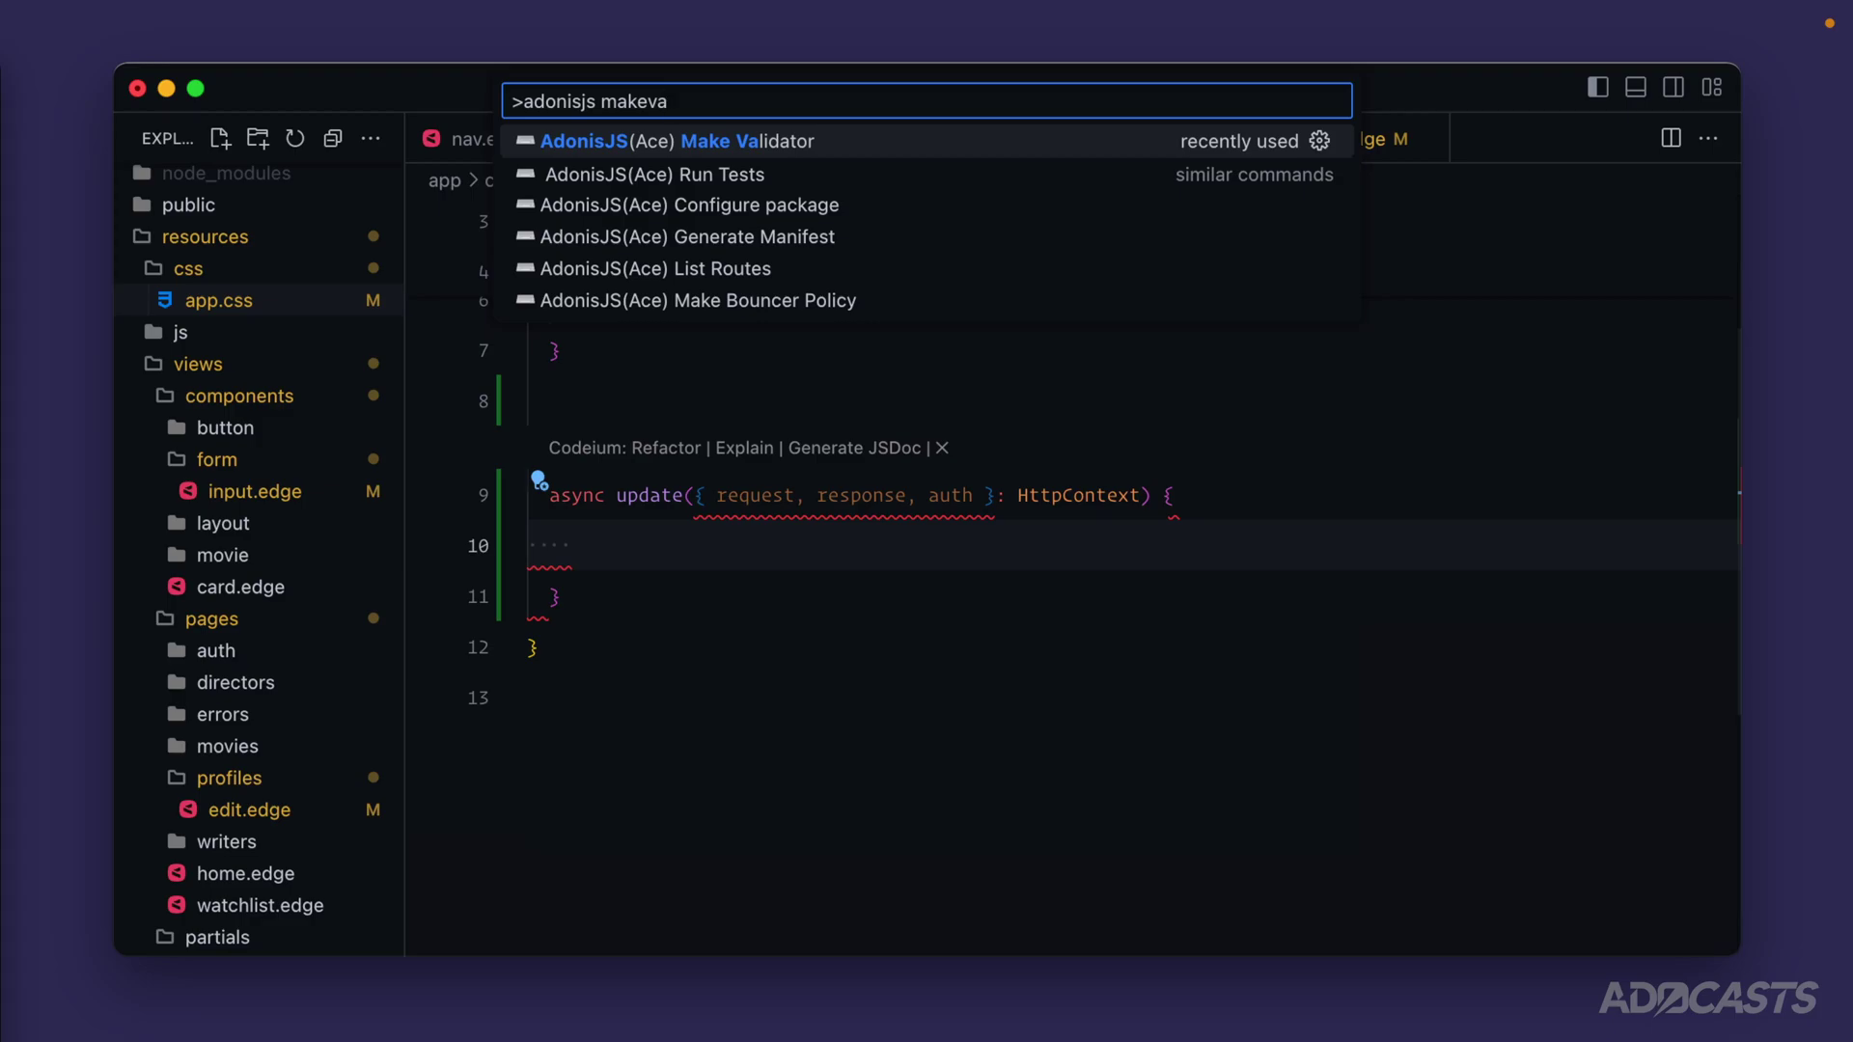
- Generate a validator named profile with the Ace Make Validator command
{"action": "key", "text": "Return"}
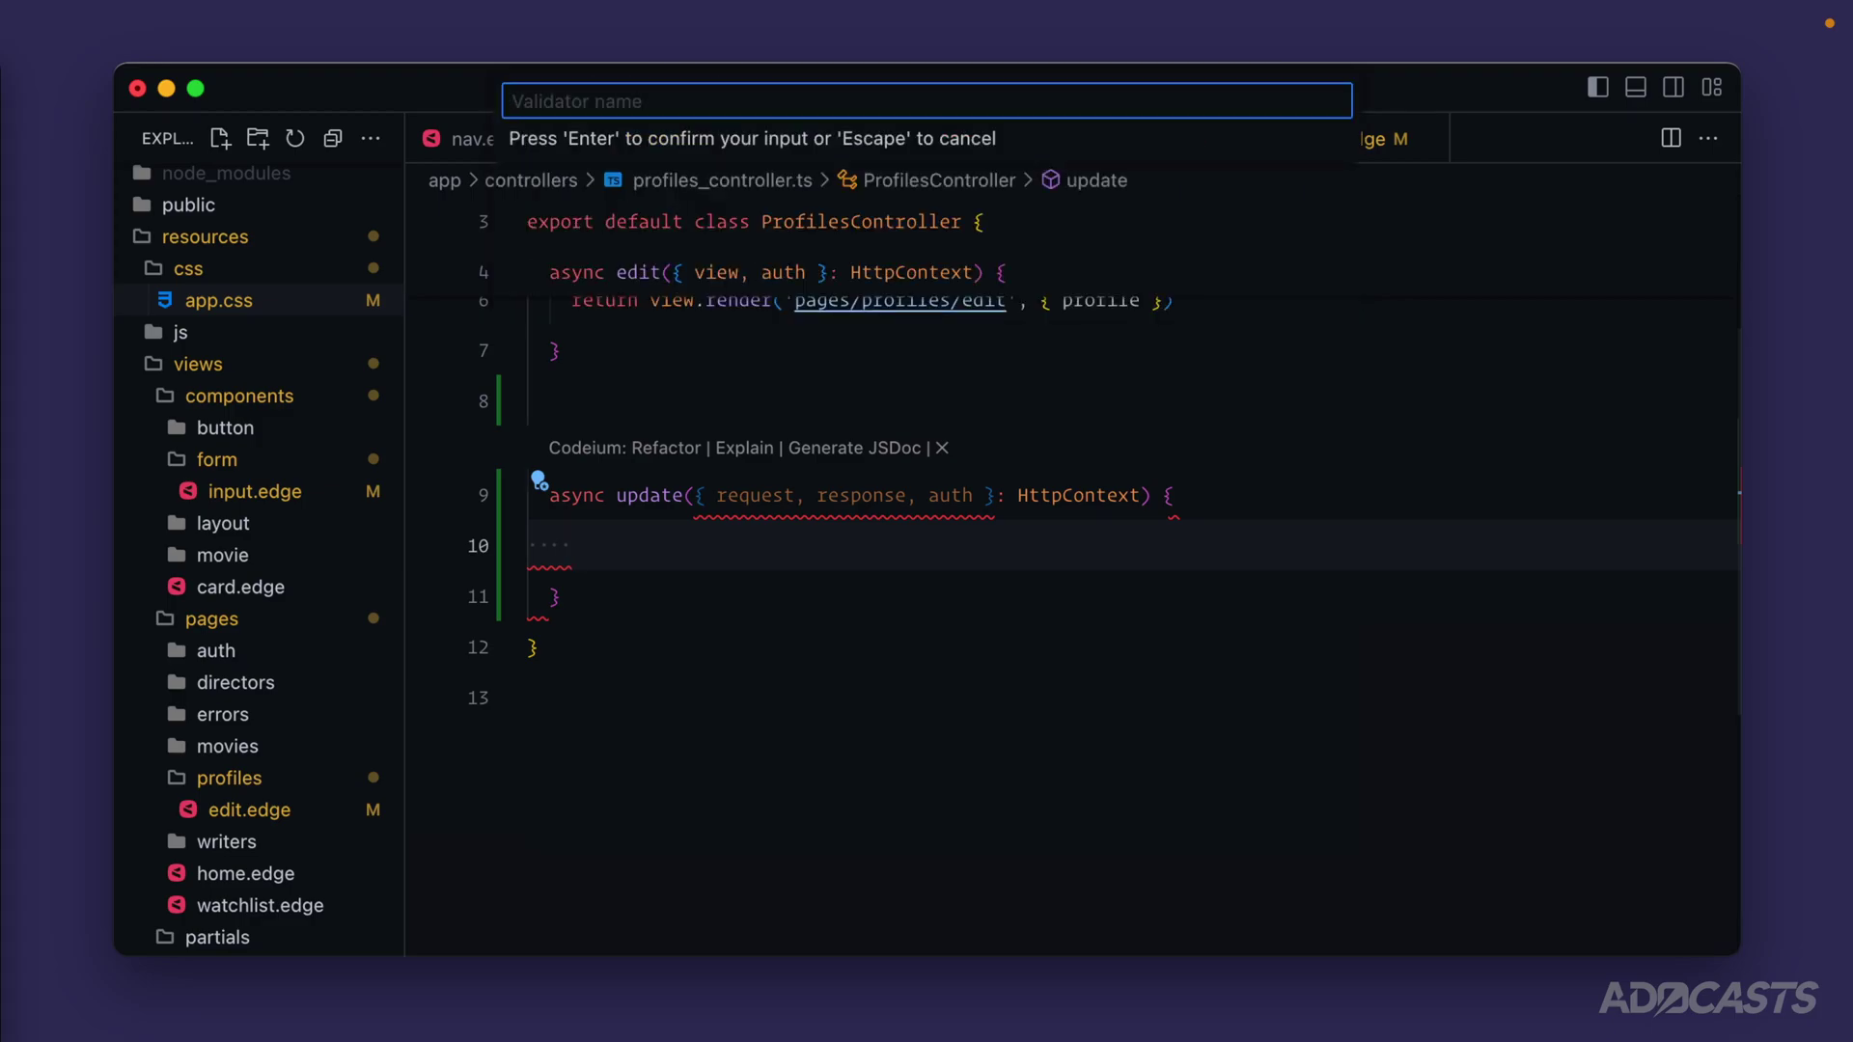
{"action": "type", "text": "profile"}
{"action": "key", "text": "Return"}
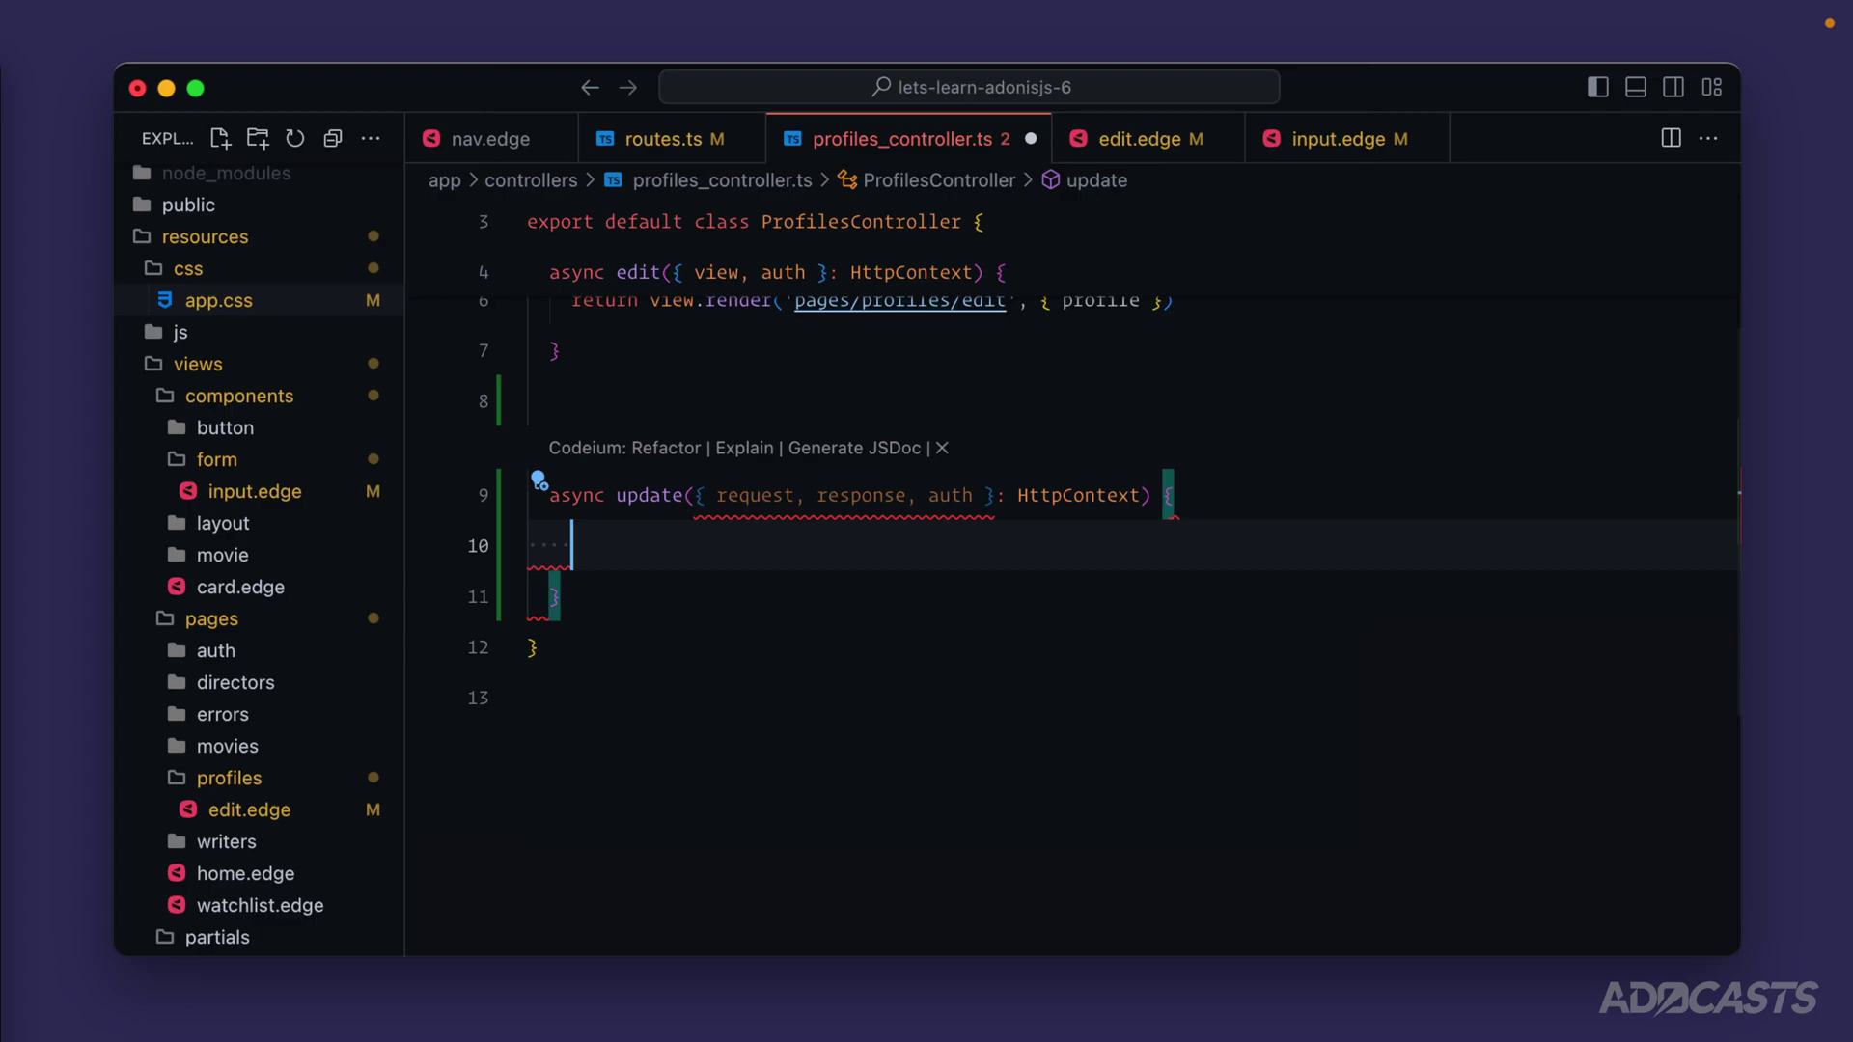
{"action": "key", "text": "Return"}
{"action": "key", "text": "Return"}
{"action": "type", "text": "export cons"}
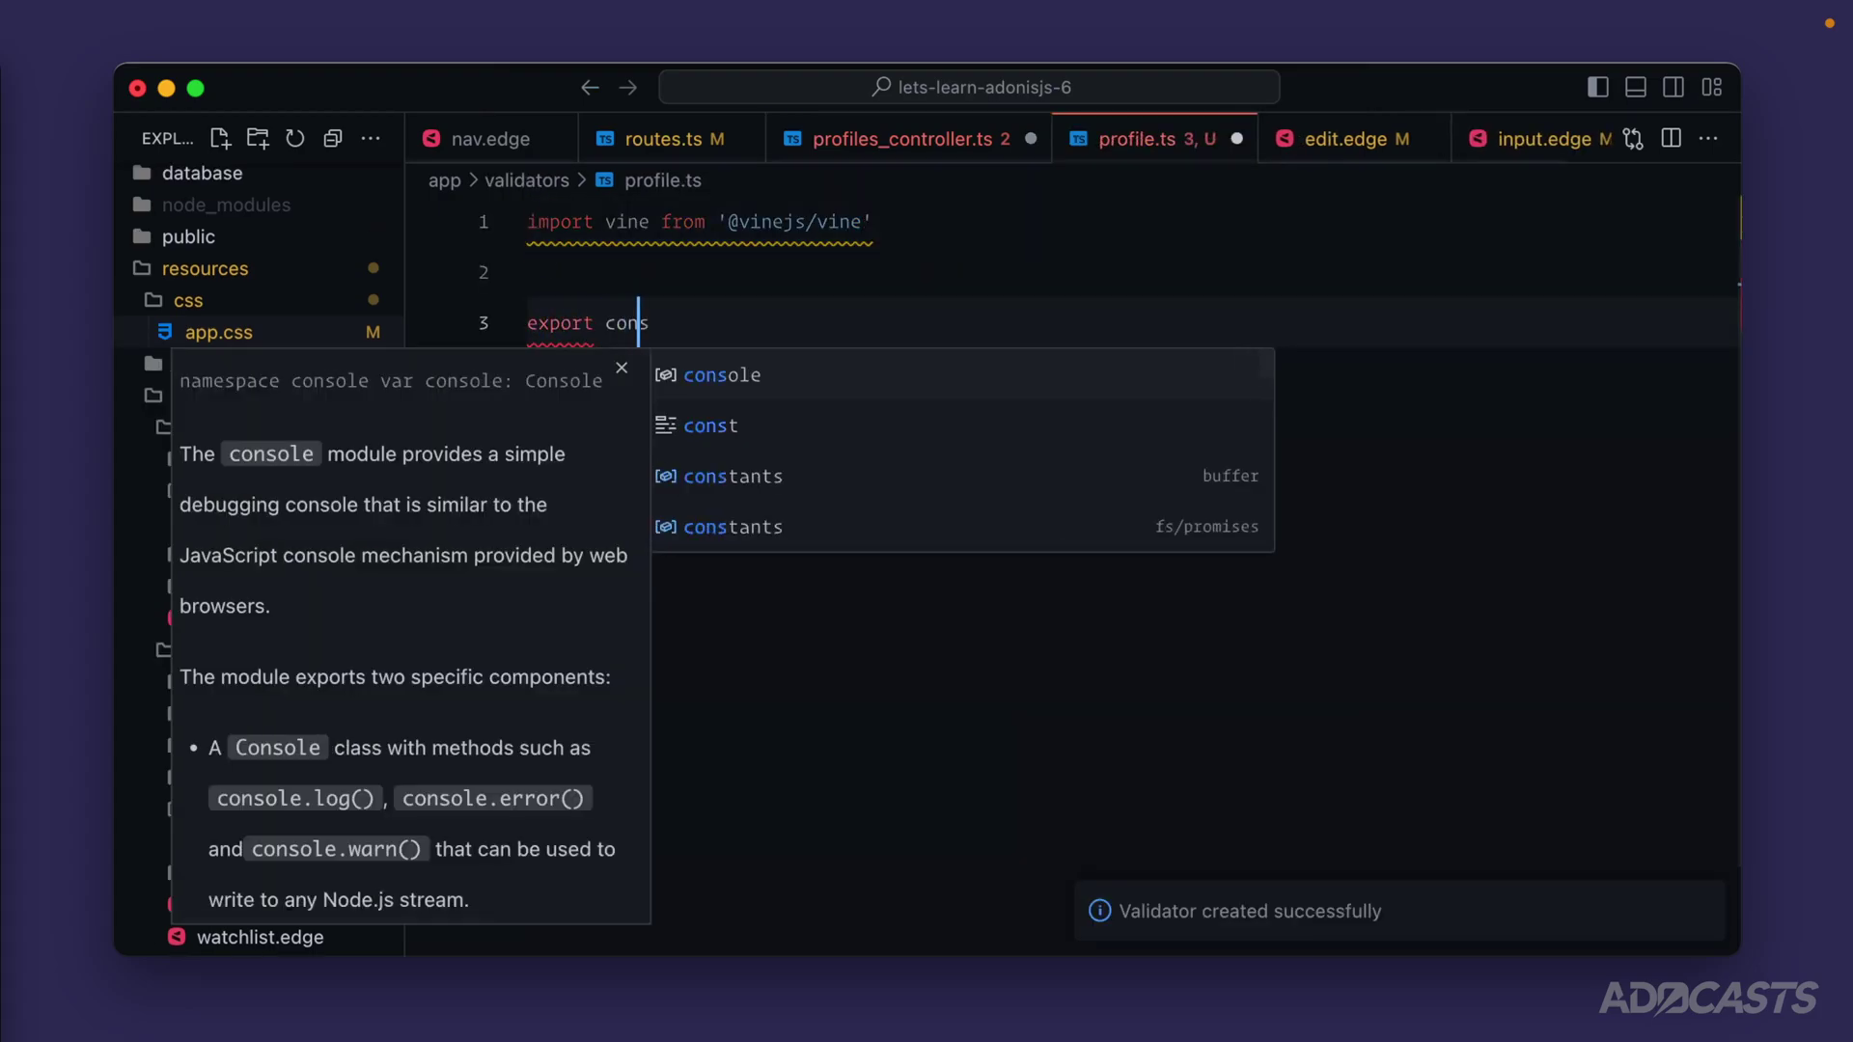
{"action": "type", "text": "t profileUPdate"}
- Write profileUpdateValidator as vine.compile(vine.object({ fullName: vine.string() }))
{"action": "key", "text": "BackSpace"}
{"action": "key", "text": "BackSpace"}
{"action": "key", "text": "BackSpace"}
{"action": "type", "text": "pdateVal"}
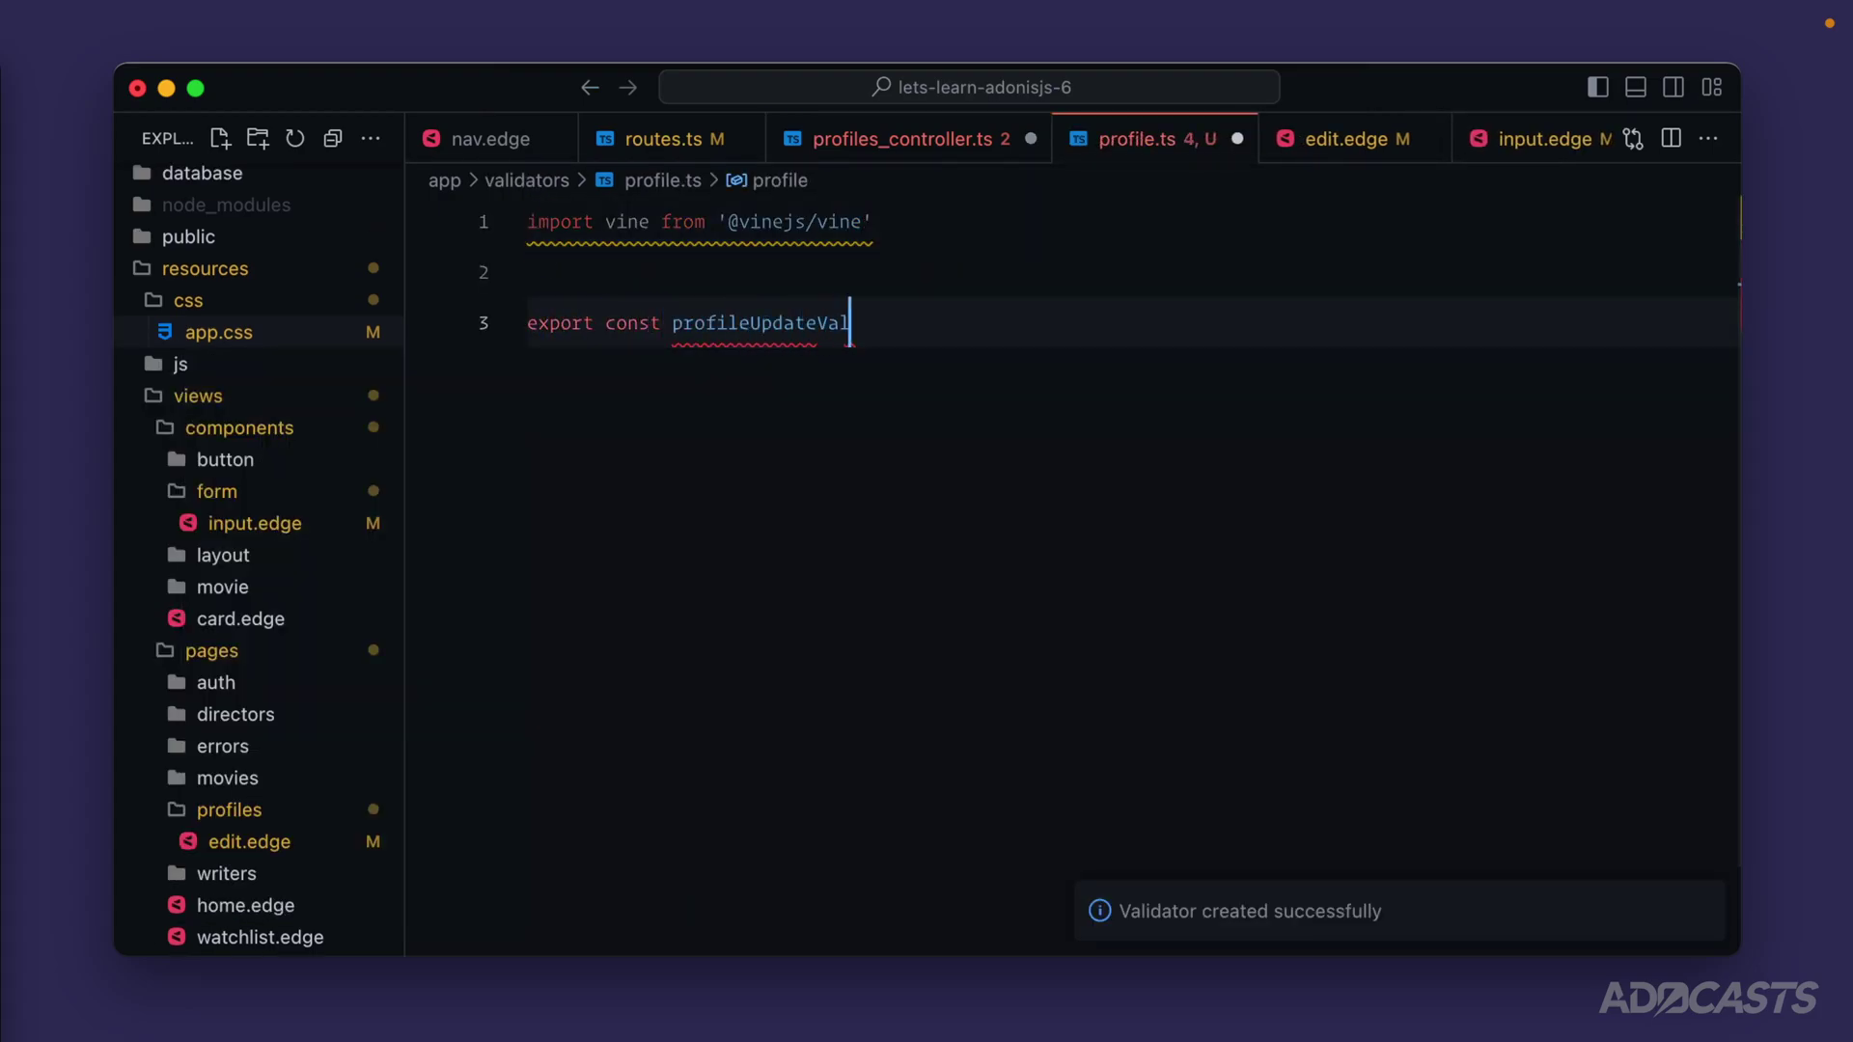
{"action": "type", "text": "idator = vine.com"}
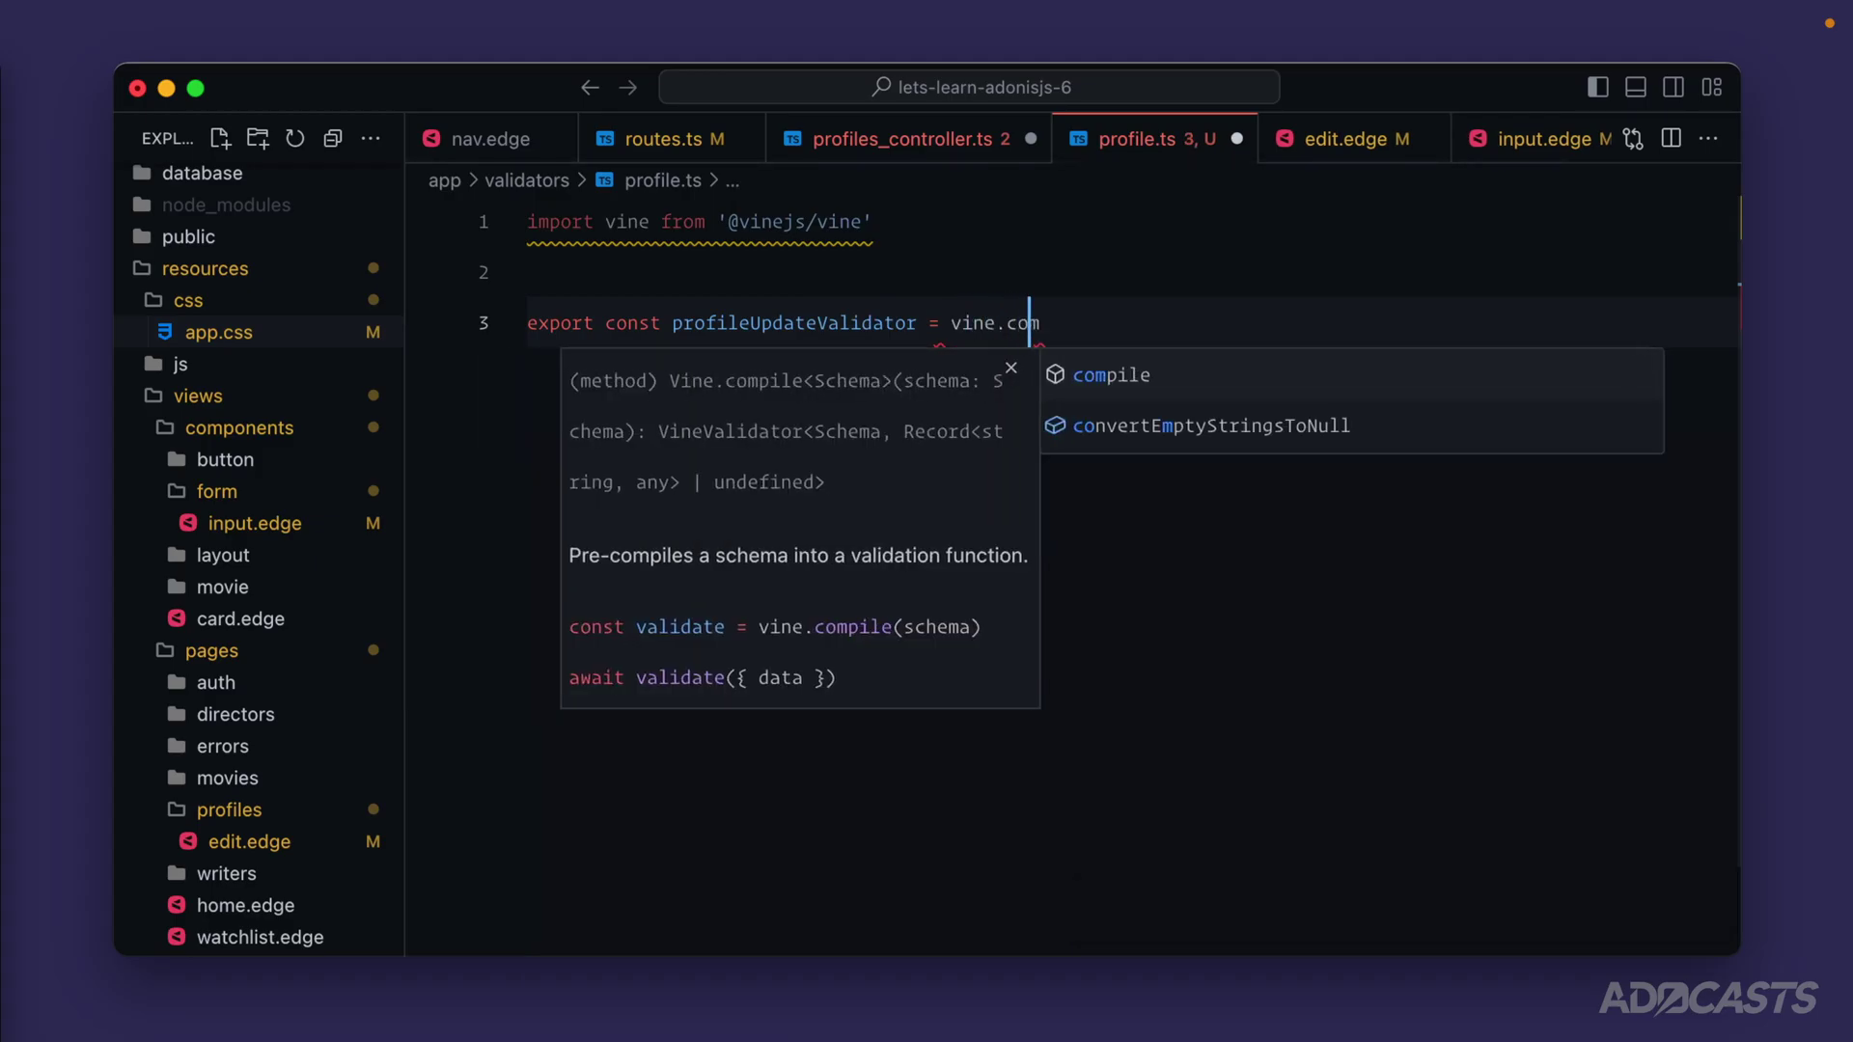
{"action": "key", "text": "Tab"}
{"action": "type", "text": "("}
{"action": "key", "text": "Return"}
{"action": "type", "text": "vine.obj"}
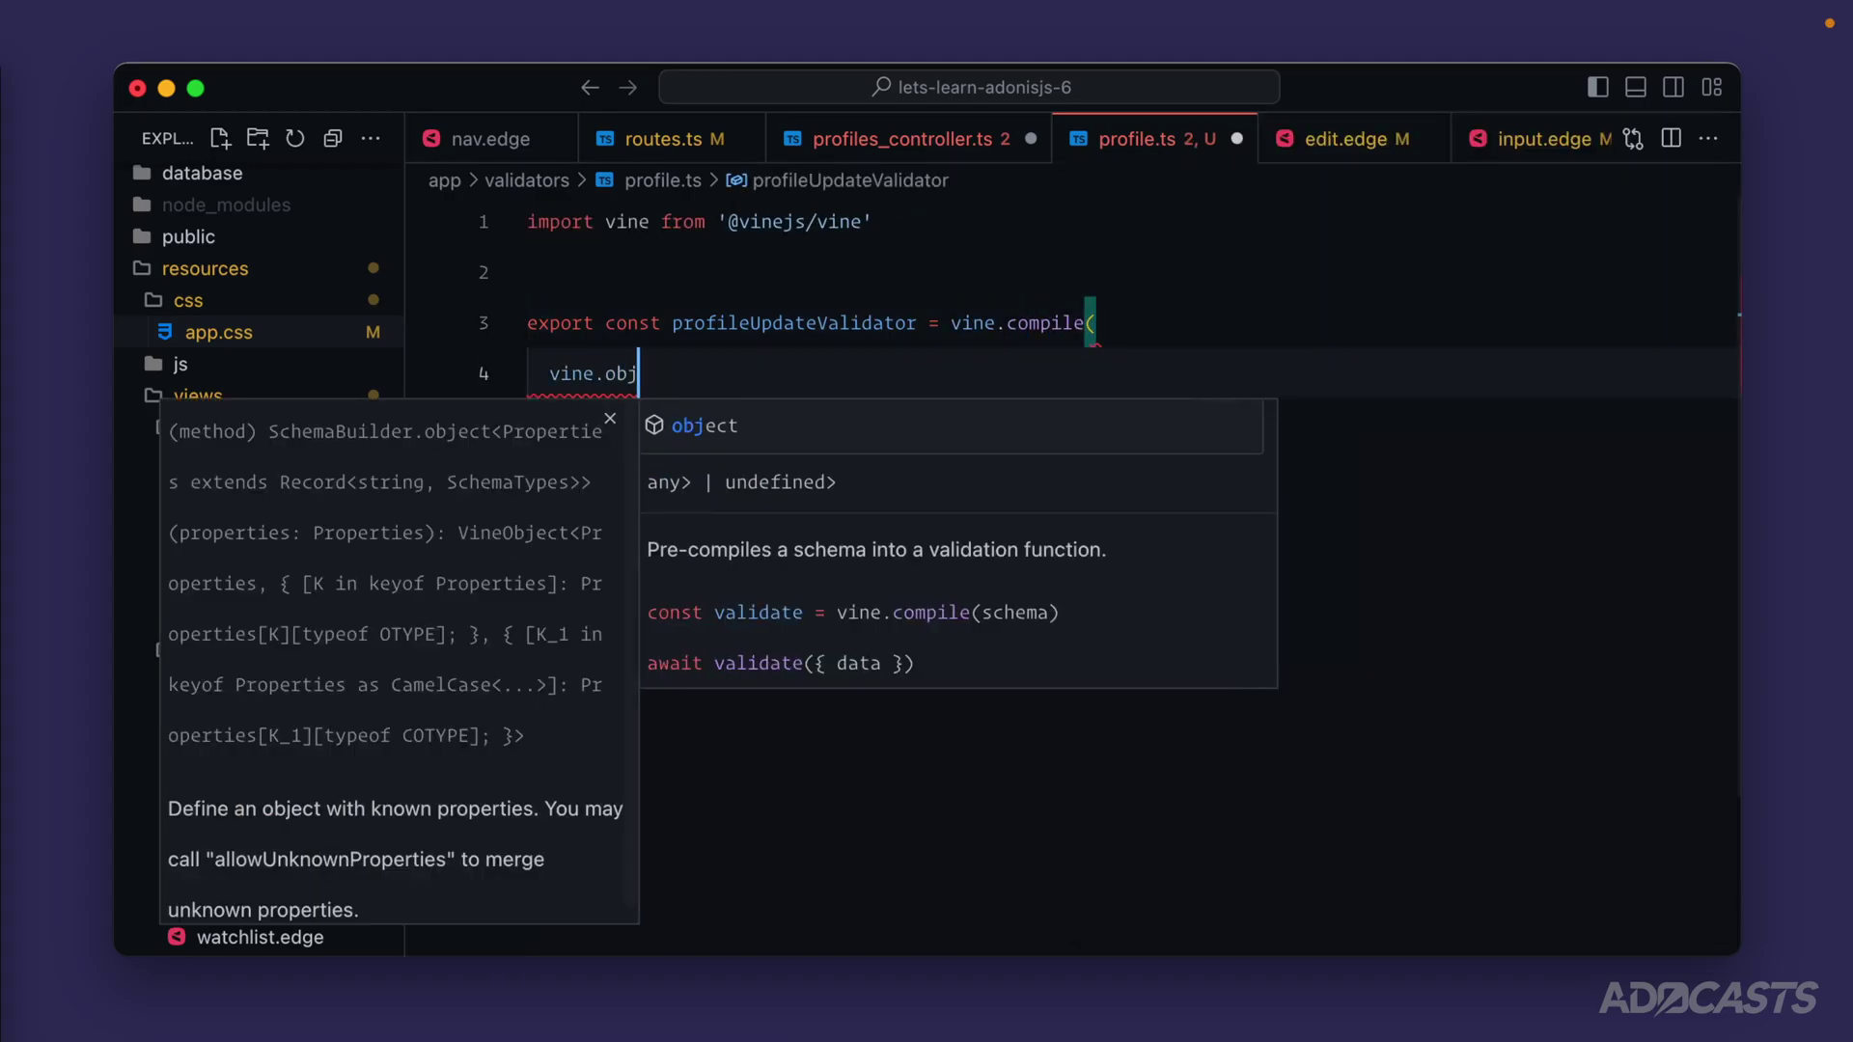
{"action": "key", "text": "Tab"}
{"action": "type", "text": "({"}
{"action": "key", "text": "Return"}
{"action": "type", "text": "fullName: vi"}
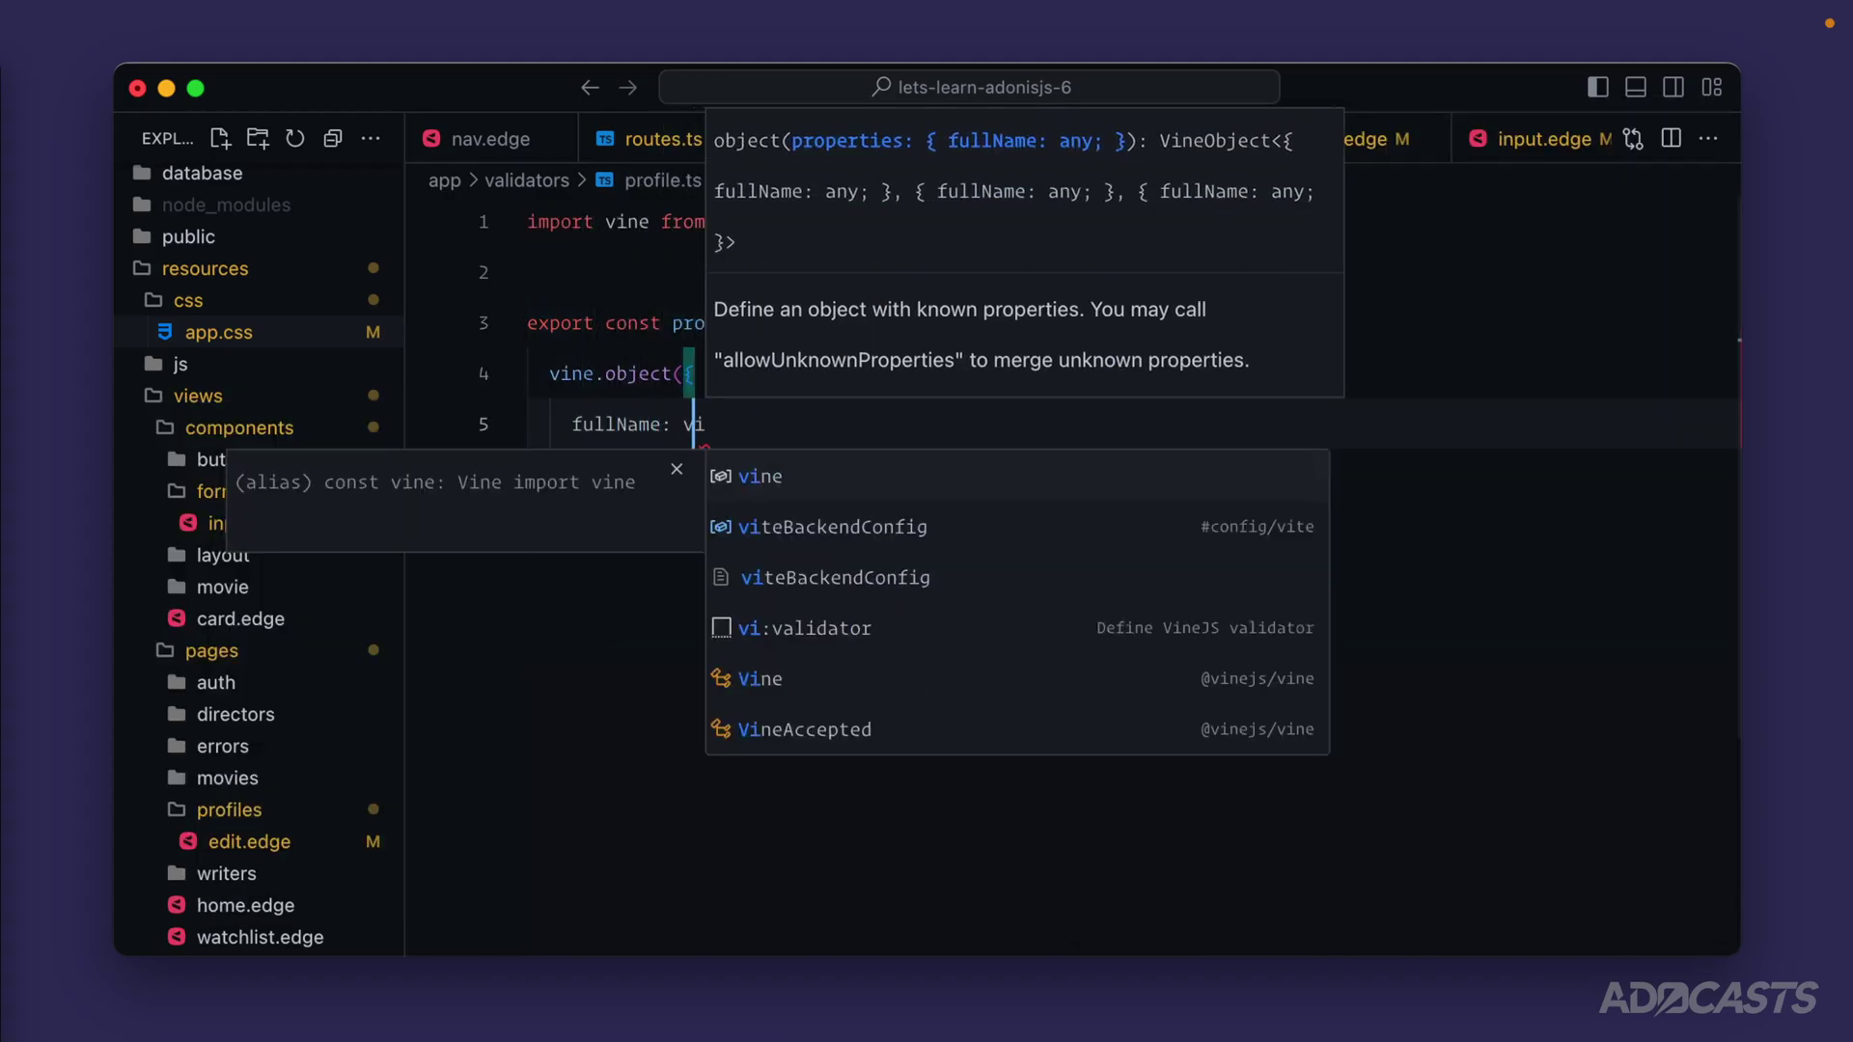
{"action": "type", "text": "ne.string()"}
{"action": "key", "text": "Down"}
{"action": "scroll", "coordinate": [287, 385], "scroll_direction": "up", "scroll_amount": 2}
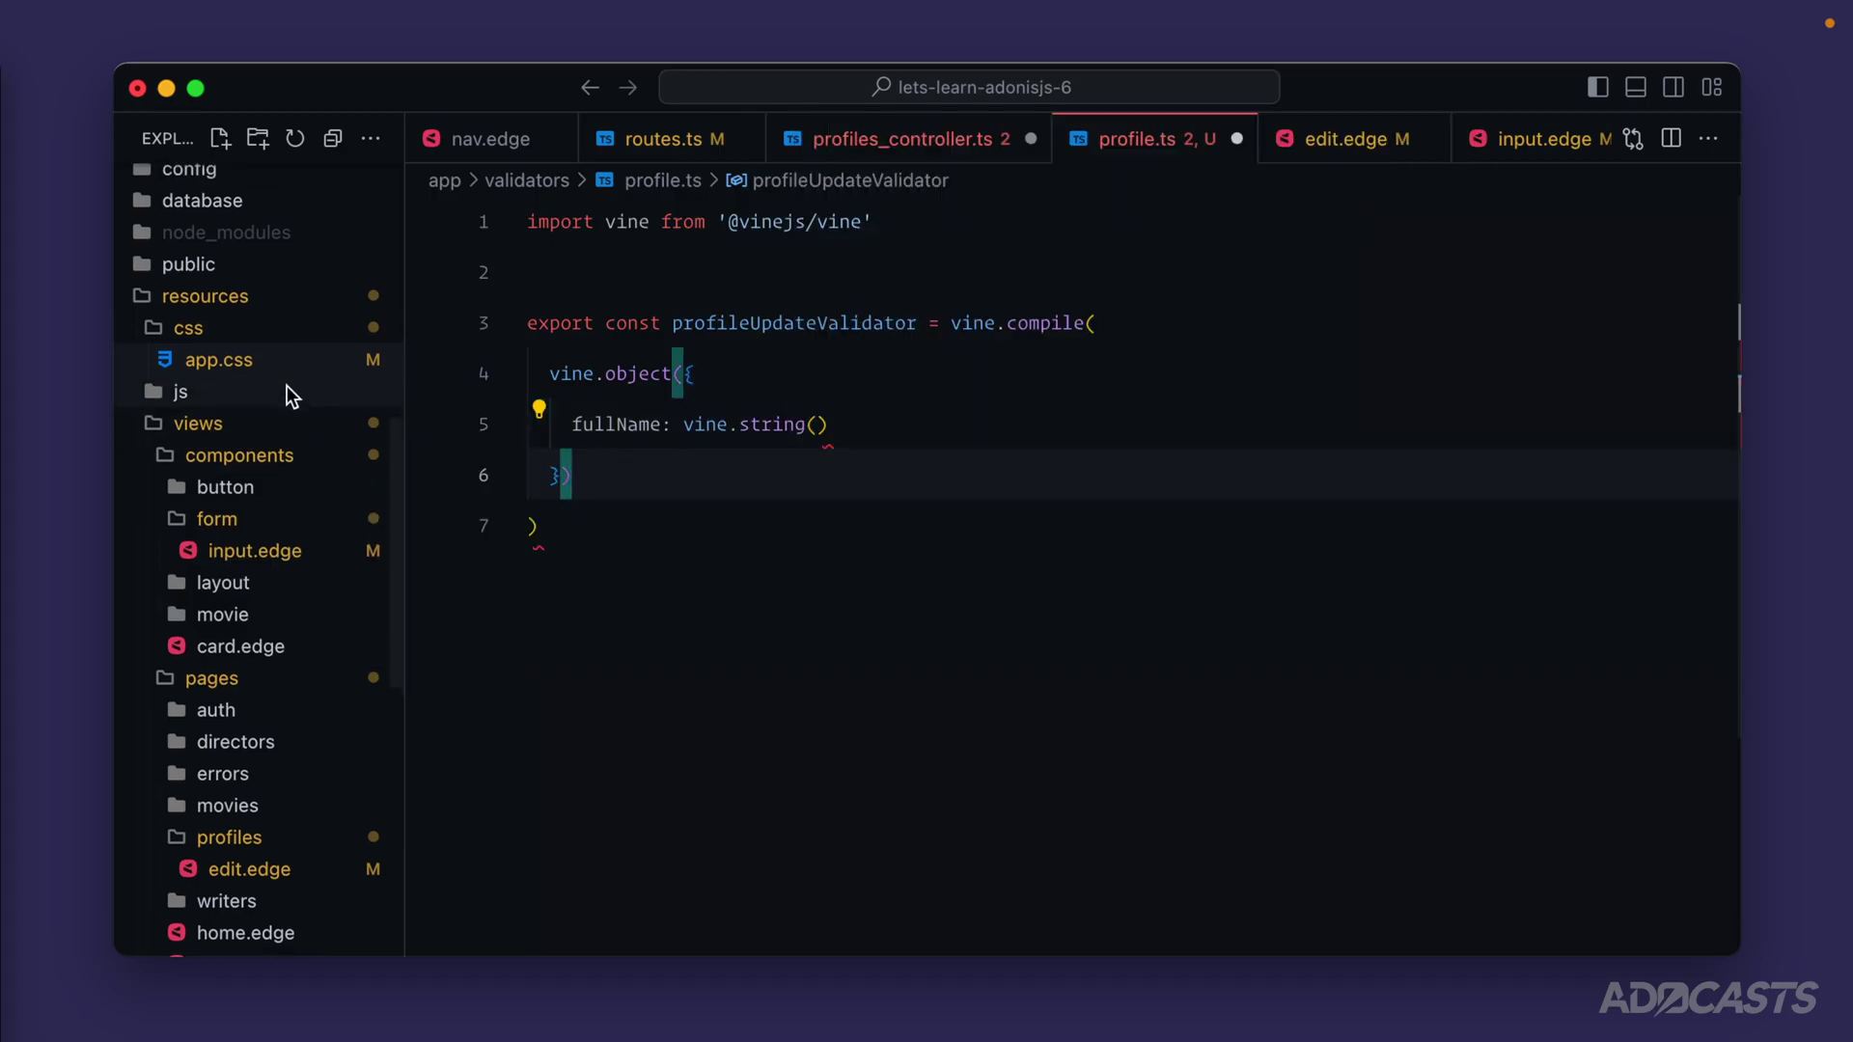
{"action": "scroll", "coordinate": [287, 385], "scroll_direction": "up", "scroll_amount": 5}
{"action": "scroll", "coordinate": [287, 385], "scroll_direction": "up", "scroll_amount": 3}
{"action": "scroll", "coordinate": [287, 386], "scroll_direction": "up", "scroll_amount": 1}
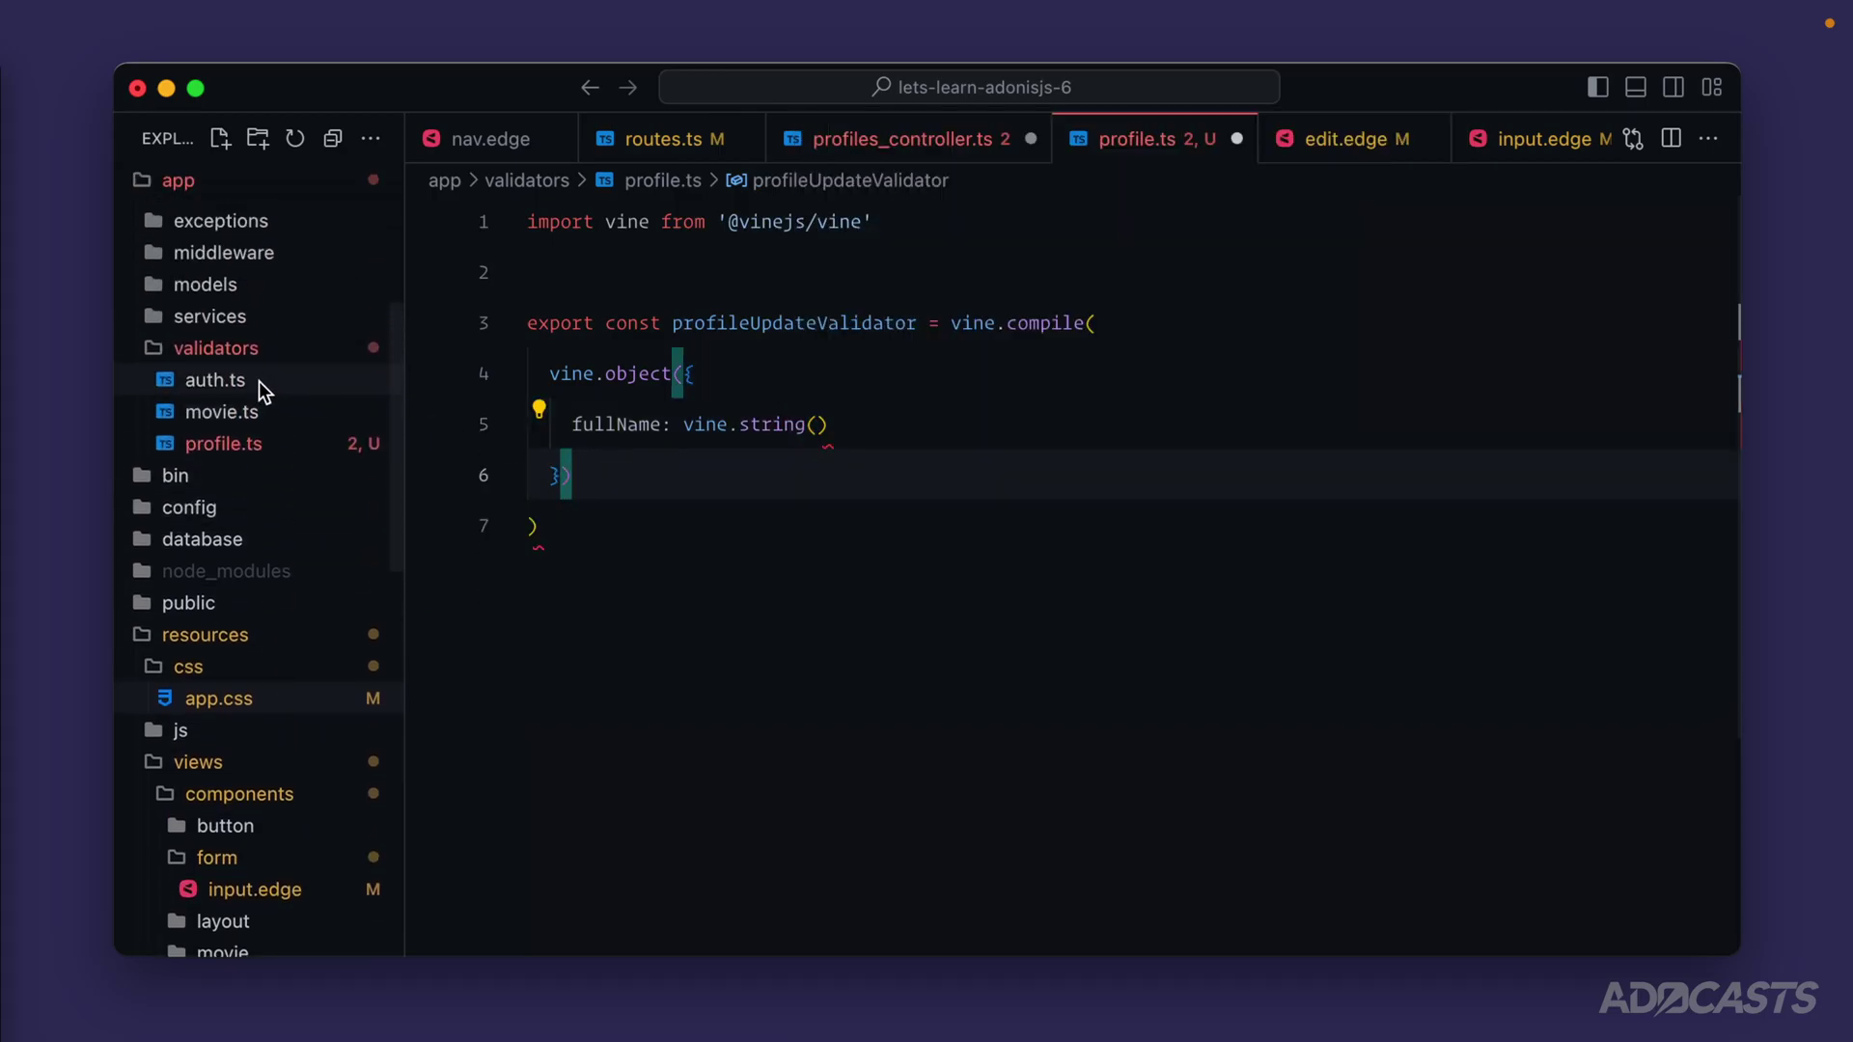
{"action": "left_click", "coordinate": [259, 388]}
- Move fullName's vine chain into a new exported fullNameRule constant
{"action": "left_click_drag", "start_coordinate": [570, 423], "coordinate": [1146, 427]}
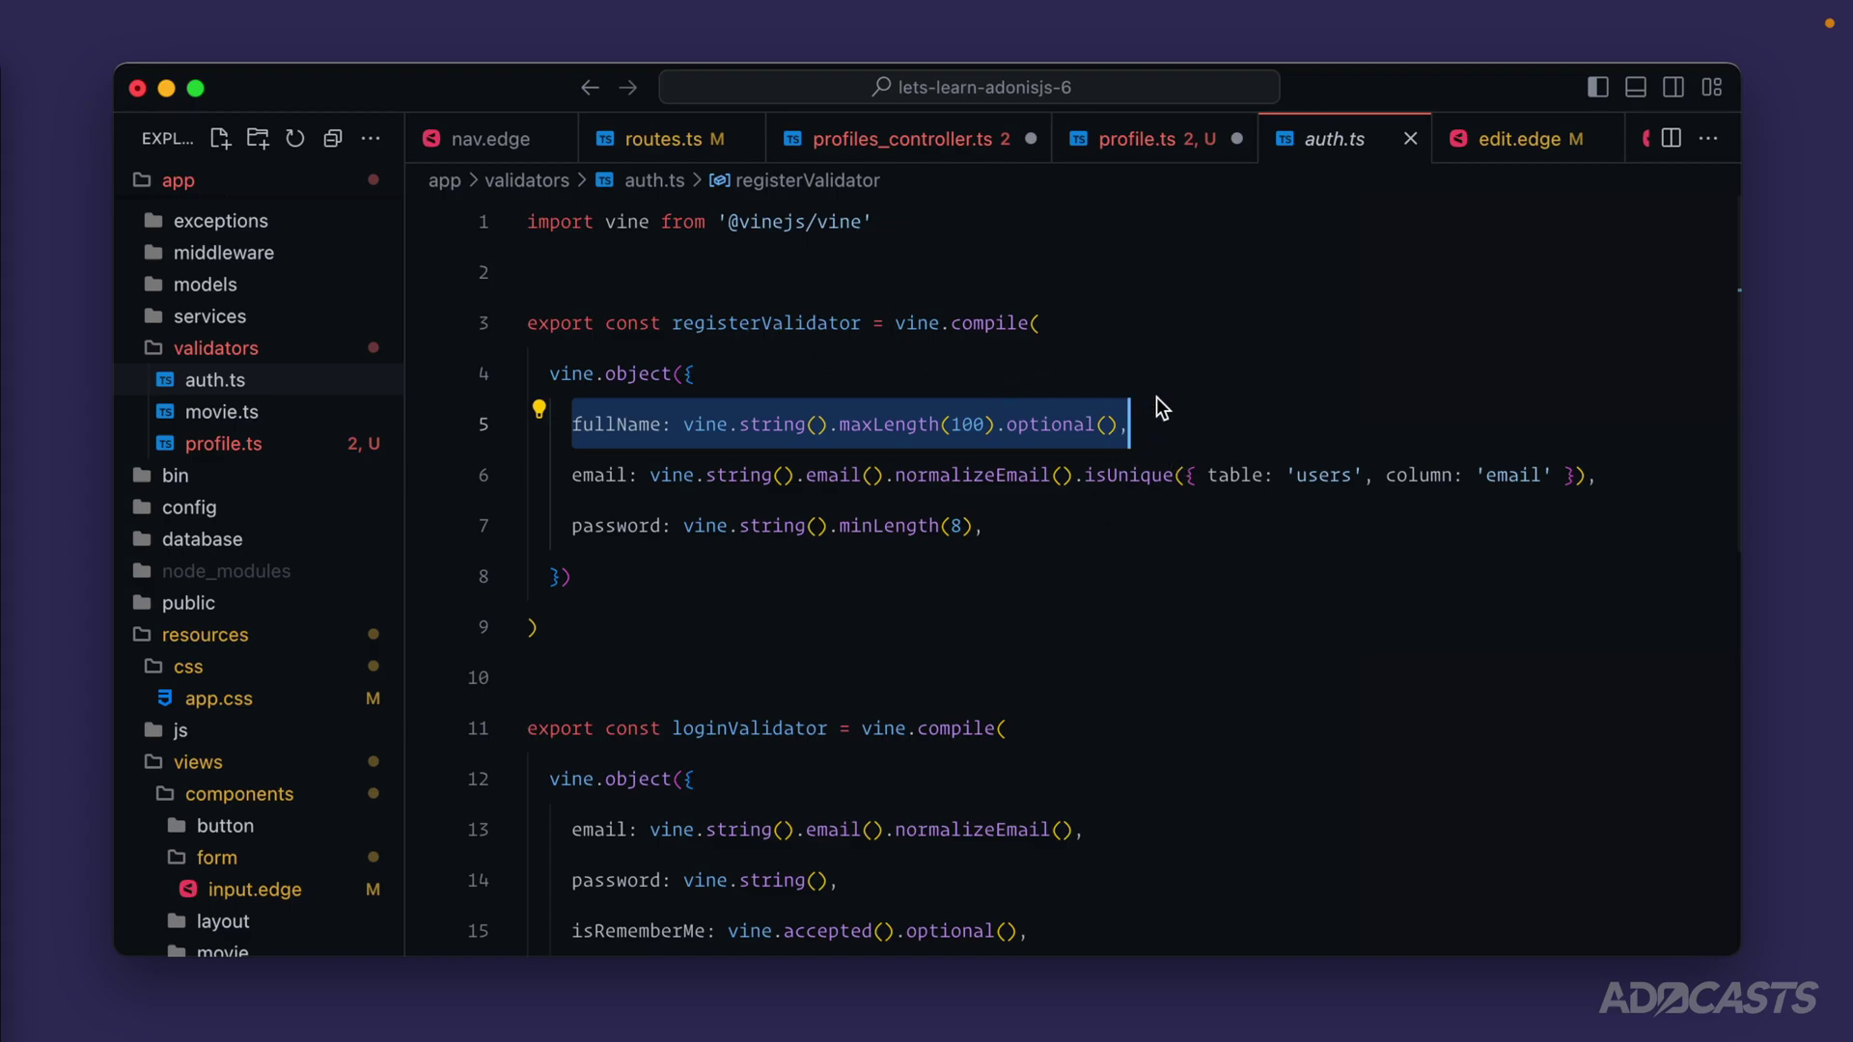
{"action": "left_click", "coordinate": [684, 424]}
{"action": "key", "text": "shift+End"}
{"action": "key", "text": "shift+Left"}
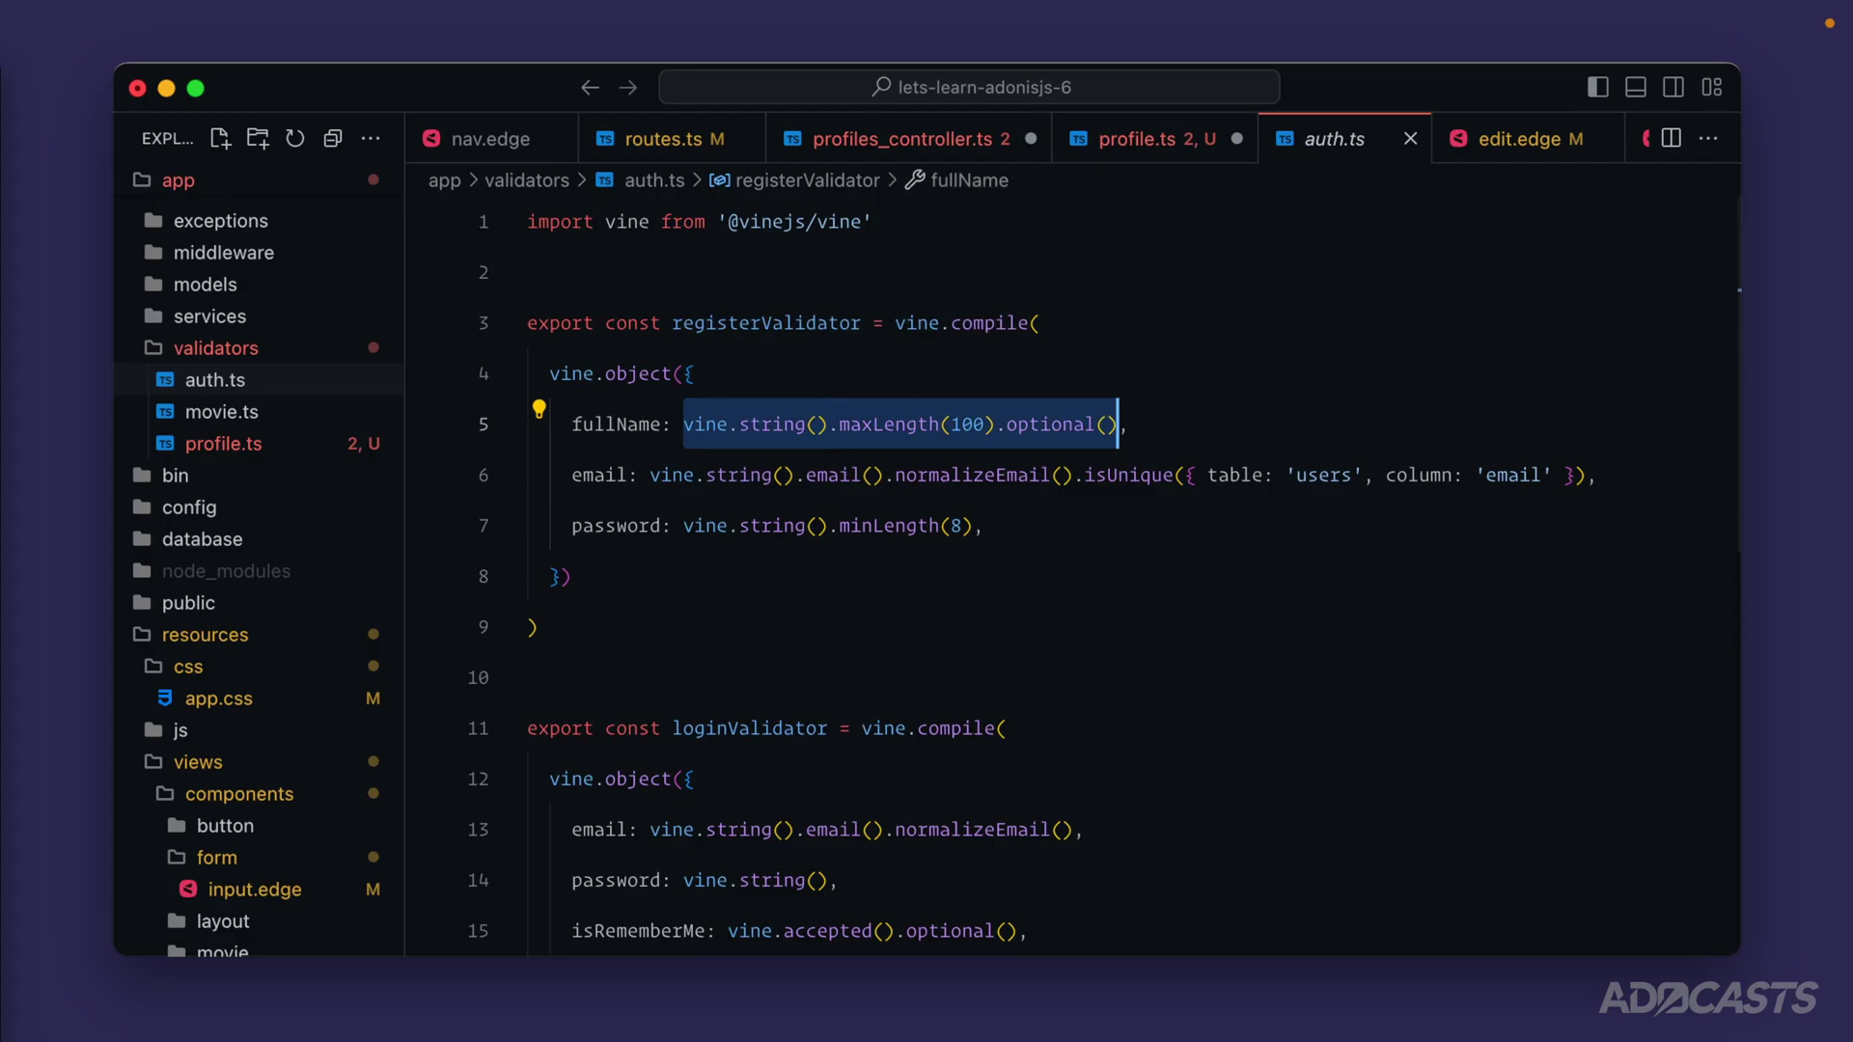
{"action": "key", "text": "ctrl+x"}
{"action": "key", "text": "Up"}
{"action": "key", "text": "Up"}
{"action": "key", "text": "Up"}
{"action": "key", "text": "Return"}
{"action": "key", "text": "Return"}
{"action": "key", "text": "Up"}
{"action": "type", "text": "export const "}
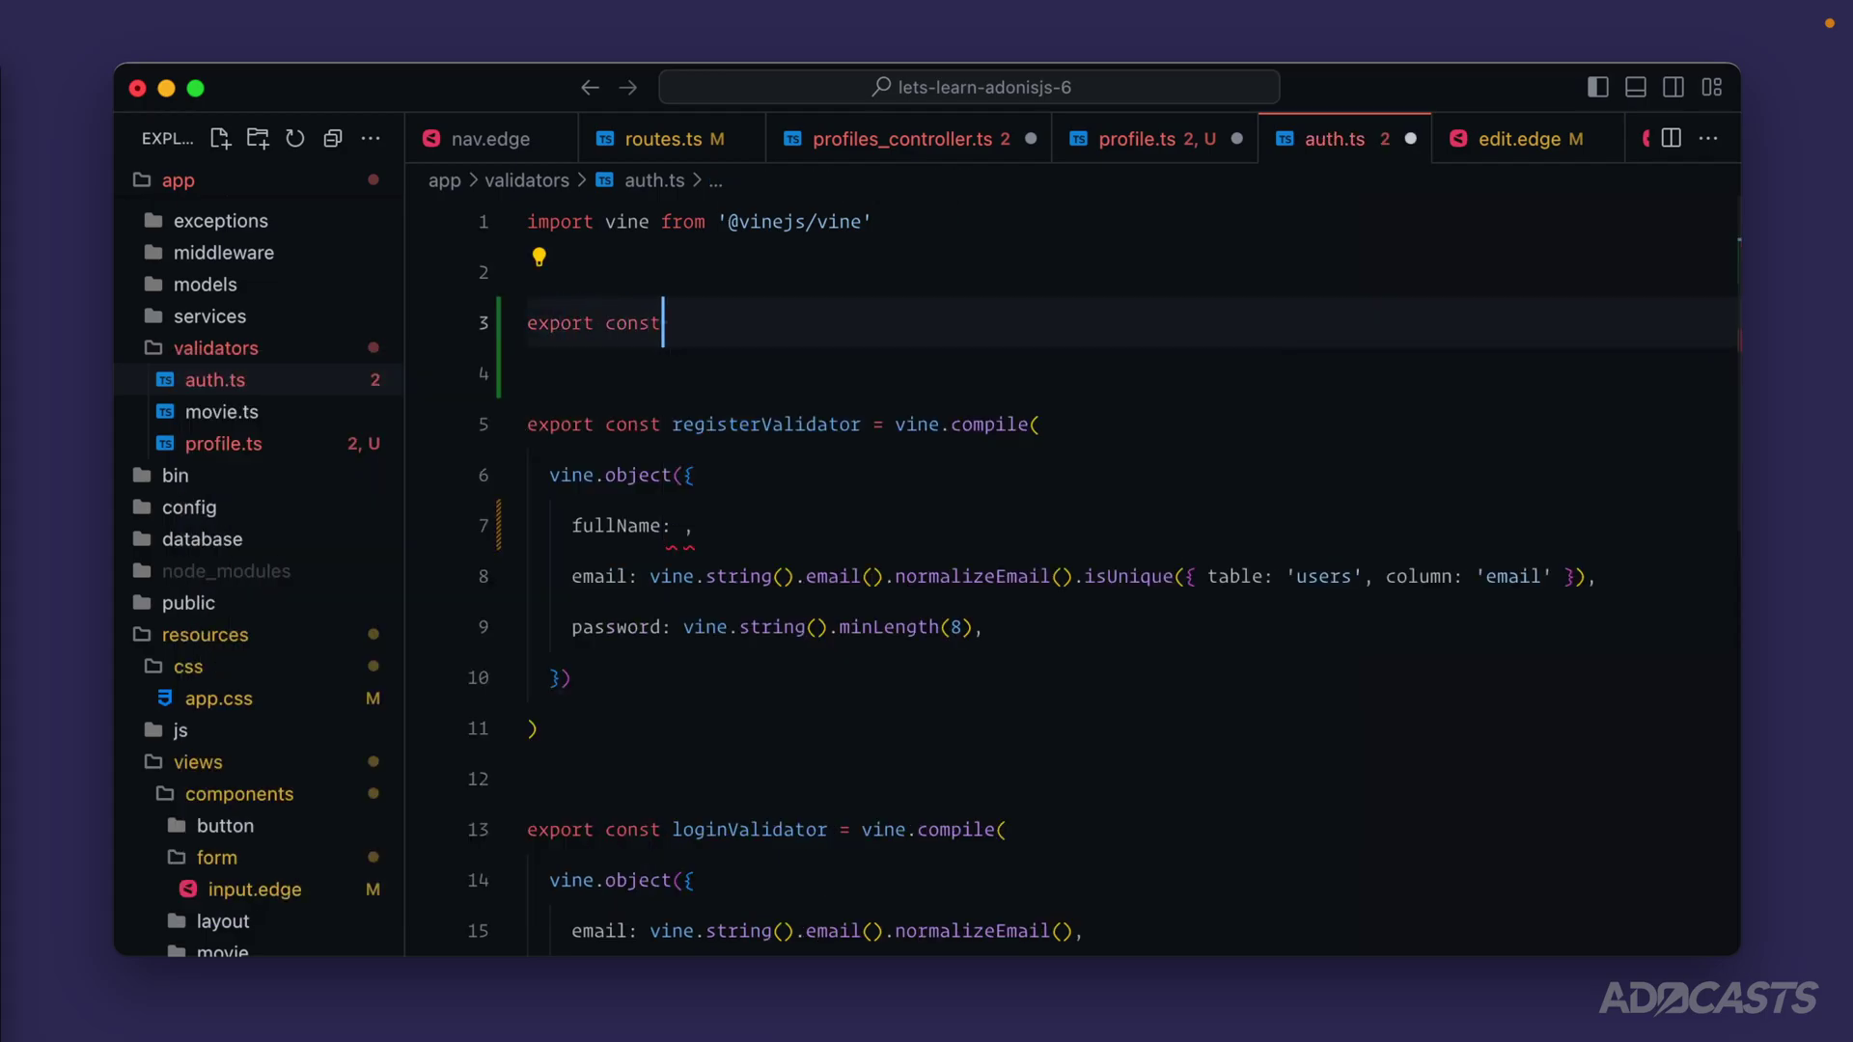
{"action": "type", "text": "fullNameRule ="}
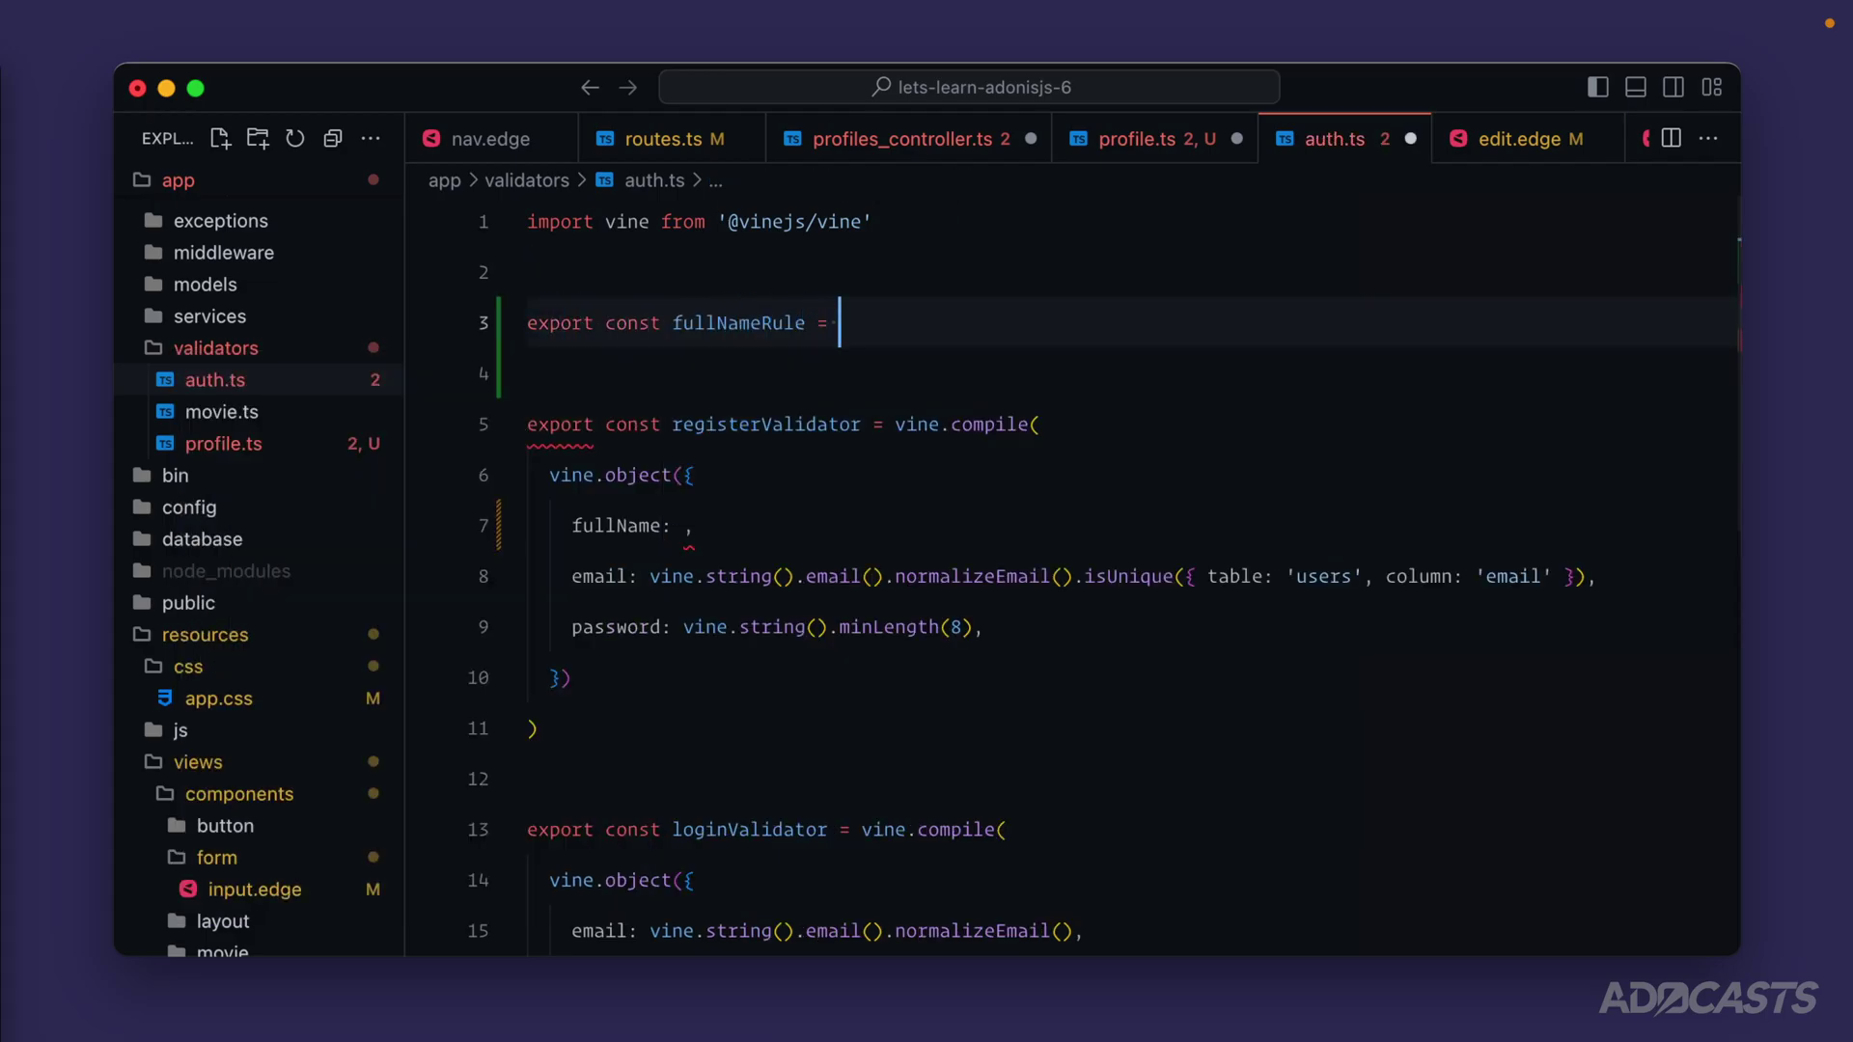
{"action": "key", "text": "ctrl+v"}
- Set registerValidator's fullName to fullNameRule and save auth.ts
{"action": "key", "text": "shift+Home"}
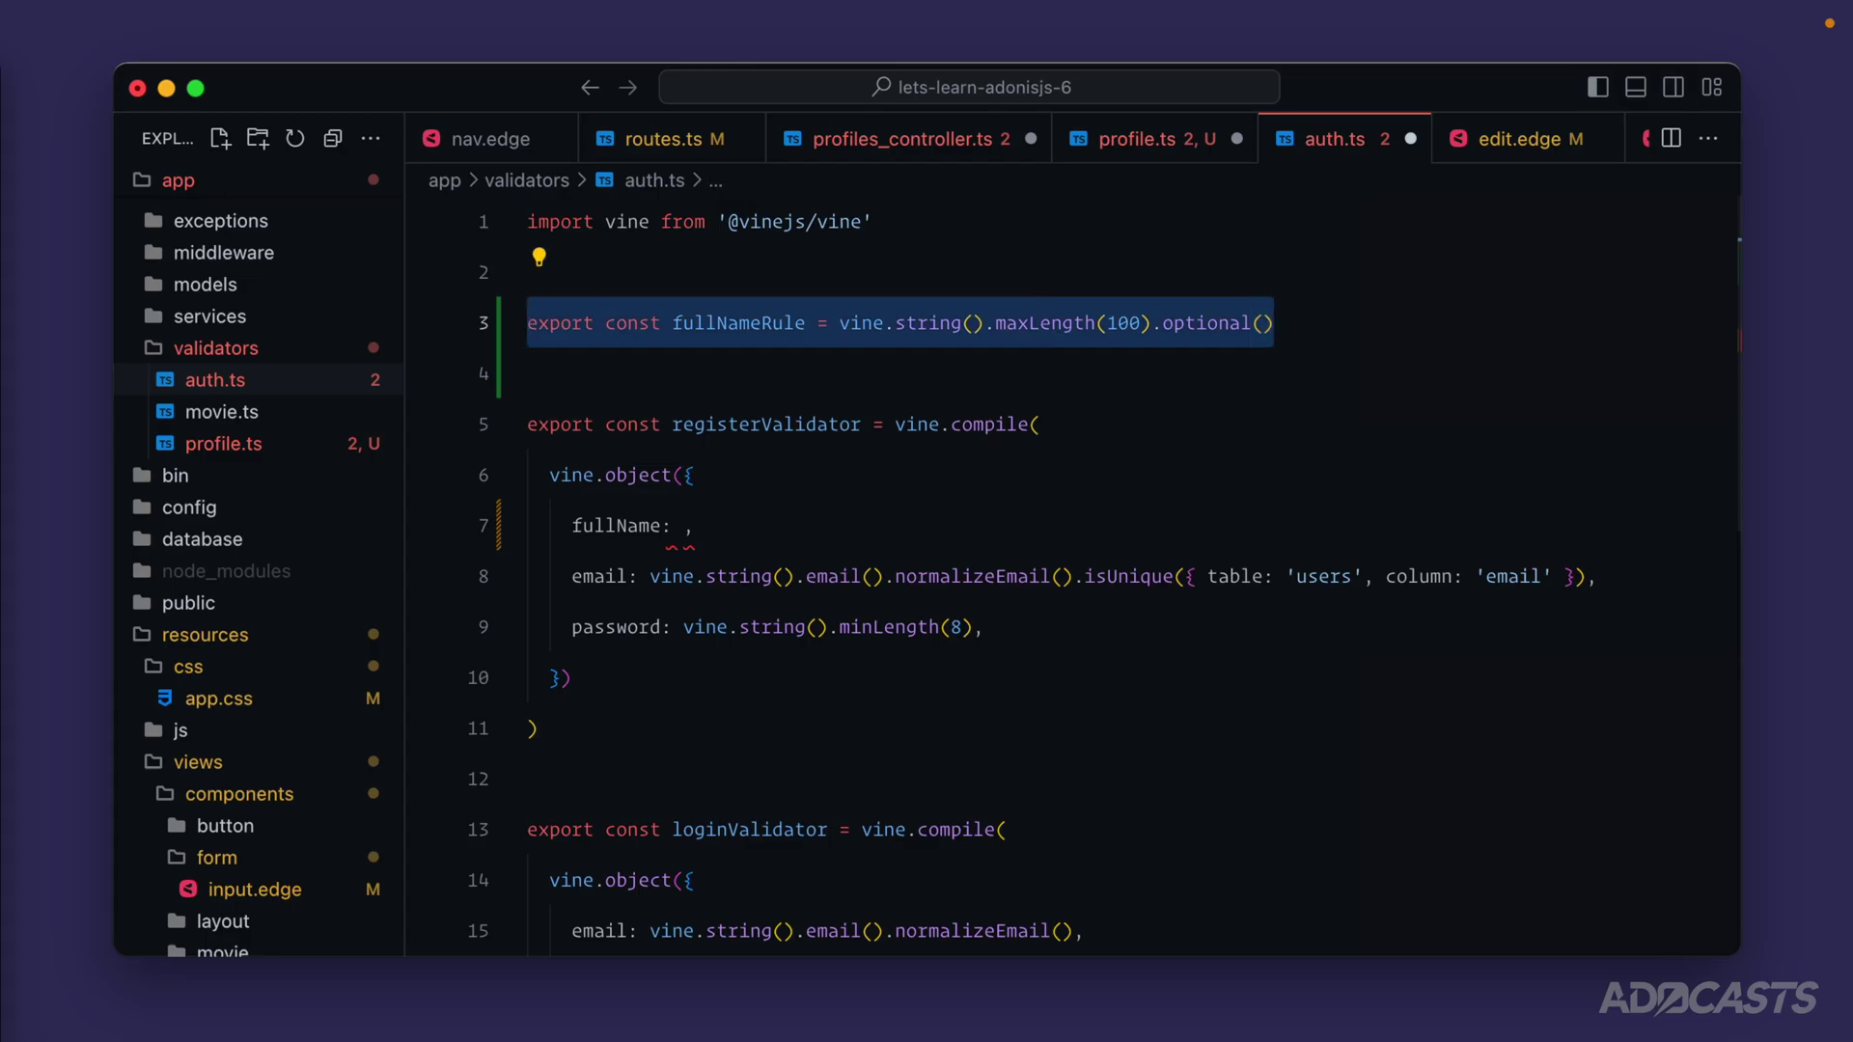
{"action": "left_click", "coordinate": [557, 323]}
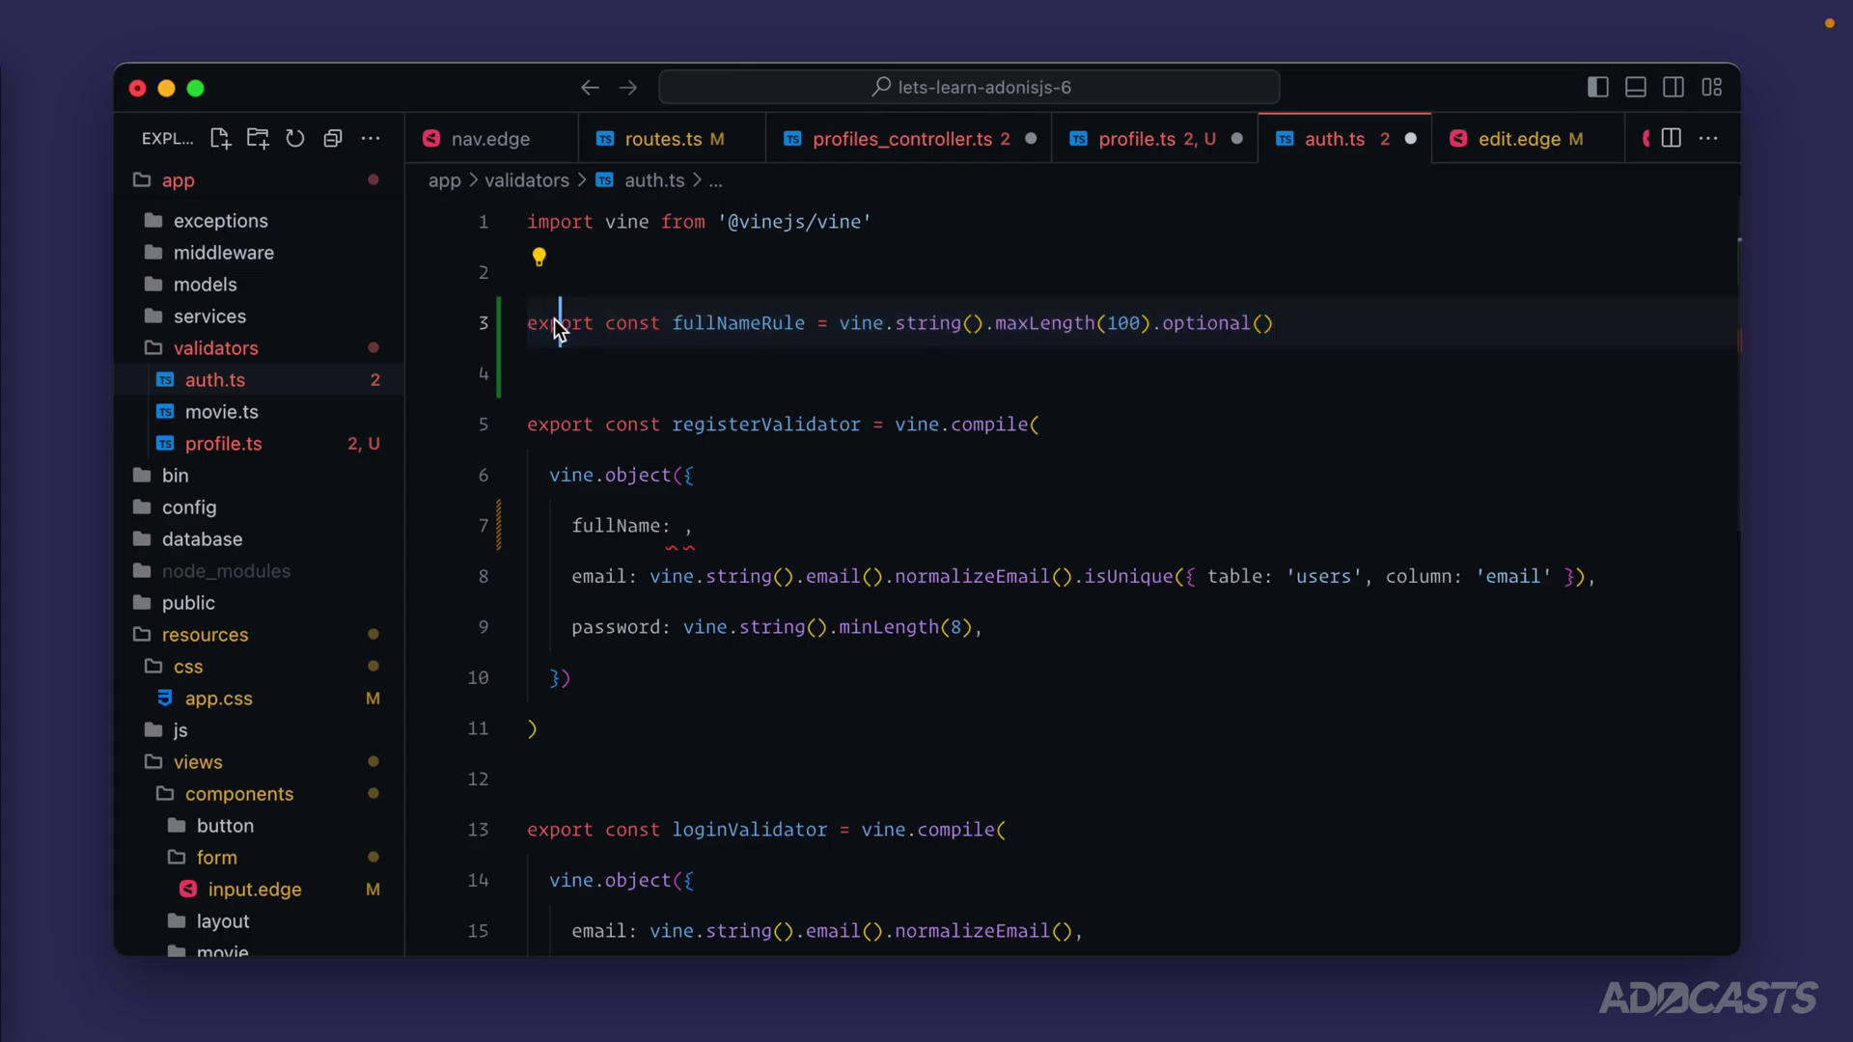
{"action": "left_click", "coordinate": [689, 527]}
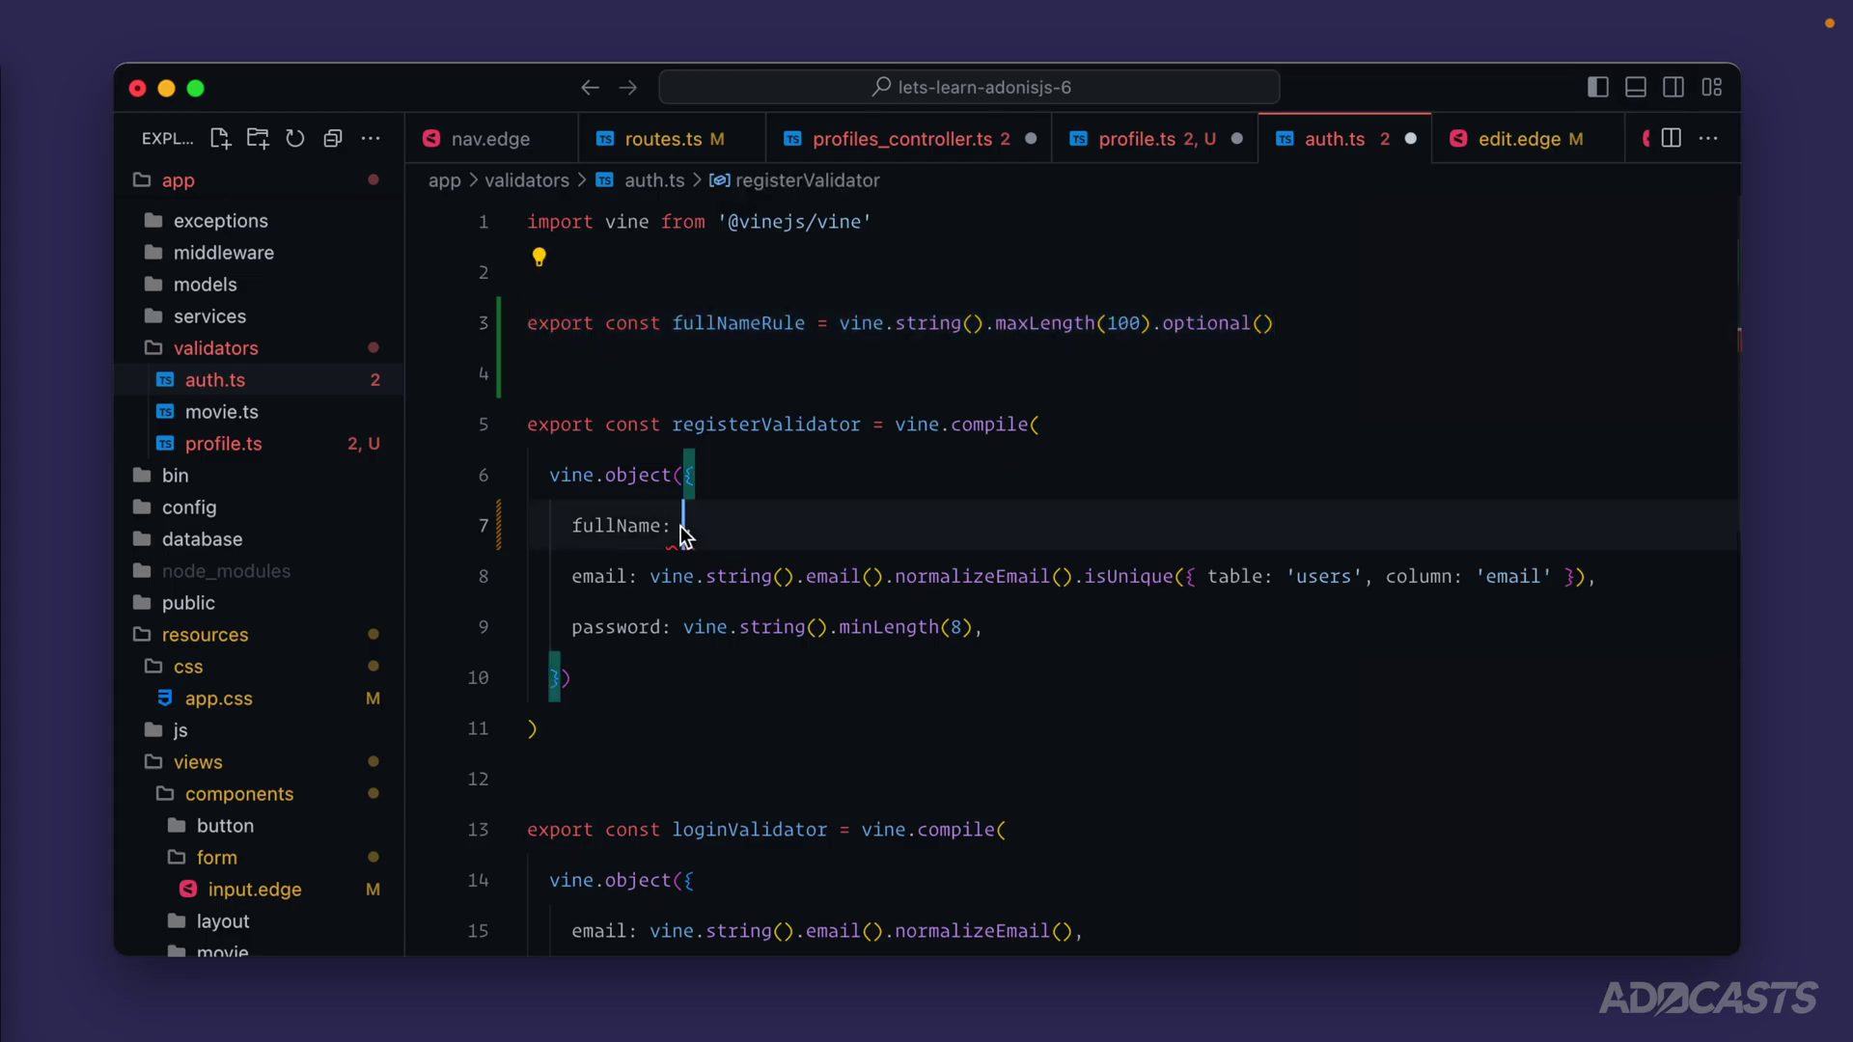
{"action": "type", "text": "fullName,"}
{"action": "key", "text": "Tab"}
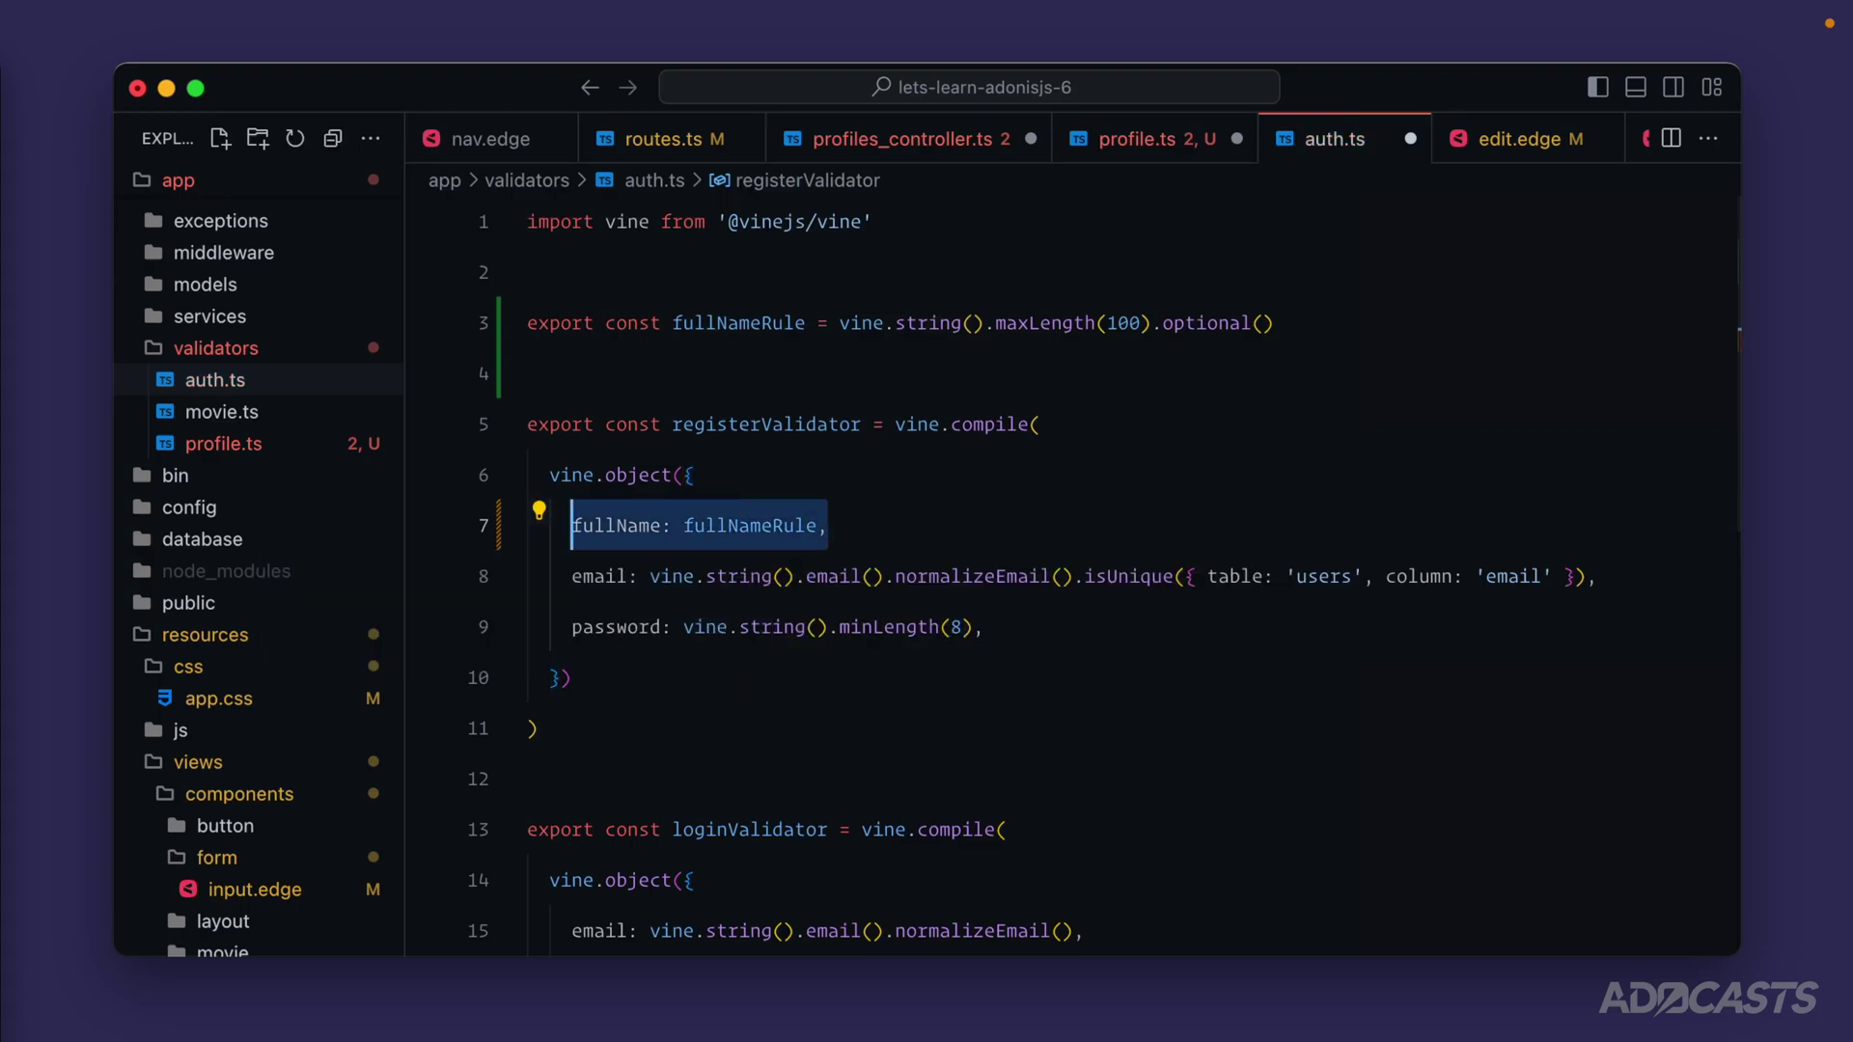
{"action": "key", "text": "ctrl+s"}
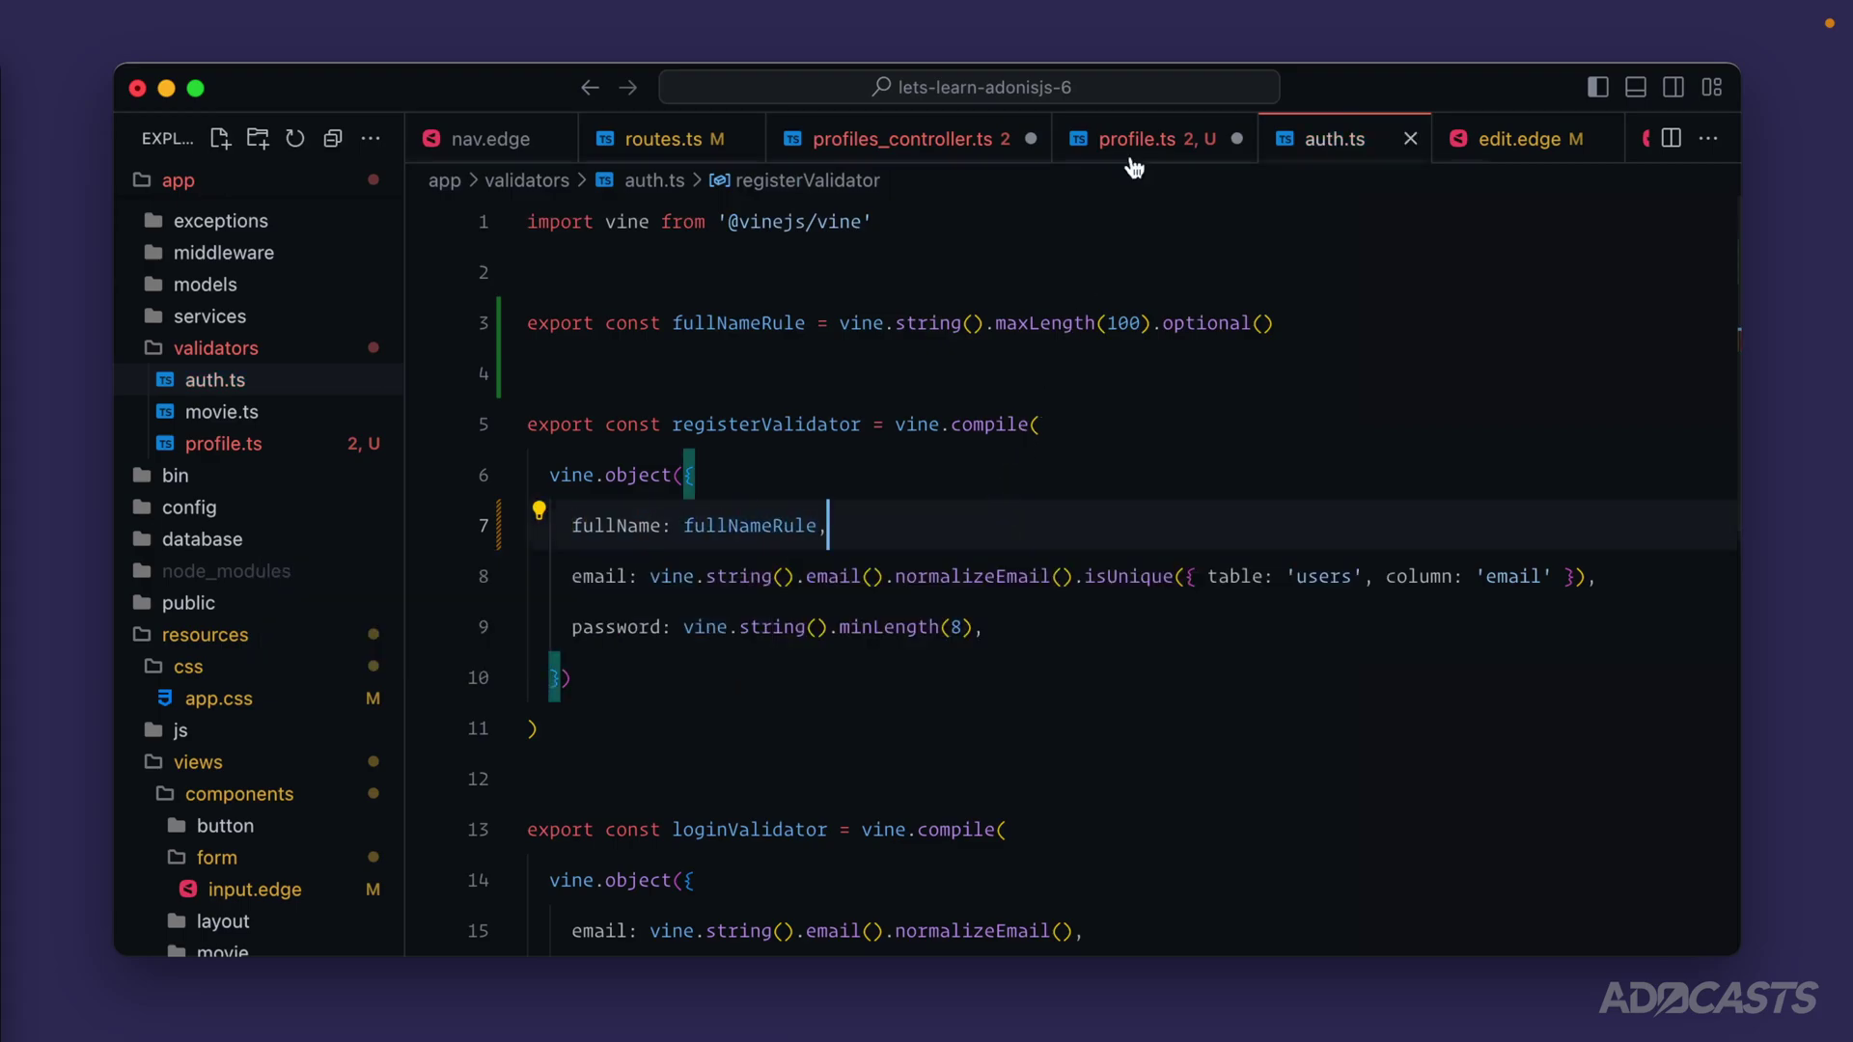
{"action": "left_click", "coordinate": [1132, 145]}
- Swap fullName's vine.string() for the auto-imported fullNameRule, add optional description string, and save profile.ts
{"action": "left_click_drag", "start_coordinate": [829, 424], "coordinate": [685, 424]}
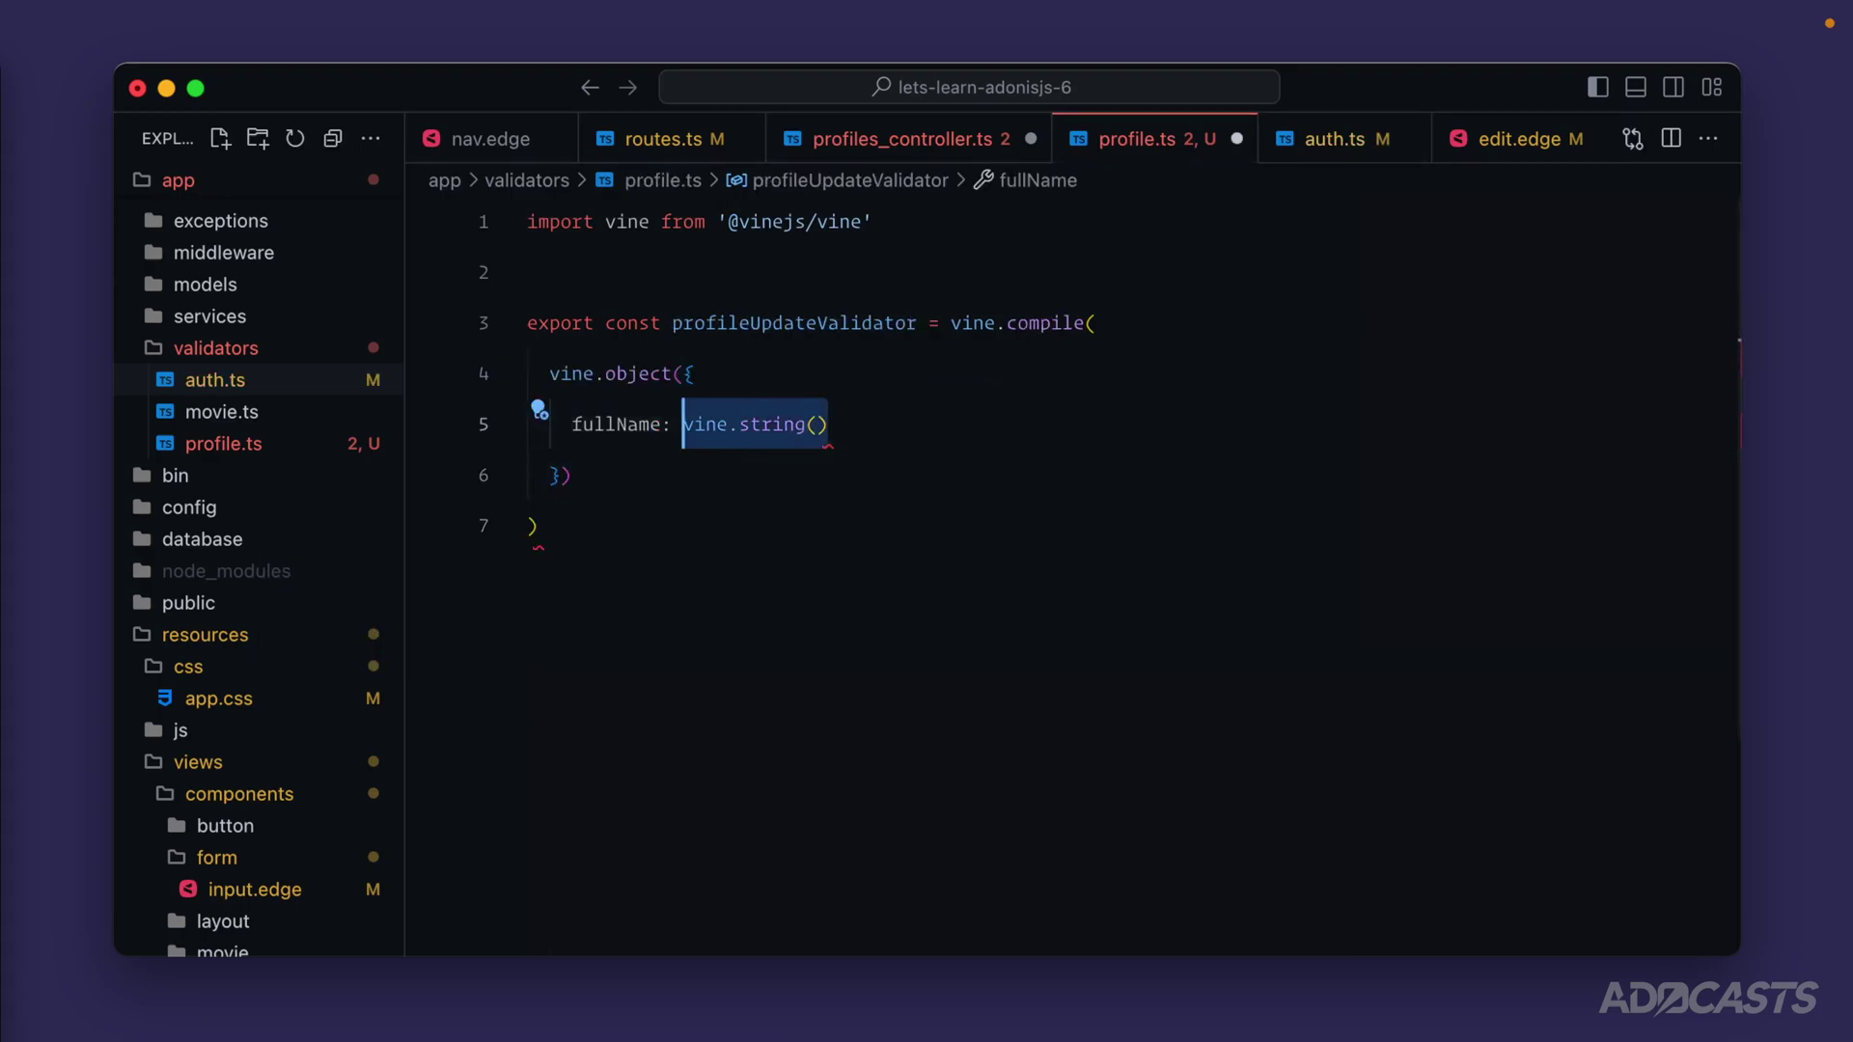
{"action": "type", "text": "fullName: full"}
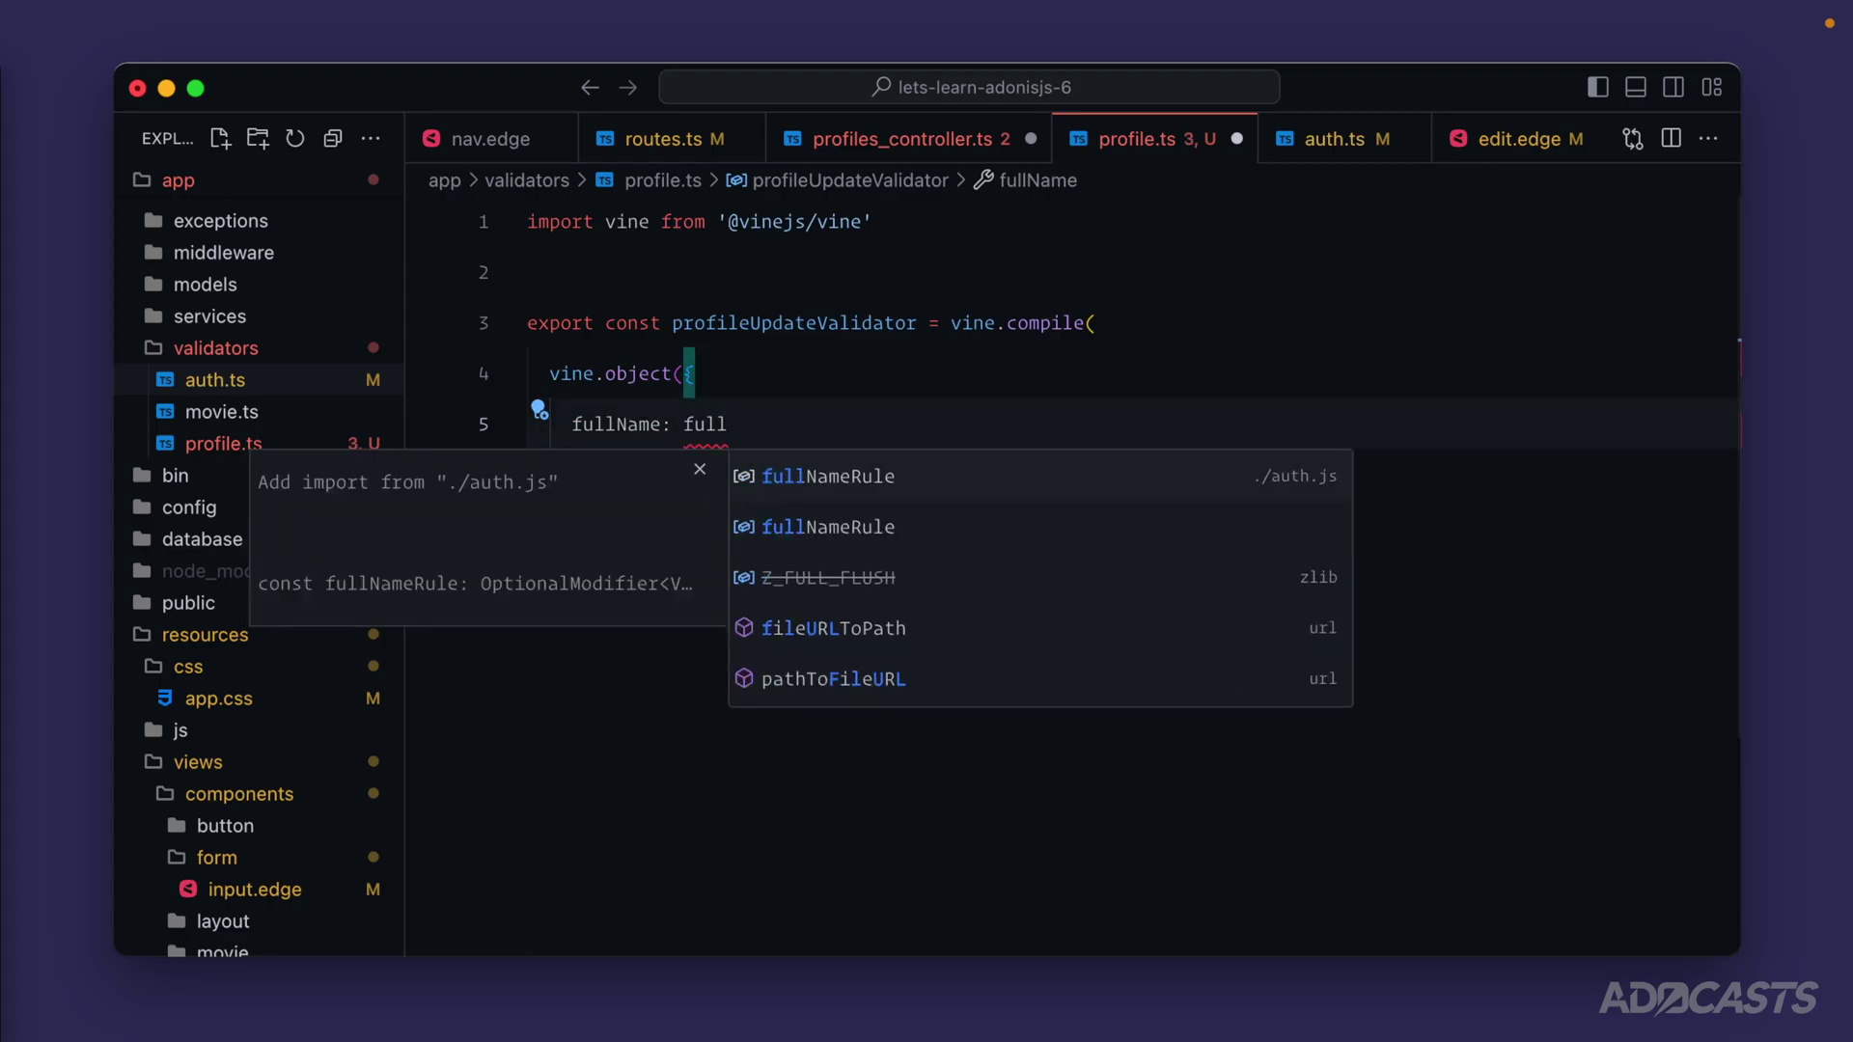
{"action": "key", "text": "Return"}
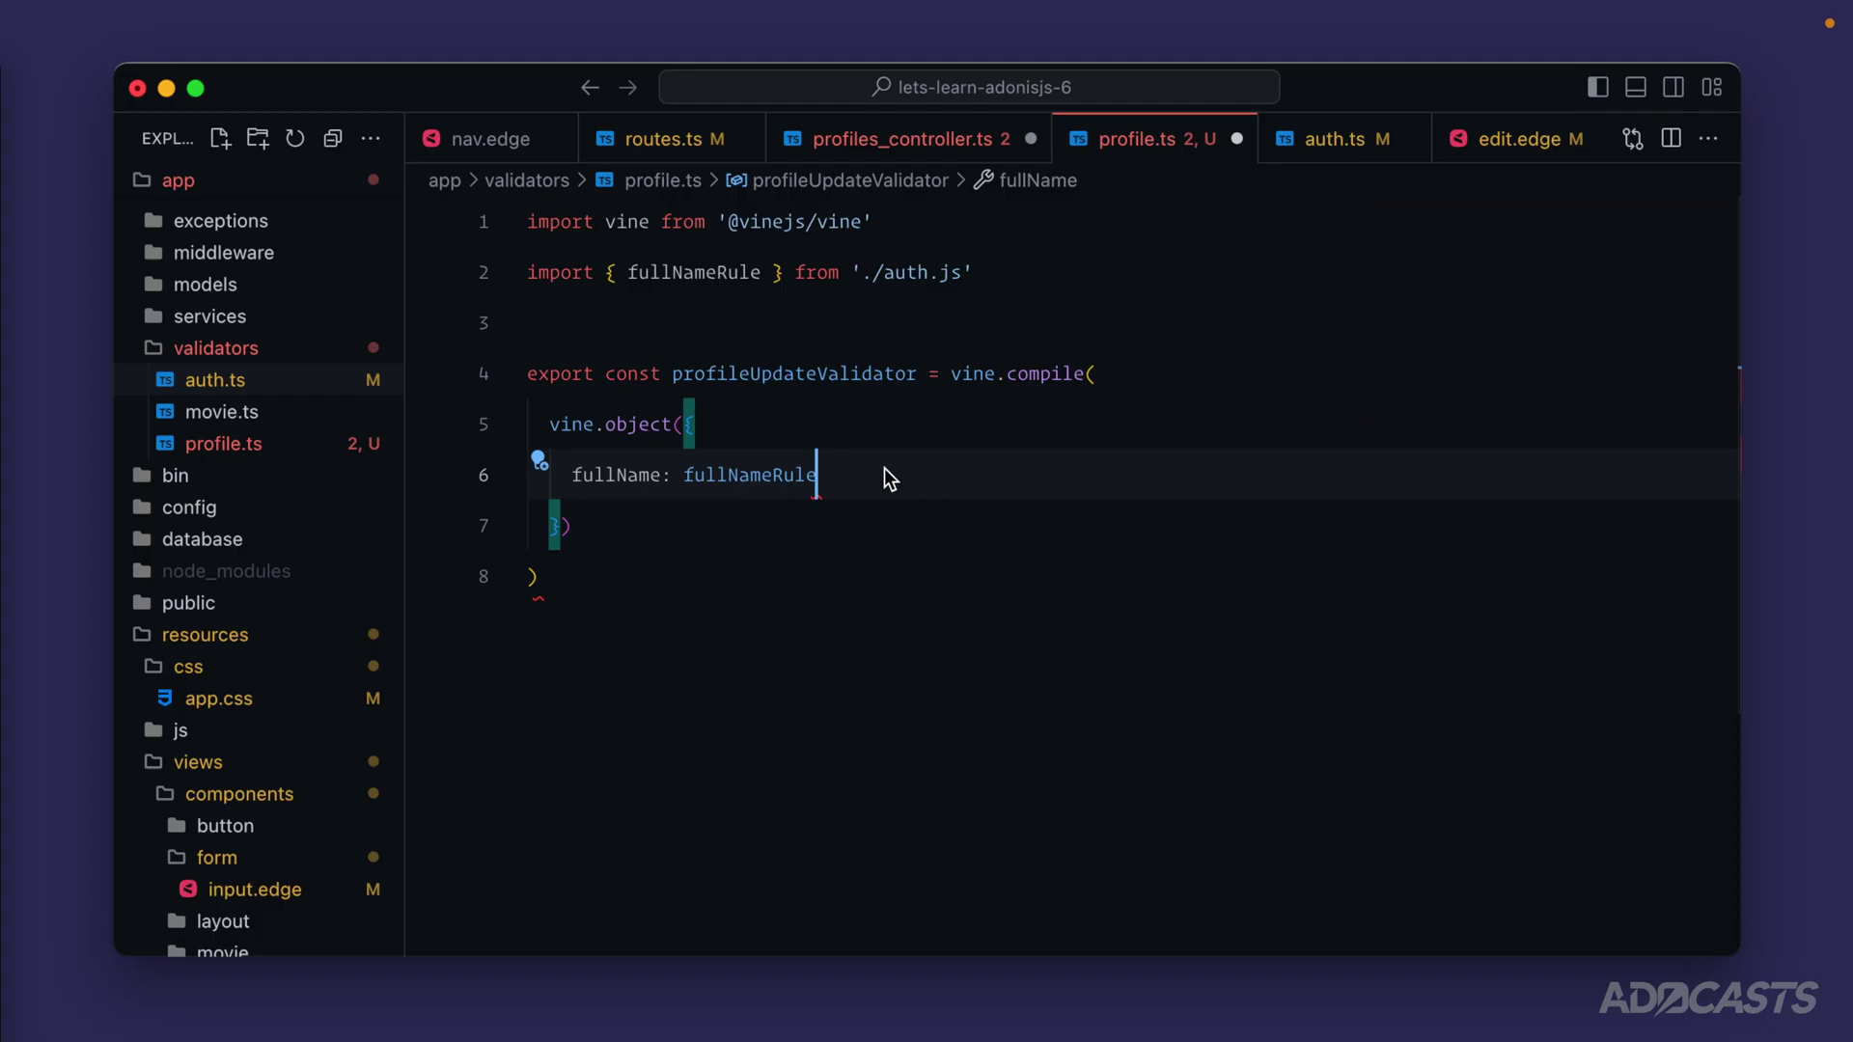
{"action": "type", "text": ","}
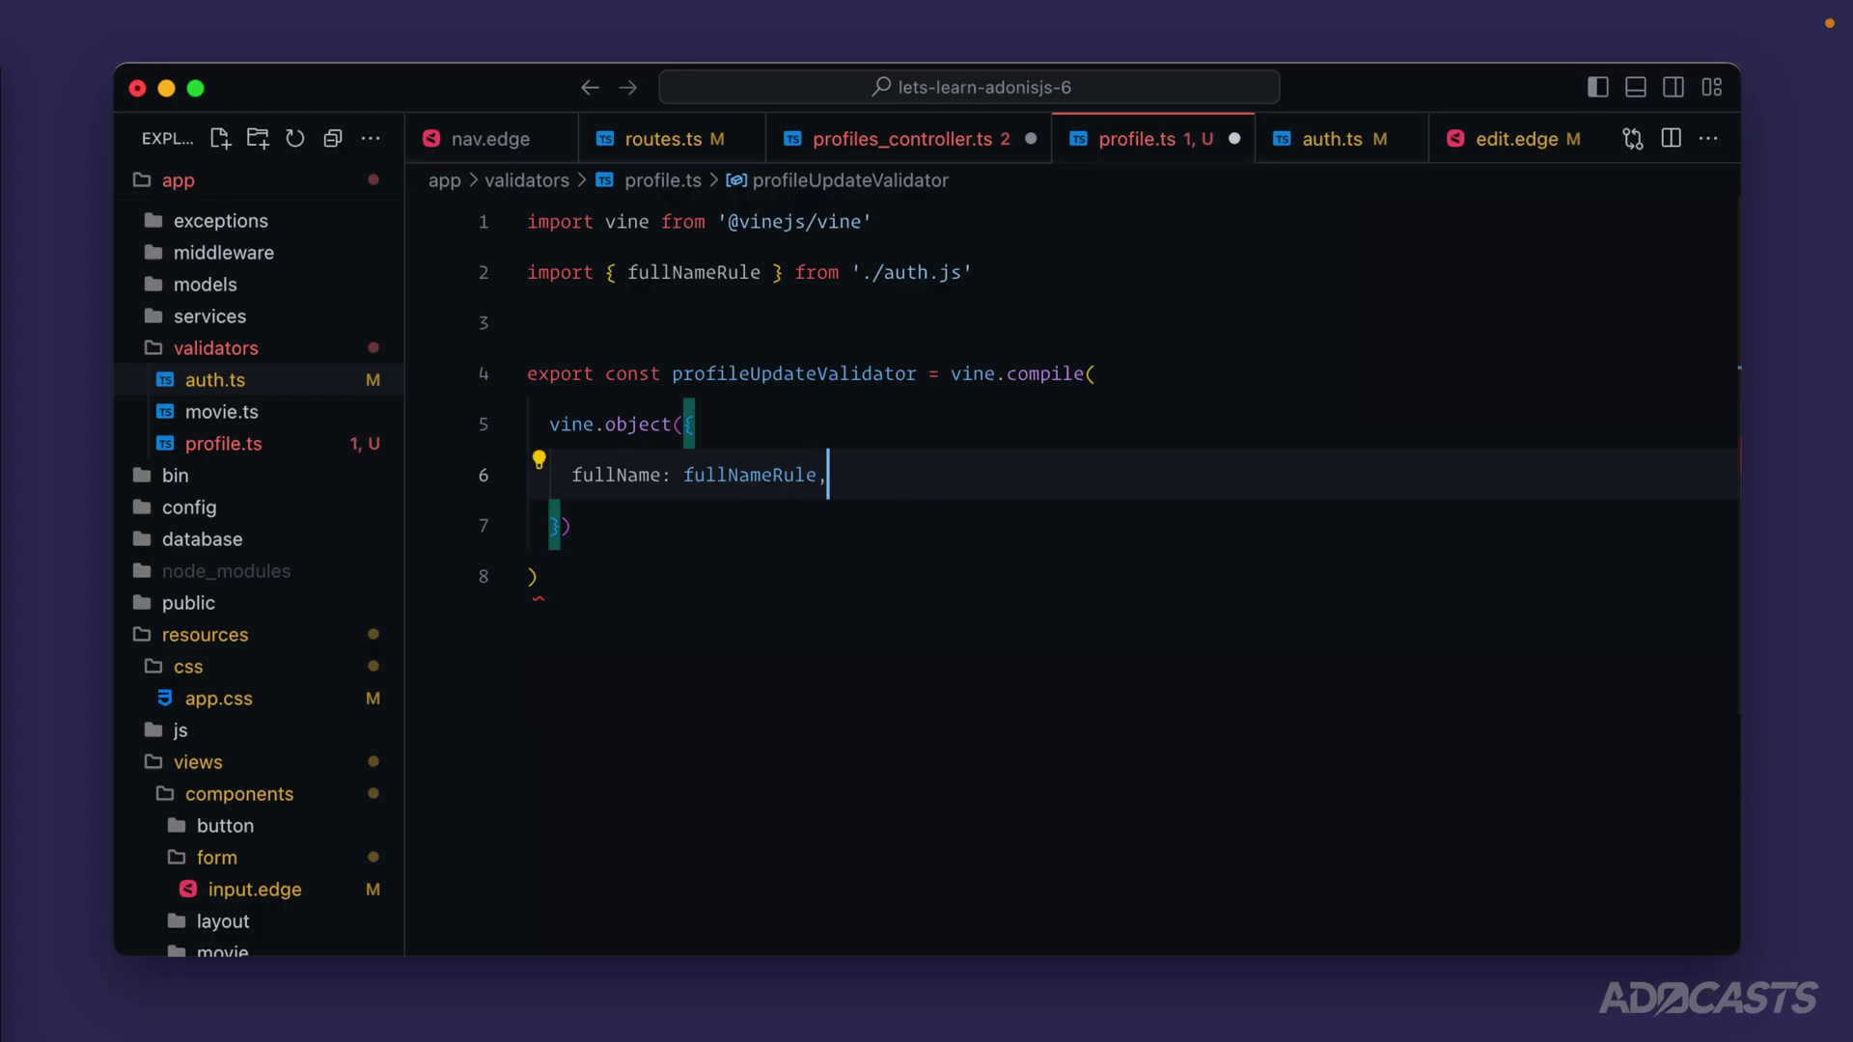
{"action": "key", "text": "Return"}
{"action": "type", "text": "description: "}
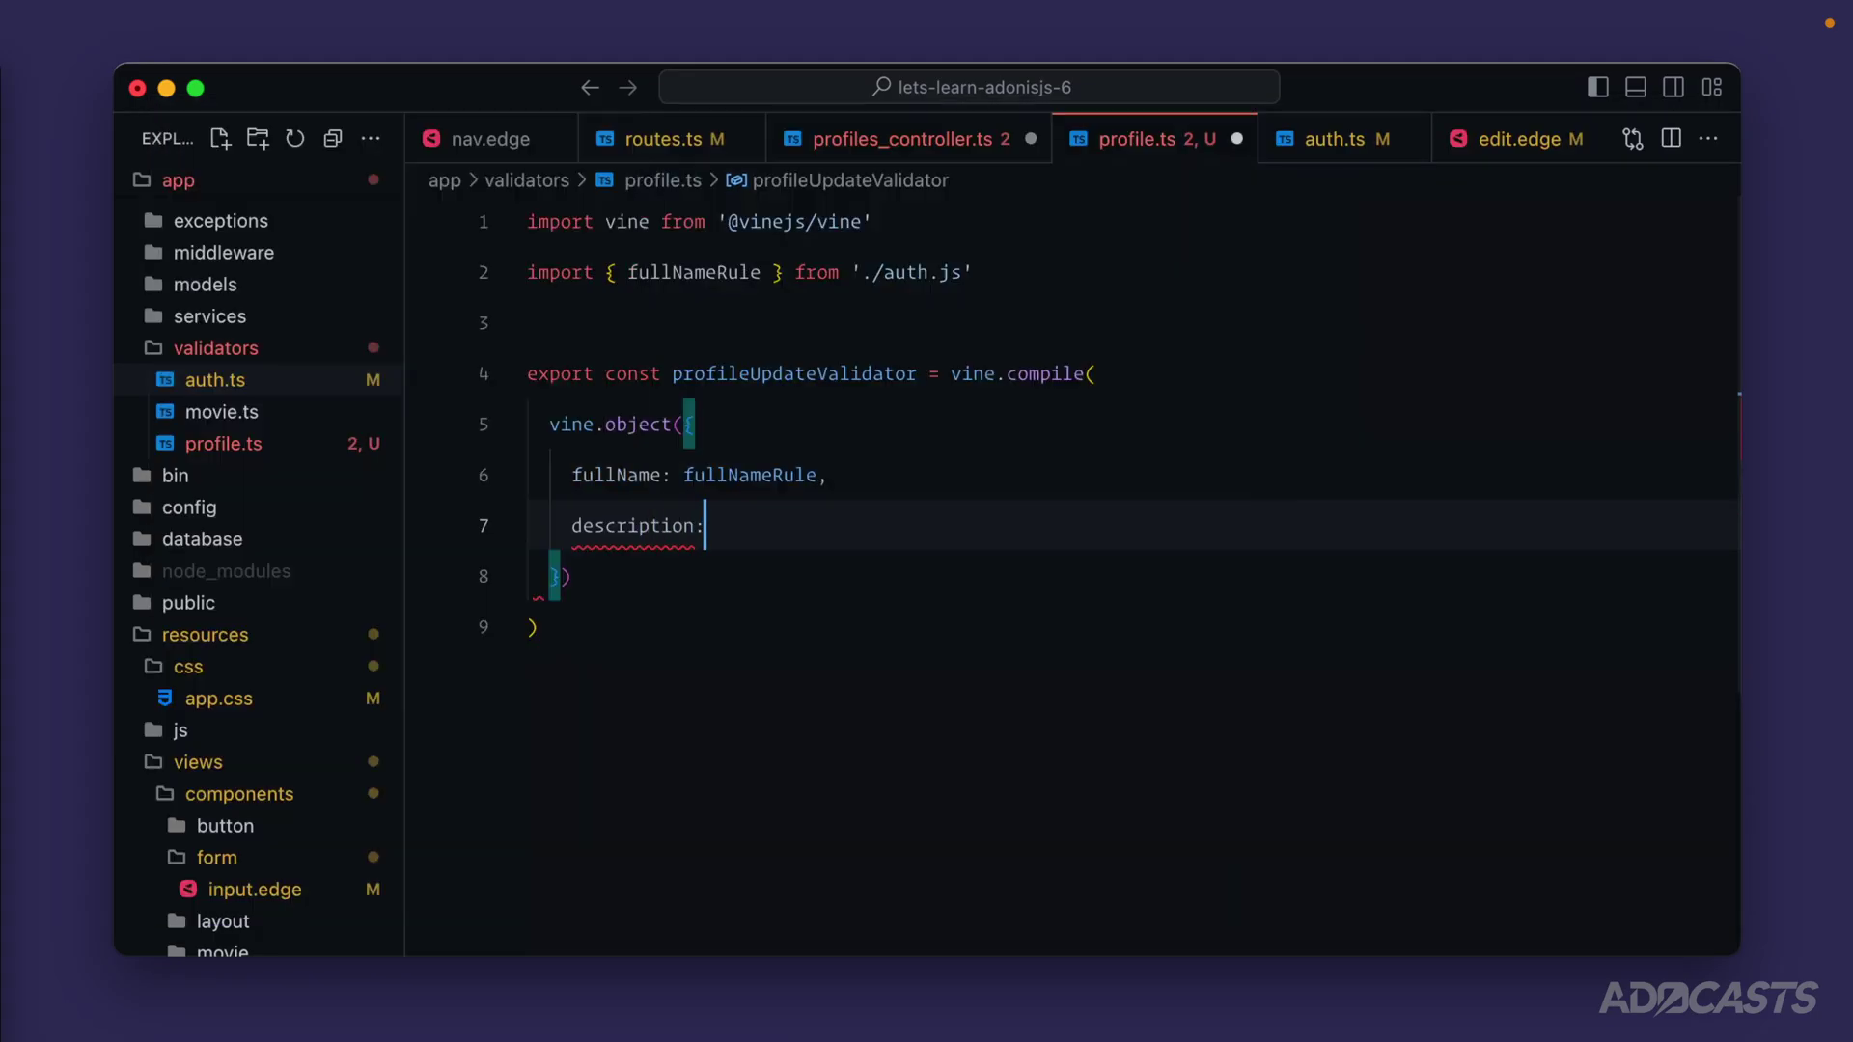
{"action": "type", "text": "vine.st"}
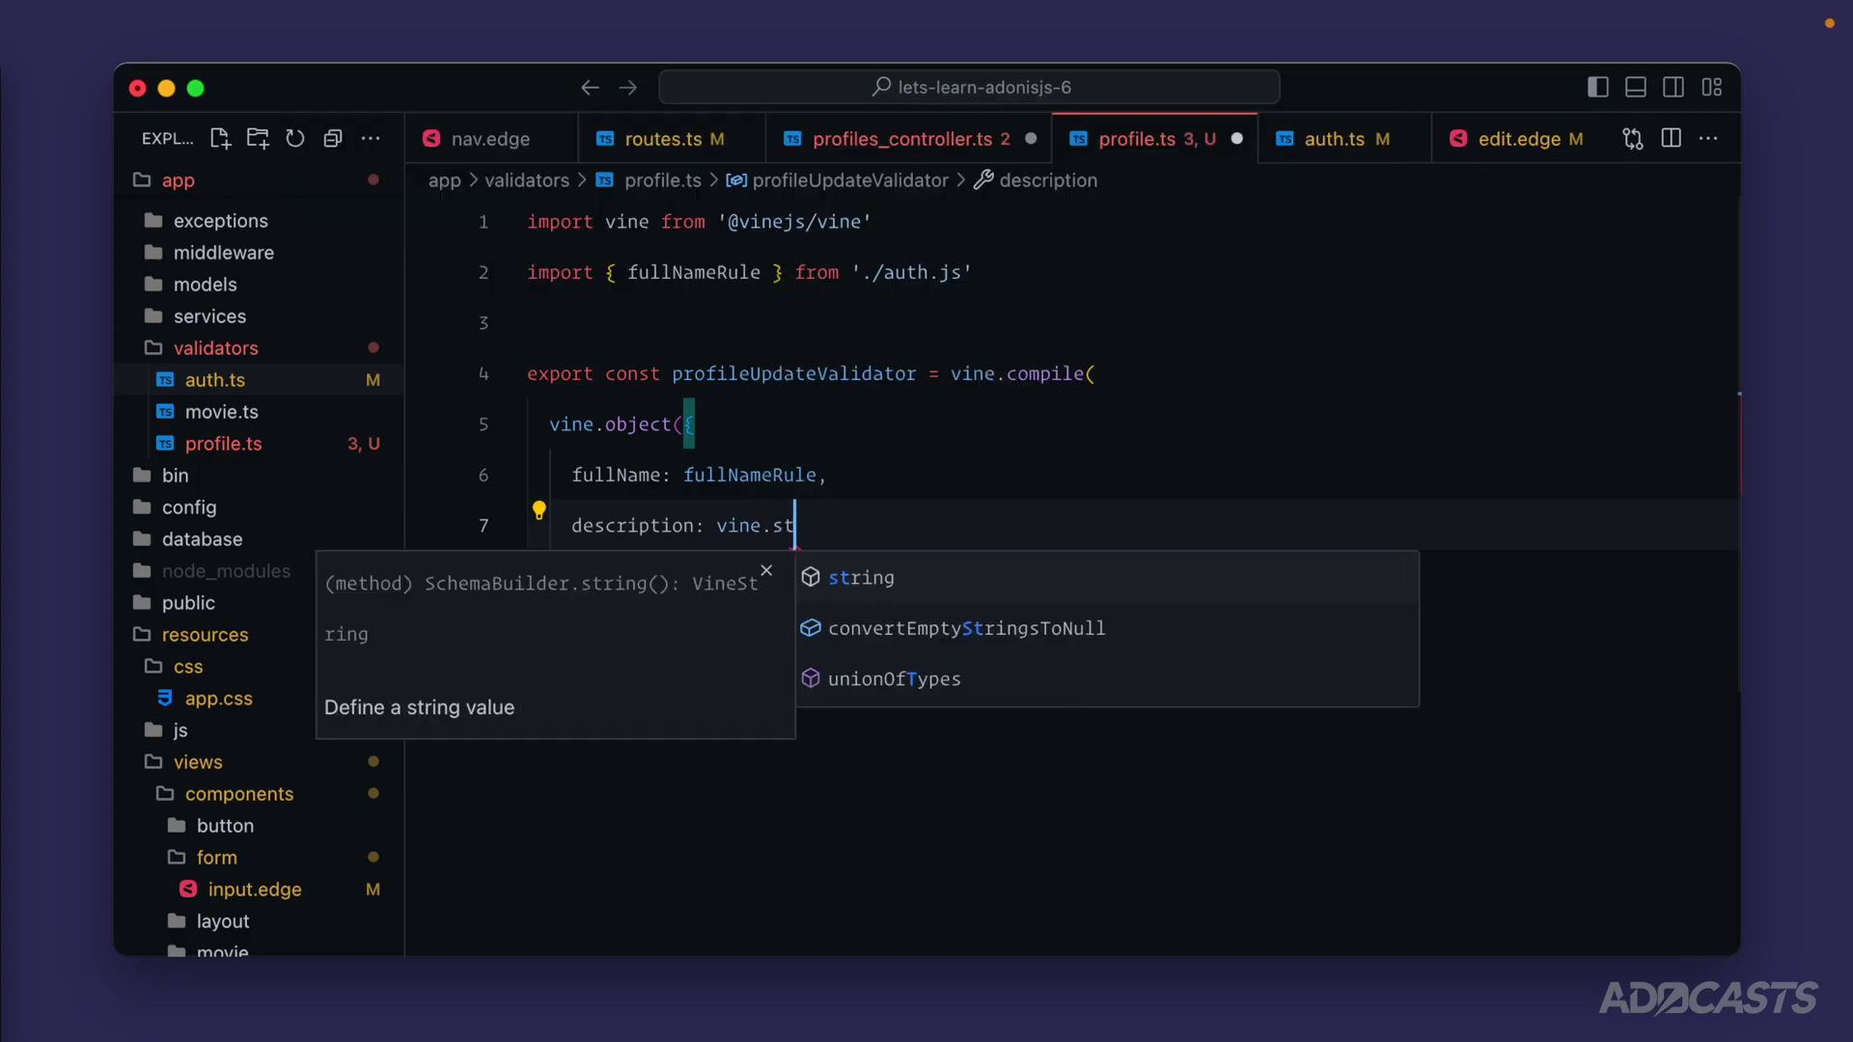
{"action": "key", "text": "Return"}
{"action": "type", "text": "().opt"}
{"action": "key", "text": "Return"}
{"action": "type", "text": "("}
{"action": "key", "text": "ctrl+s"}
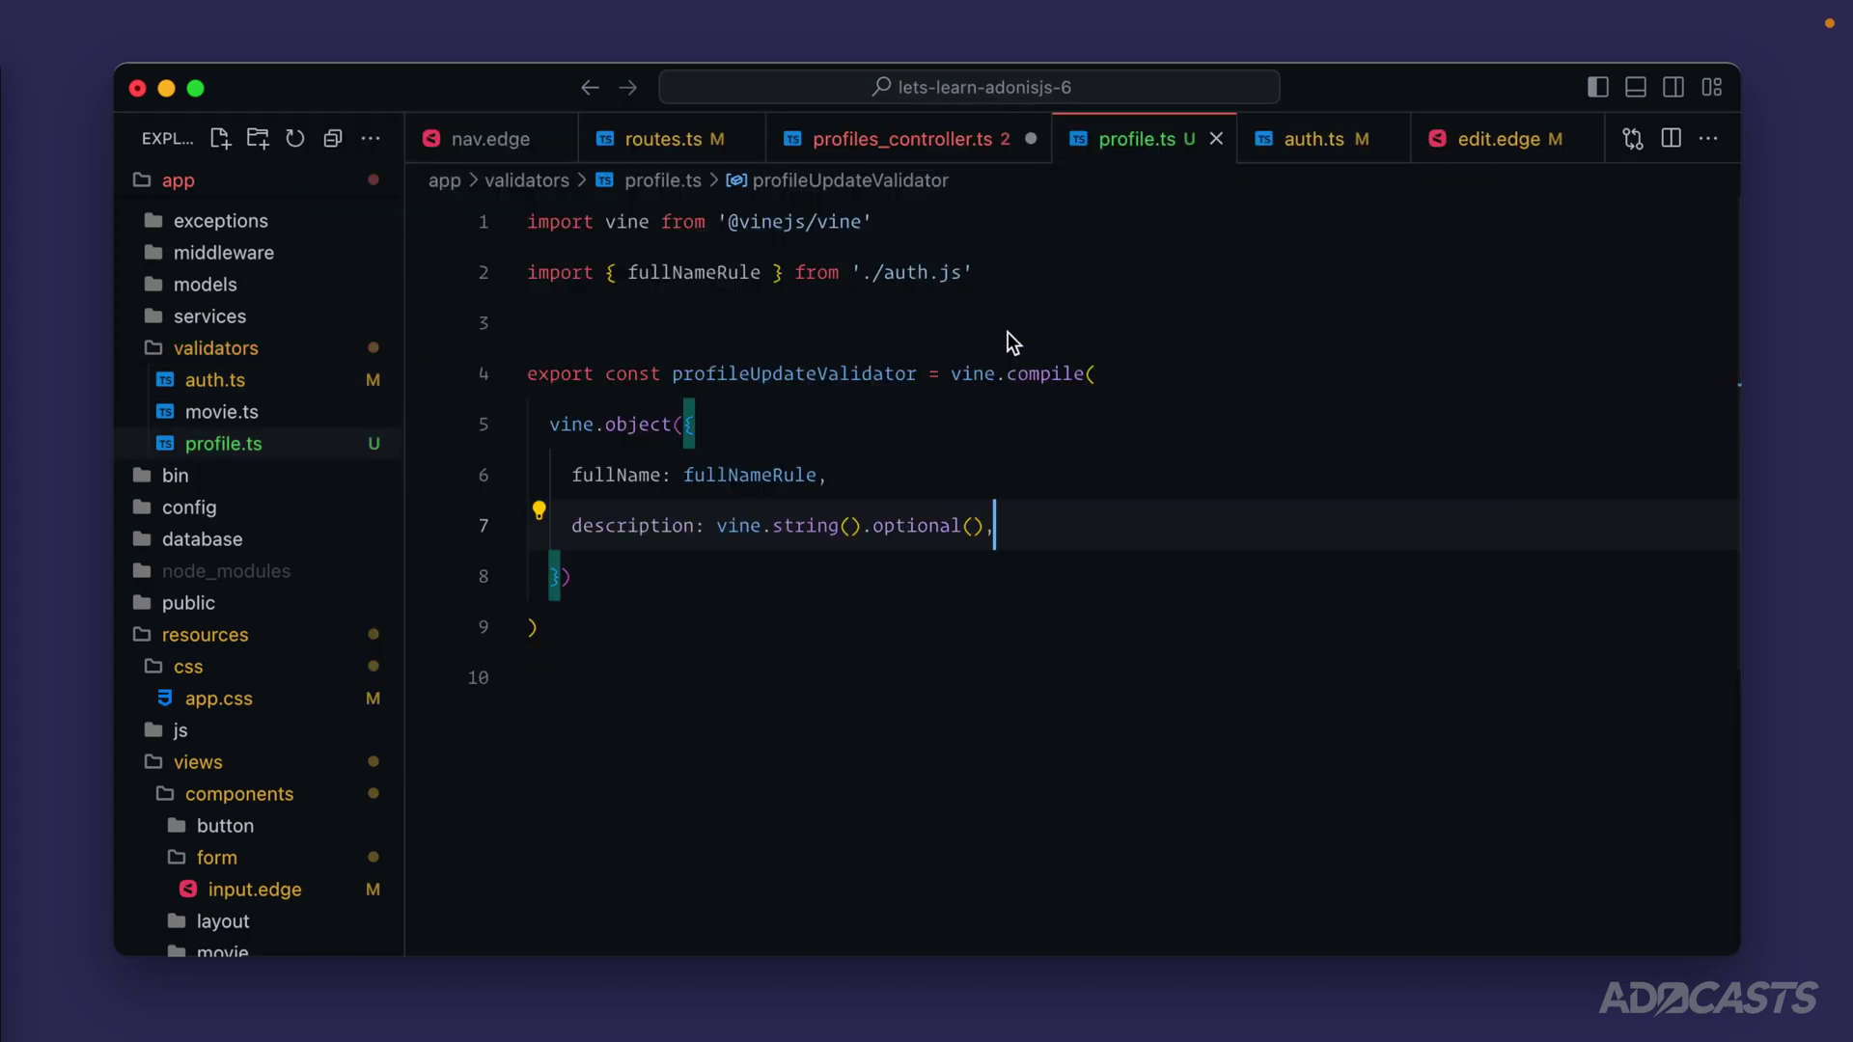
- In the controller's update action, validate the request with request.validateUsing(profileUpdateValidator), auto-importing it
{"action": "left_click", "coordinate": [894, 142]}
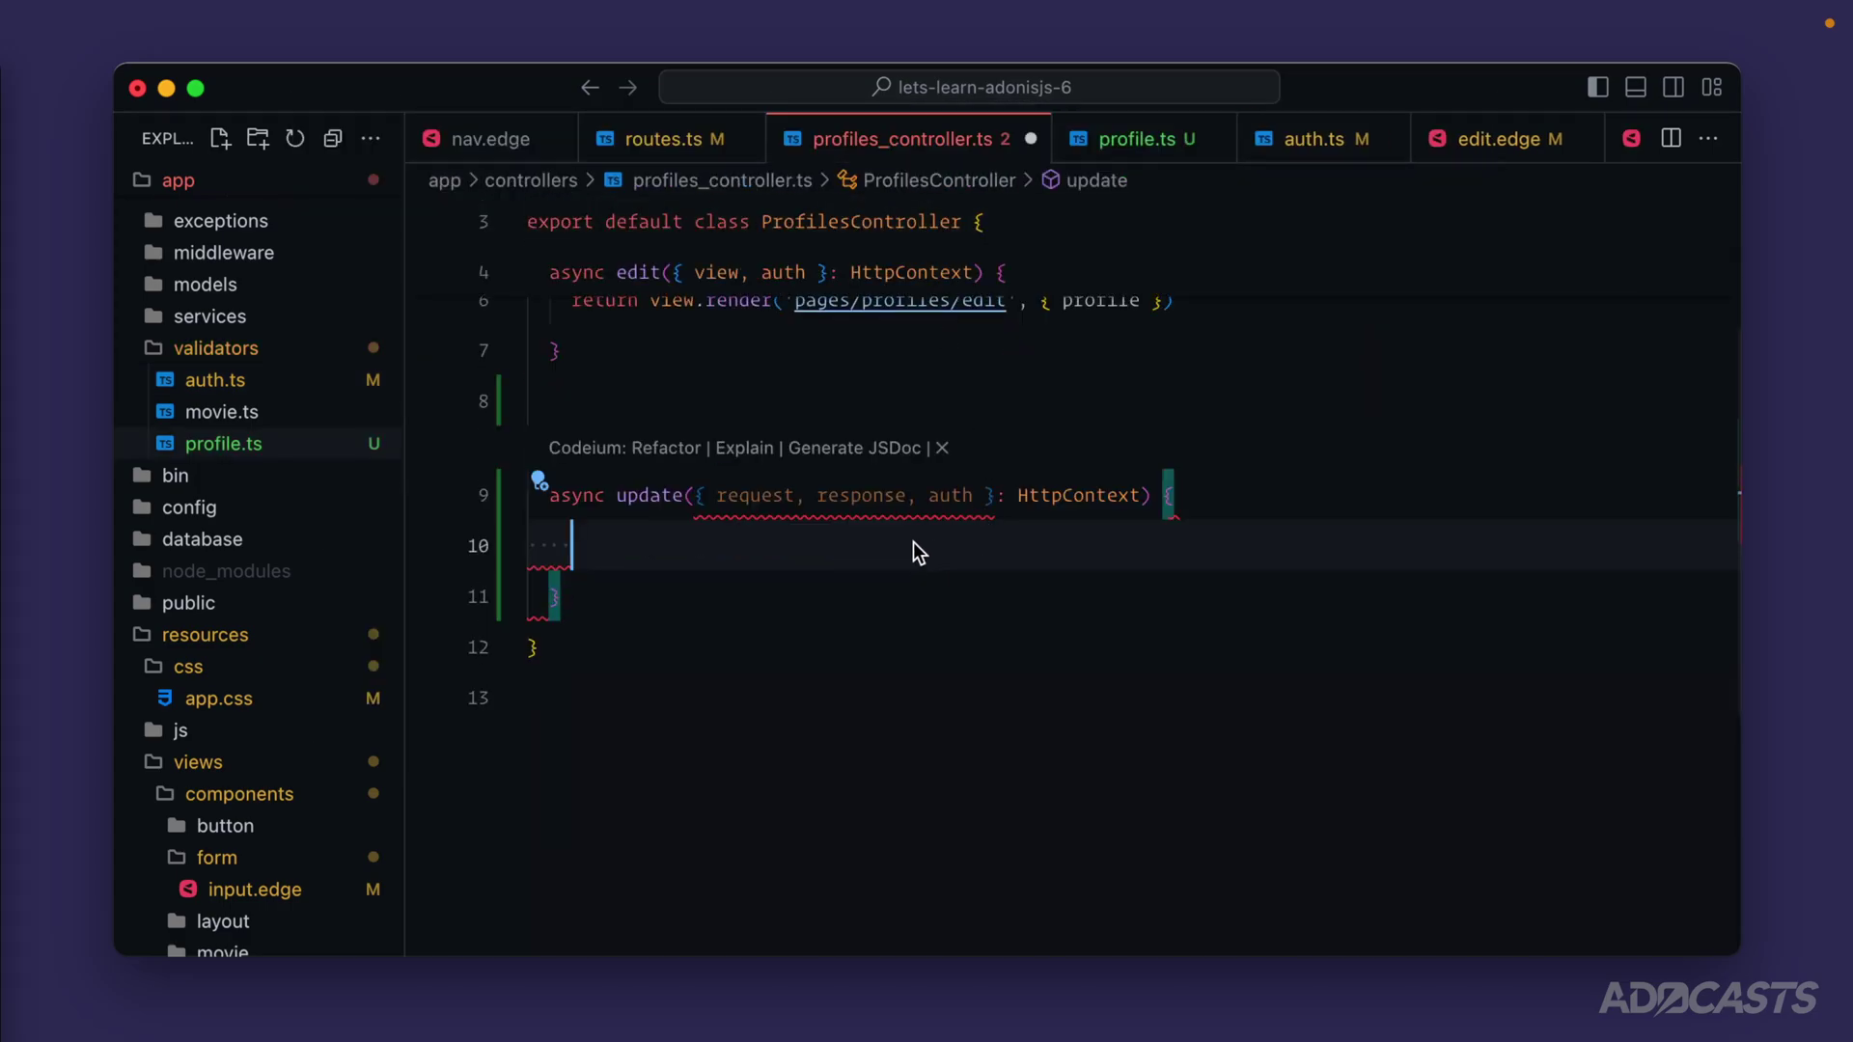
{"action": "type", "text": "const data = aw"}
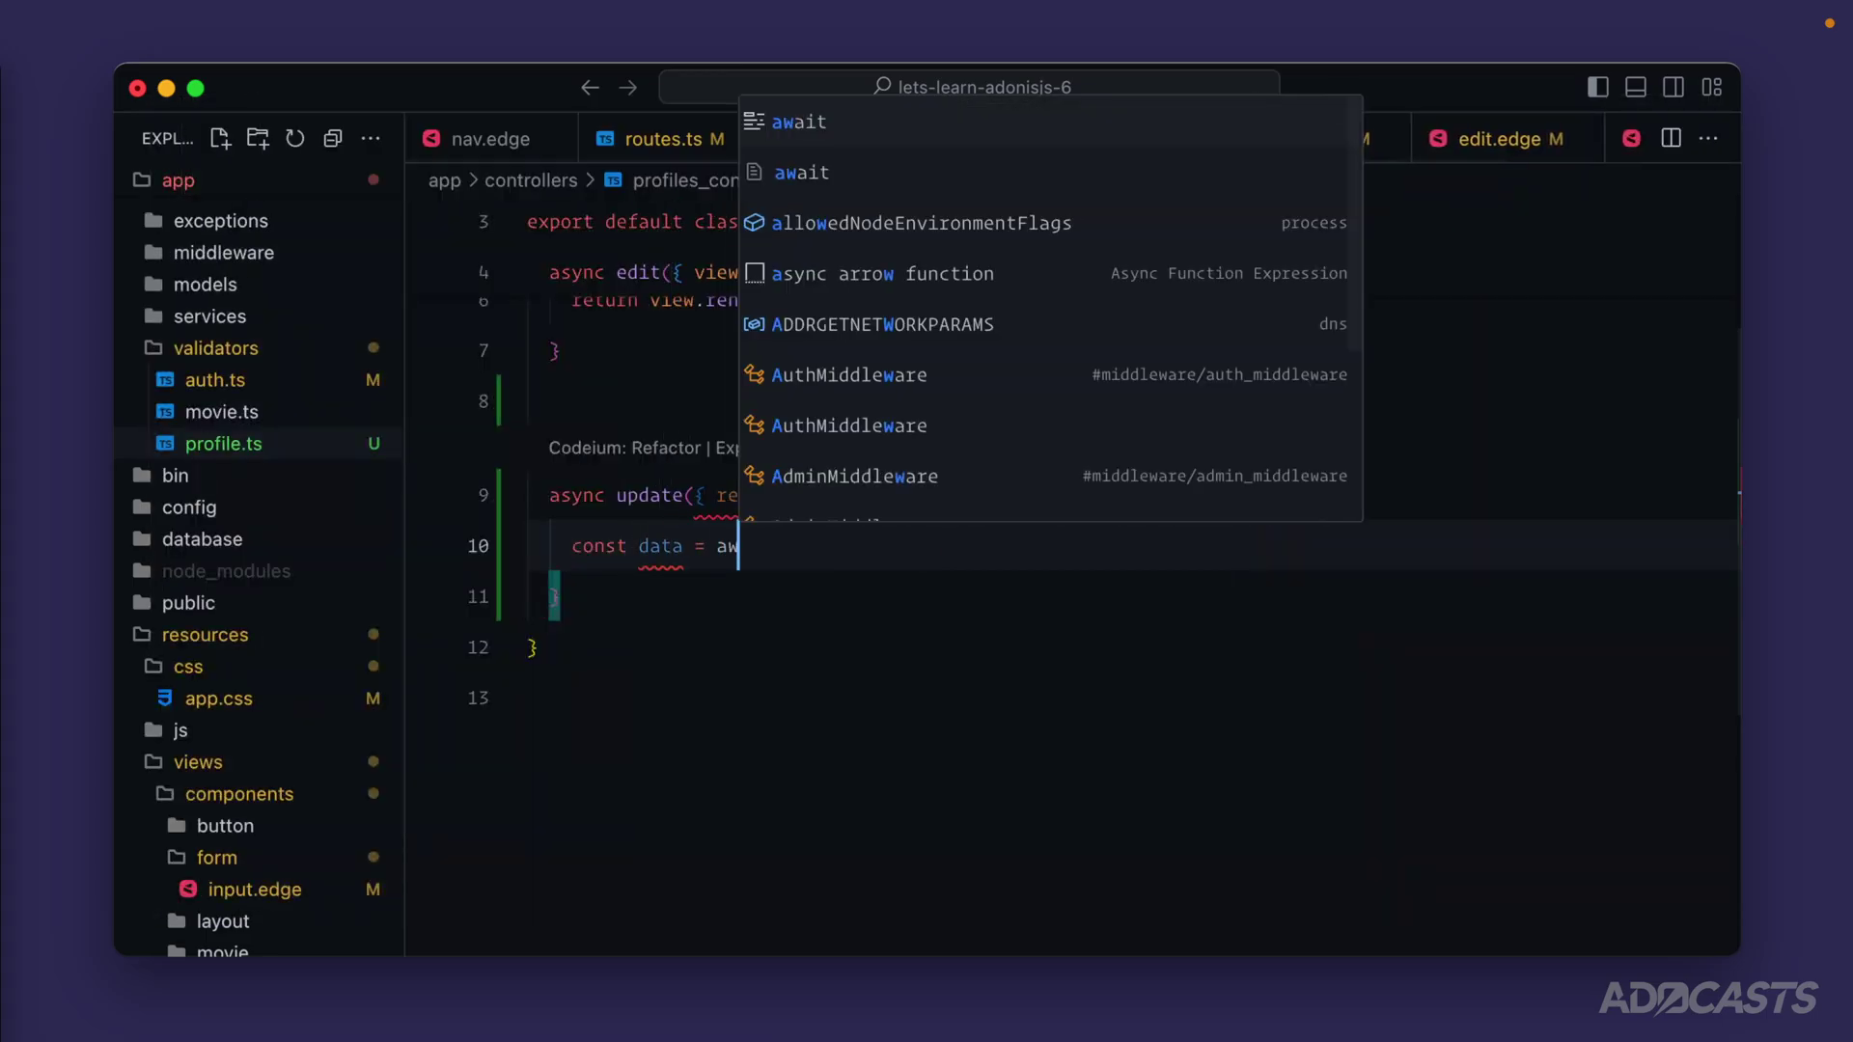
{"action": "type", "text": "ait request.val"}
{"action": "key", "text": "Return"}
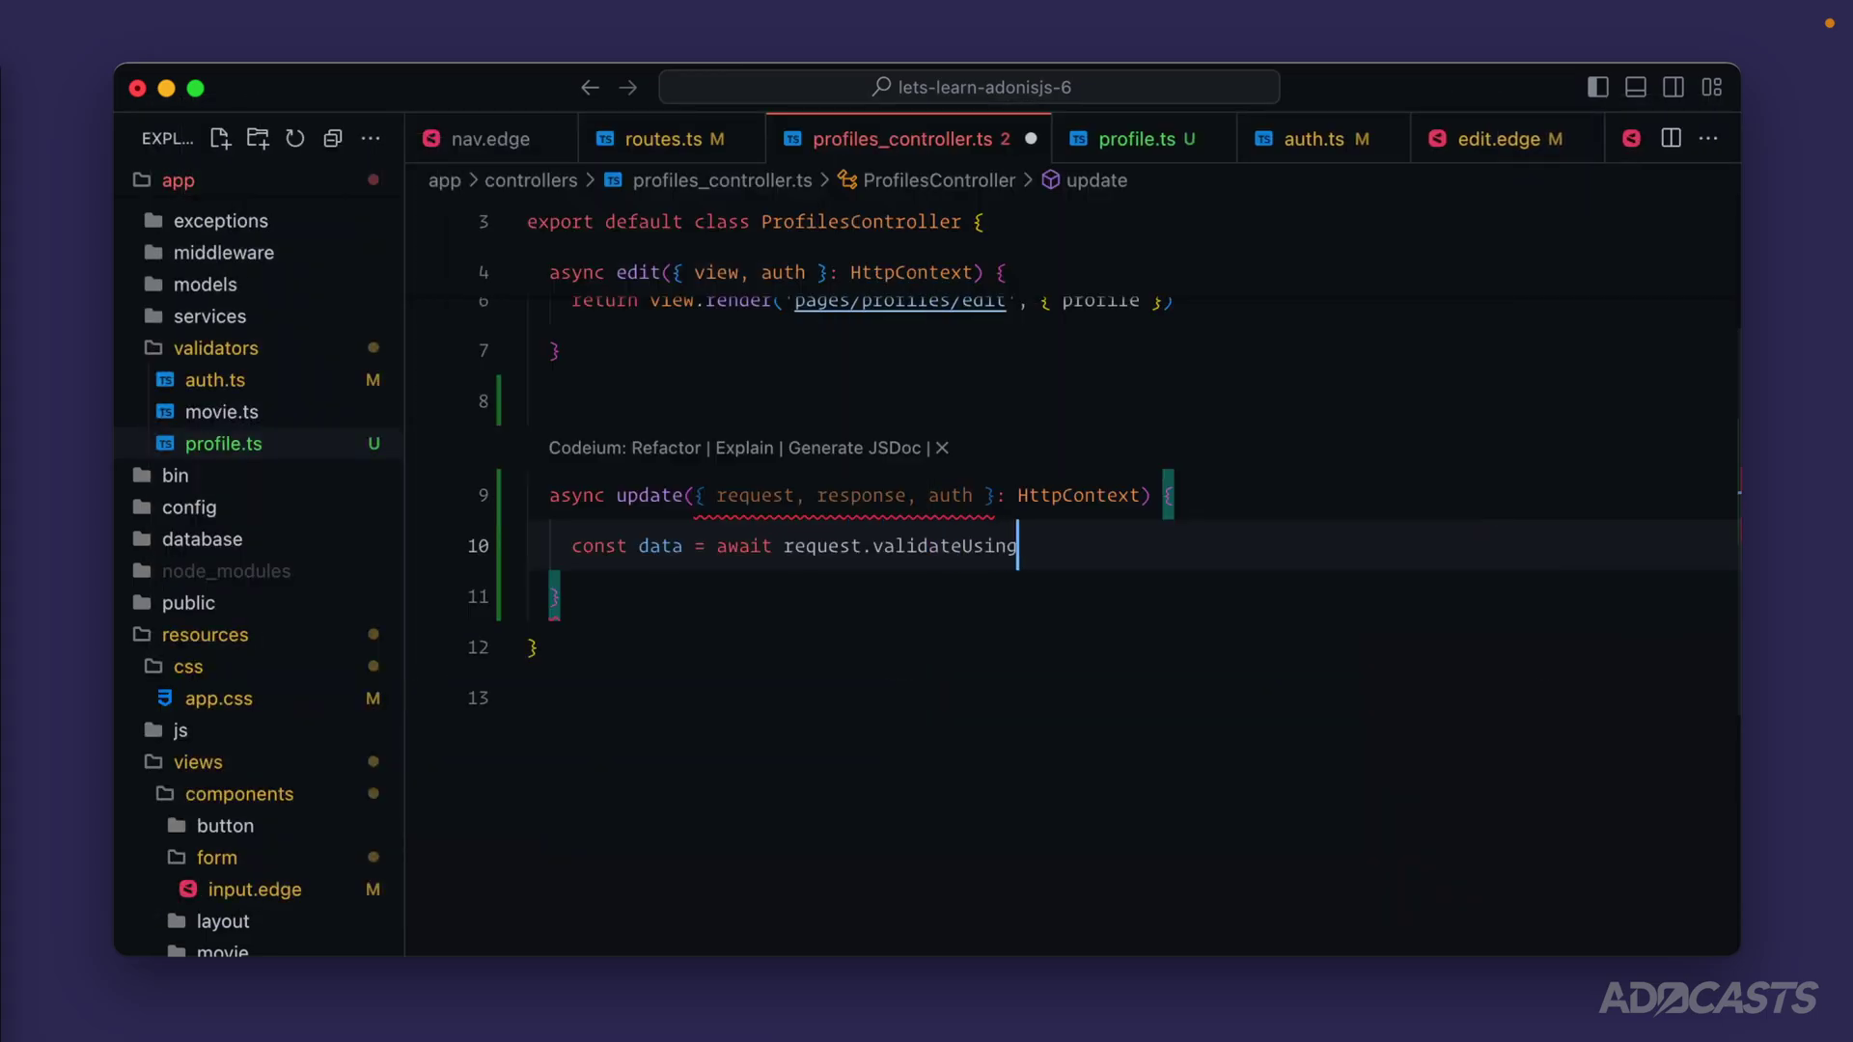
{"action": "type", "text": "(profileUpdat"}
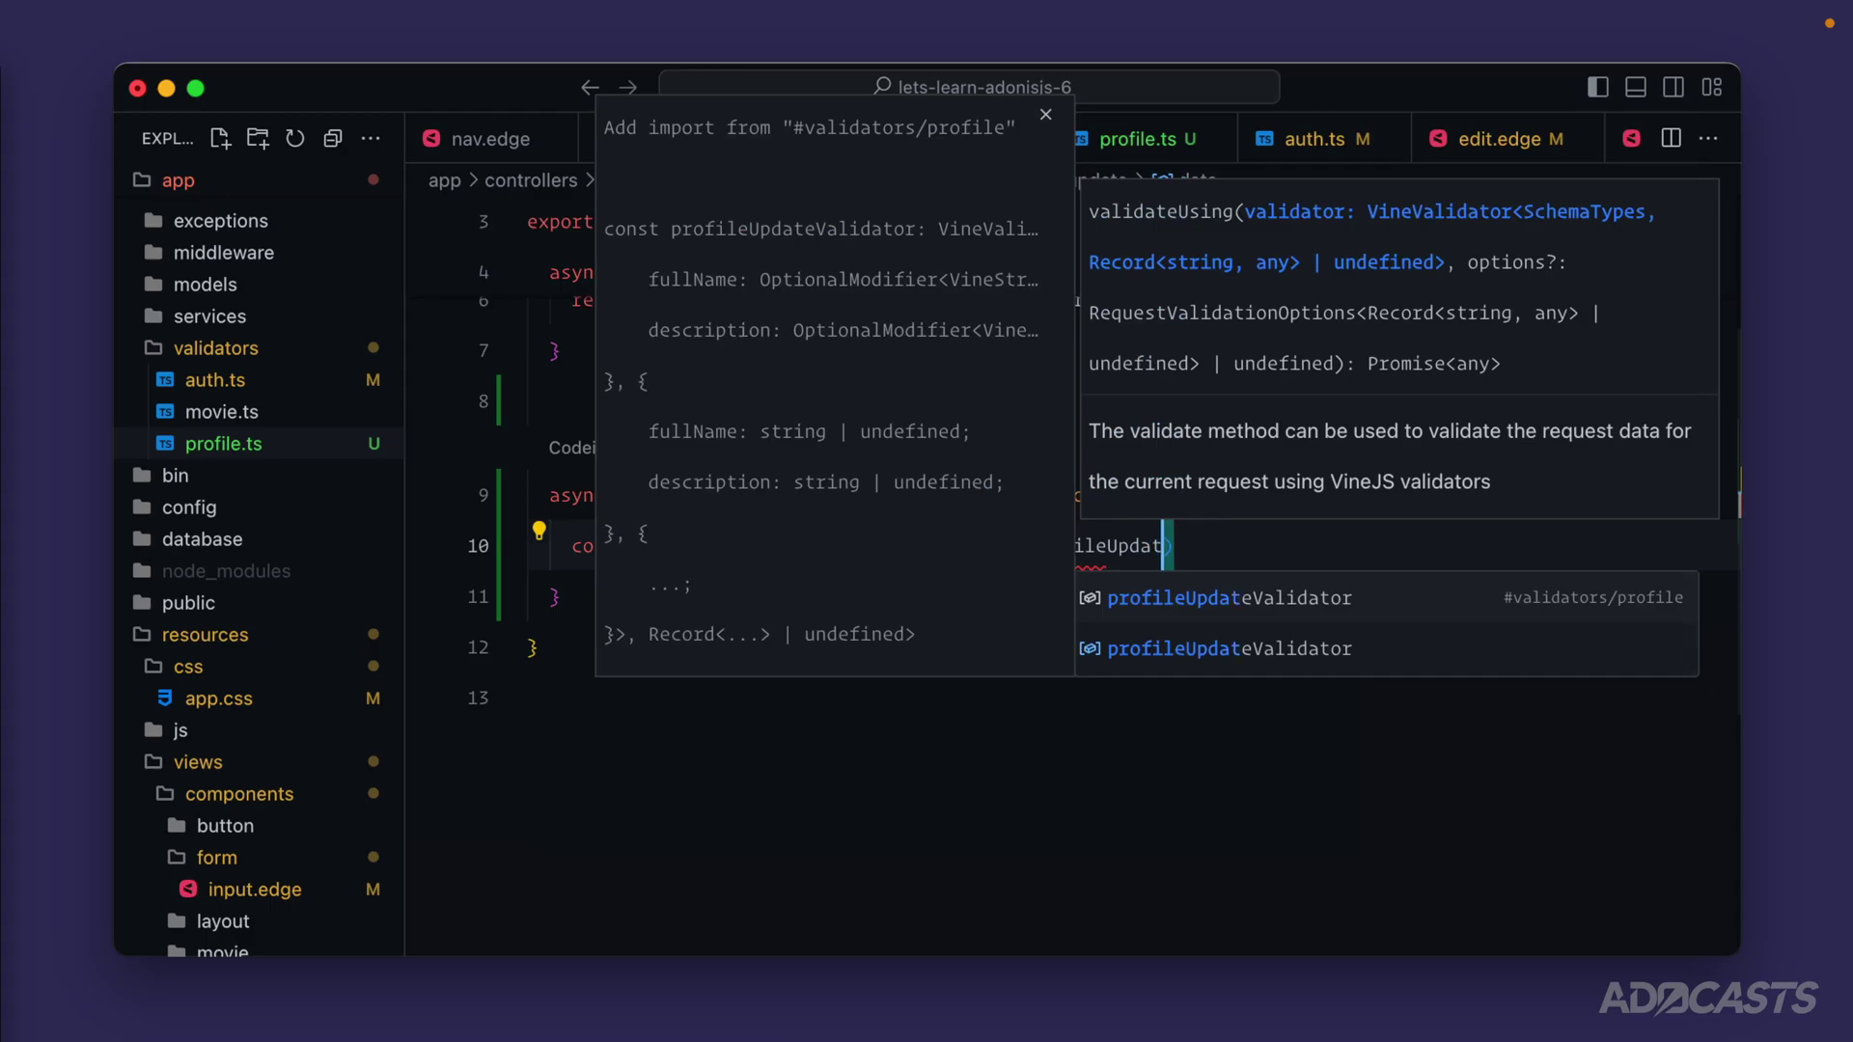
{"action": "key", "text": "Return"}
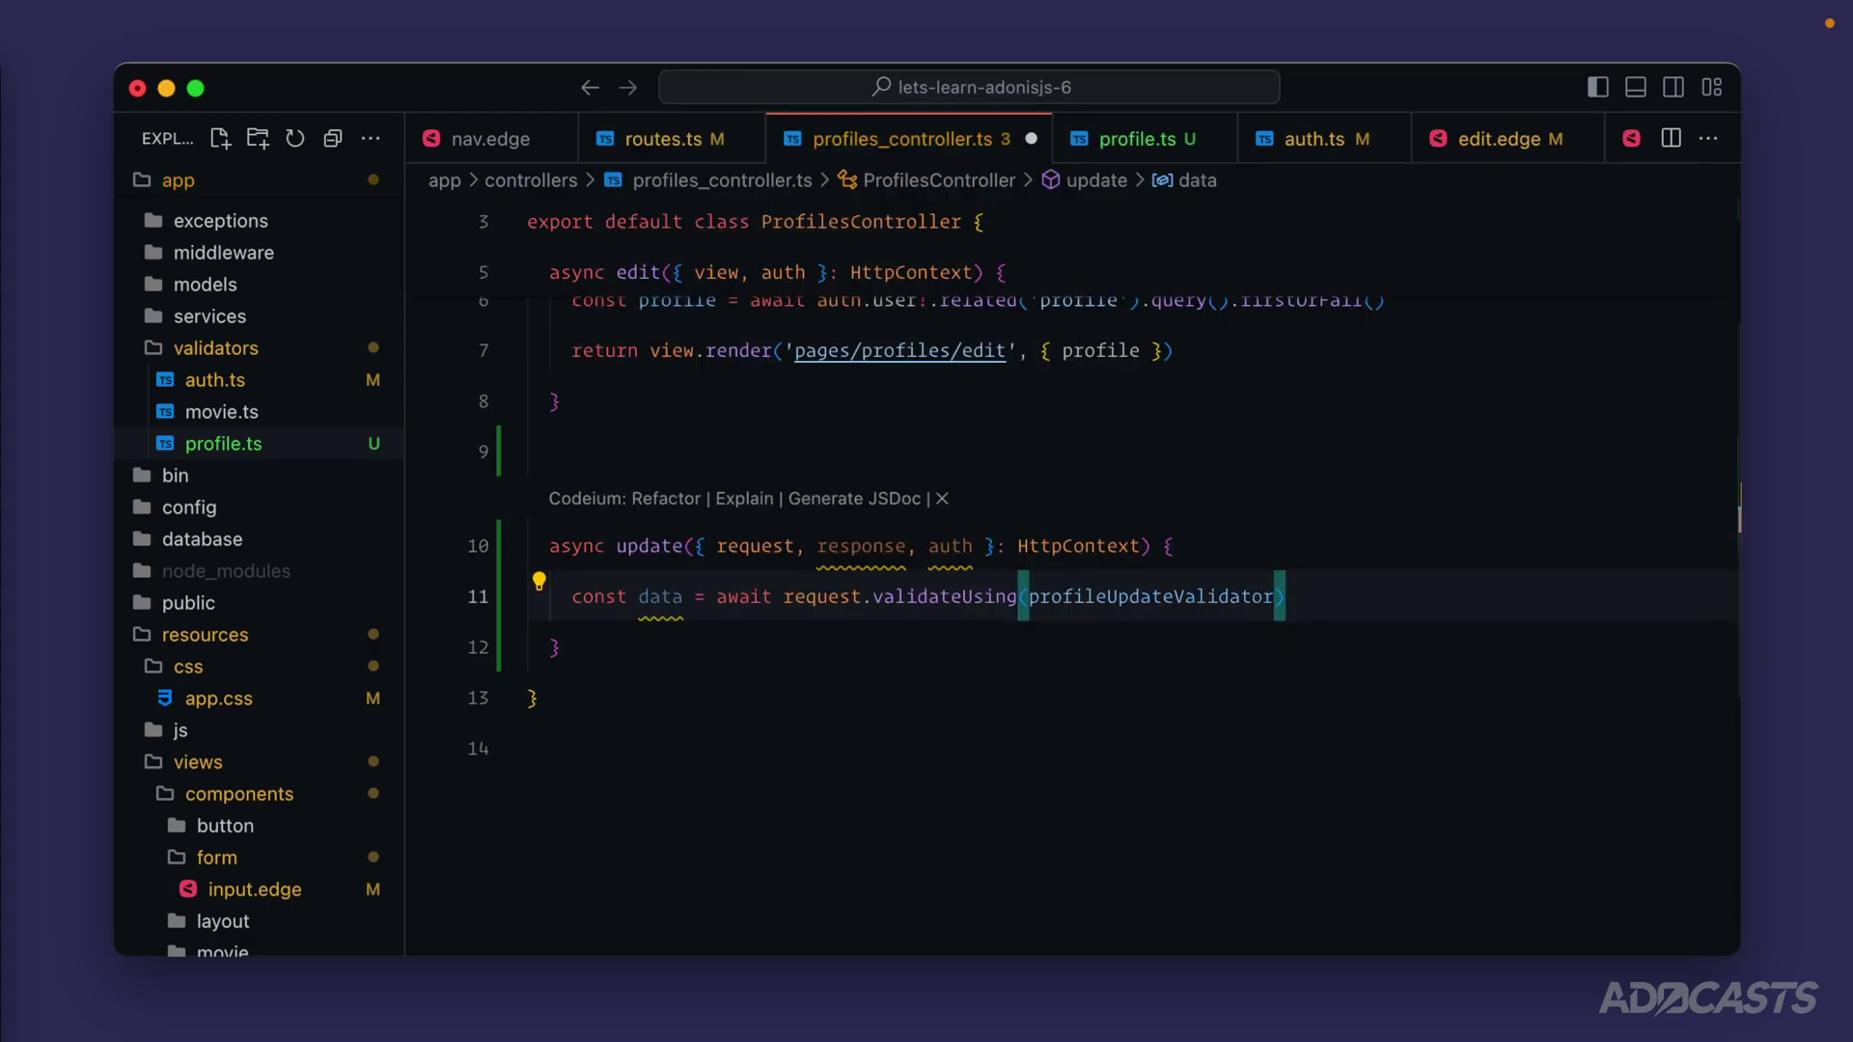
- Destructure { fullName, description } from the validation result and open a new line below
{"action": "double_click", "coordinate": [664, 599]}
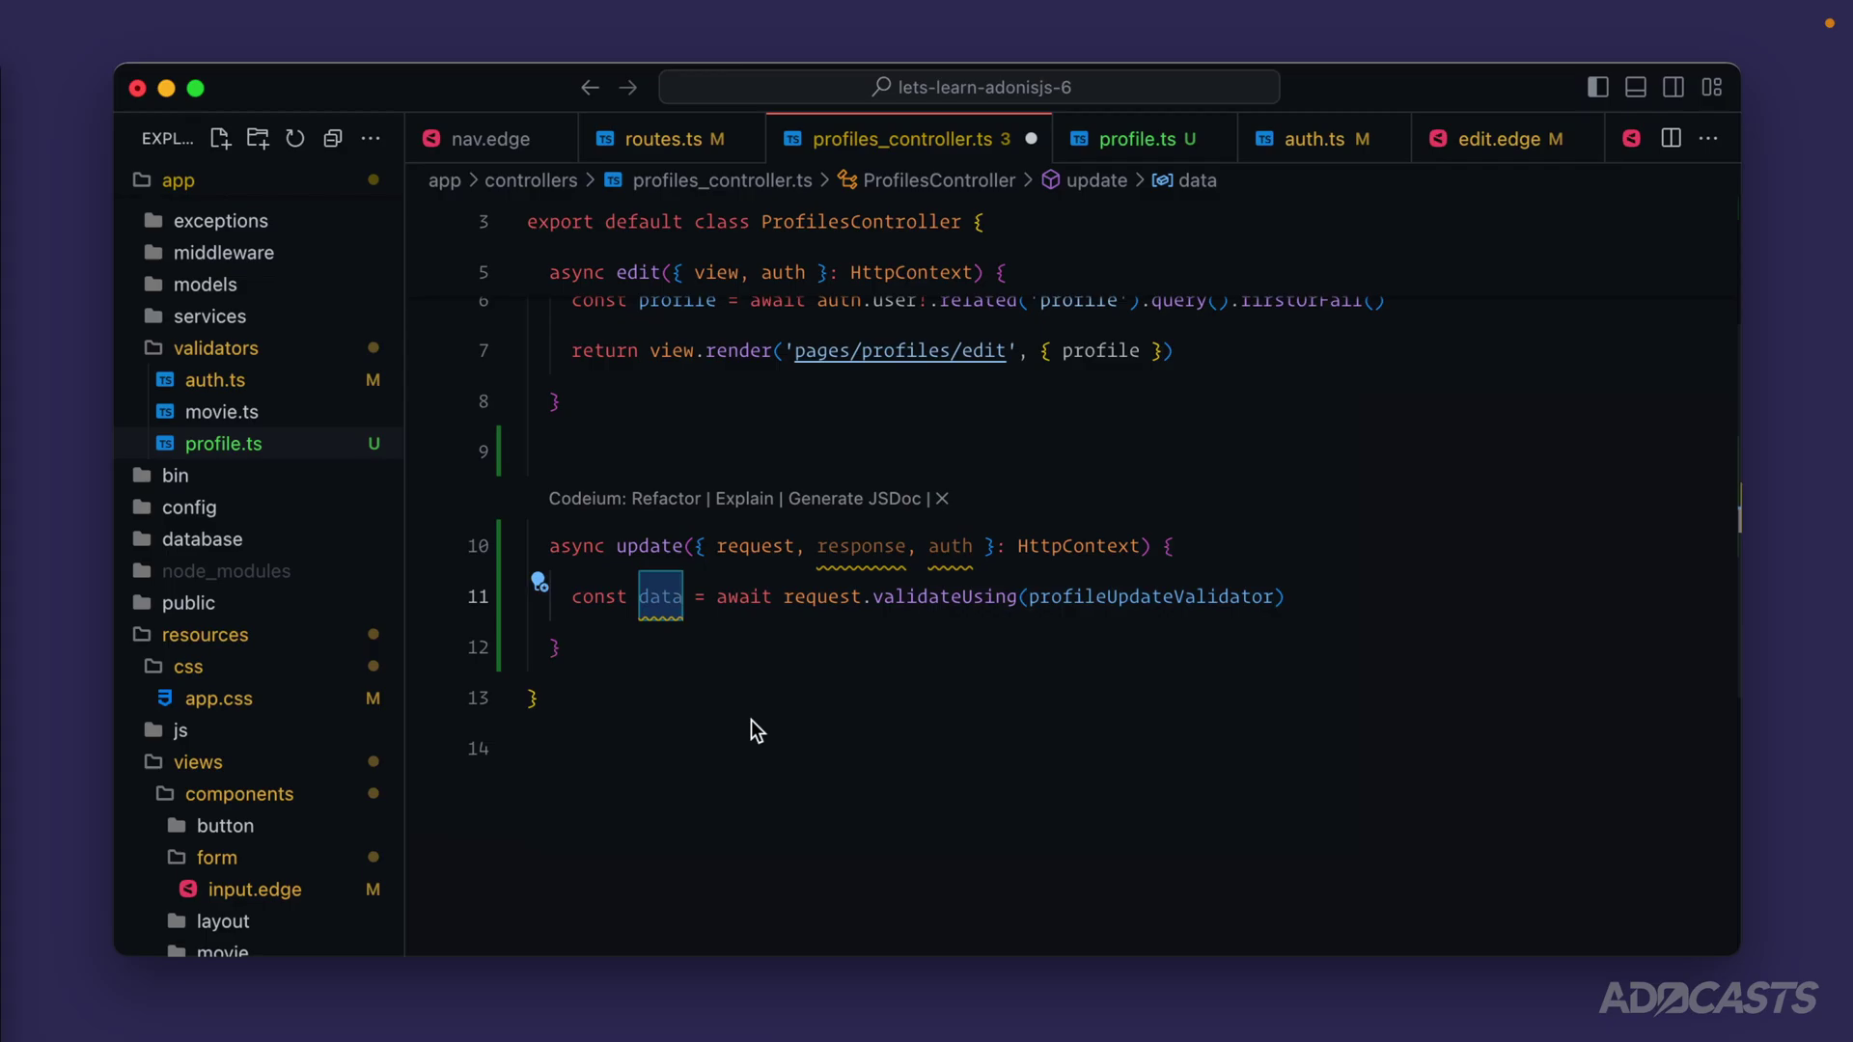
{"action": "type", "text": "{"}
{"action": "type", "text": " f"}
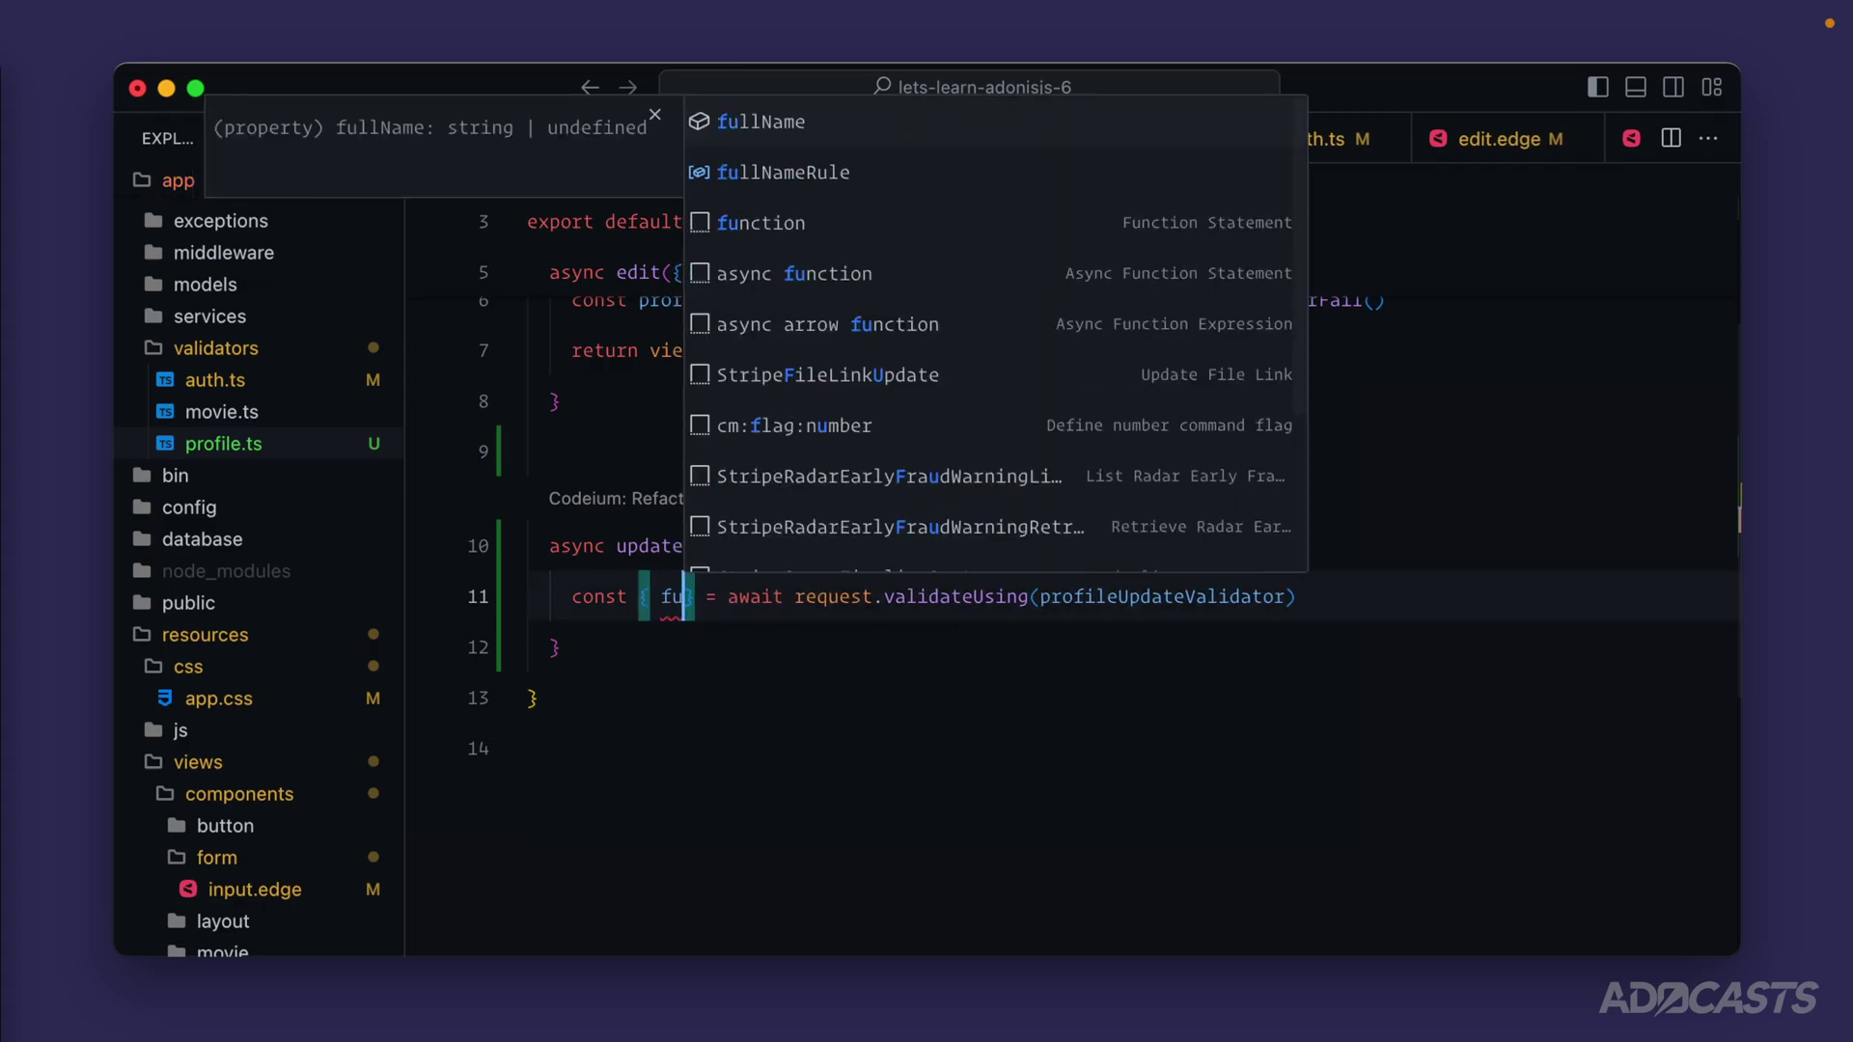
{"action": "type", "text": "ullName, desc"}
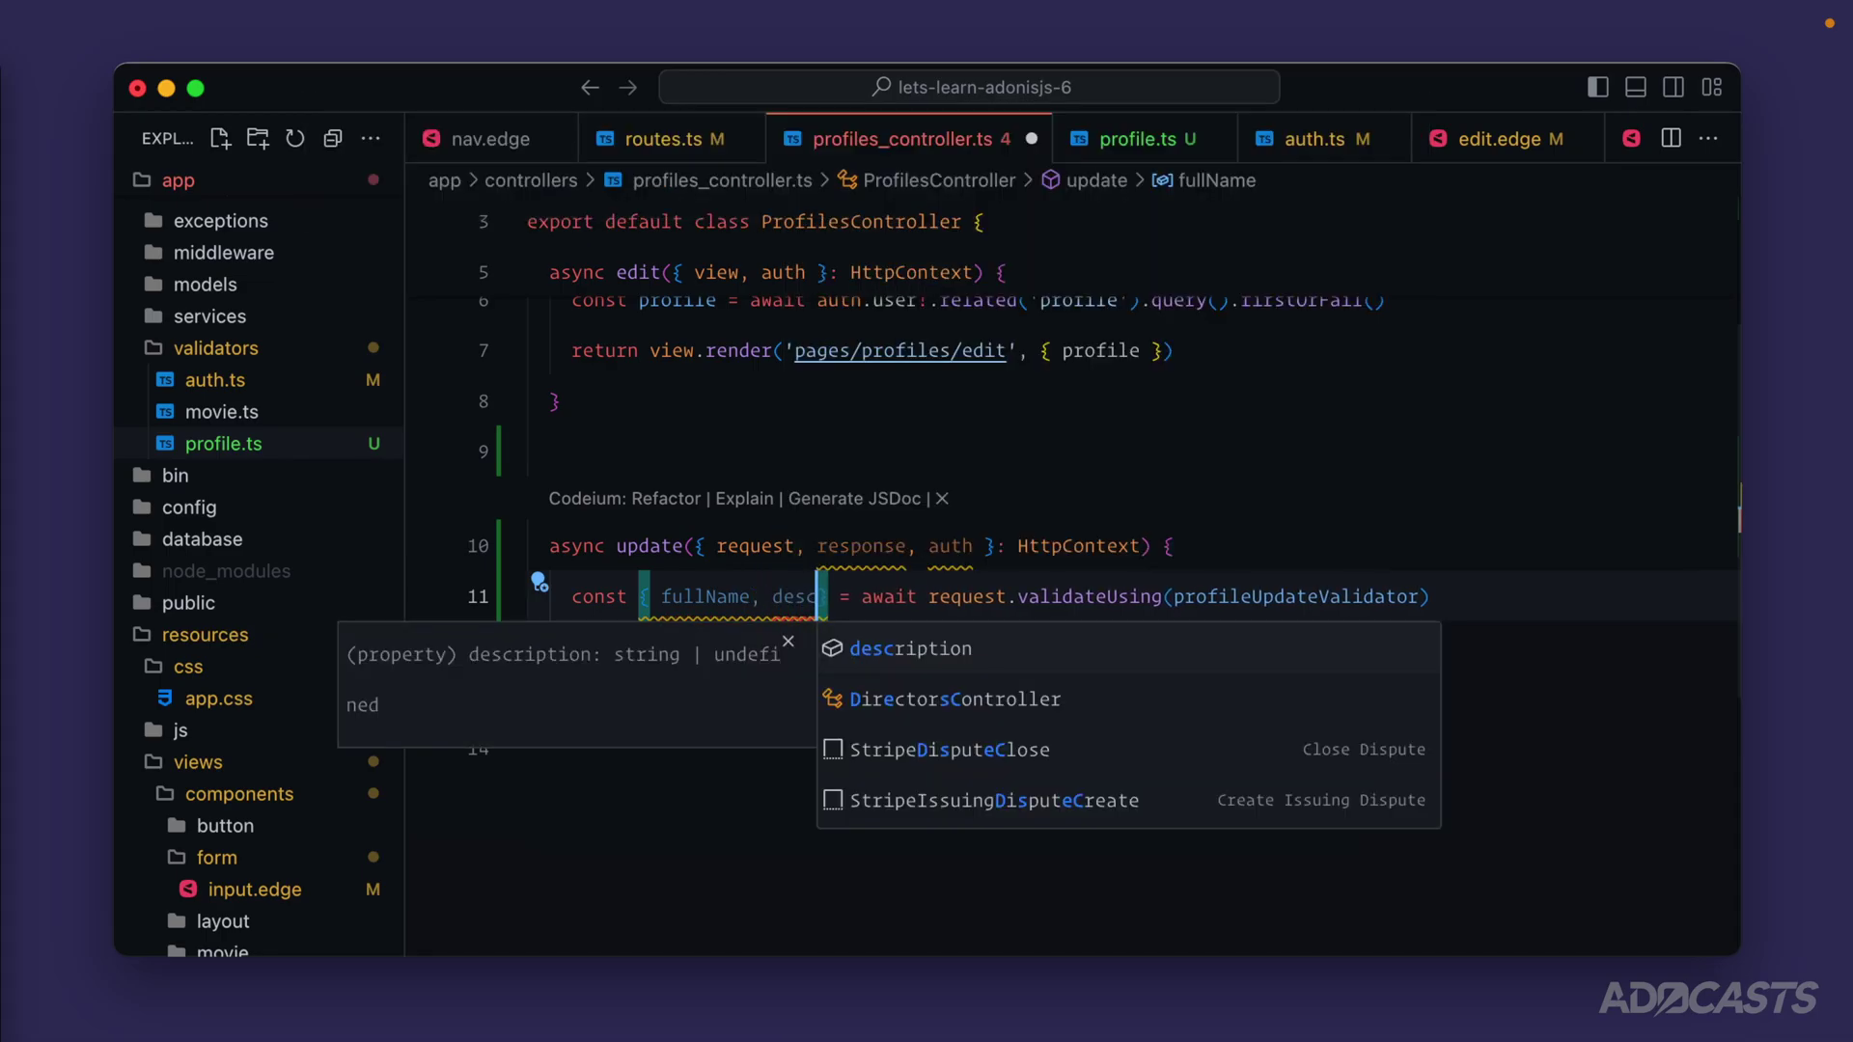
{"action": "key", "text": "Tab"}
{"action": "key", "text": "End"}
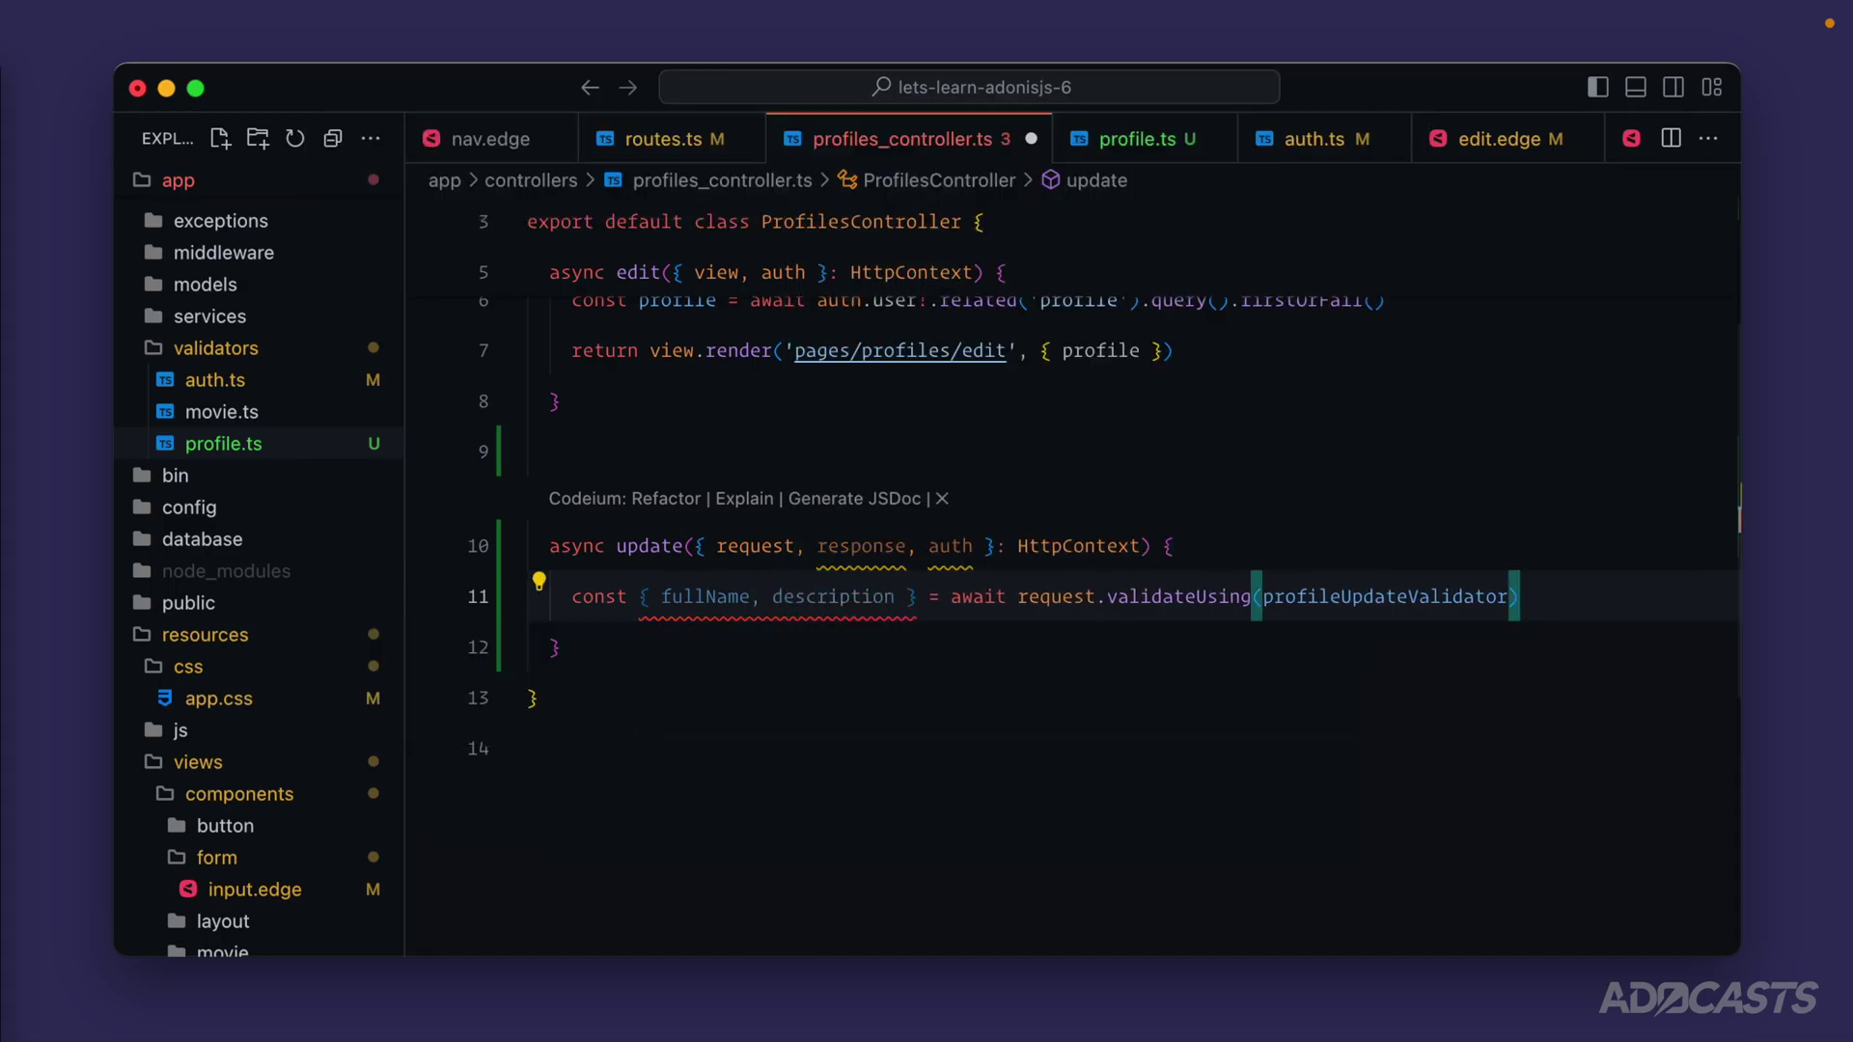
{"action": "key", "text": "Return"}
{"action": "mouse_move", "coordinate": [753, 335]}
{"action": "left_mouse_down"}
{"action": "mouse_move", "coordinate": [1386, 335]}
{"action": "mouse_move", "coordinate": [575, 338]}
{"action": "left_mouse_up"}
{"action": "key", "text": "super+u"}
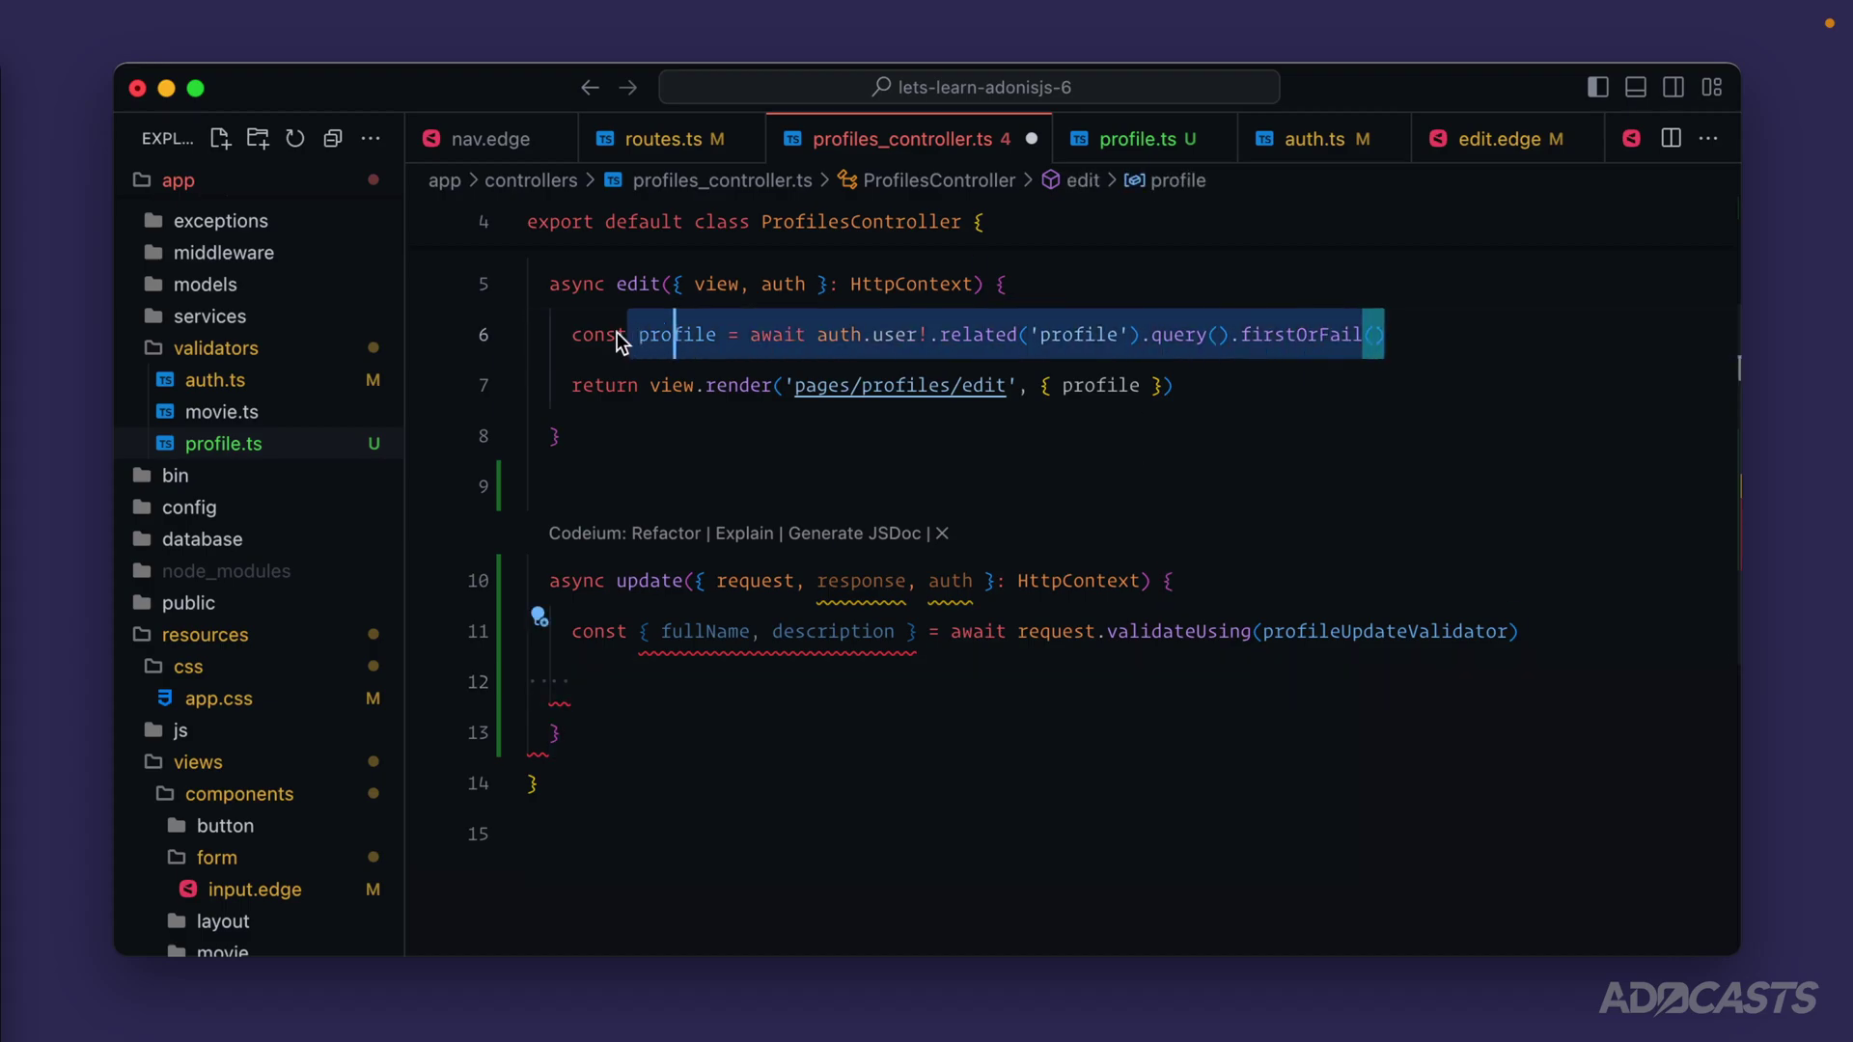
- Create services/profile_service.ts containing a ProfileService class
{"action": "left_click", "coordinate": [242, 322]}
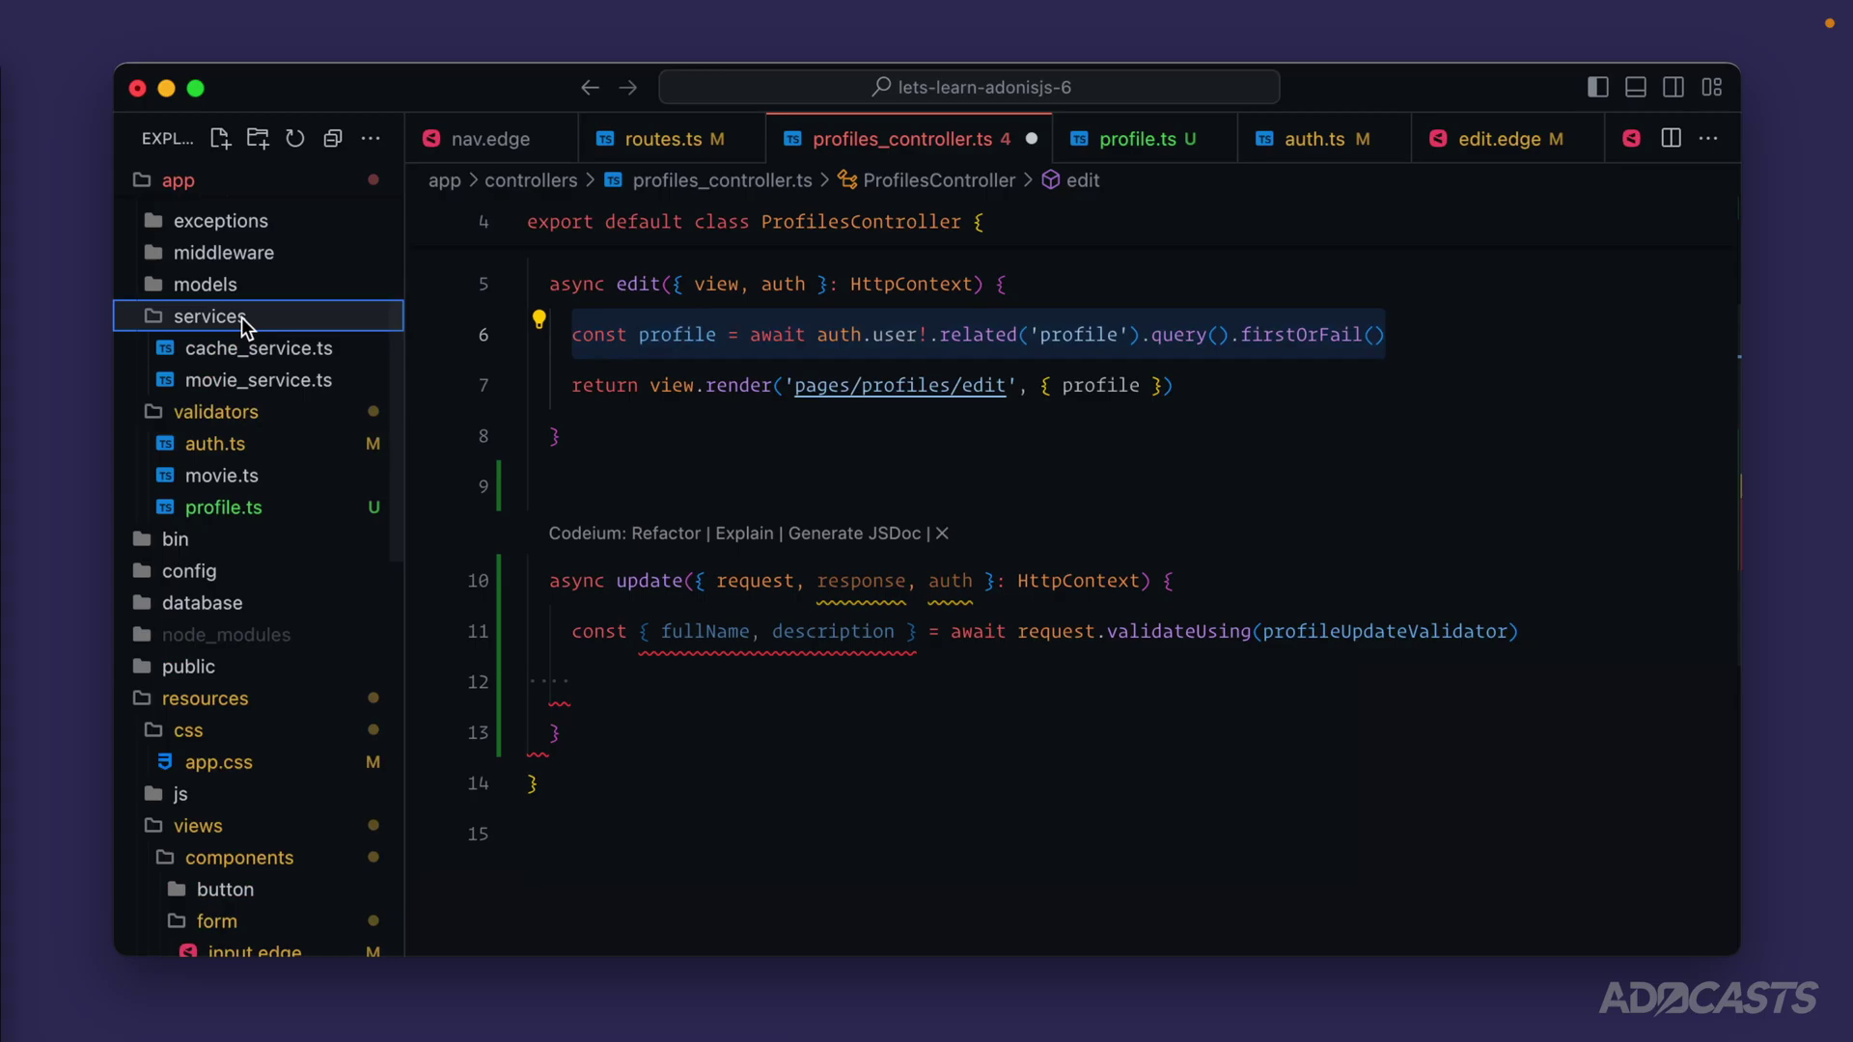
{"action": "right_click", "coordinate": [242, 317]}
{"action": "left_click", "coordinate": [281, 322]}
{"action": "type", "text": "profile_service."}
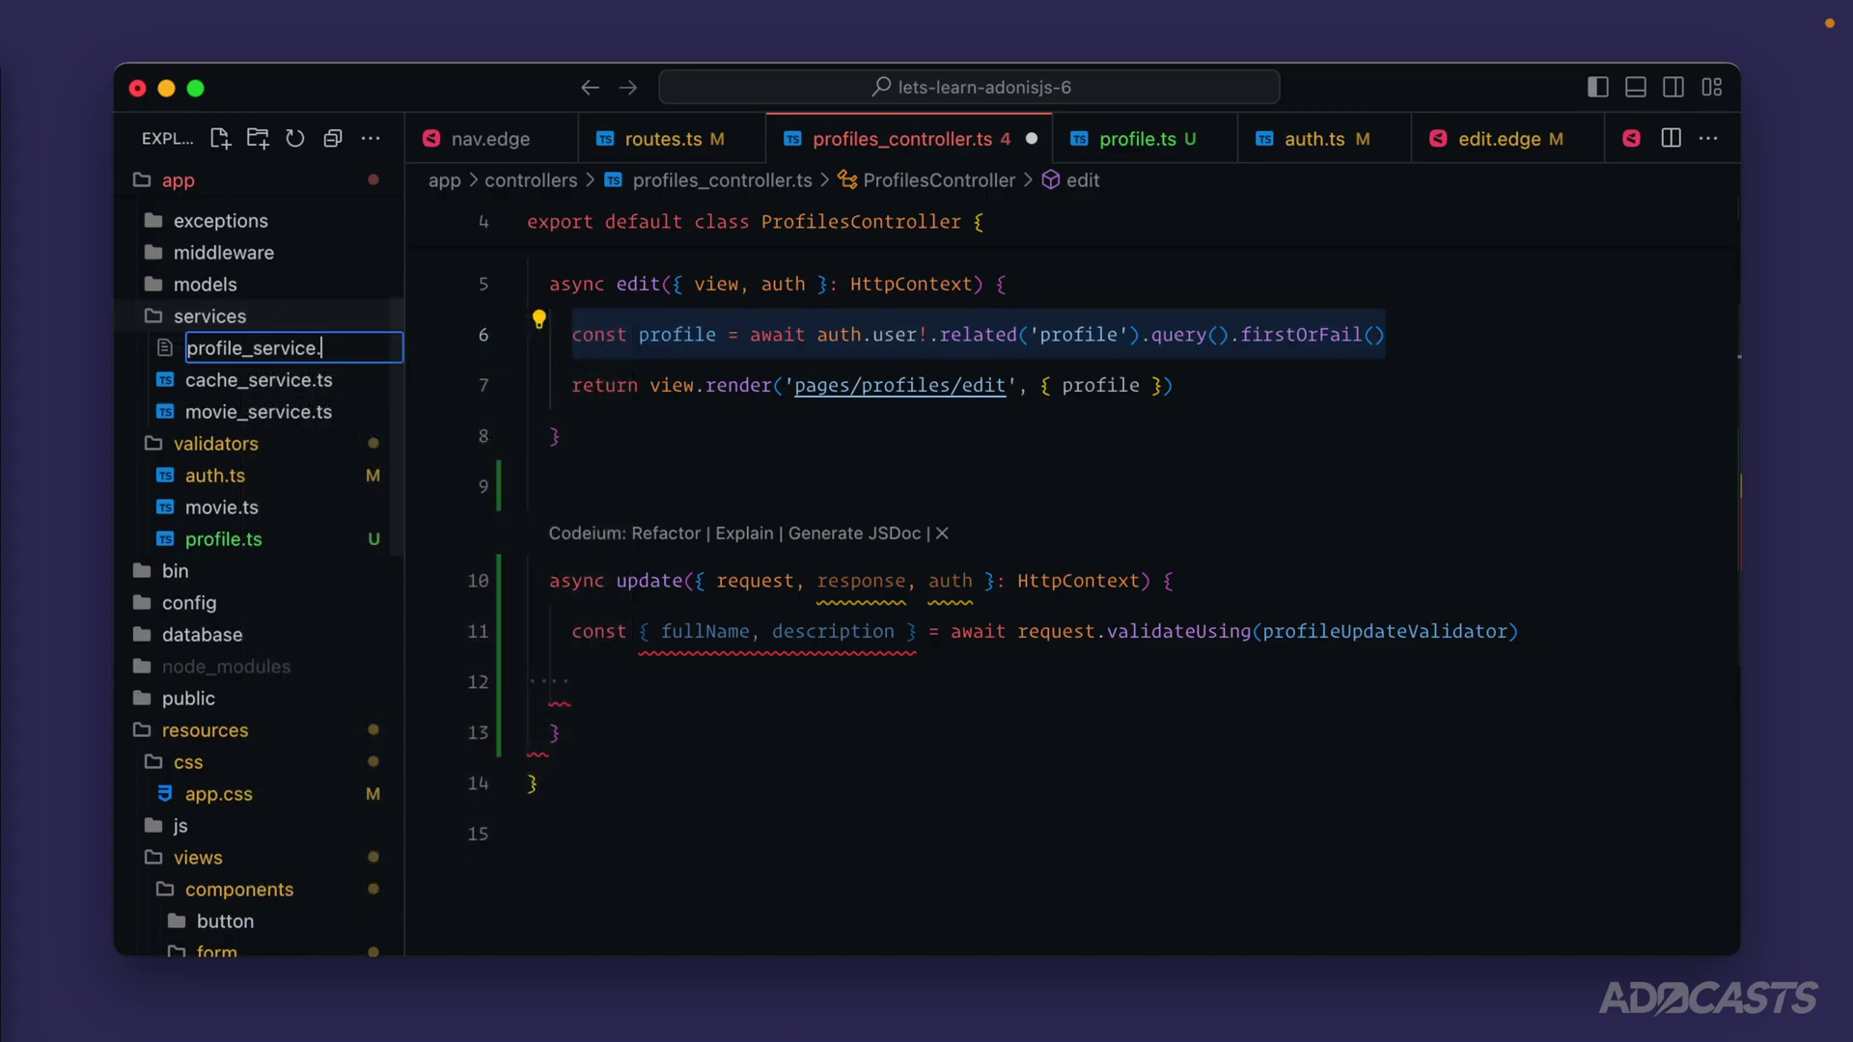
{"action": "type", "text": "ts"}
{"action": "key", "text": "Return"}
{"action": "type", "text": "export defau"}
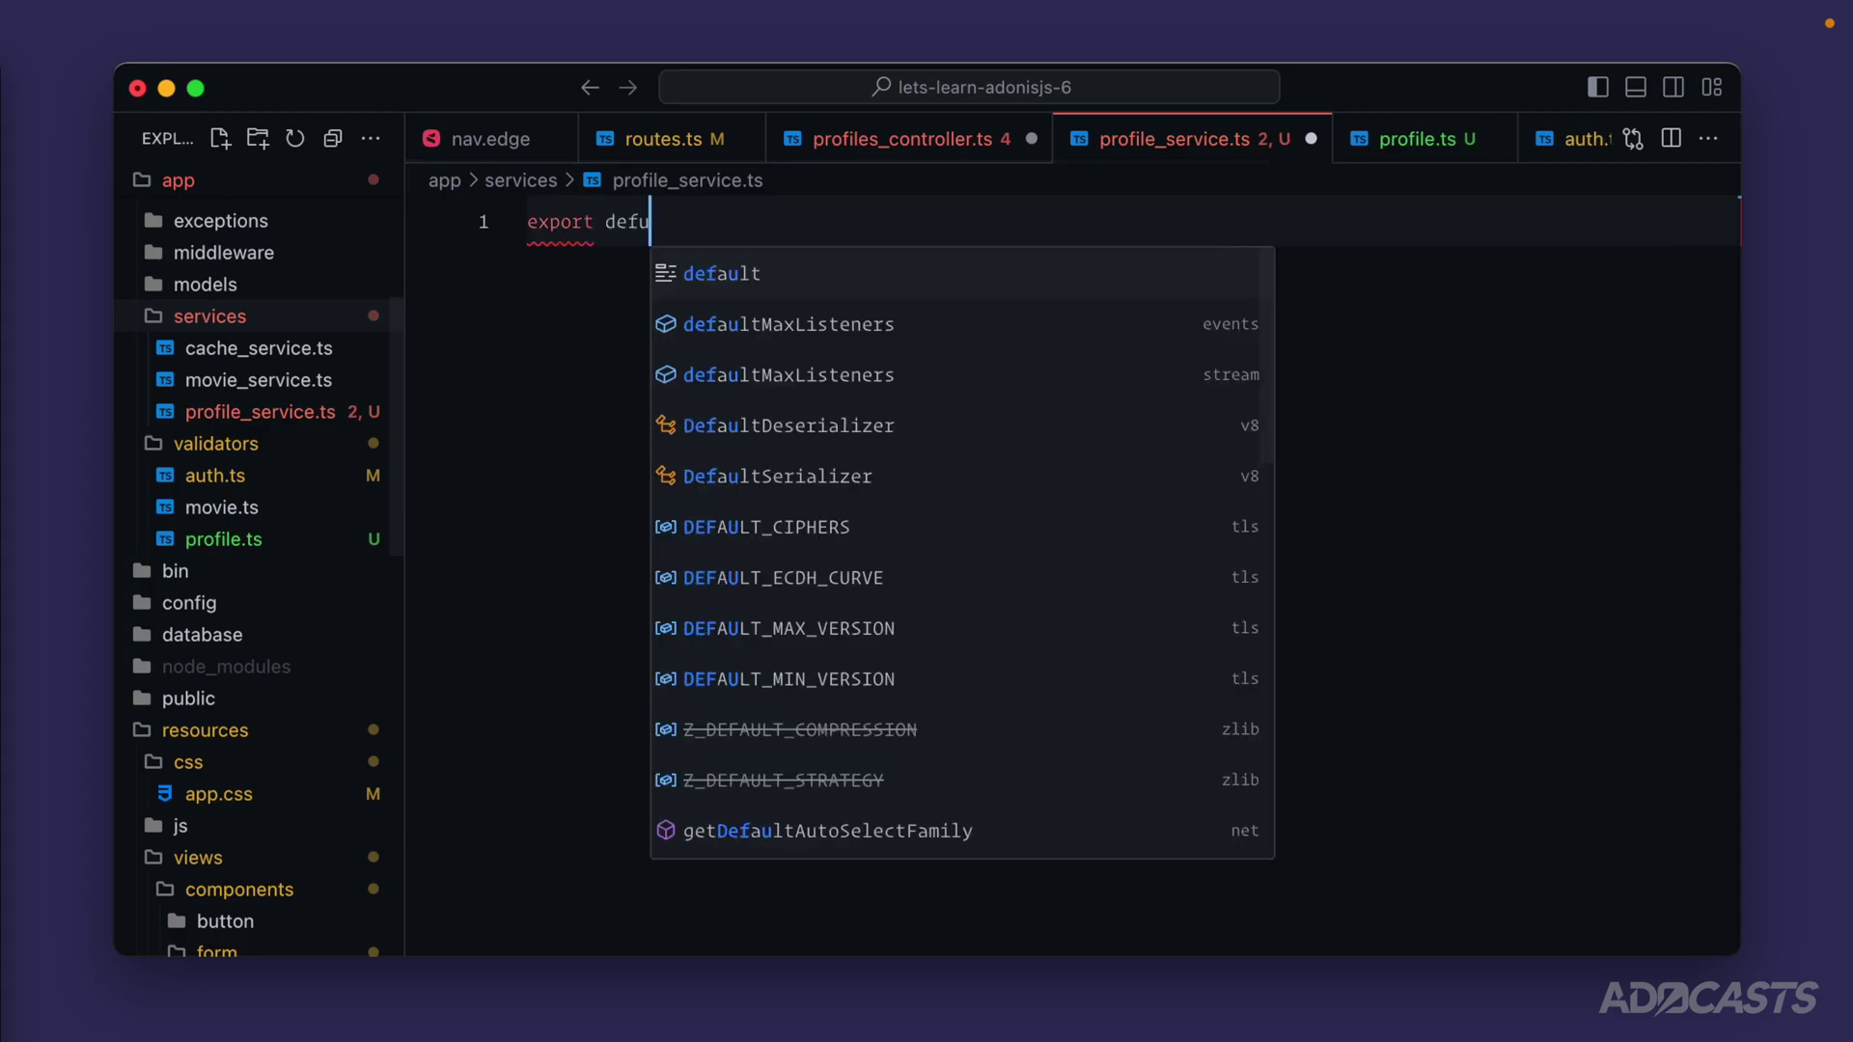
{"action": "type", "text": "lt class ProfileService "}
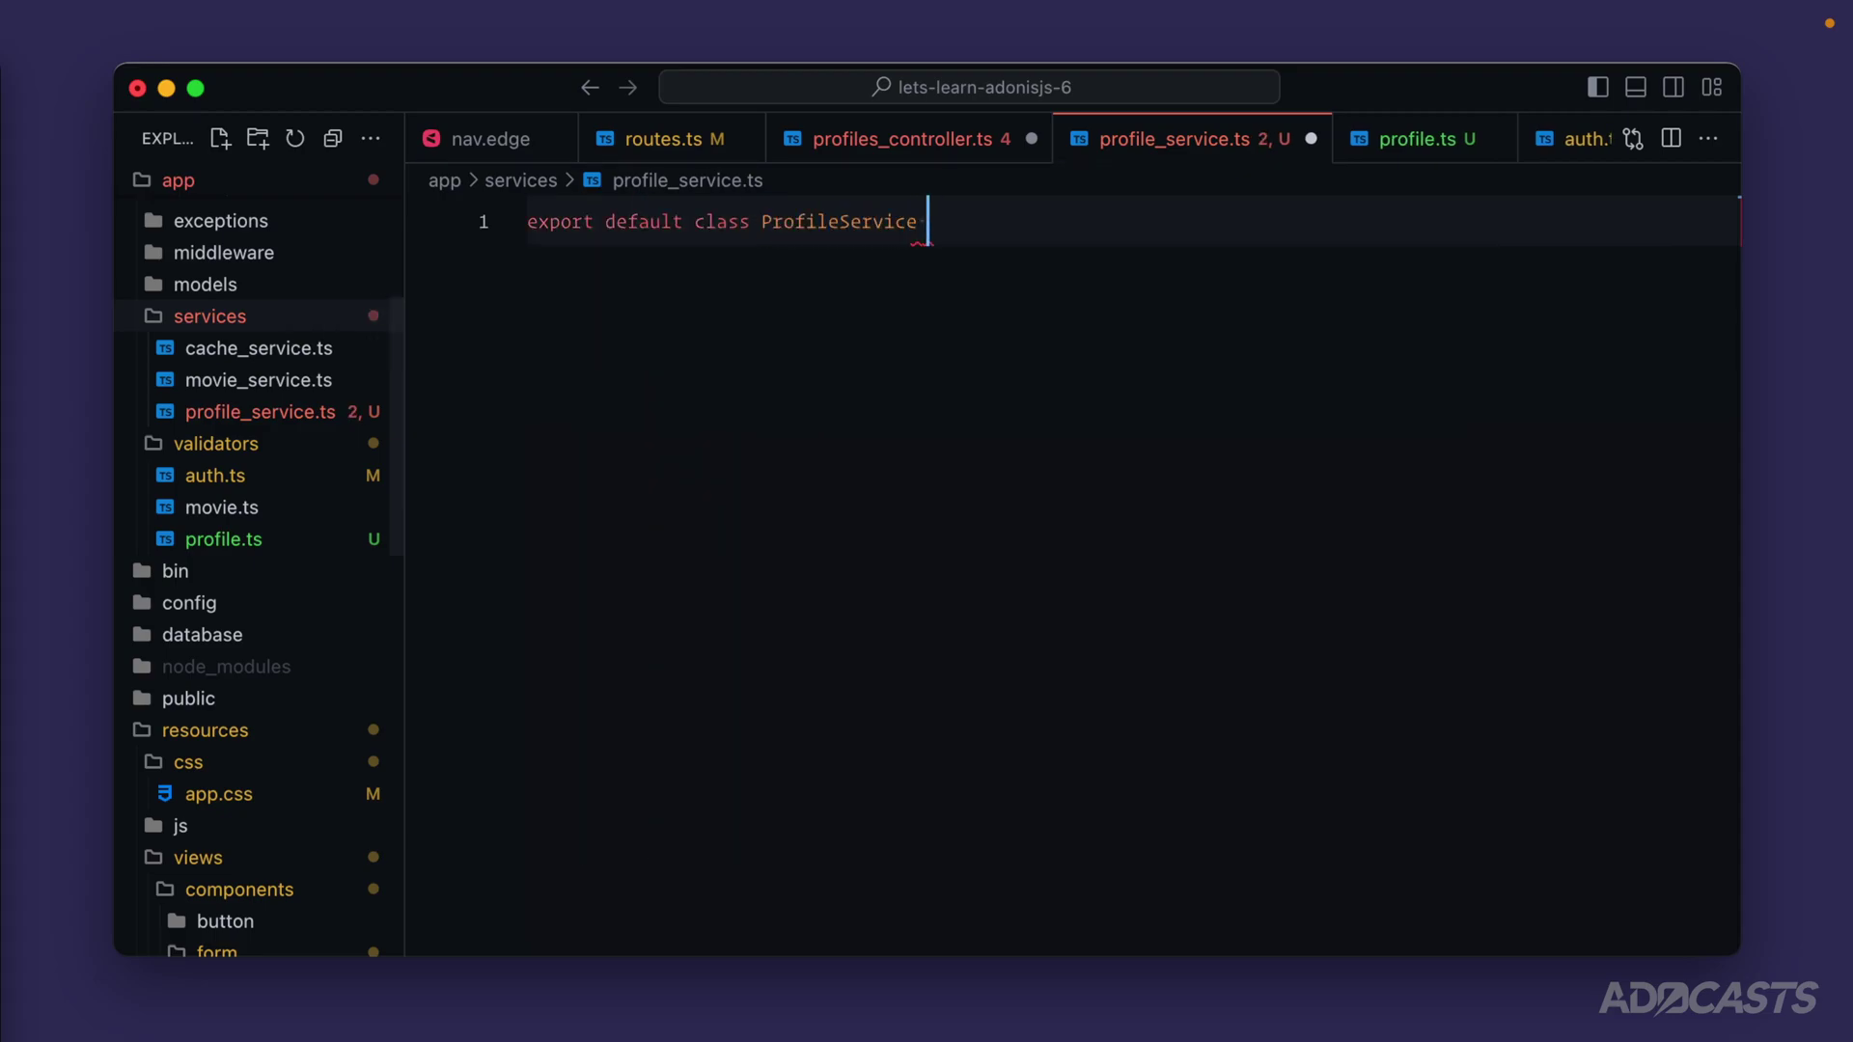
{"action": "type", "text": "{"}
{"action": "key", "text": "Return"}
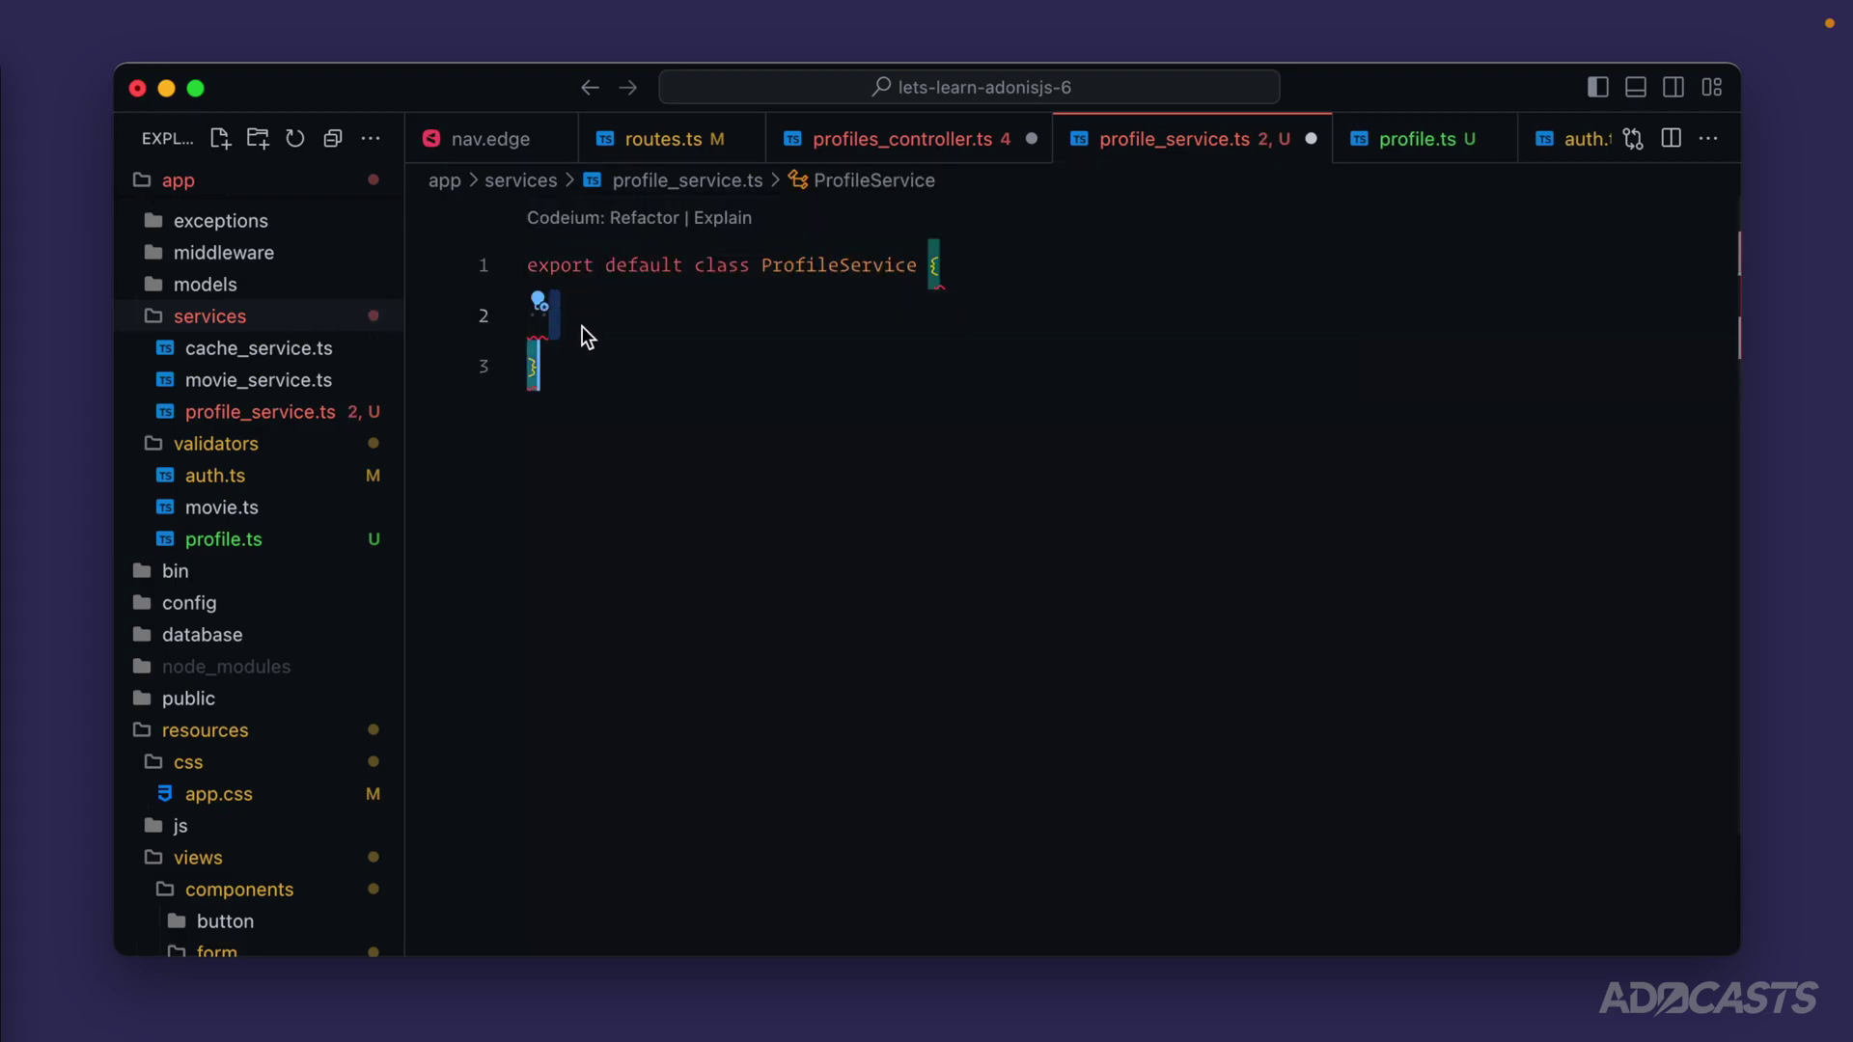
{"action": "left_click_drag", "start_coordinate": [582, 328], "coordinate": [517, 266]}
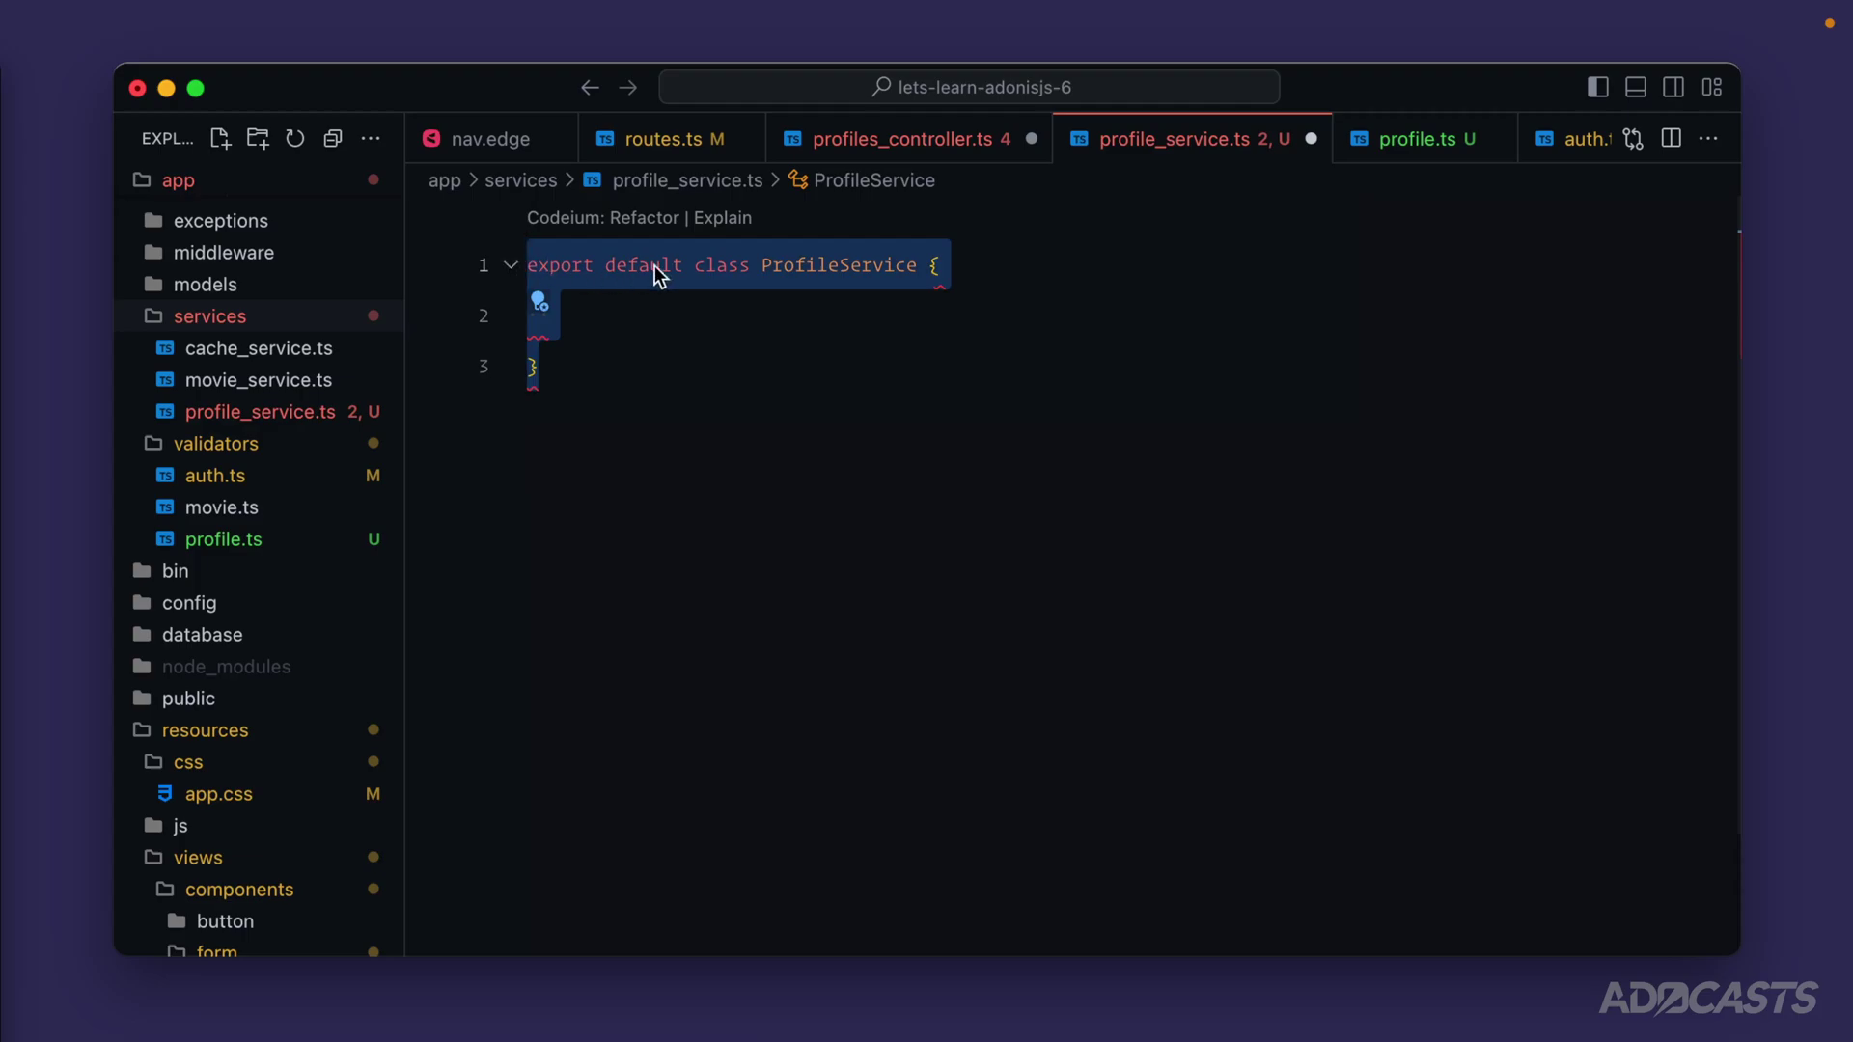
{"action": "double_click", "coordinate": [835, 267]}
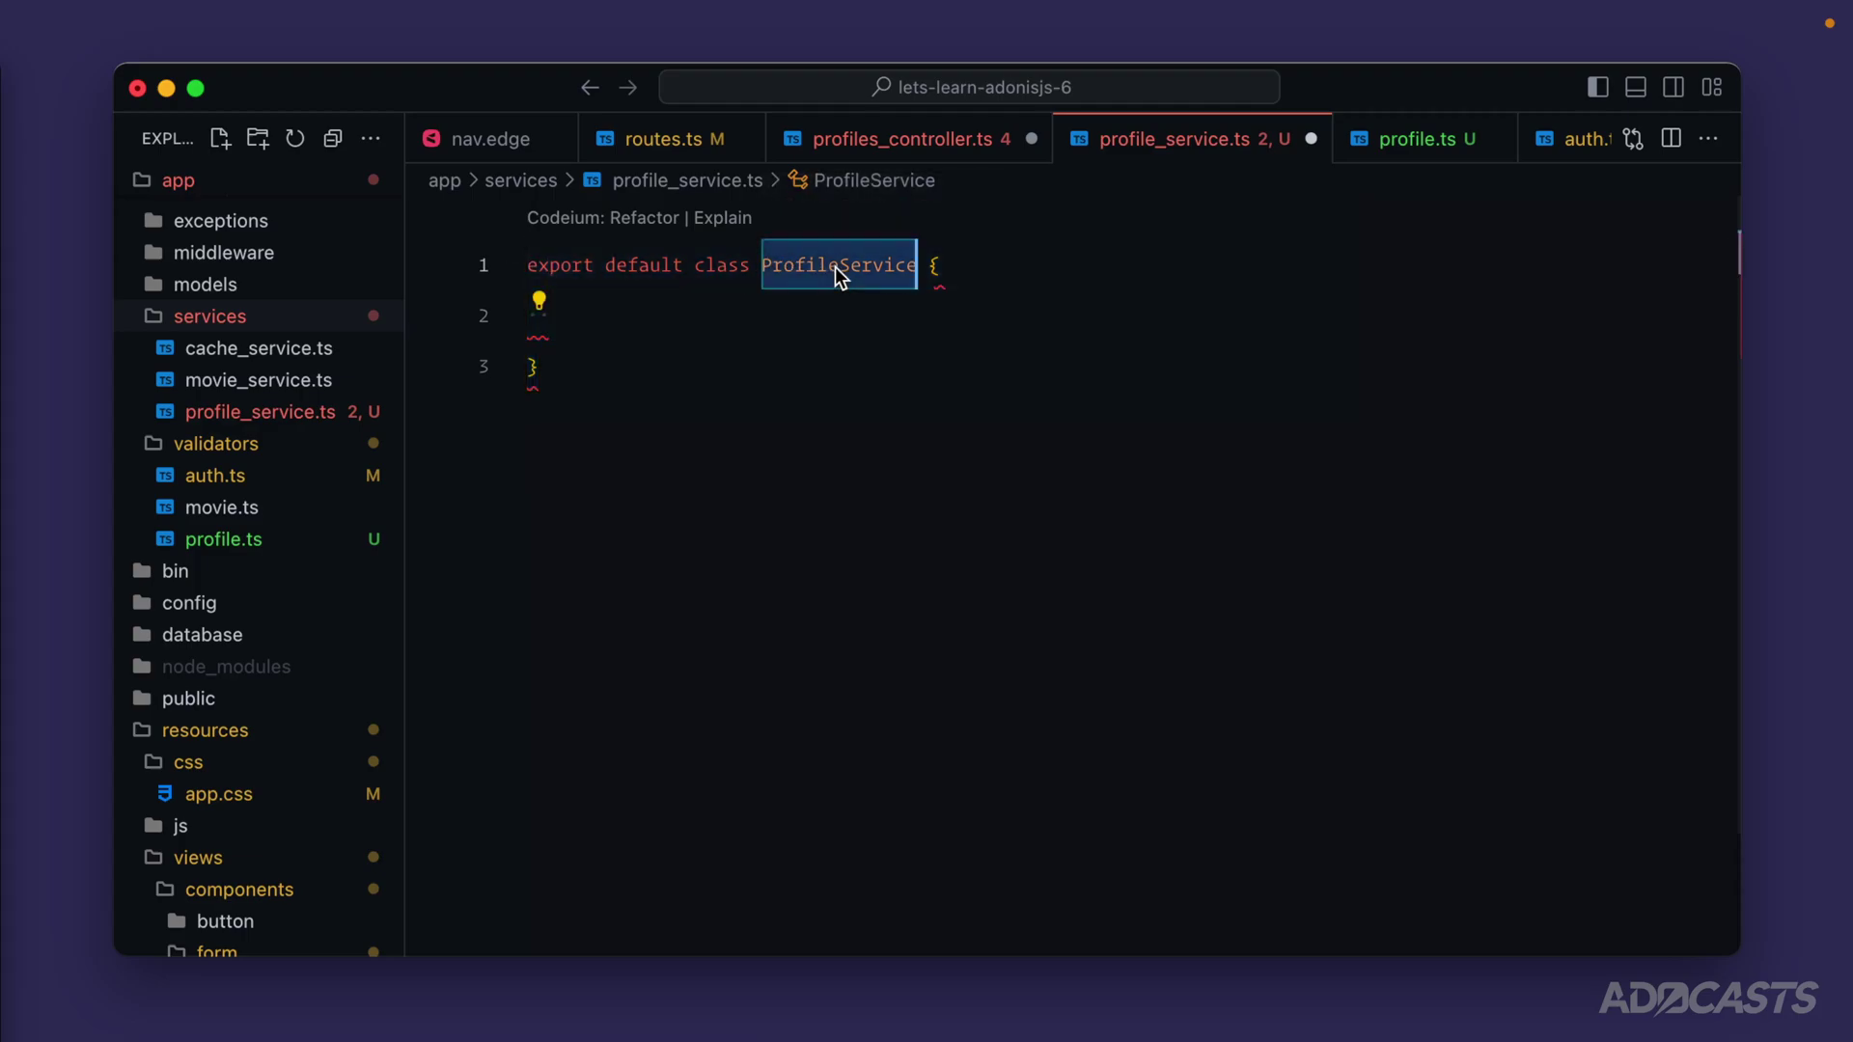
{"action": "left_click", "coordinate": [801, 312]}
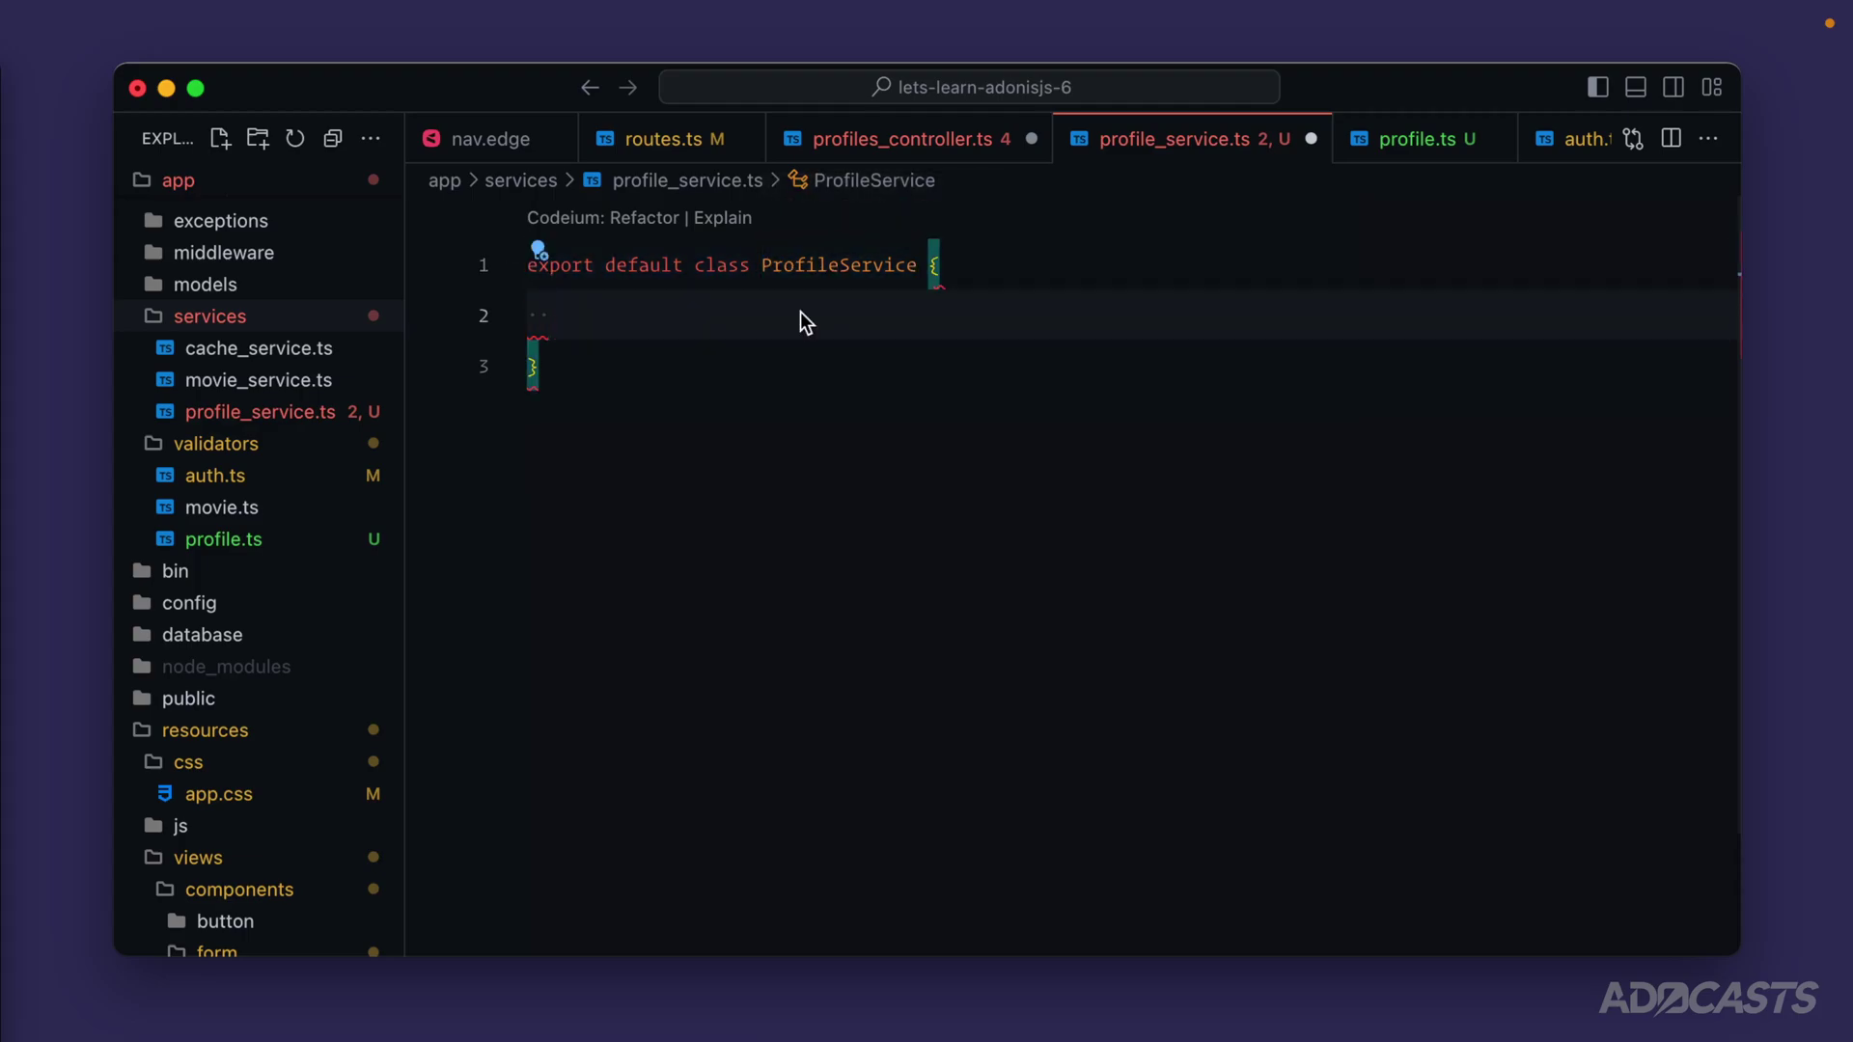
{"action": "key", "text": "Up"}
{"action": "key", "text": "super+shift+Return"}
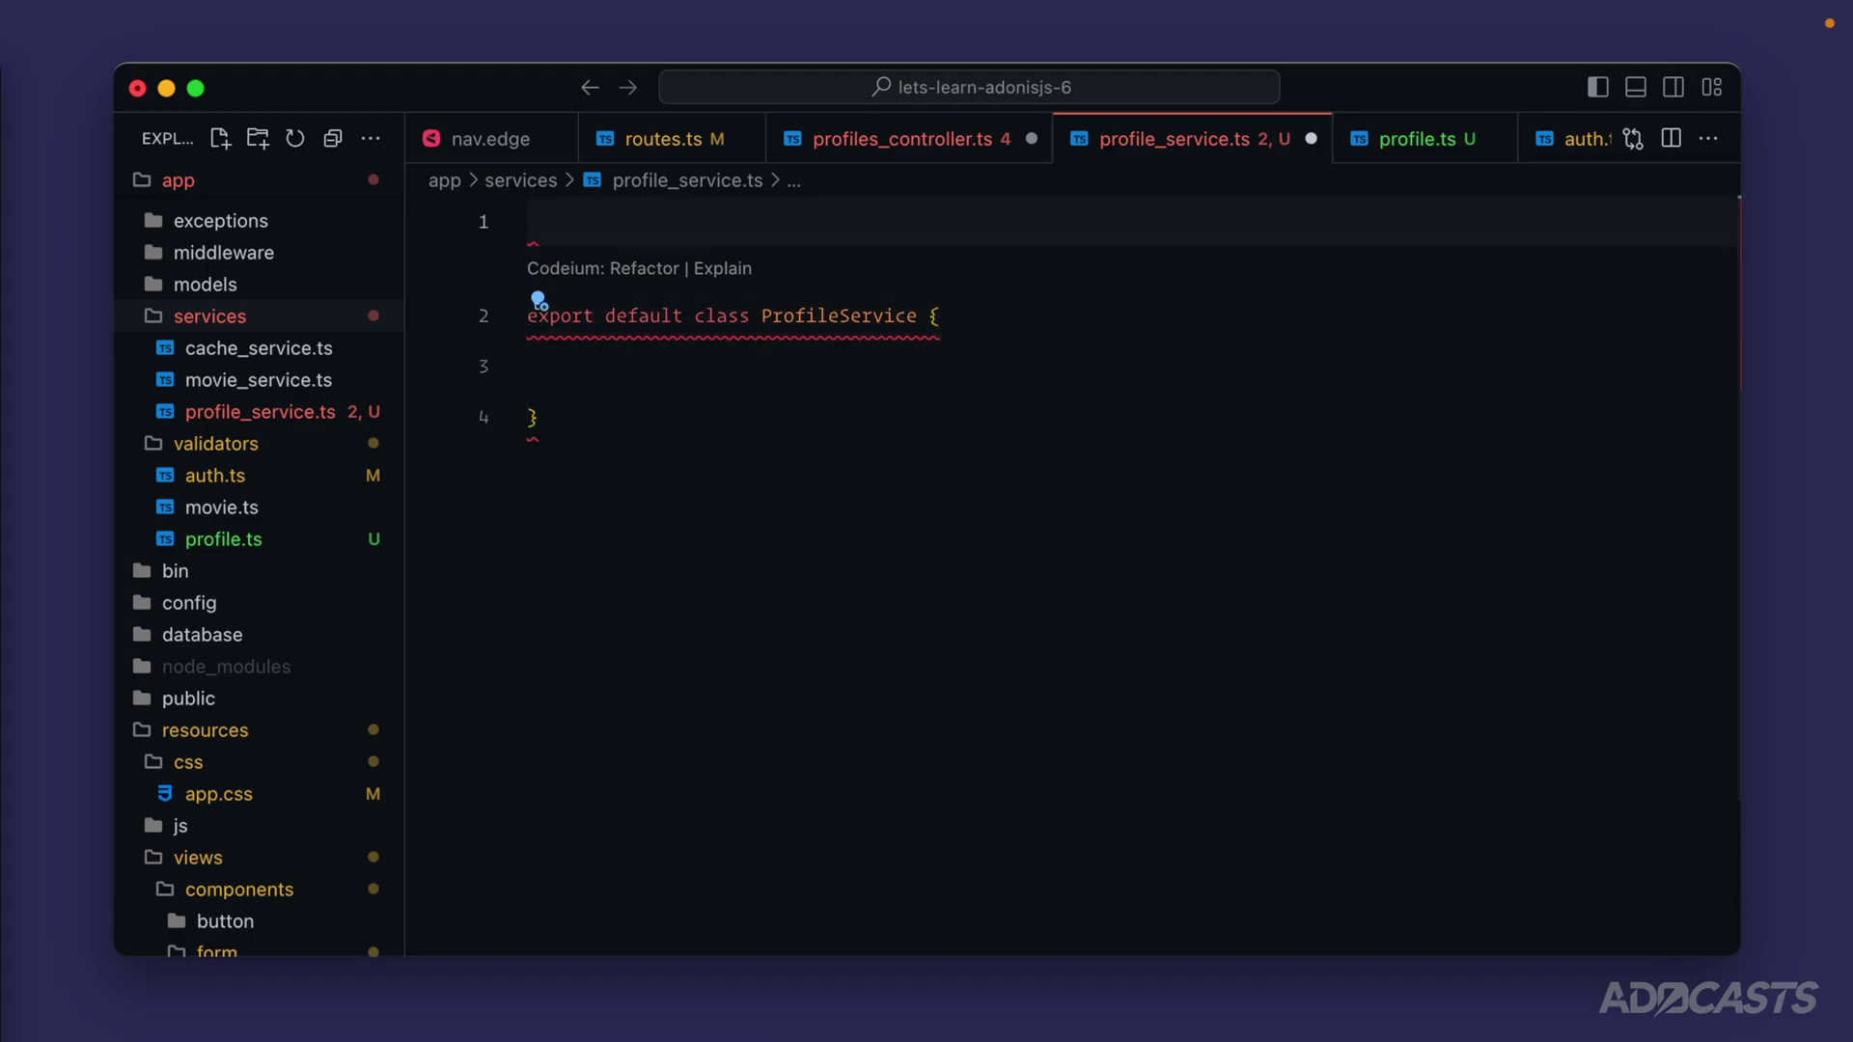
{"action": "type", "text": "@inject"}
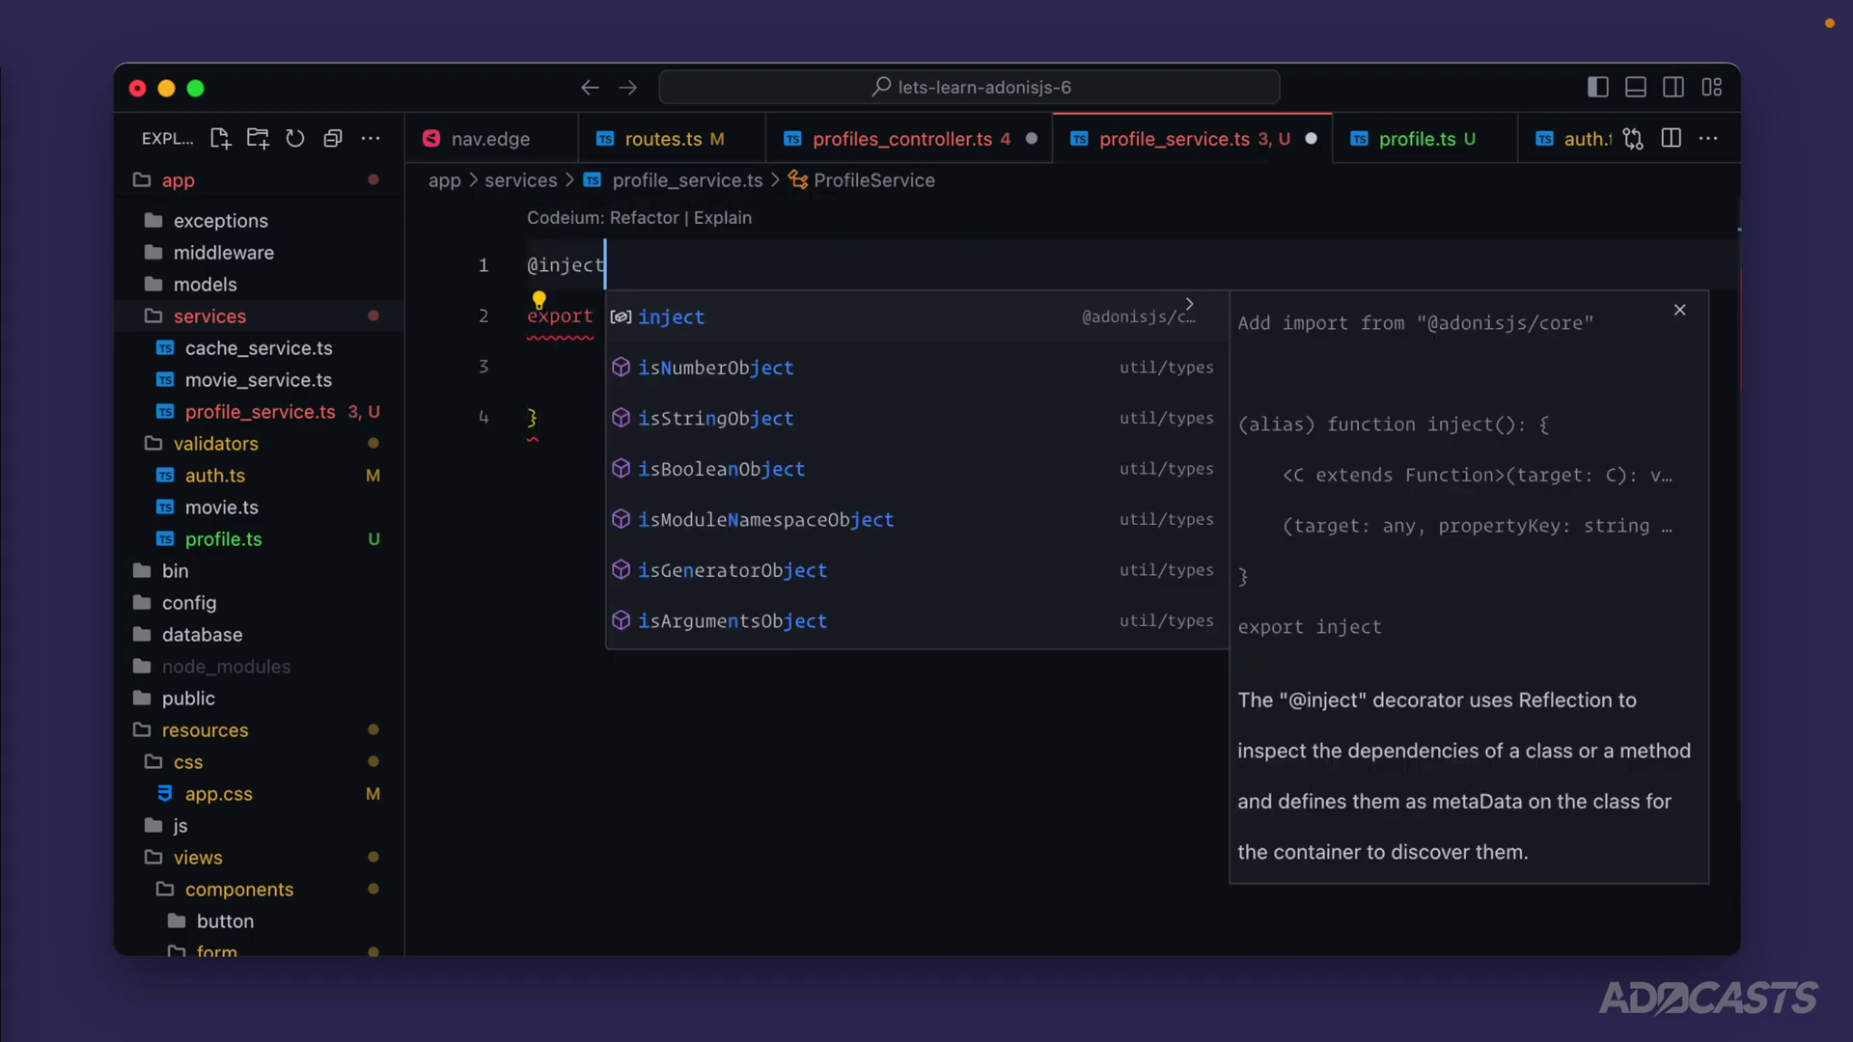
{"action": "key", "text": "Return"}
{"action": "type", "text": "()"}
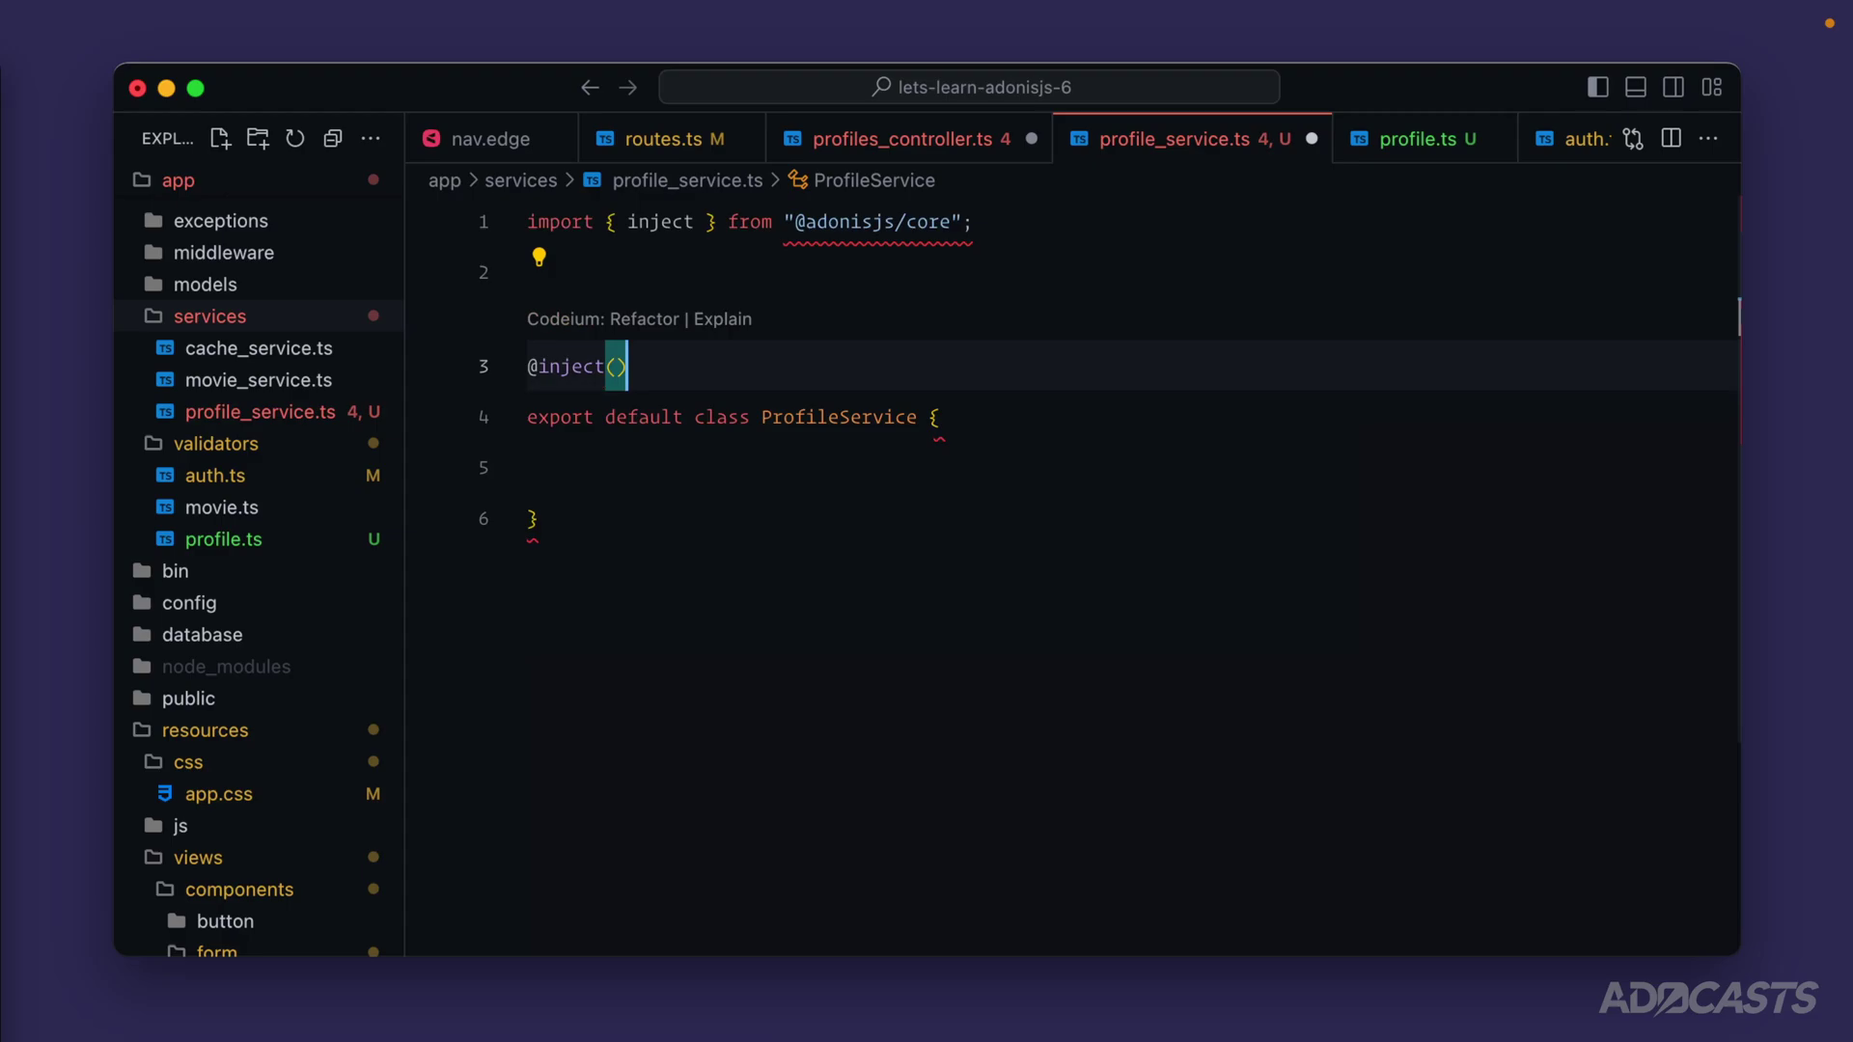
{"action": "left_click_drag", "start_coordinate": [628, 367], "coordinate": [490, 356]}
- Add a constructor(protected ctx: HttpContext) {}, importing HttpContext
{"action": "left_click", "coordinate": [730, 462]}
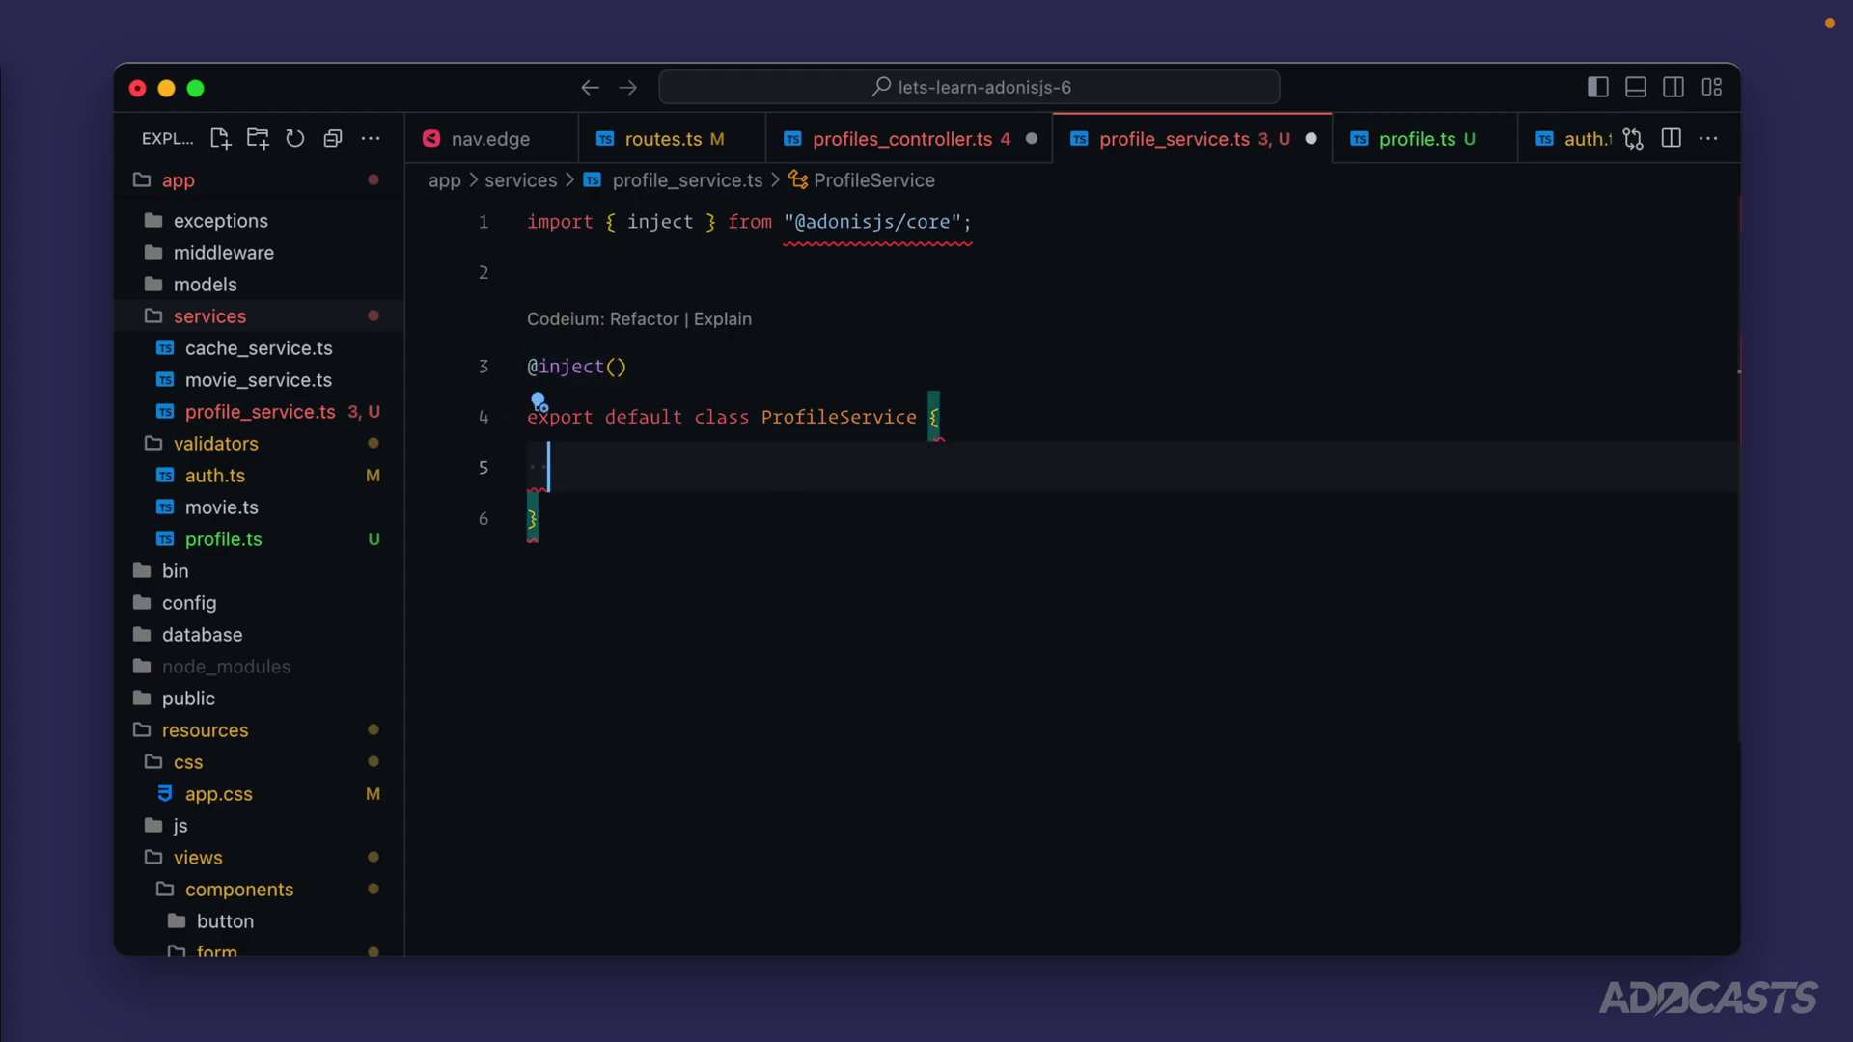
{"action": "type", "text": "co"}
{"action": "key", "text": "Return"}
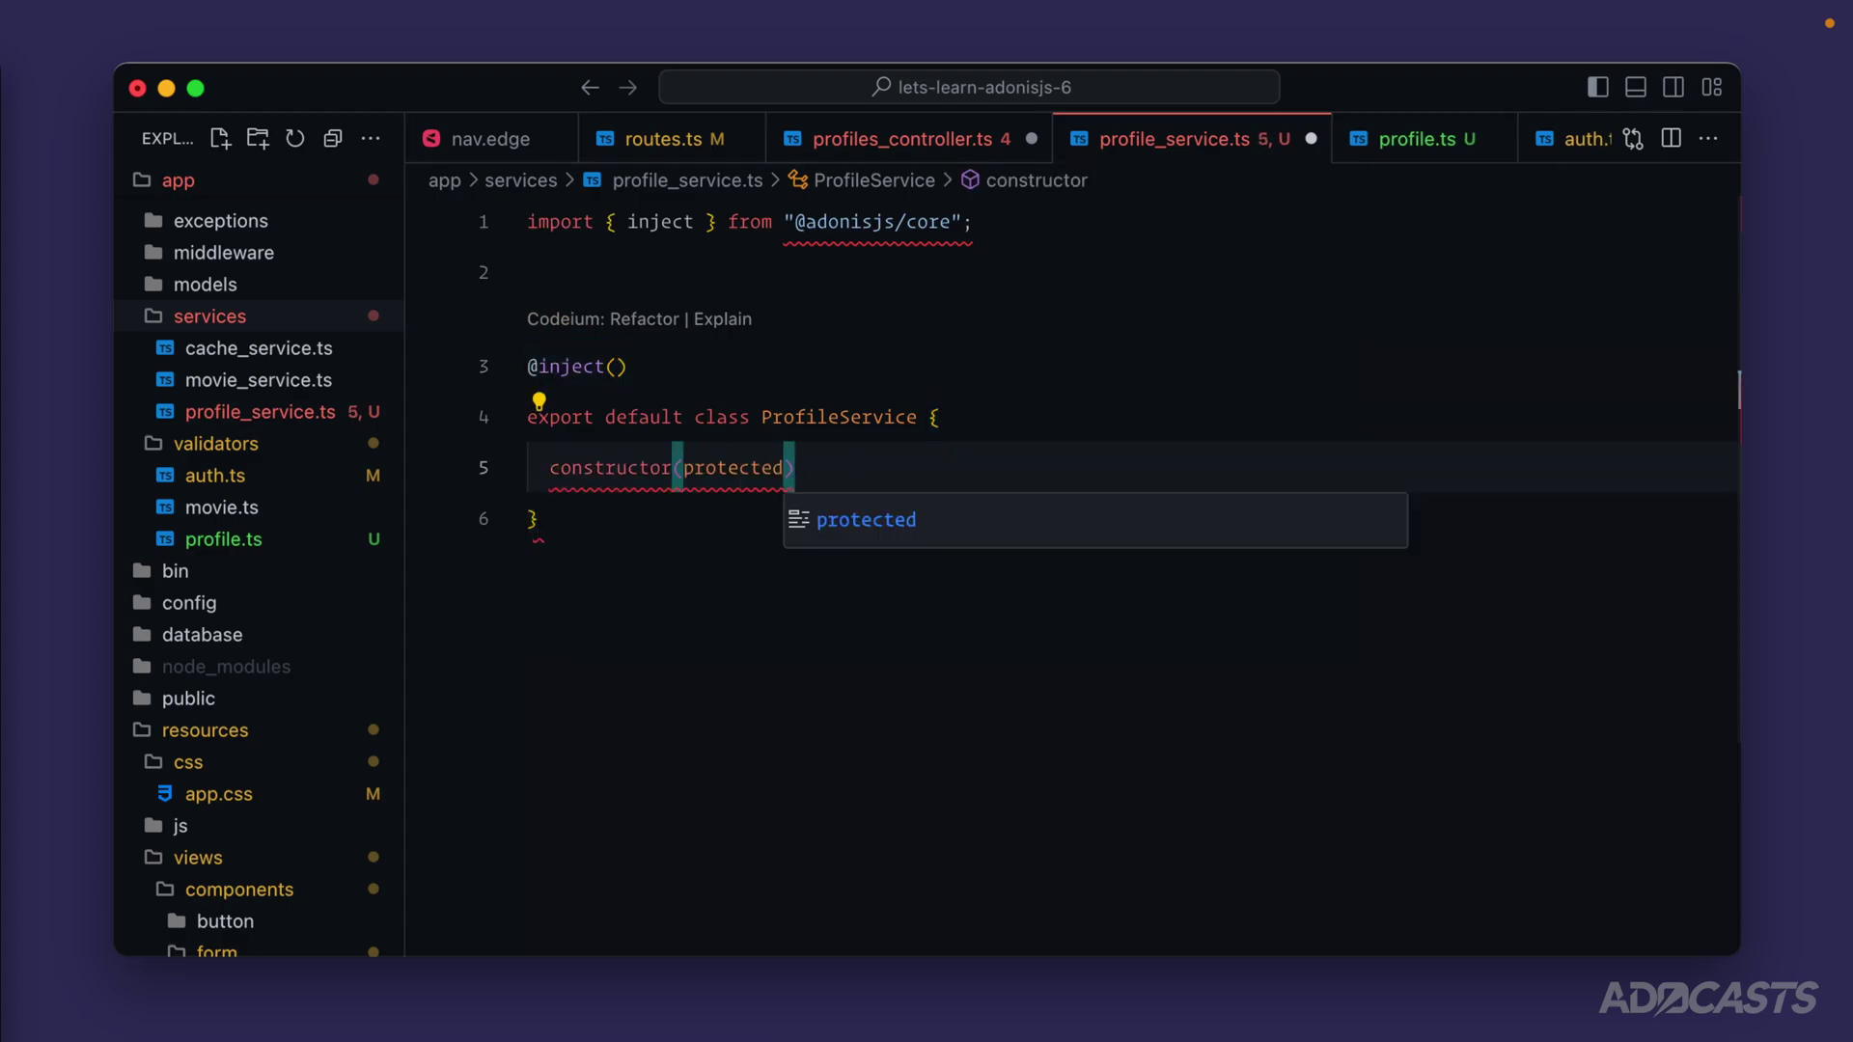
{"action": "type", "text": "ctx"}
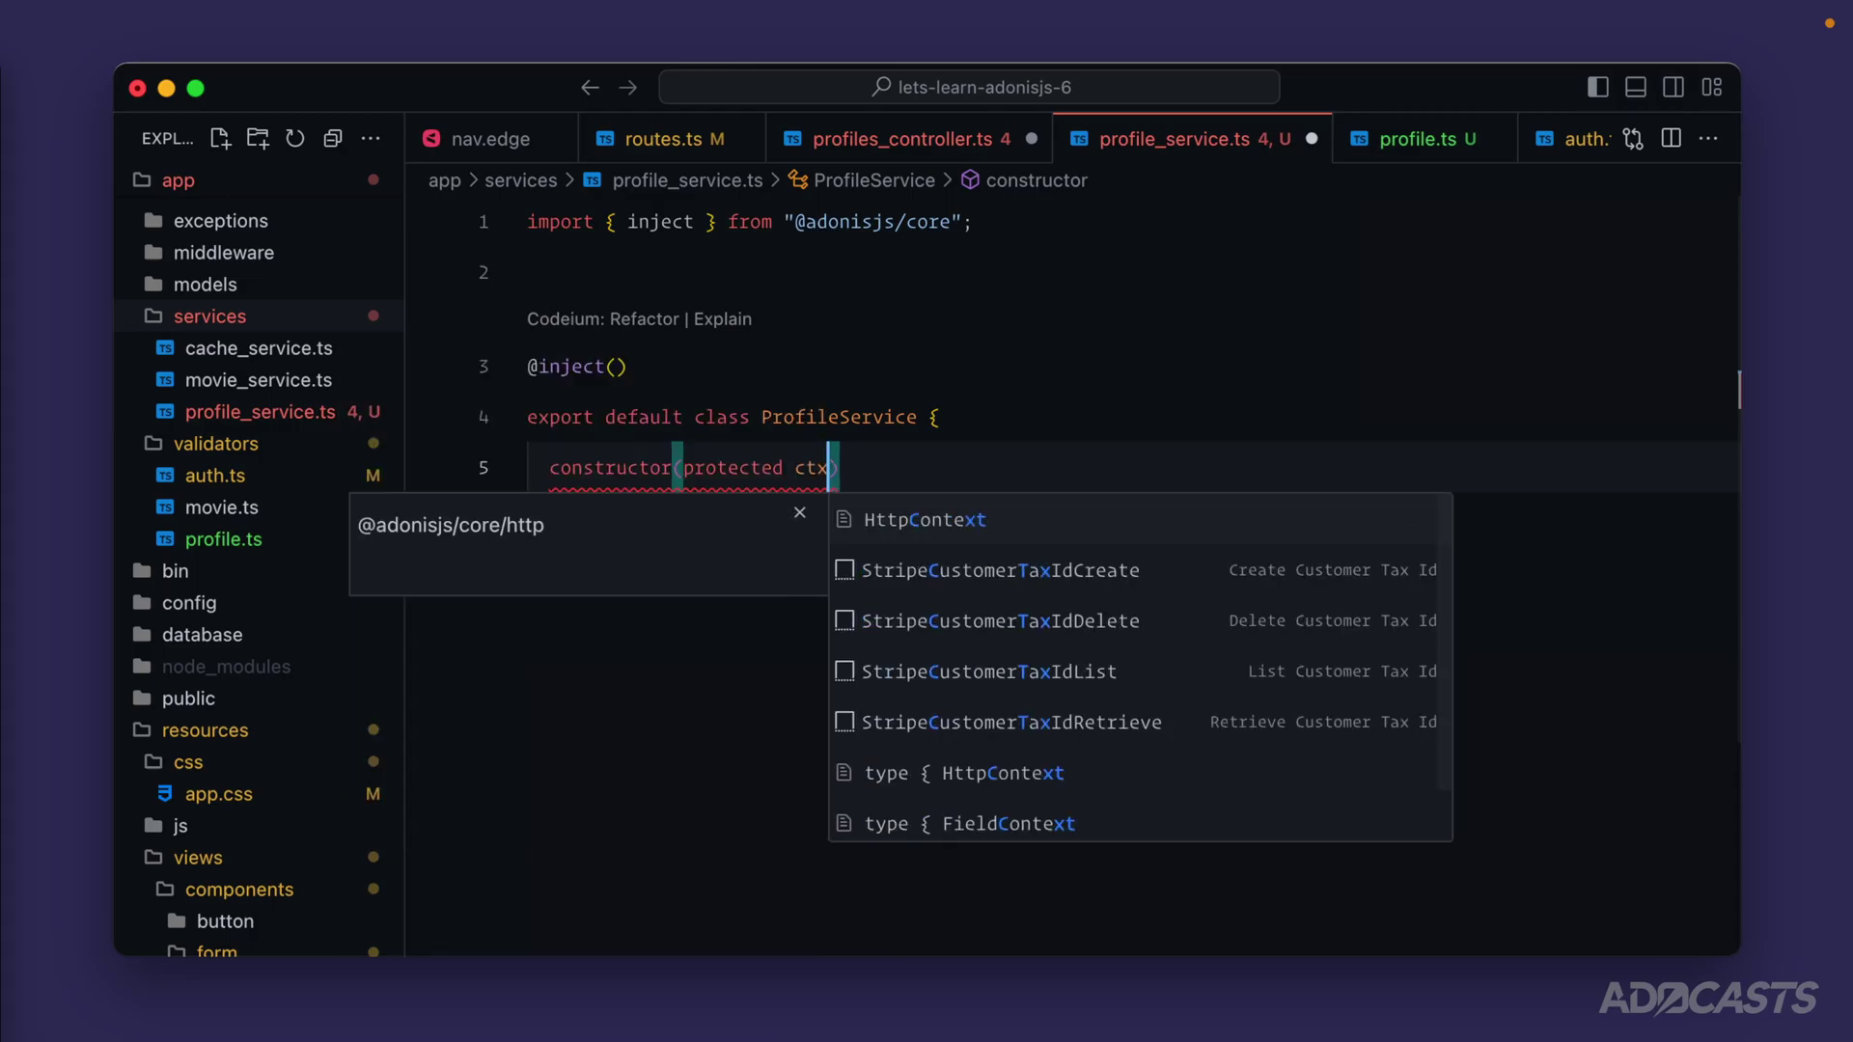
{"action": "type", "text": ": "}
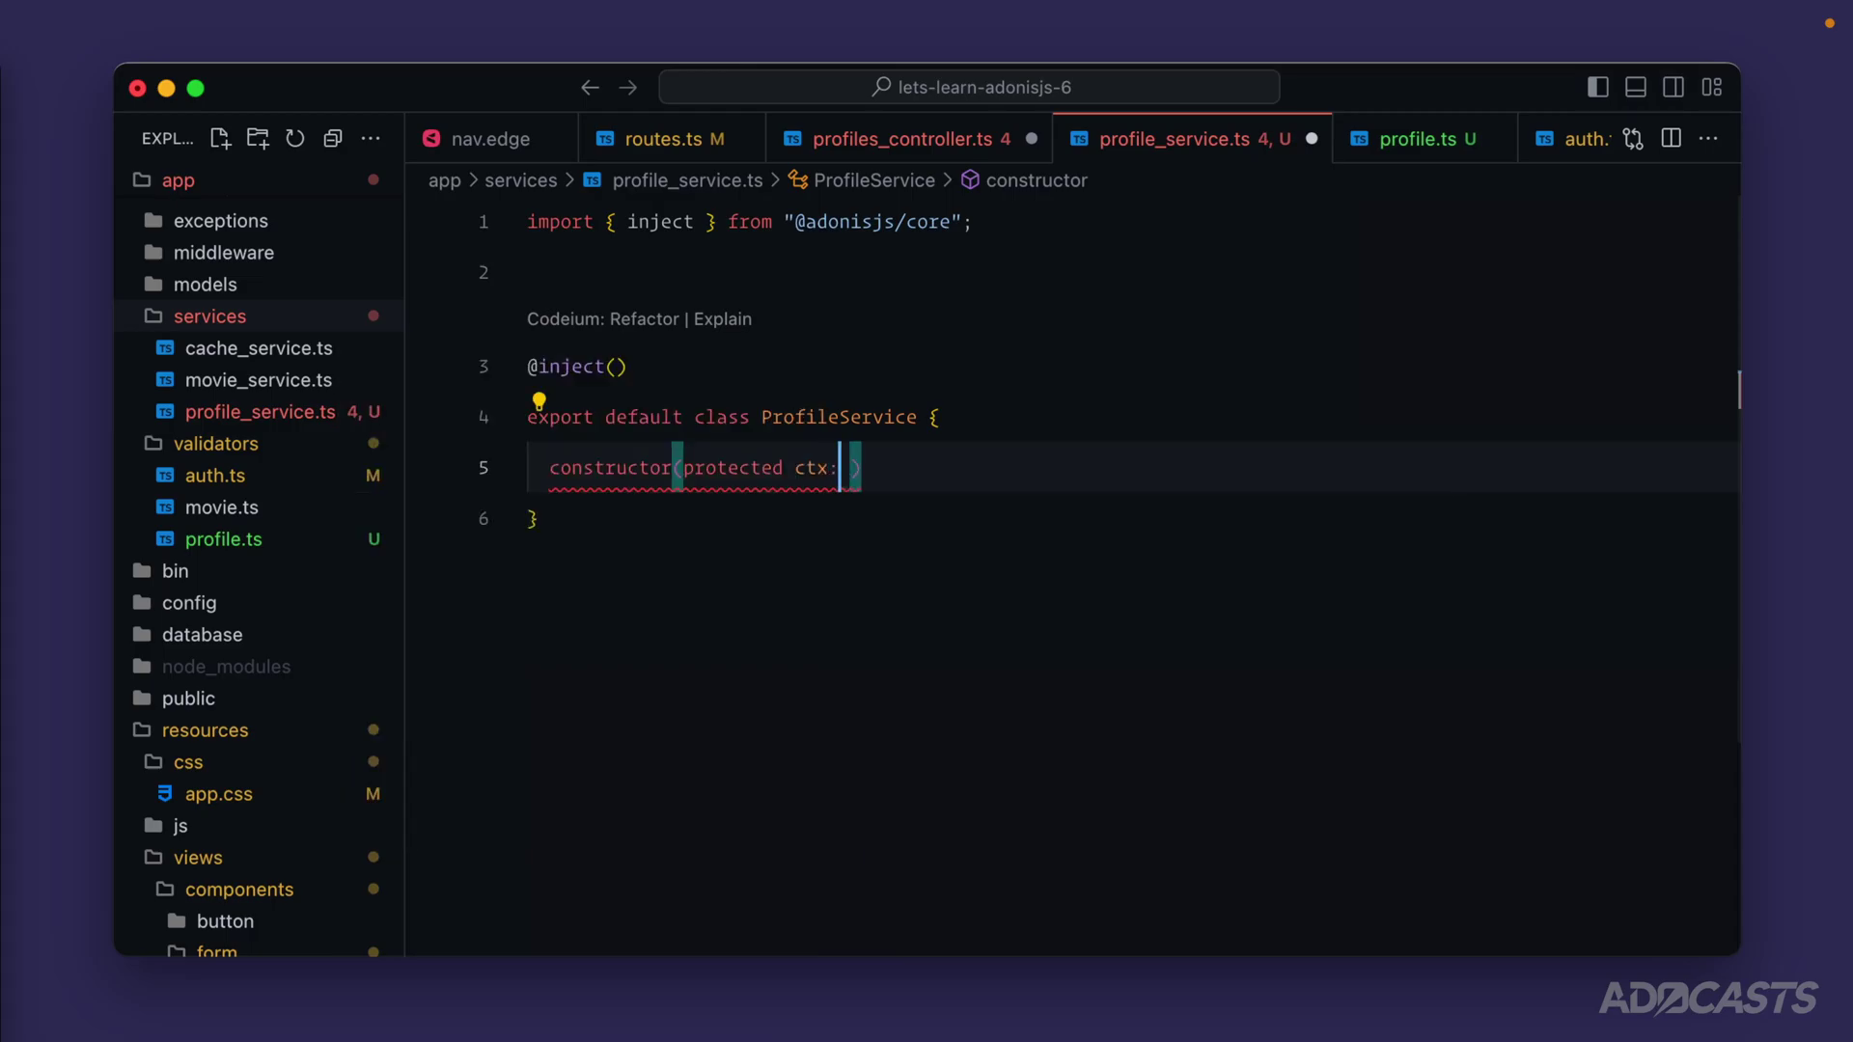
{"action": "type", "text": "HttpCon"}
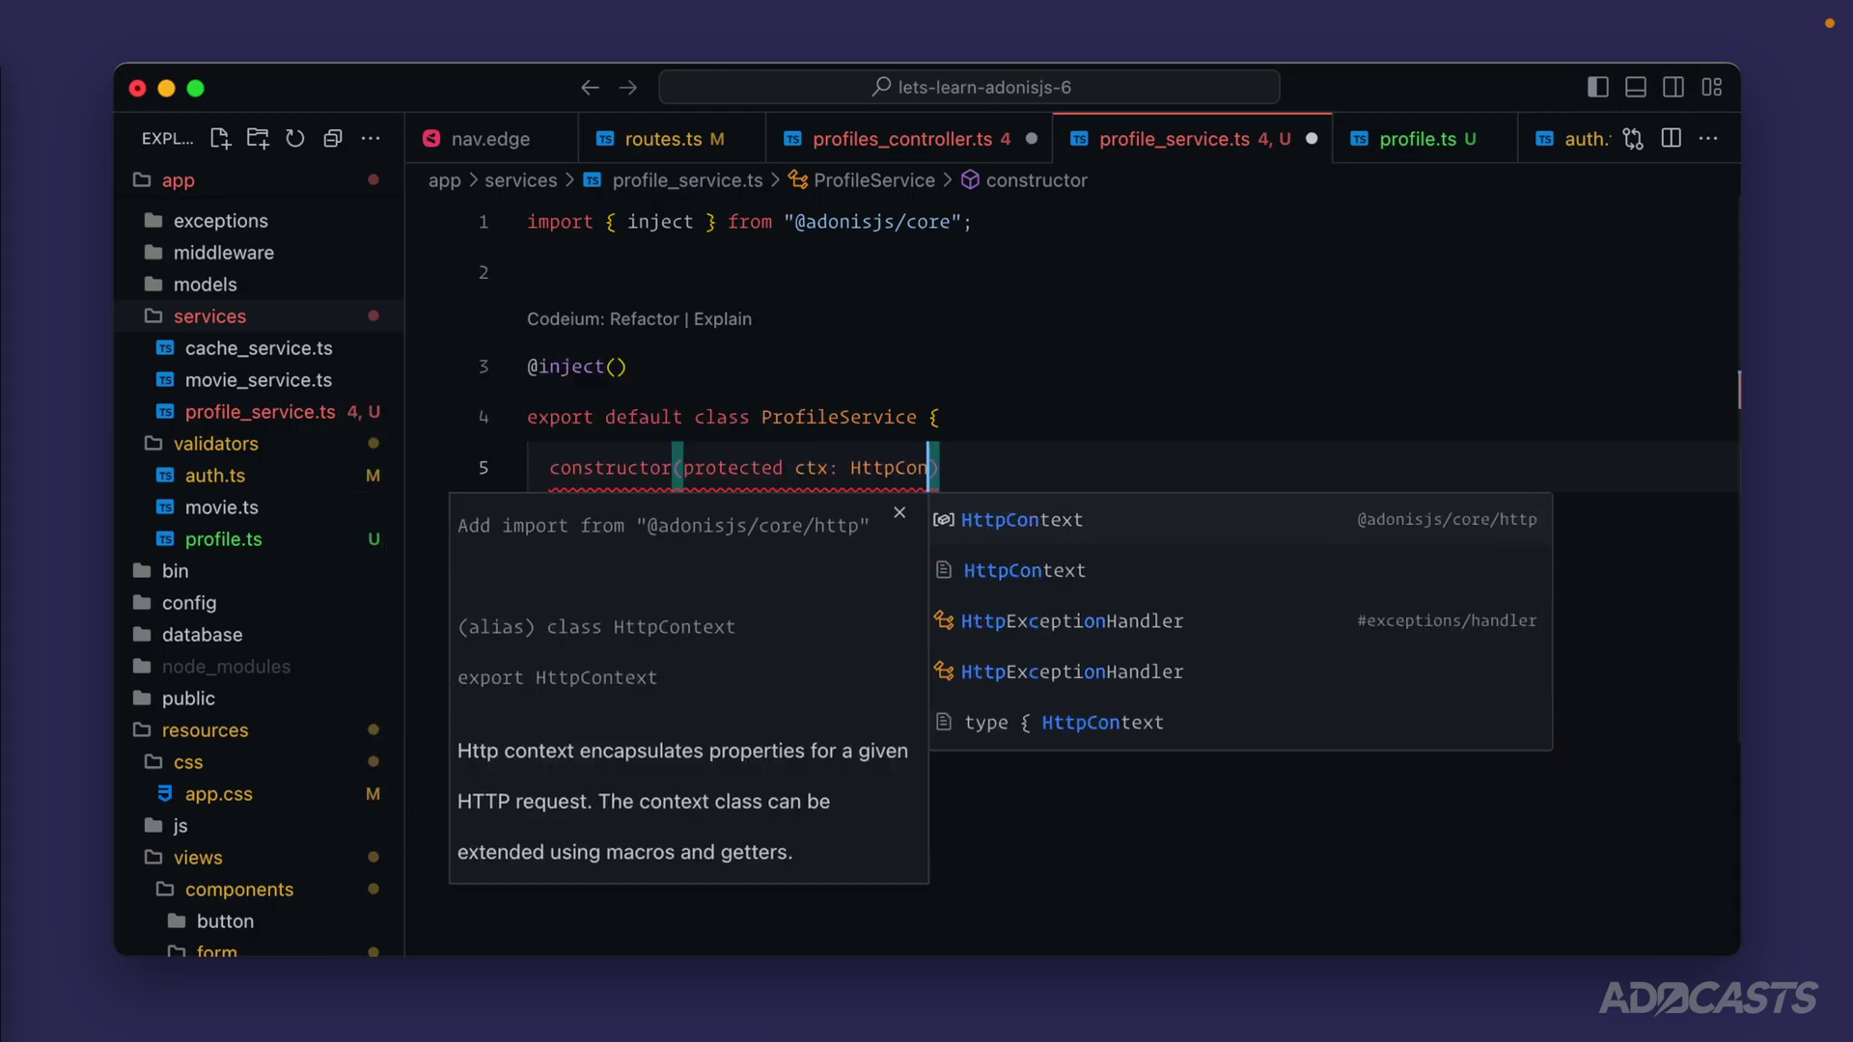
{"action": "key", "text": "Return"}
{"action": "type", "text": ") {}"}
{"action": "left_click", "coordinate": [764, 555]}
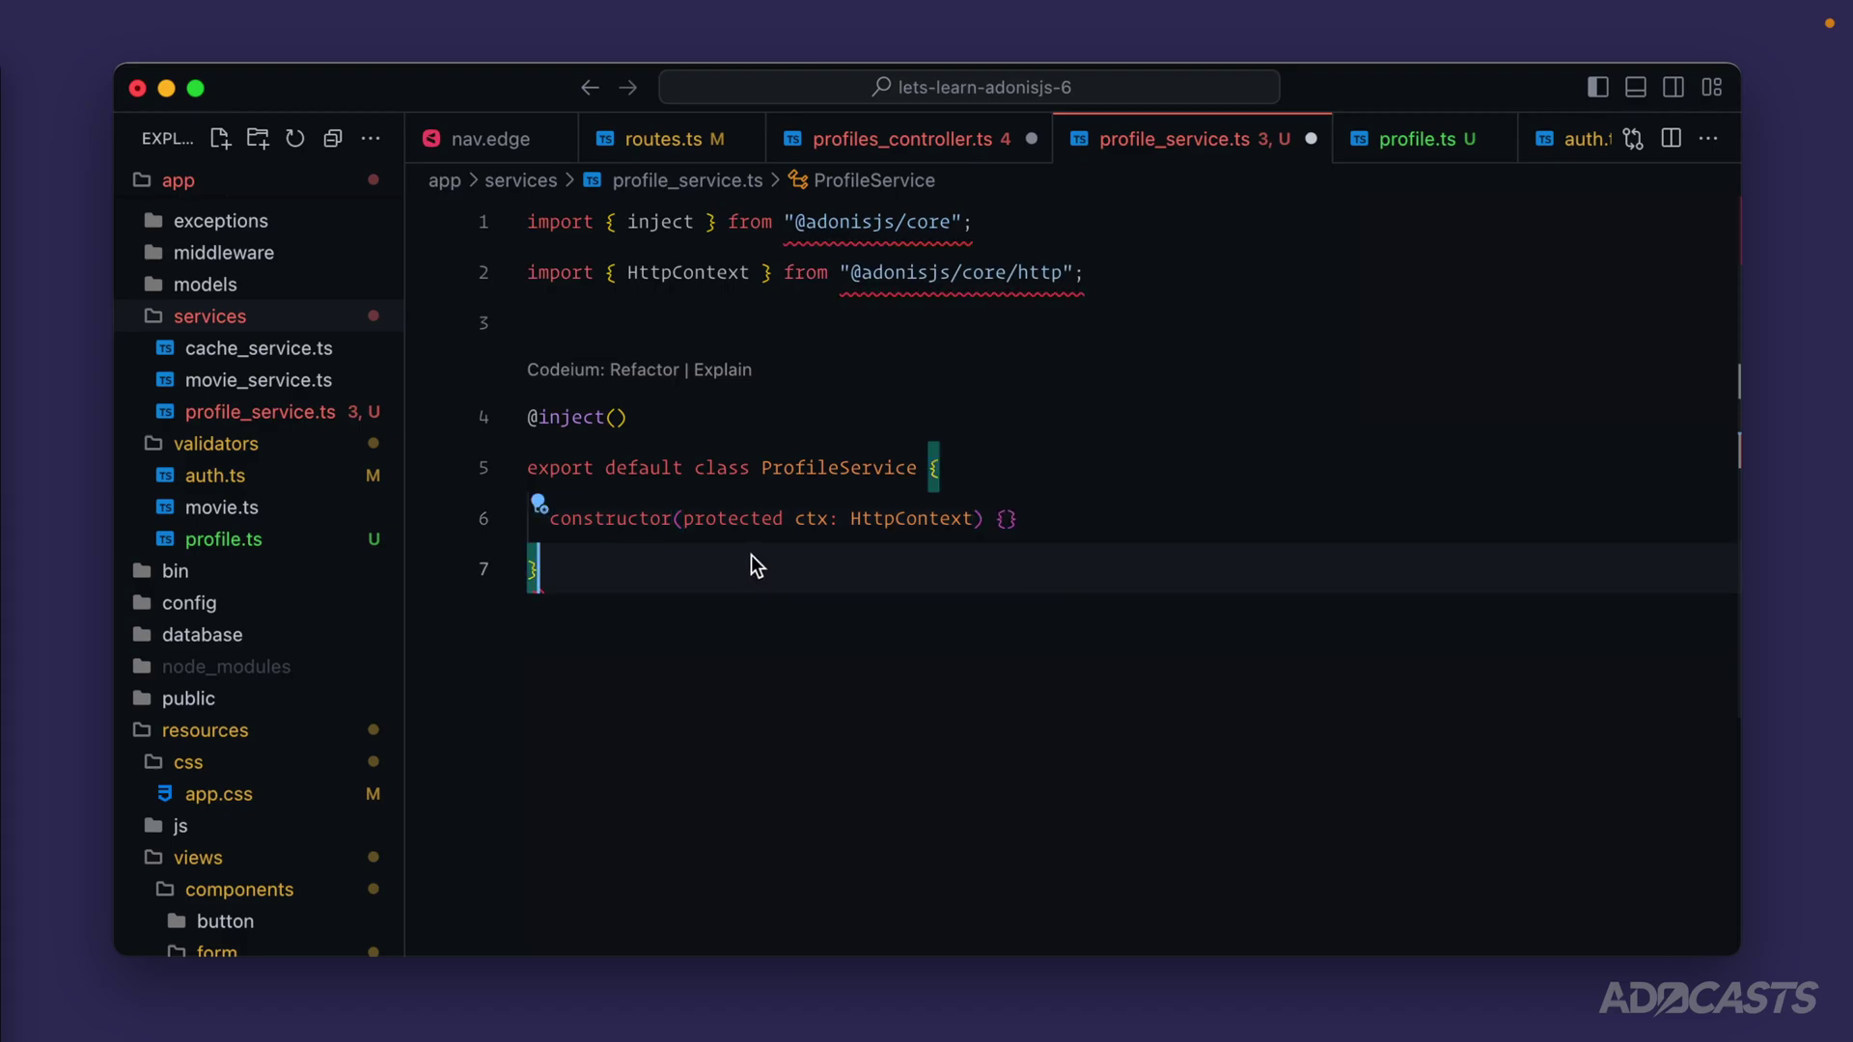
{"action": "left_click_drag", "start_coordinate": [752, 554], "coordinate": [537, 461]}
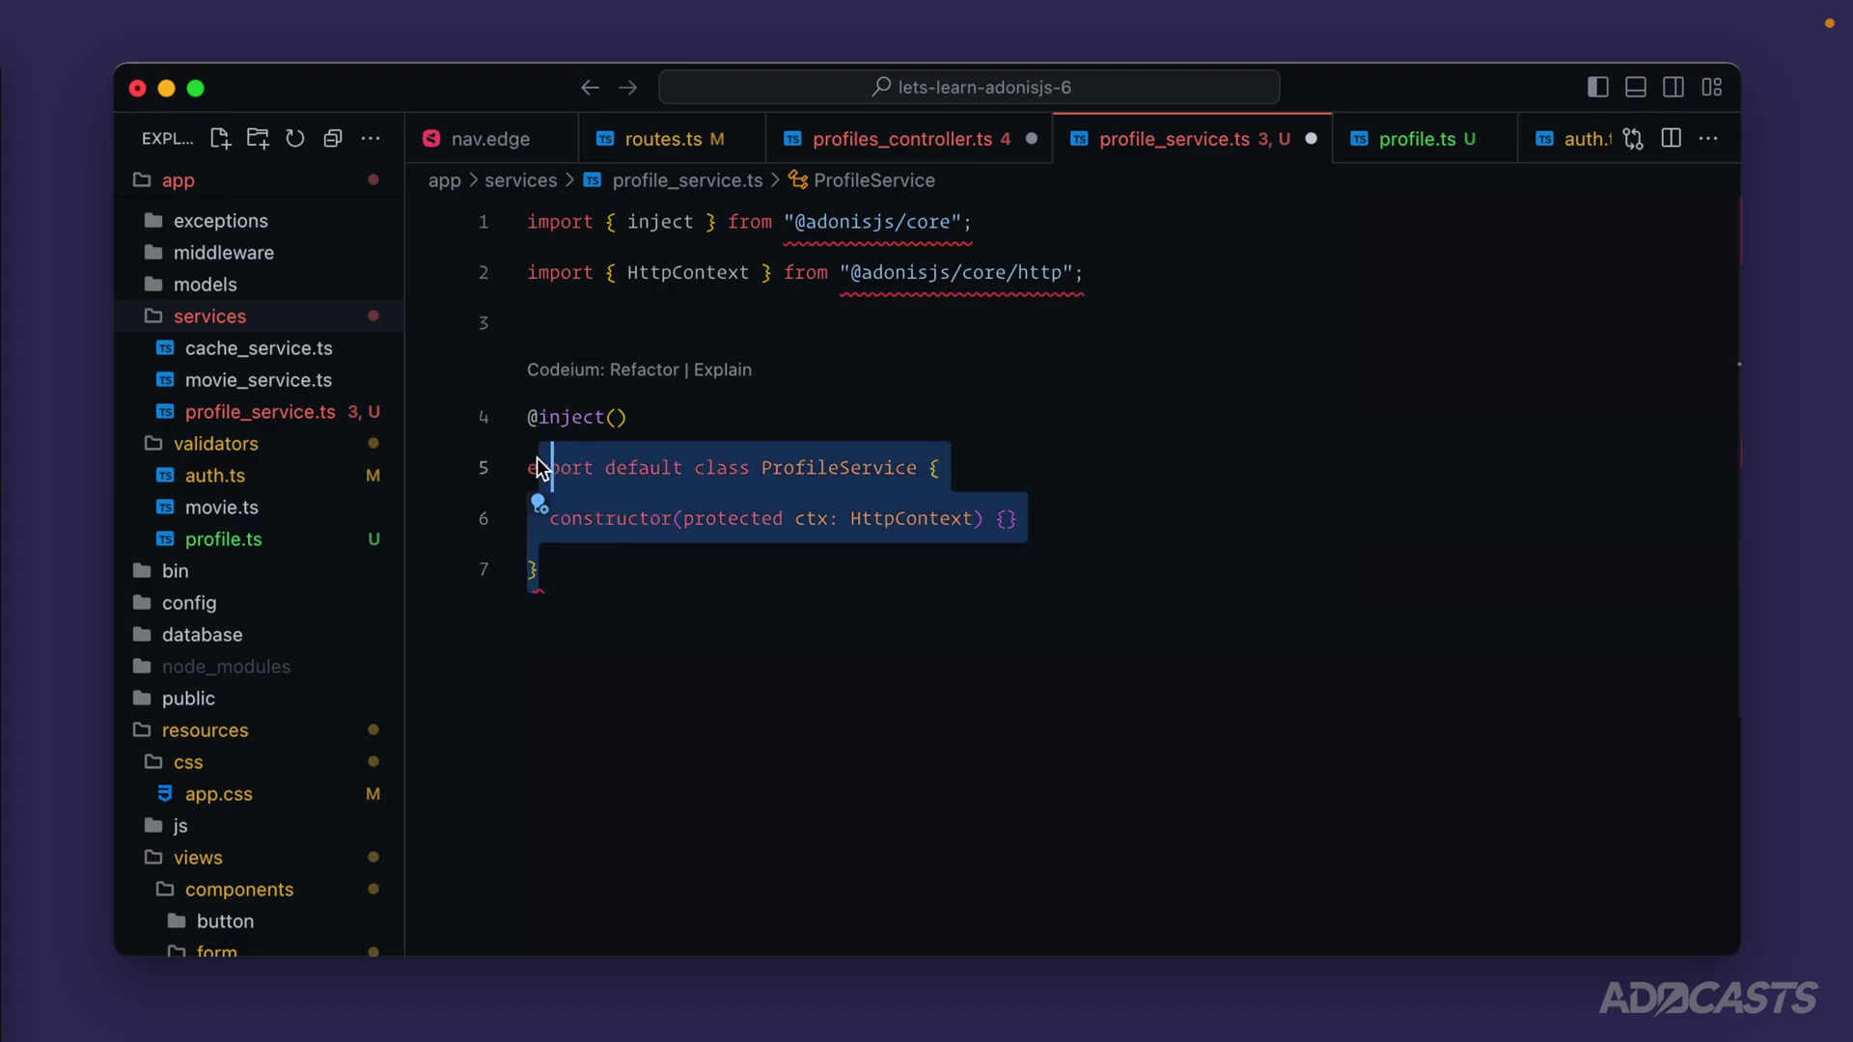
{"action": "left_click", "coordinate": [801, 519]}
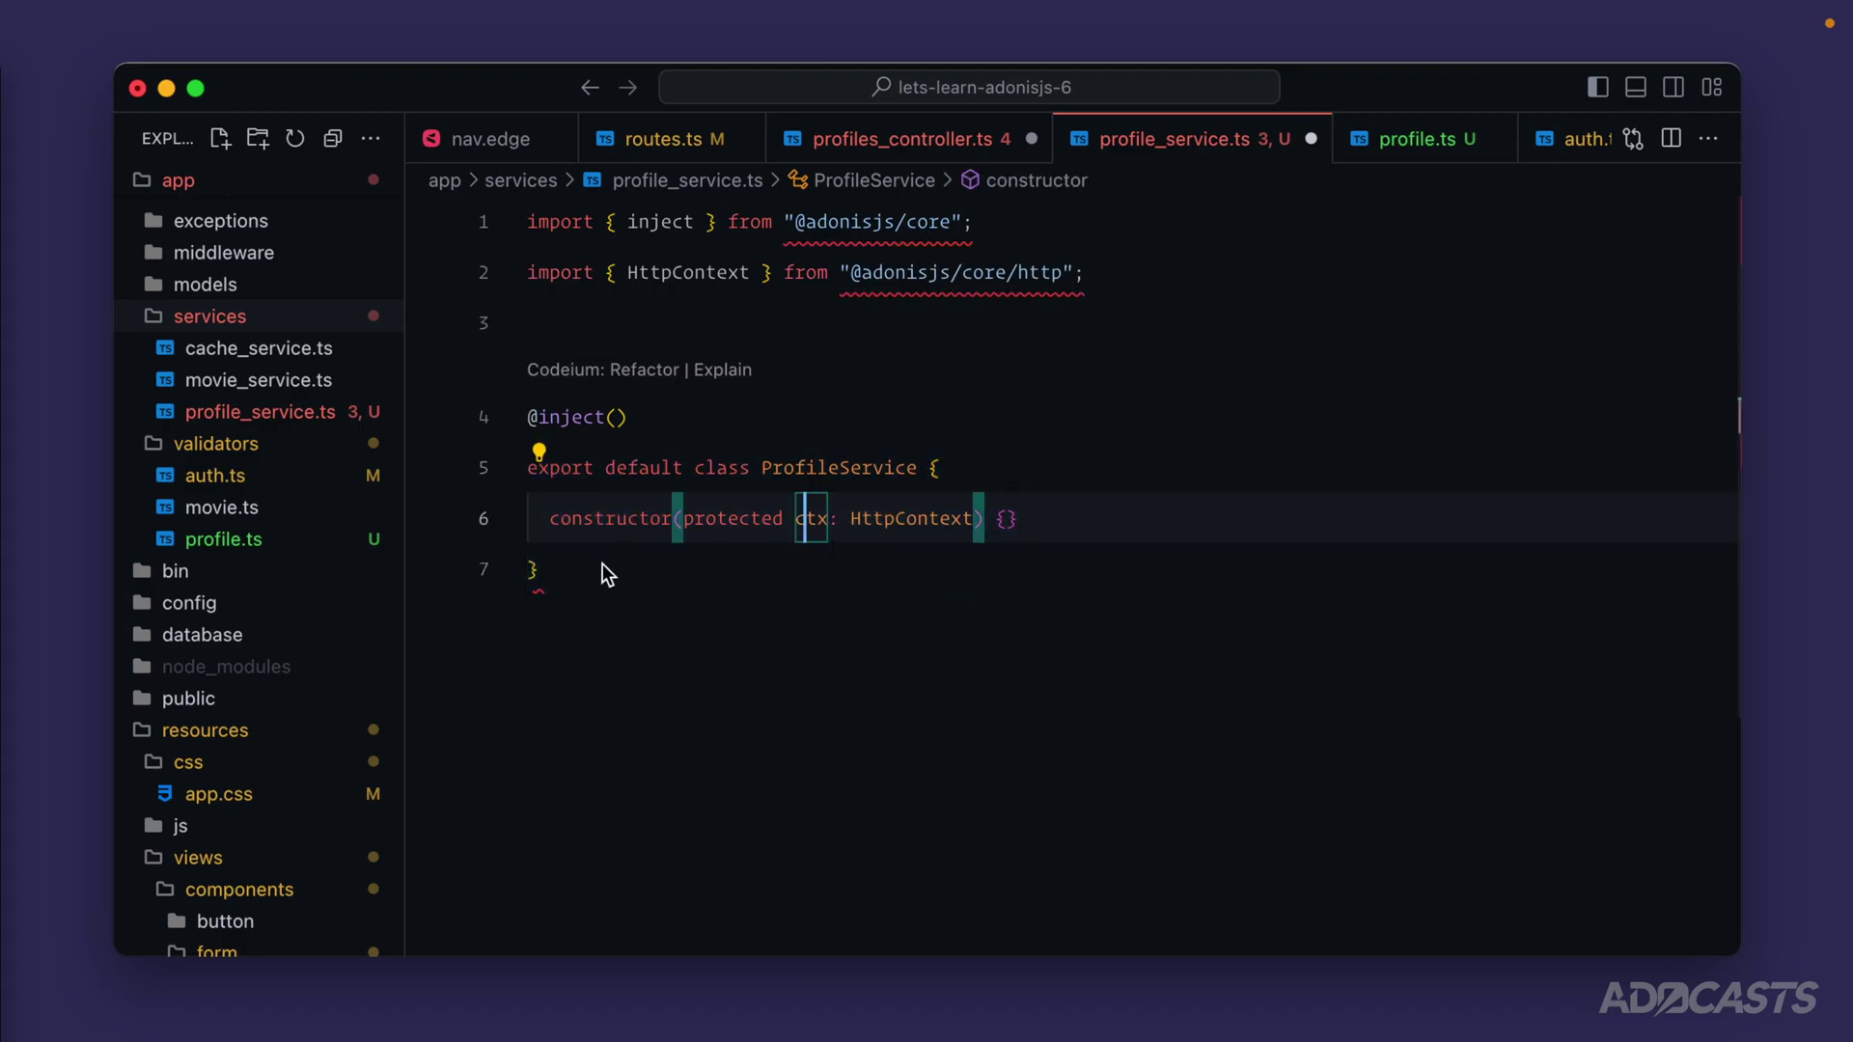
- Review the decorator and constructor, then open blank lines below the constructor
{"action": "left_click", "coordinate": [654, 417]}
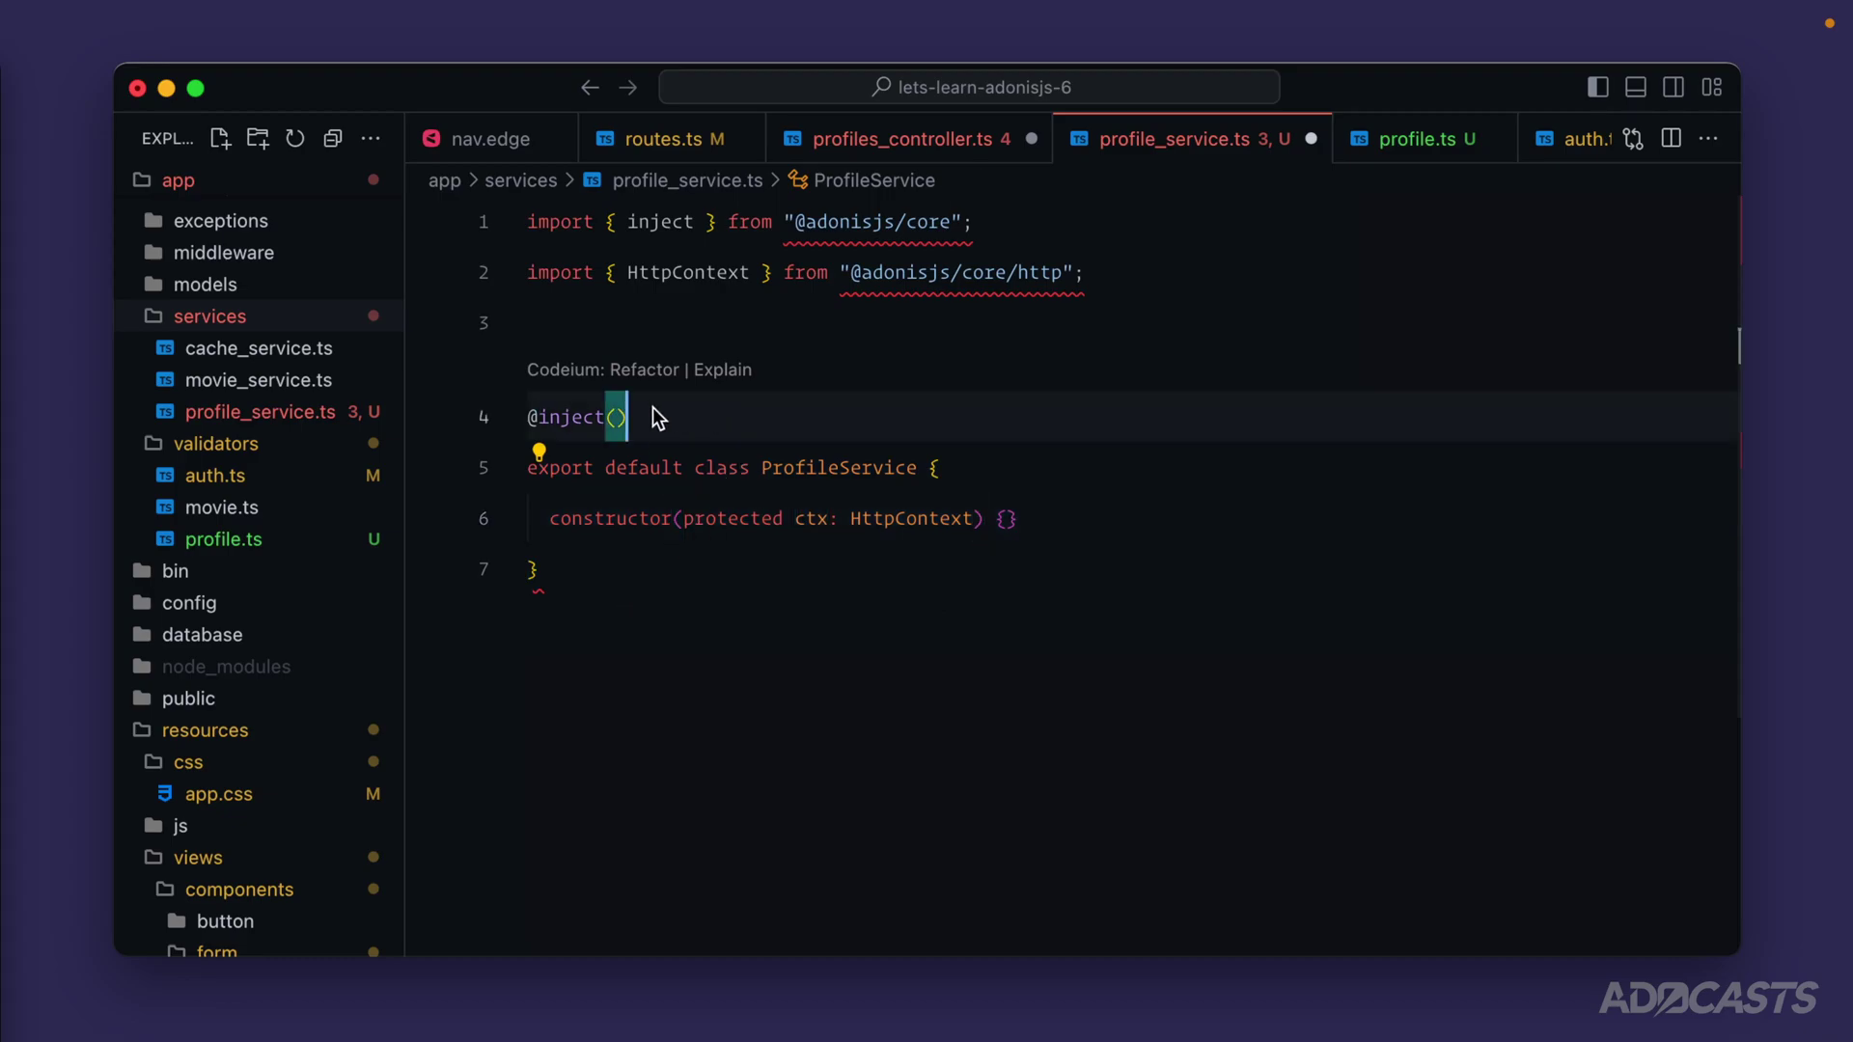
{"action": "left_click_drag", "start_coordinate": [654, 417], "coordinate": [510, 417]}
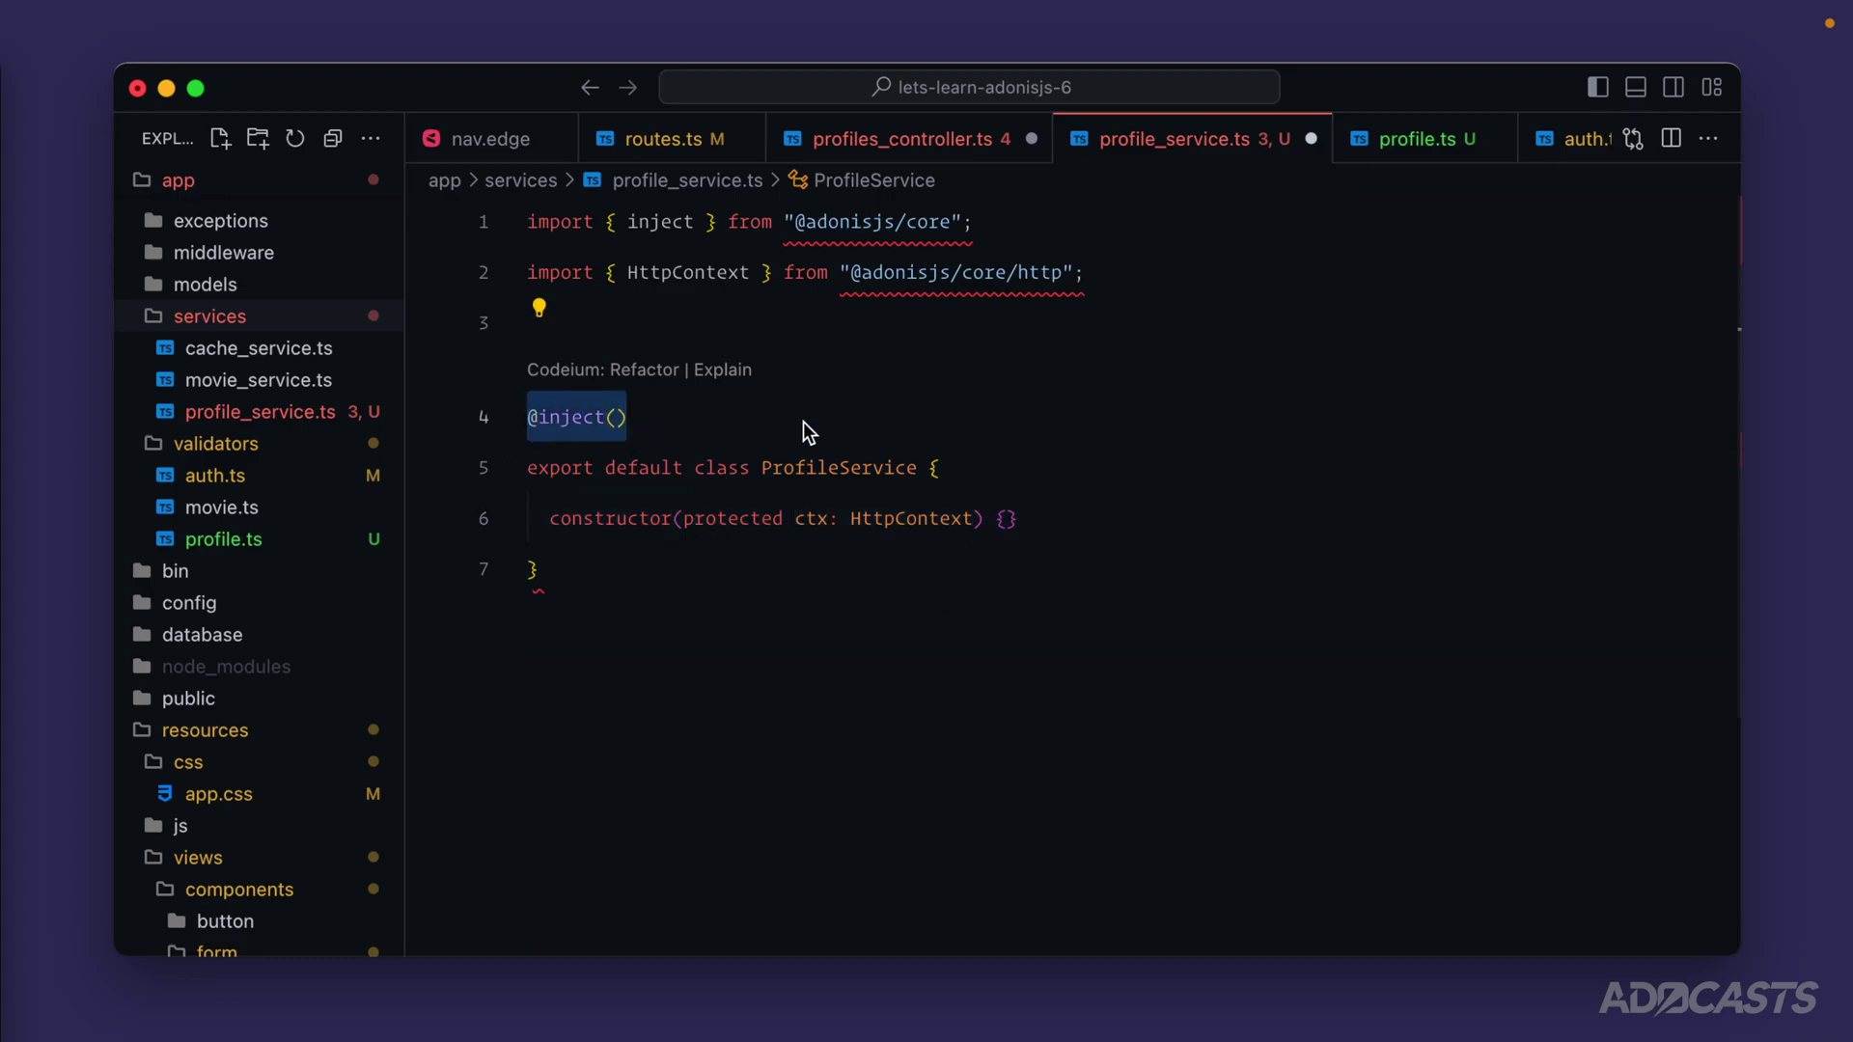
{"action": "left_click", "coordinate": [968, 520]}
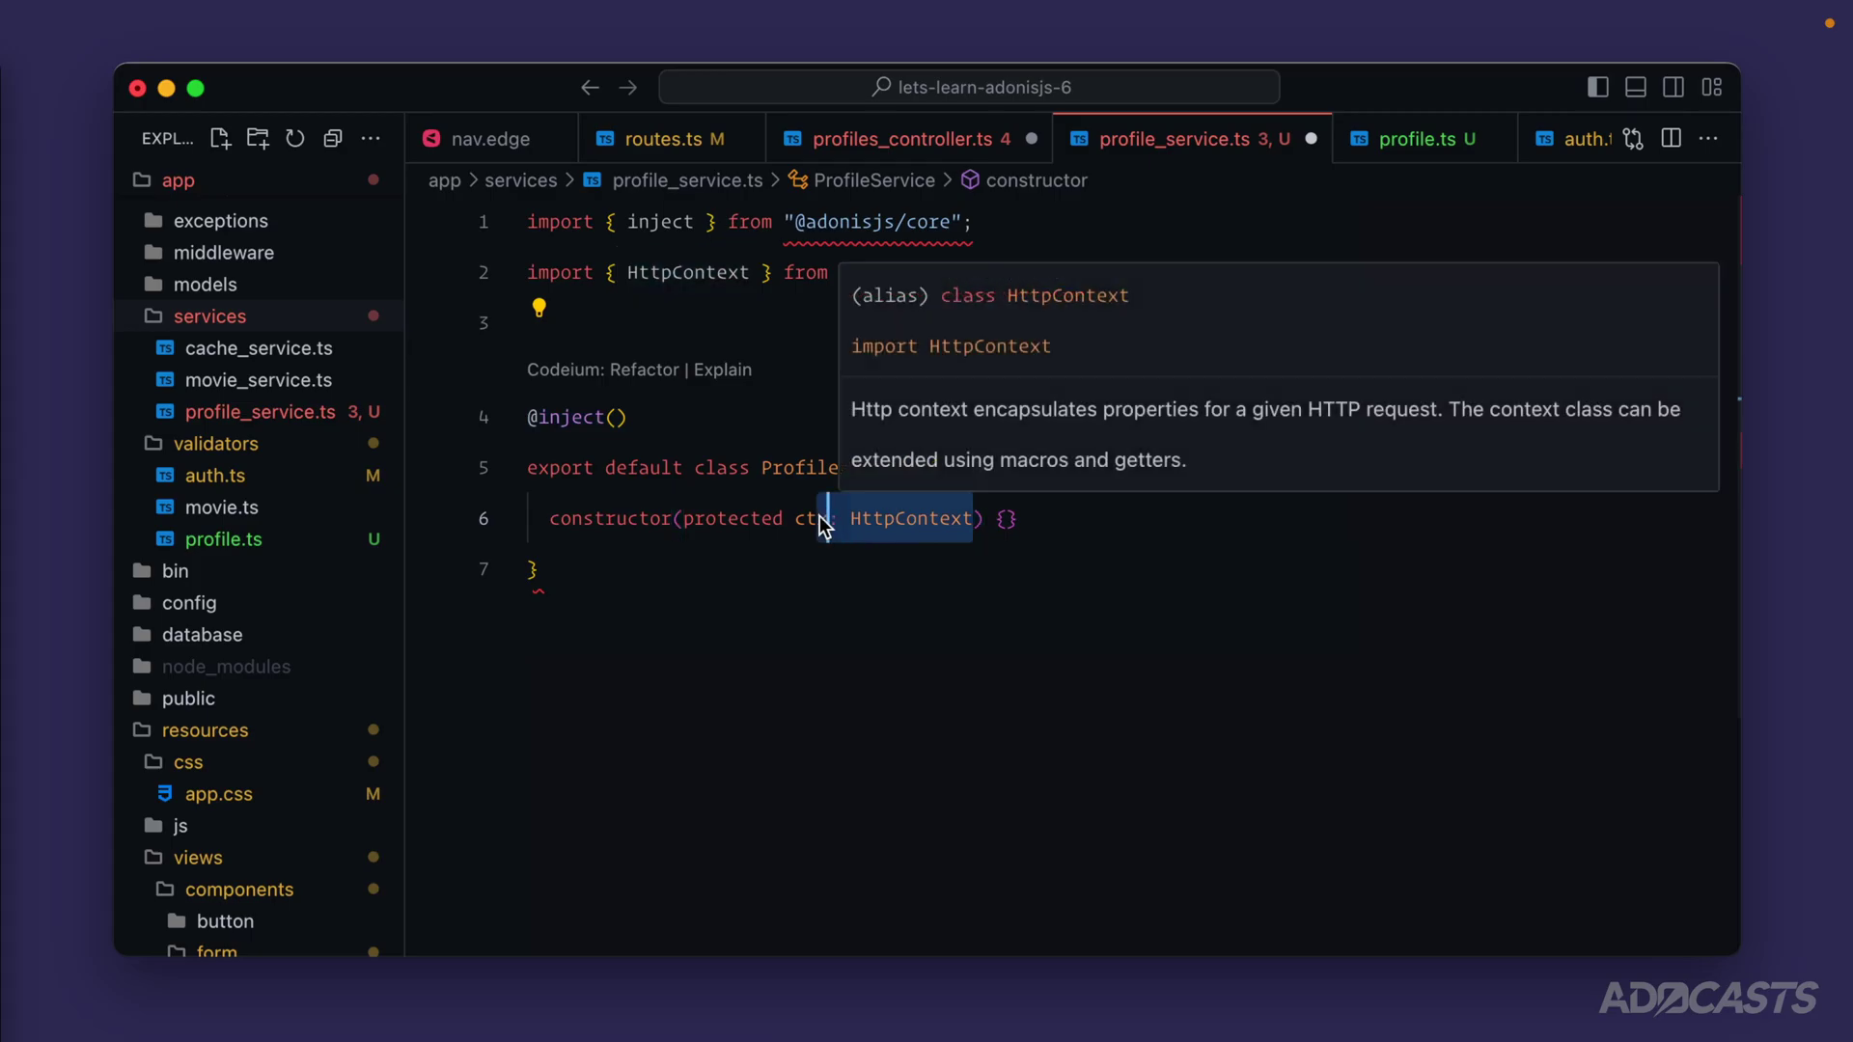
{"action": "left_click_drag", "start_coordinate": [974, 519], "coordinate": [685, 518]}
{"action": "left_click", "coordinate": [1251, 539]}
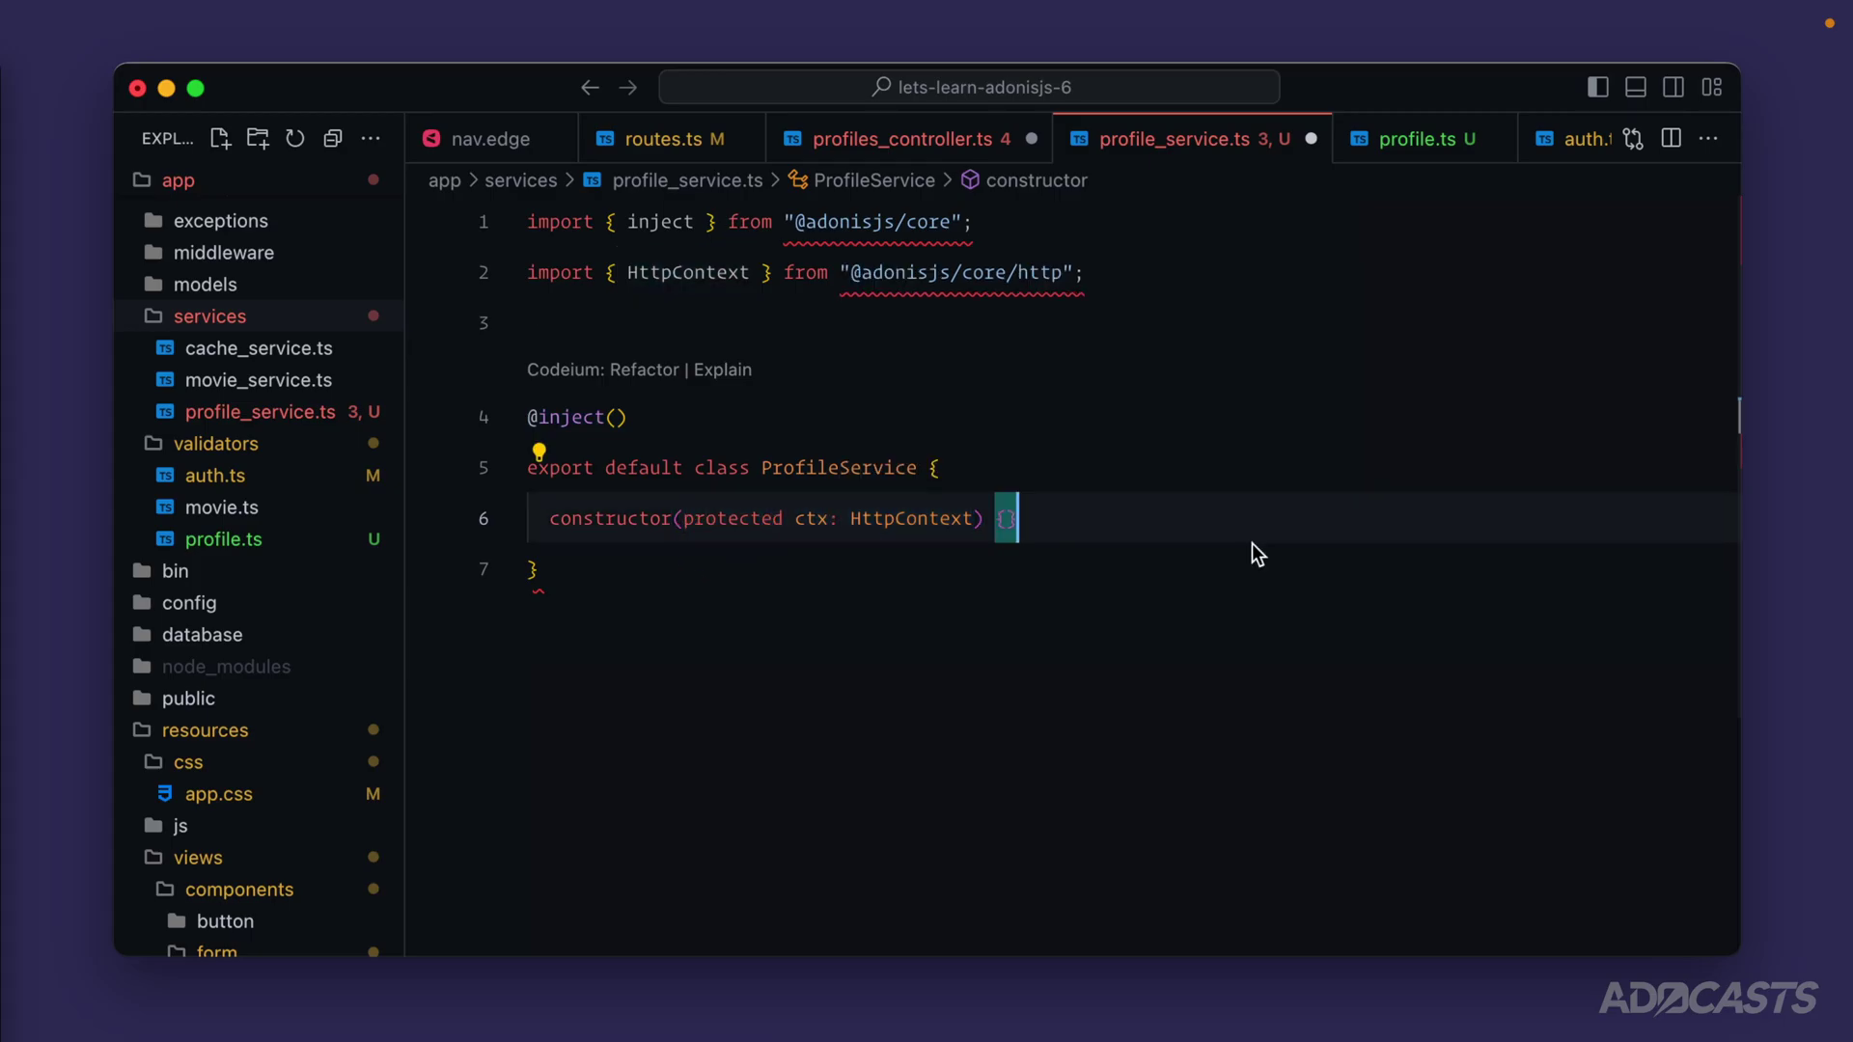
{"action": "key", "text": "Return"}
{"action": "key", "text": "Return"}
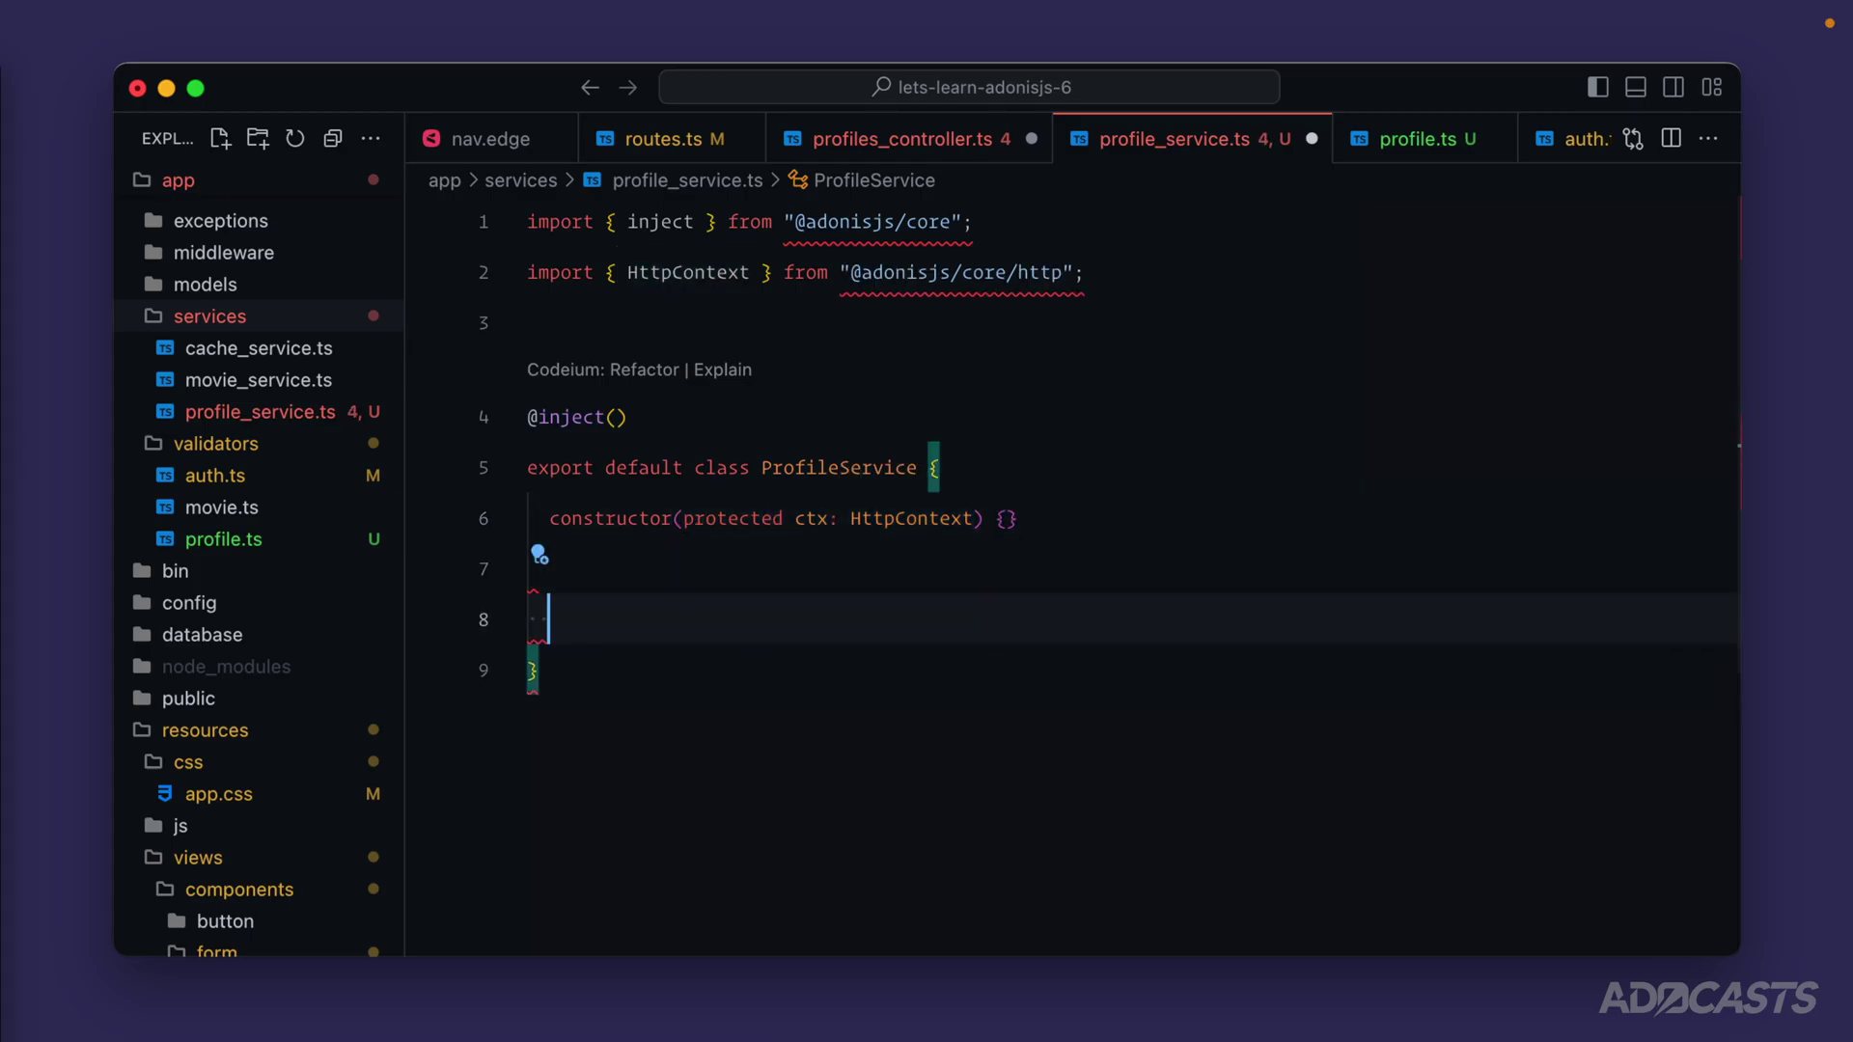
{"action": "type", "text": "async "}
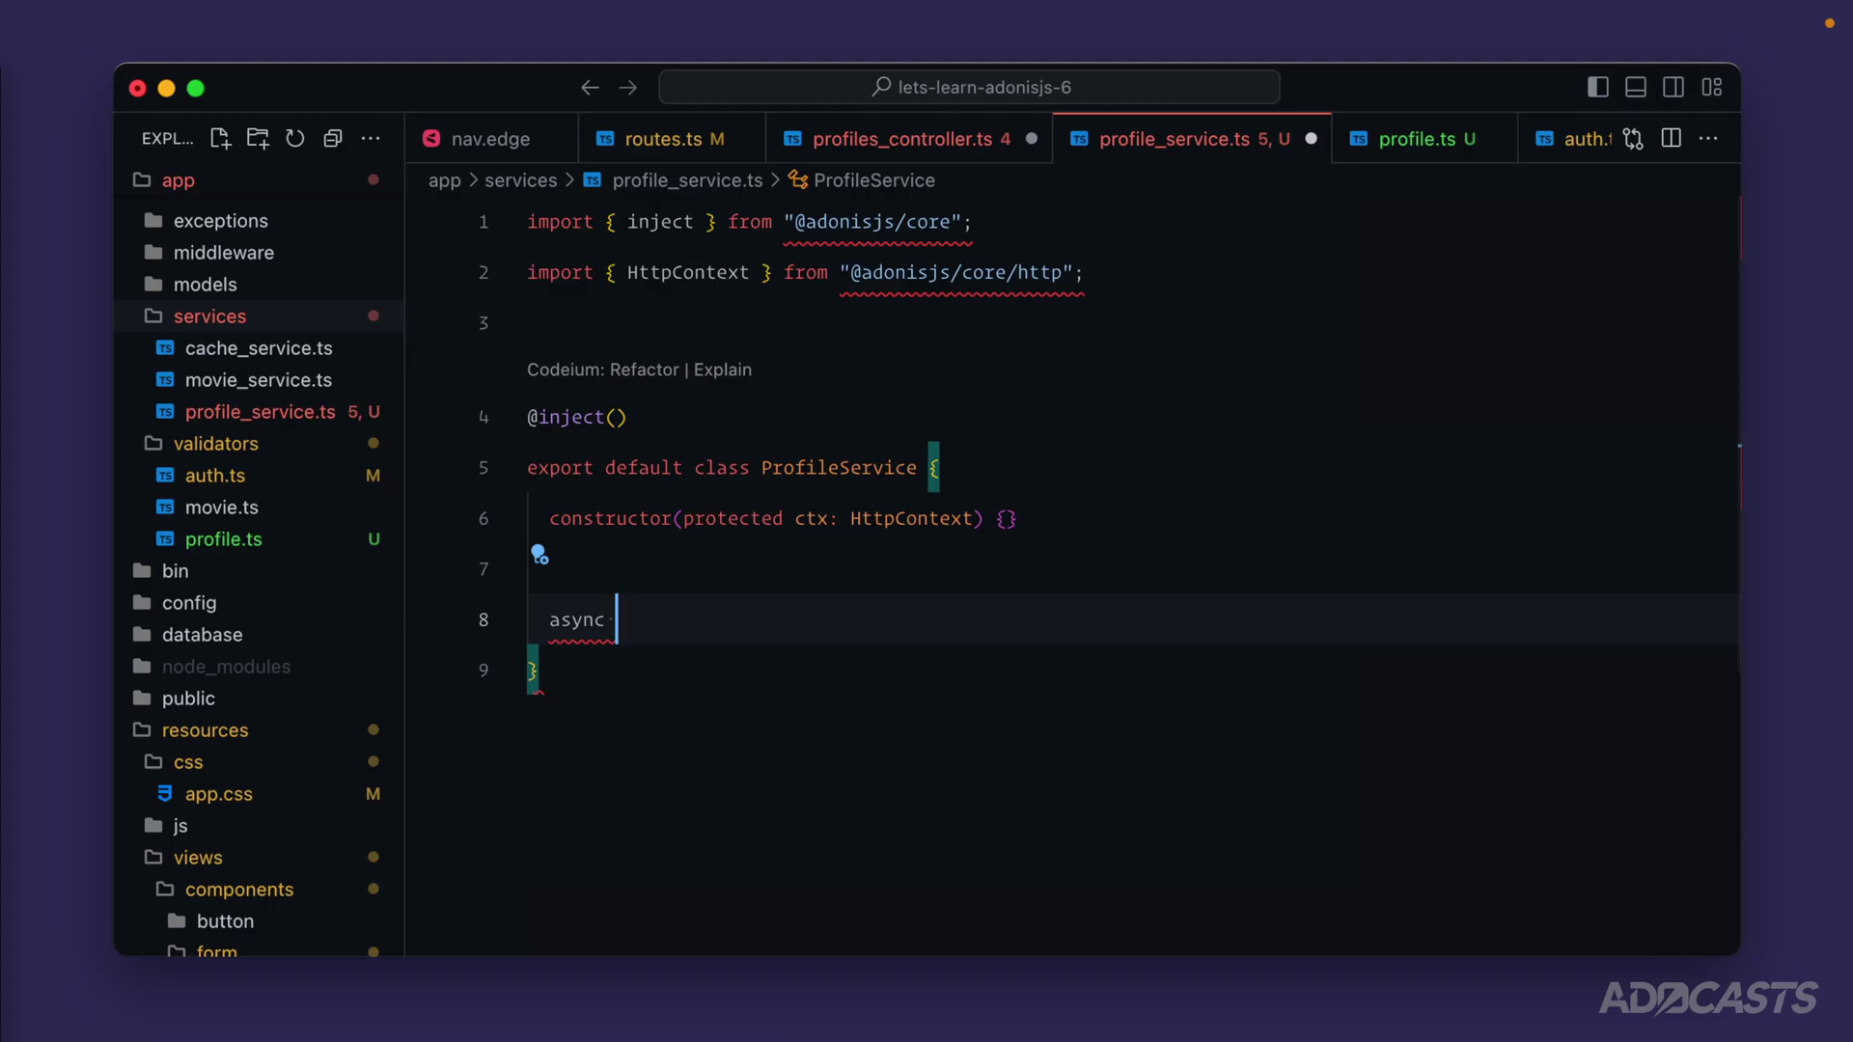
{"action": "type", "text": "find"}
- Add an async find method and make room above it for a user getter returning ctx.auth.user
{"action": "key", "text": "Escape"}
{"action": "type", "text": "() {"}
{"action": "key", "text": "Return"}
{"action": "type", "text": "retu"}
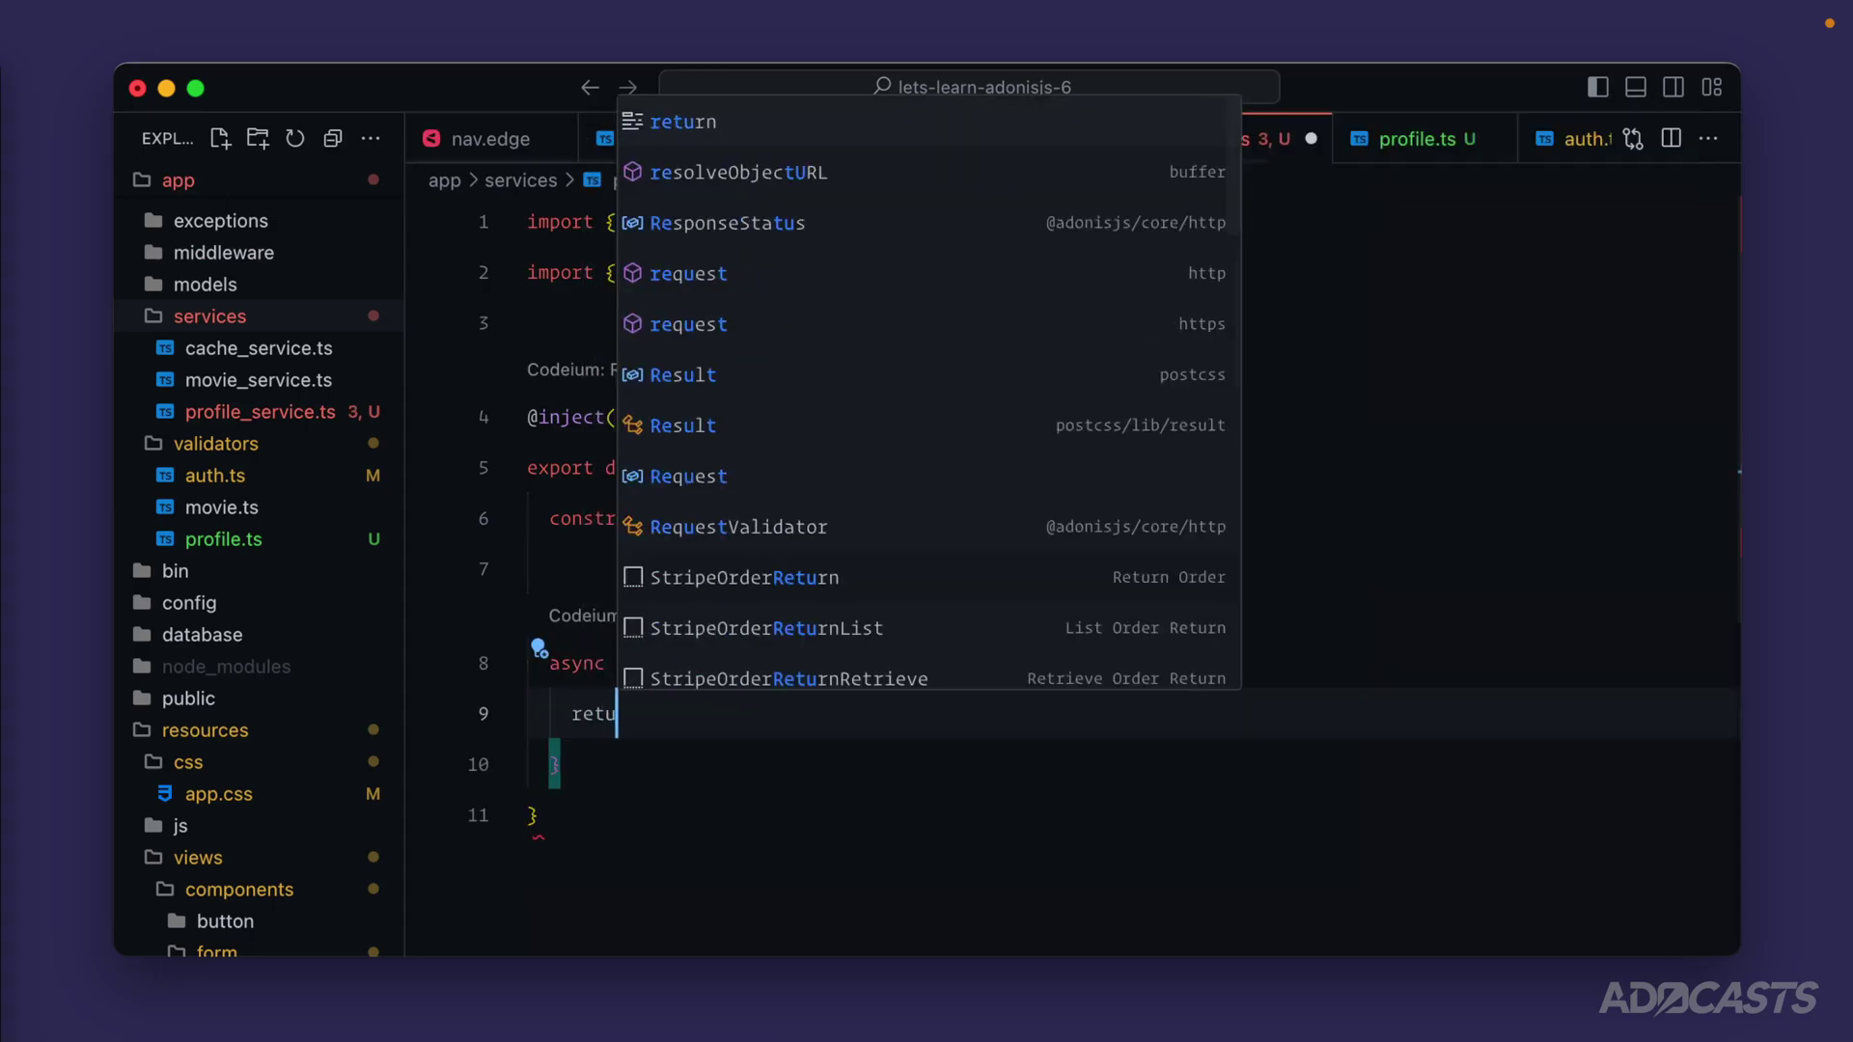
{"action": "type", "text": "rn this.ct"}
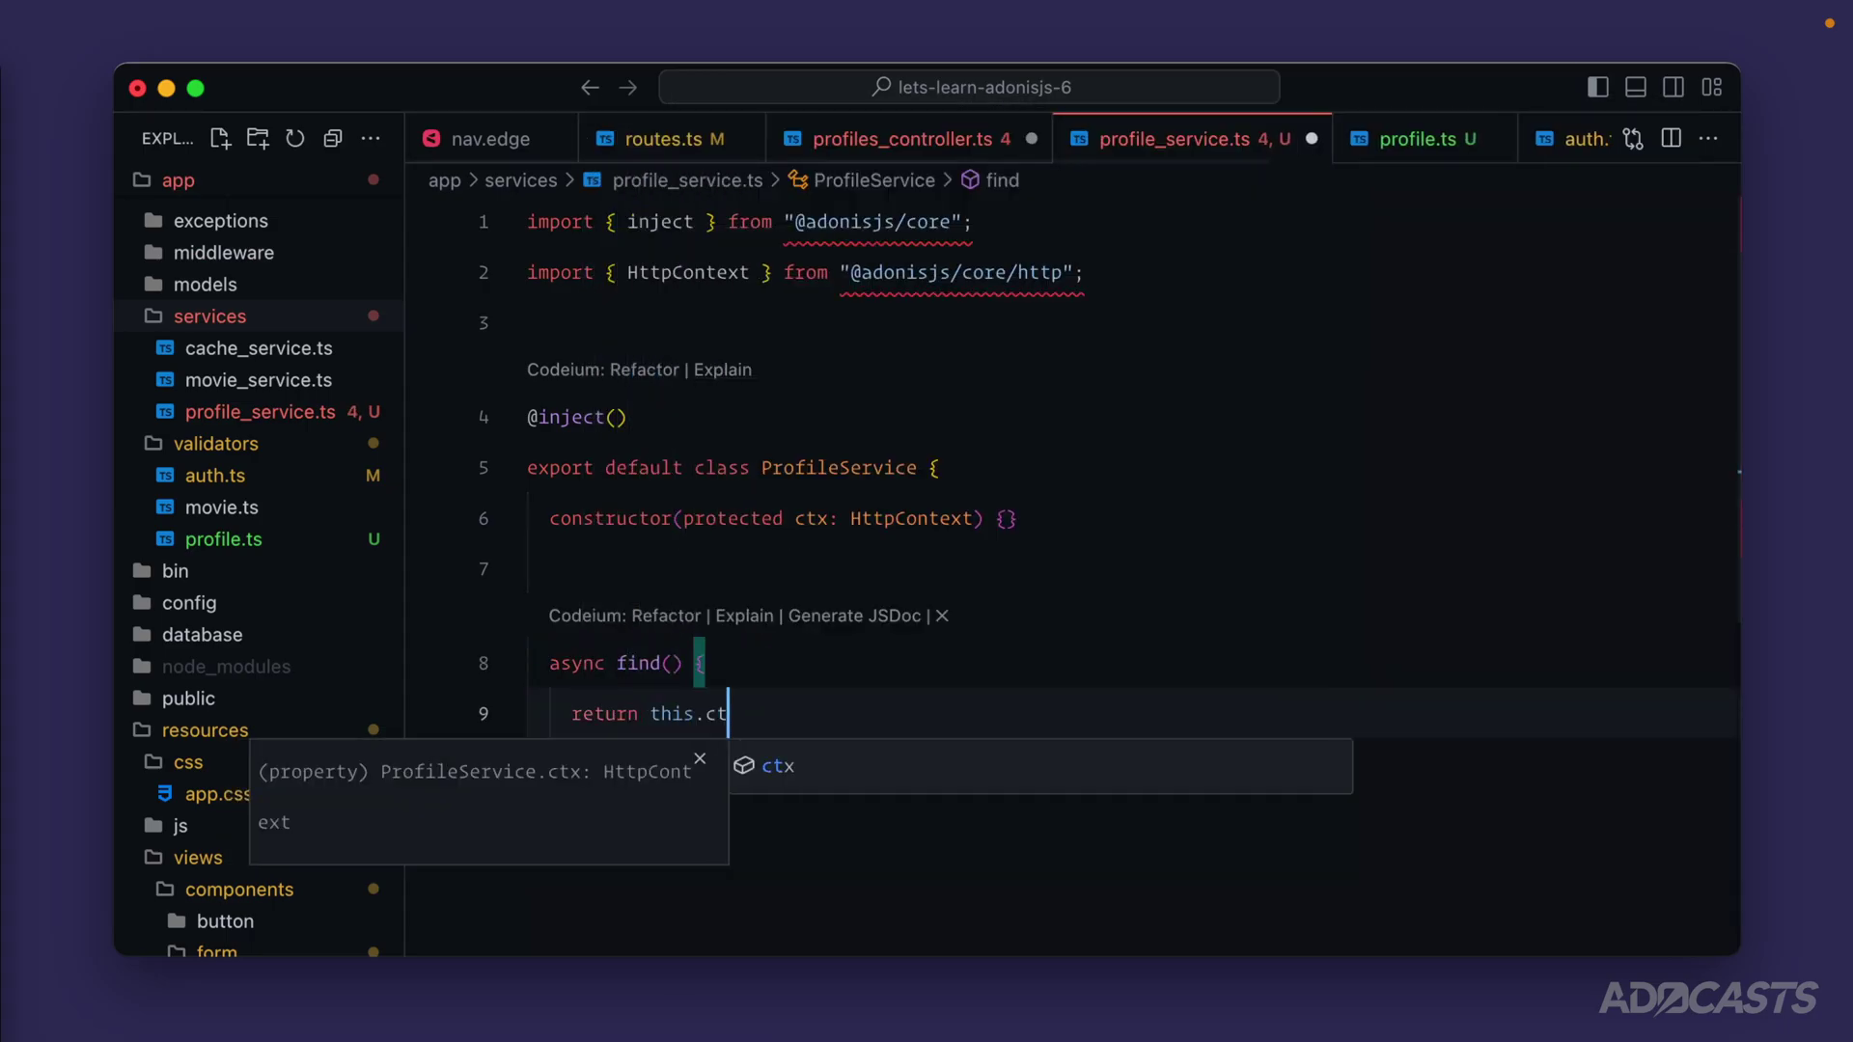
{"action": "type", "text": "x.auth.us"}
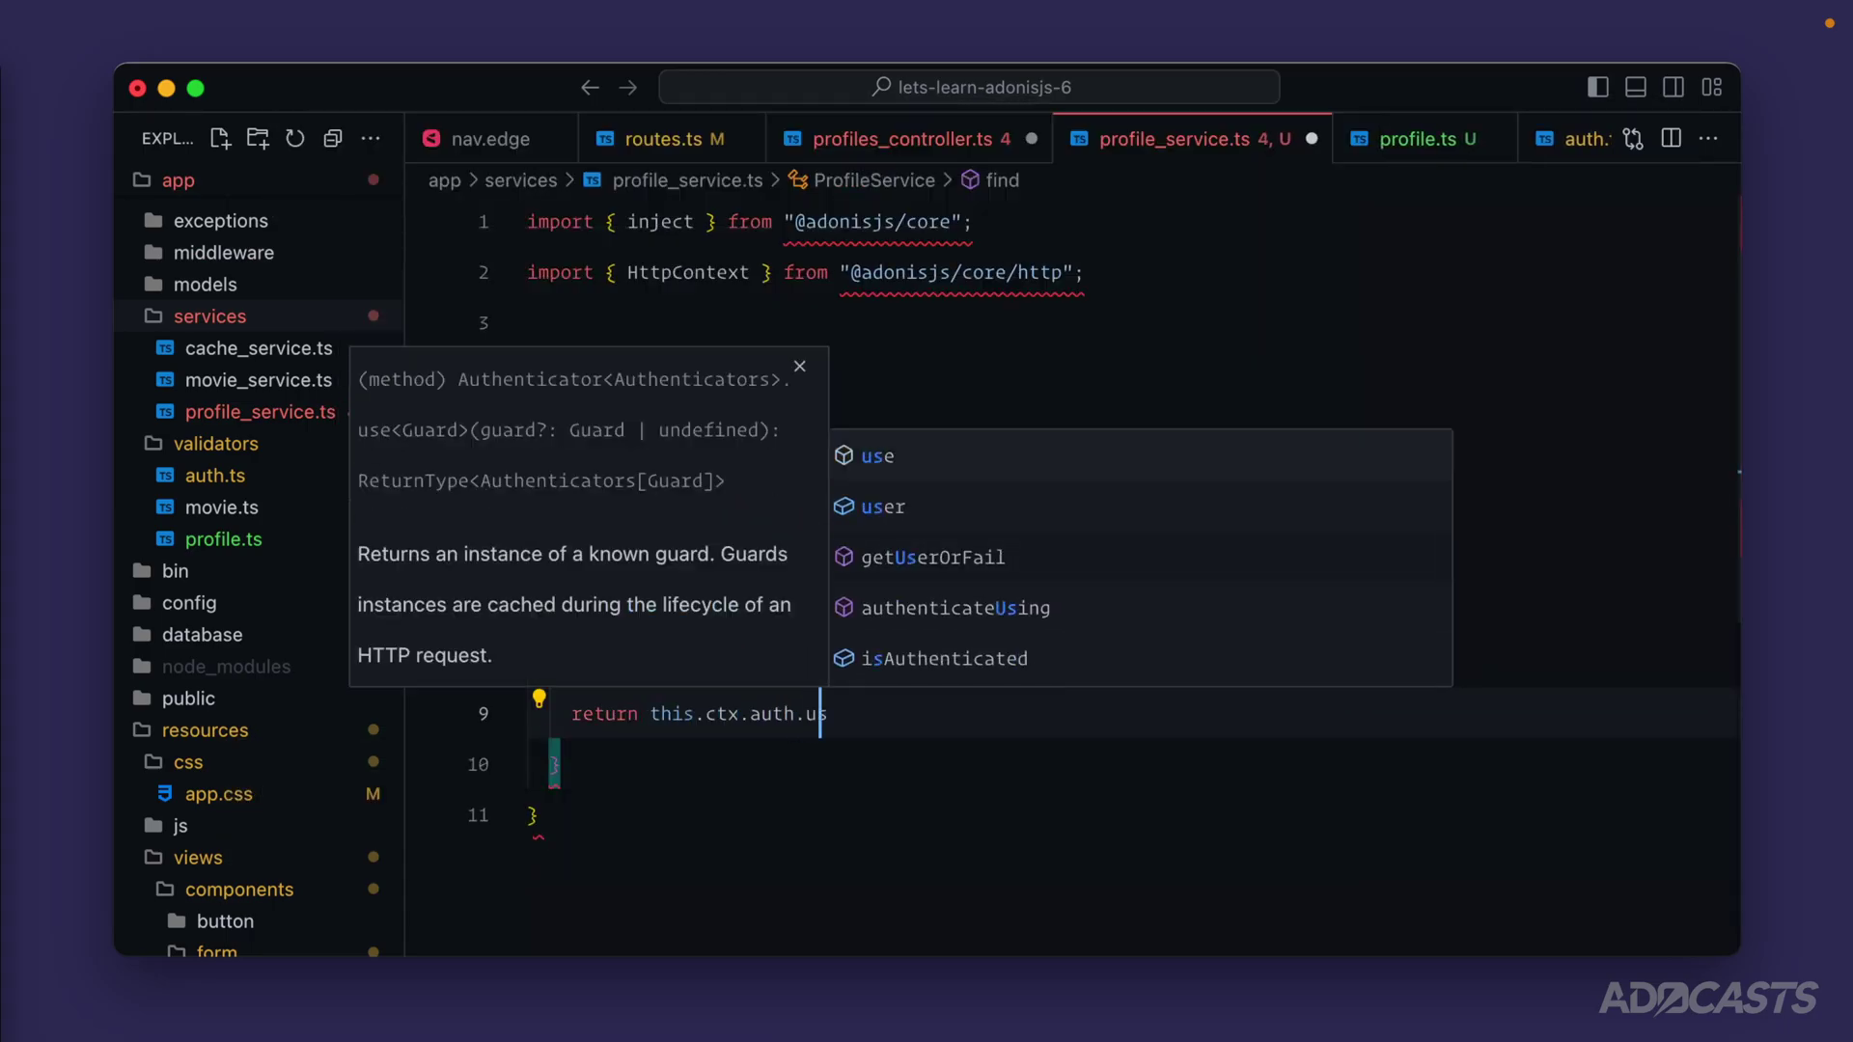
{"action": "type", "text": "er"}
{"action": "key", "text": "Up"}
{"action": "key", "text": "Up"}
{"action": "key", "text": "Return"}
{"action": "key", "text": "Return"}
{"action": "key", "text": "Up"}
{"action": "type", "text": "g"}
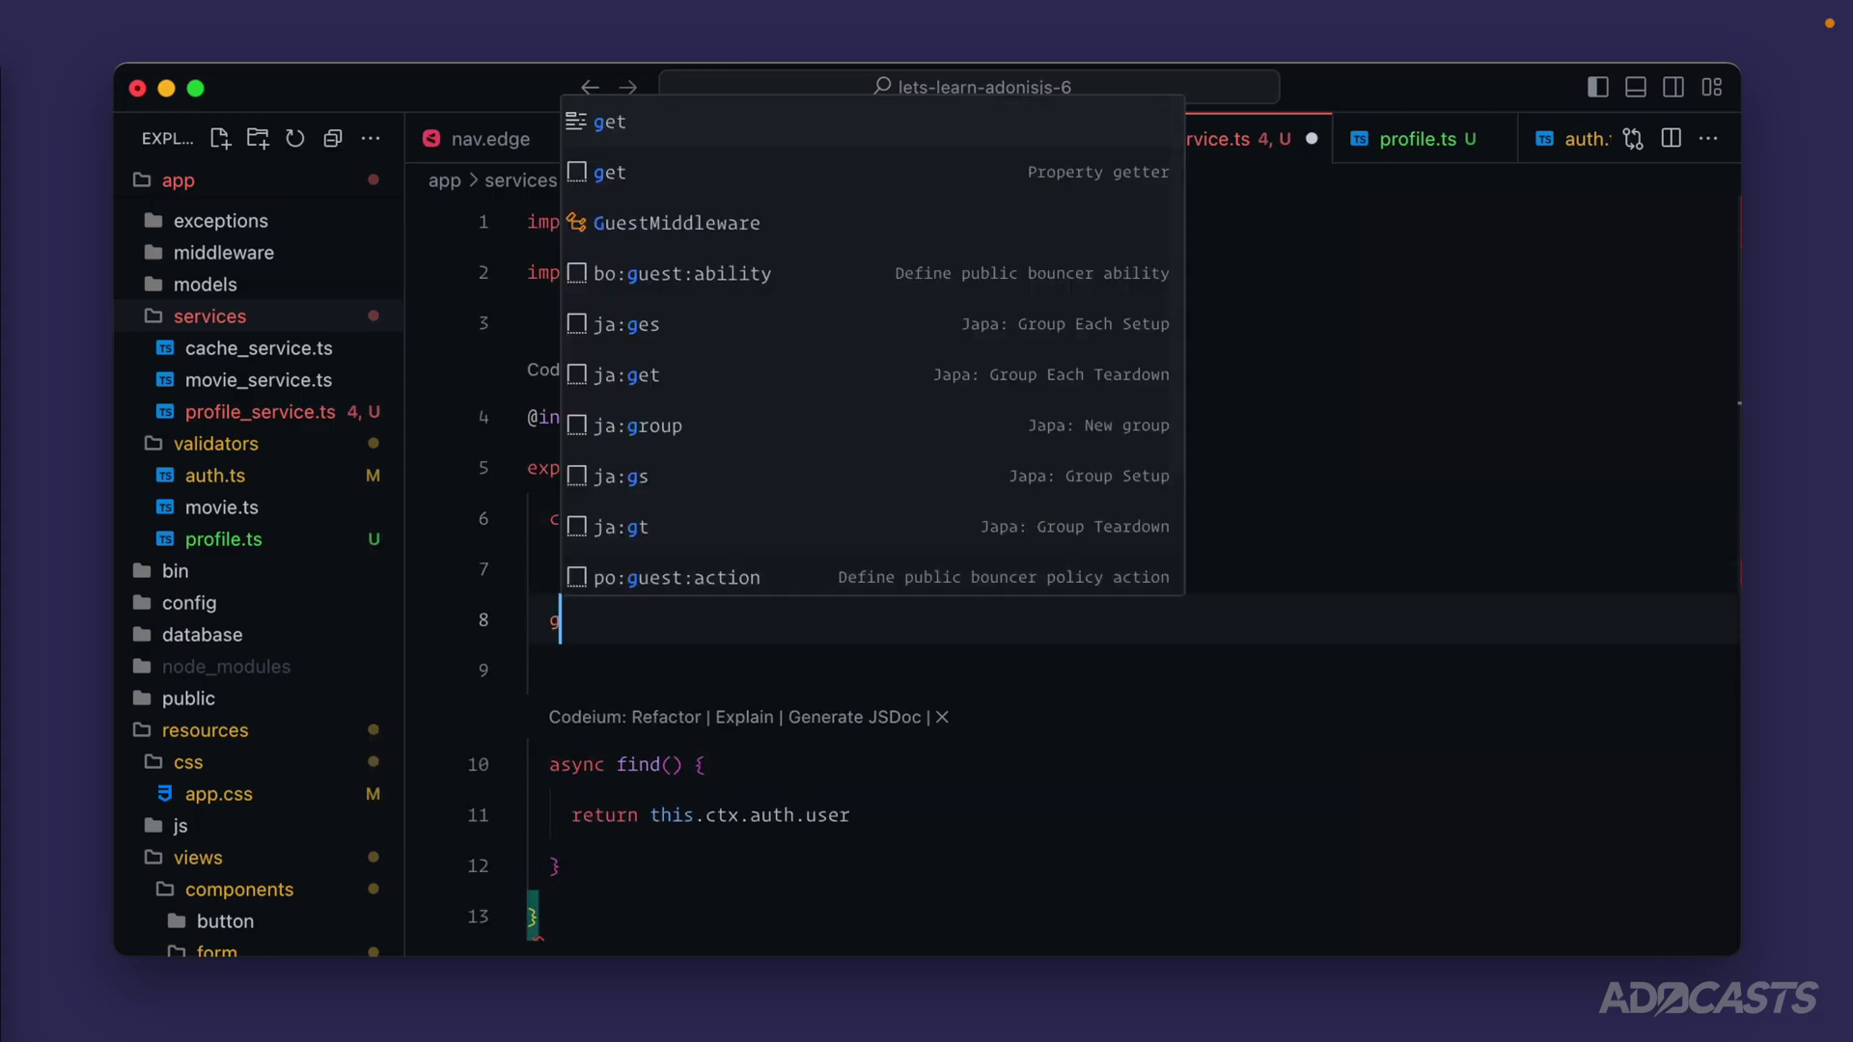
{"action": "type", "text": "et user() {"}
{"action": "key", "text": "Return"}
{"action": "type", "text": "return"}
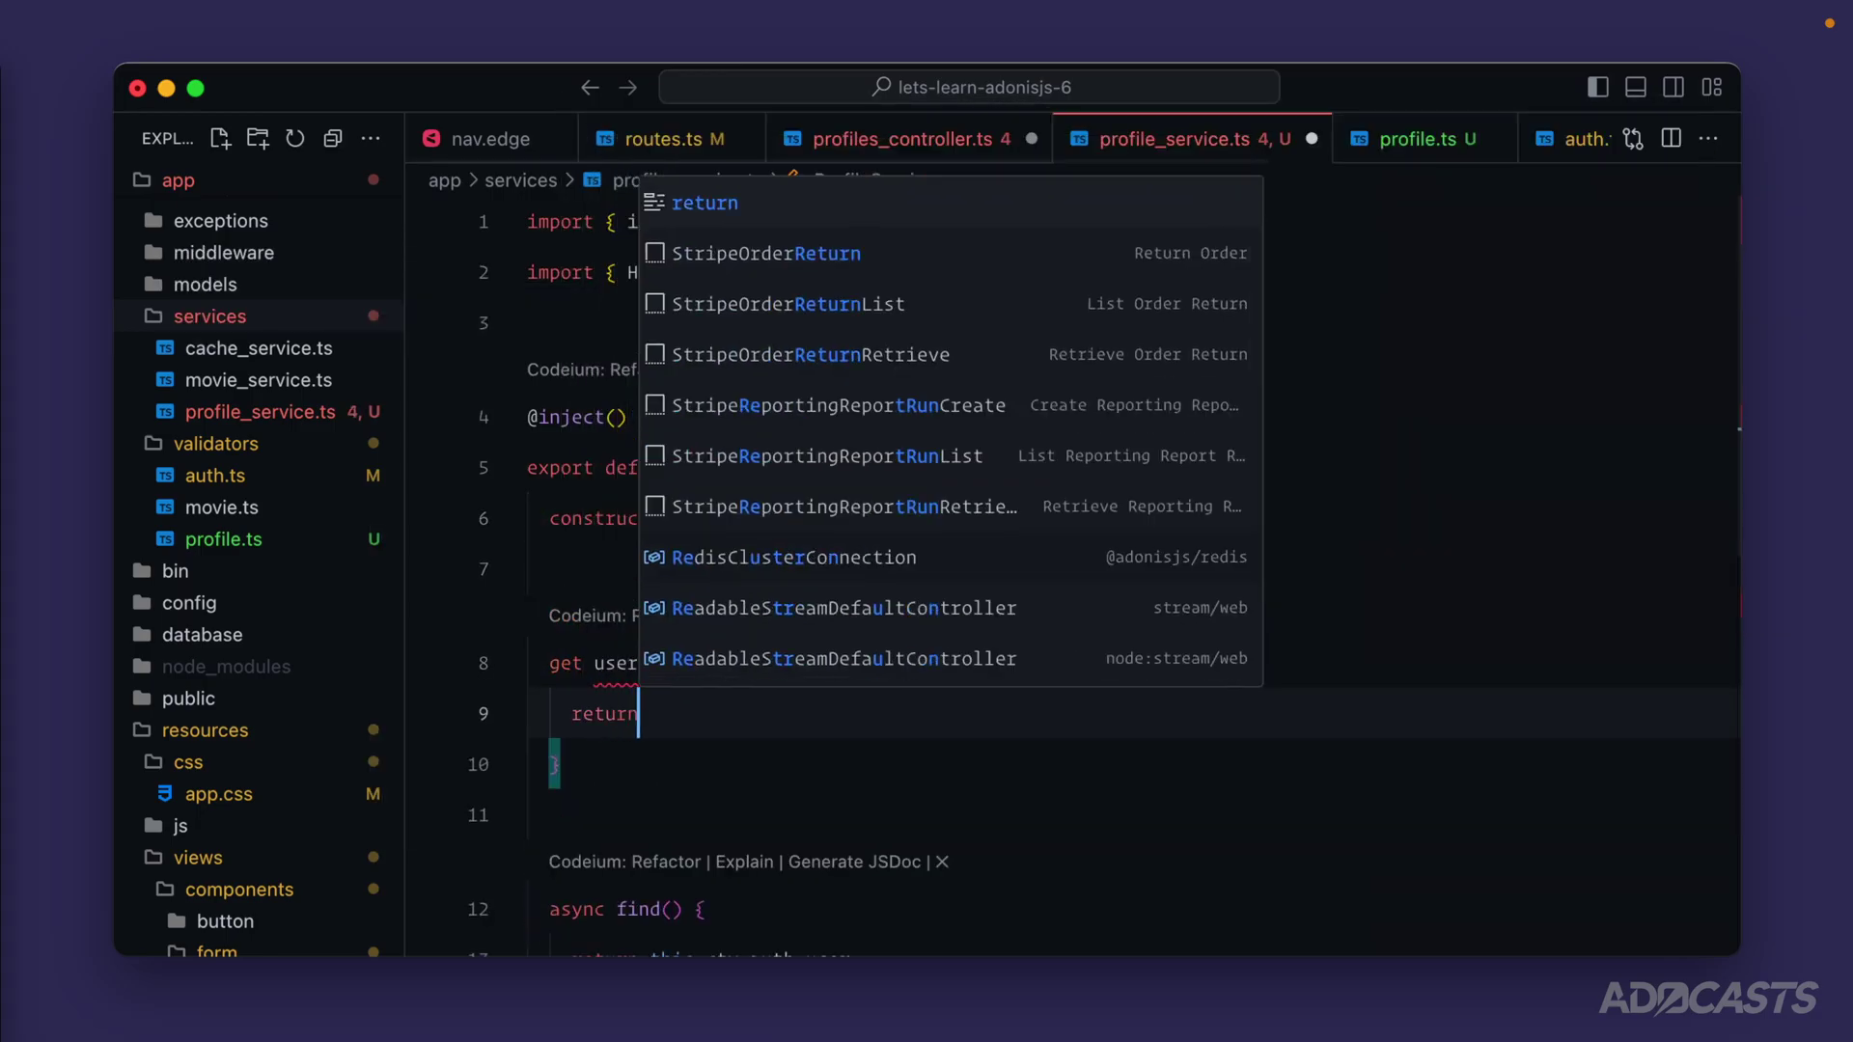
{"action": "type", "text": " this.ctx.auth.u"}
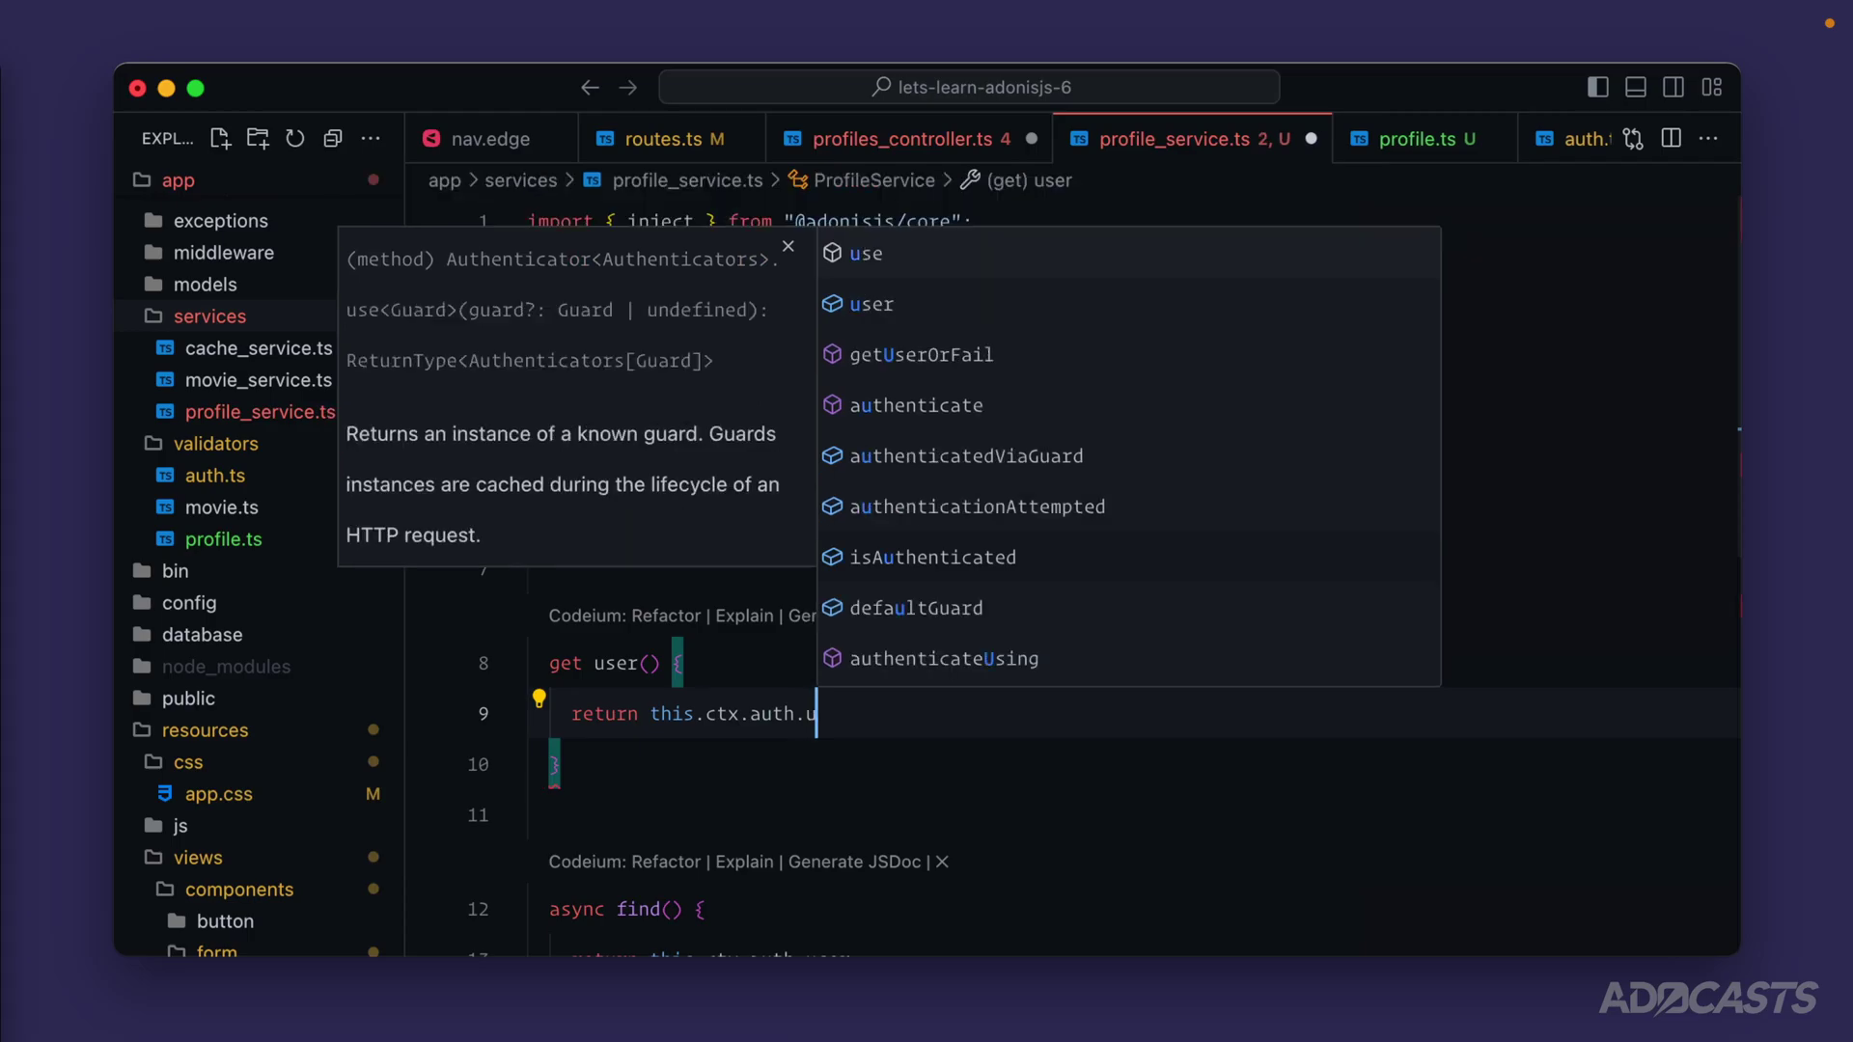
{"action": "type", "text": "ser"}
{"action": "scroll", "coordinate": [1058, 580], "scroll_direction": "down", "scroll_amount": 3}
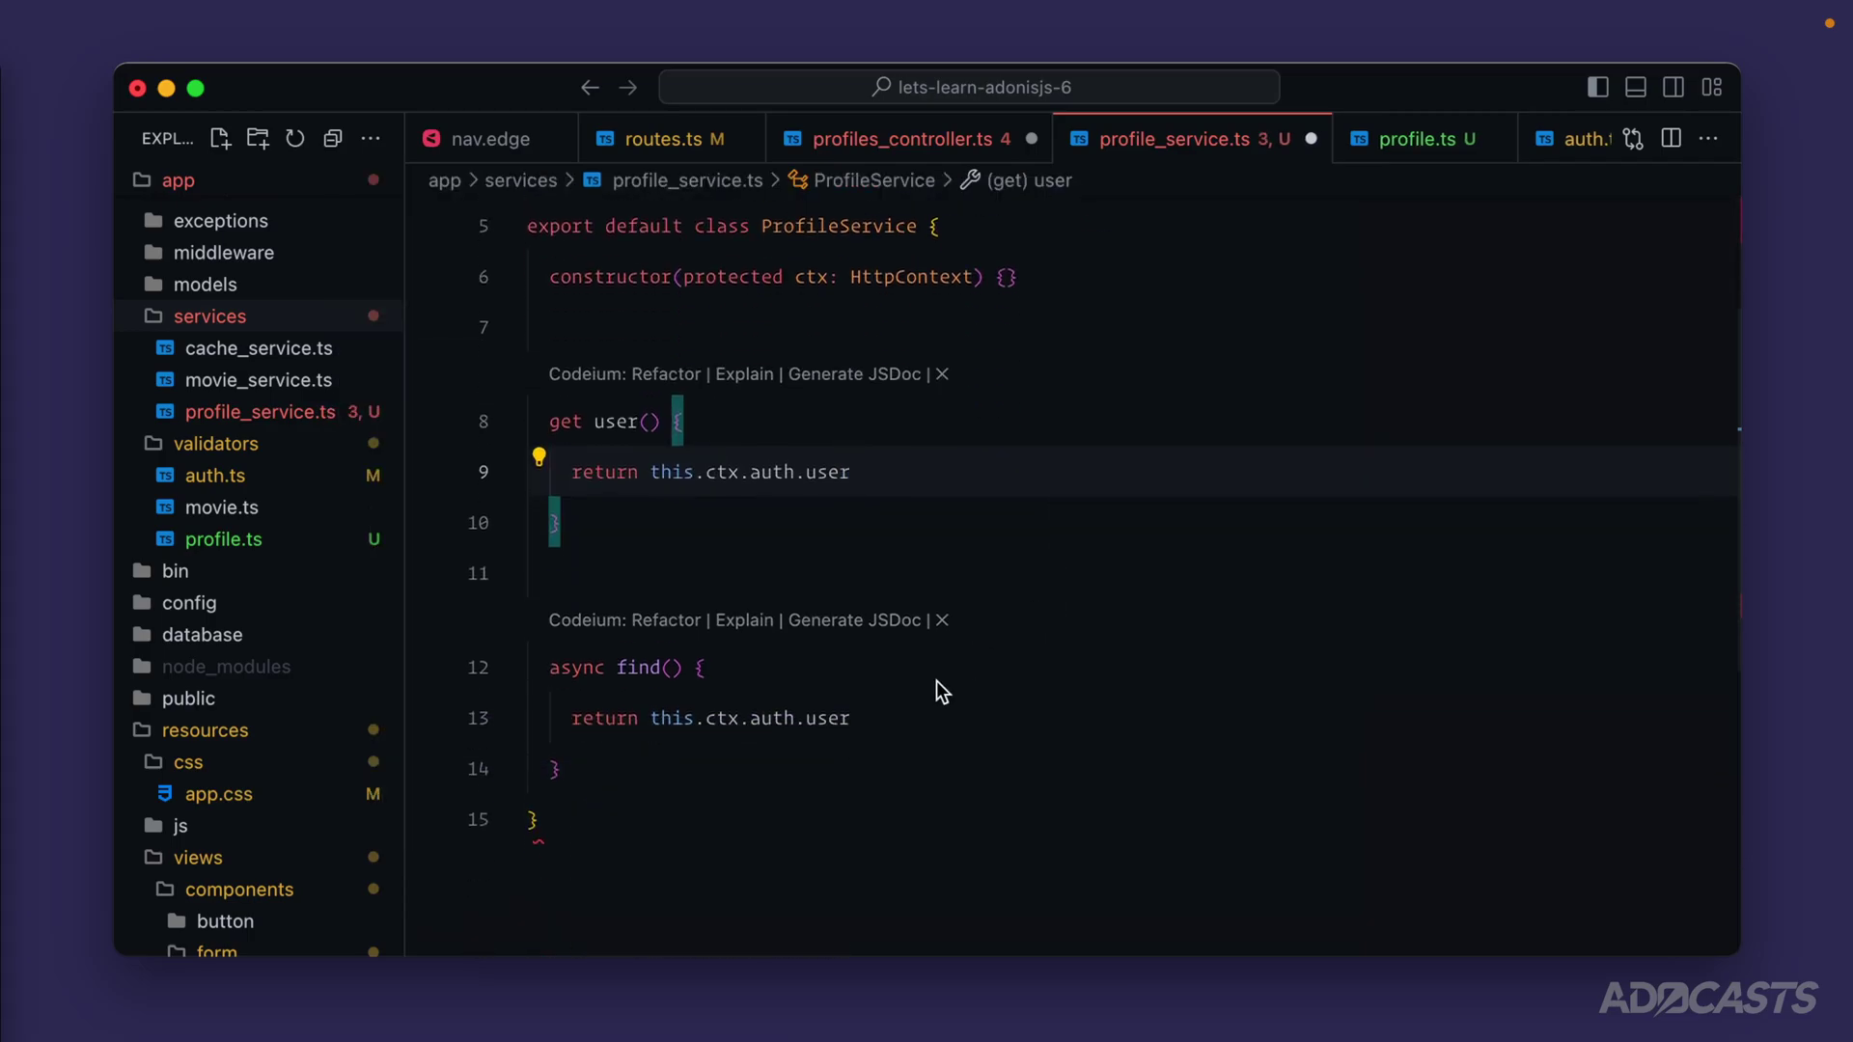
{"action": "left_click_drag", "start_coordinate": [795, 718], "coordinate": [704, 718]}
- Make find return this.user!.related('profile').query().firstOrFail() and save the service
{"action": "key", "text": "BackSpace"}
{"action": "key", "text": "BackSpace"}
{"action": "key", "text": "End"}
{"action": "type", "text": "!.related('"}
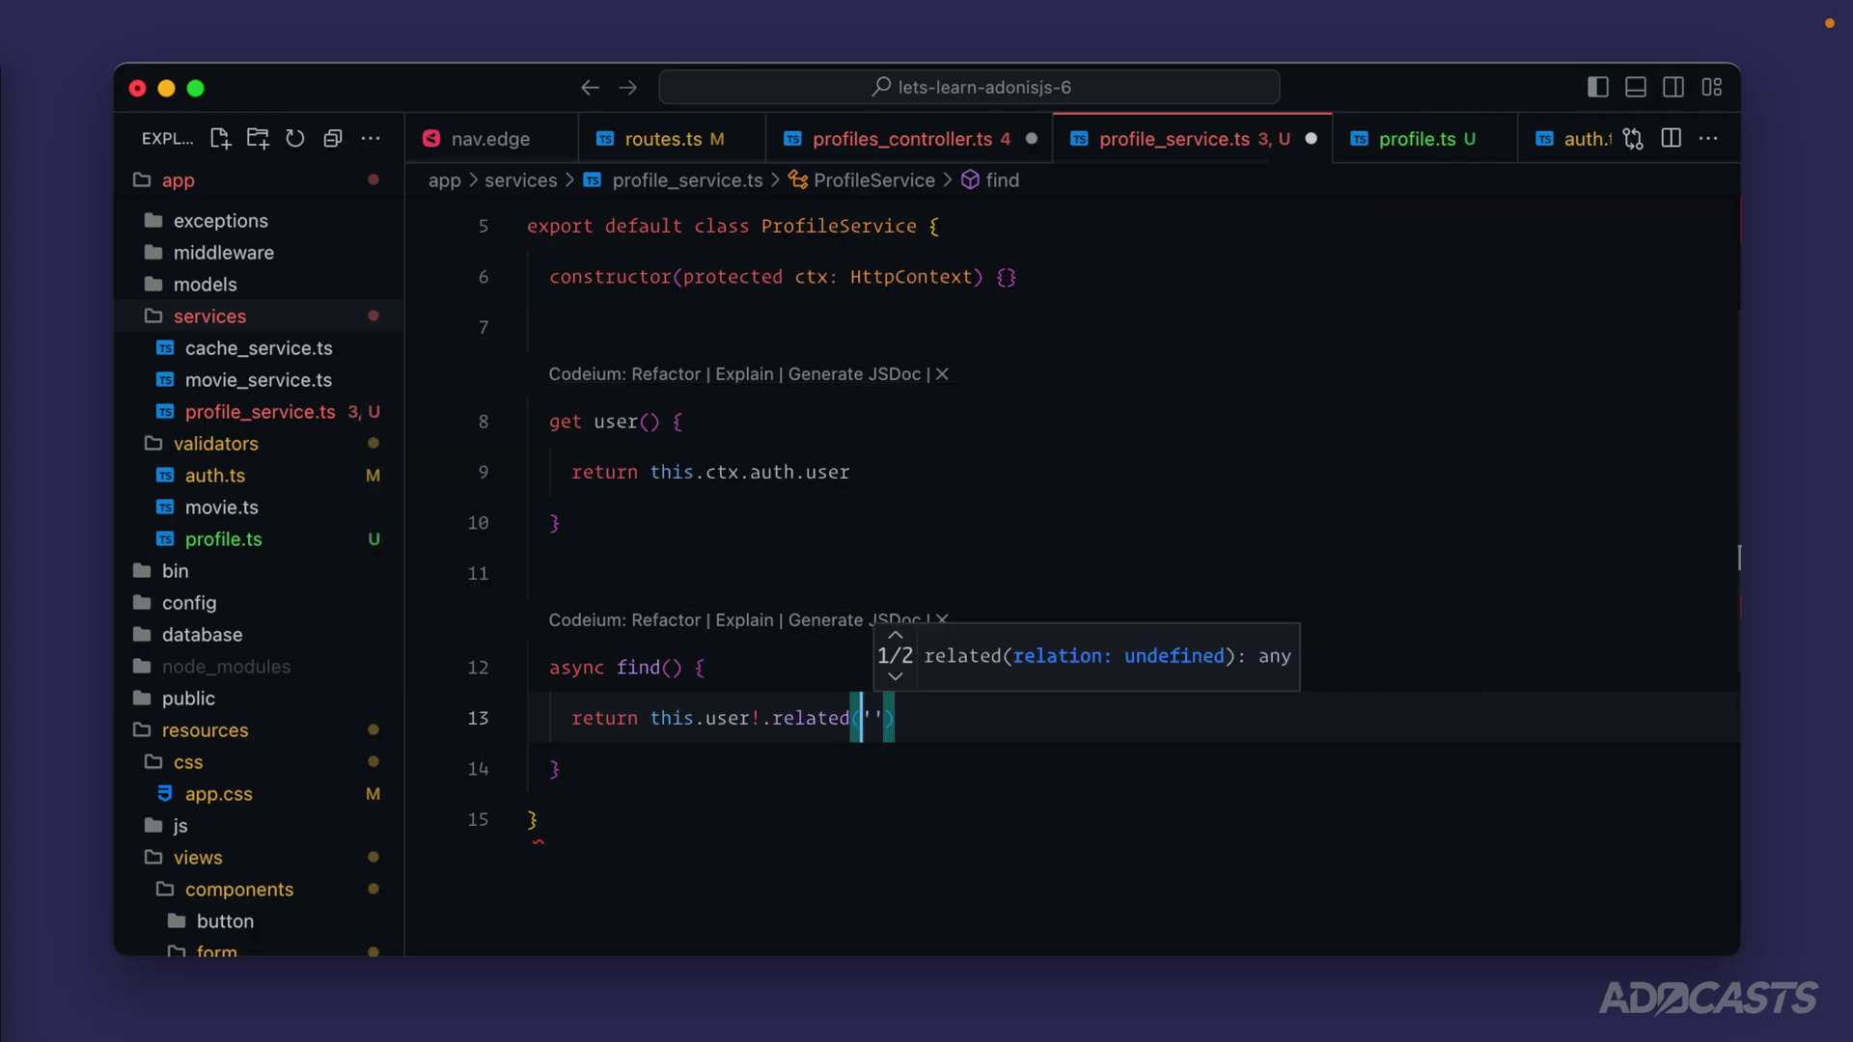
{"action": "type", "text": "profile).query().first"}
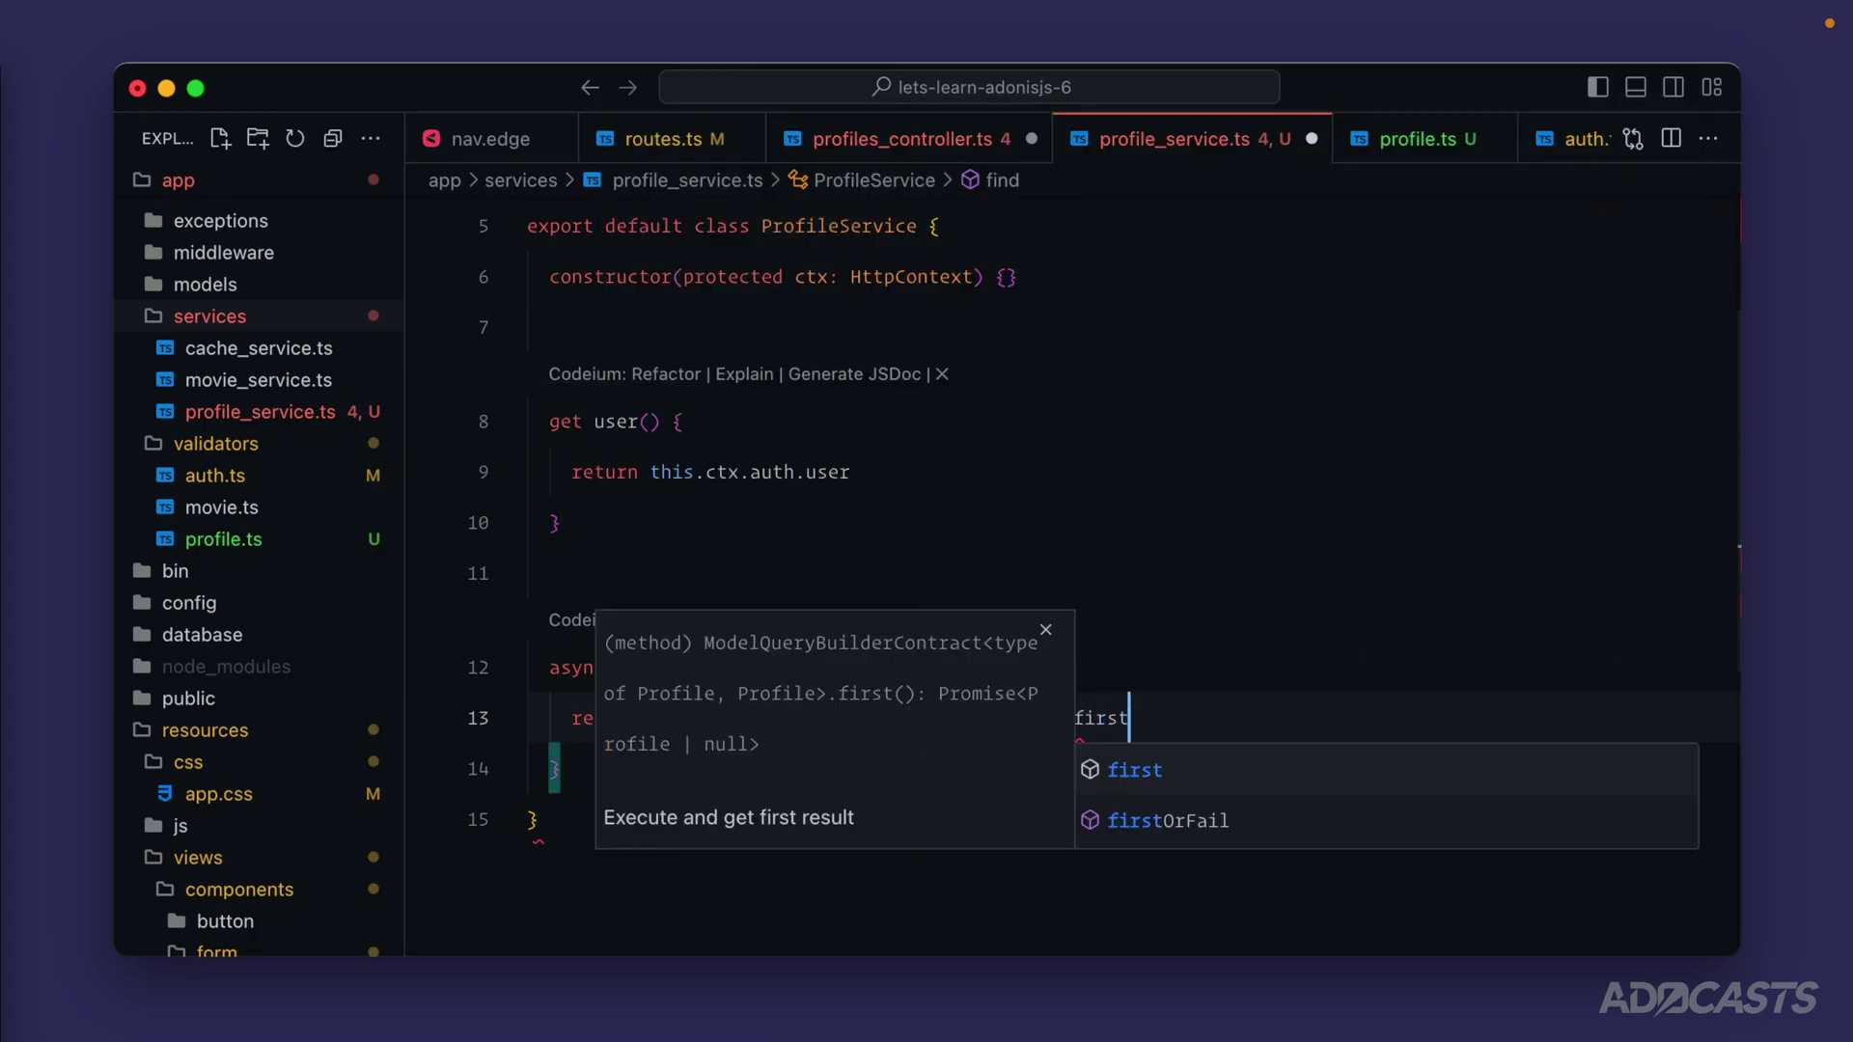
{"action": "type", "text": "Or"}
{"action": "key", "text": "Return"}
{"action": "type", "text": "()"}
{"action": "key", "text": "cmd+s"}
{"action": "scroll", "coordinate": [876, 757], "scroll_direction": "up", "scroll_amount": 1}
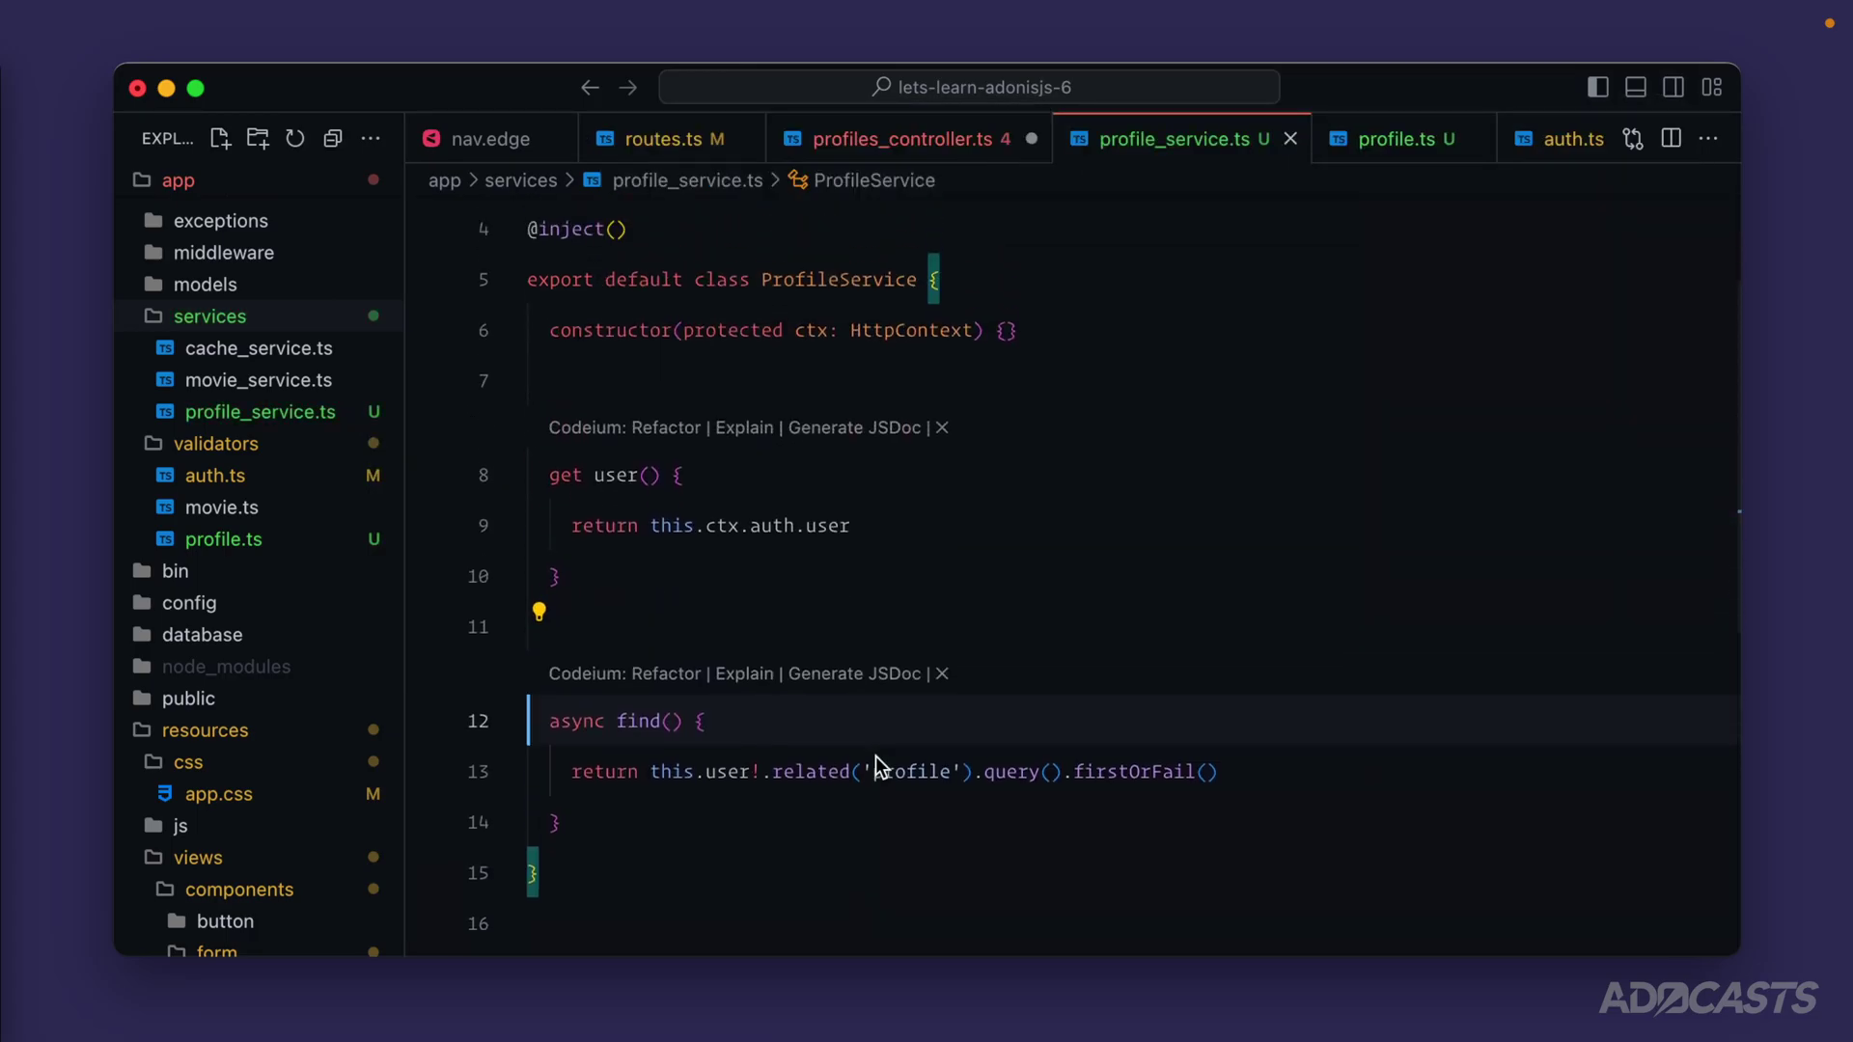
{"action": "left_click_drag", "start_coordinate": [974, 373], "coordinate": [683, 360]}
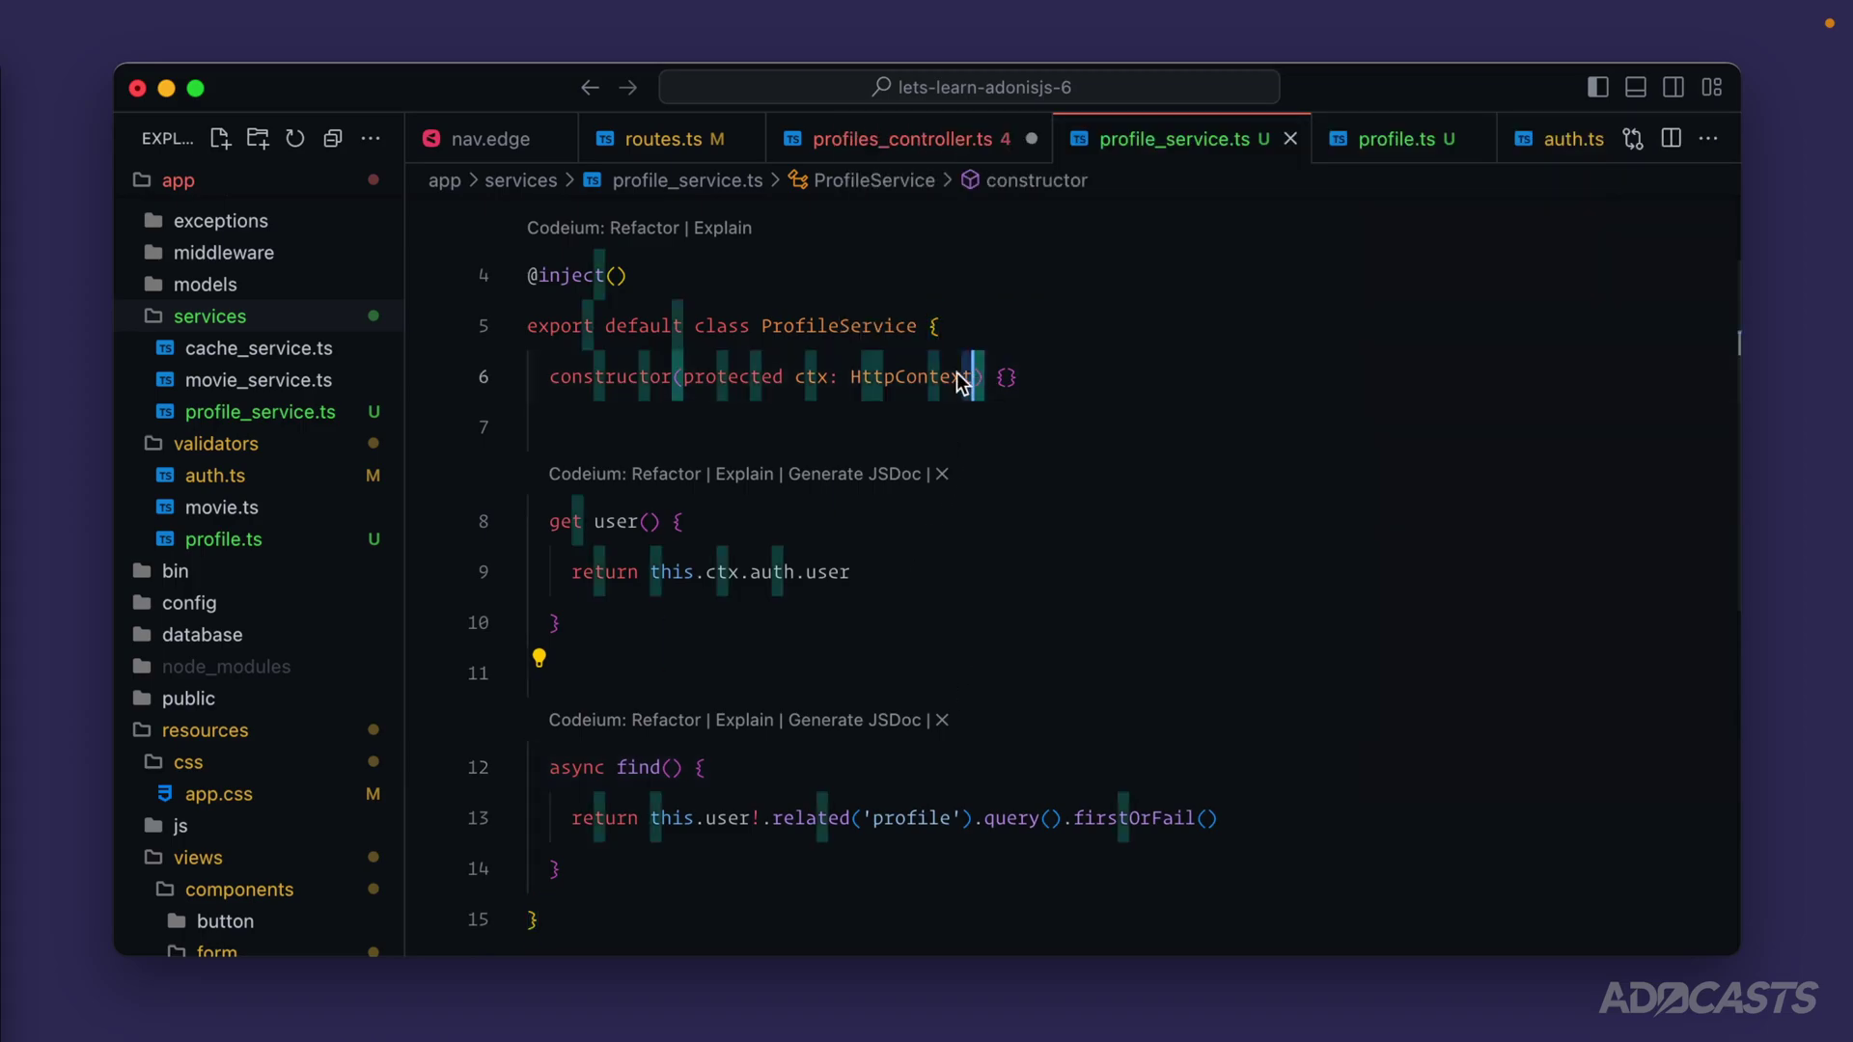
{"action": "left_click", "coordinate": [807, 415]}
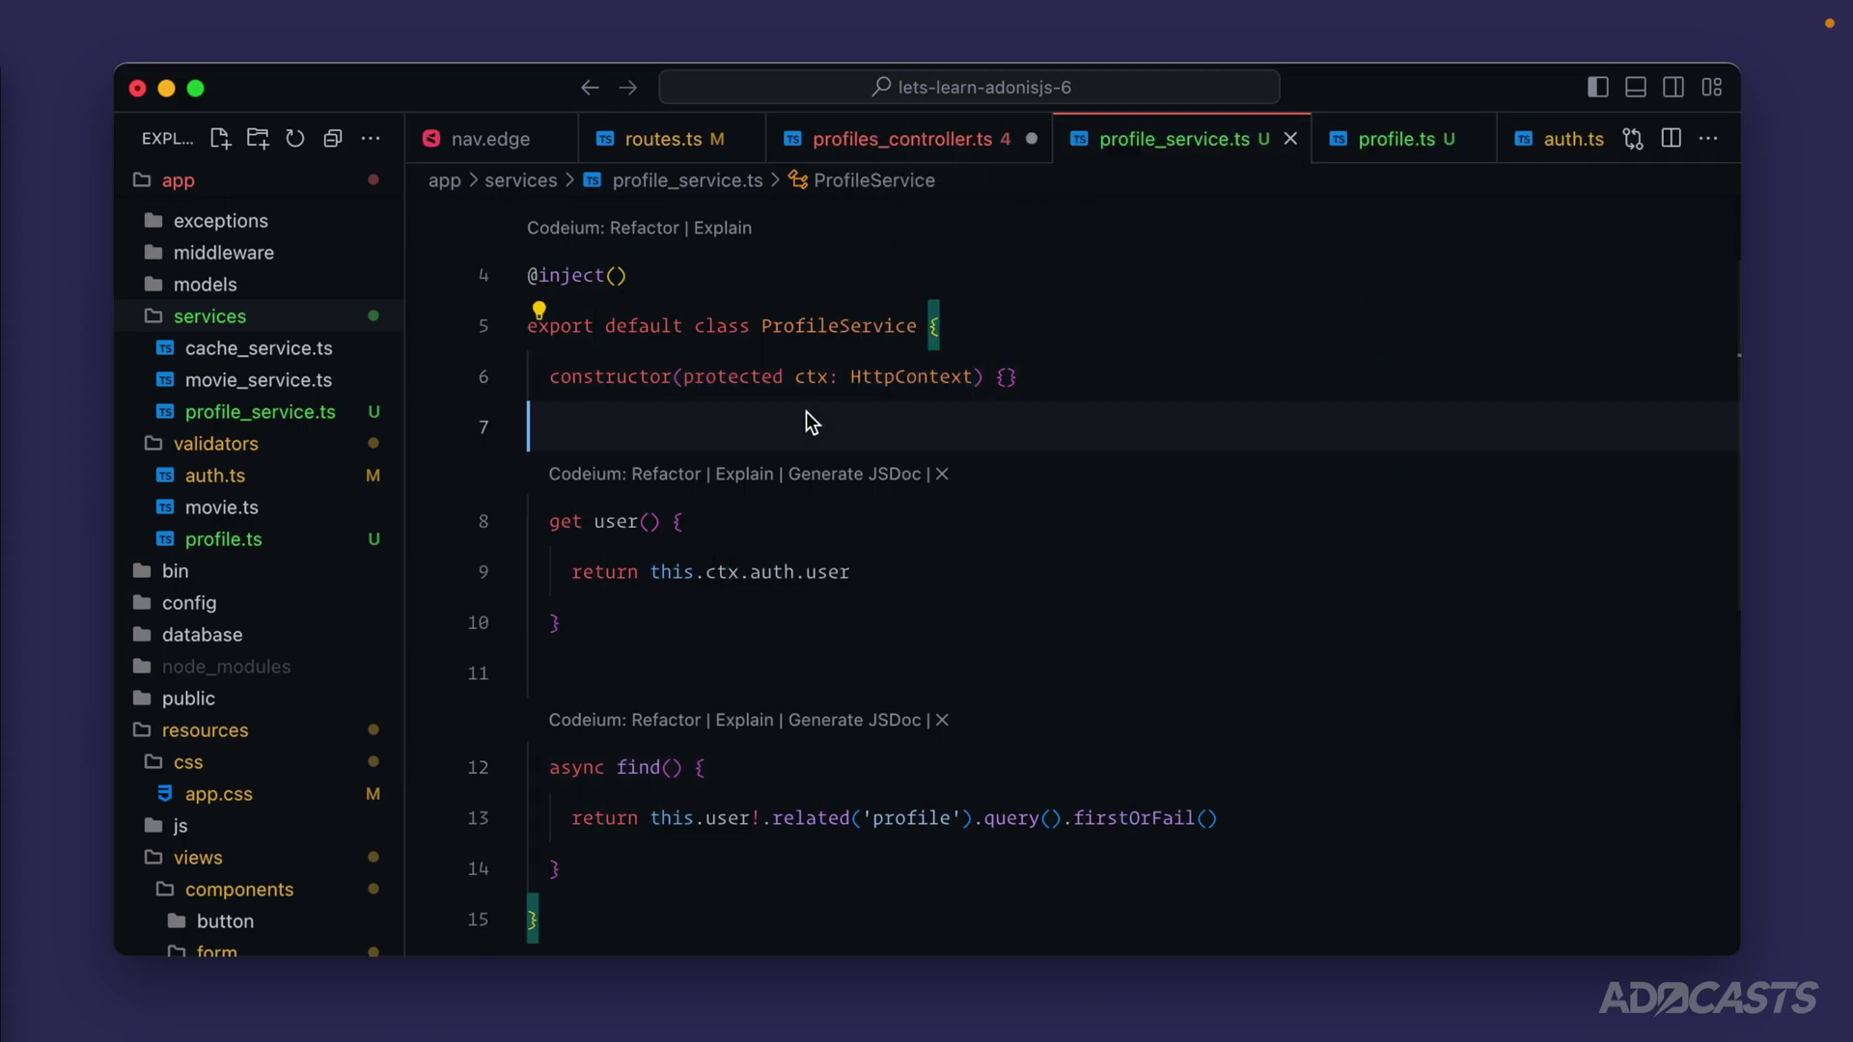
{"action": "left_click", "coordinate": [675, 768]}
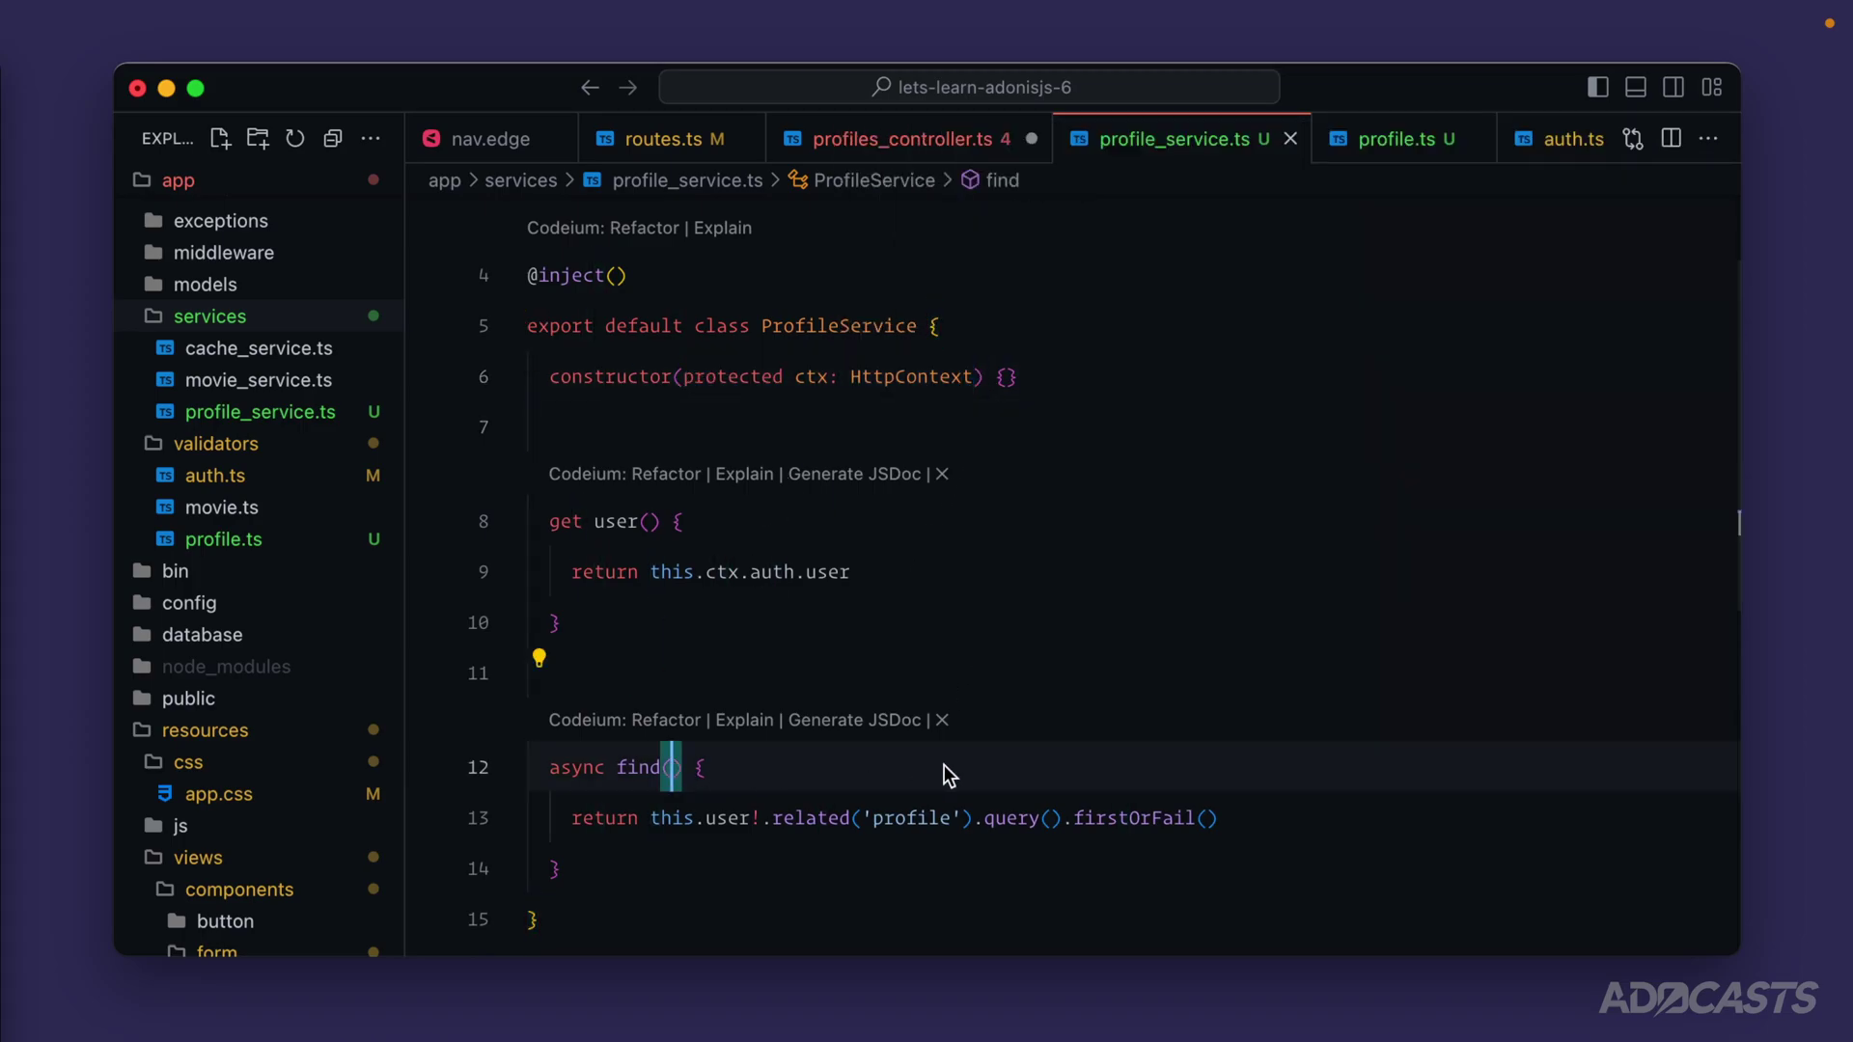
{"action": "type", "text": "user: user"}
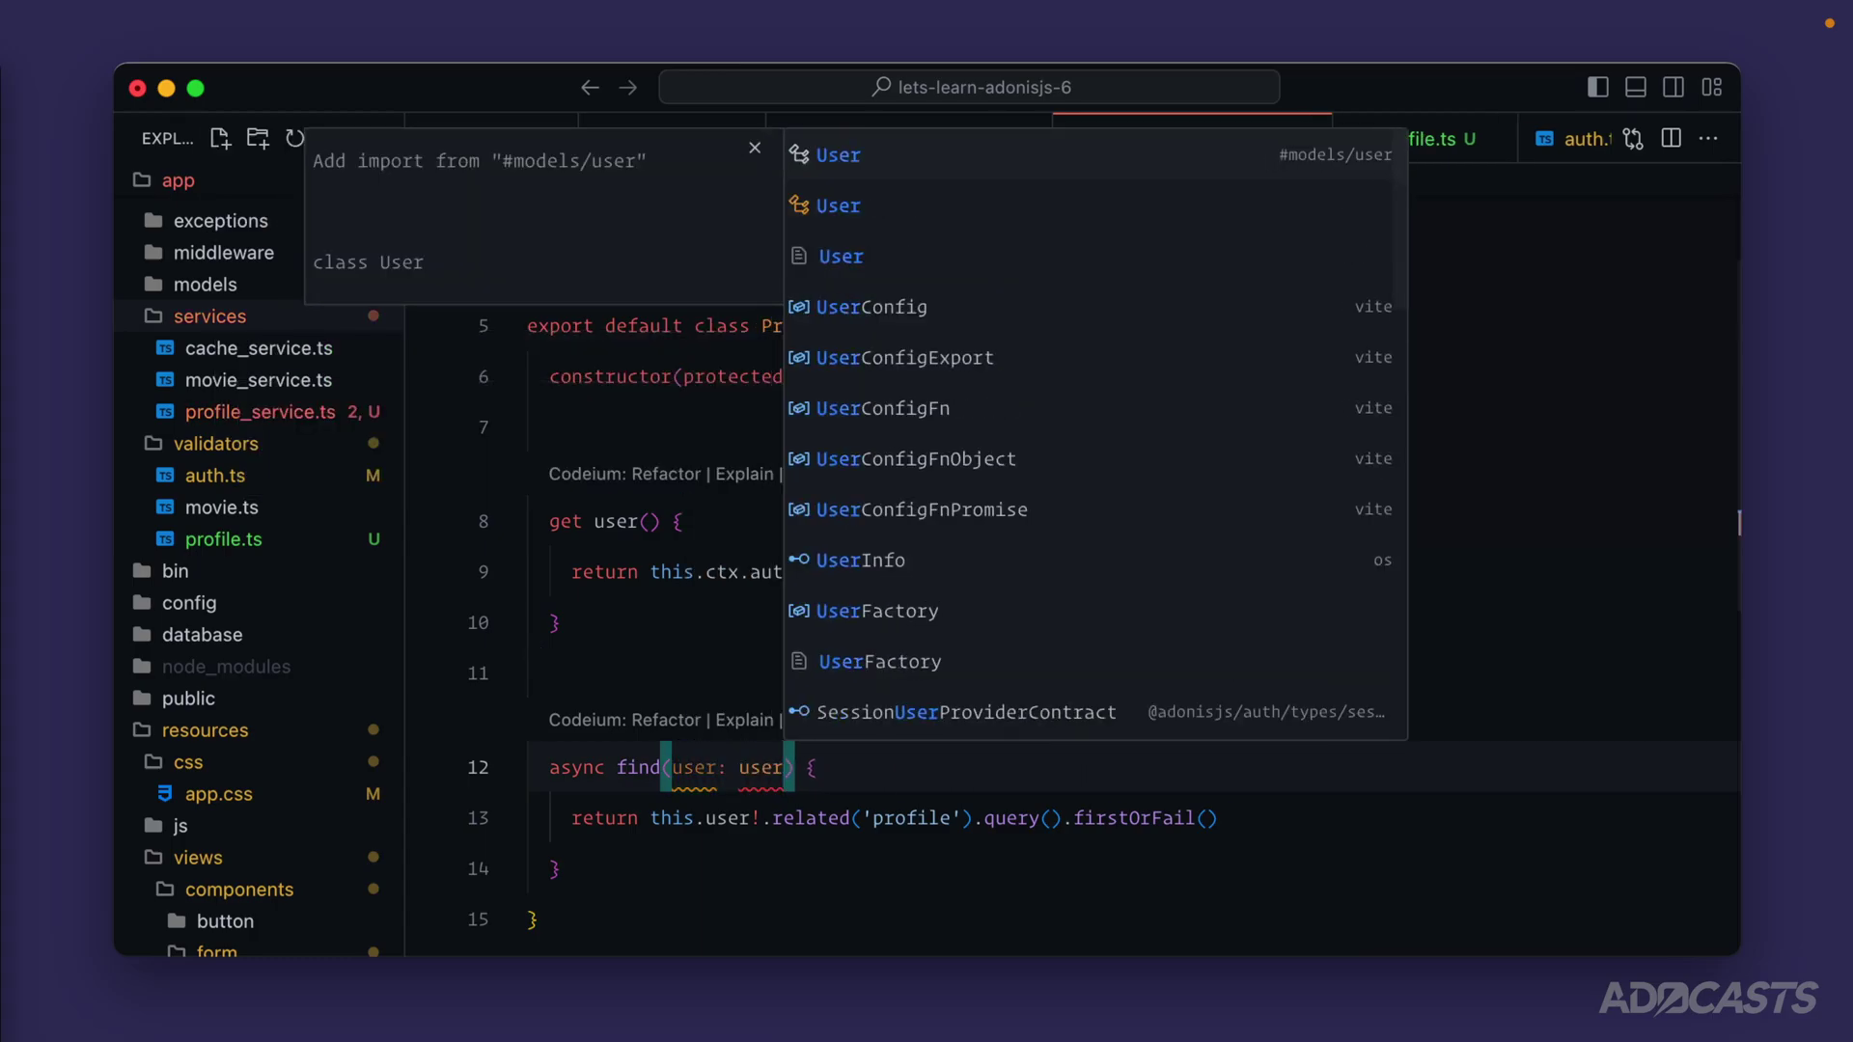
{"action": "key", "text": "Return"}
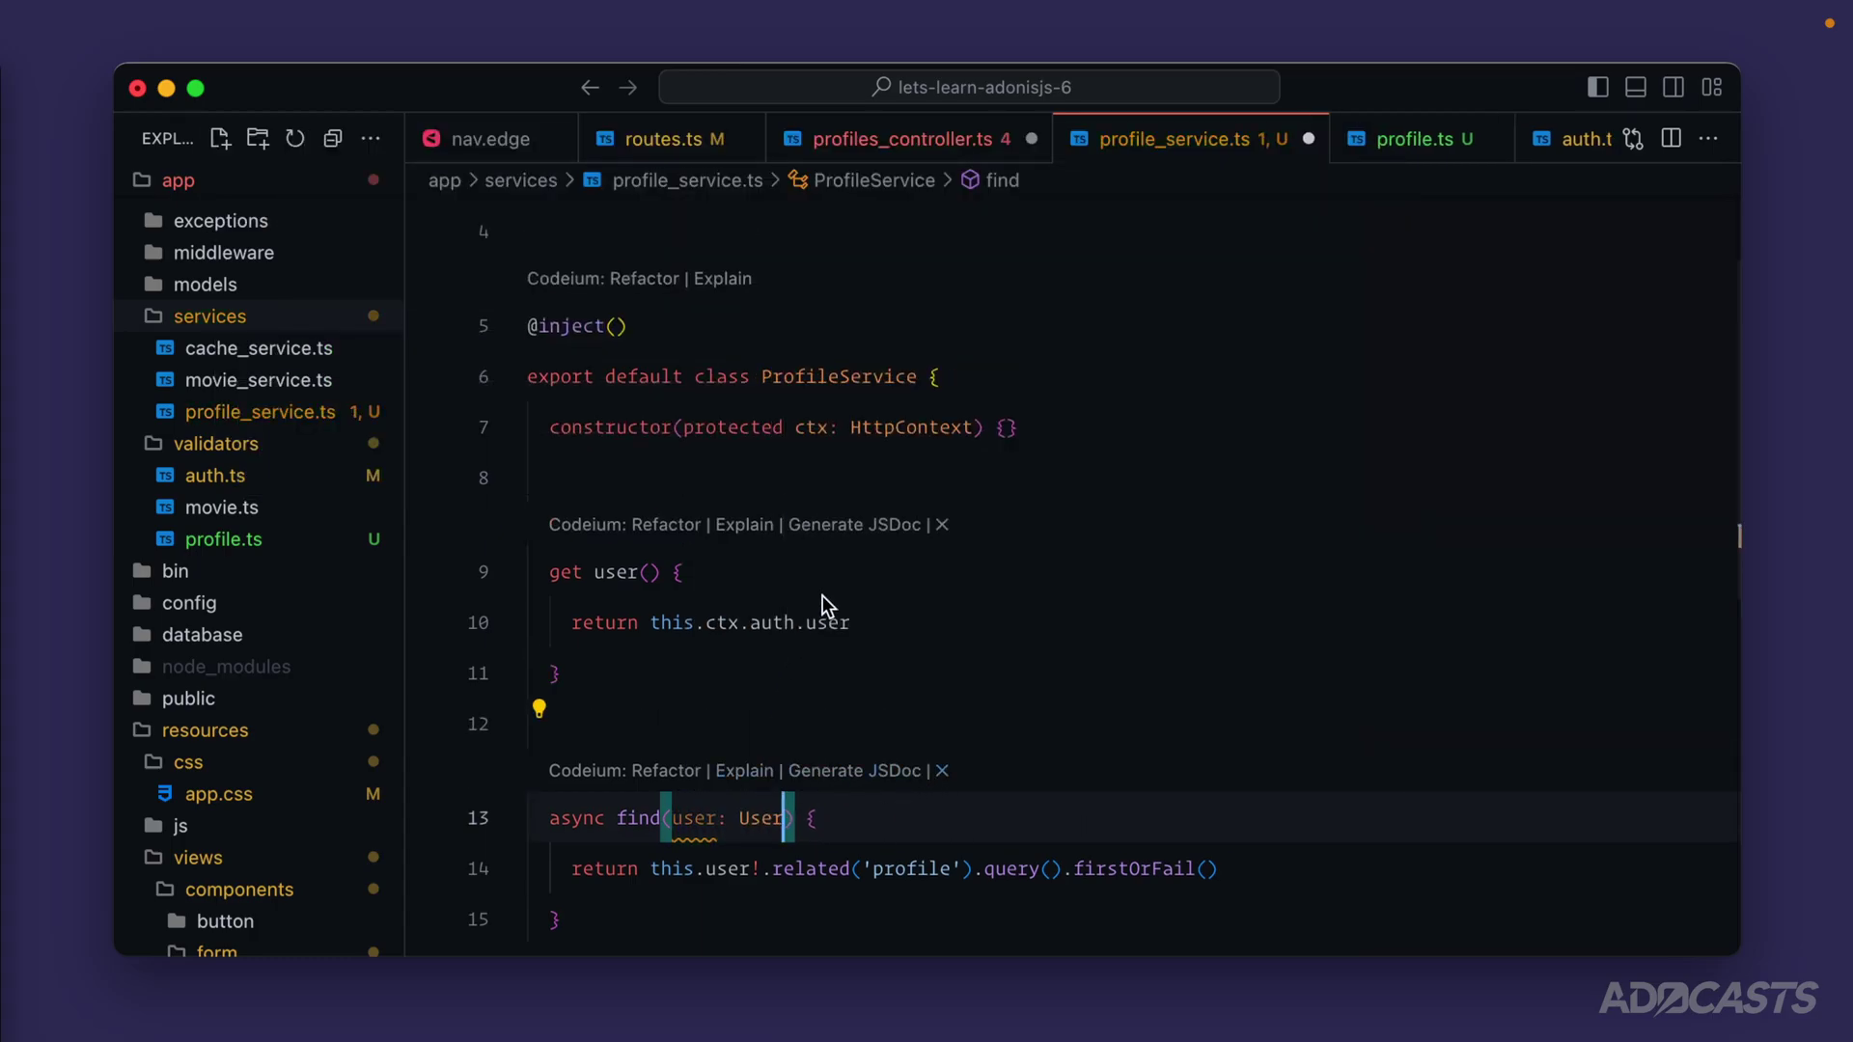
{"action": "mouse_move", "coordinate": [854, 626]}
{"action": "left_mouse_down"}
{"action": "mouse_move", "coordinate": [647, 630]}
{"action": "mouse_move", "coordinate": [681, 626]}
{"action": "left_mouse_up"}
{"action": "key", "text": "ctrl+z"}
{"action": "left_click", "coordinate": [973, 672]}
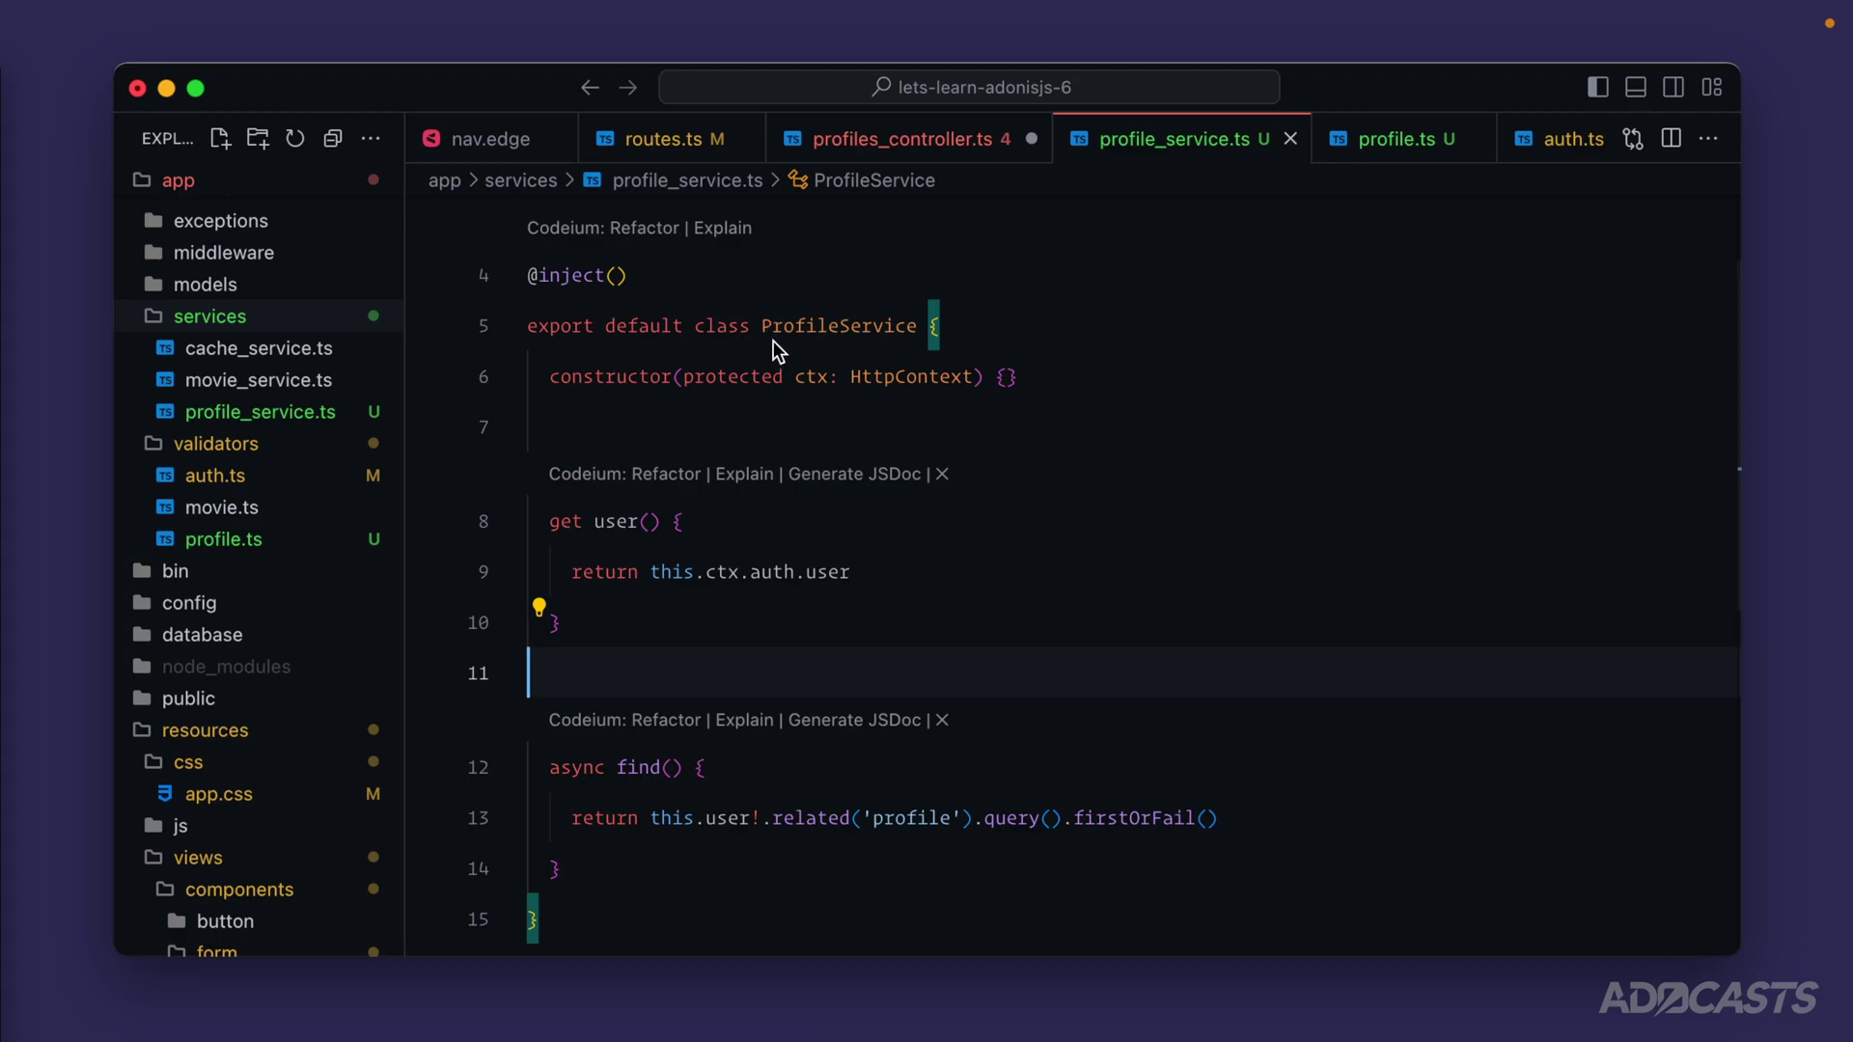
{"action": "mouse_move", "coordinate": [839, 326]}
{"action": "left_click_drag", "start_coordinate": [683, 376], "coordinate": [972, 379]}
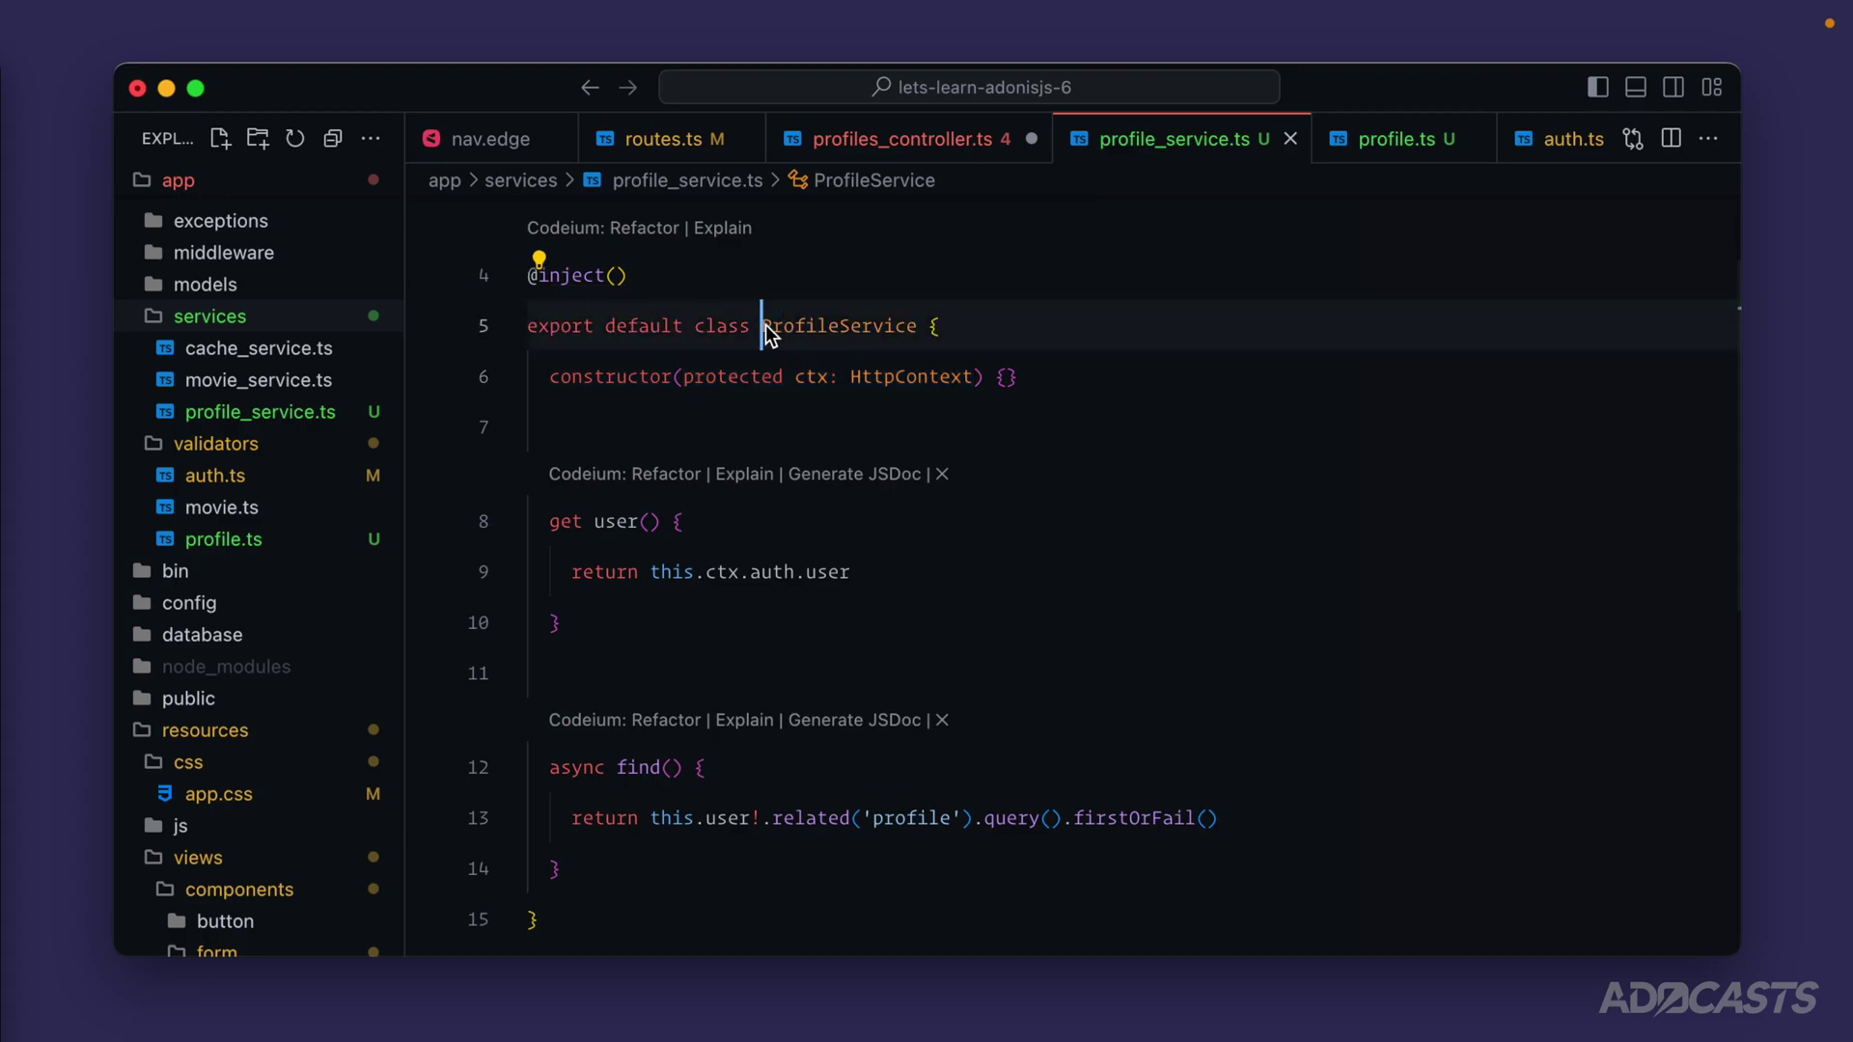
{"action": "left_click_drag", "start_coordinate": [761, 326], "coordinate": [901, 330]}
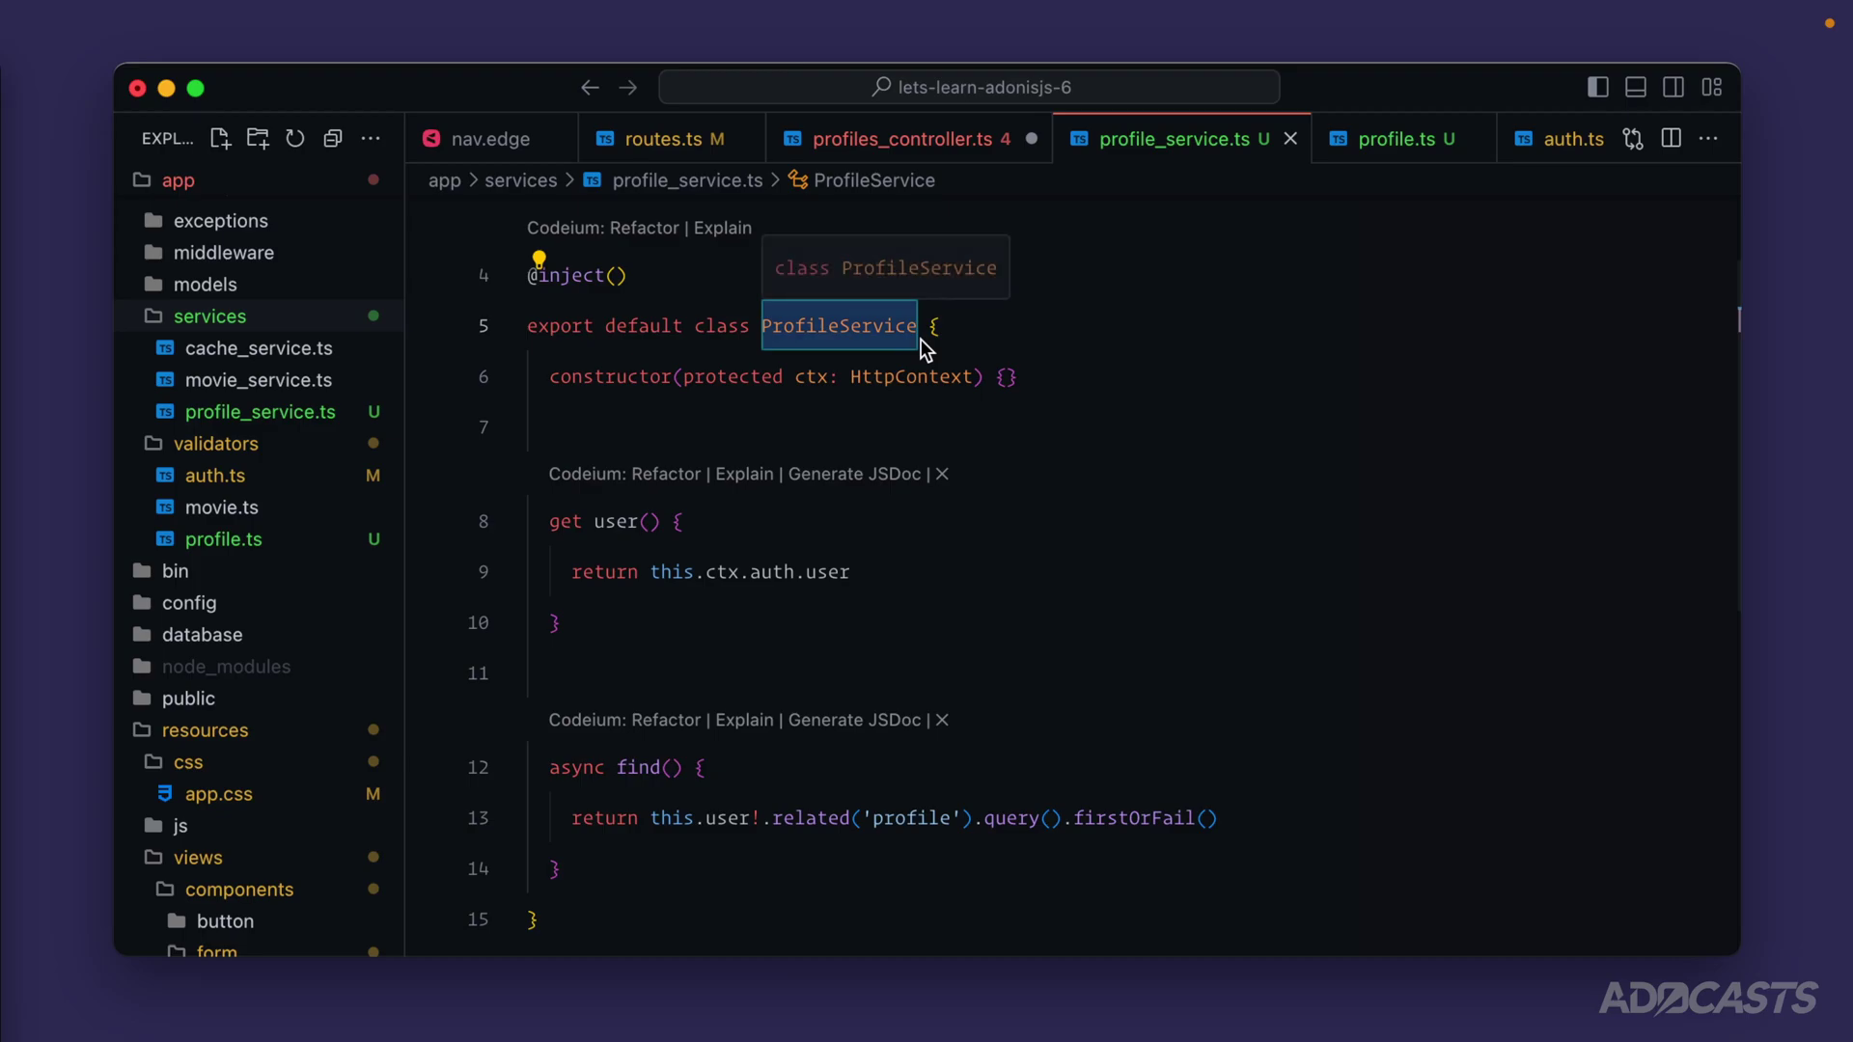
{"action": "double_click", "coordinate": [971, 379]}
{"action": "mouse_move", "coordinate": [911, 377]}
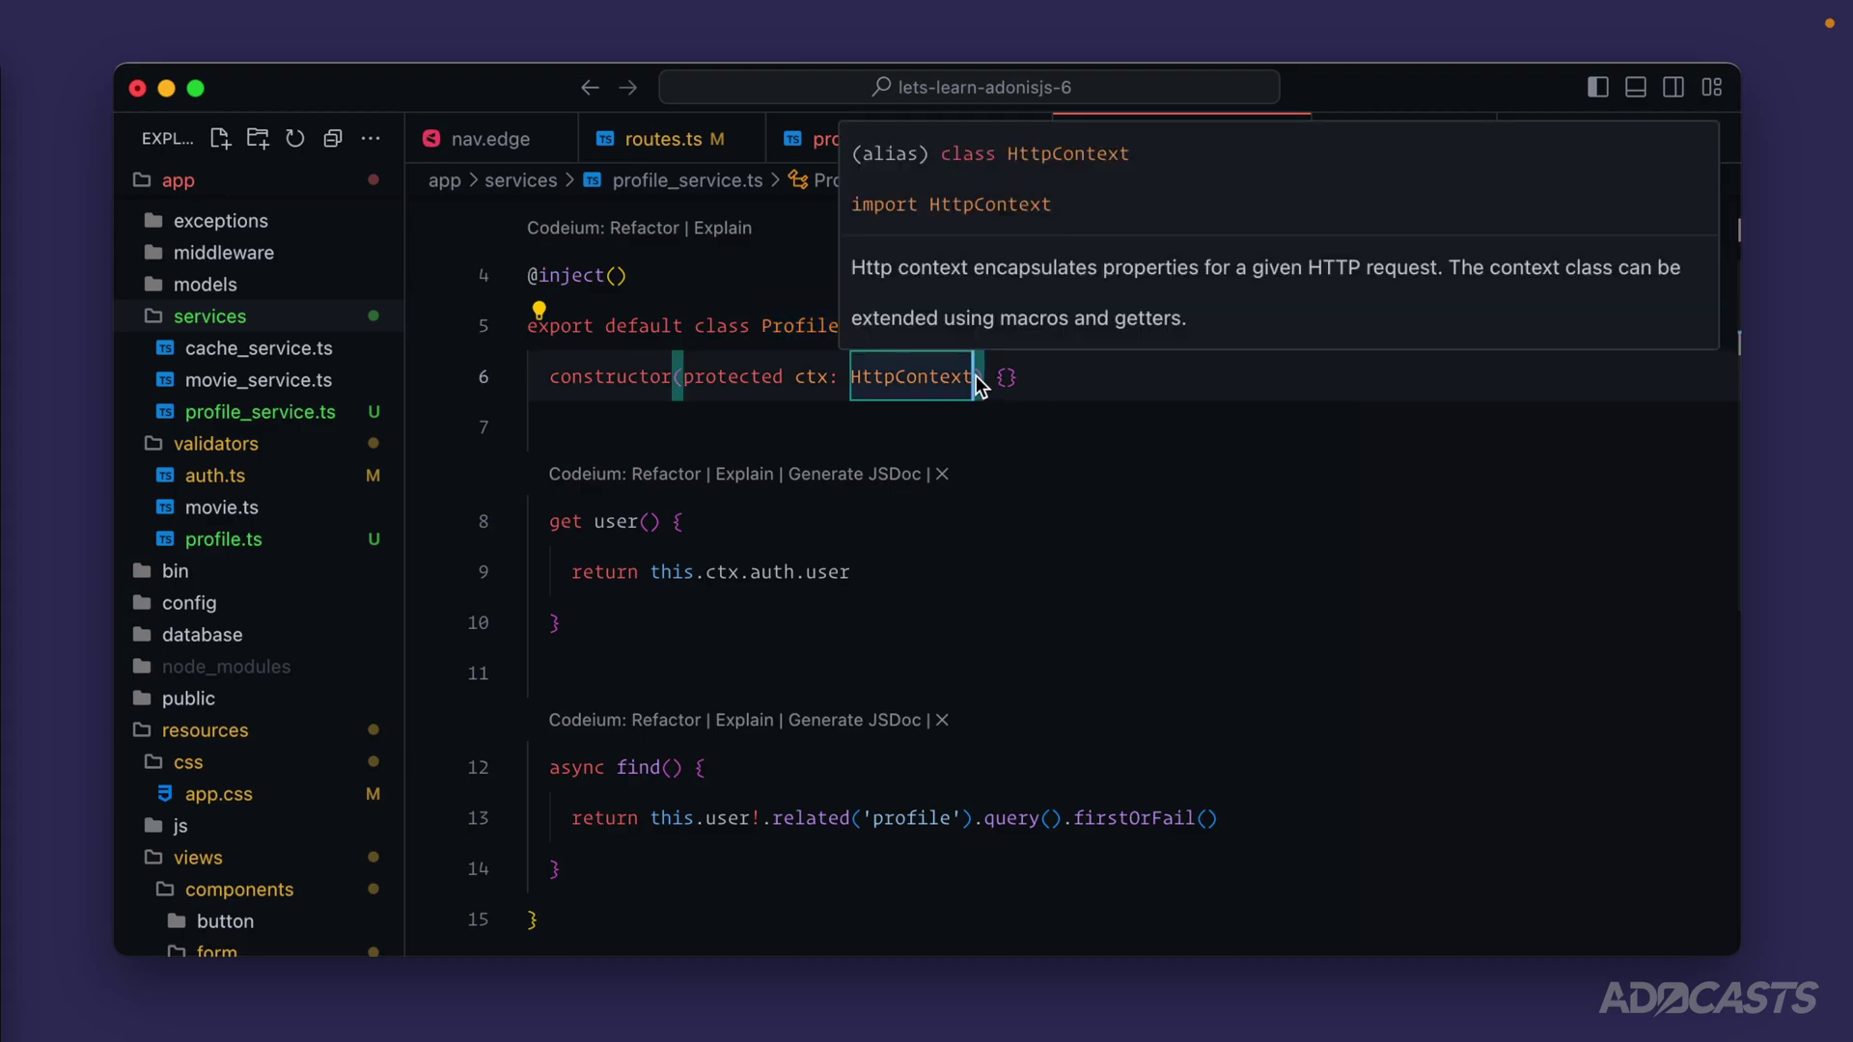
{"action": "left_click_drag", "start_coordinate": [974, 379], "coordinate": [698, 377]}
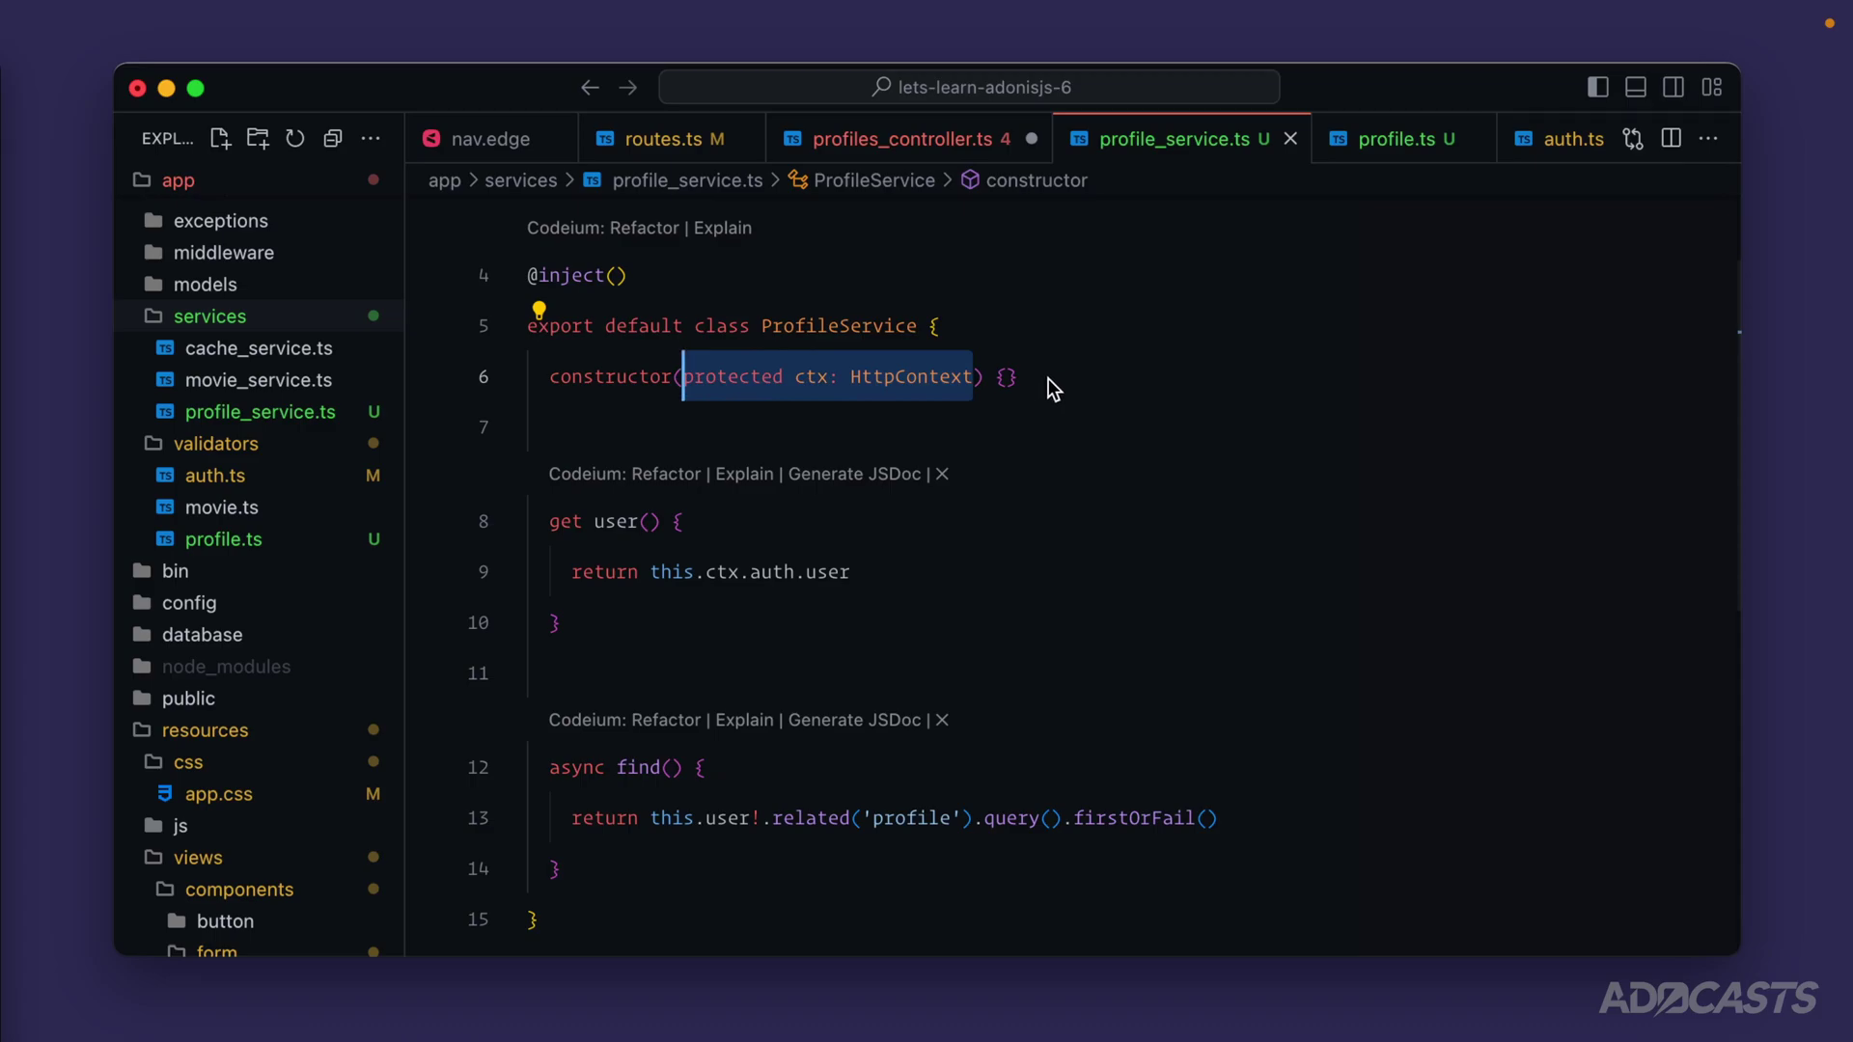
{"action": "left_click", "coordinate": [1048, 378]}
{"action": "left_click_drag", "start_coordinate": [1073, 378], "coordinate": [532, 287]}
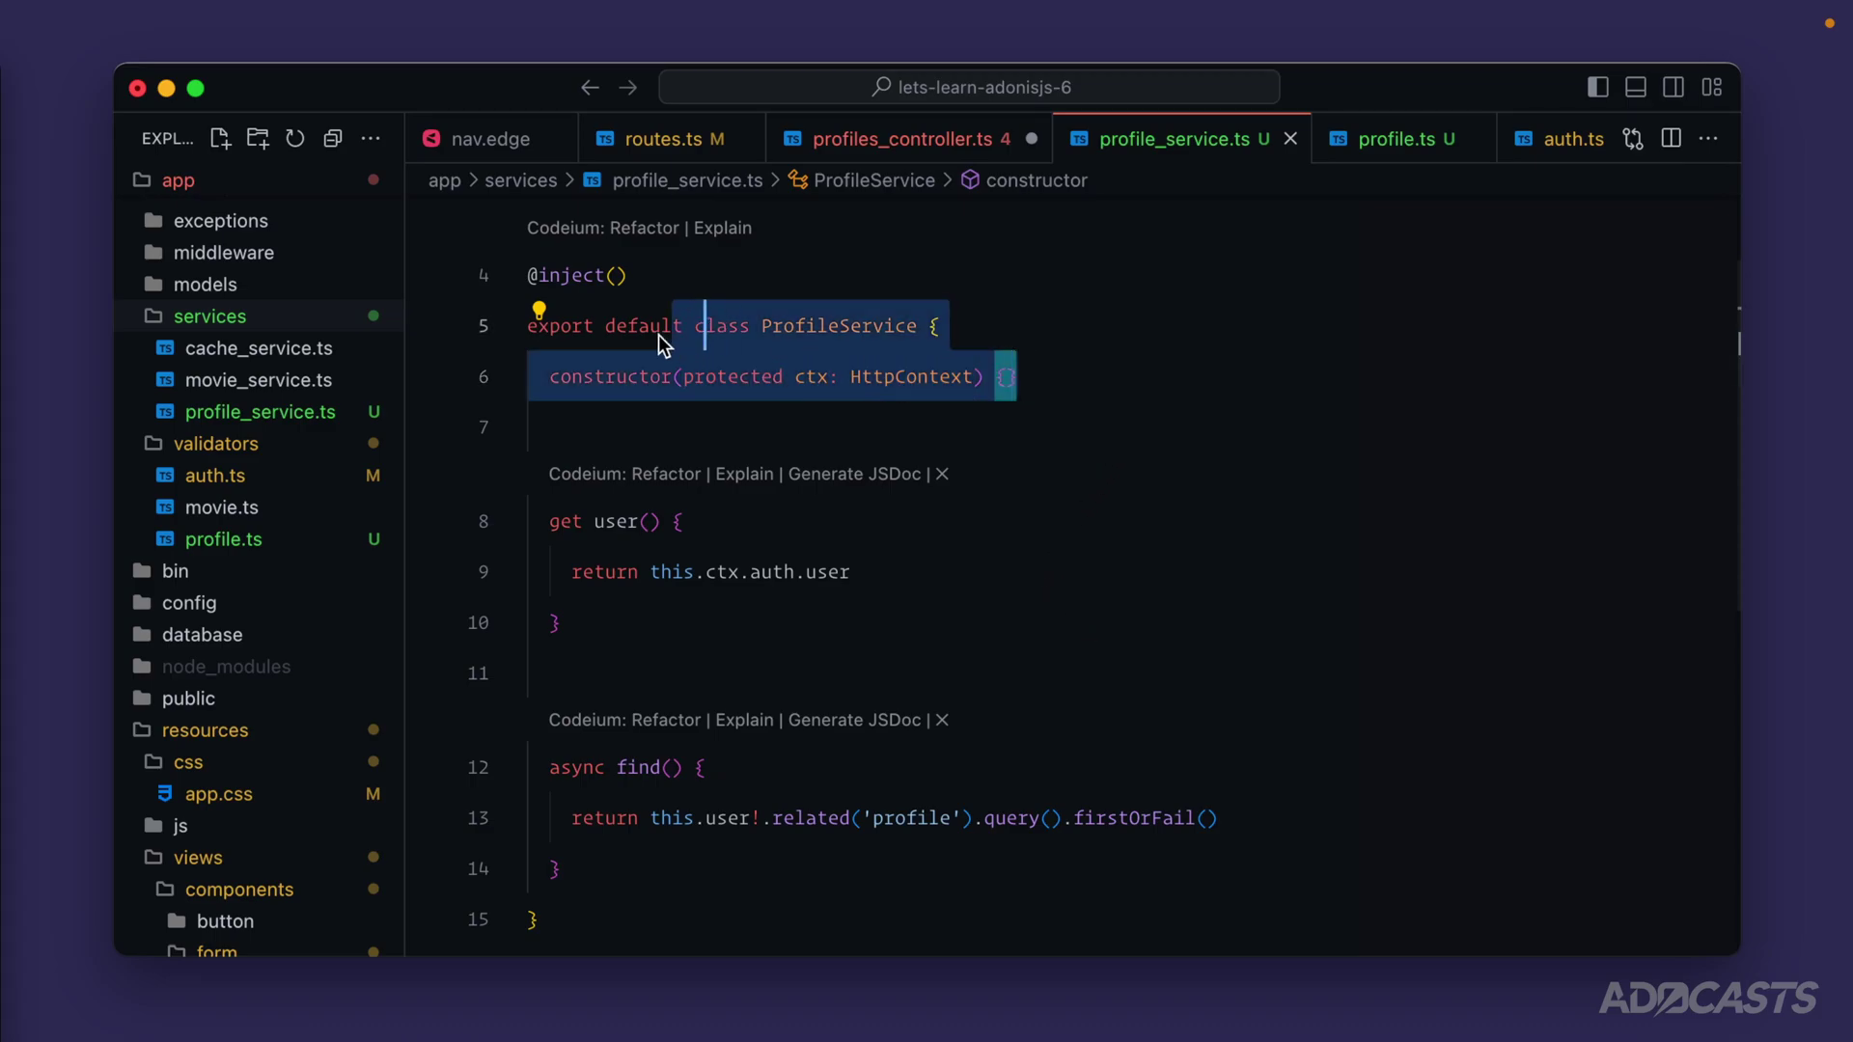
{"action": "left_click", "coordinate": [890, 134]}
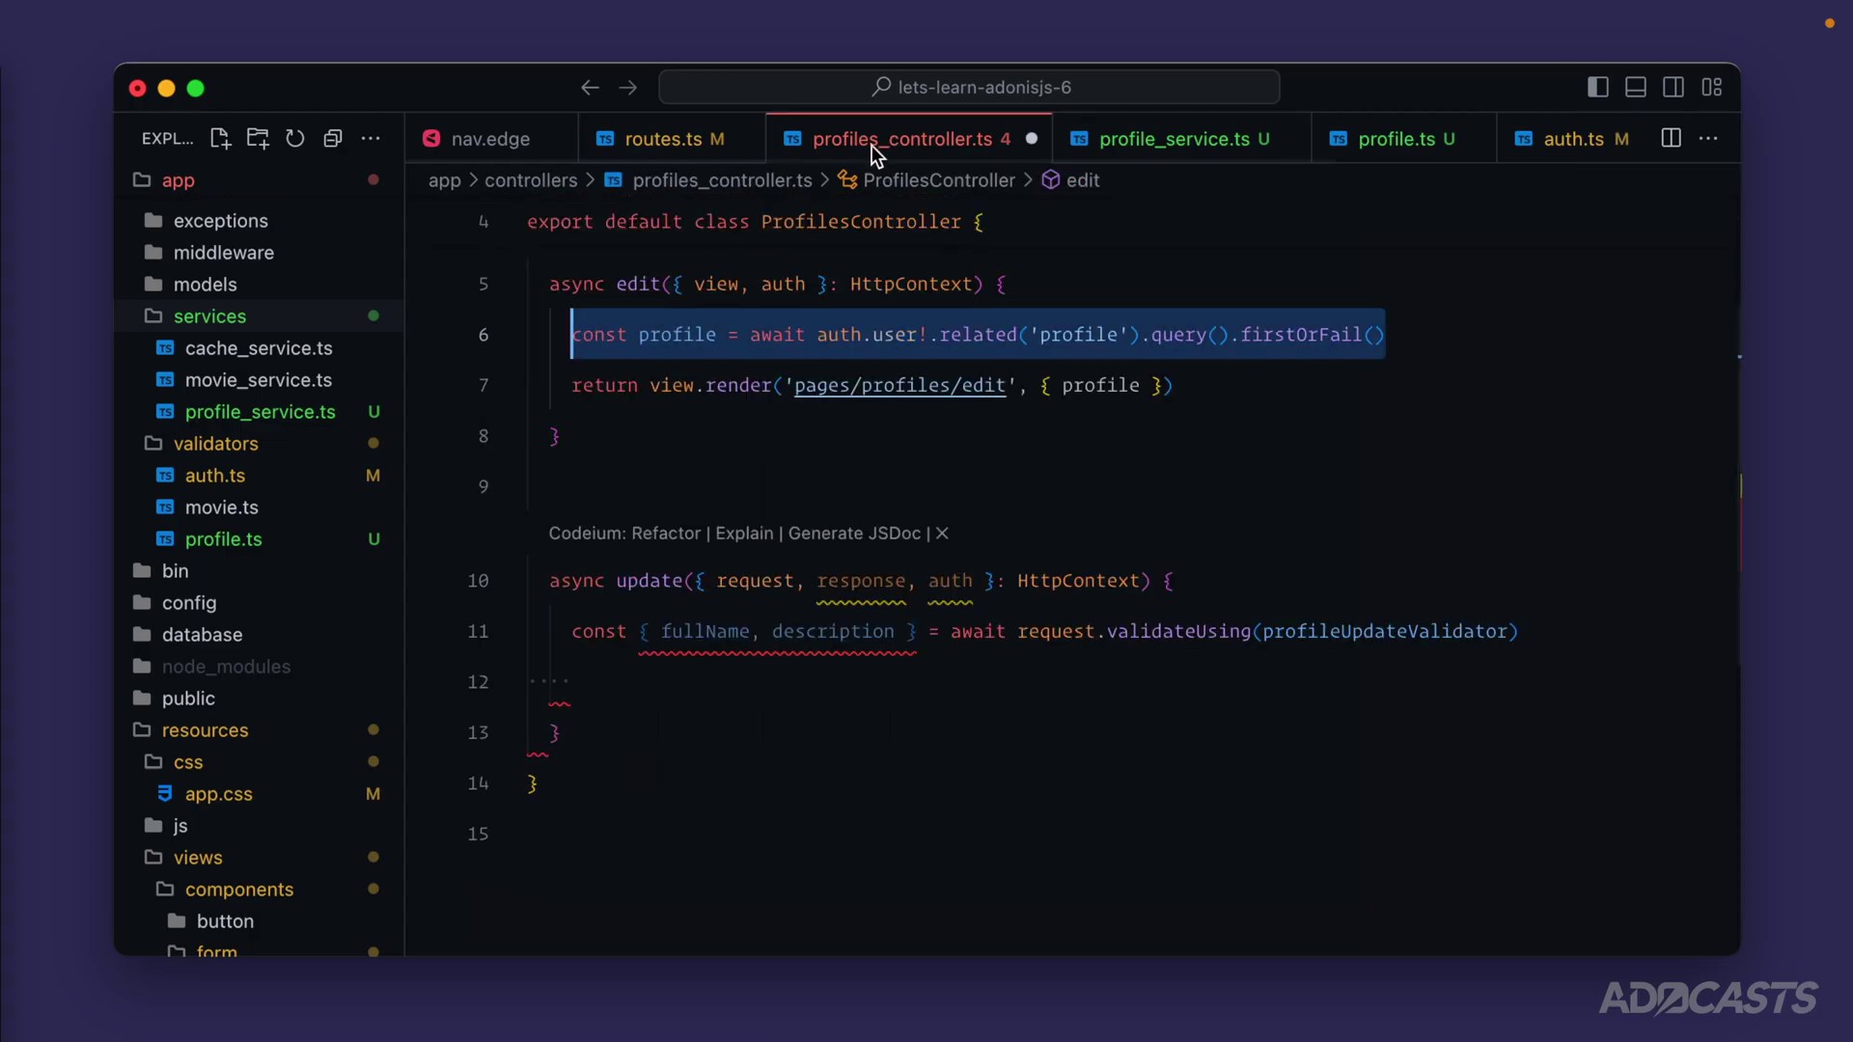
{"action": "key", "text": "super+z"}
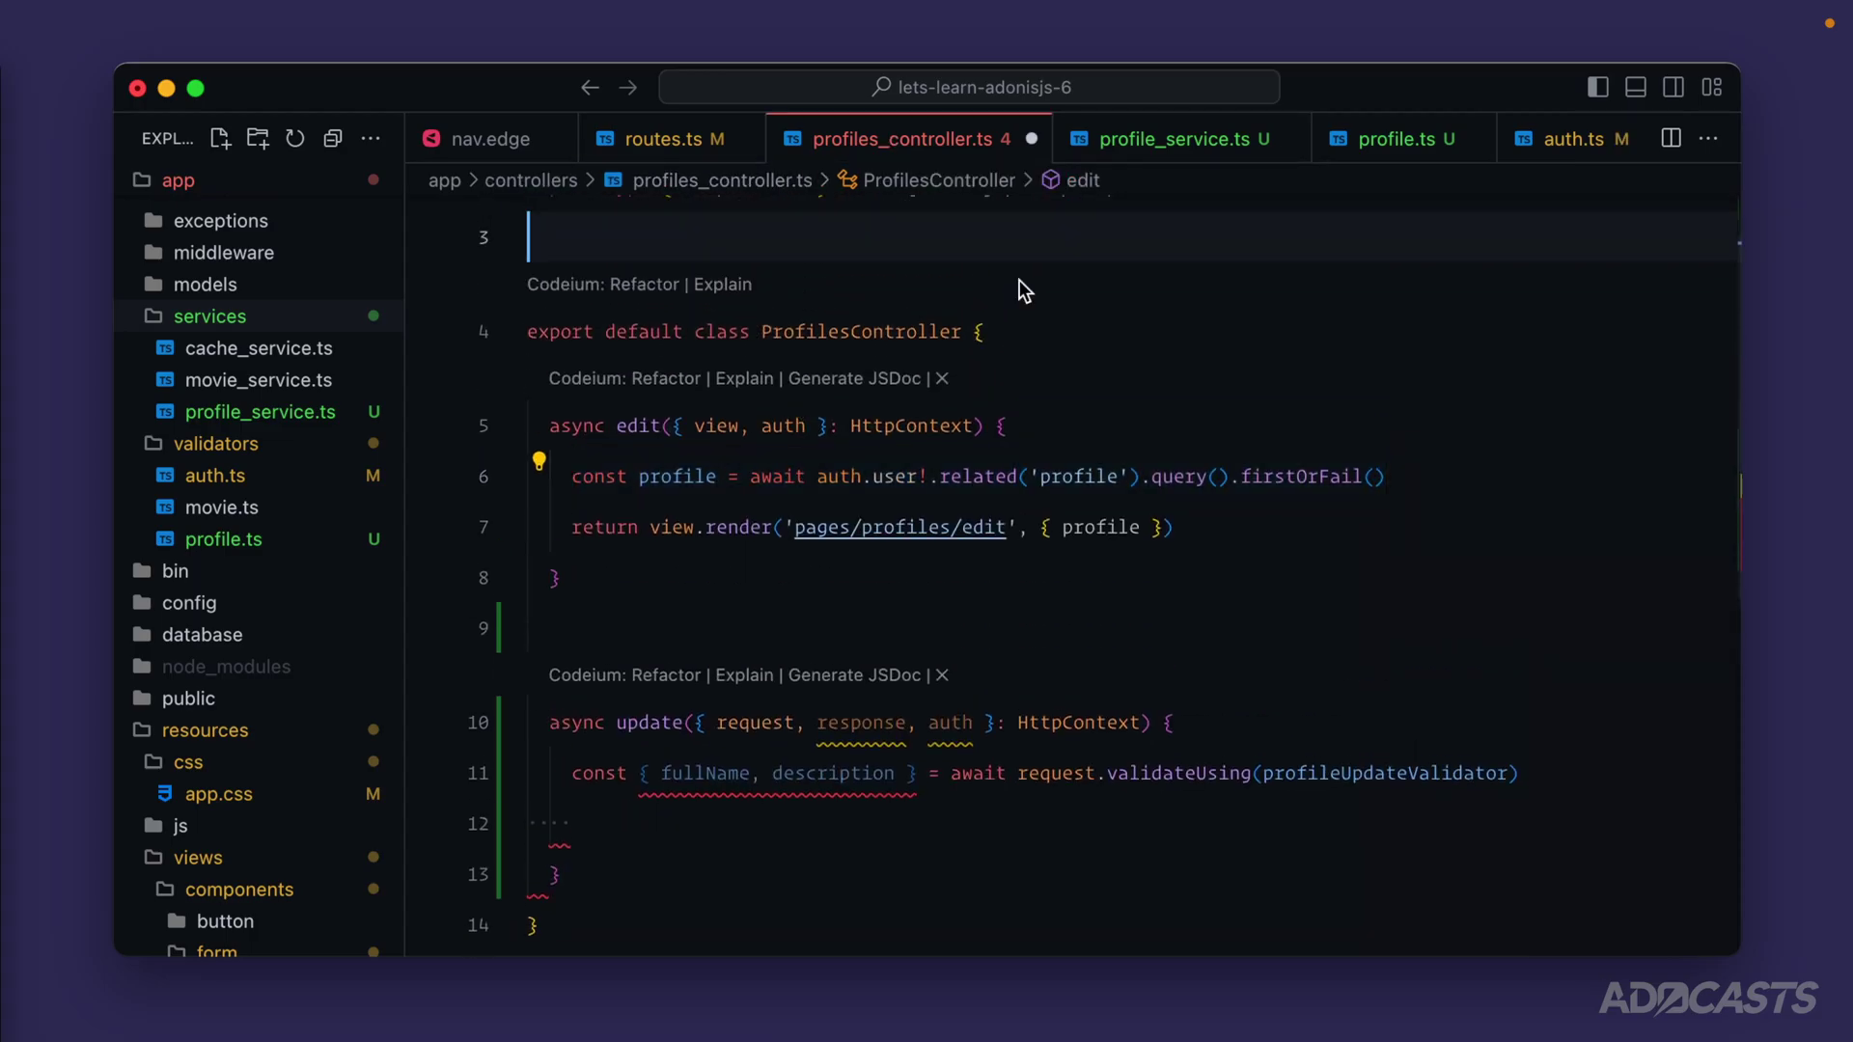
{"action": "scroll", "coordinate": [1019, 279], "scroll_direction": "up", "scroll_amount": 3}
{"action": "type", "text": "@in"}
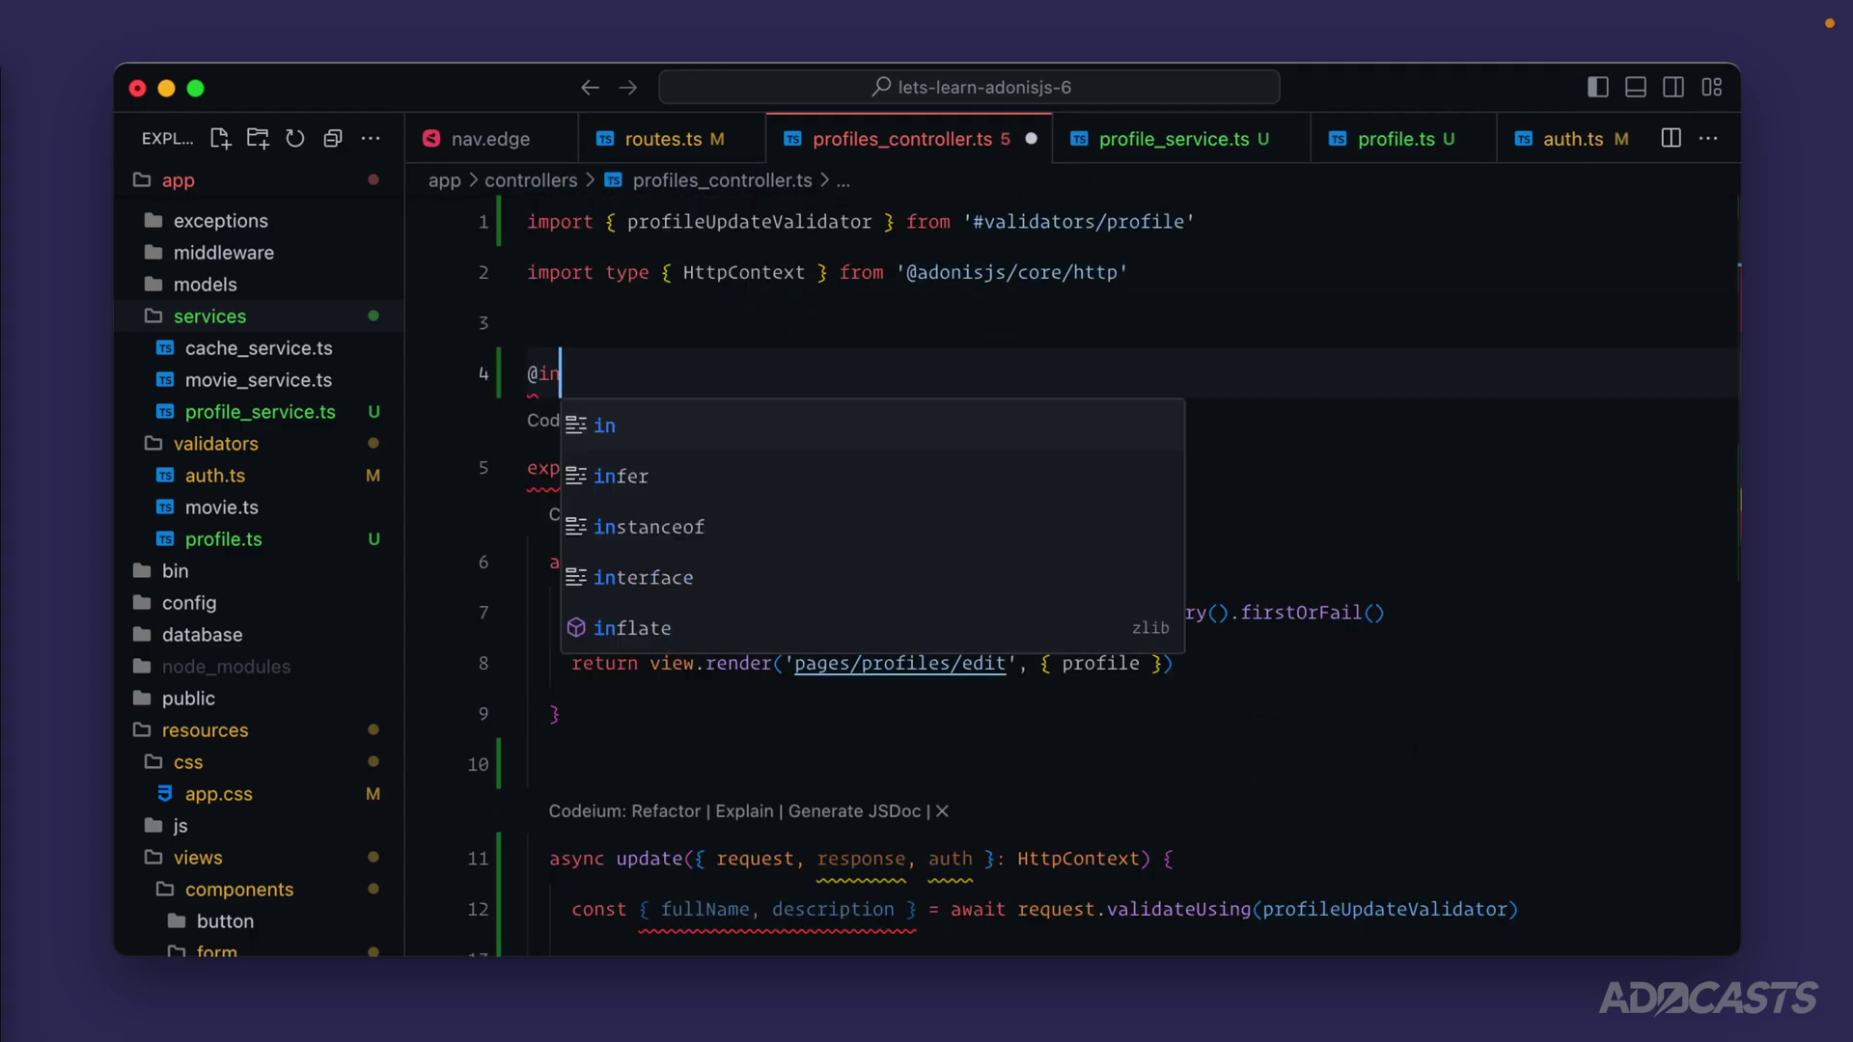
{"action": "key", "text": "Return"}
{"action": "type", "text": "("}
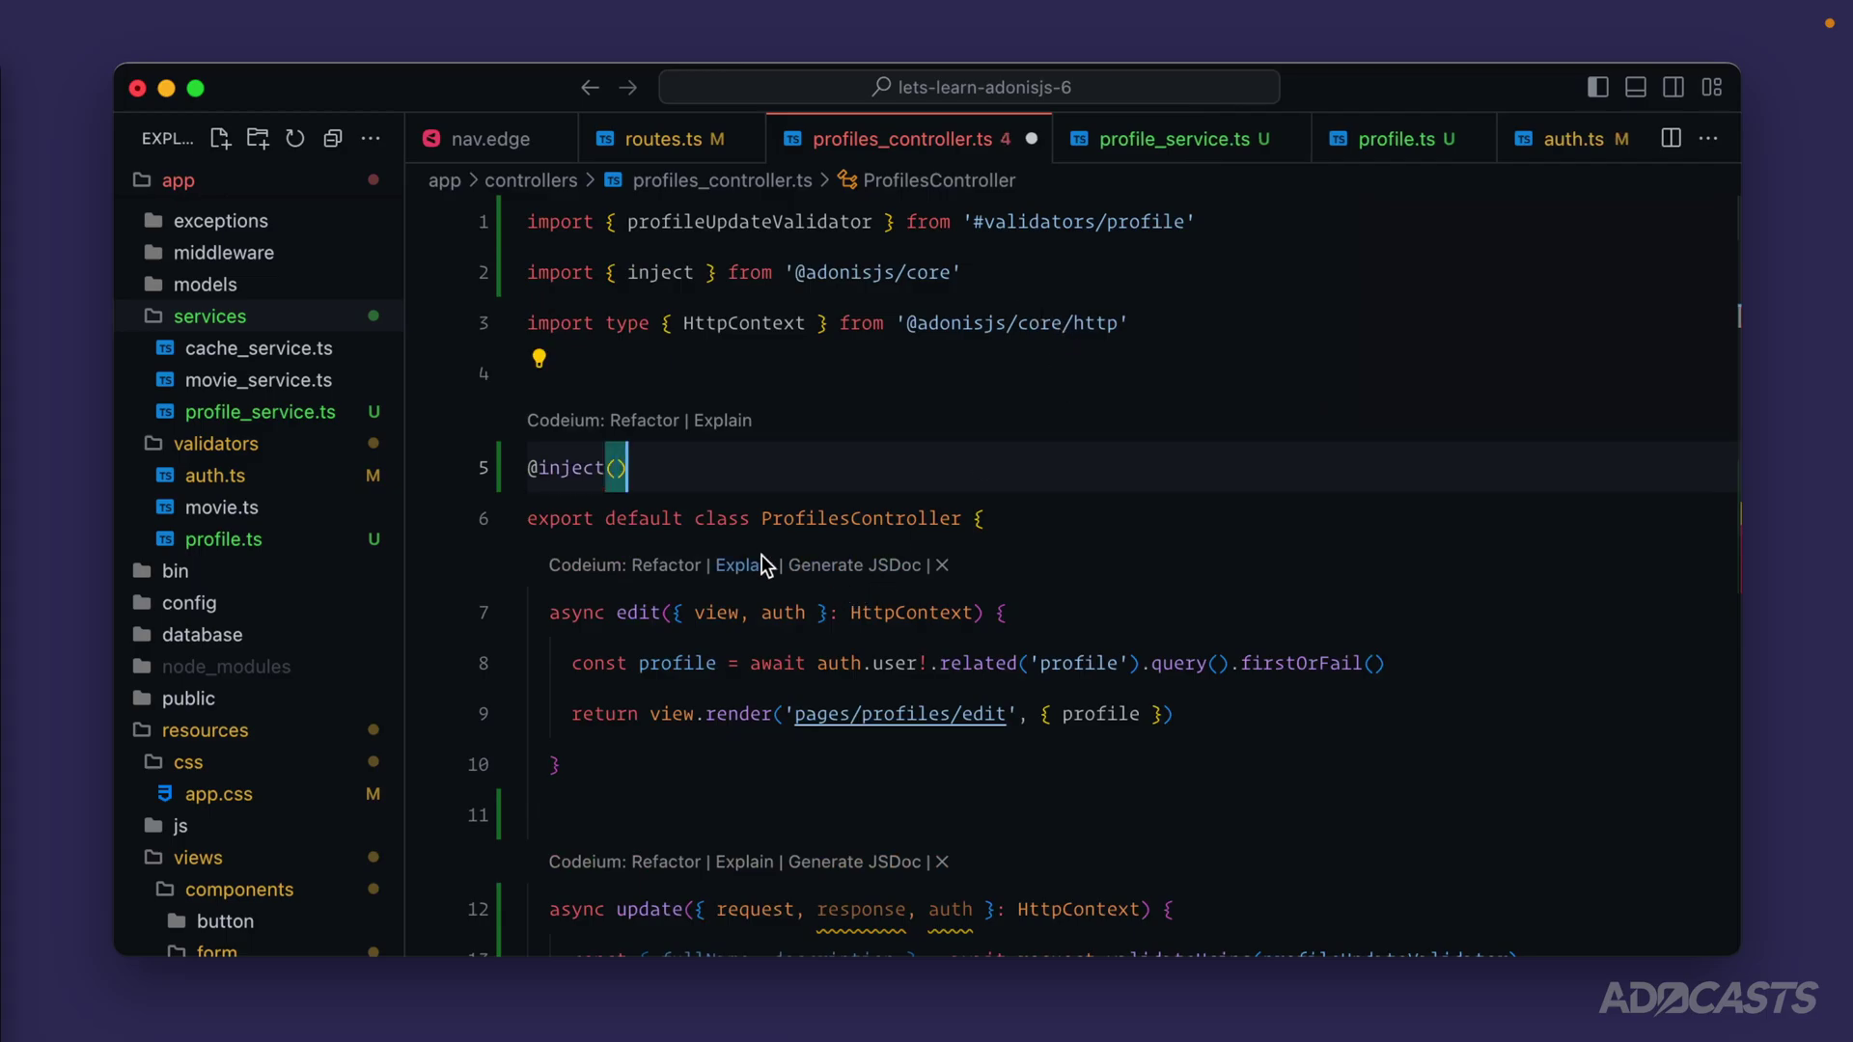
- Add a constructor with protected profileService: ProfileService, auto-importing the service
{"action": "key", "text": "Down"}
{"action": "key", "text": "End"}
{"action": "key", "text": "Return"}
{"action": "type", "text": "construc"}
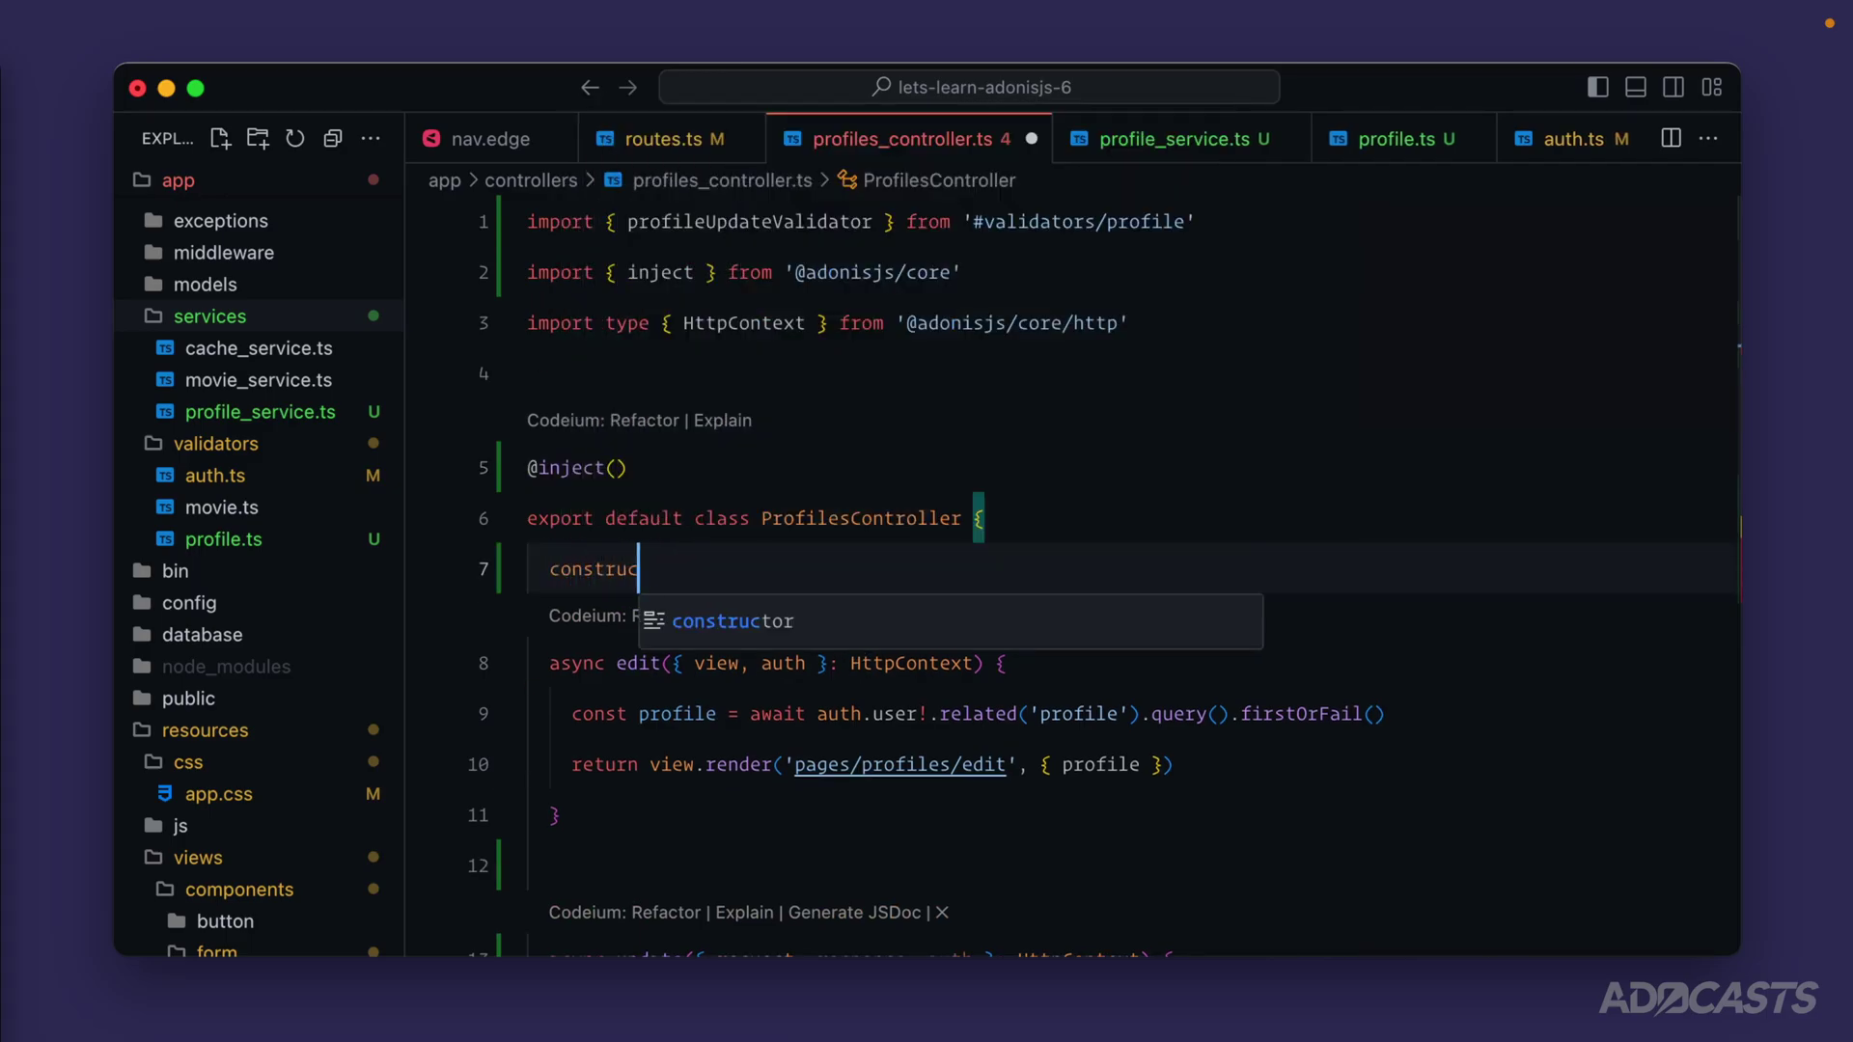
{"action": "type", "text": "tor(protected prof"}
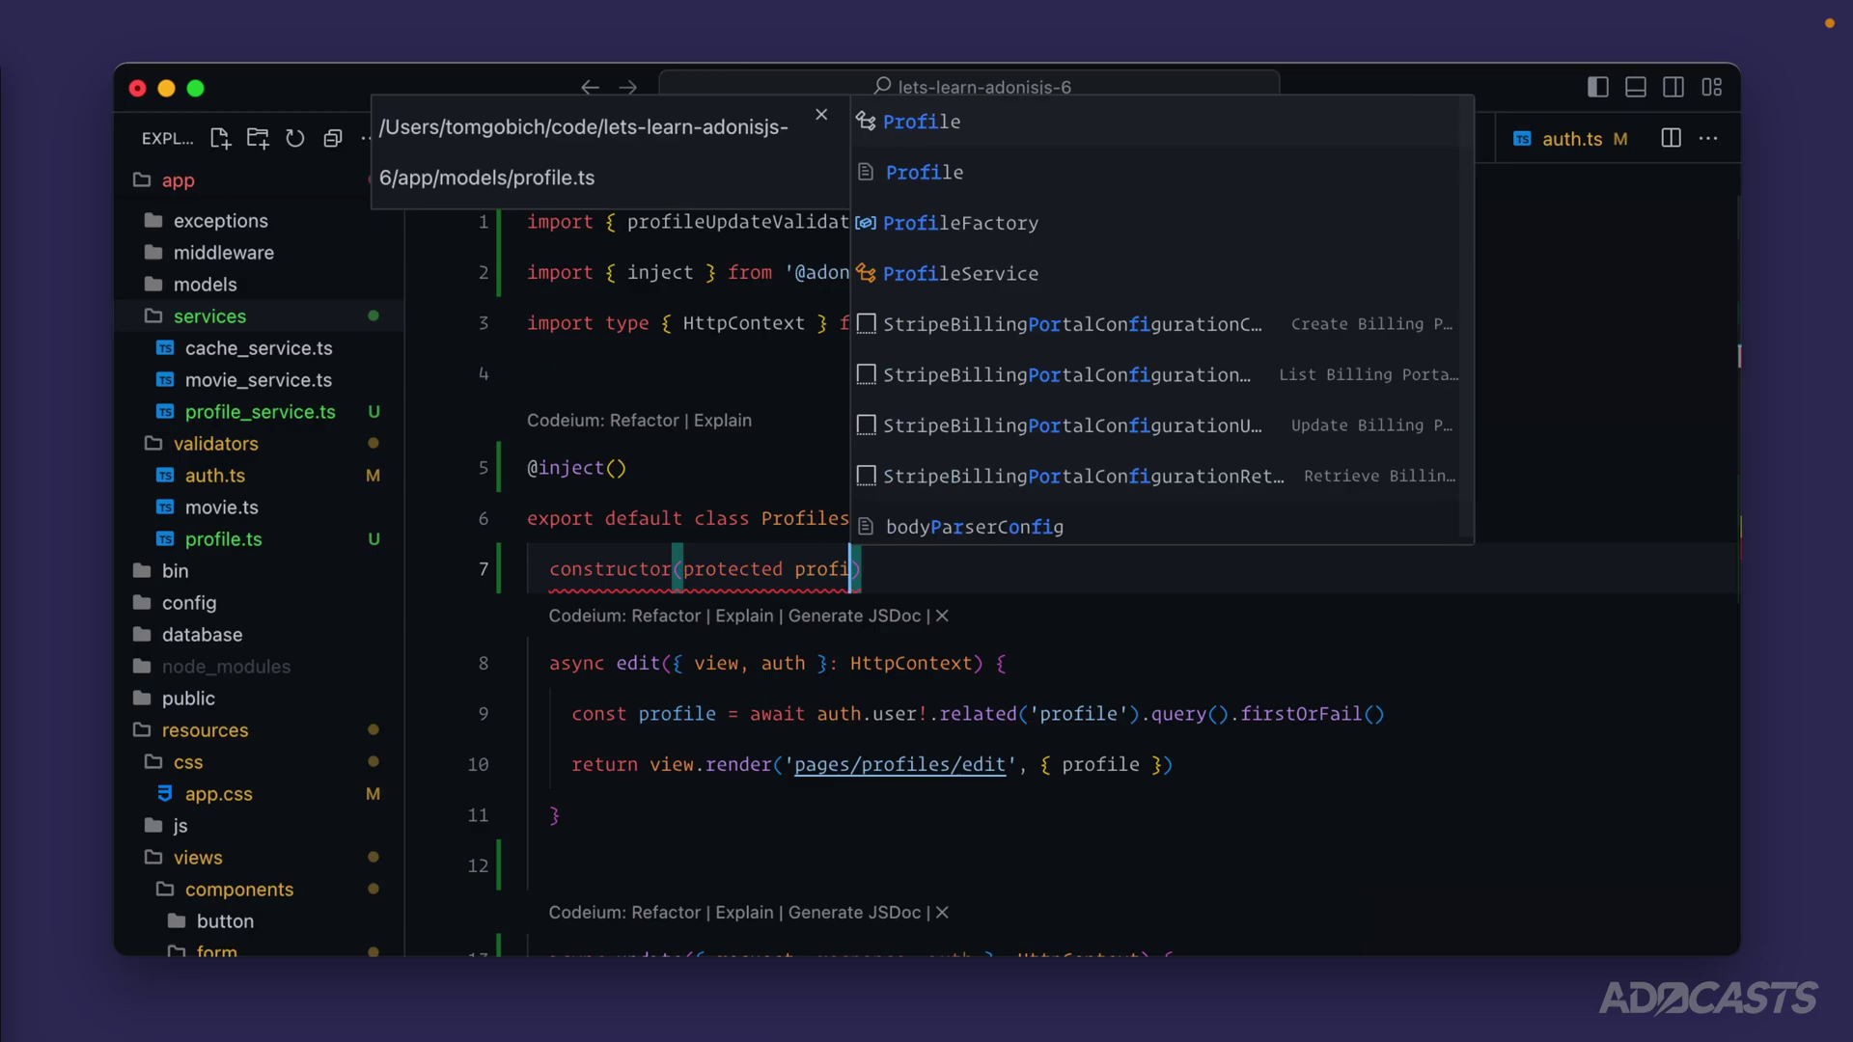
{"action": "type", "text": "ileService:"}
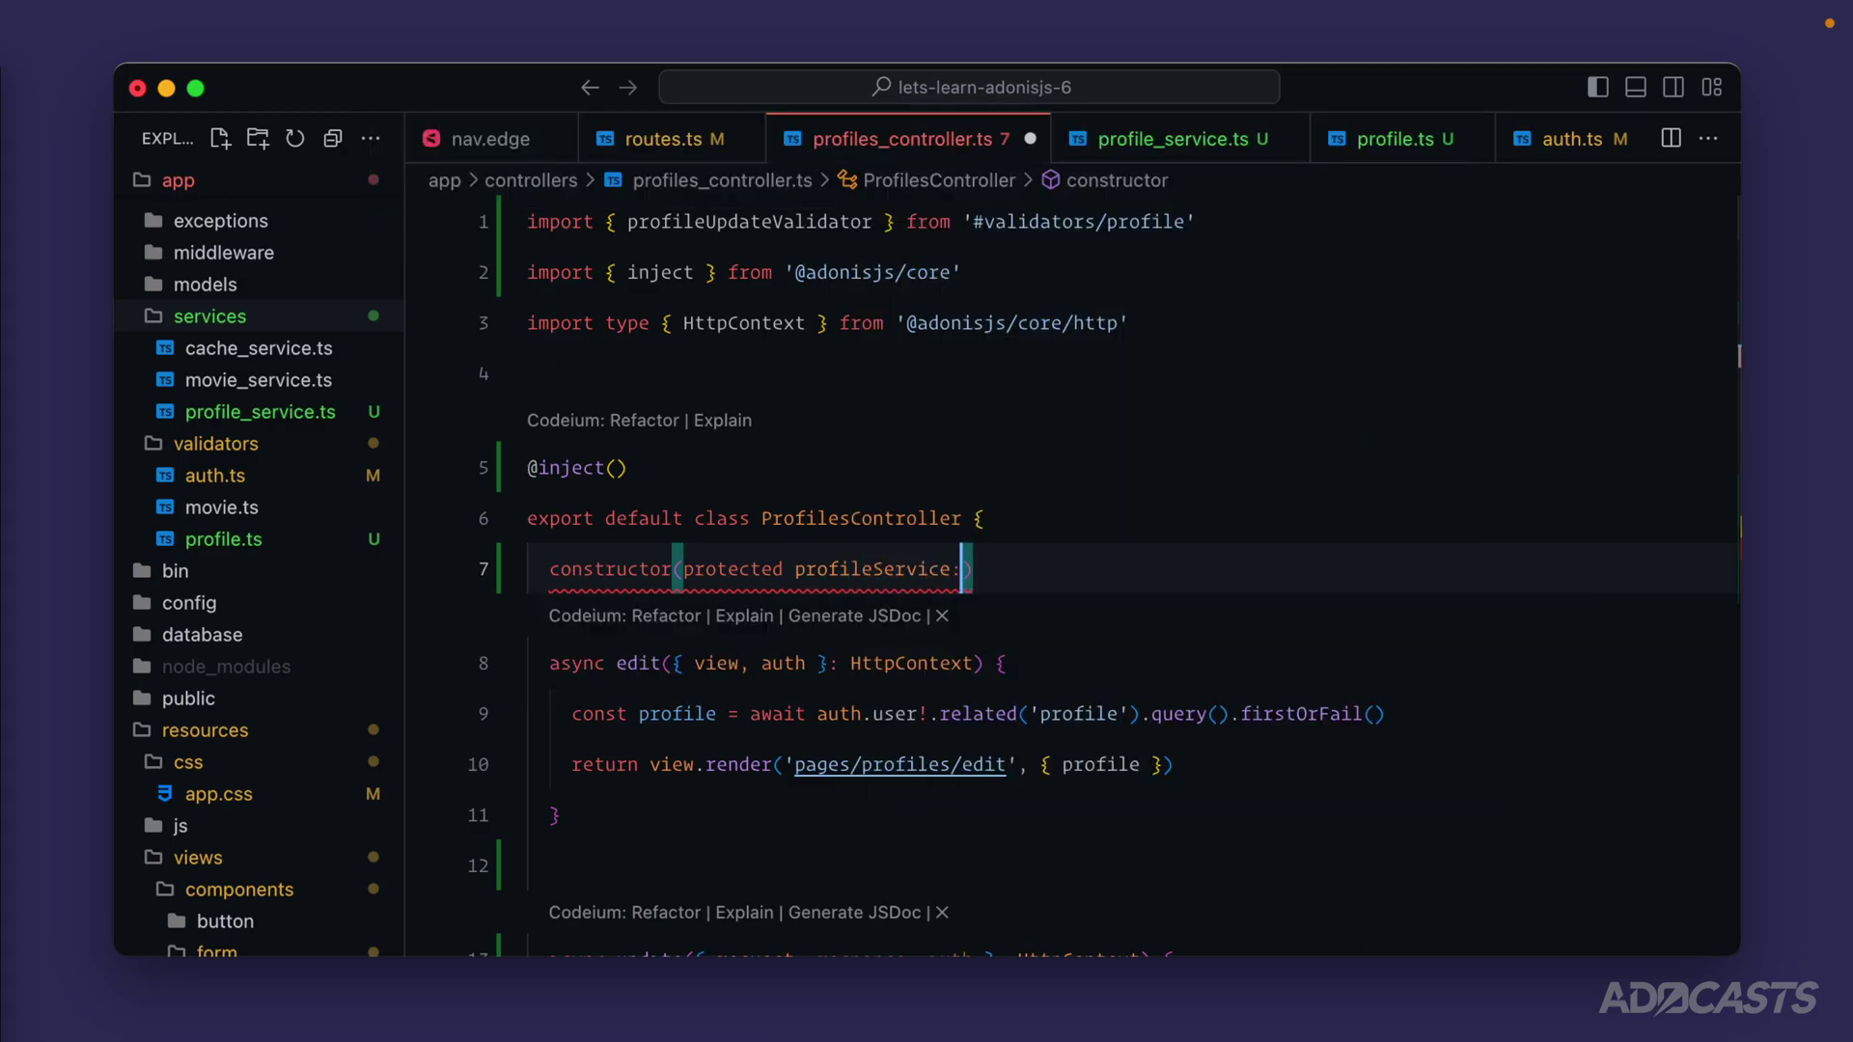
{"action": "type", "text": " H"}
{"action": "key", "text": "BackSpace"}
{"action": "type", "text": "Profile"}
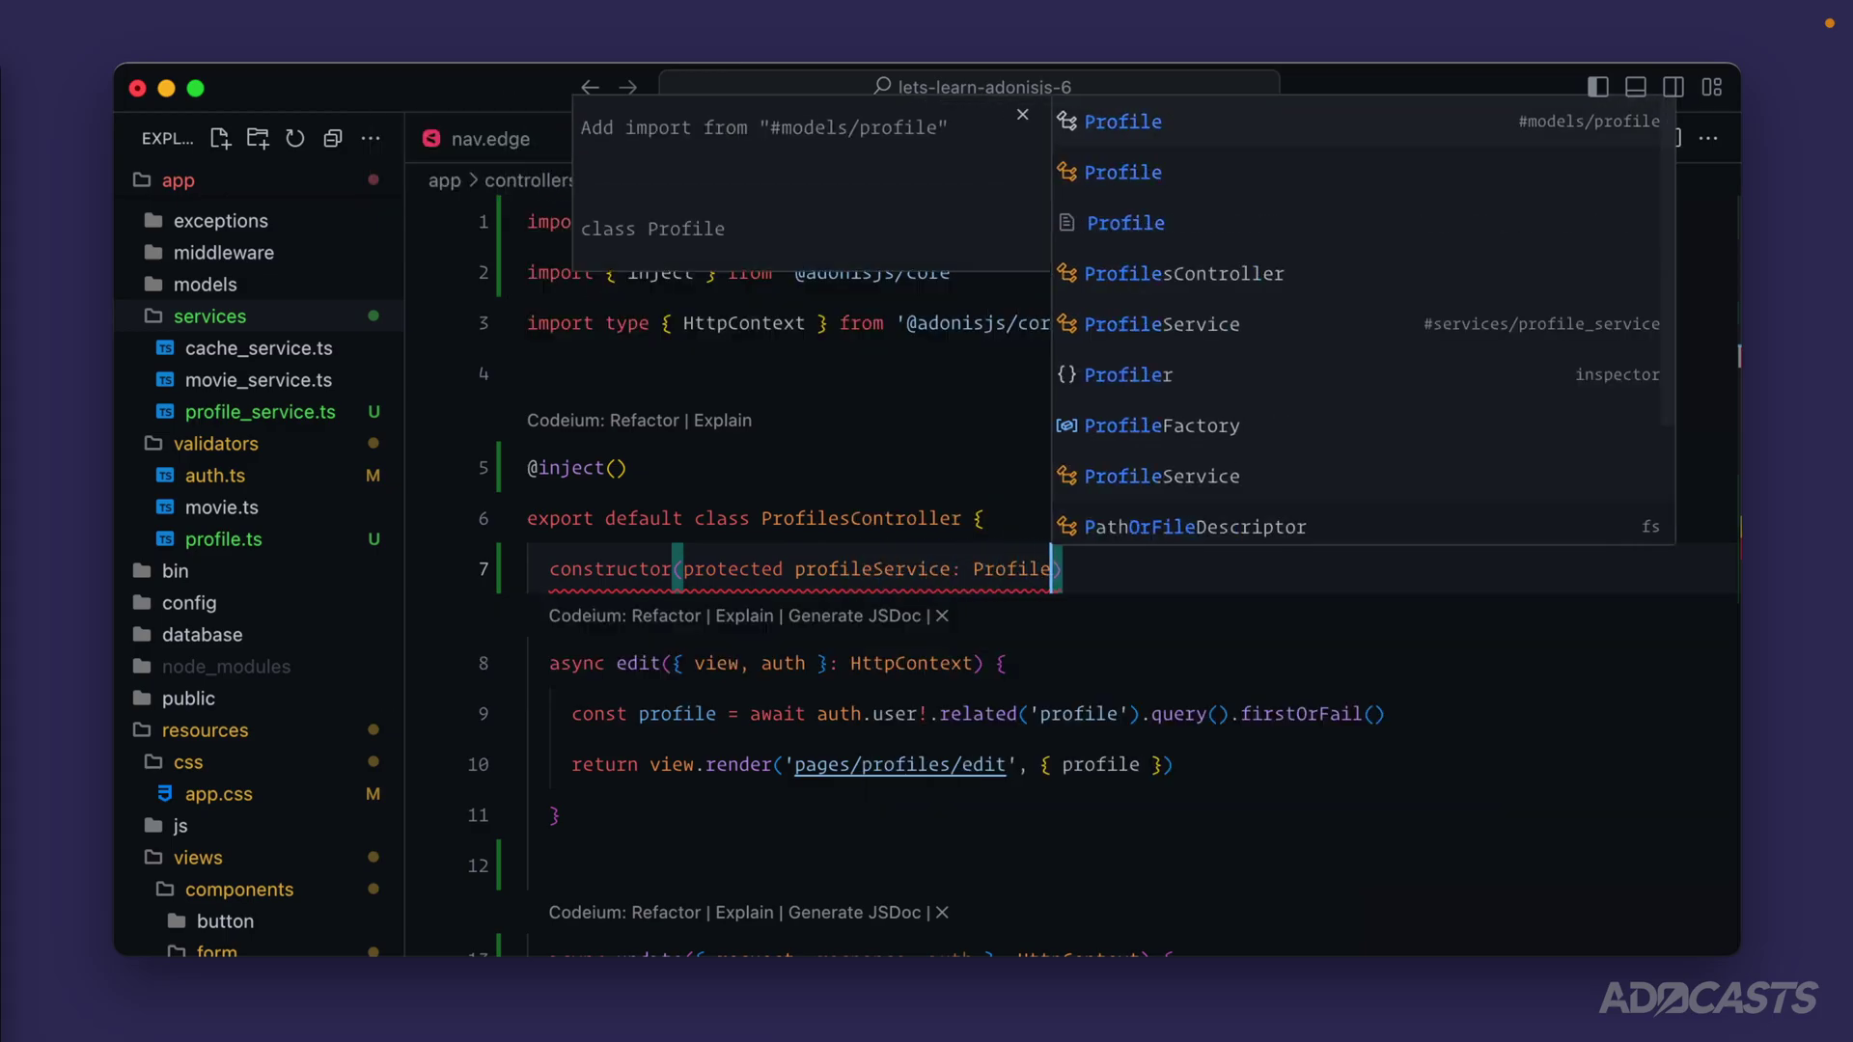
{"action": "type", "text": "S"}
{"action": "key", "text": "Return"}
{"action": "type", "text": ") {}"}
{"action": "key", "text": "Return"}
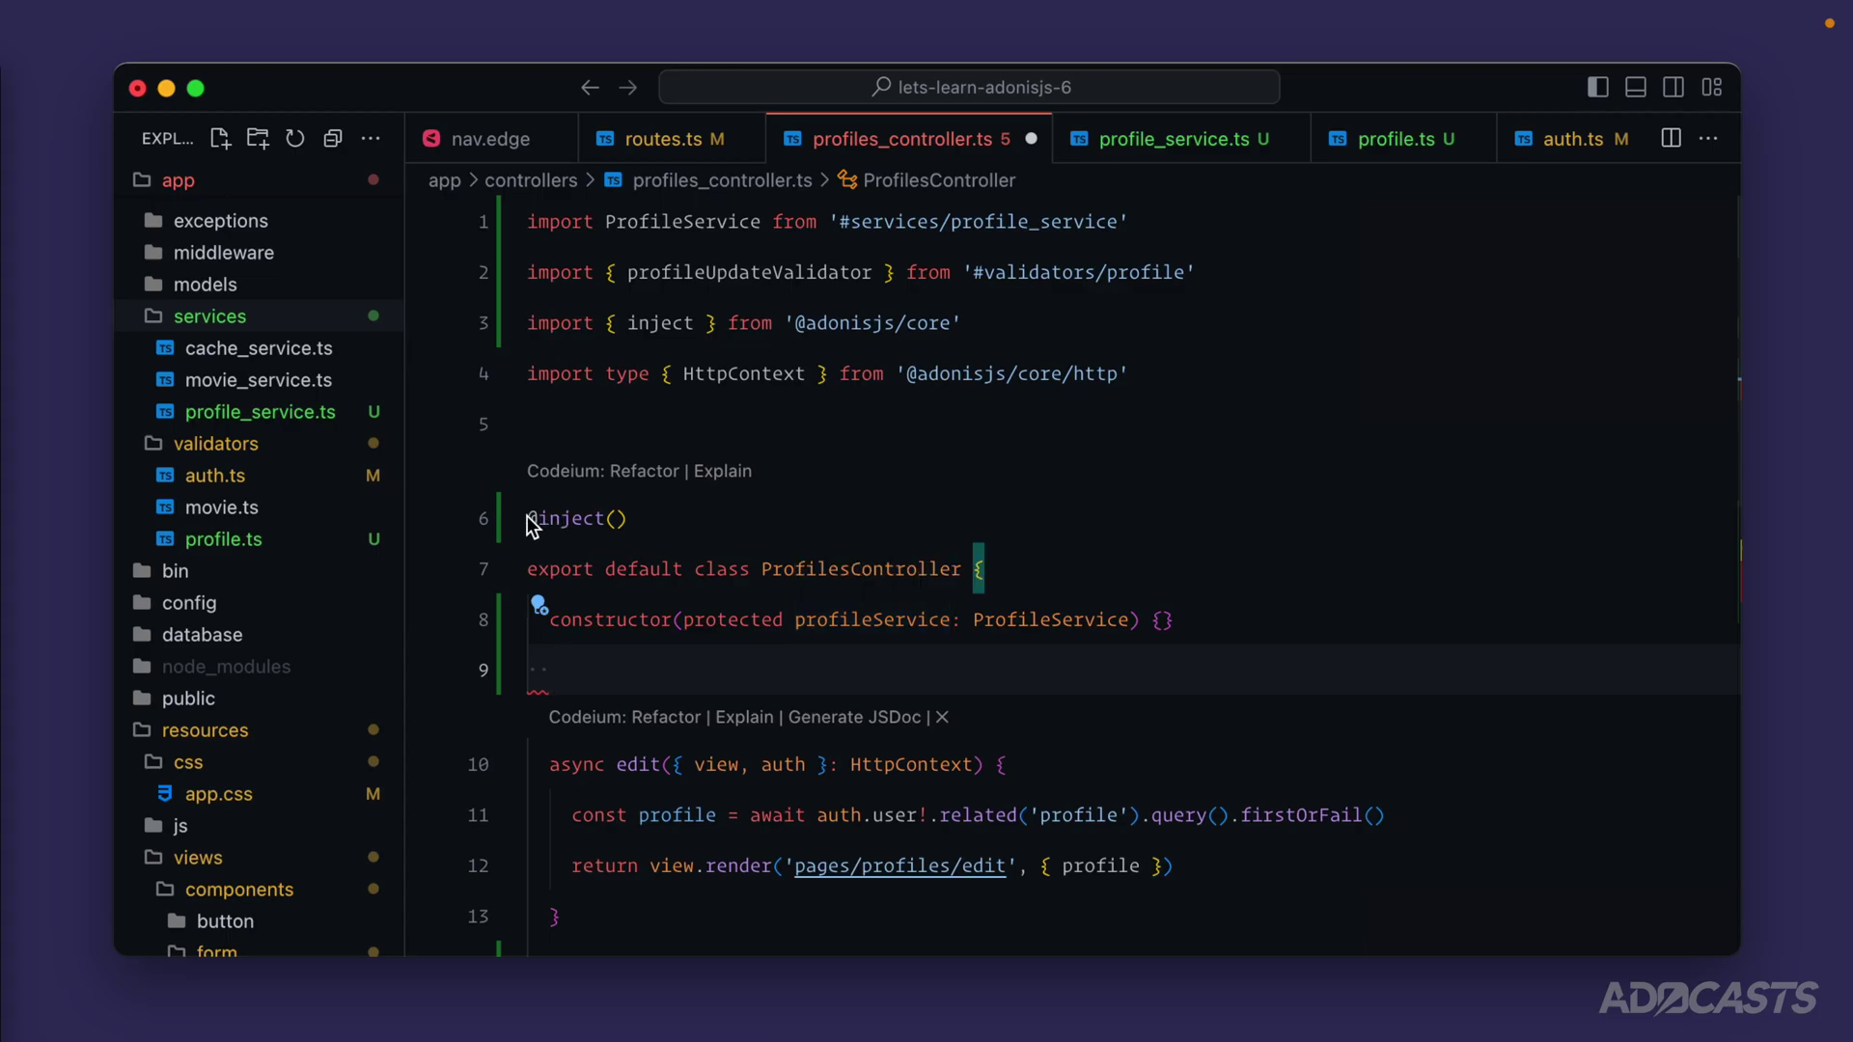
{"action": "scroll", "coordinate": [717, 521], "scroll_direction": "down", "scroll_amount": 5}
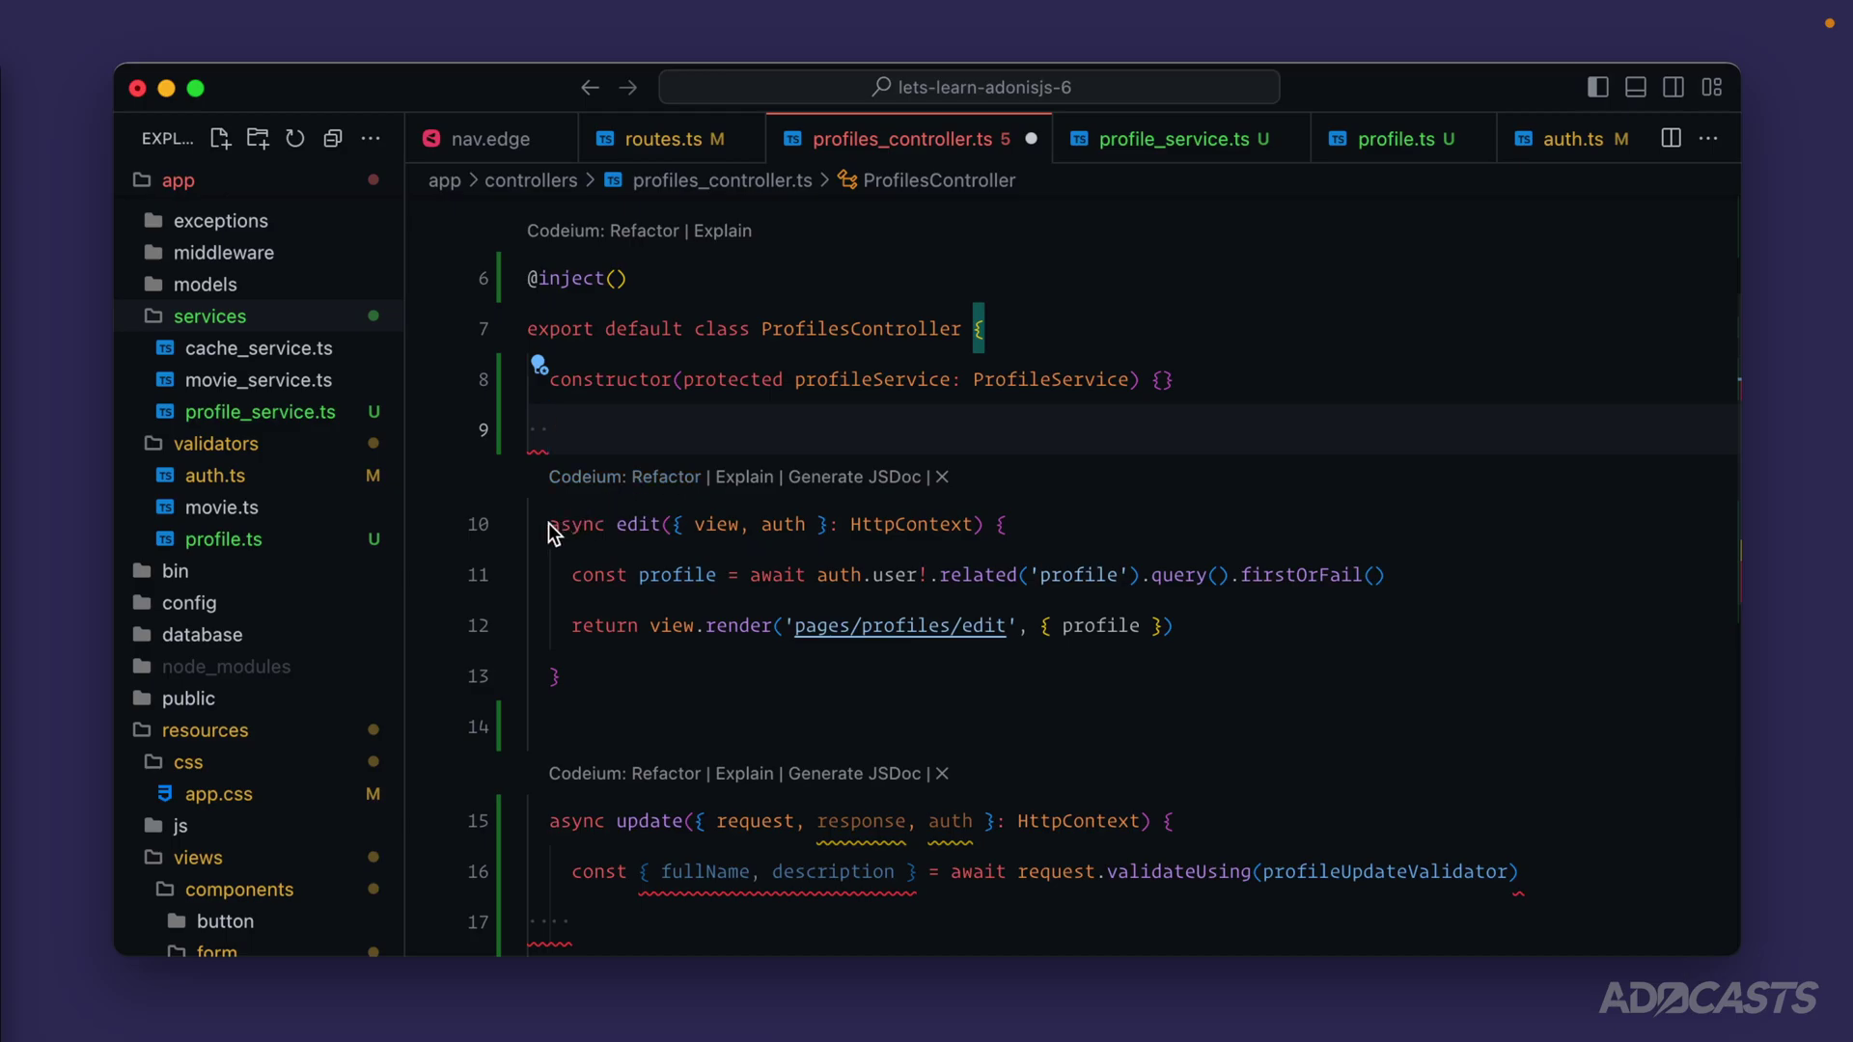
{"action": "left_click_drag", "start_coordinate": [549, 522], "coordinate": [954, 532]}
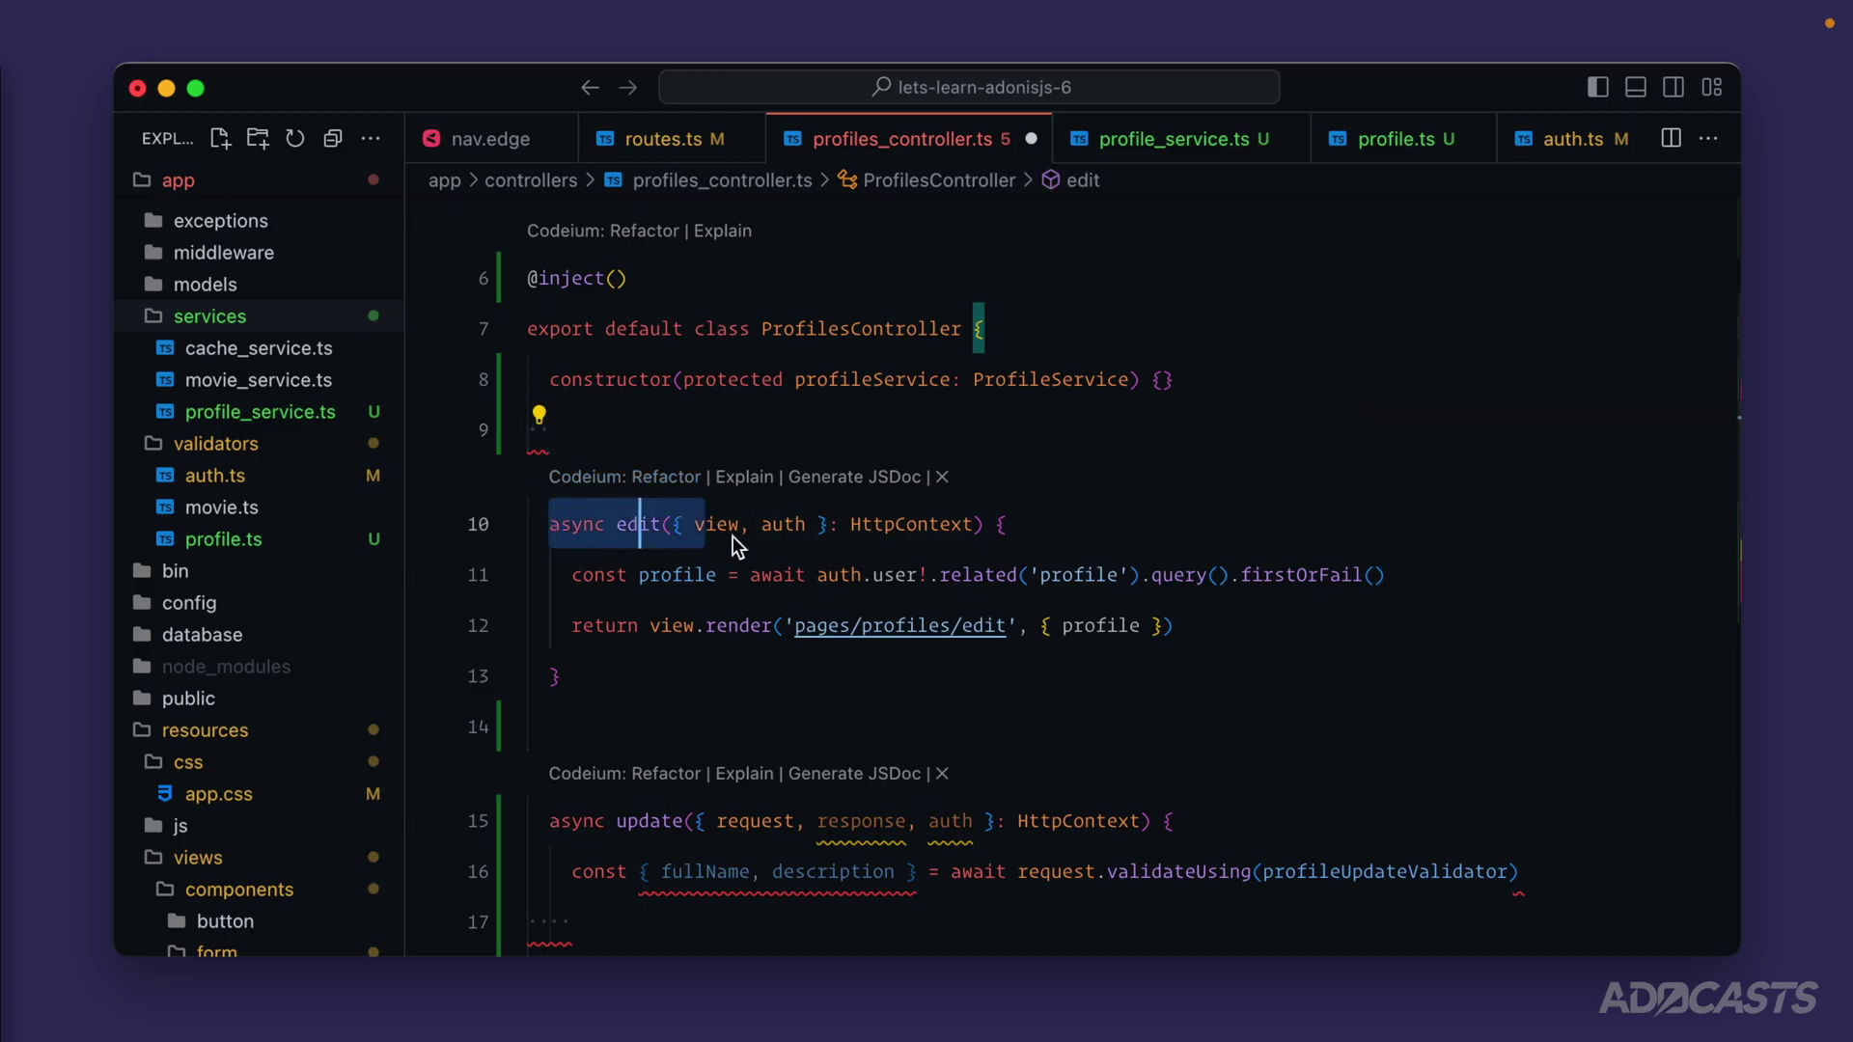
{"action": "left_click", "coordinate": [985, 531]}
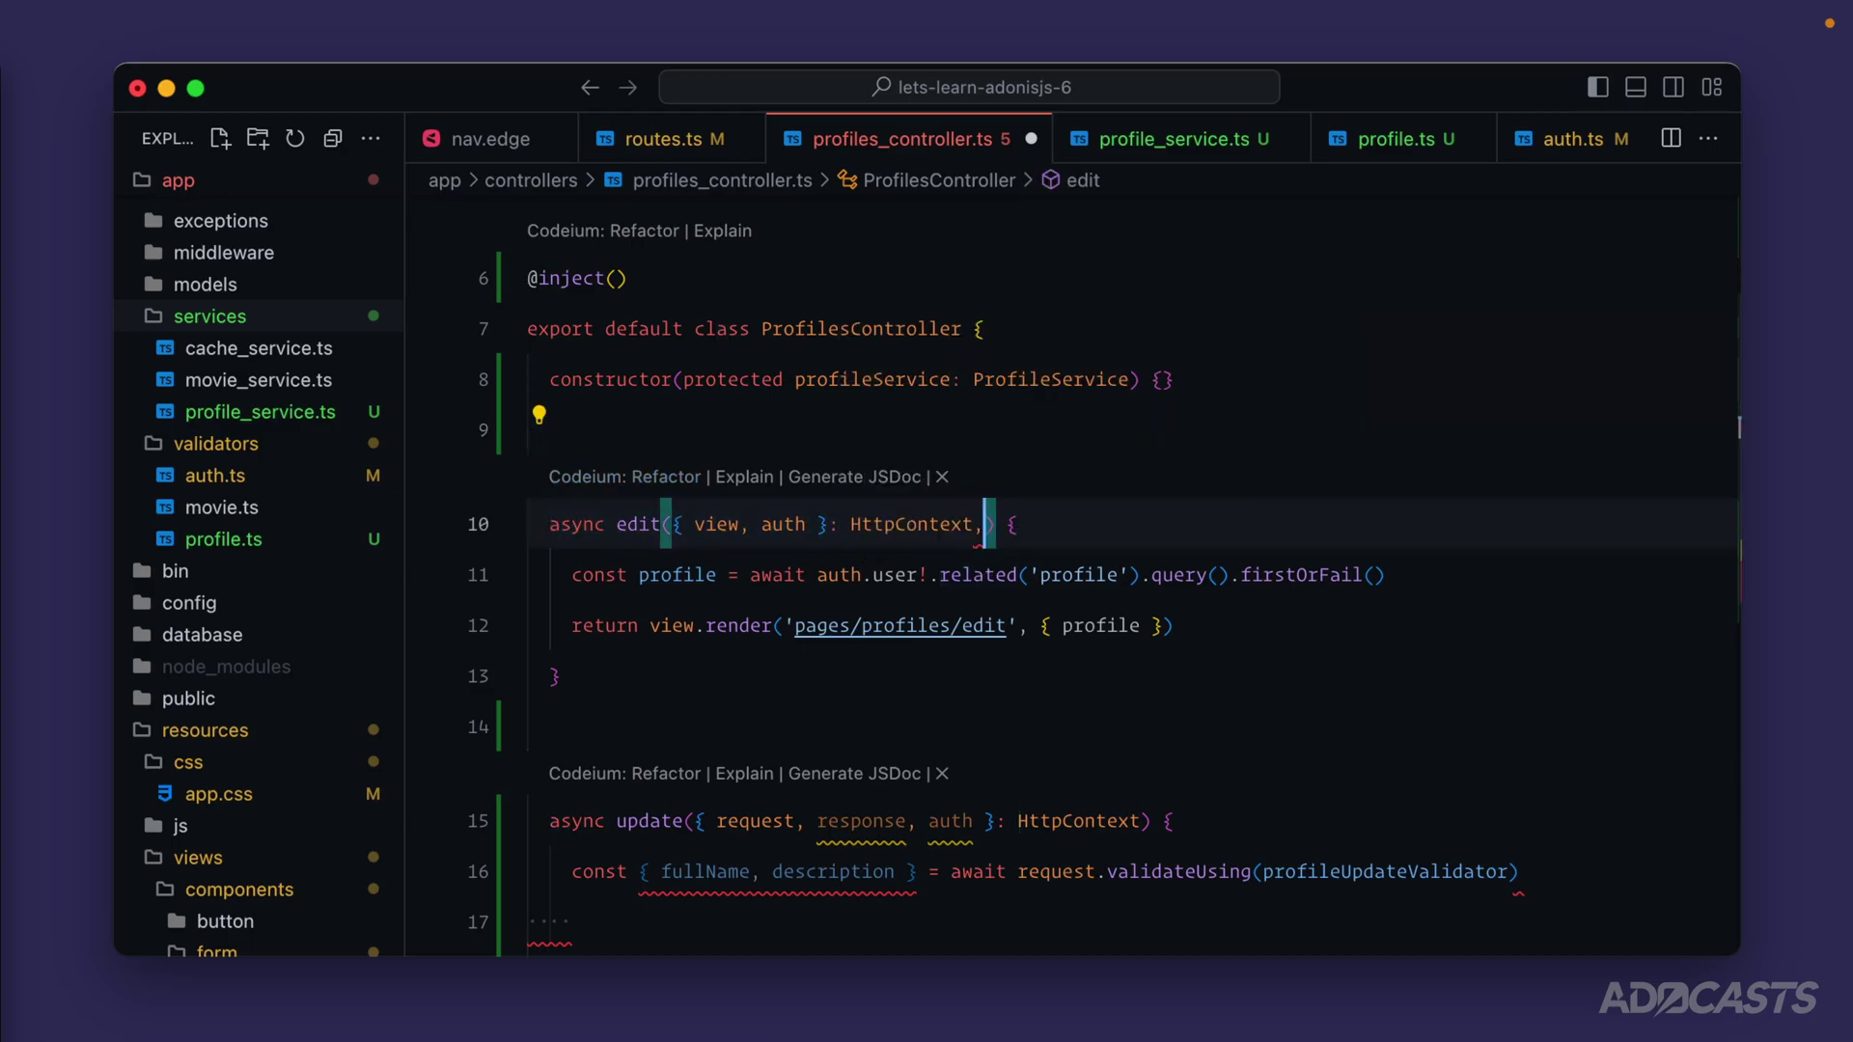
{"action": "type", "text": ", pro"}
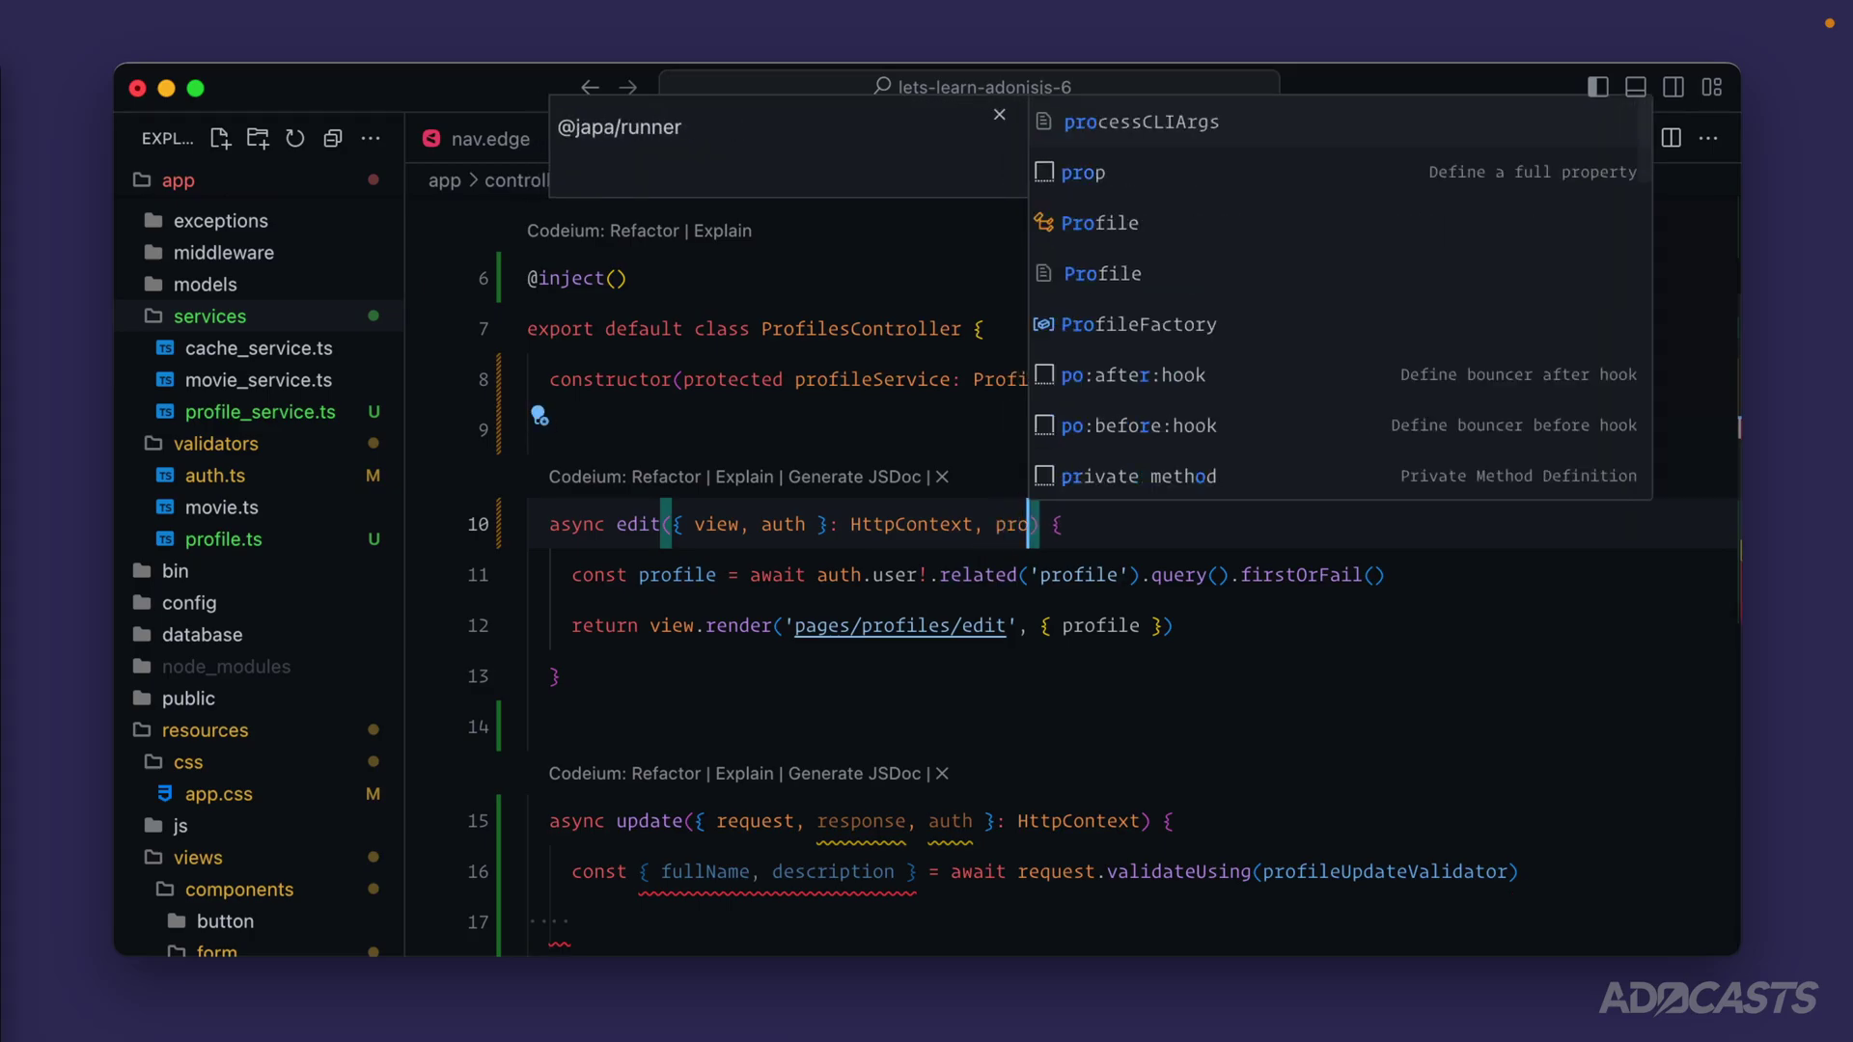
{"action": "type", "text": "fileService: "}
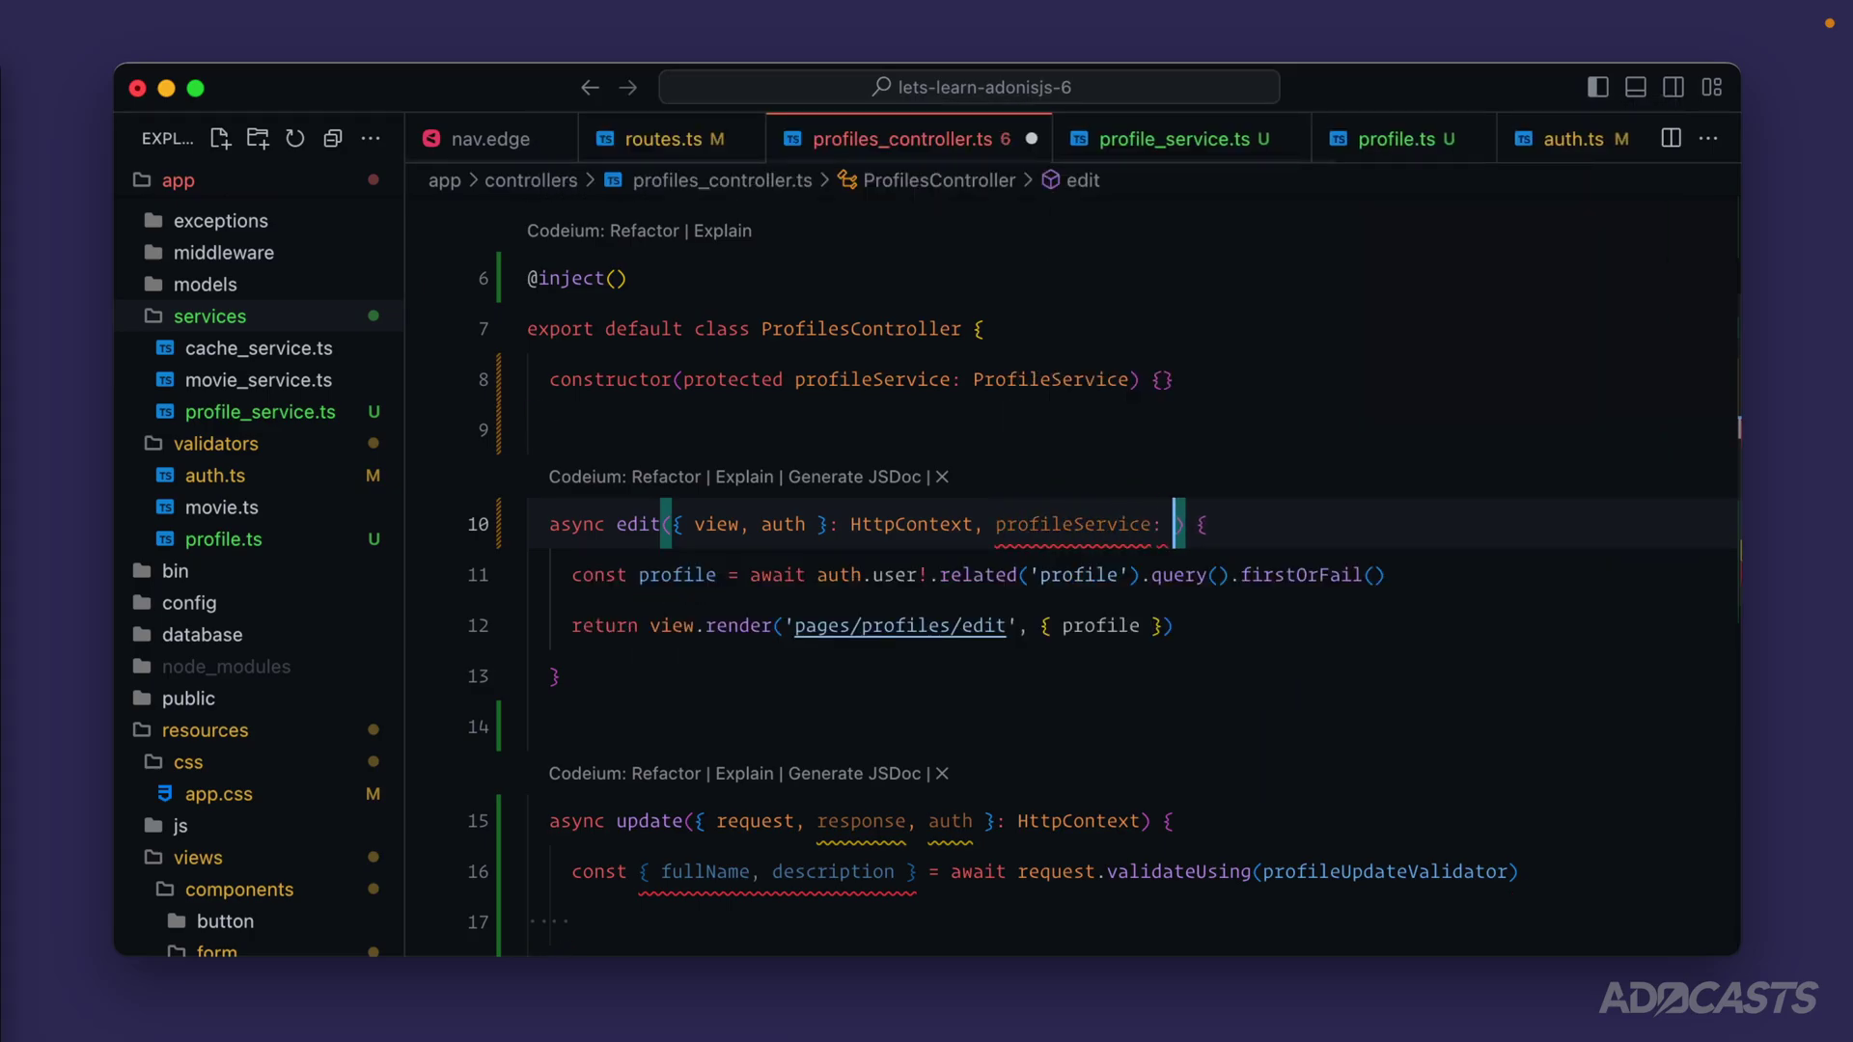
{"action": "type", "text": "ProfileService"}
{"action": "key", "text": "super+shift+Return"}
{"action": "type", "text": "@in"}
{"action": "key", "text": "Return"}
{"action": "type", "text": "()"}
{"action": "key", "text": "super+z"}
{"action": "key", "text": "super+z"}
{"action": "key", "text": "super+z"}
{"action": "key", "text": "super+z"}
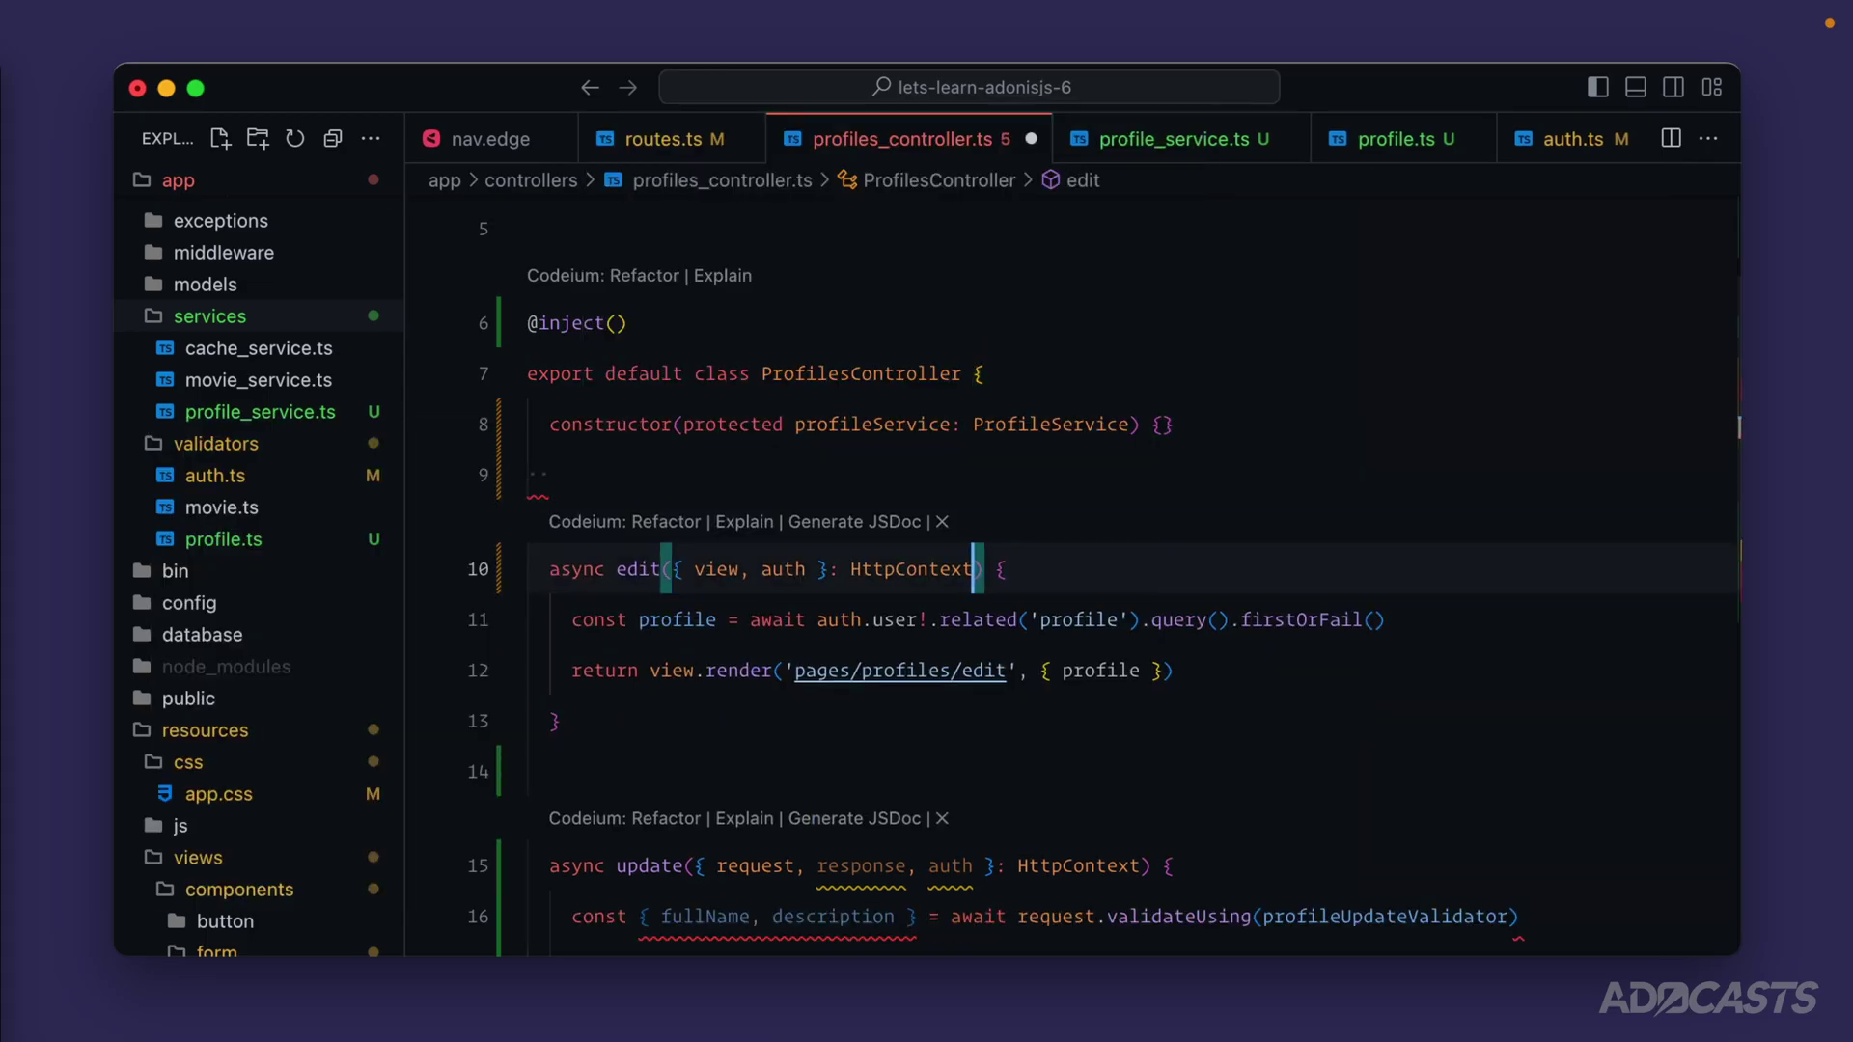
- Replace edit's auth profile query with this.profileService.find() and reuse it in update
{"action": "left_click_drag", "start_coordinate": [1194, 425], "coordinate": [574, 413]}
{"action": "left_click", "coordinate": [868, 474]}
{"action": "scroll", "coordinate": [1116, 516], "scroll_direction": "down", "scroll_amount": 1}
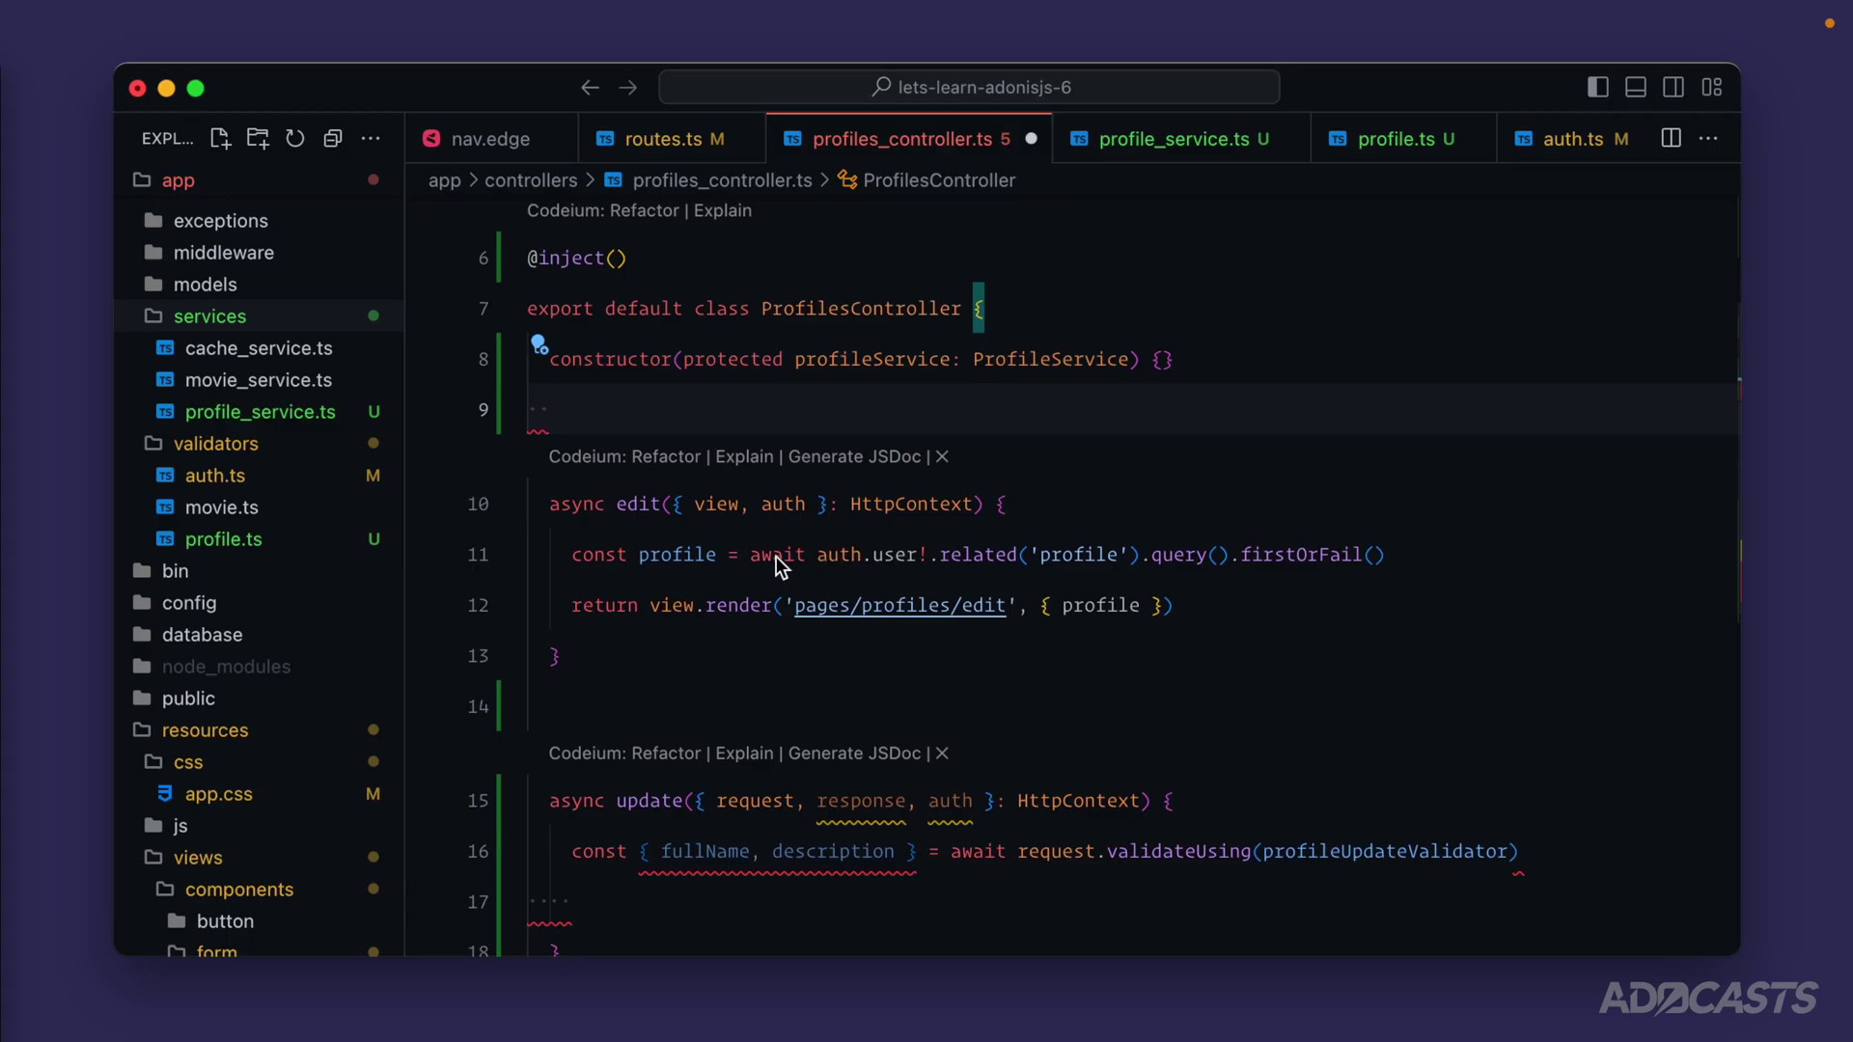
{"action": "left_click_drag", "start_coordinate": [817, 553], "coordinate": [1386, 555]}
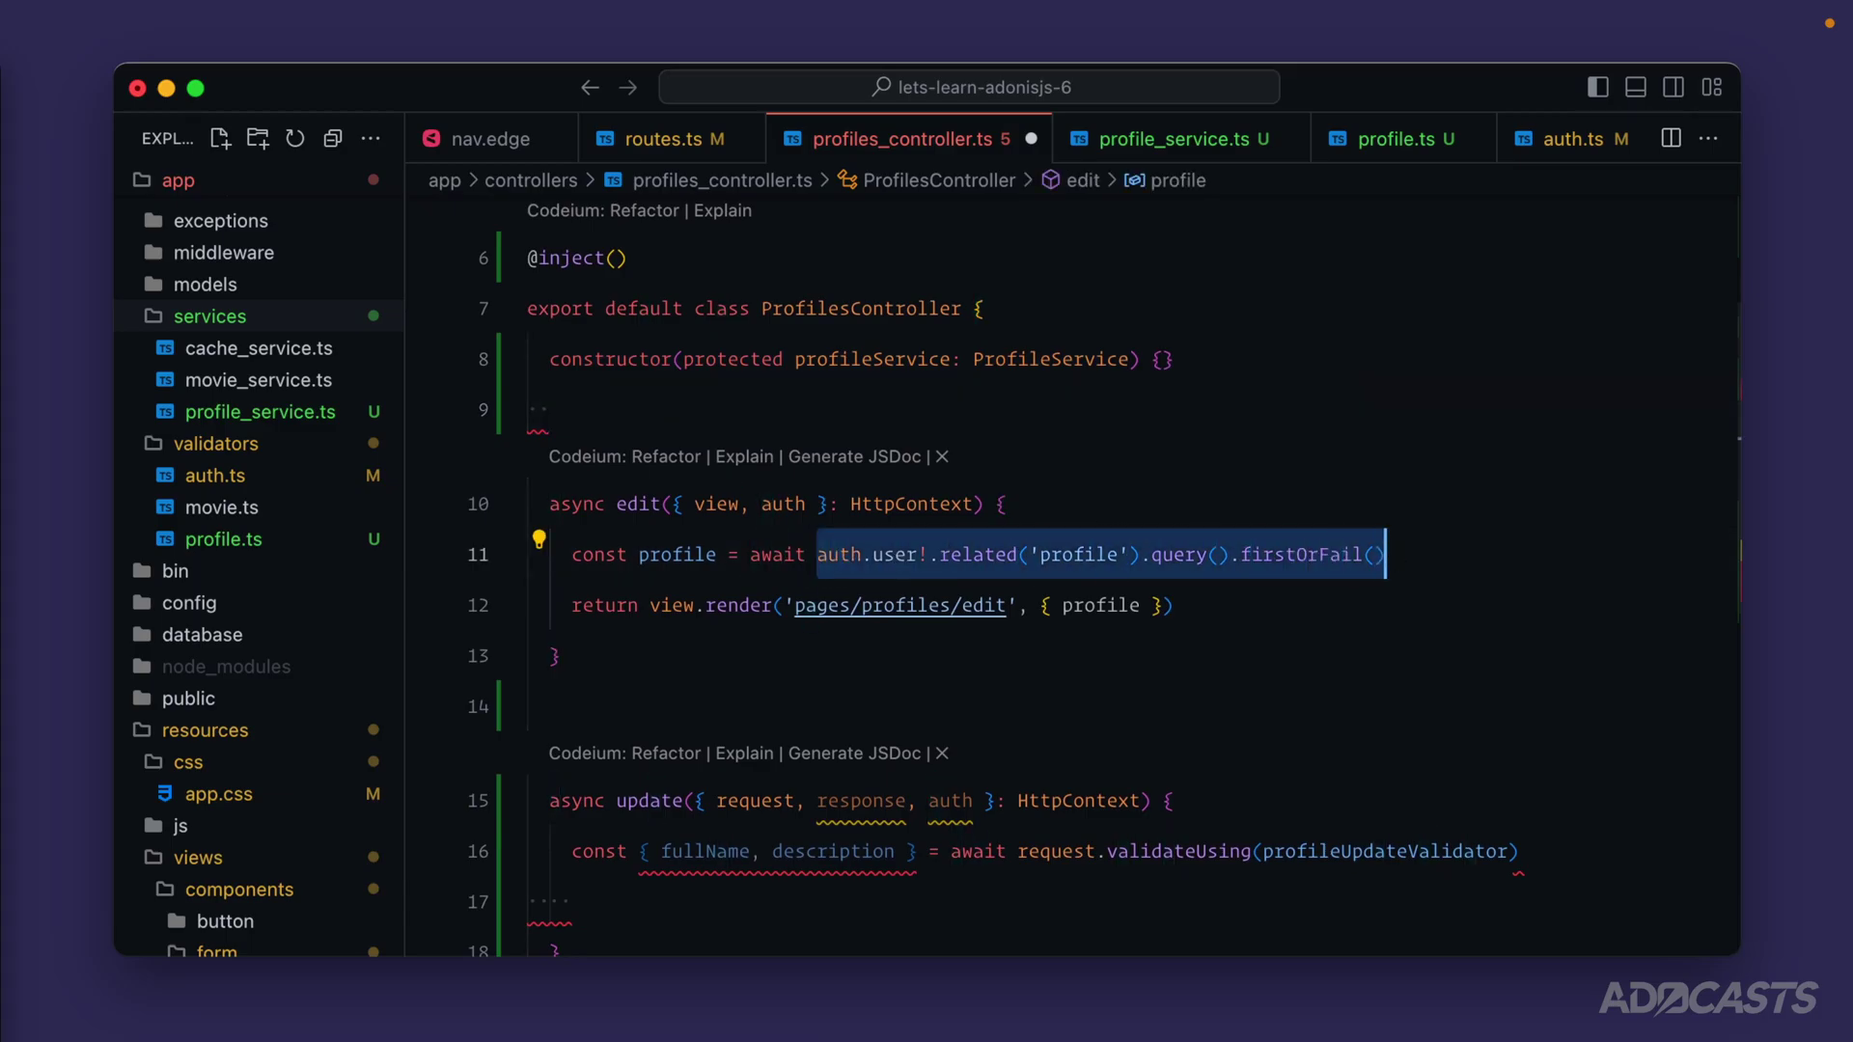
{"action": "type", "text": "this.profileService."}
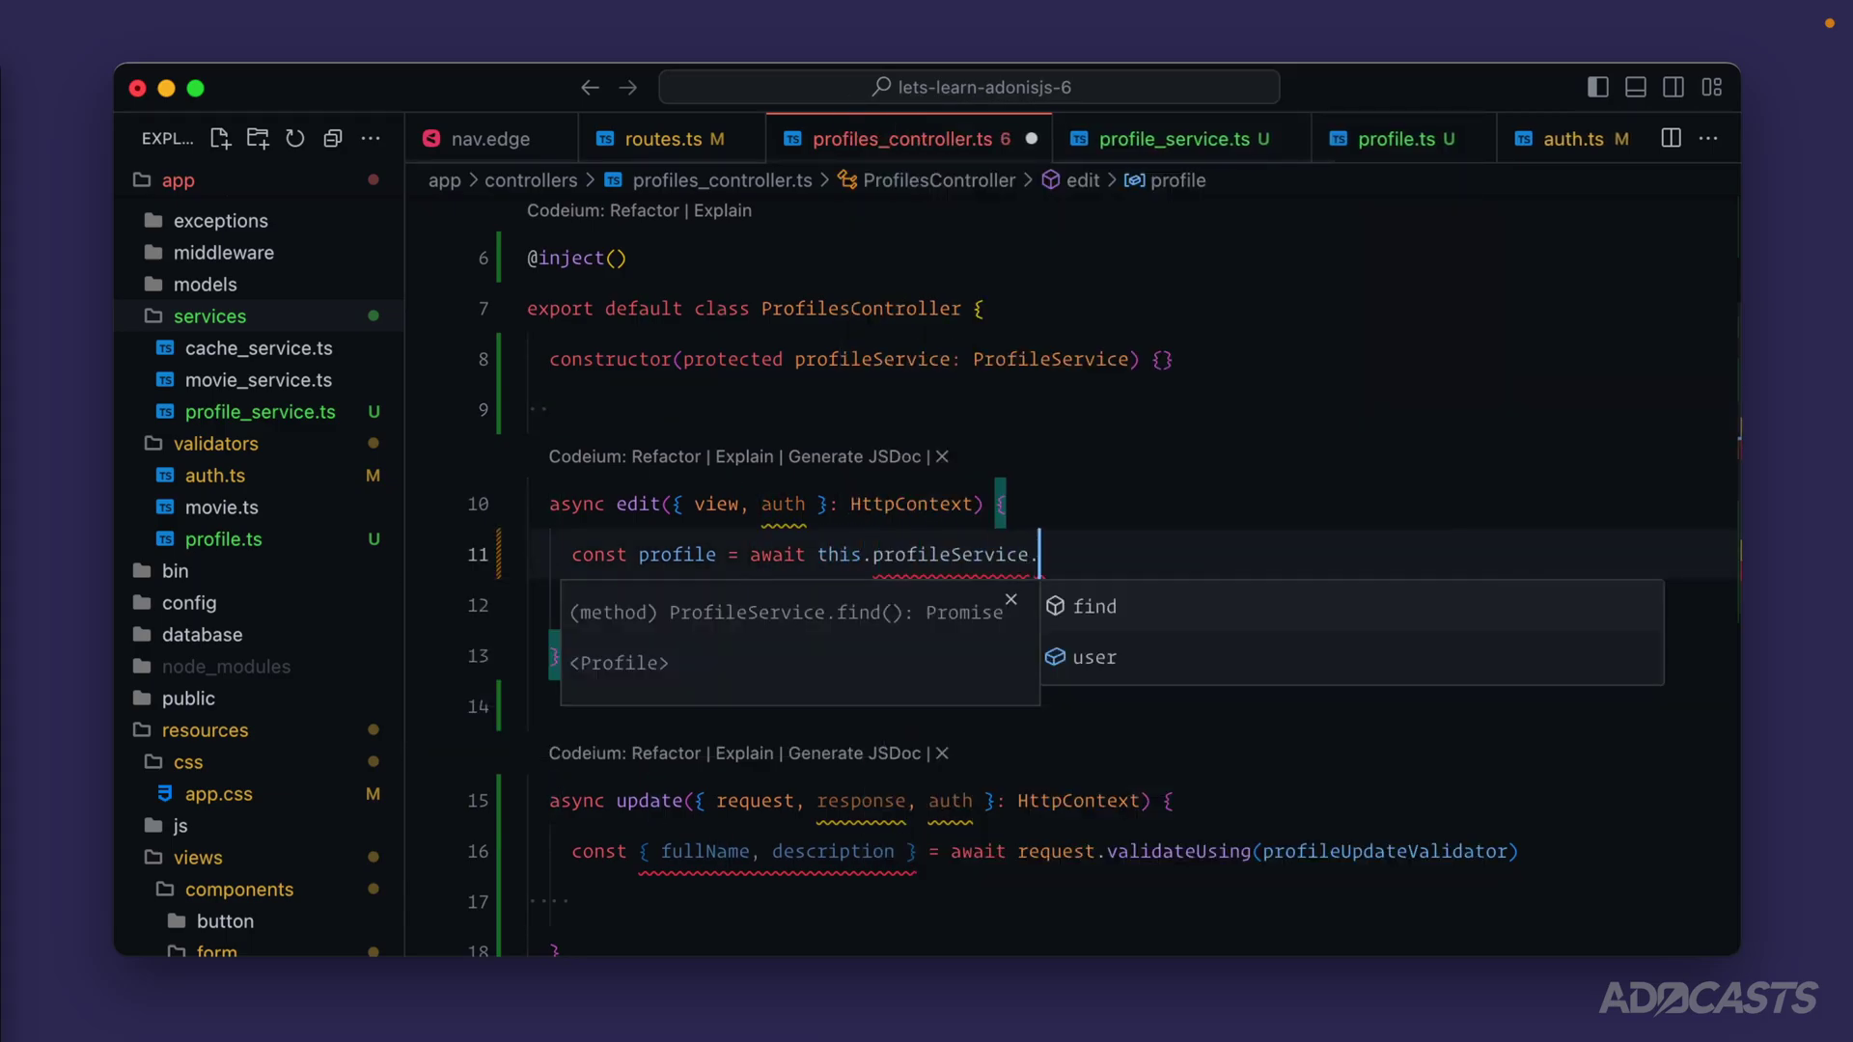
{"action": "key", "text": "Return"}
{"action": "type", "text": "("}
{"action": "scroll", "coordinate": [1214, 683], "scroll_direction": "down", "scroll_amount": 1}
{"action": "left_click", "coordinate": [922, 746]}
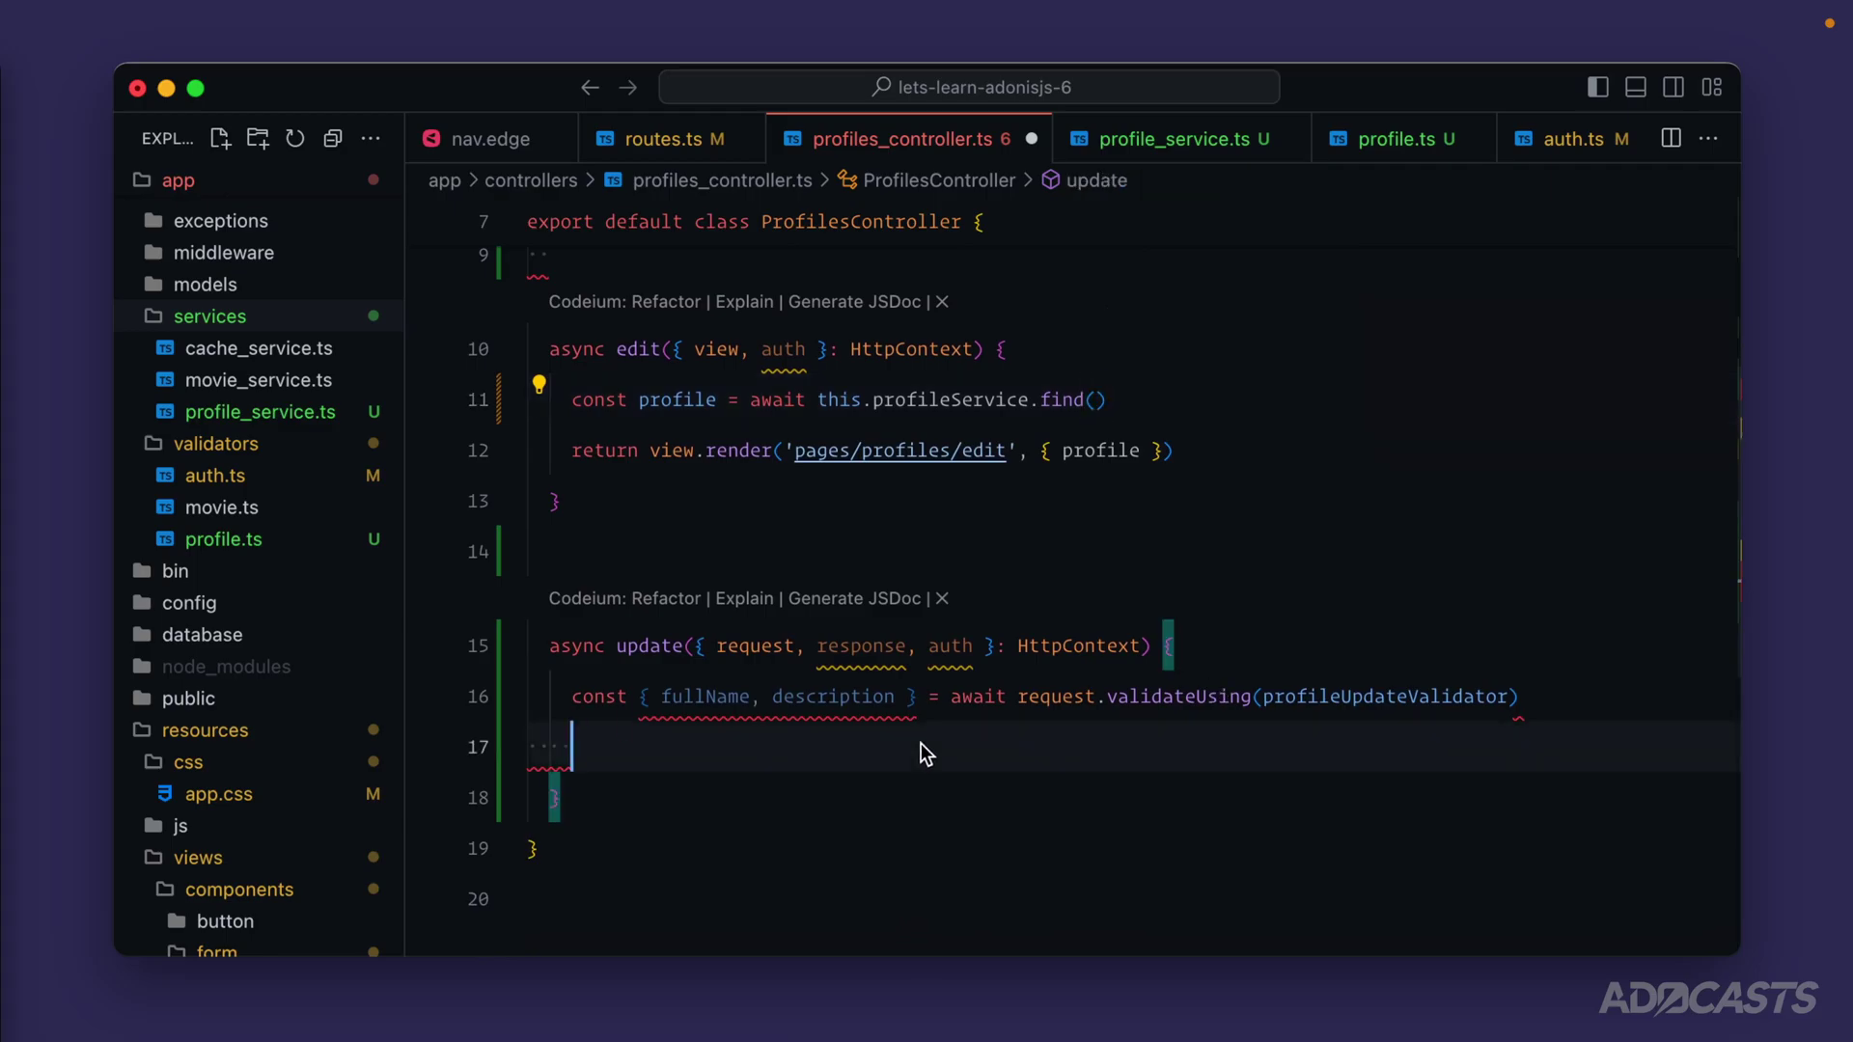
{"action": "type", "text": "const prof"}
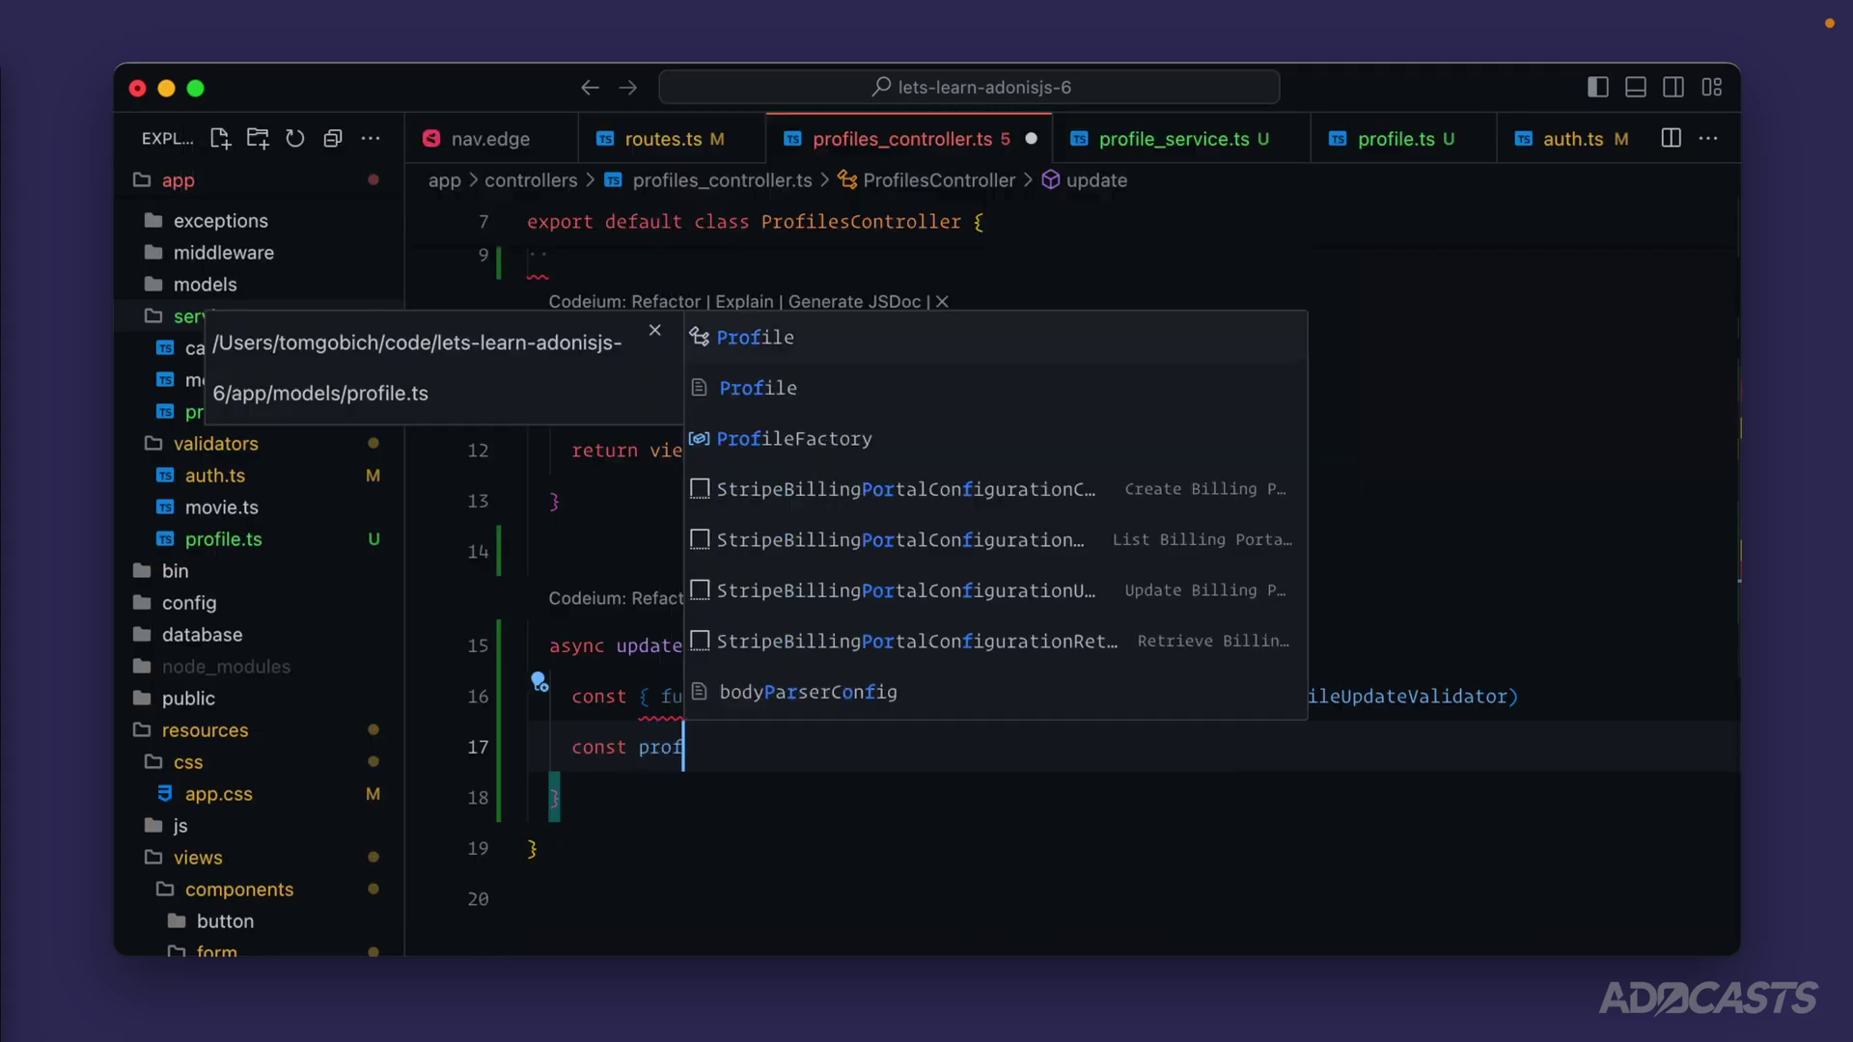
{"action": "type", "text": "ile = await this"}
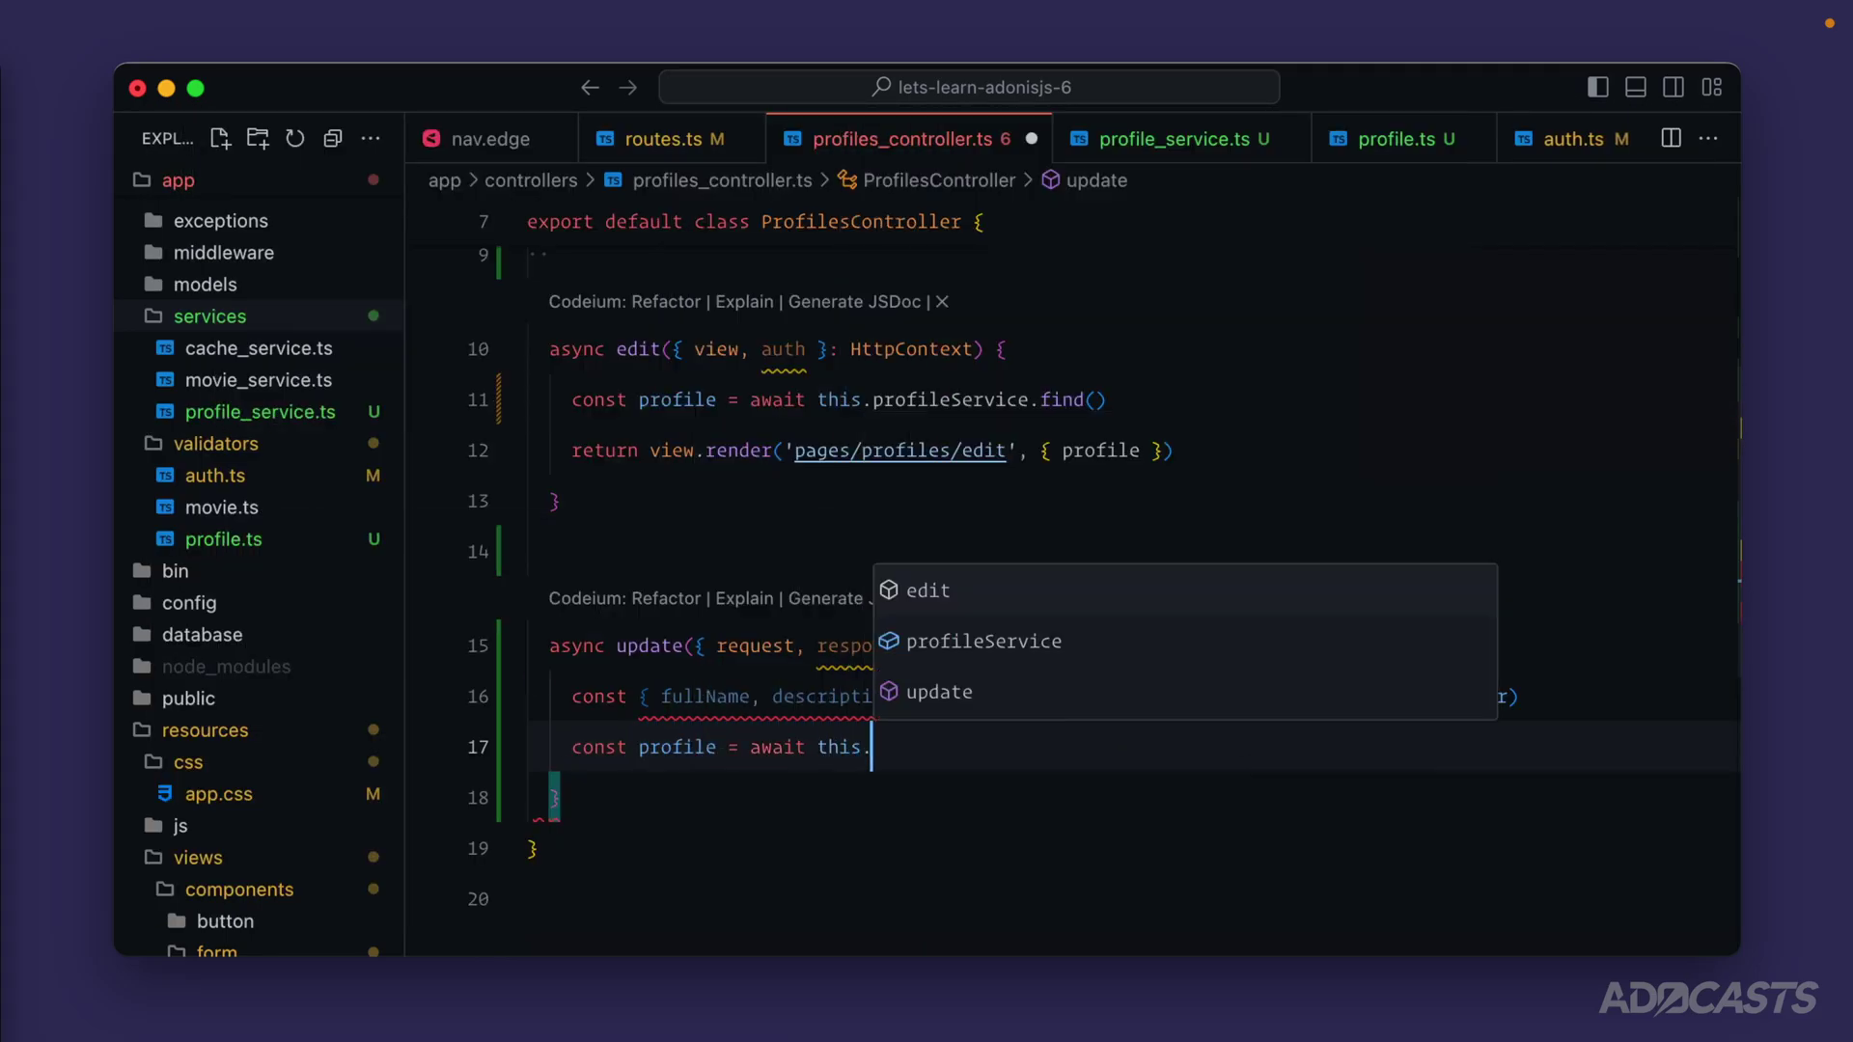
{"action": "type", "text": ".profileService.find("}
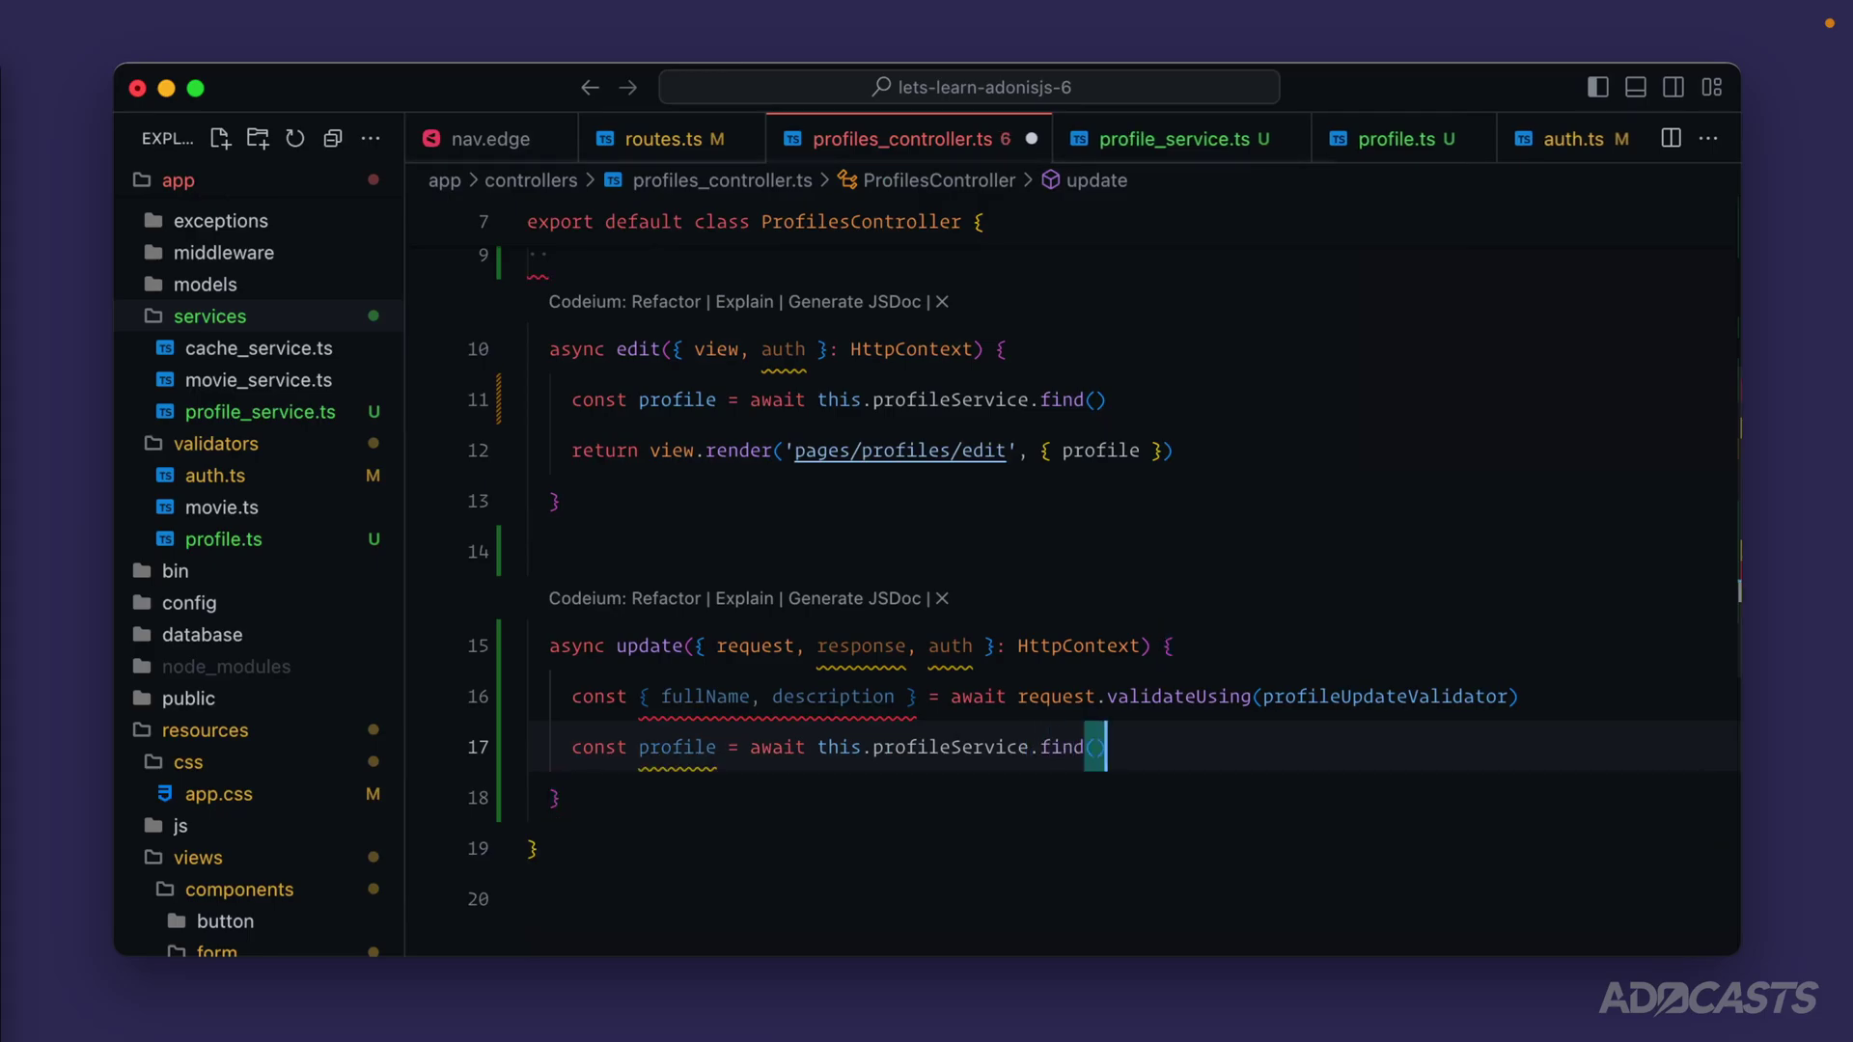
- Remove the unused auth parameters from edit and update, and save the controller
{"action": "double_click", "coordinate": [784, 350]}
{"action": "key", "text": "BackSpace"}
{"action": "scroll", "coordinate": [790, 434], "scroll_direction": "up", "scroll_amount": 2}
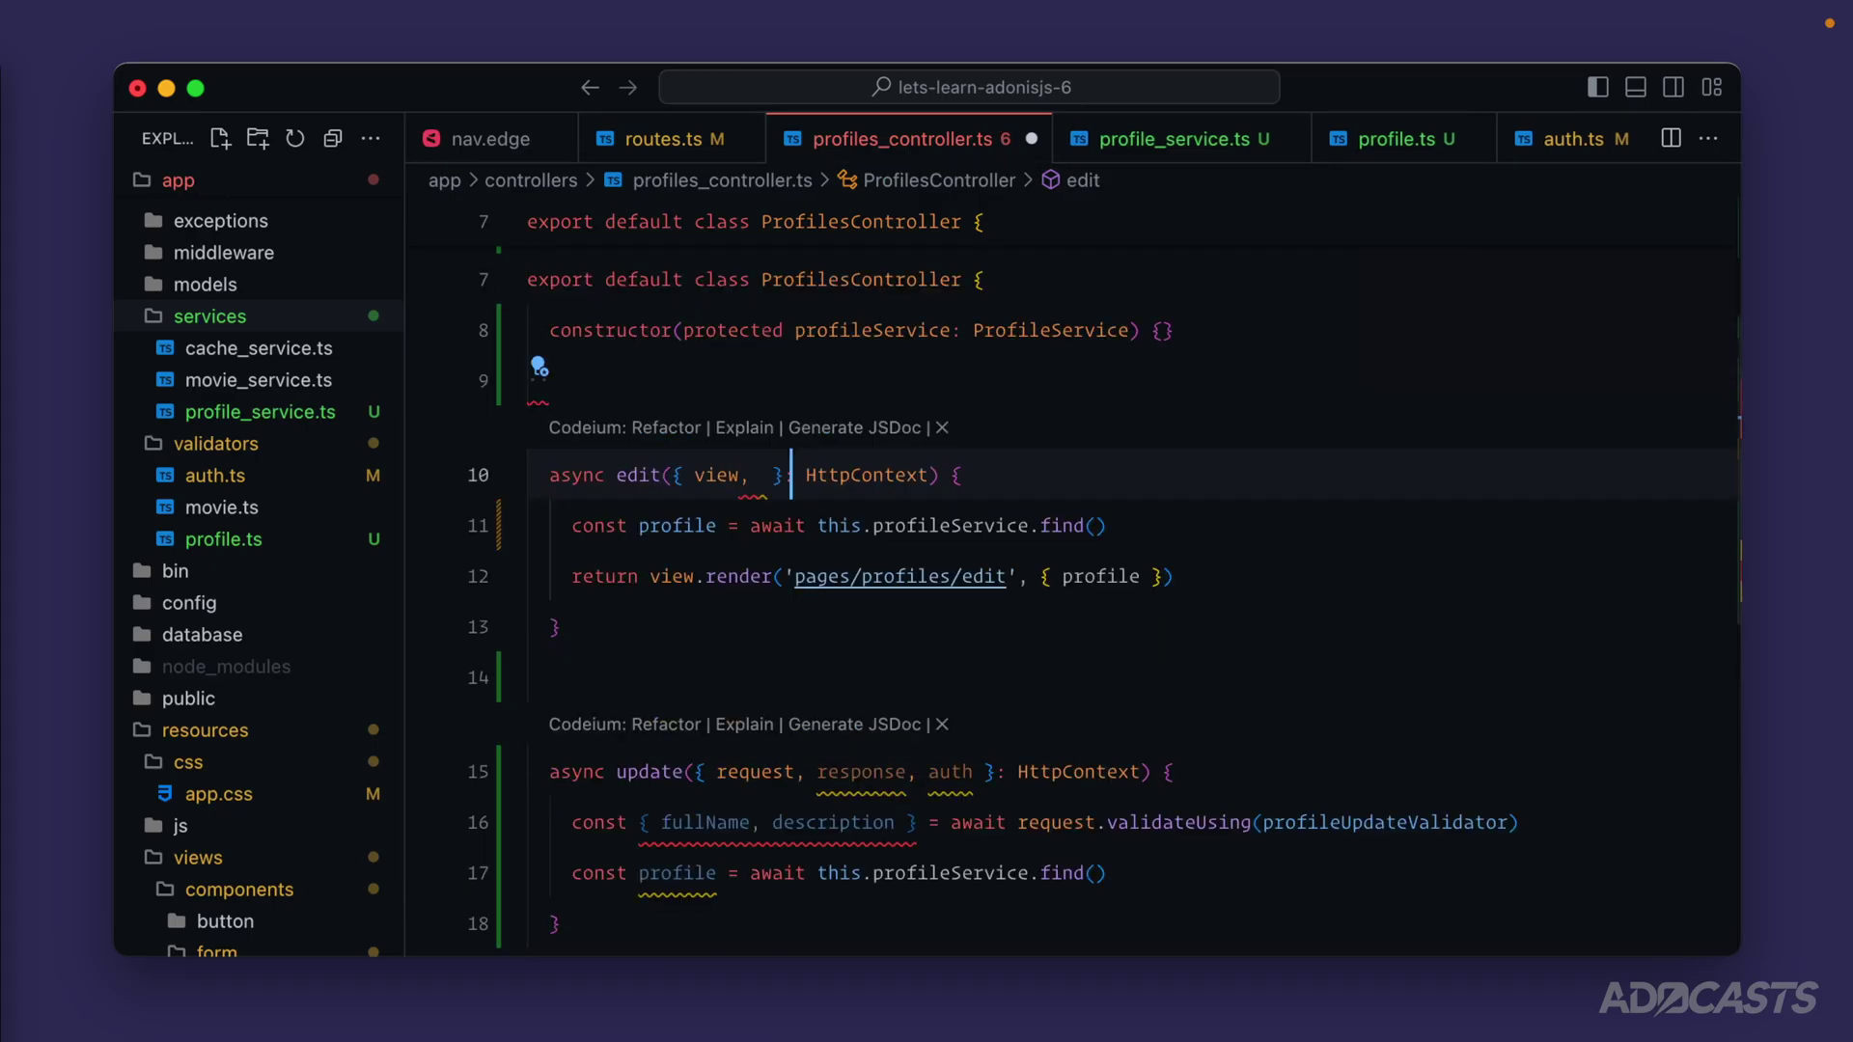
{"action": "key", "text": "BackSpace"}
{"action": "key", "text": "BackSpace"}
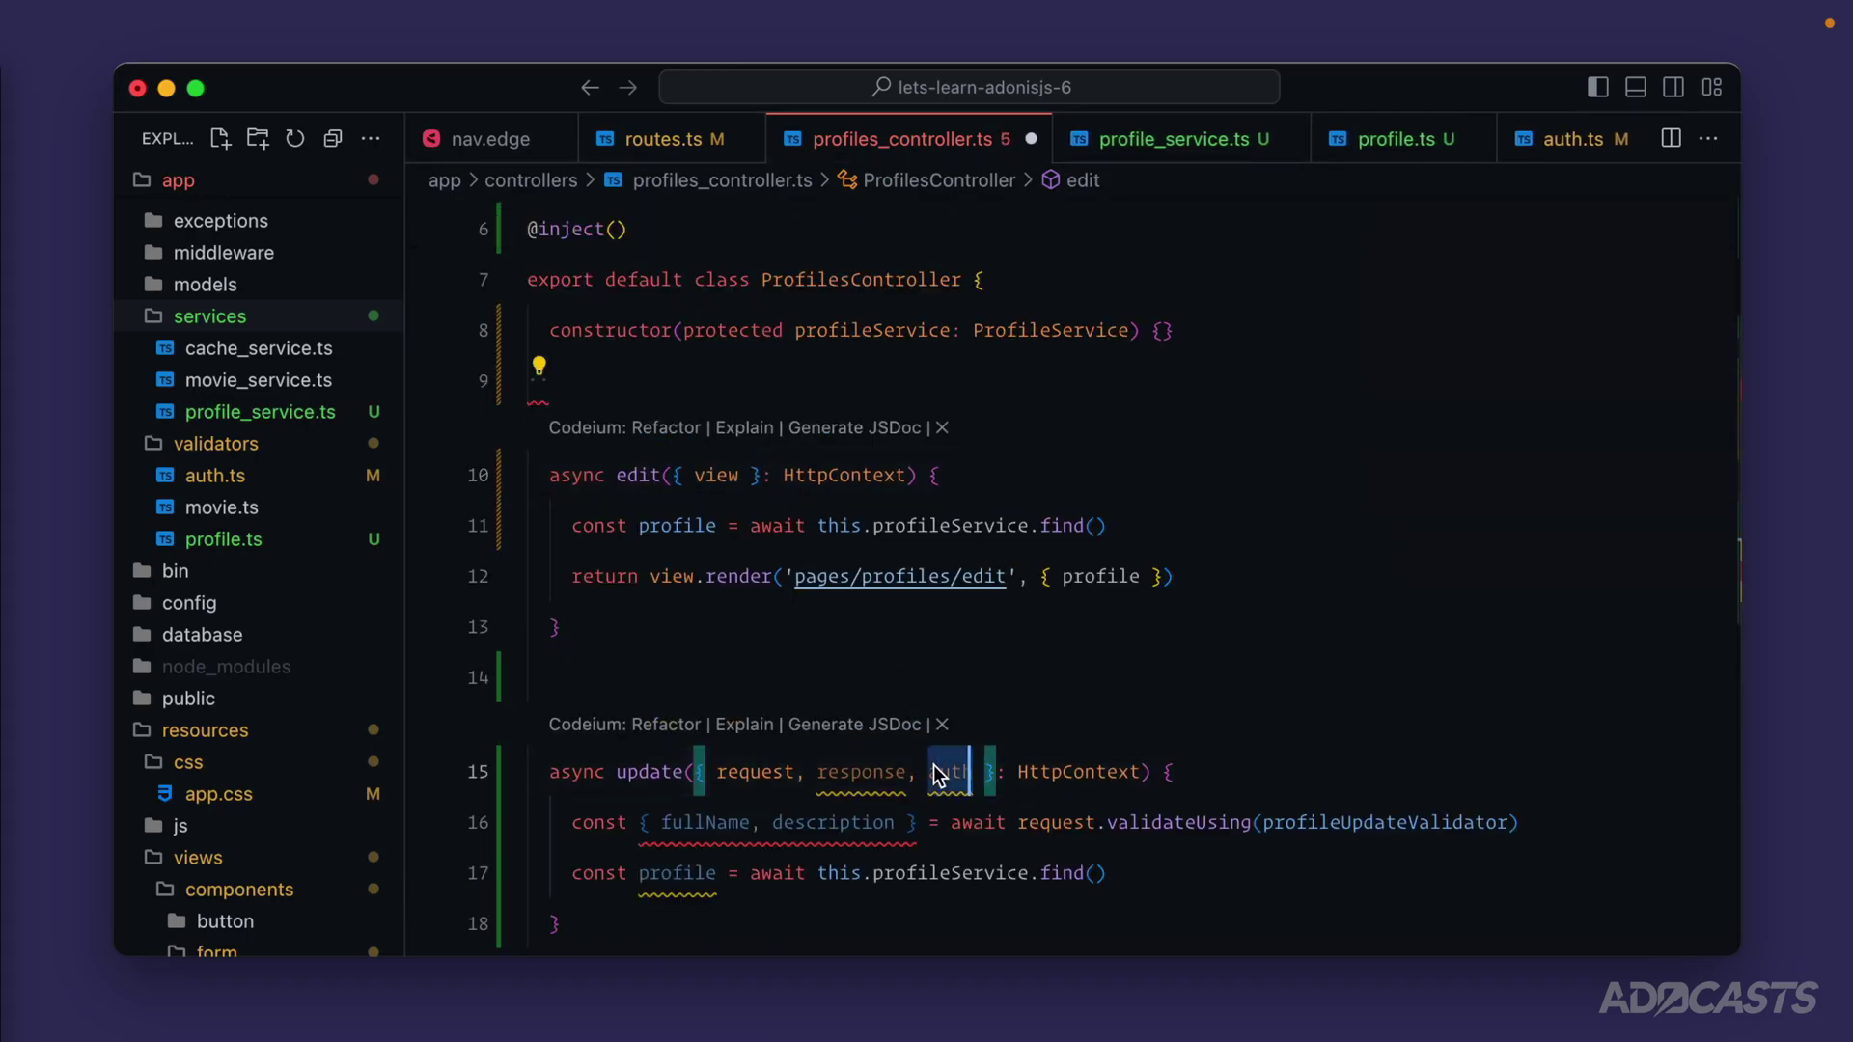
{"action": "double_click", "coordinate": [949, 772]}
{"action": "key", "text": "BackSpace"}
{"action": "key", "text": "BackSpace"}
{"action": "key", "text": "BackSpace"}
{"action": "scroll", "coordinate": [1142, 710], "scroll_direction": "down", "scroll_amount": 3}
{"action": "left_click", "coordinate": [1142, 711]}
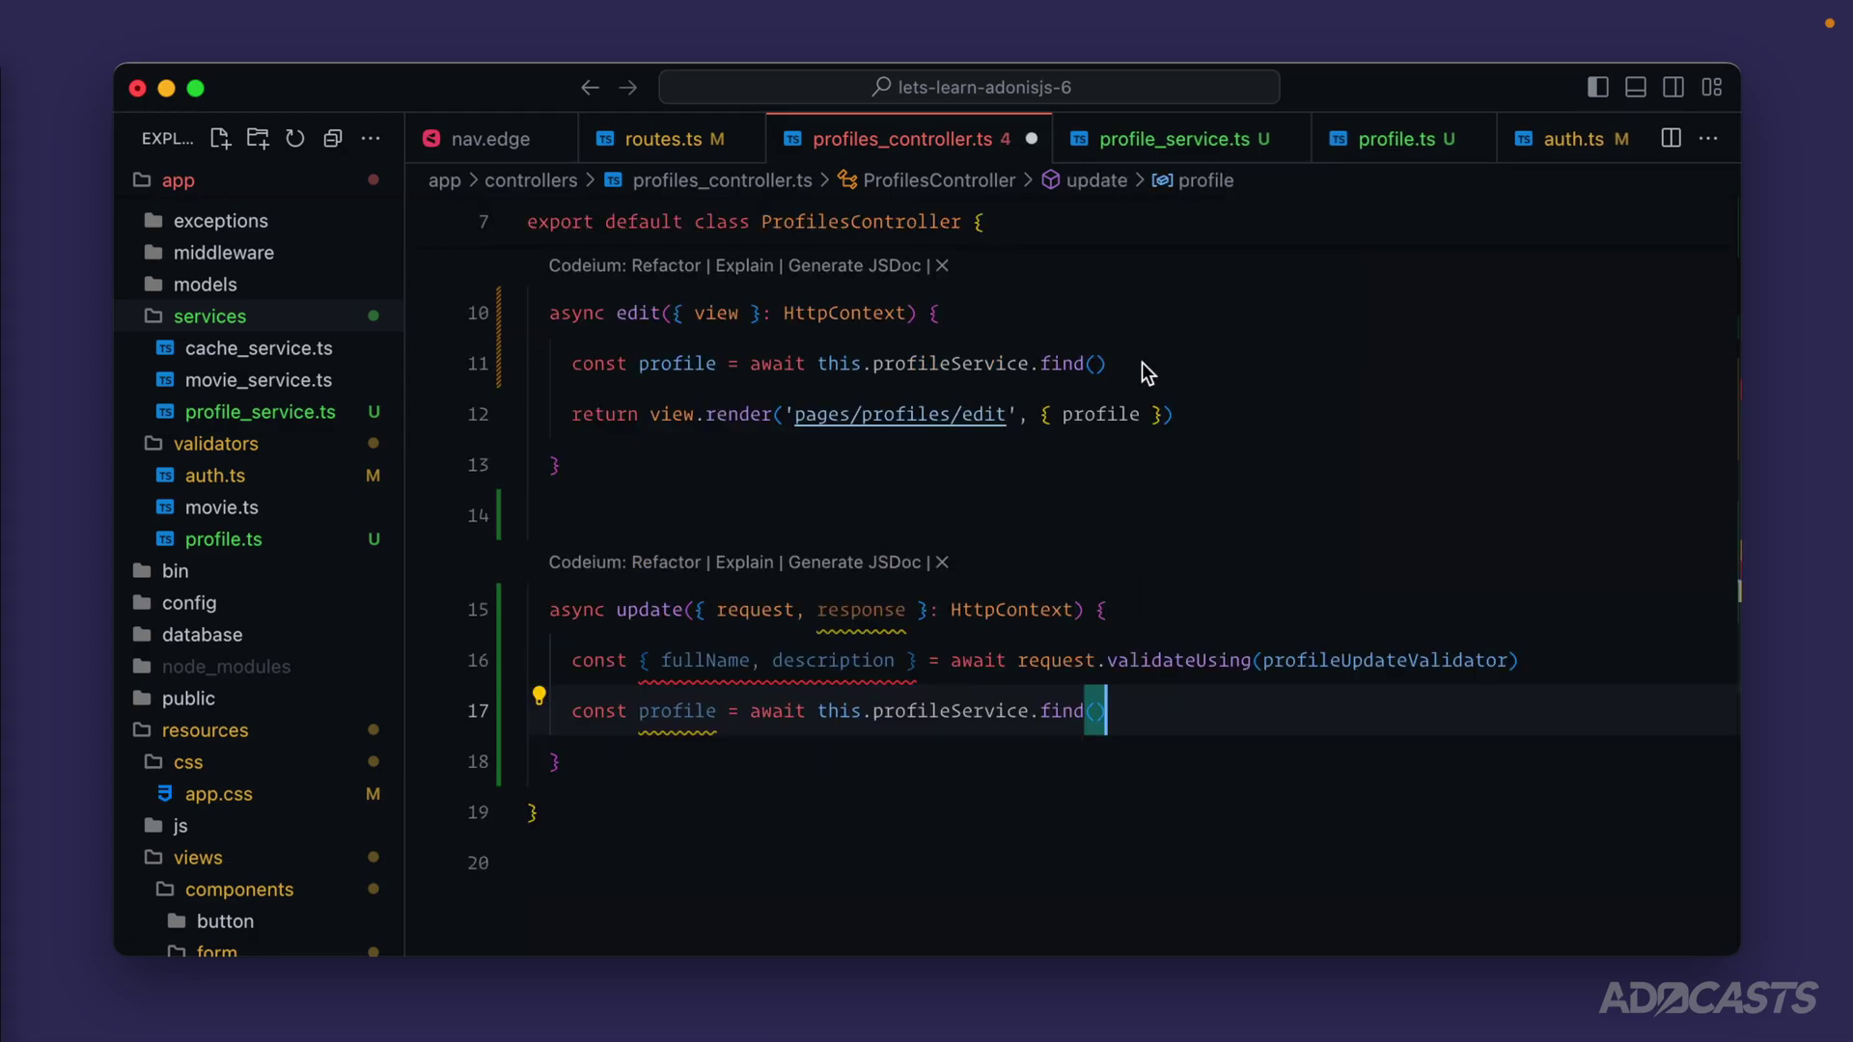
{"action": "key", "text": "ctrl+s"}
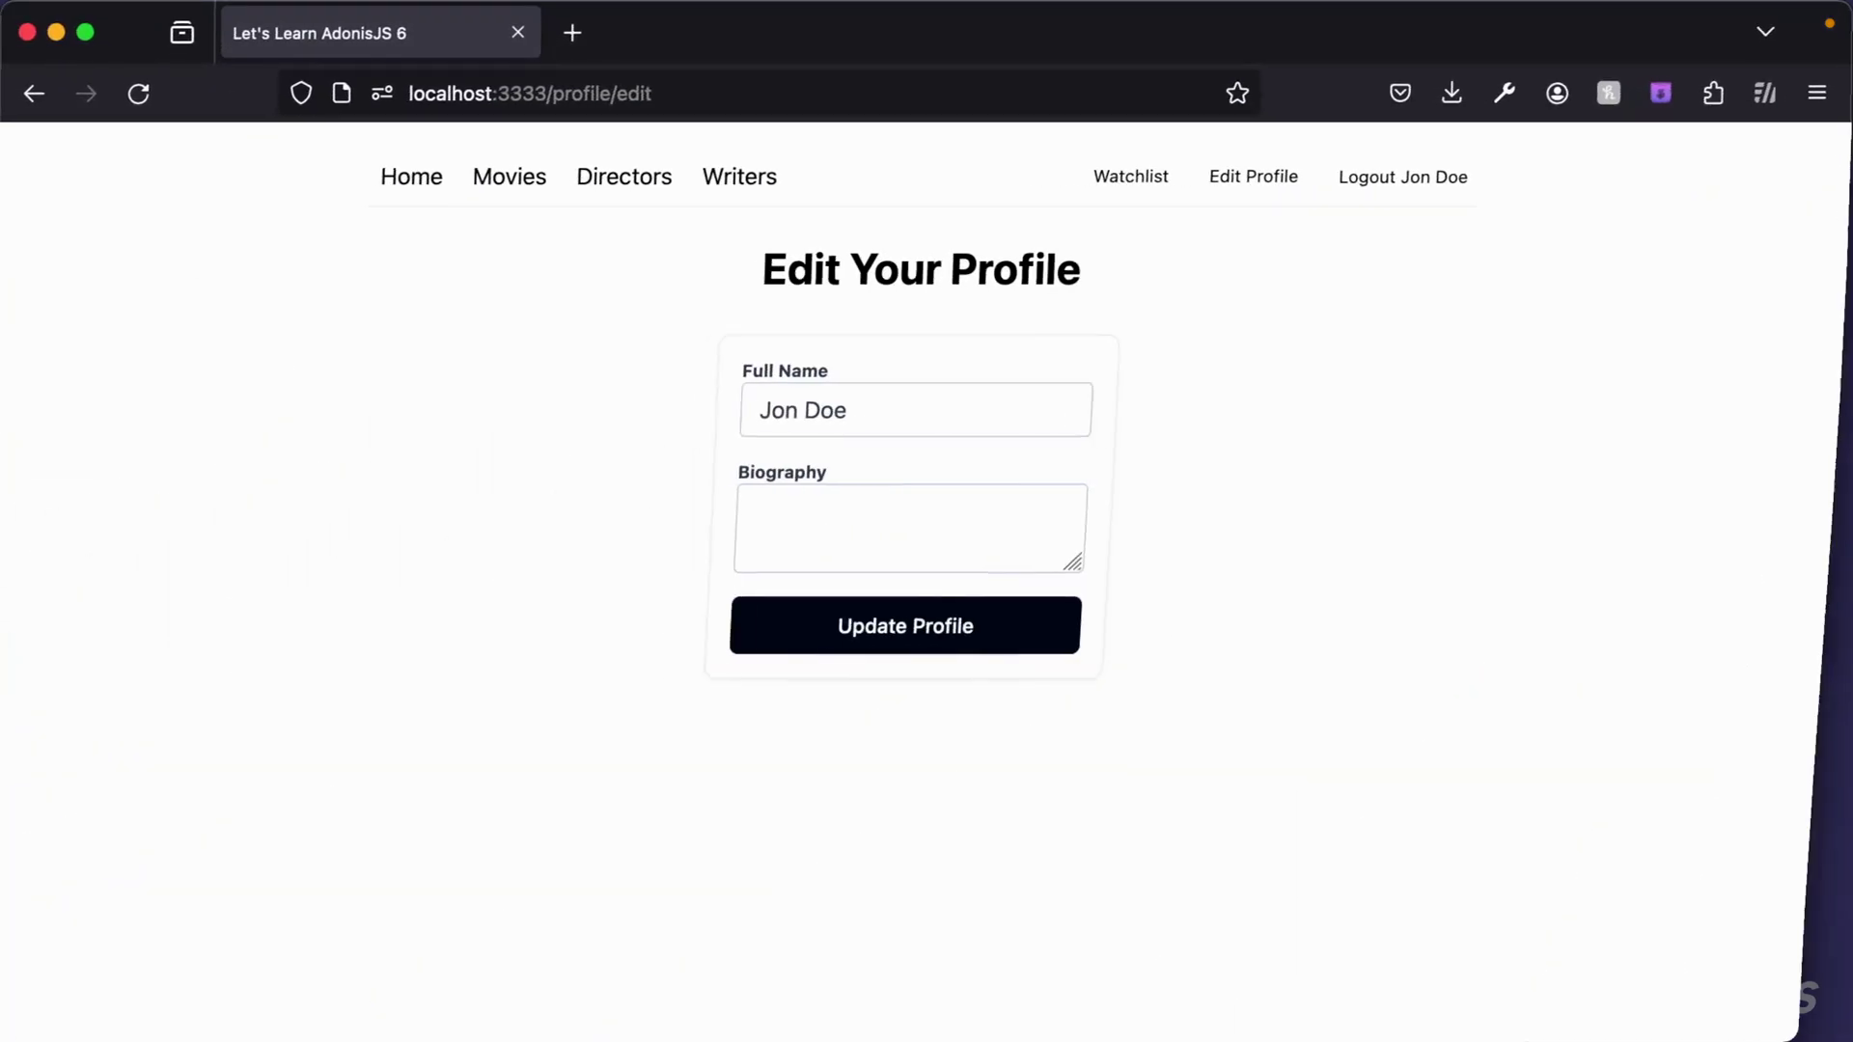
- Reload Edit Your Profile in Firefox, confirm the prefilled name, then add a line below find()
{"action": "left_click", "coordinate": [141, 97]}
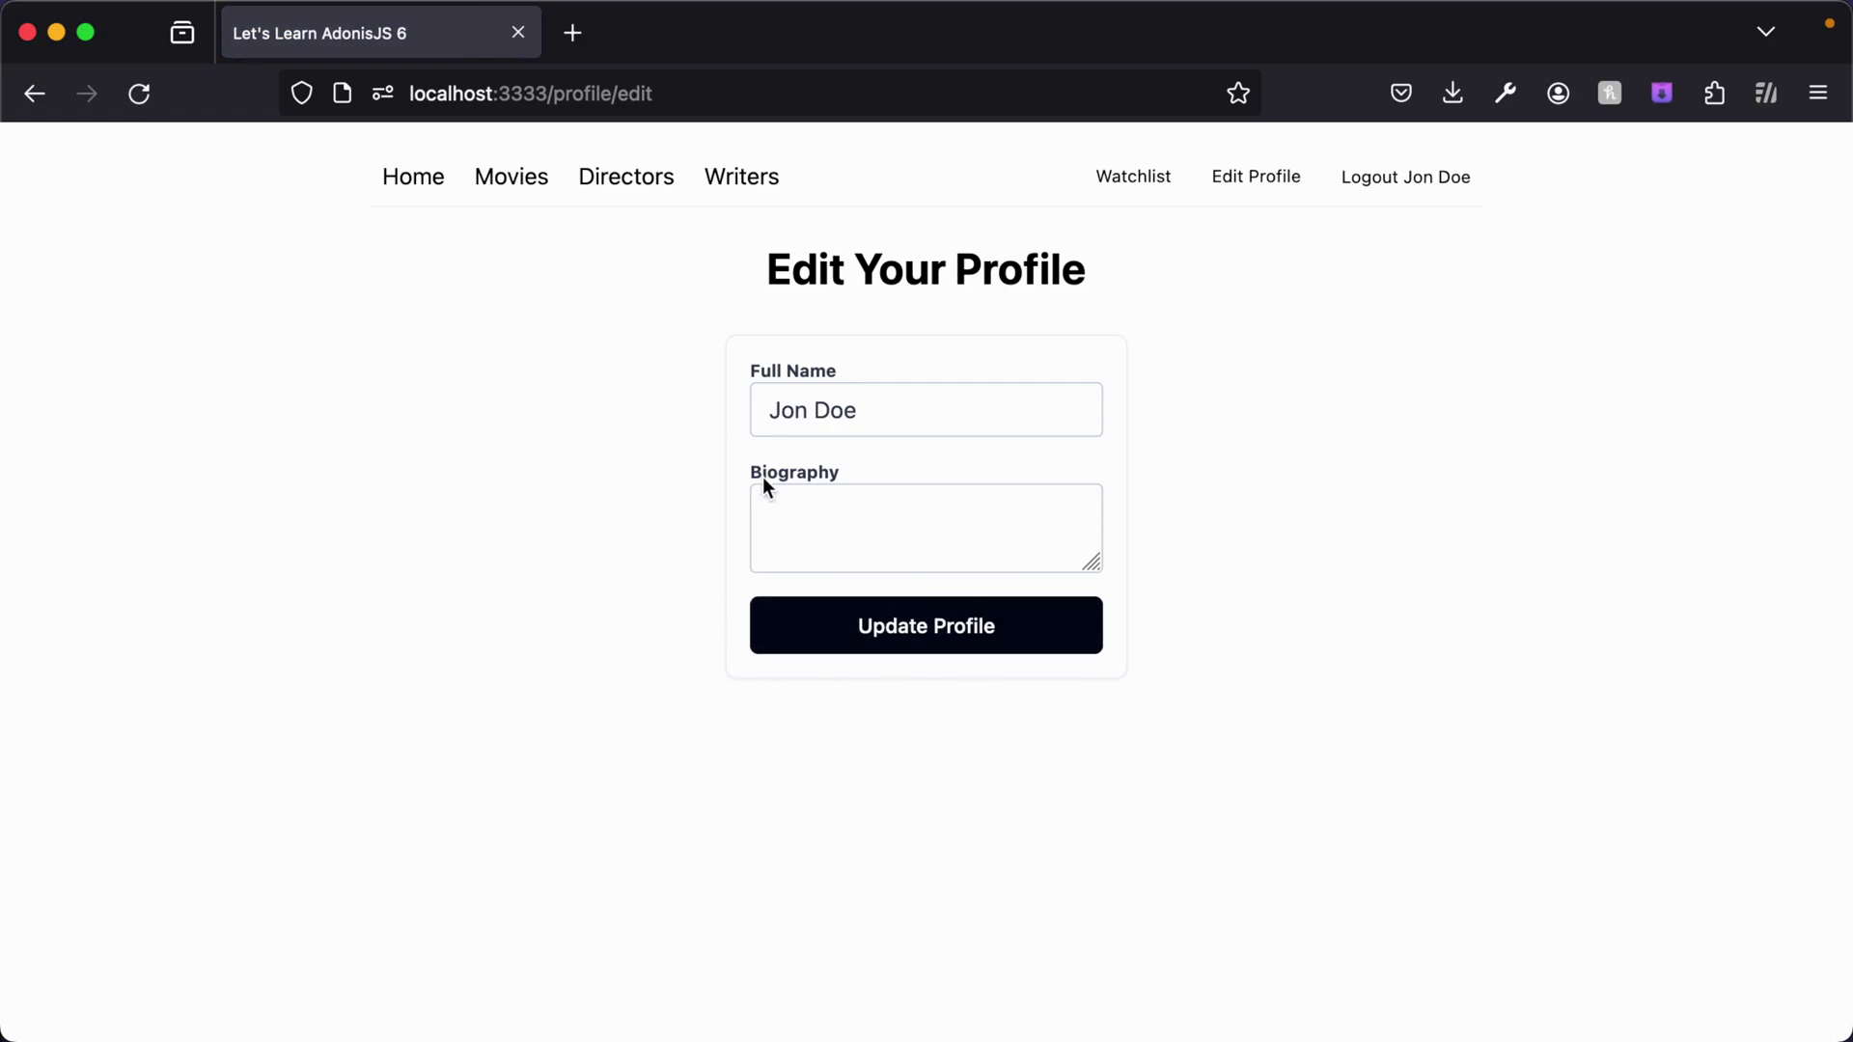
{"action": "left_click", "coordinate": [54, 32]}
{"action": "key", "text": "Return"}
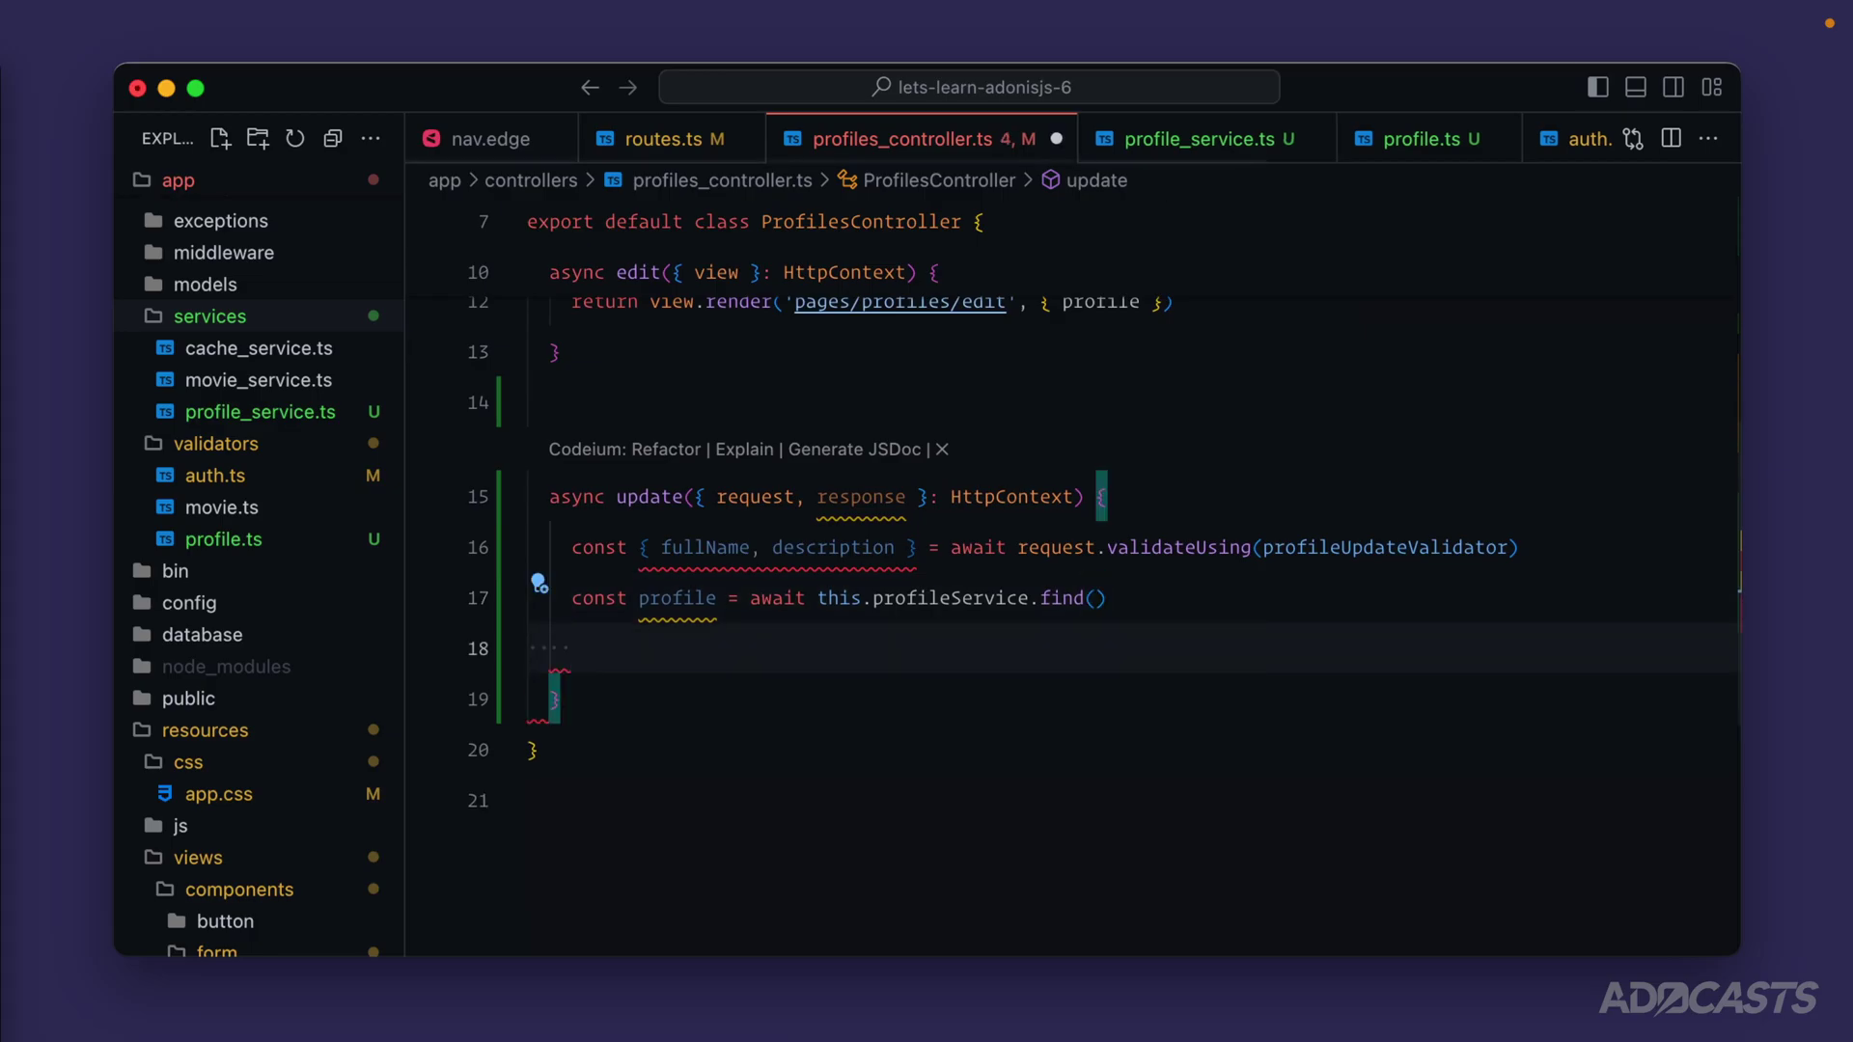
- Write the description merge and save lines in update, then clear line 19 to rewrite it
{"action": "key", "text": "Return"}
{"action": "type", "text": "profi"}
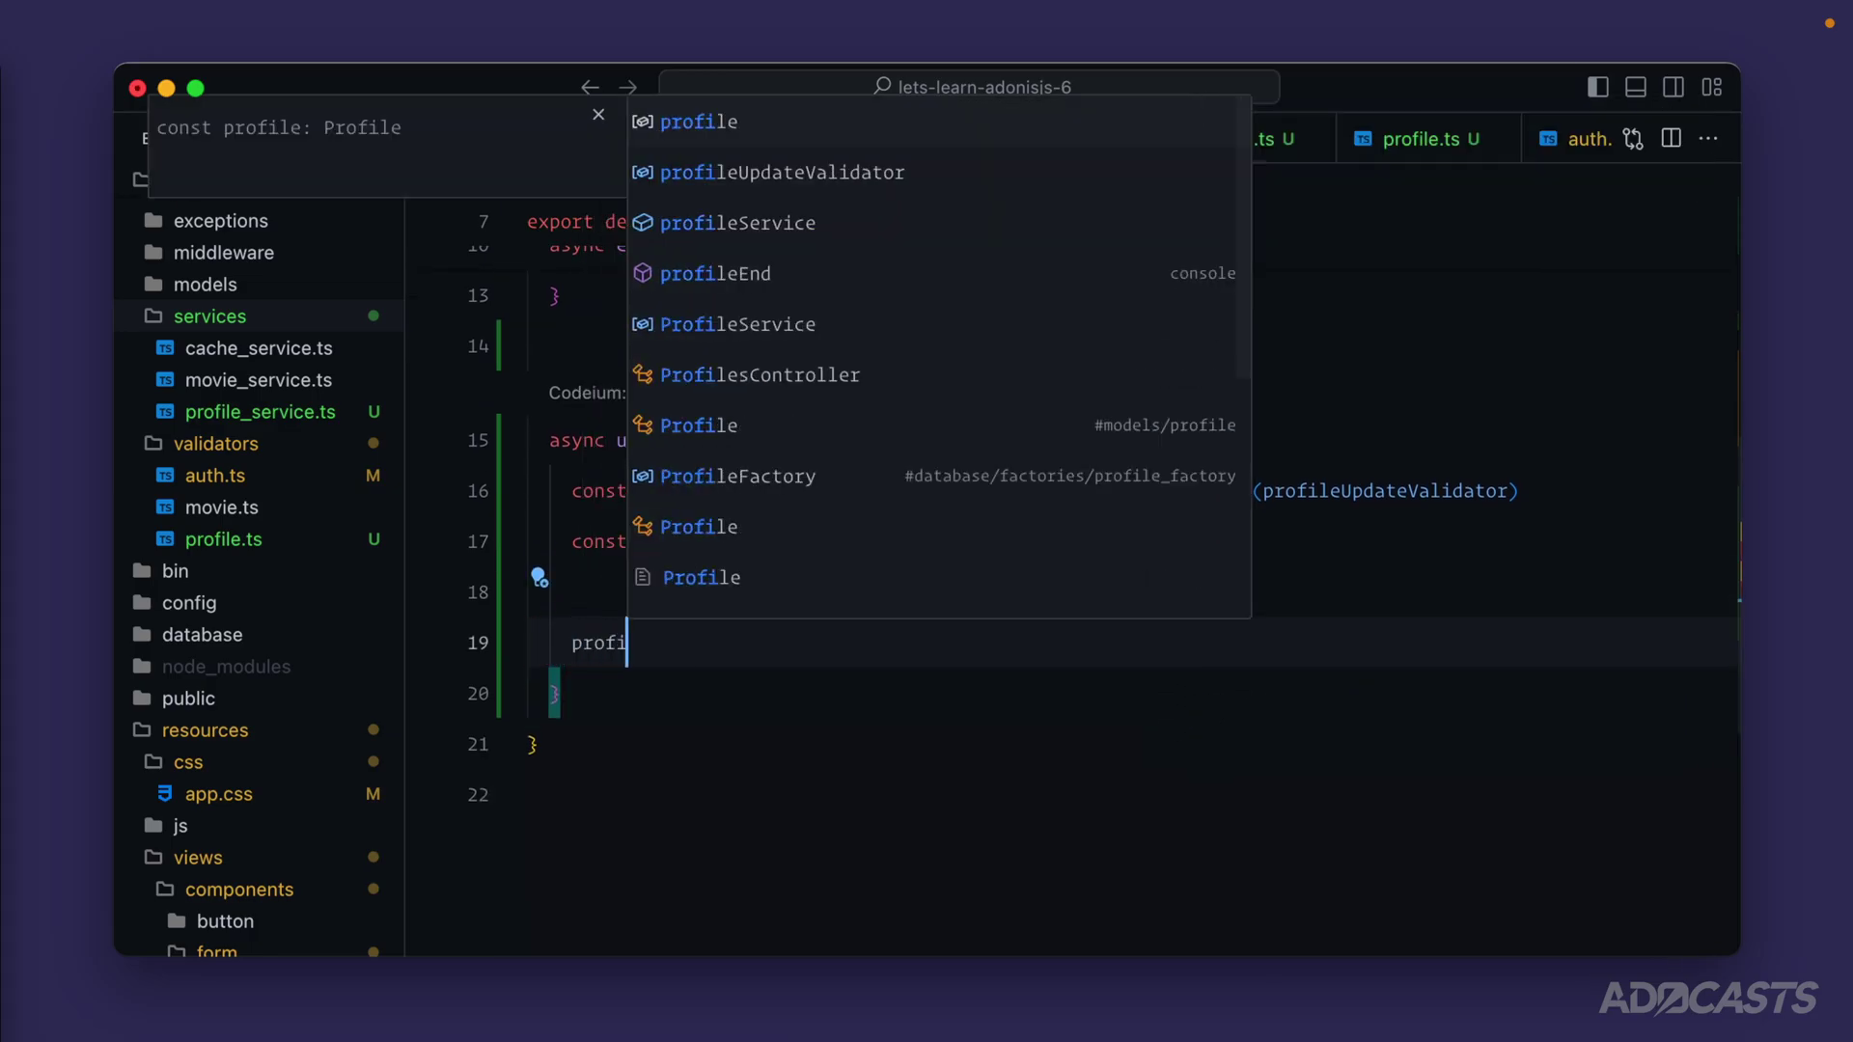
{"action": "type", "text": "le.description = "}
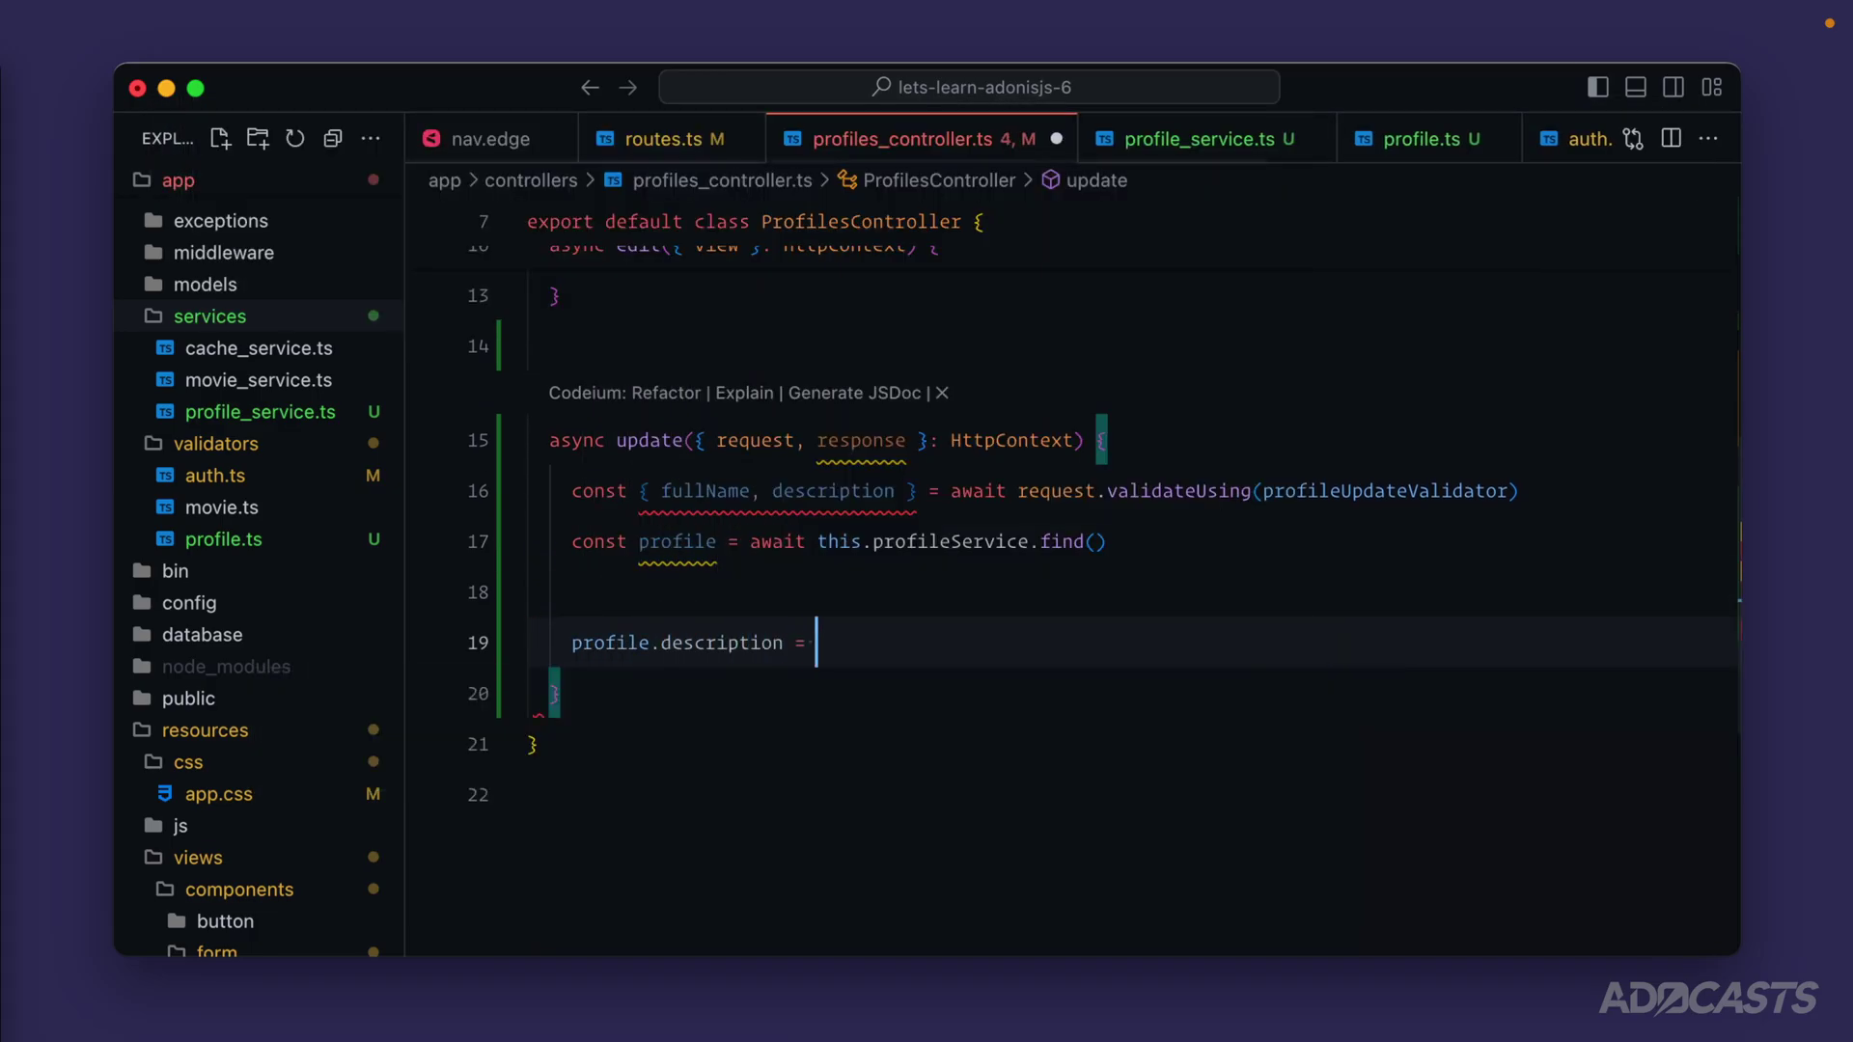
{"action": "type", "text": "description"}
{"action": "key", "text": "Return"}
{"action": "type", "text": "await"}
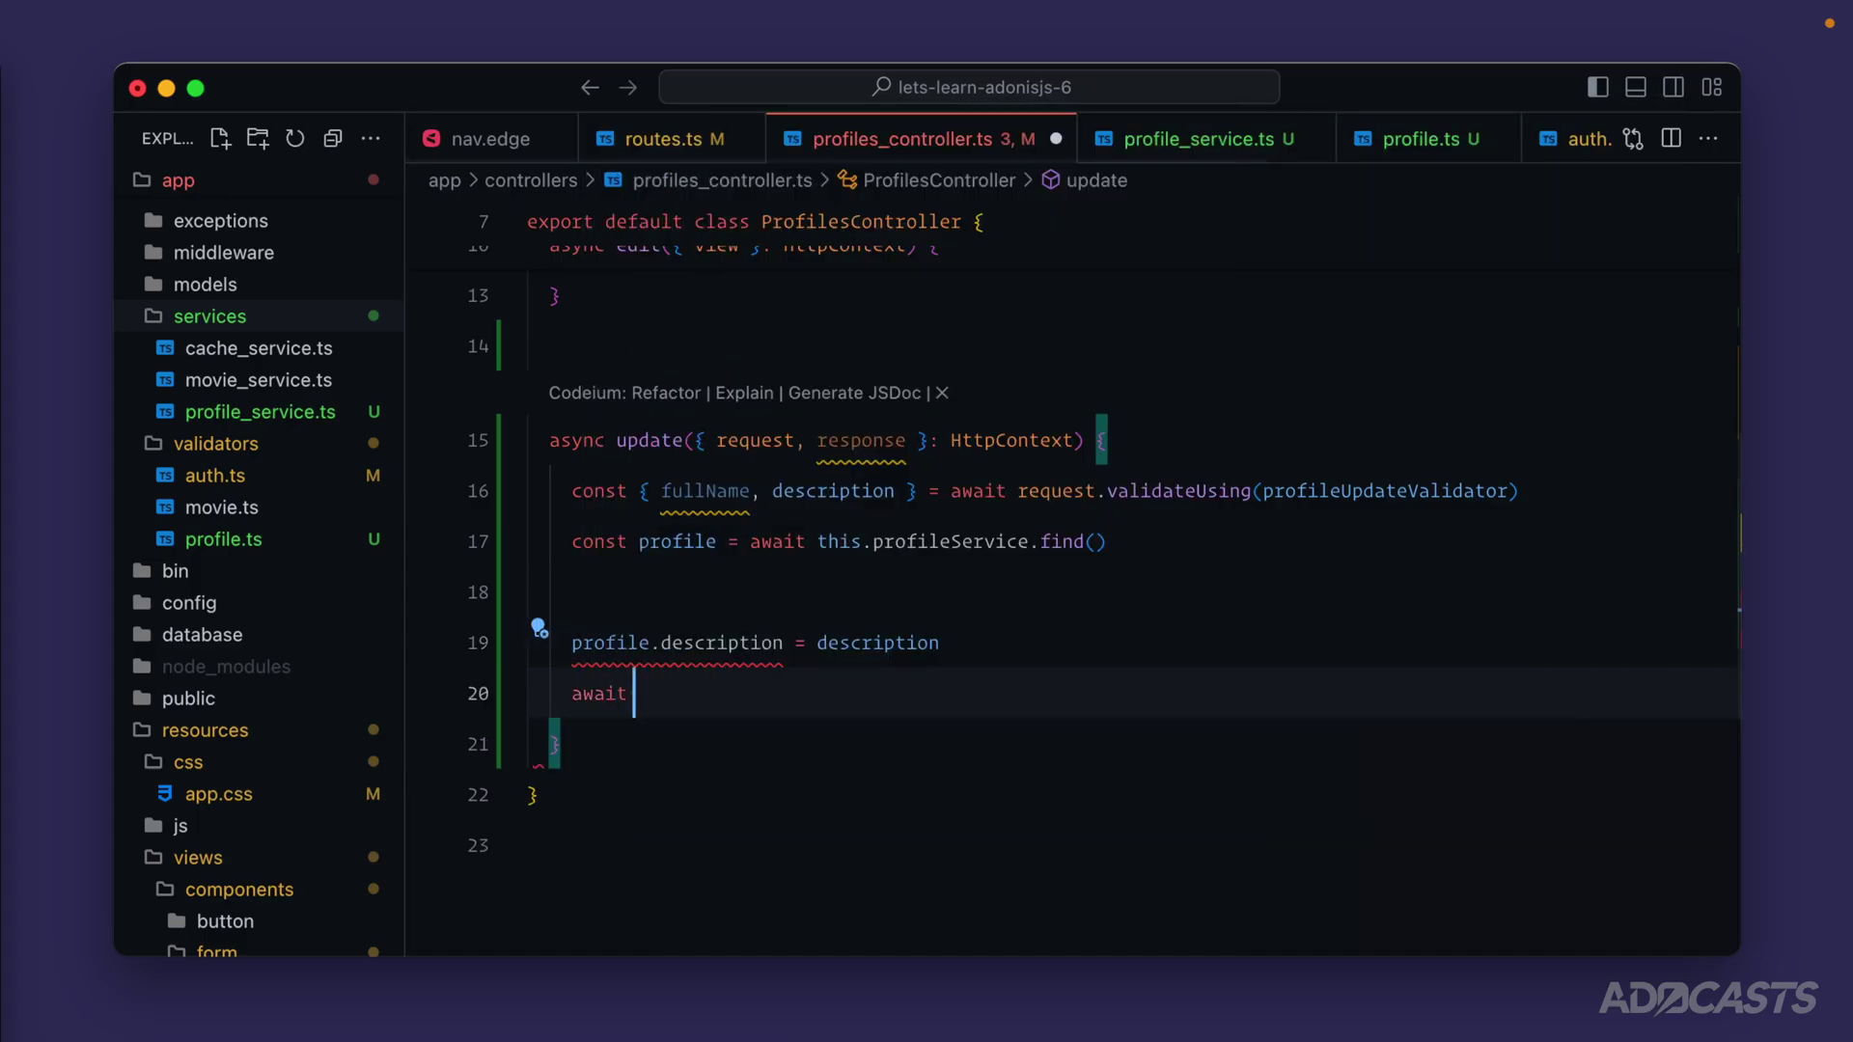
{"action": "type", "text": " profile.save()"}
{"action": "key", "text": "shift+Home"}
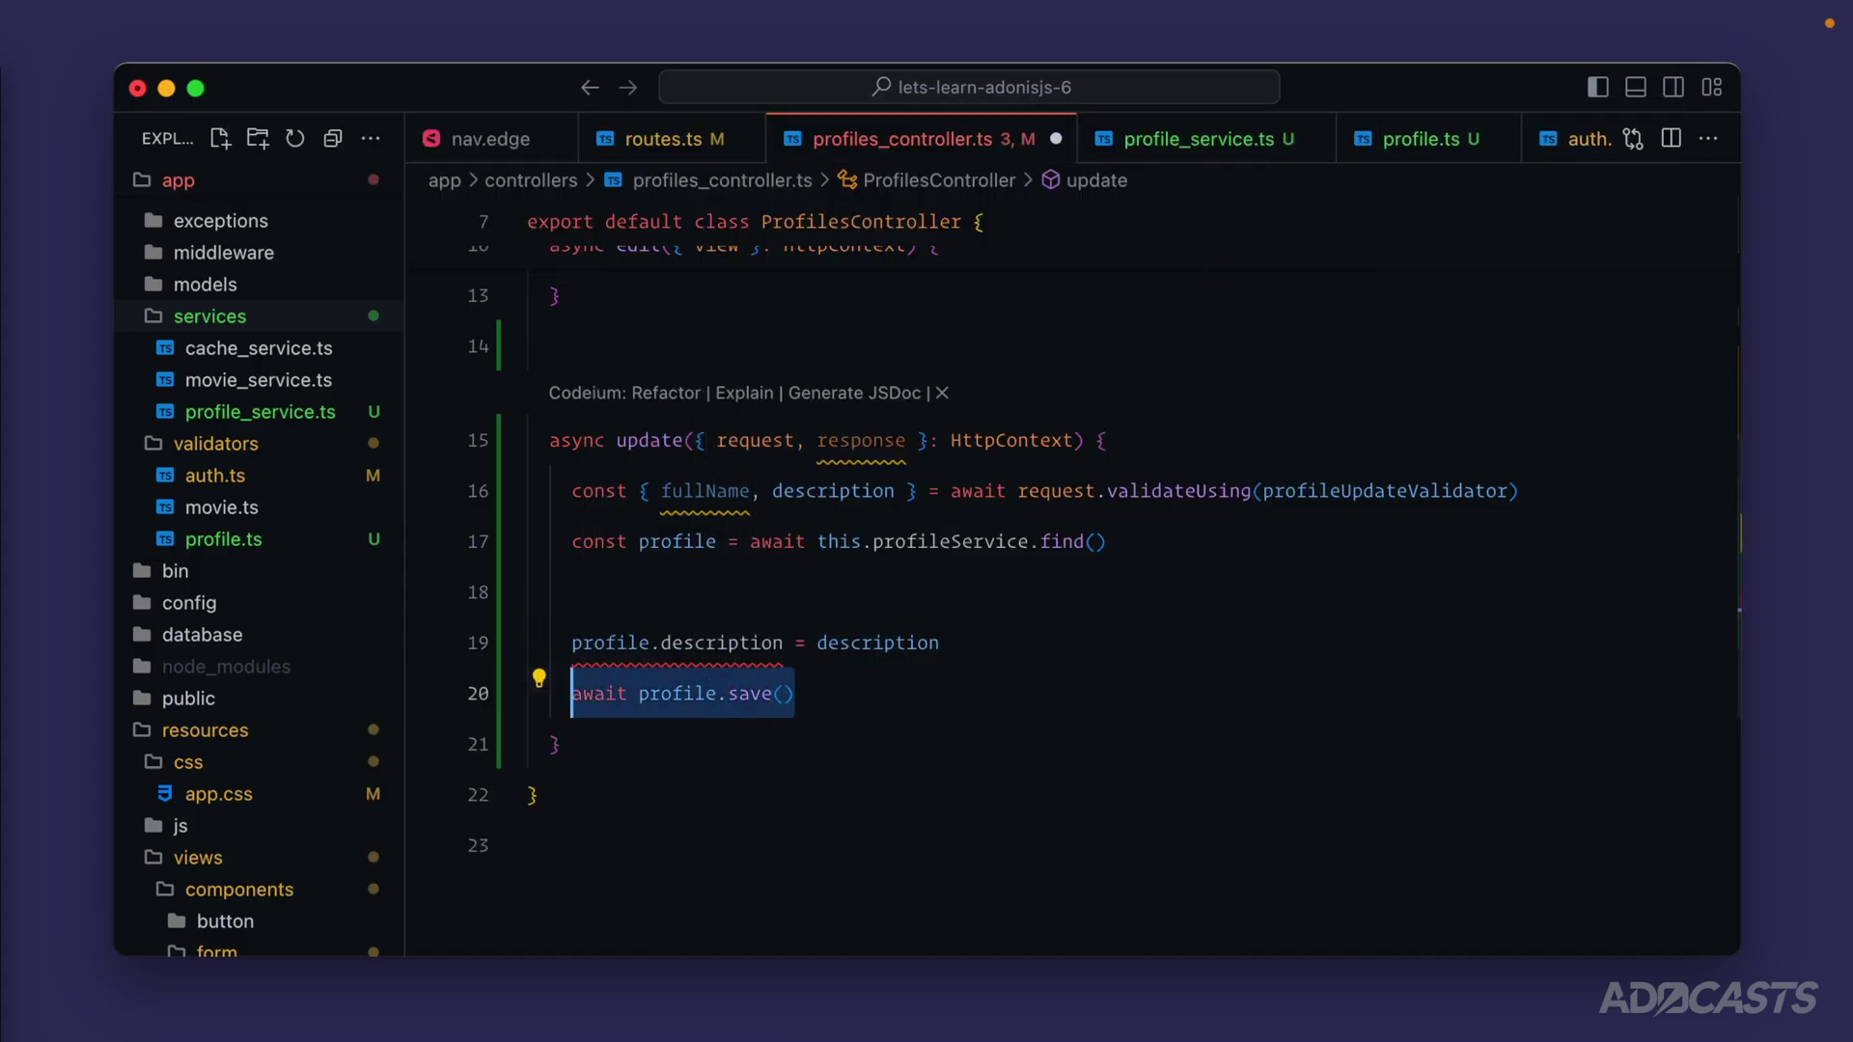
{"action": "left_click", "coordinate": [1025, 641]}
{"action": "key", "text": "shift+Home"}
{"action": "key", "text": "BackSpace"}
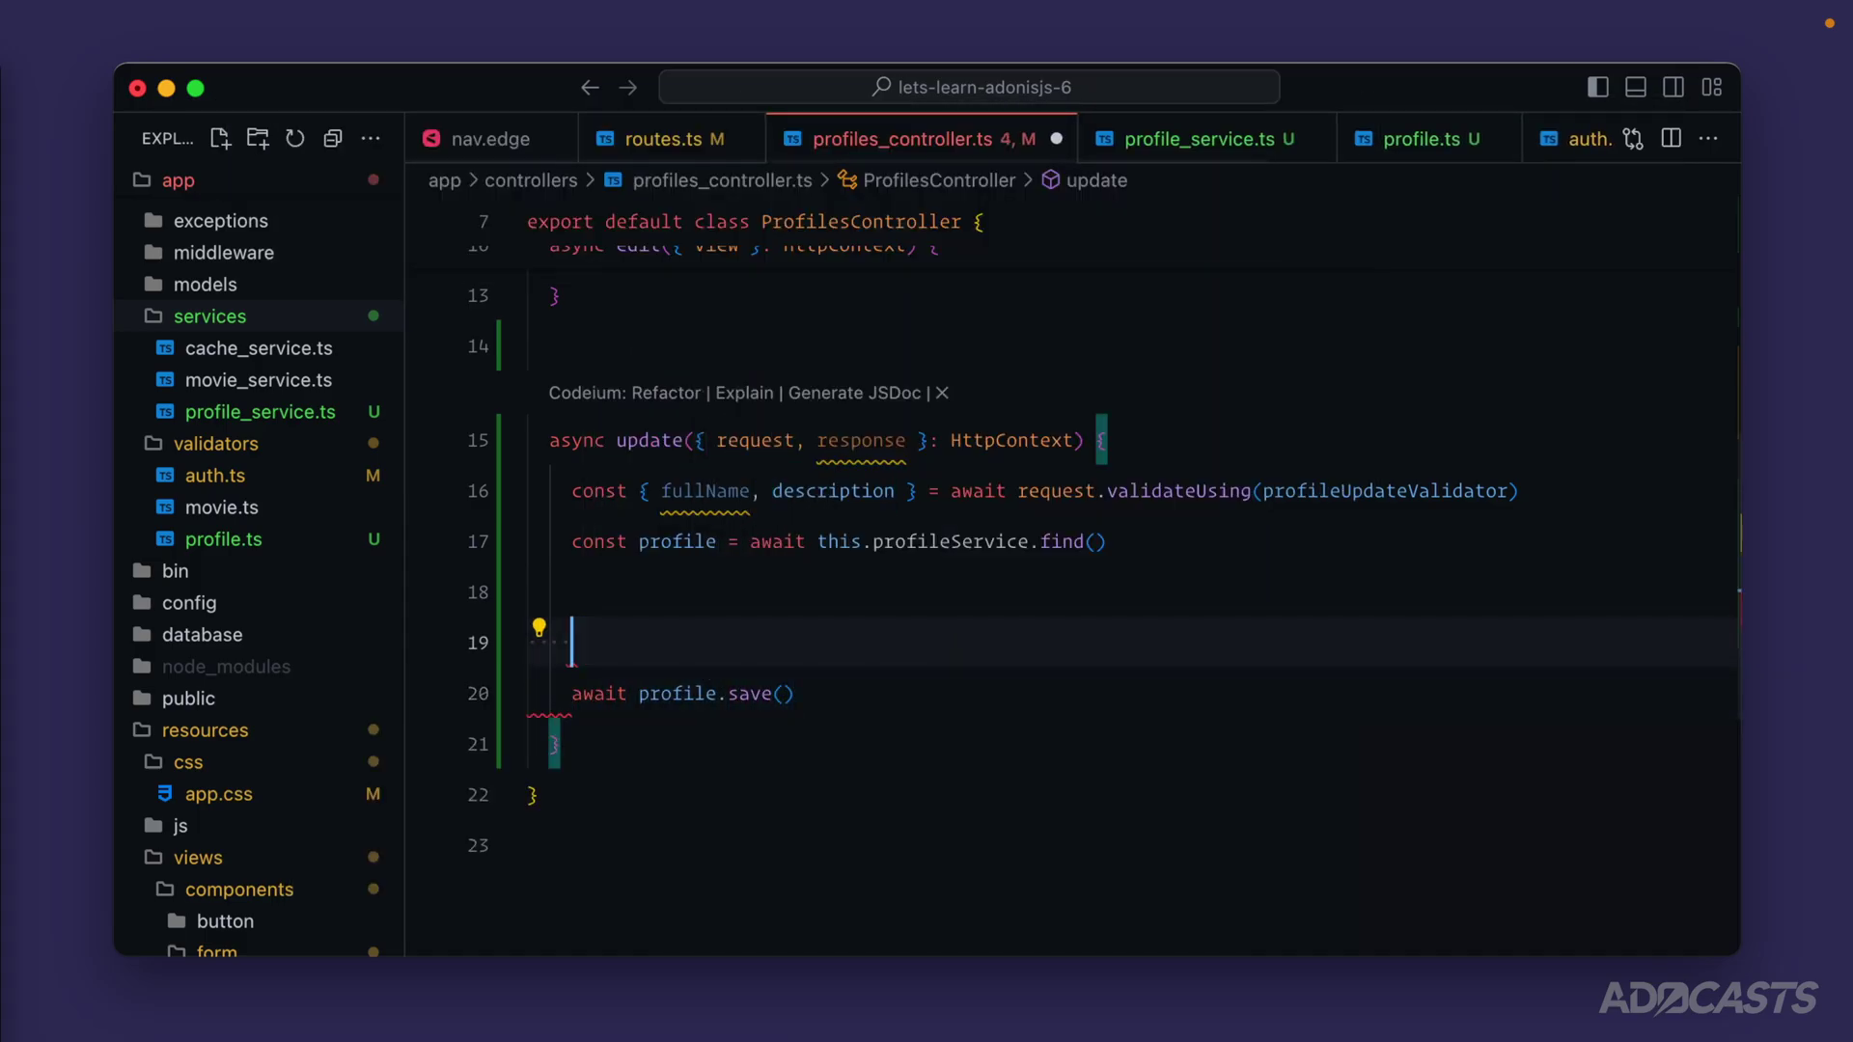
{"action": "type", "text": "profile.merg"}
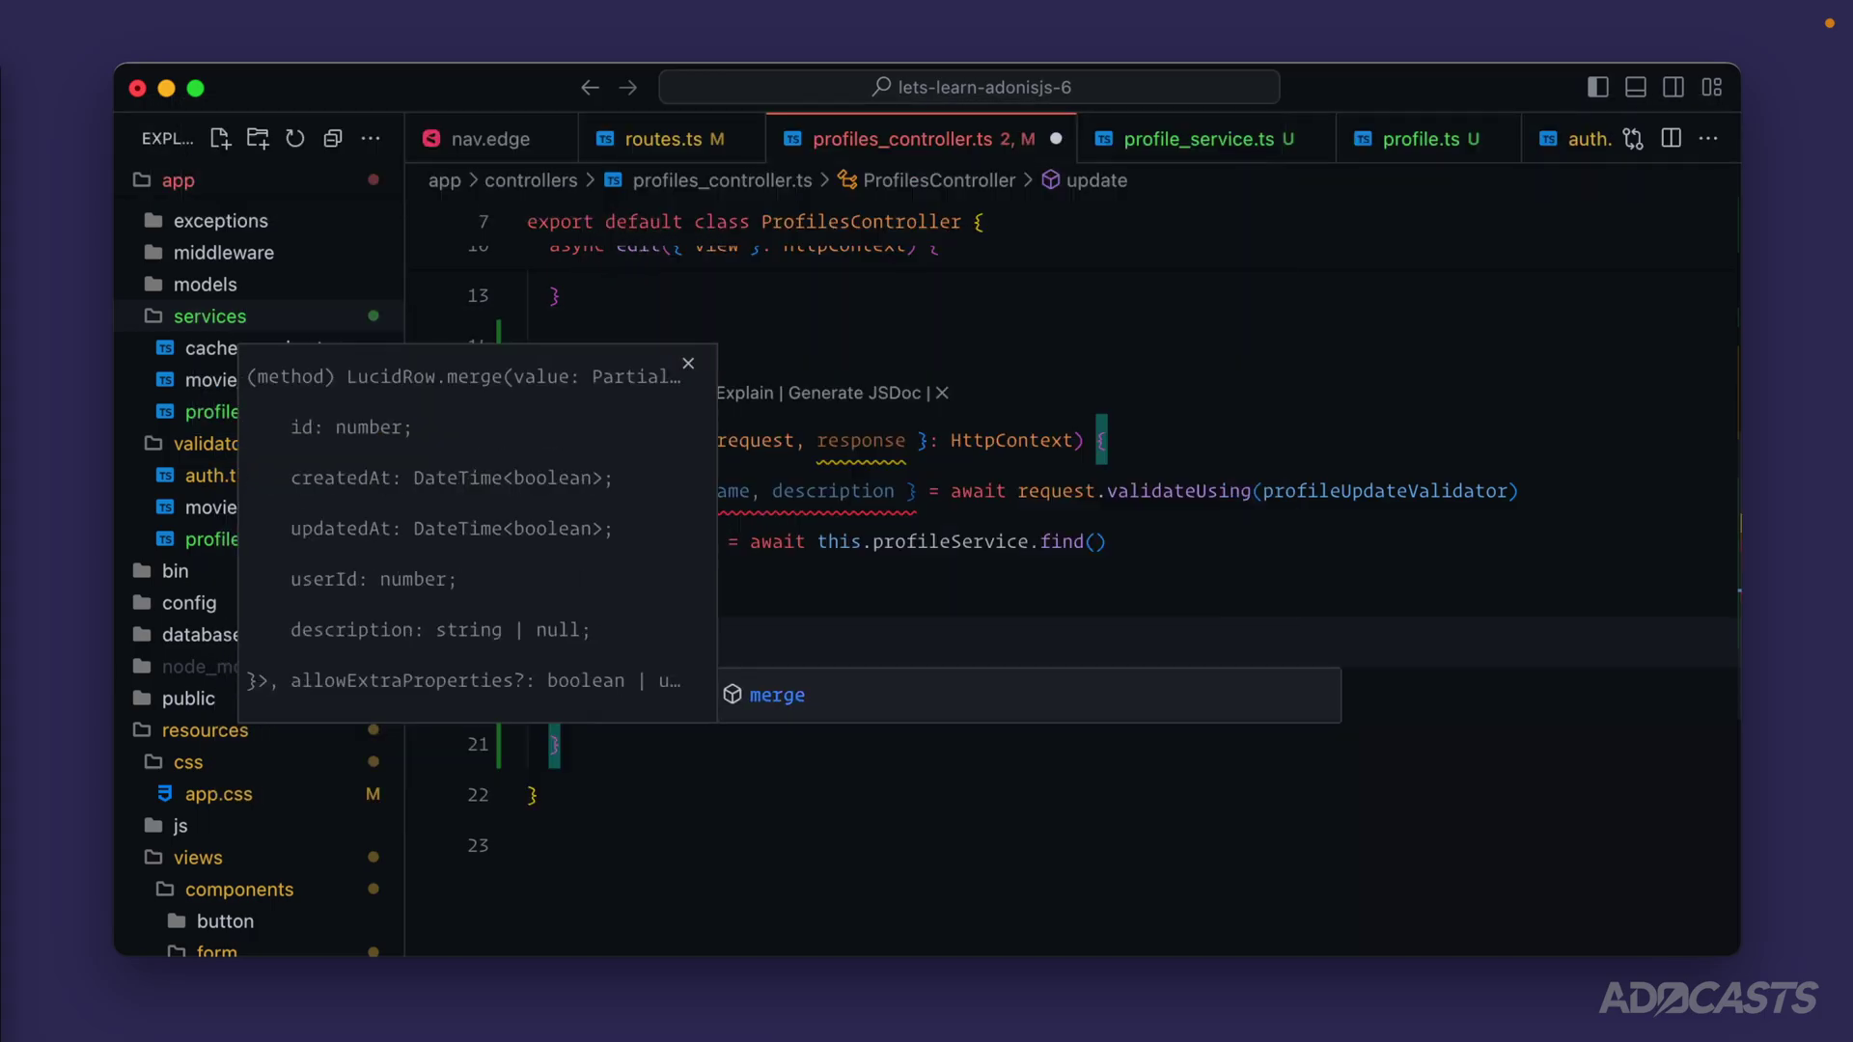
{"action": "type", "text": "e({"}
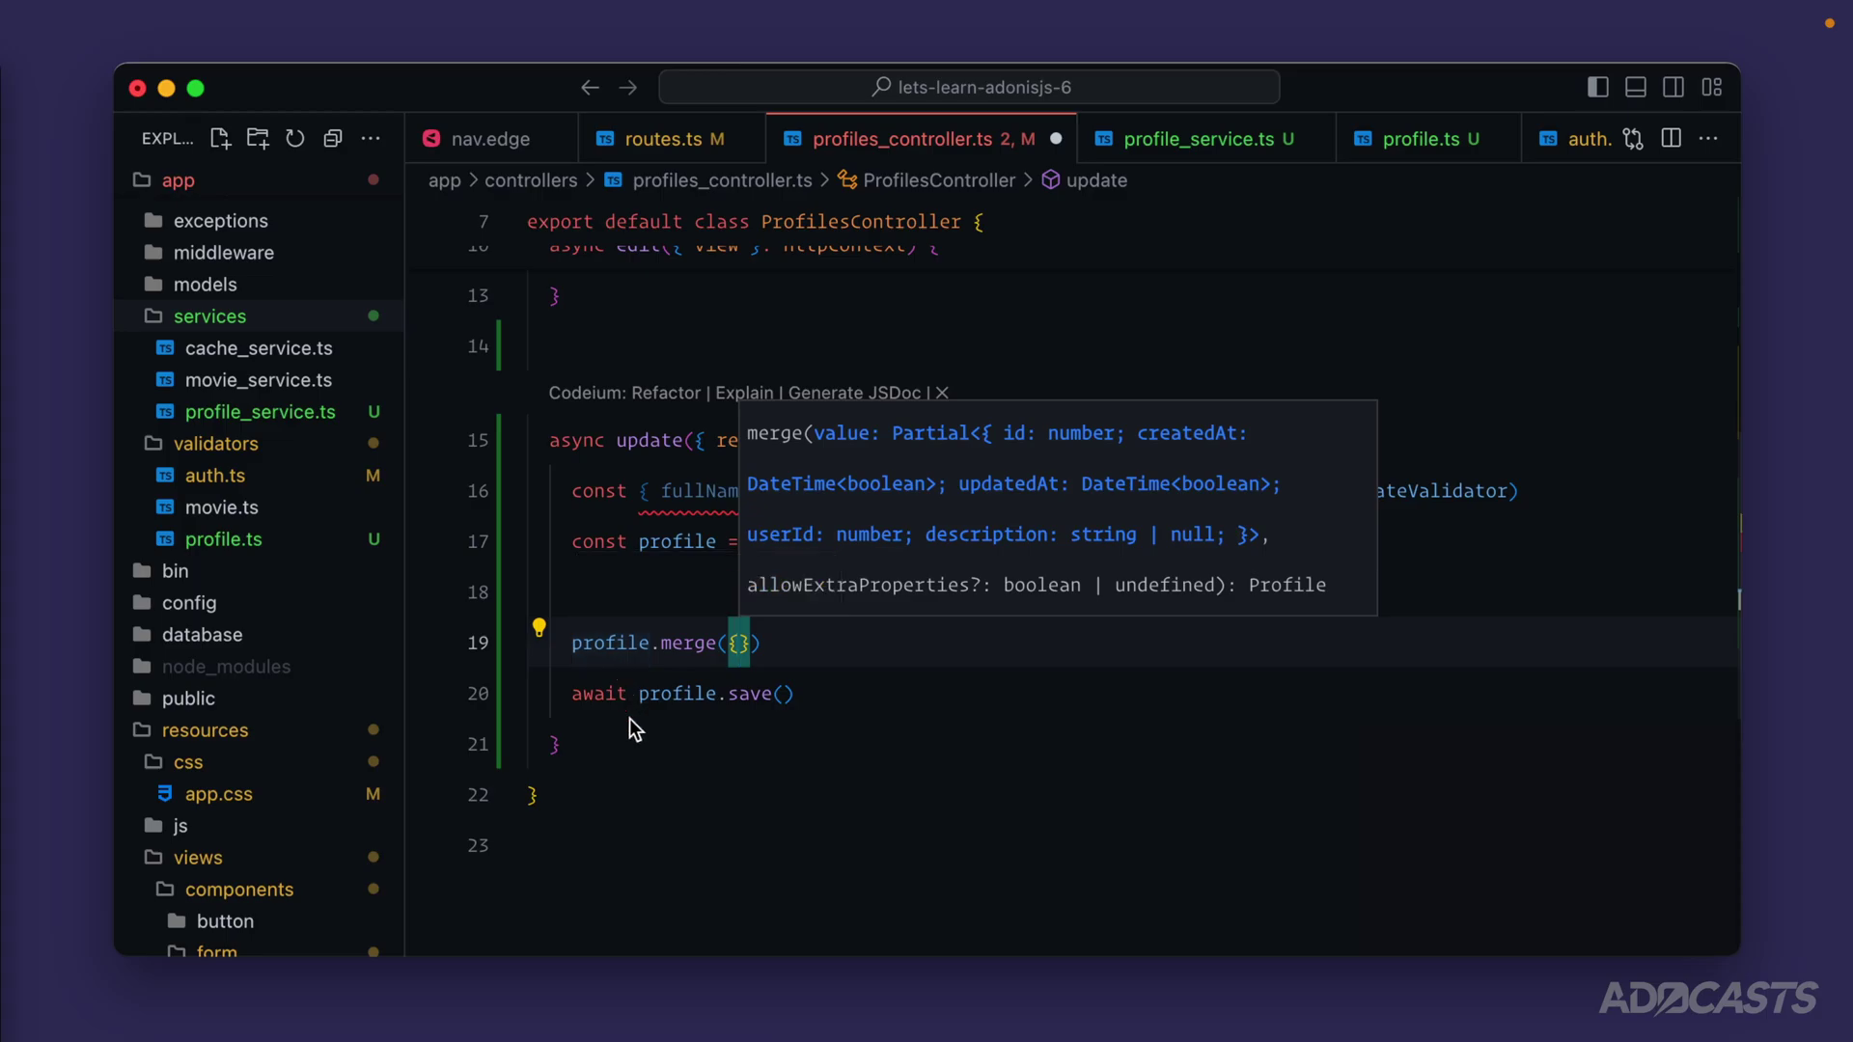
{"action": "type", "text": " description "}
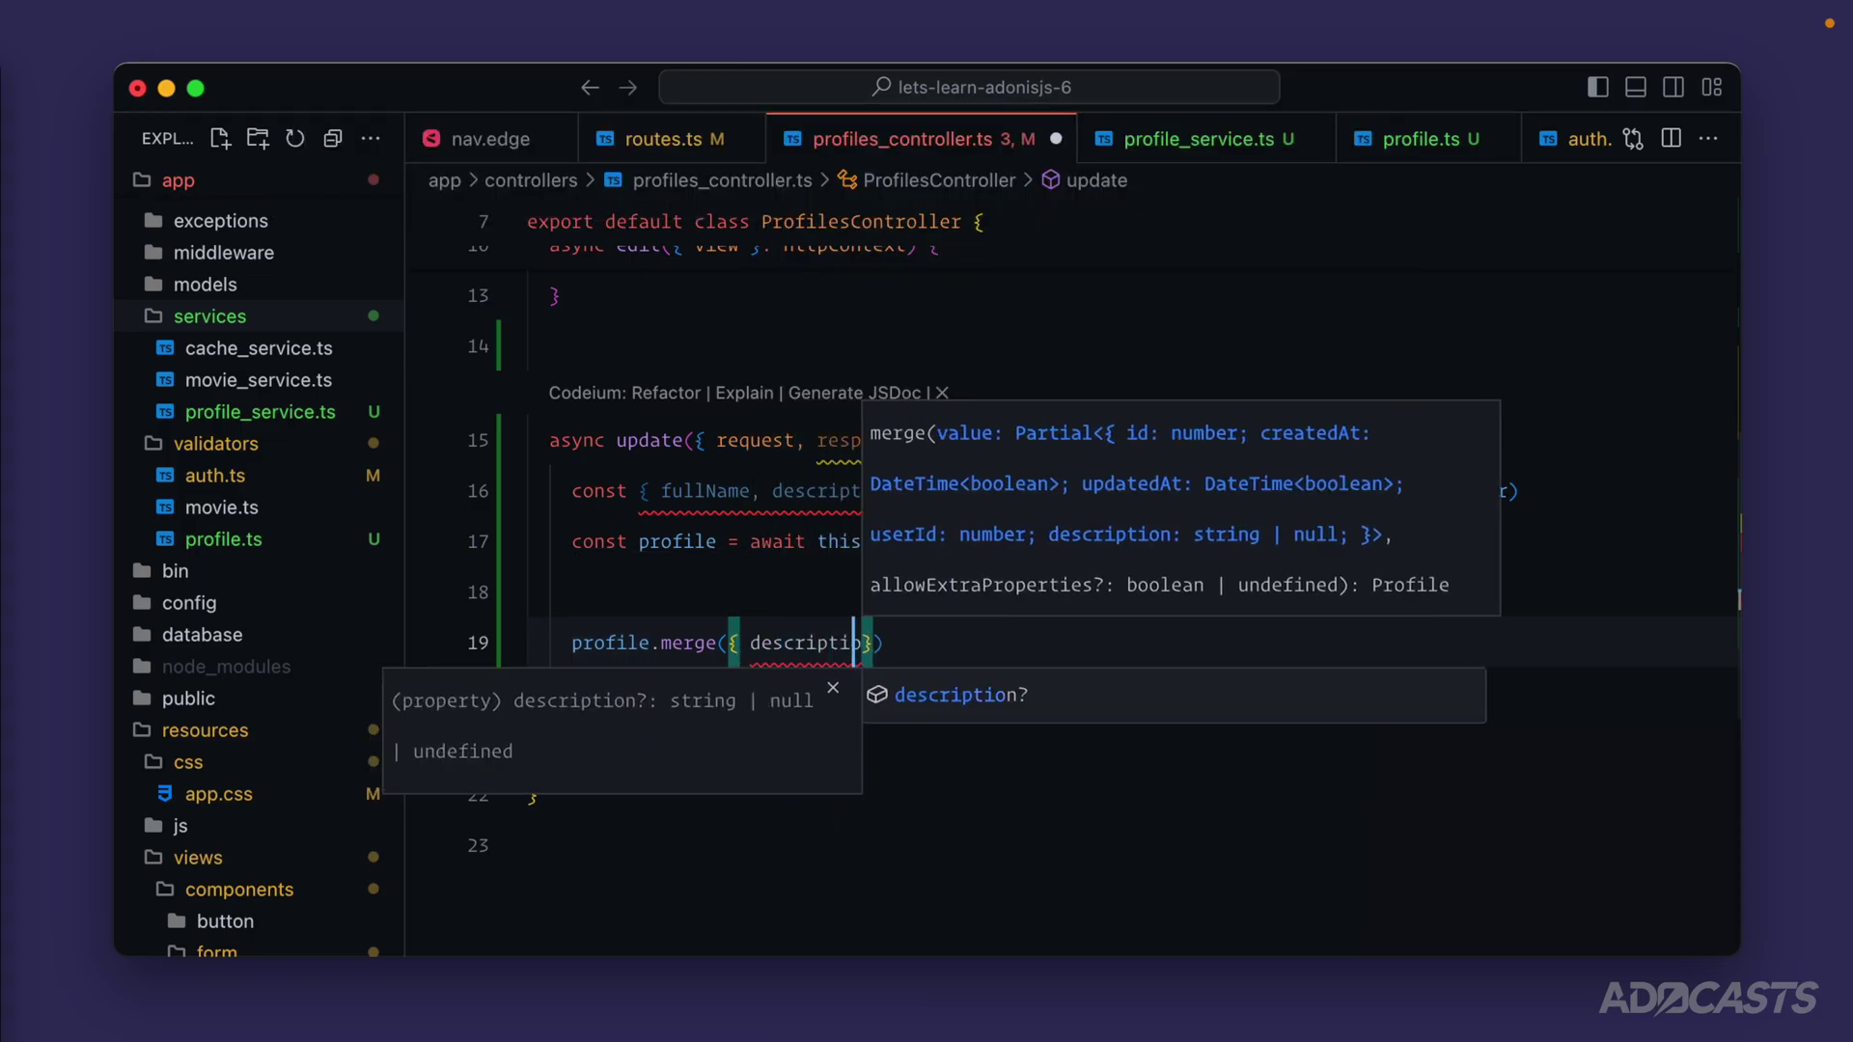
{"action": "type", "text": "}"}
- Chain save() onto profile.merge({ description }) as one awaited statement, with a blank line above
{"action": "key", "text": "ctrl+shift+super+Right"}
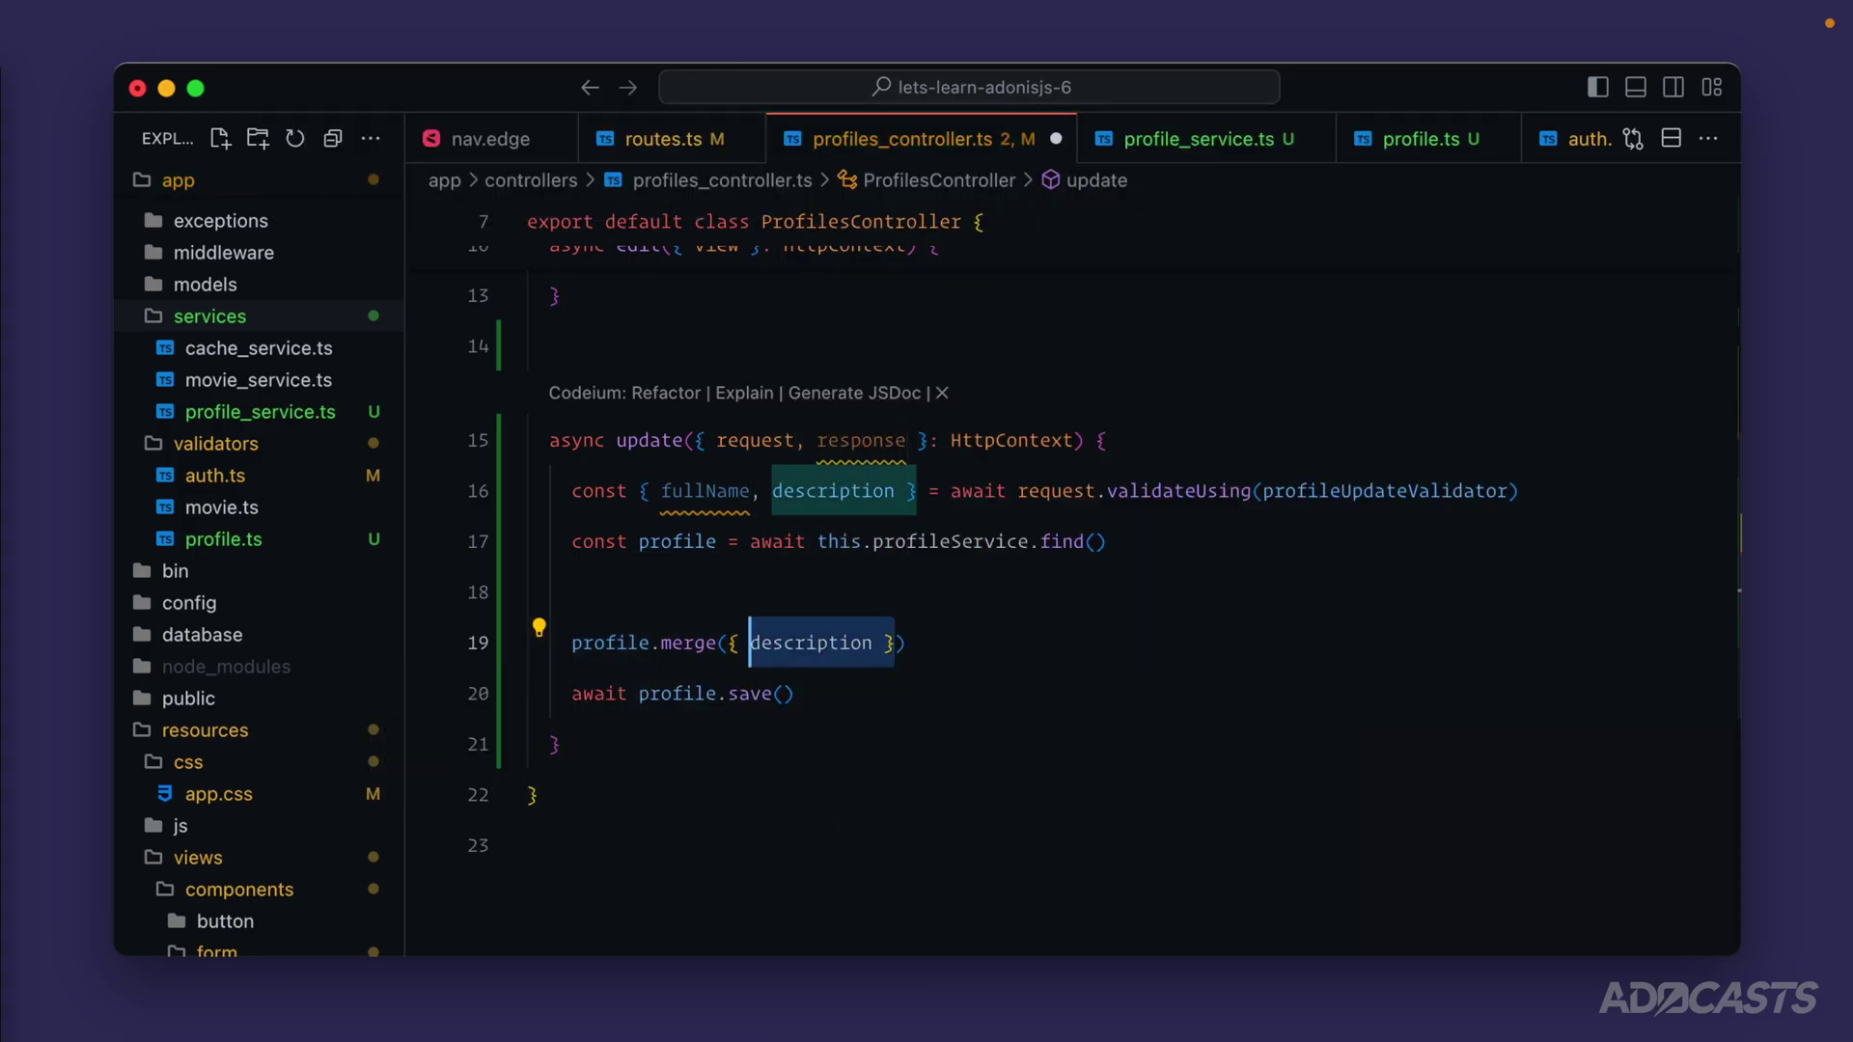
{"action": "key", "text": "ctrl+shift+super+Right"}
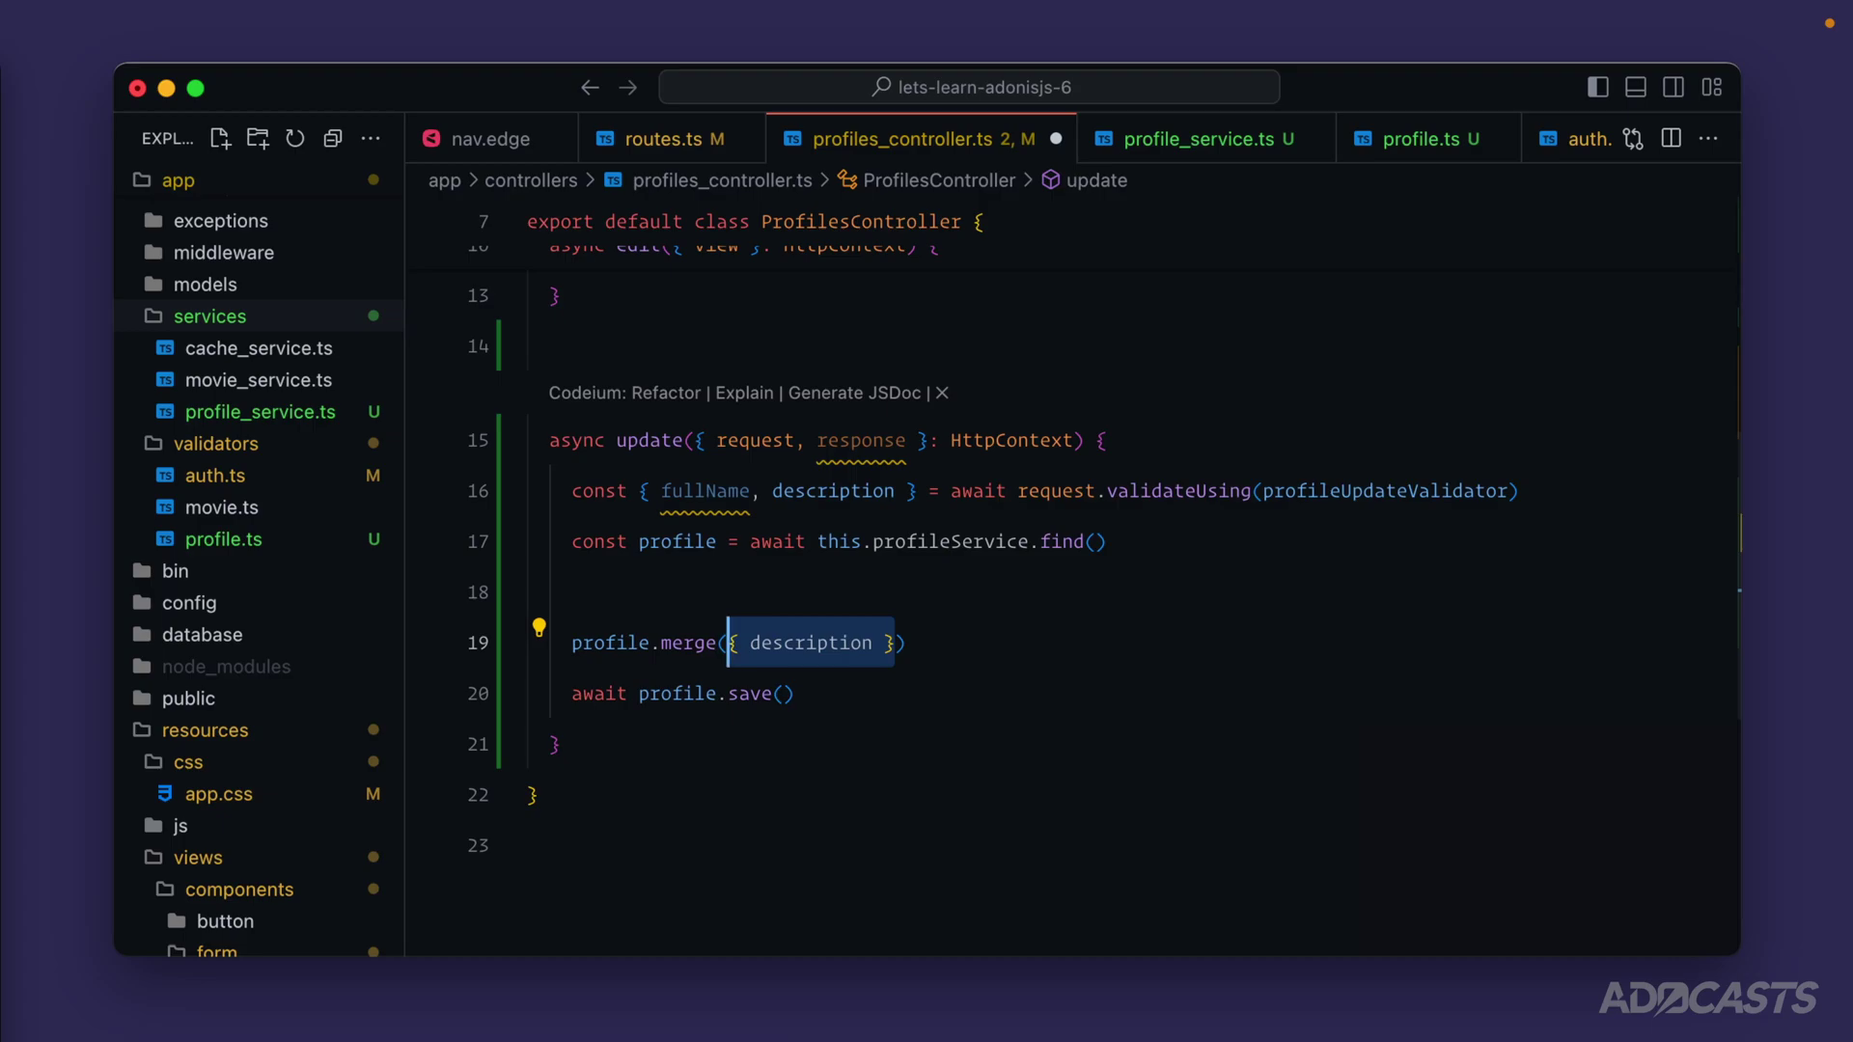
{"action": "key", "text": "Left"}
{"action": "key", "text": "Right"}
{"action": "key", "text": "Right"}
{"action": "key", "text": "alt+shift+Right"}
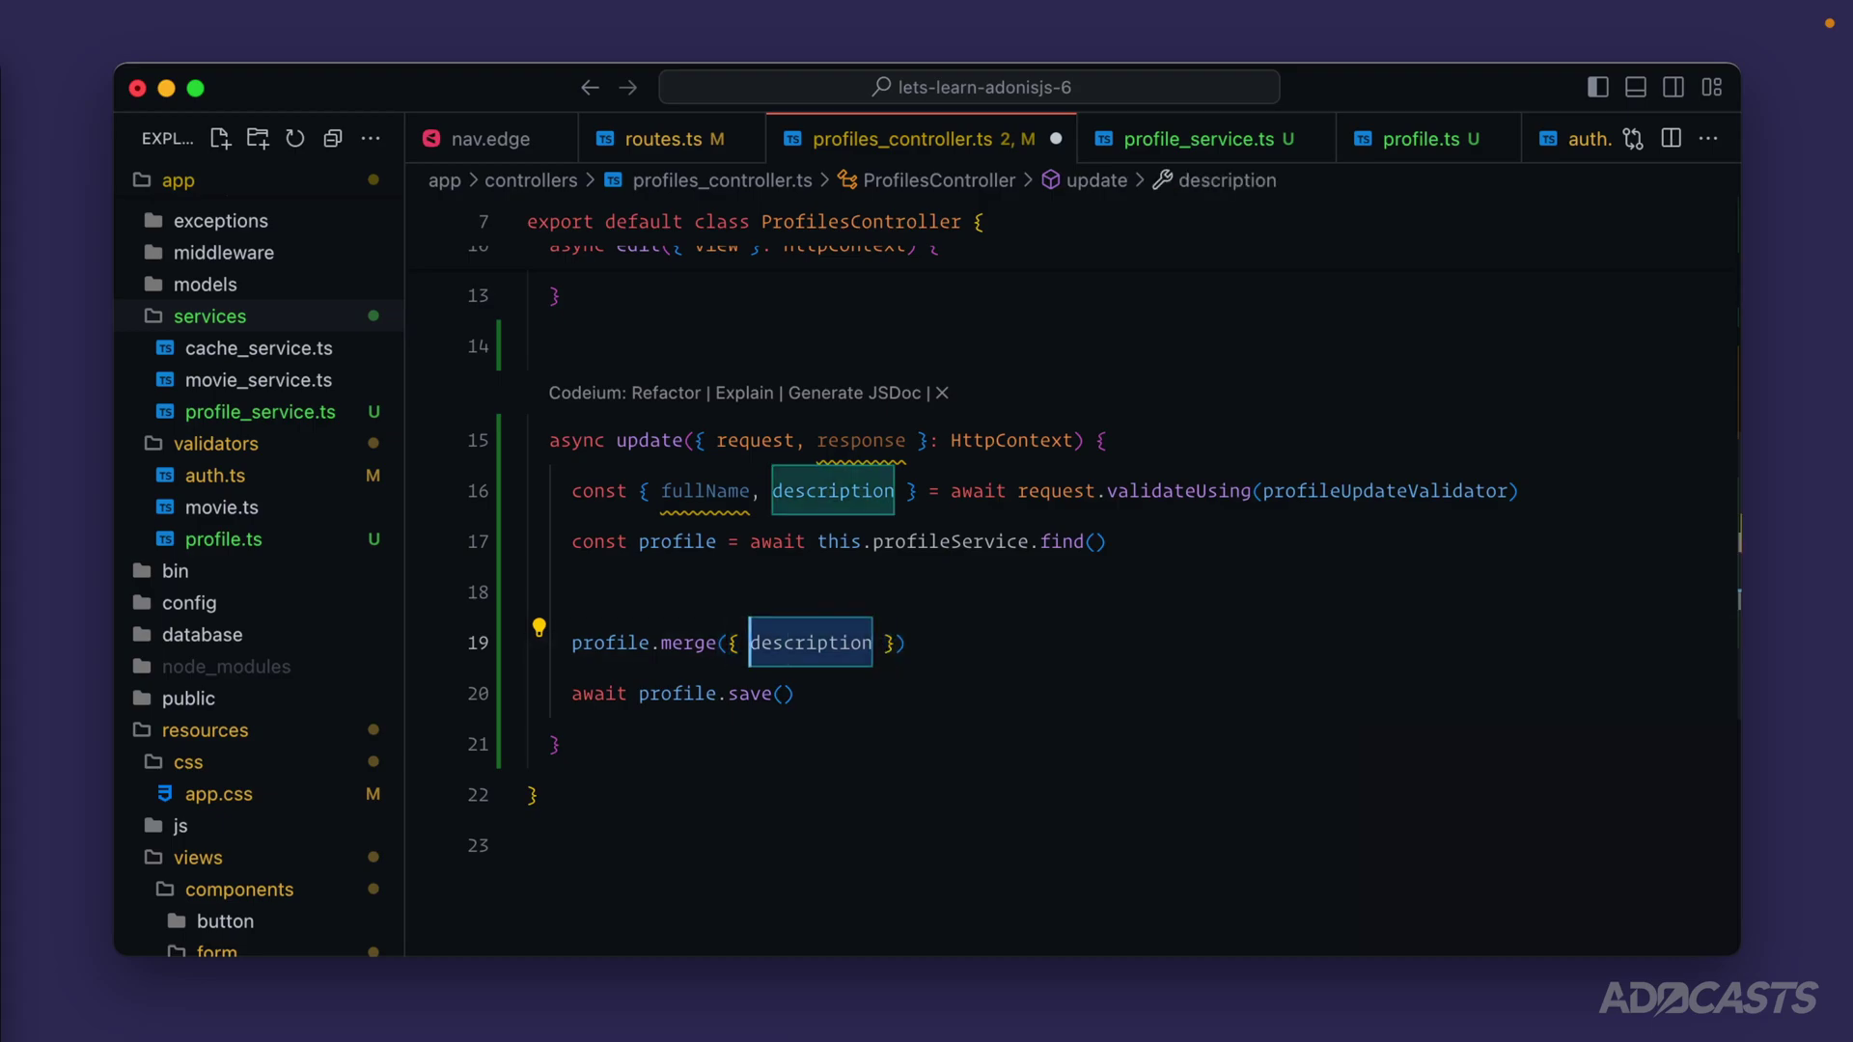
{"action": "key", "text": "Right"}
{"action": "key", "text": "Down"}
{"action": "key", "text": "alt+Left"}
{"action": "key", "text": "alt+Left"}
{"action": "key", "text": "shift+Up"}
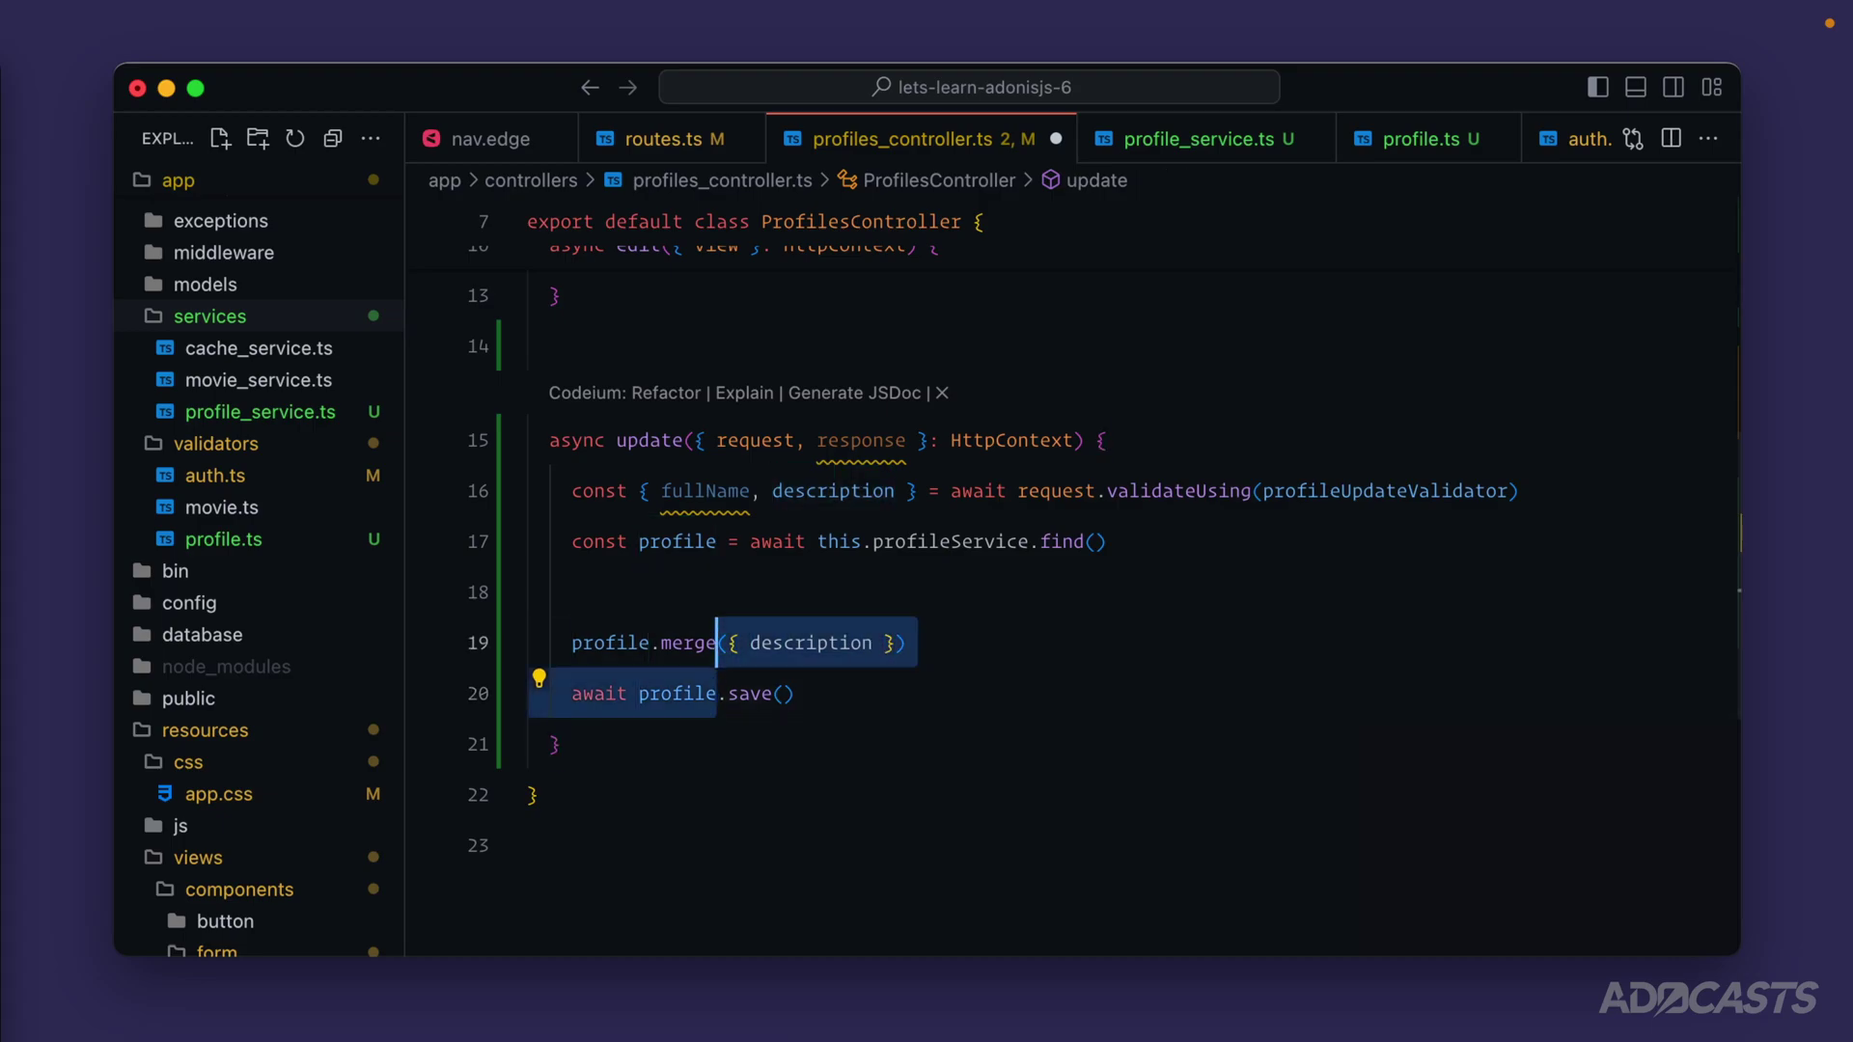
{"action": "key", "text": "shift+End"}
{"action": "key", "text": "BackSpace"}
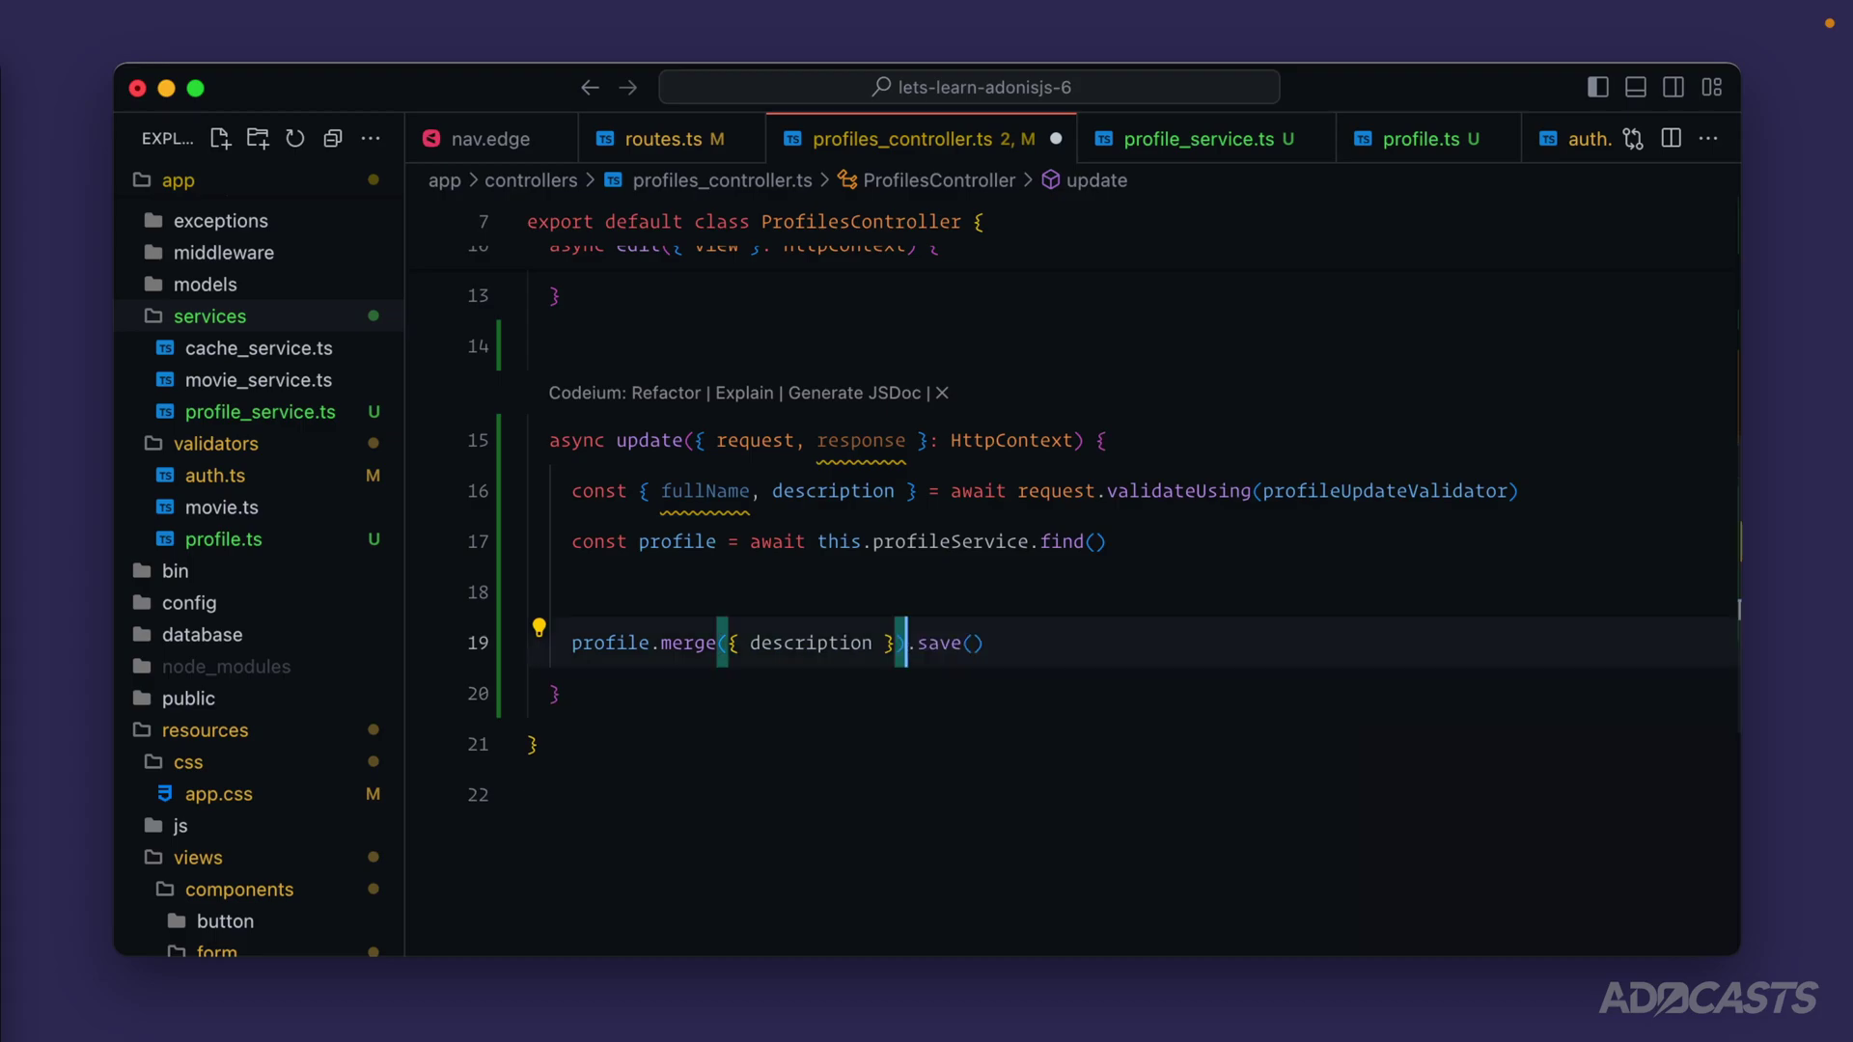
{"action": "key", "text": "Home"}
{"action": "type", "text": "await"}
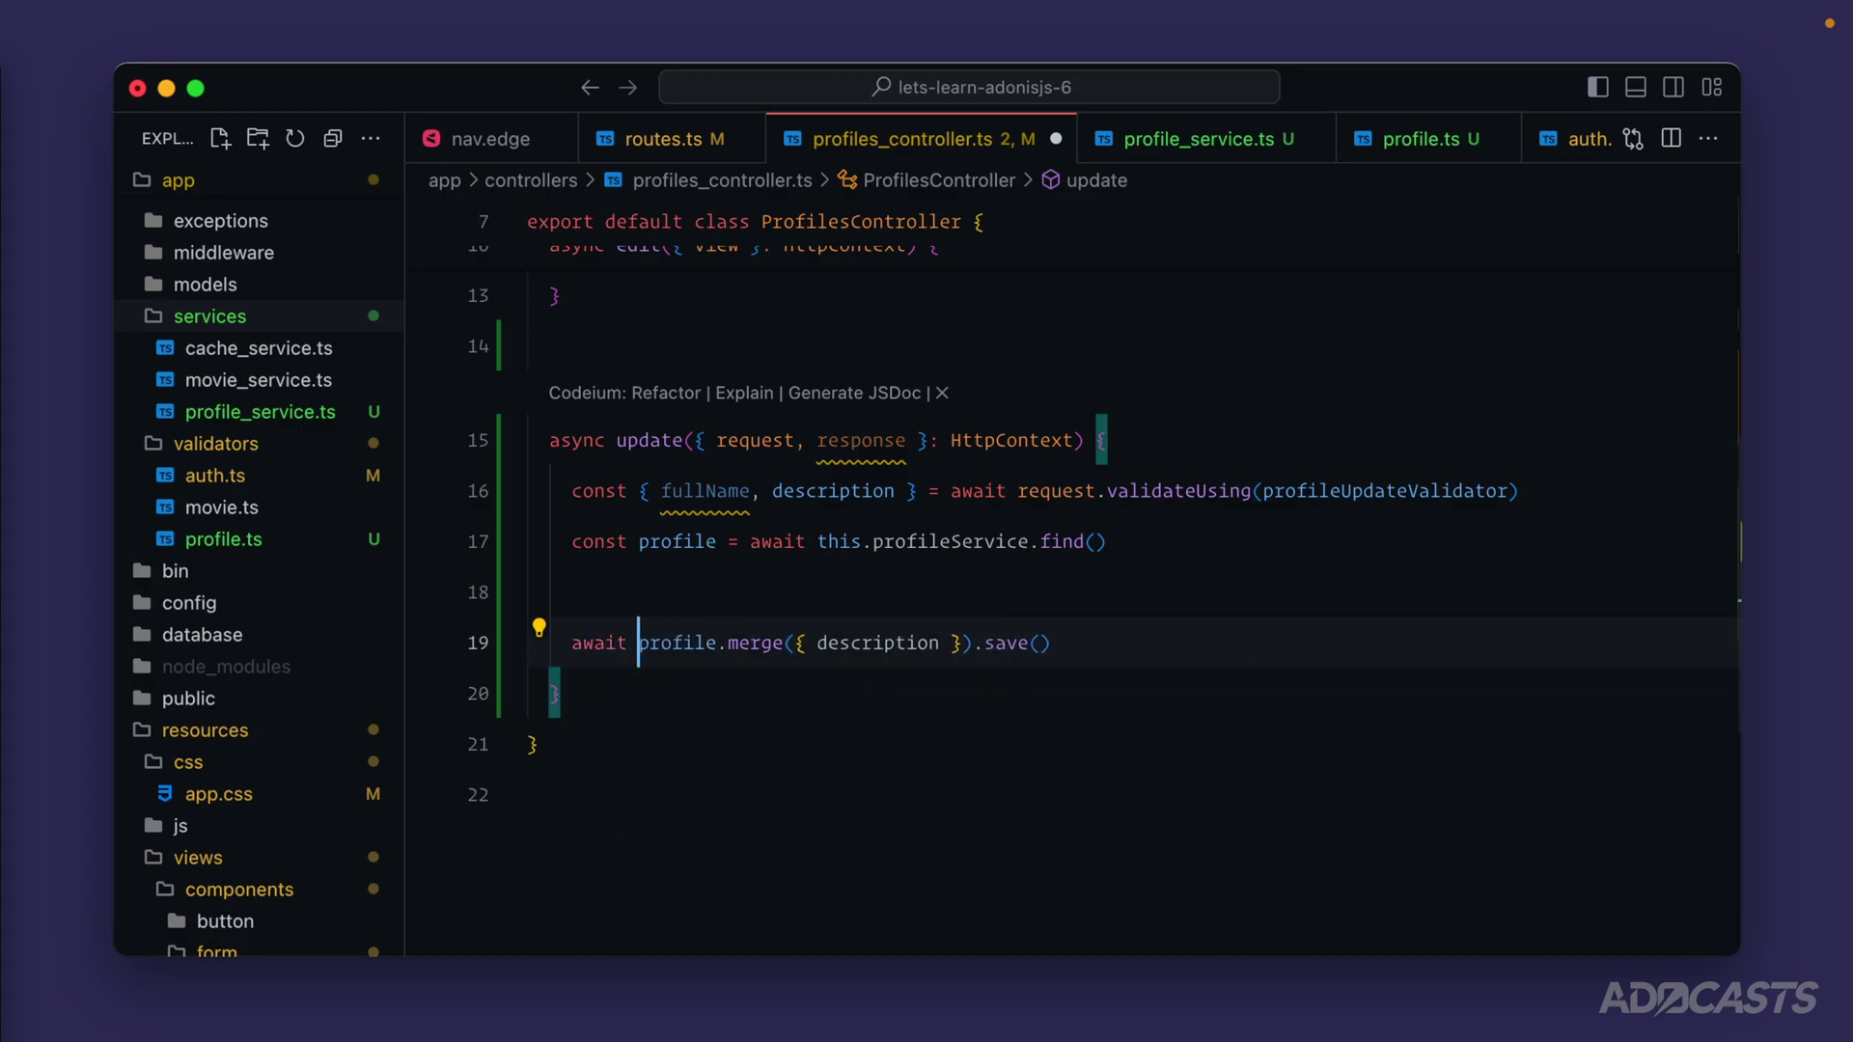
{"action": "key", "text": "Return"}
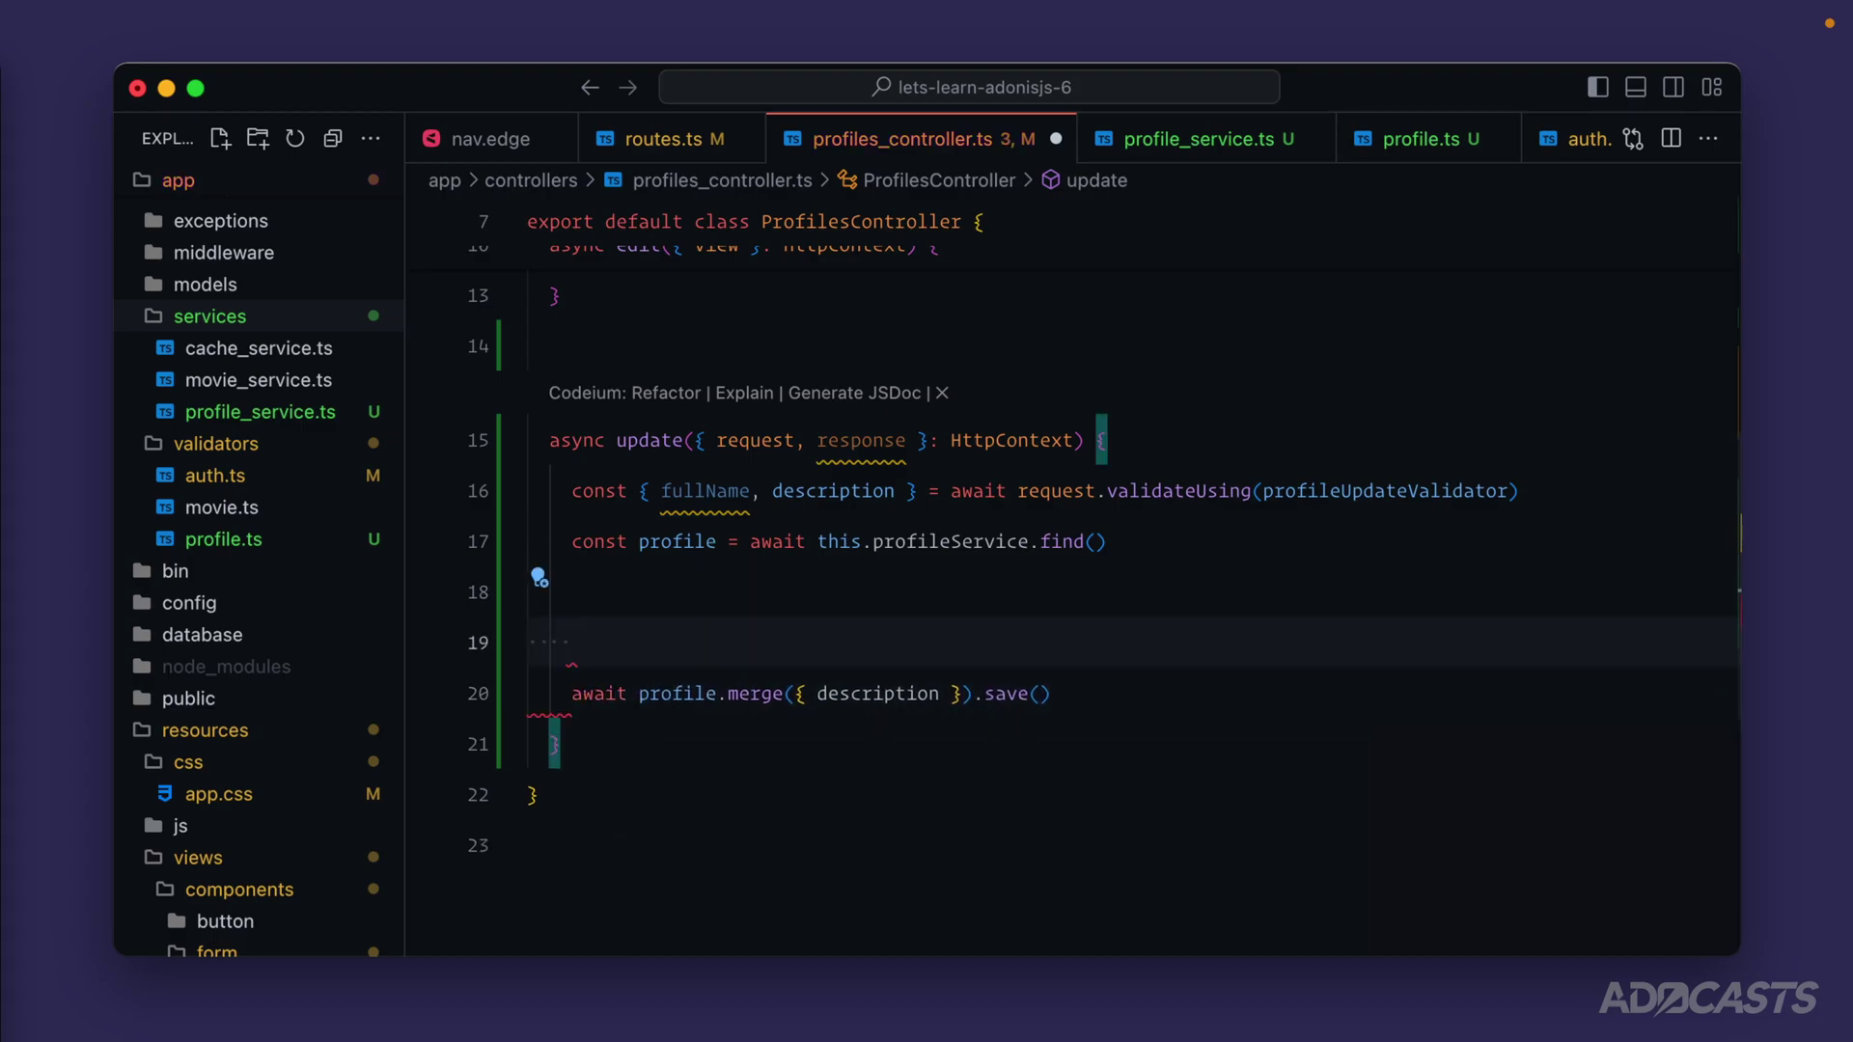
- Add auth to the destructure and save fullName via await auth.user!.merge({ fullName }).save()
{"action": "left_click", "coordinate": [908, 440]}
{"action": "type", "text": ", auth"}
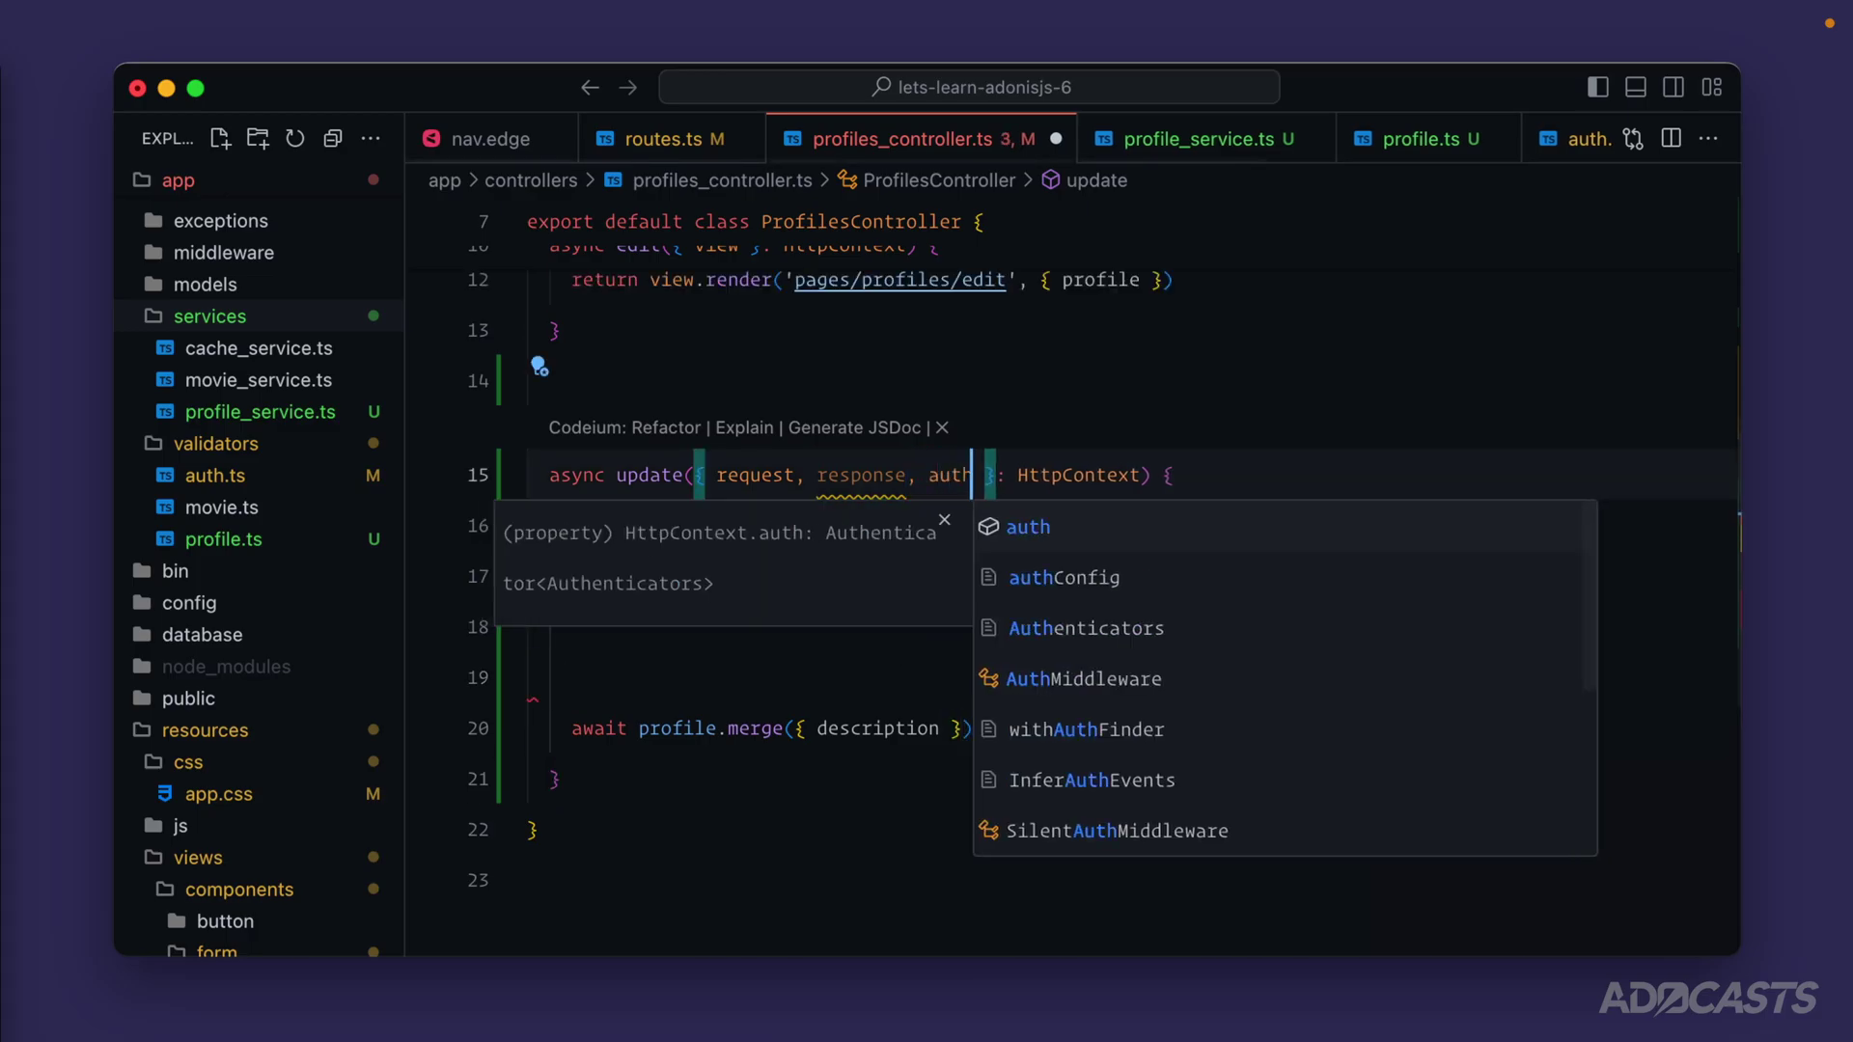
{"action": "key", "text": "Escape"}
{"action": "key", "text": "Down"}
{"action": "key", "text": "Down"}
{"action": "key", "text": "Down"}
{"action": "type", "text": "aw"}
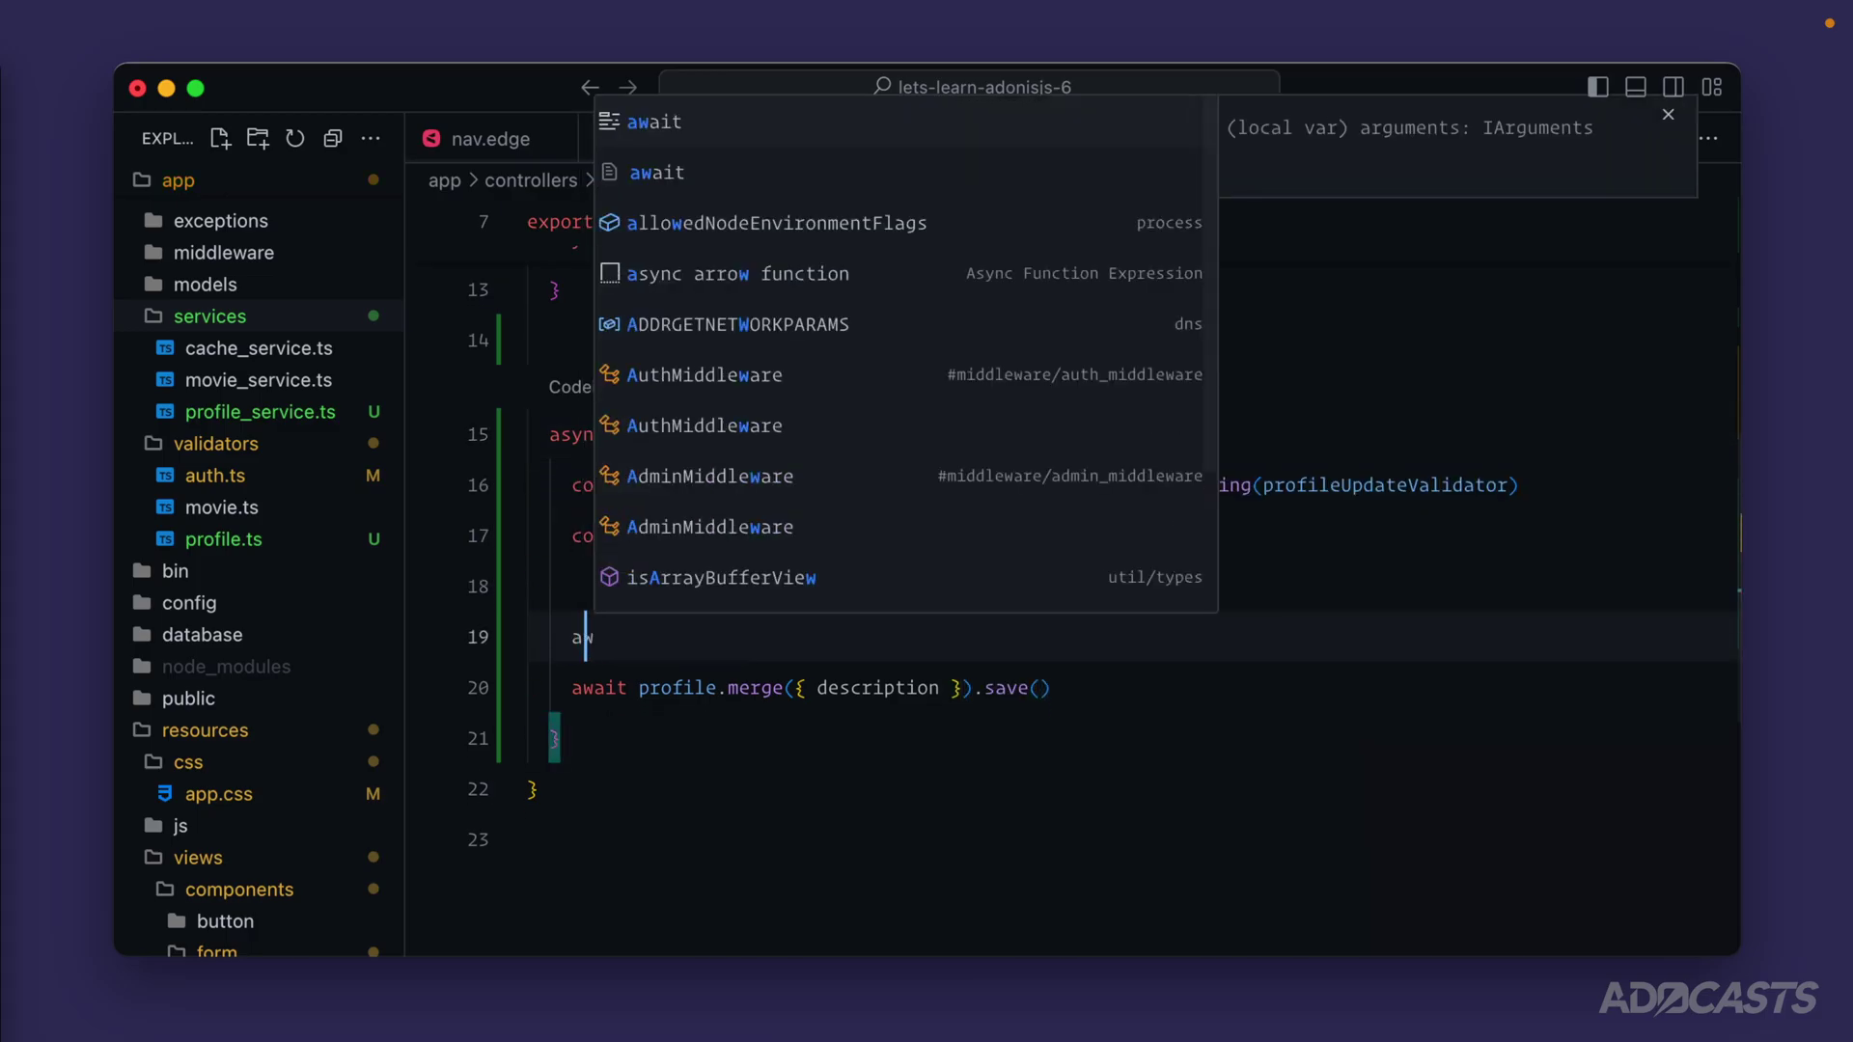
{"action": "type", "text": "ait auth.user"}
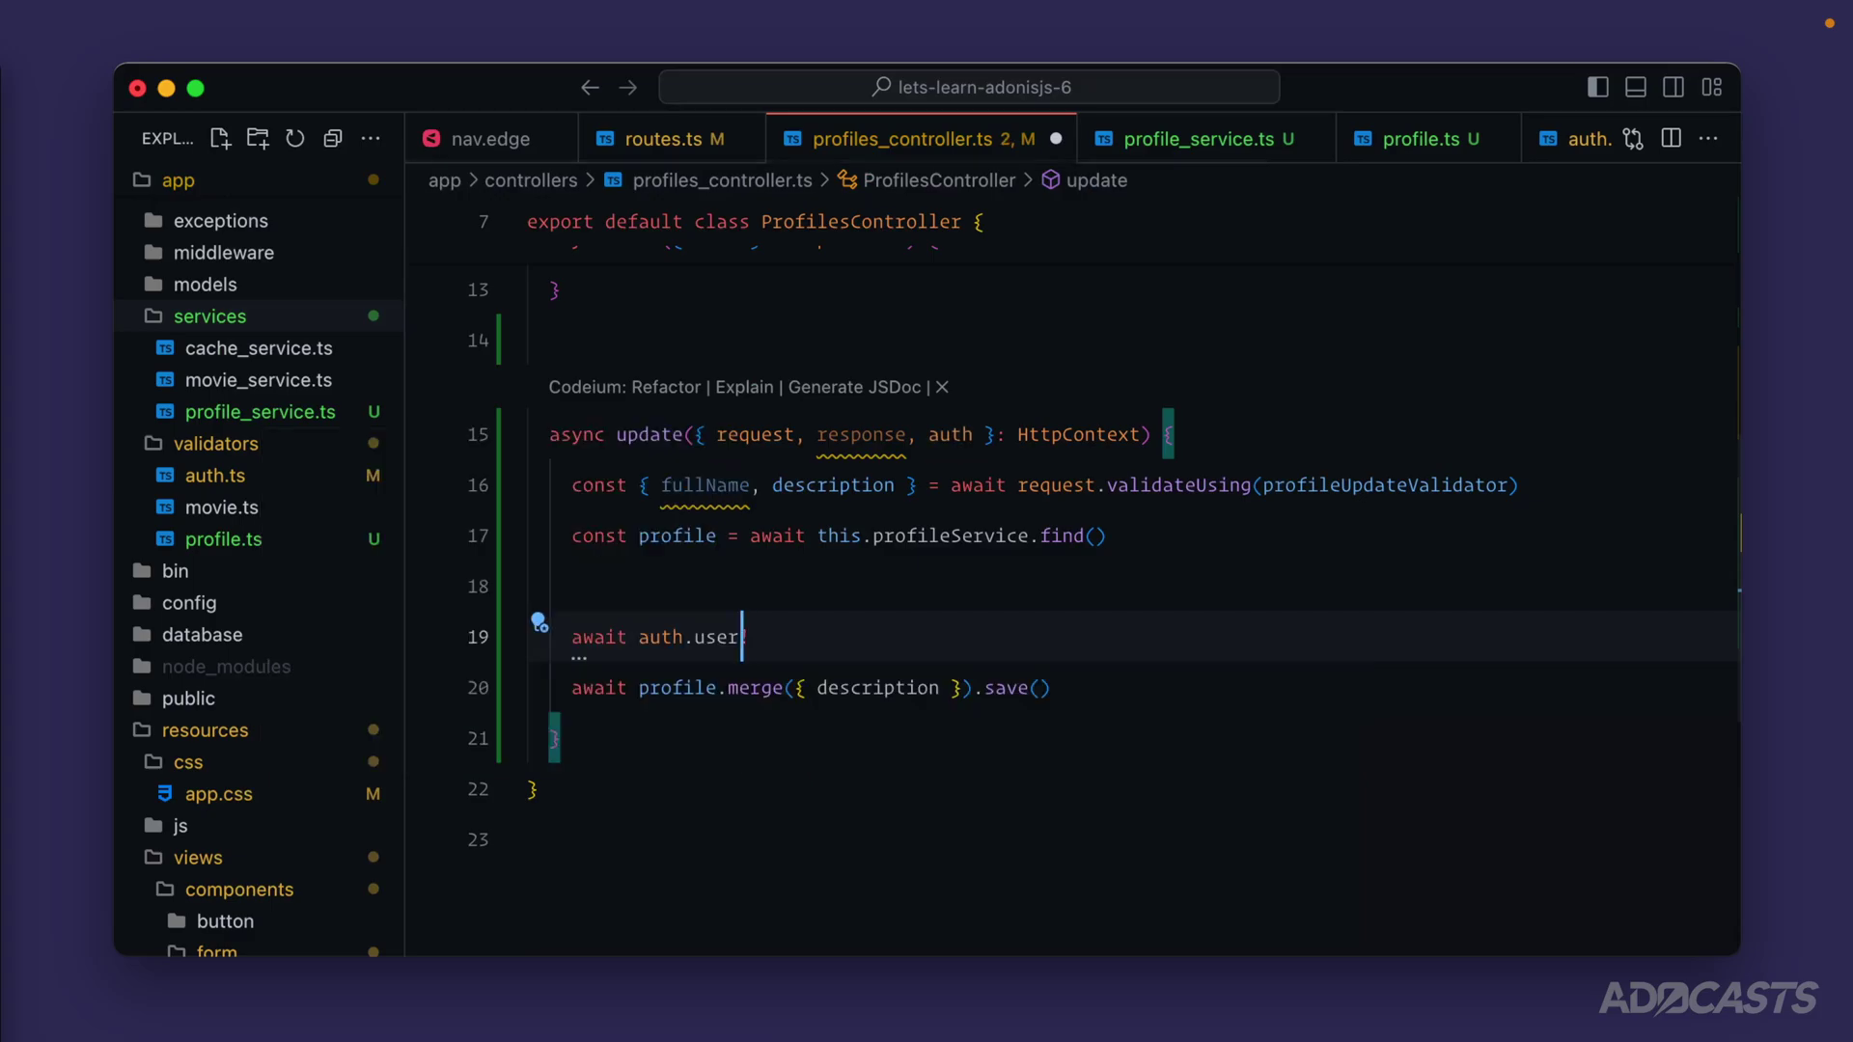
{"action": "type", "text": "!."}
{"action": "key", "text": "BackSpace"}
{"action": "type", "text": ".merge({ fullName"}
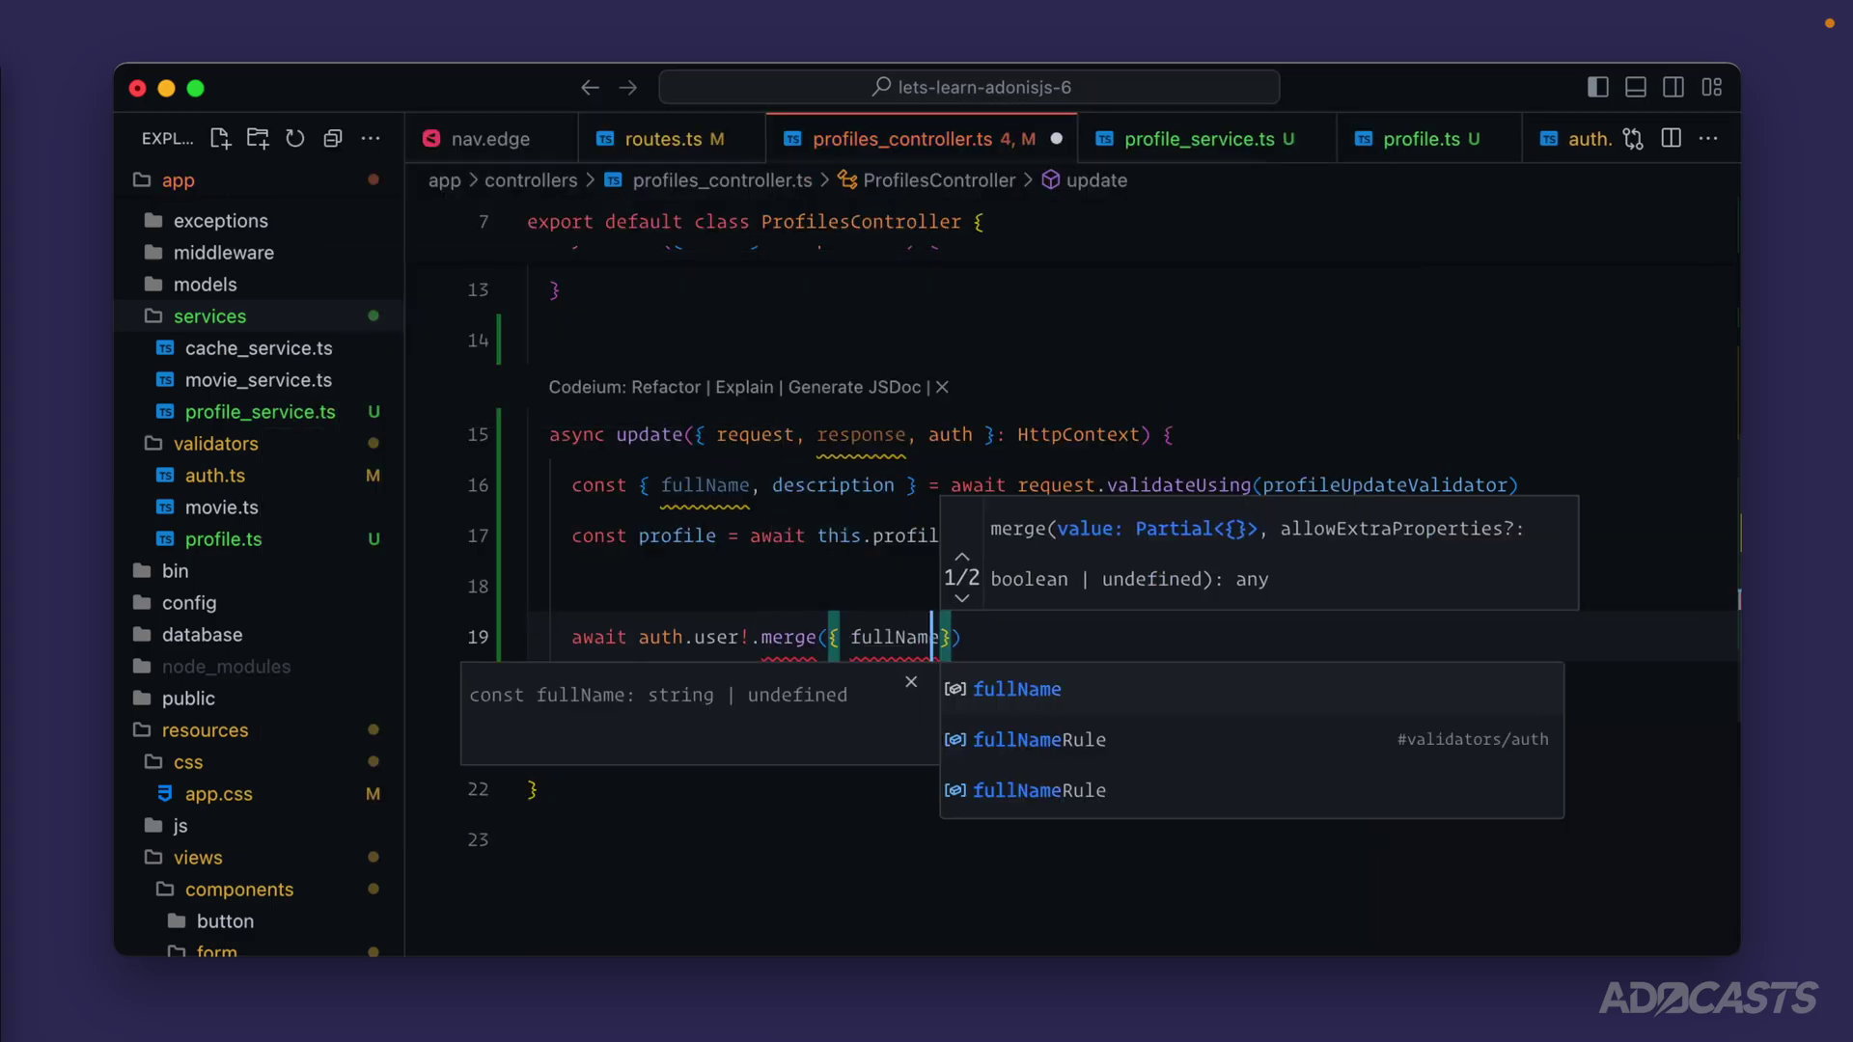
{"action": "key", "text": "Escape"}
- Return response.redirect().back() and save the controller
{"action": "key", "text": "Tab"}
{"action": "key", "text": "Tab"}
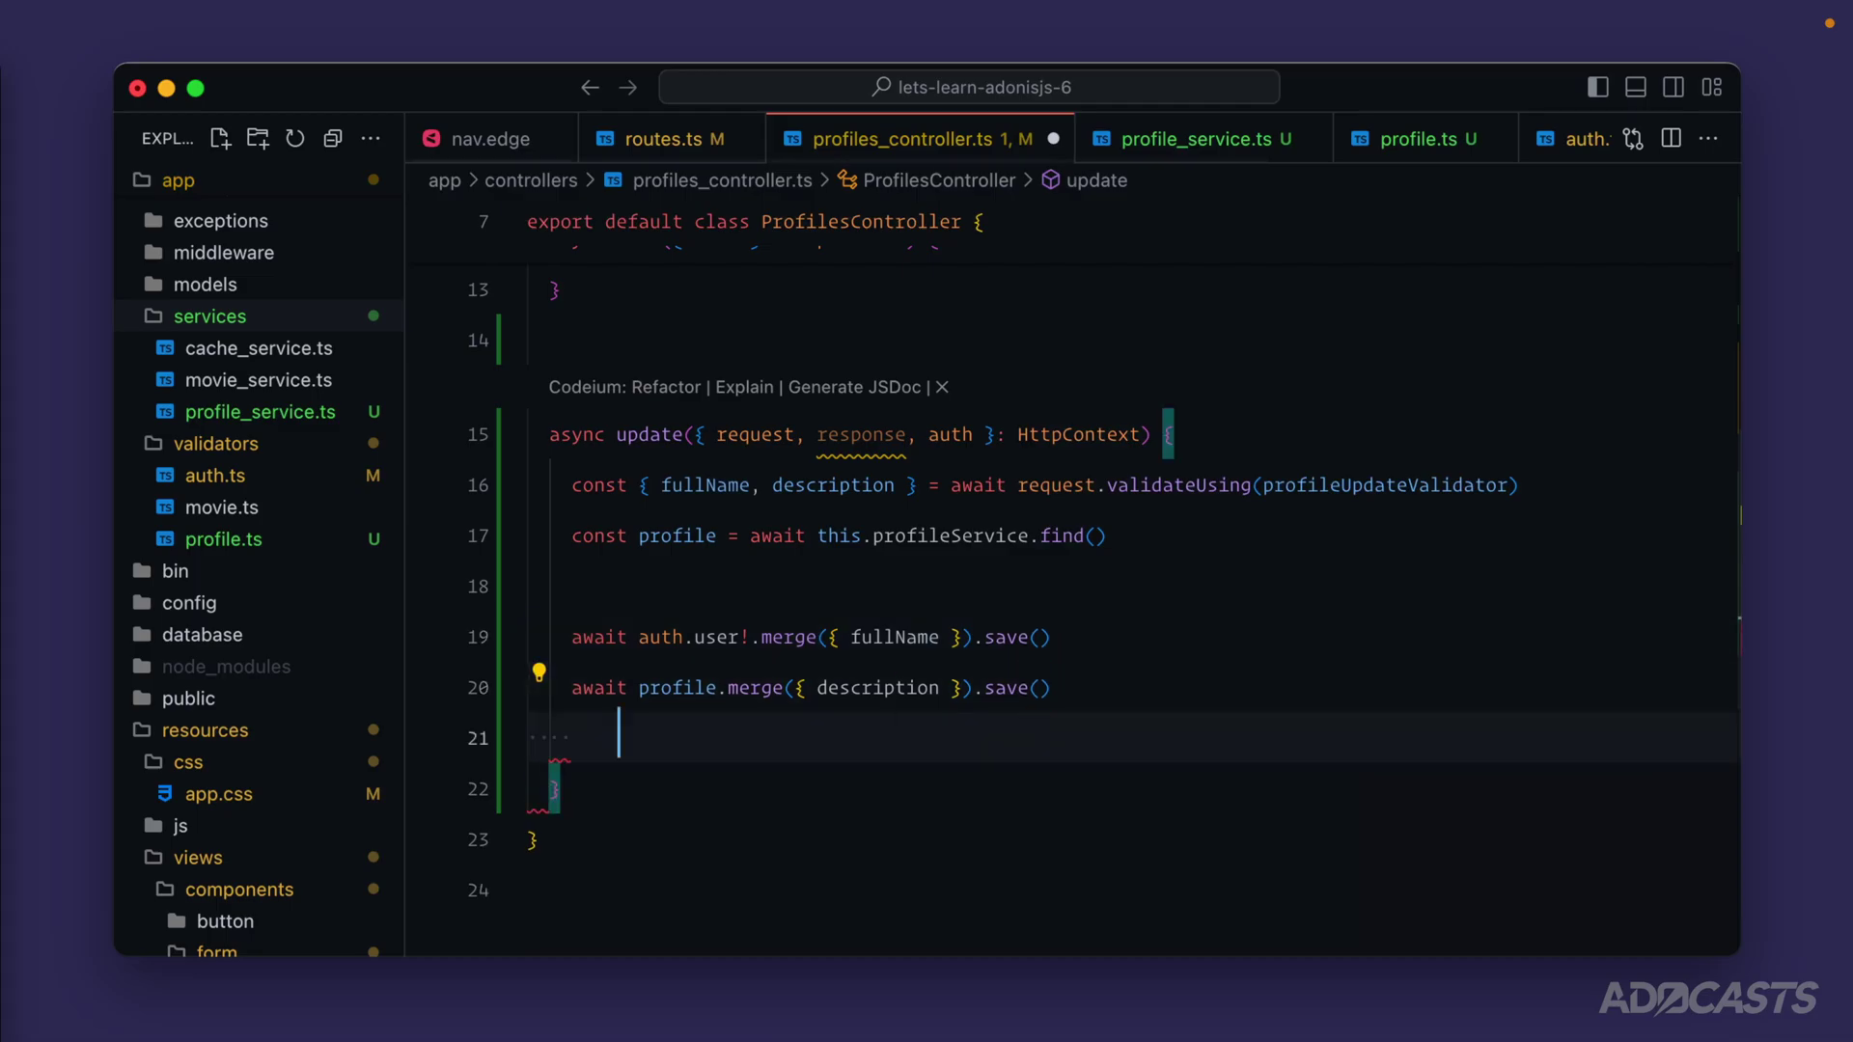
{"action": "key", "text": "Return"}
{"action": "type", "text": "return response"}
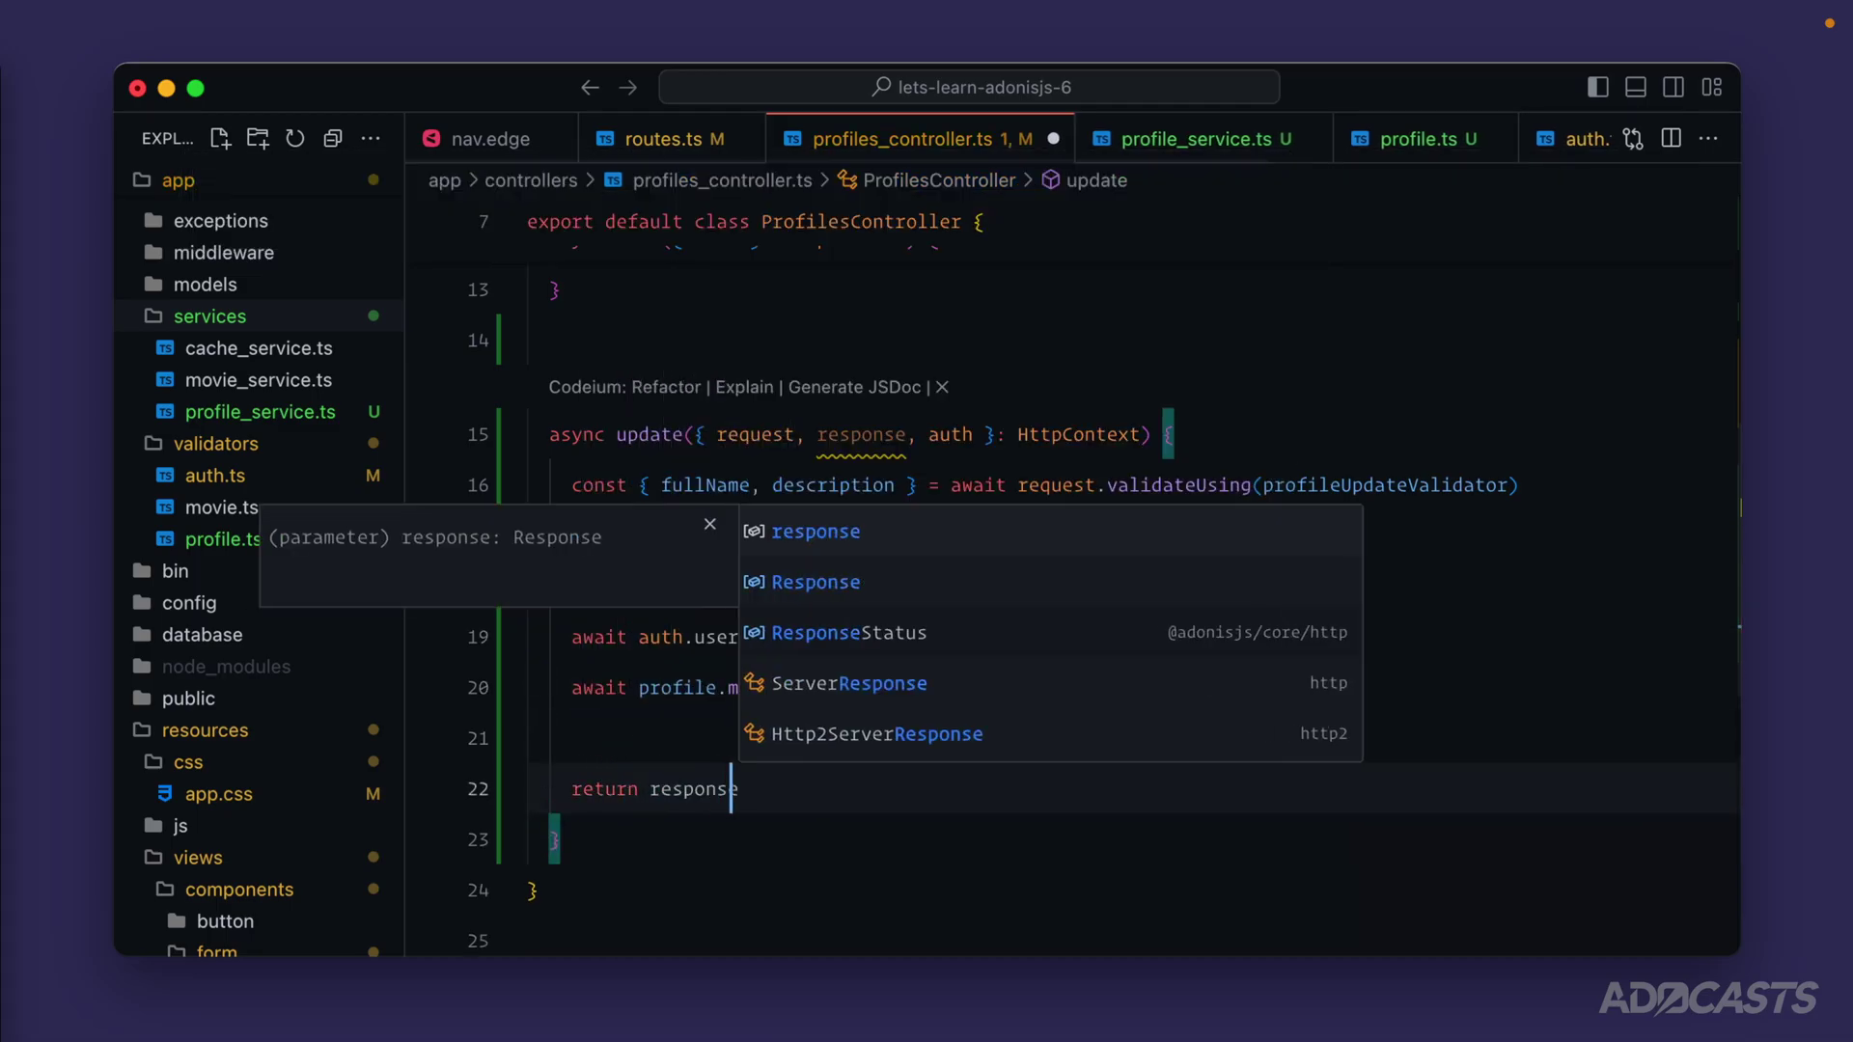
{"action": "type", "text": ".red"}
{"action": "key", "text": "Tab"}
{"action": "type", "text": "().back()"}
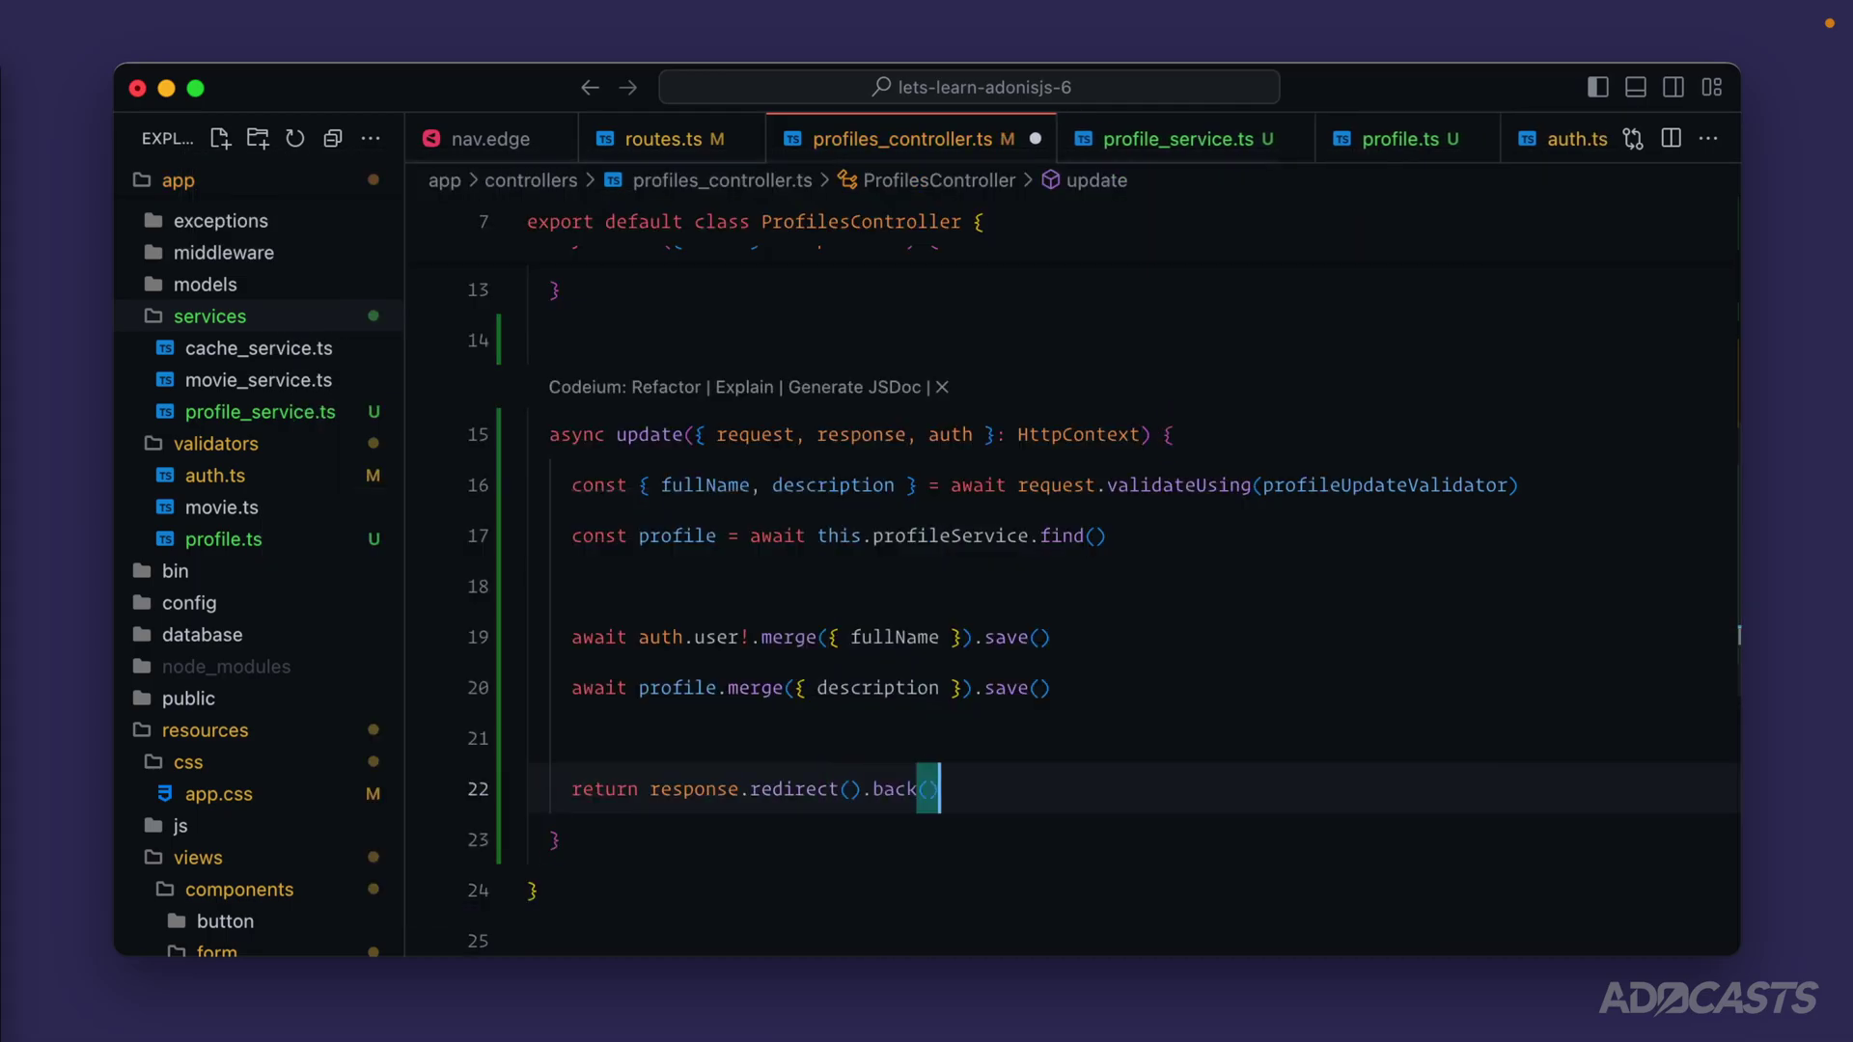
{"action": "key", "text": "ctrl+s"}
{"action": "scroll", "coordinate": [259, 545], "scroll_direction": "down", "scroll_amount": 5}
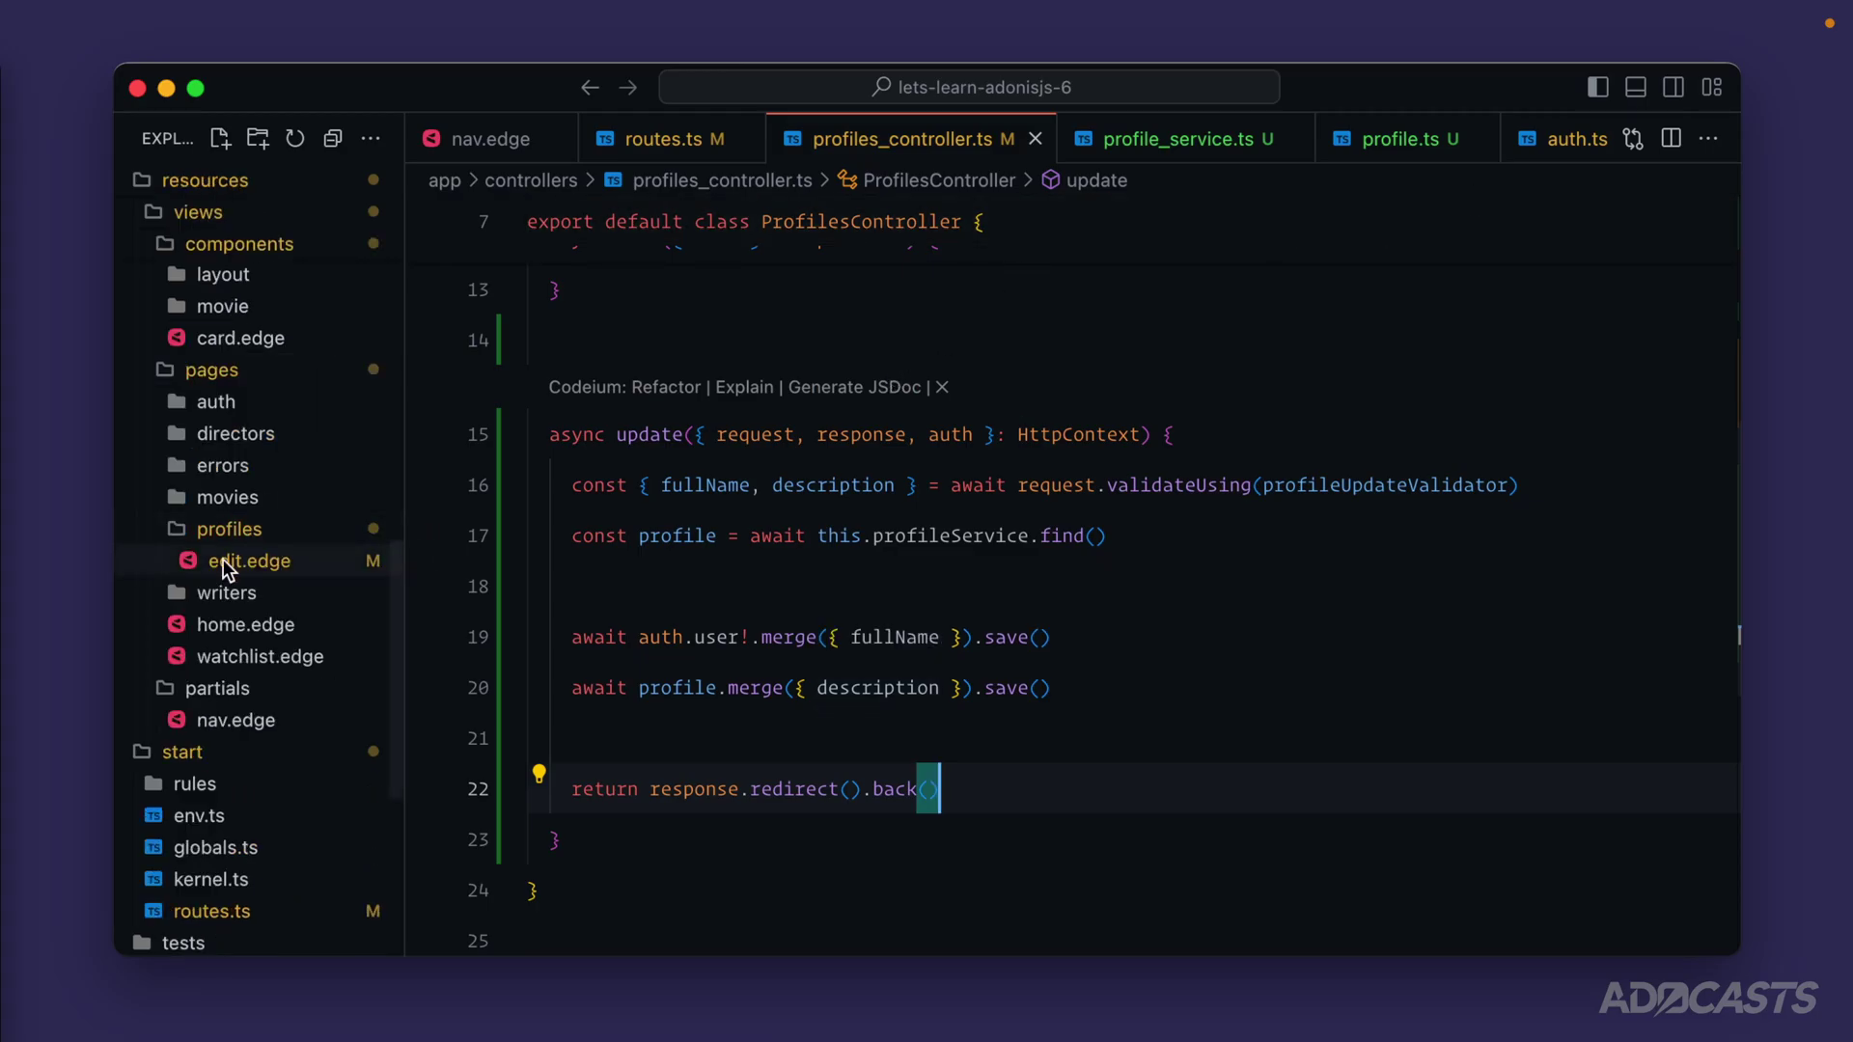
- Set edit.edge's form action to route('profiles.update') with a _method: 'PUT' query string, and save
{"action": "left_click", "coordinate": [232, 561]}
{"action": "scroll", "coordinate": [909, 608], "scroll_direction": "up", "scroll_amount": 3}
{"action": "scroll", "coordinate": [916, 579], "scroll_direction": "up", "scroll_amount": 2}
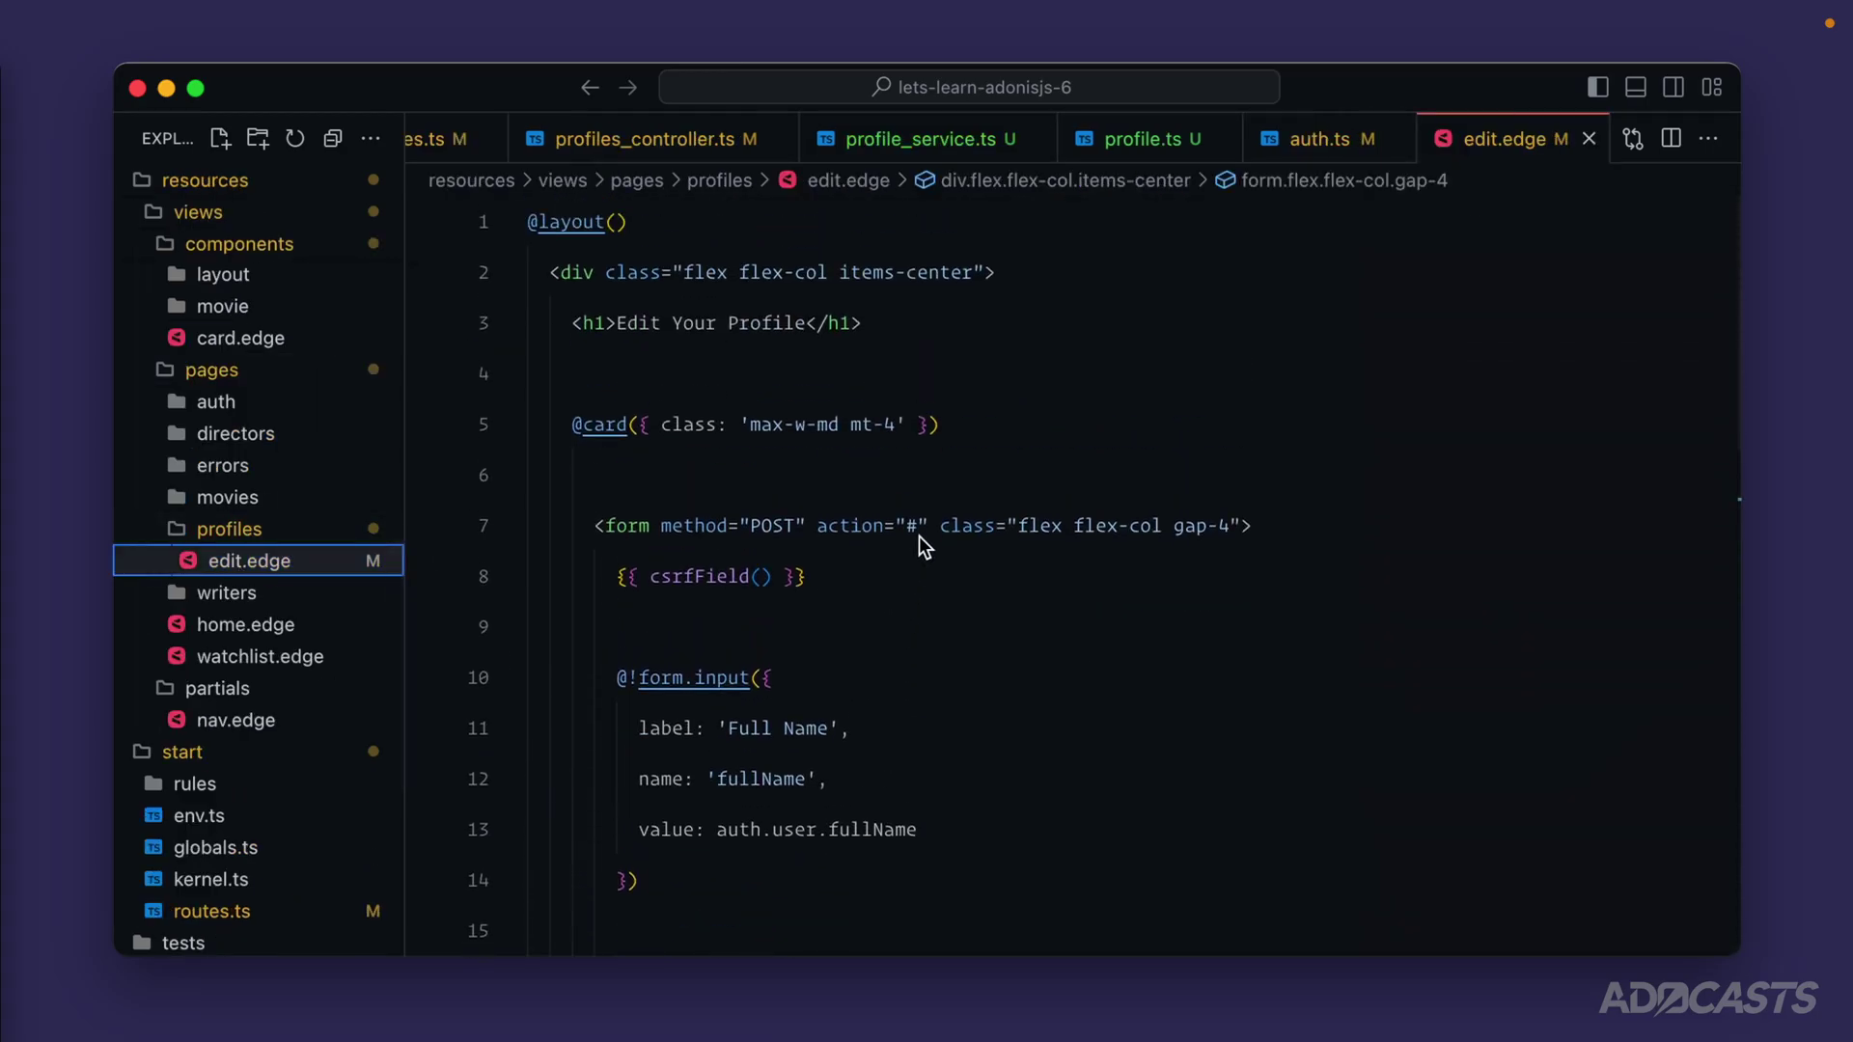
{"action": "left_click", "coordinate": [919, 525]}
{"action": "key", "text": "BackSpace"}
{"action": "type", "text": "{{ route('"}
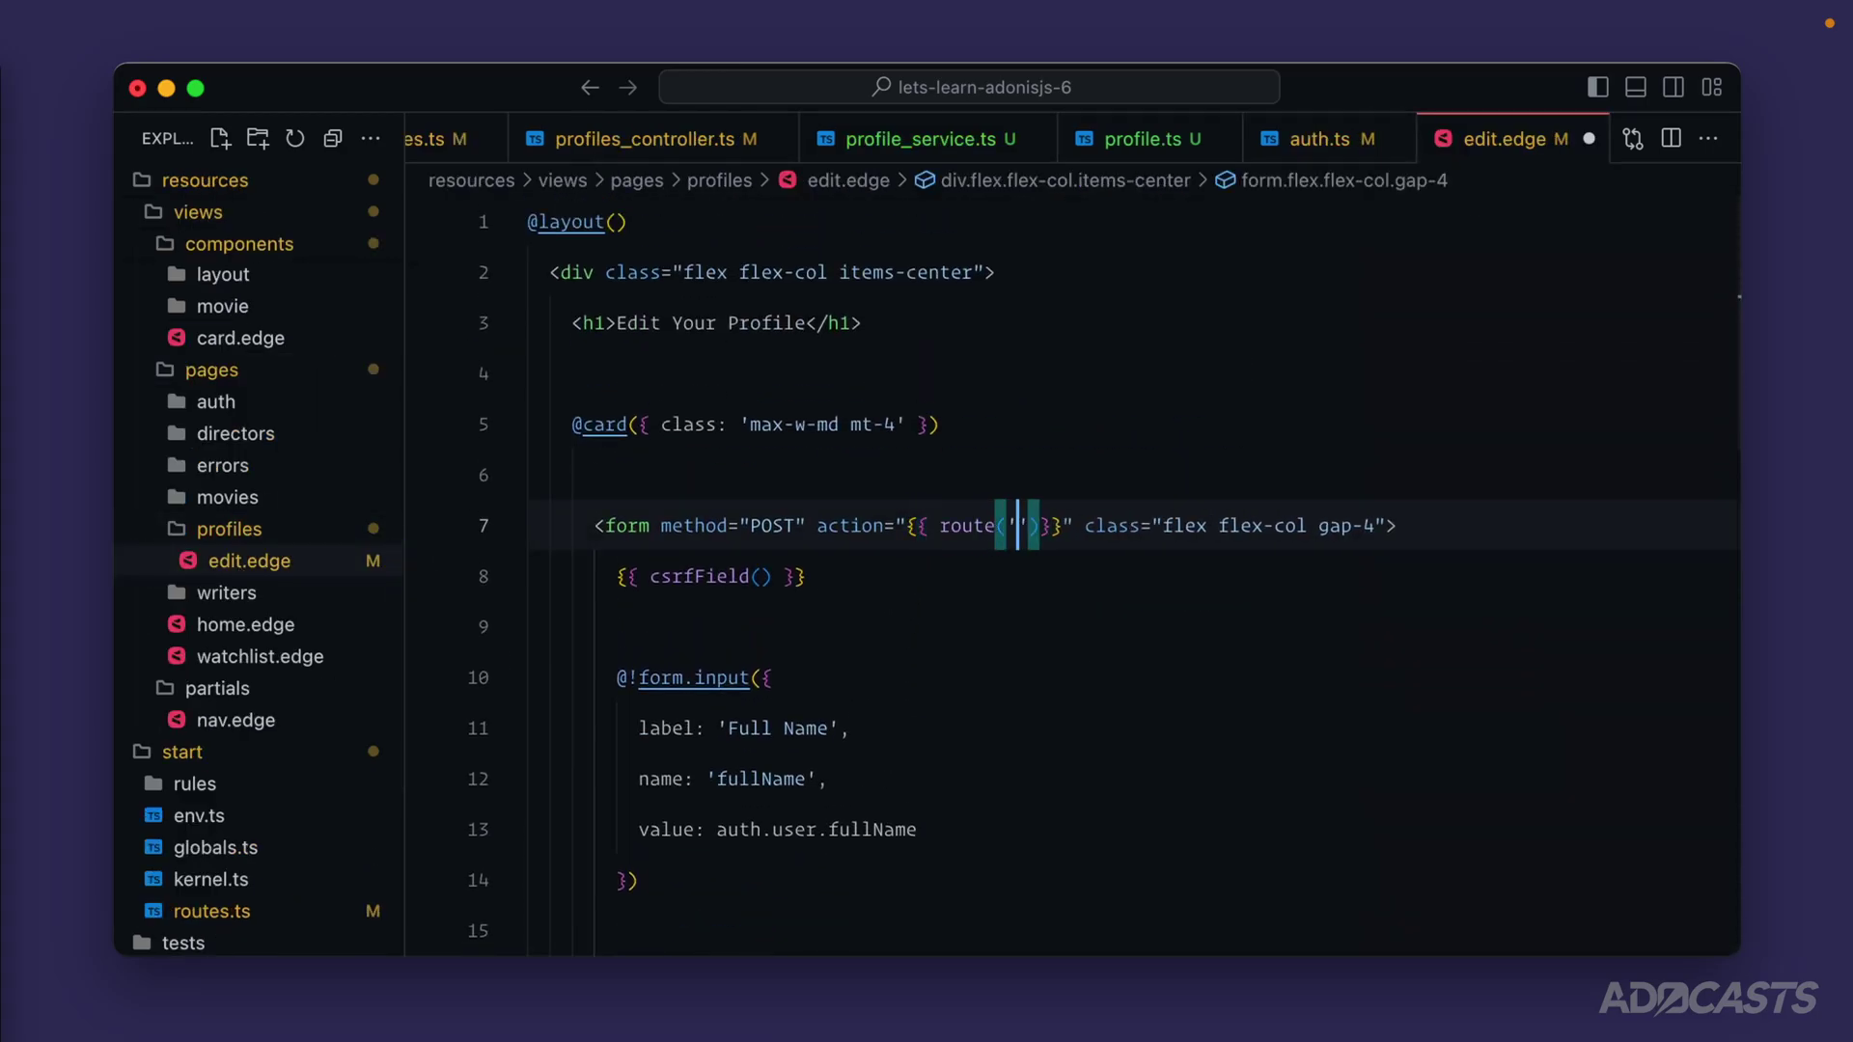
{"action": "type", "text": "profiles.update', {},"}
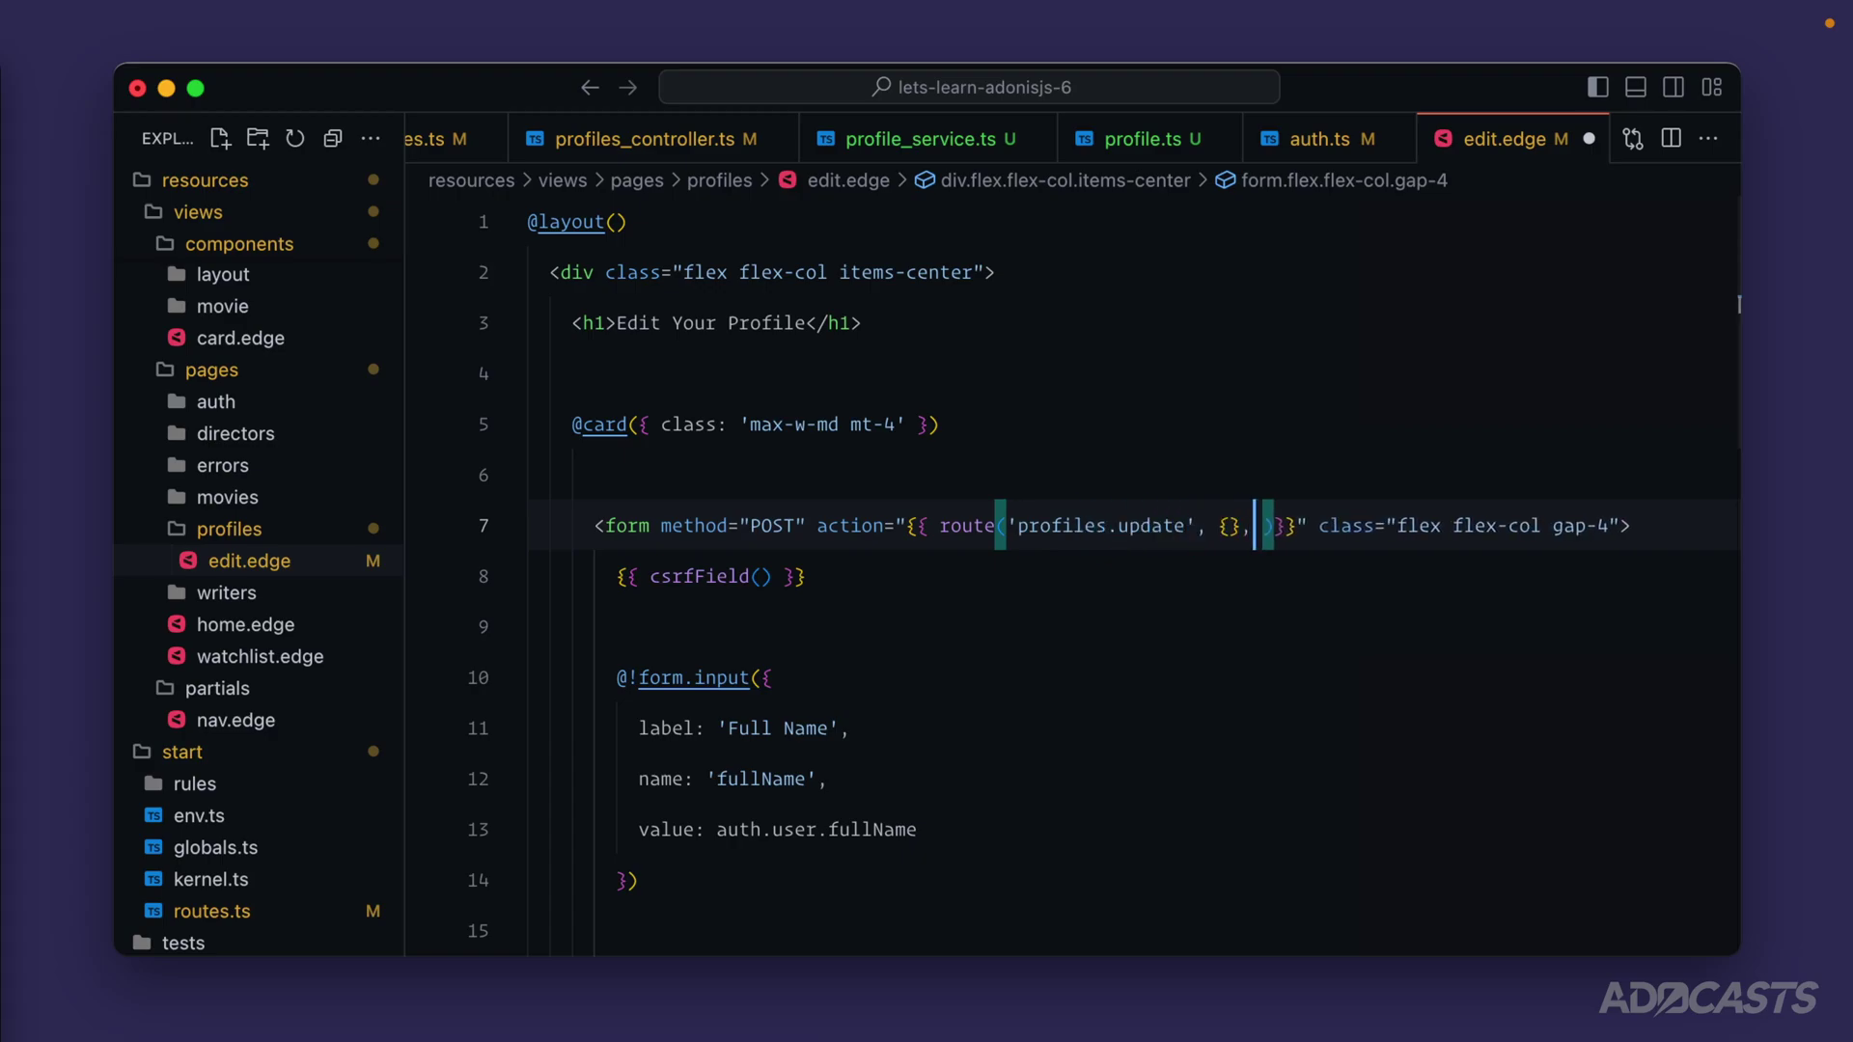
{"action": "type", "text": " { qs"}
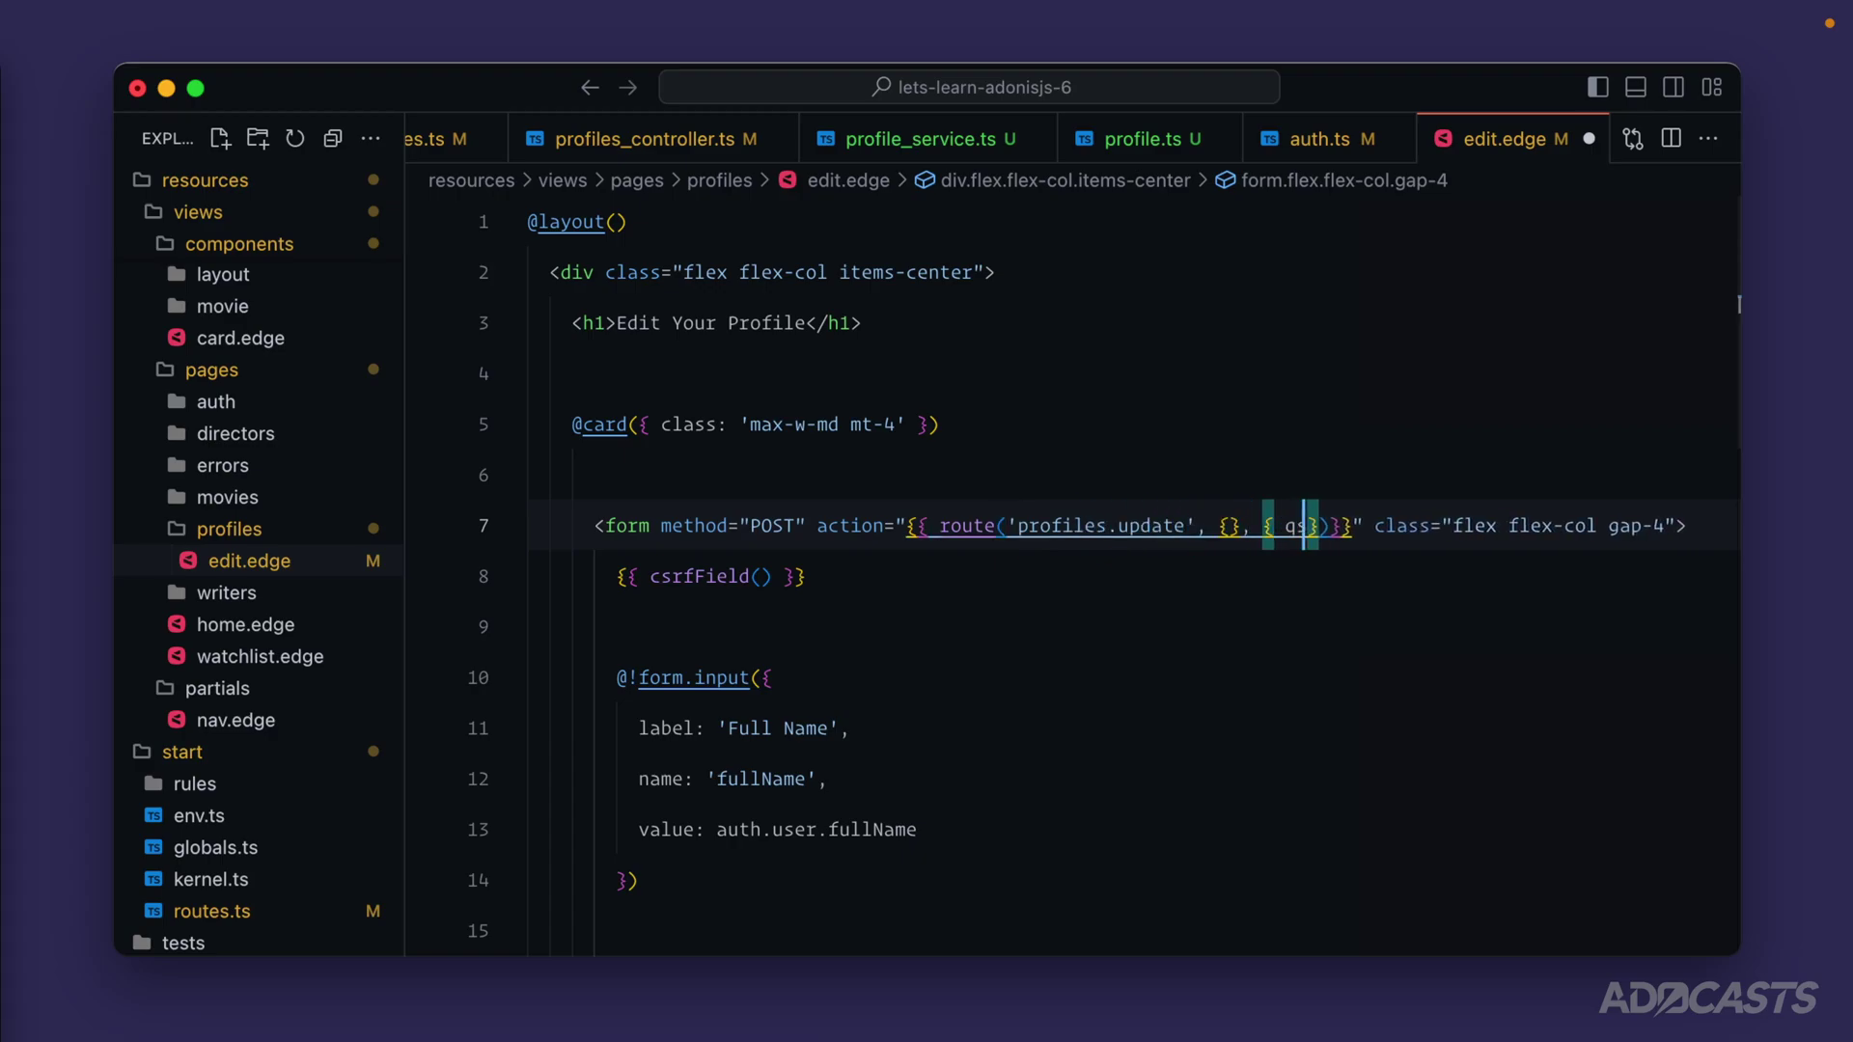
{"action": "type", "text": ": { _me"}
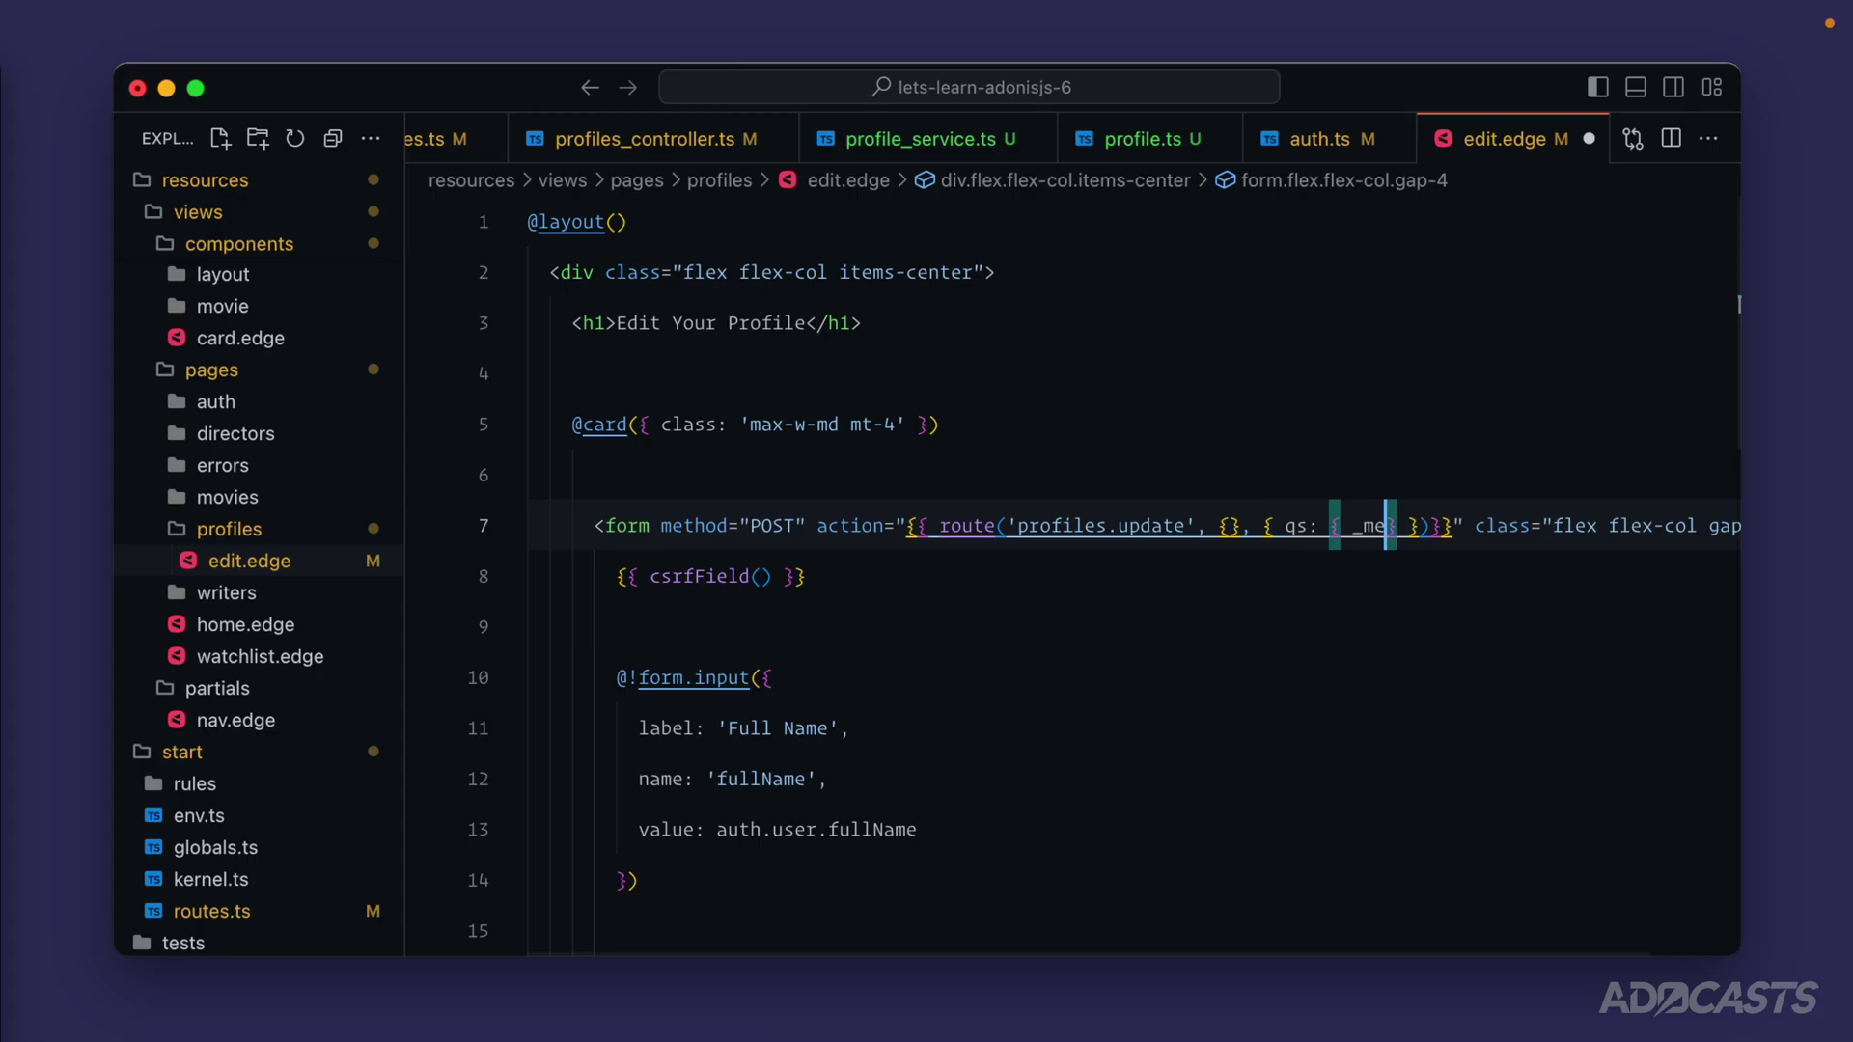
{"action": "type", "text": "thod: 'PUT'"}
{"action": "key", "text": "shift+alt+Left"}
{"action": "key", "text": "shift+alt+Left"}
{"action": "key", "text": "shift+alt+Left"}
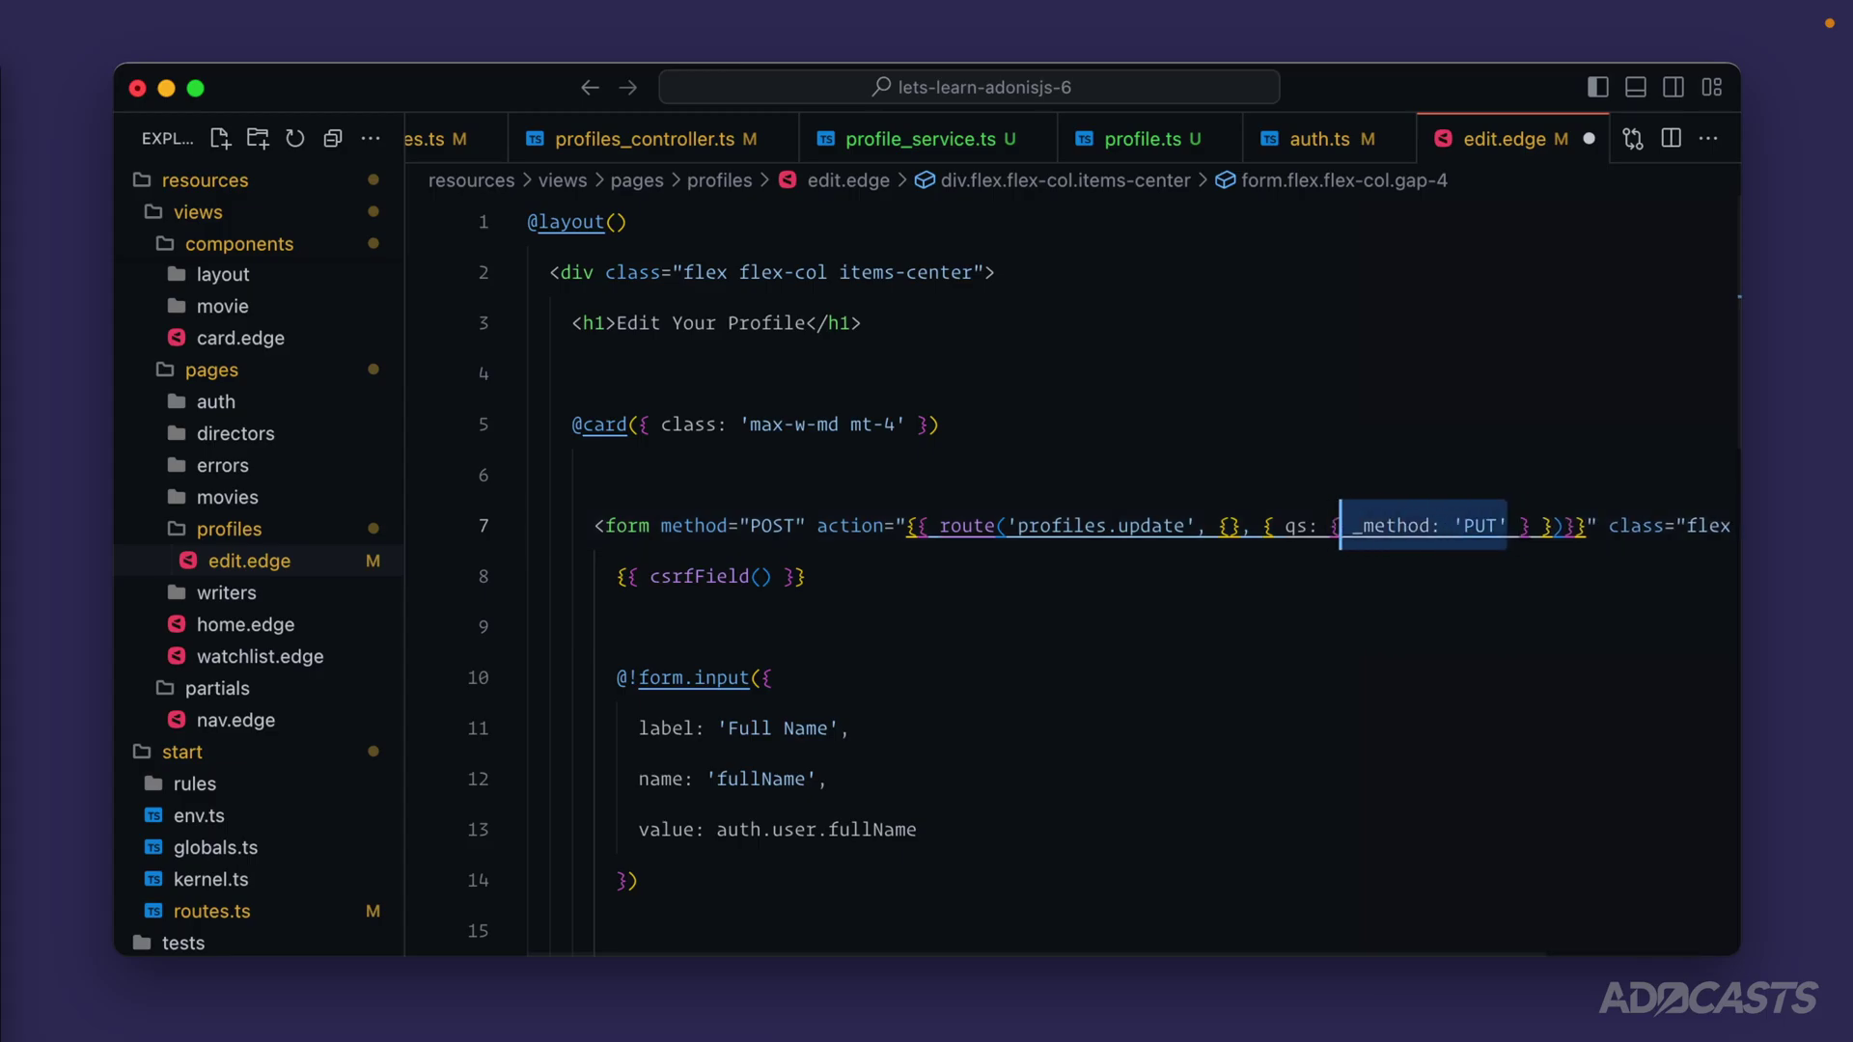
{"action": "key", "text": "Right"}
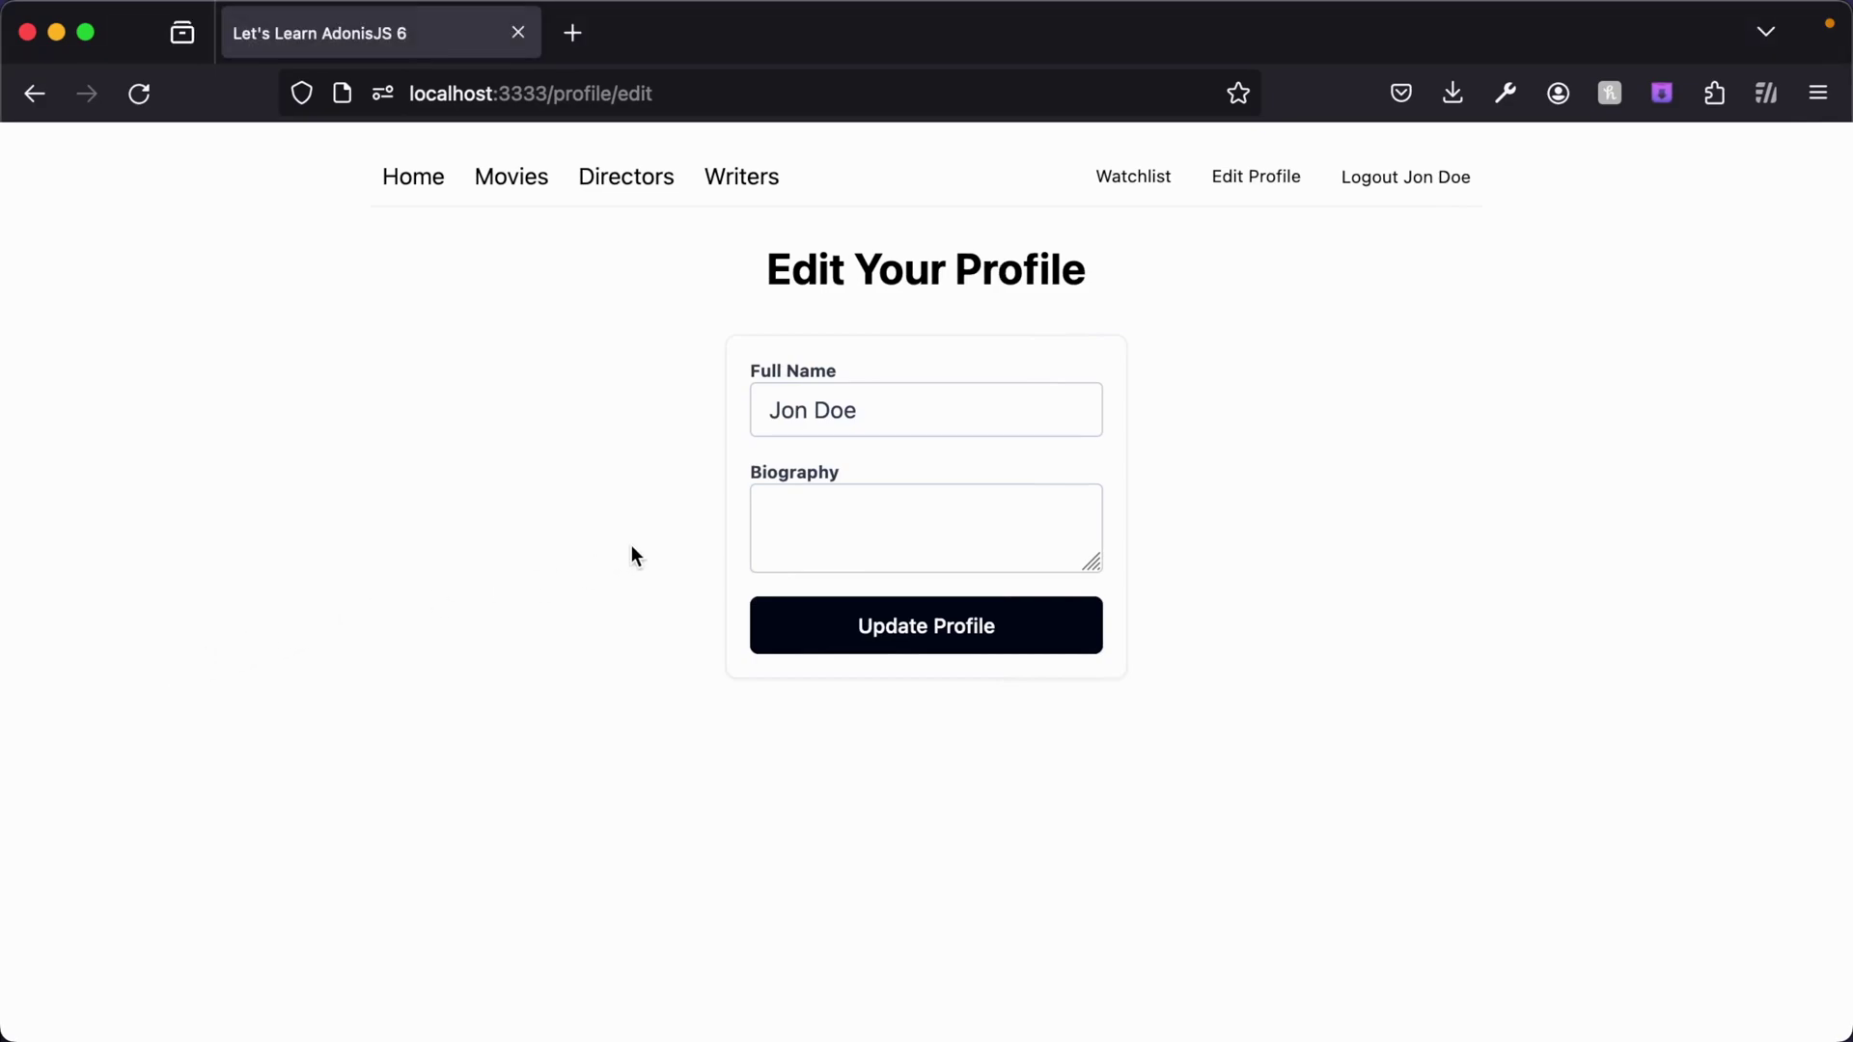
- Submit the profile form with ' Edit' appended to the full name and a short biography
{"action": "left_click", "coordinate": [873, 419]}
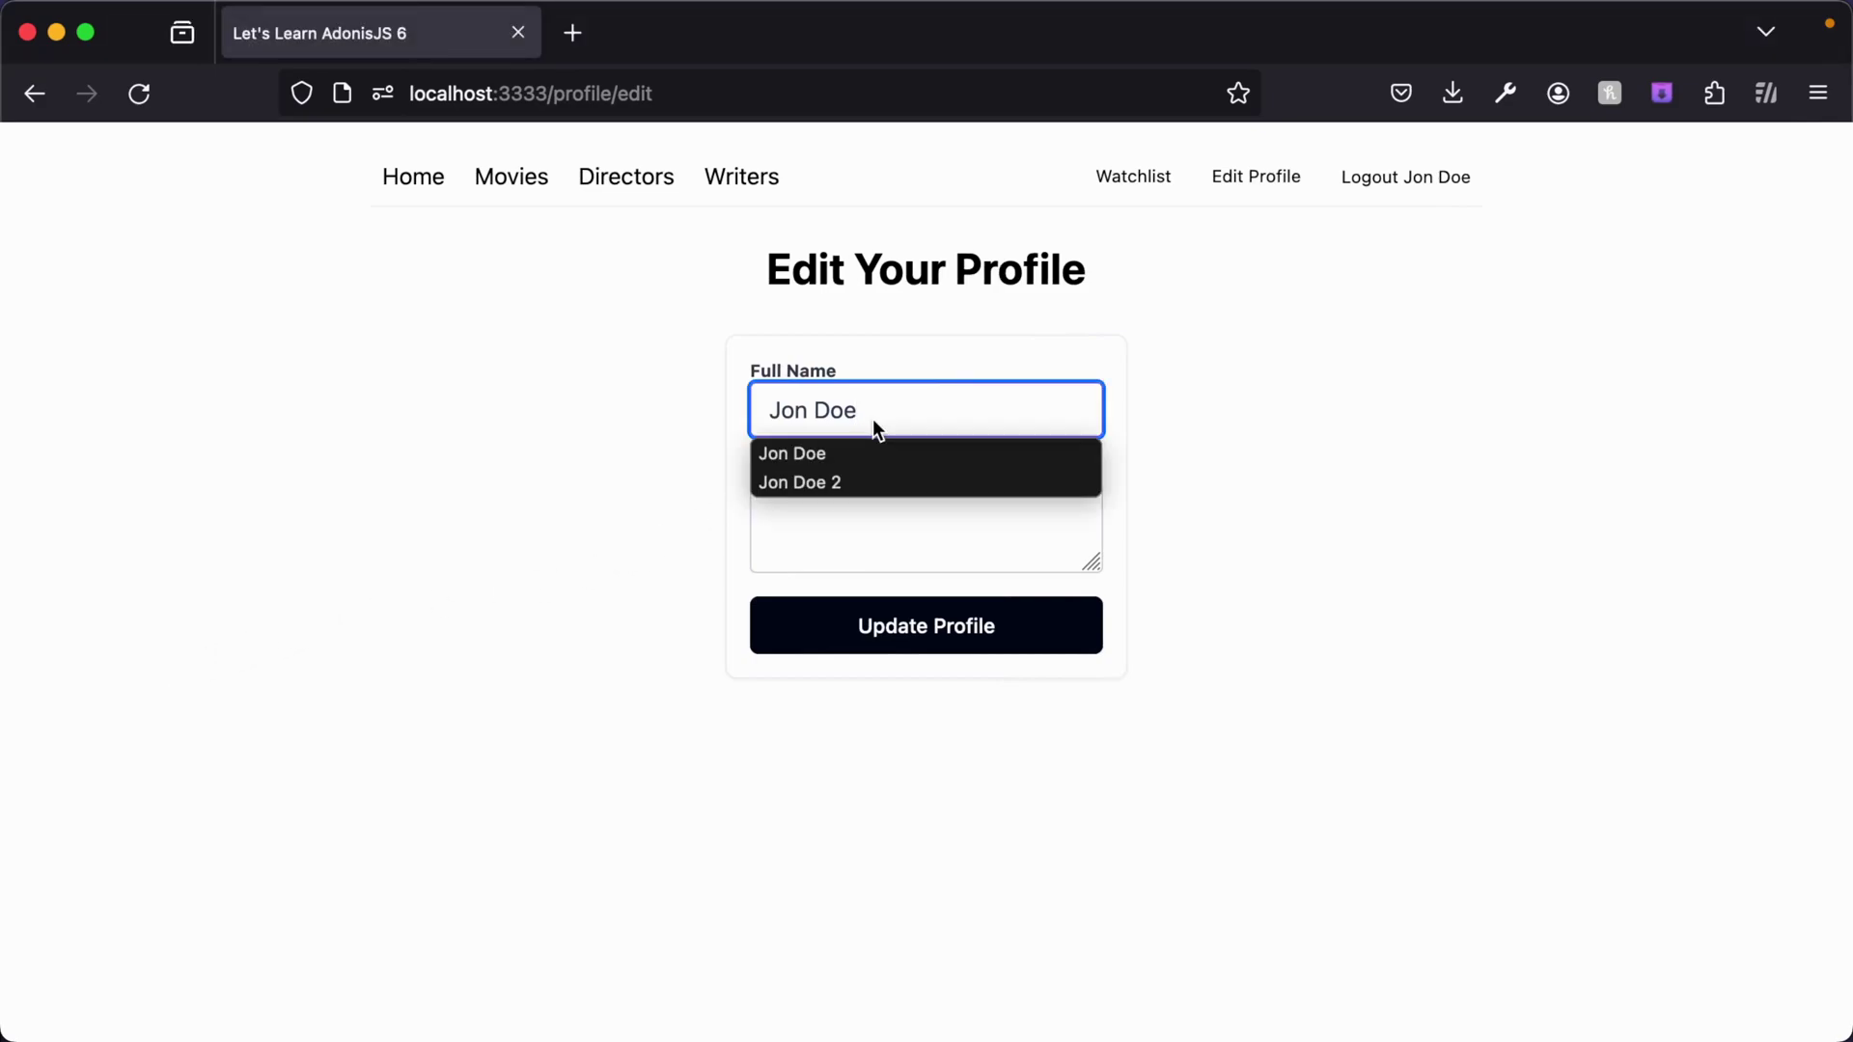
{"action": "type", "text": "Edit"}
{"action": "left_click", "coordinate": [937, 507]}
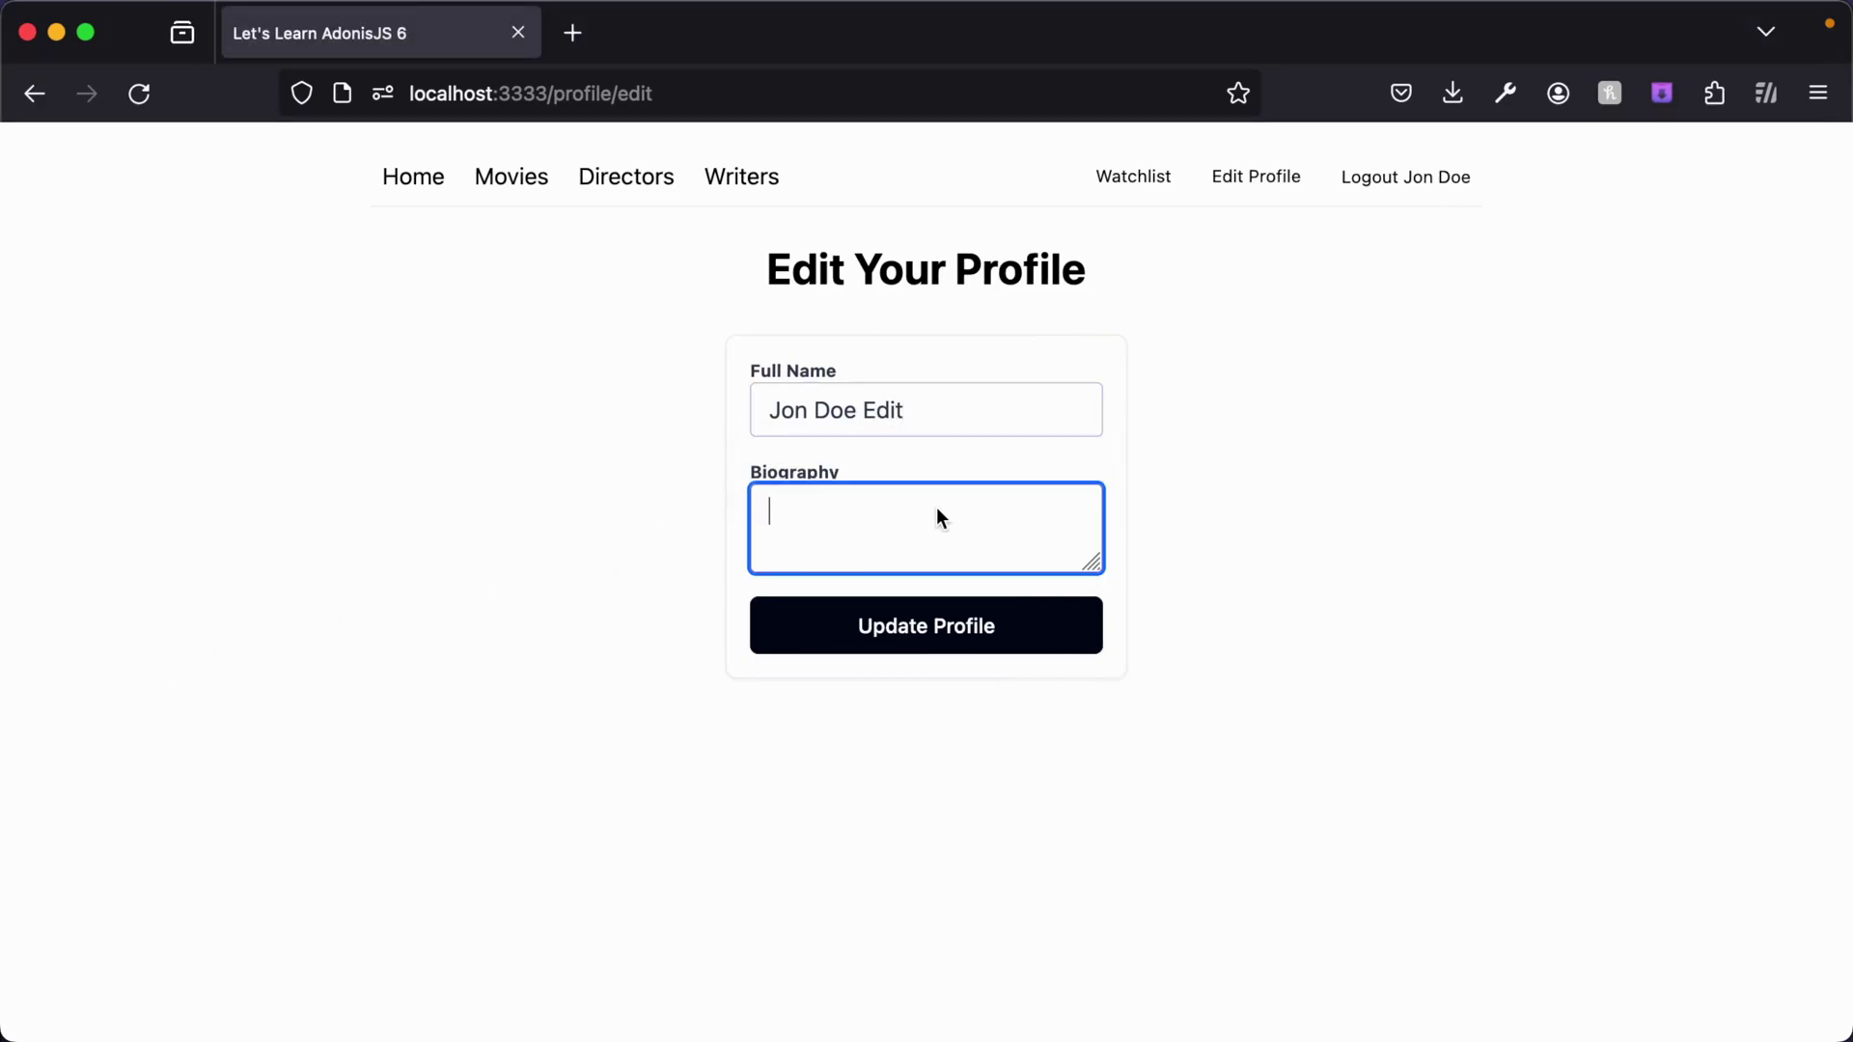
{"action": "type", "text": "This is "}
{"action": "type", "text": "a little about Jon Doe"}
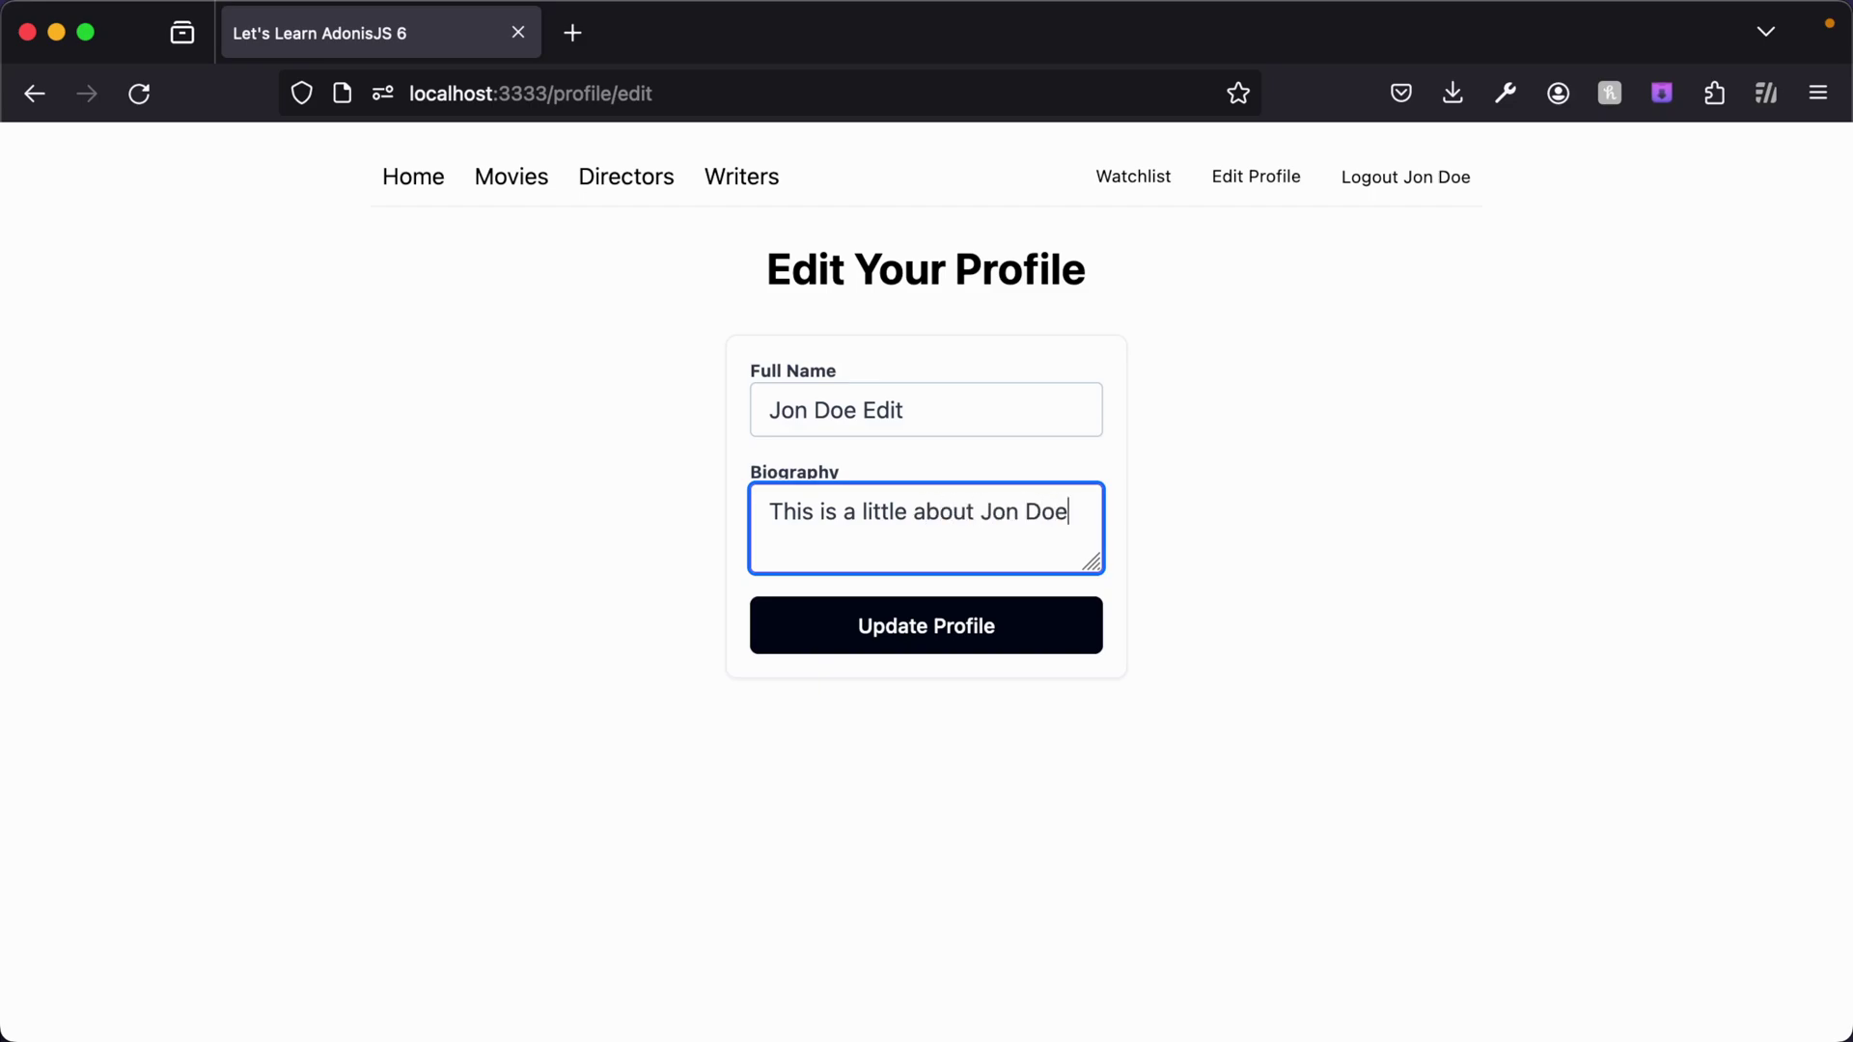
{"action": "left_click", "coordinate": [956, 636]}
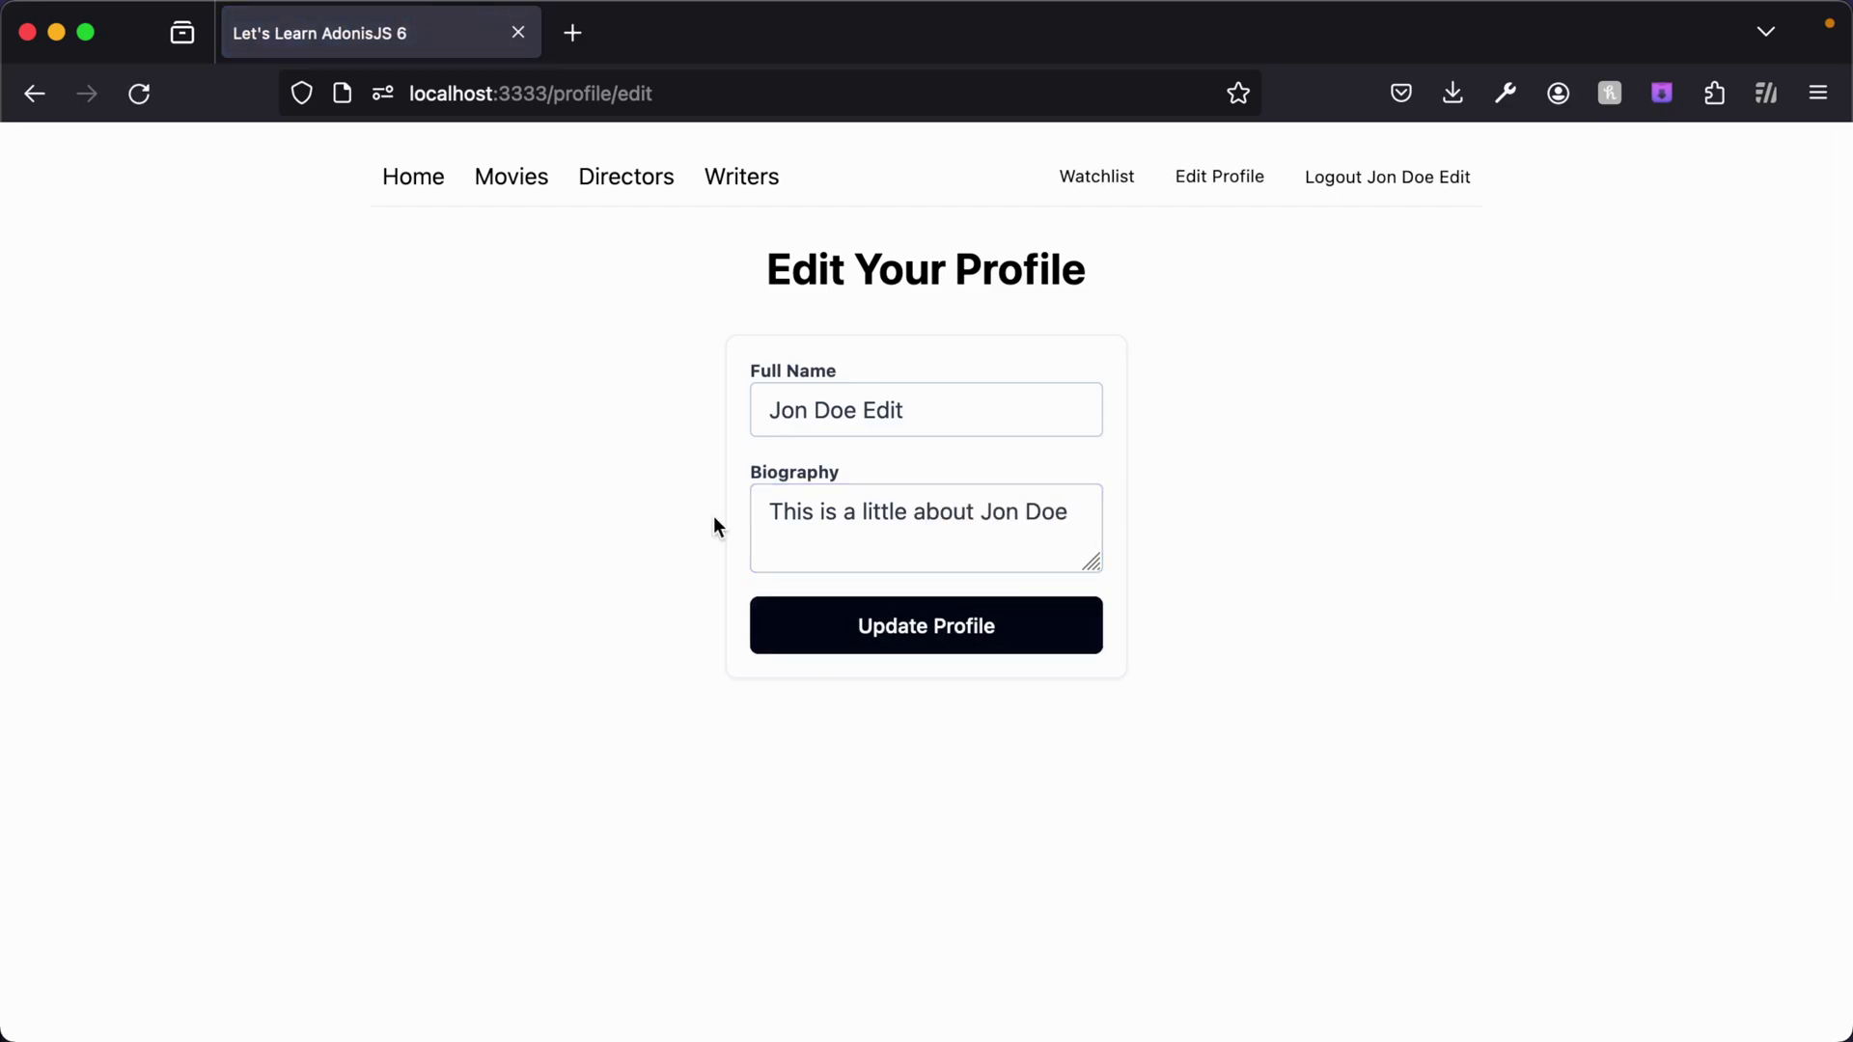